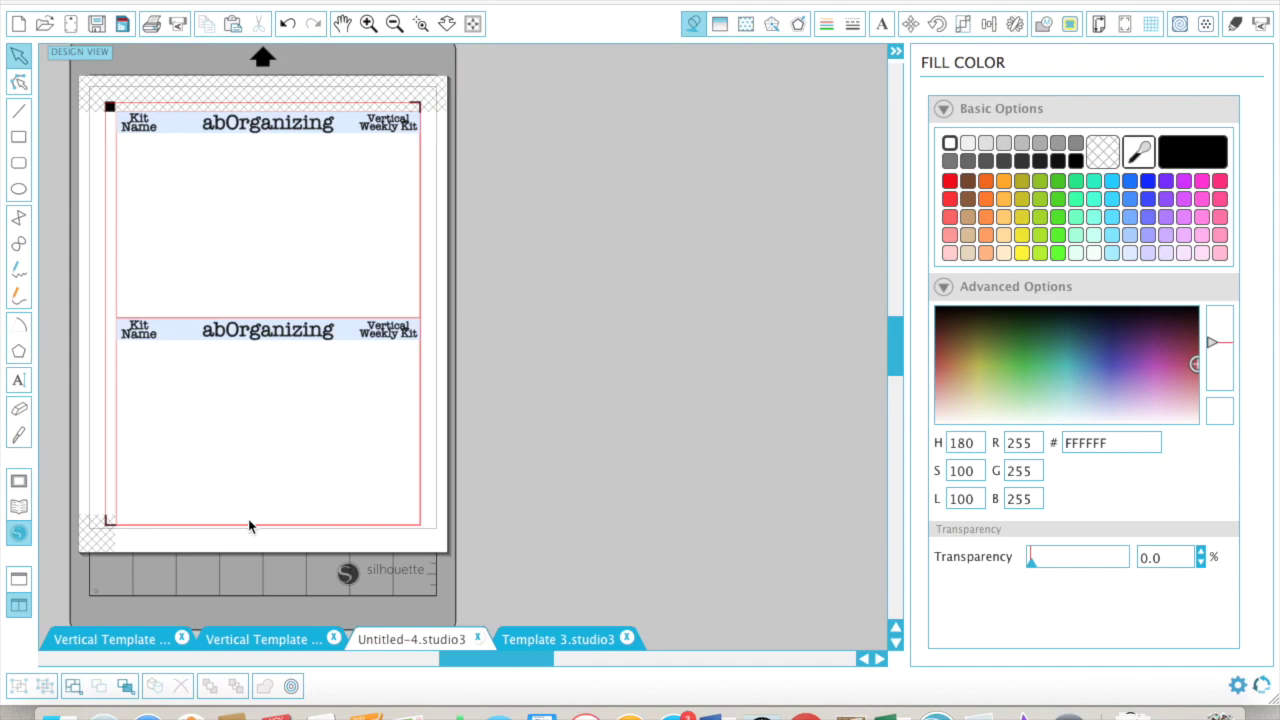
- Review the two Vertical Template documents and return to the Untitled-4 document
{"action": "left_click", "coordinate": [112, 643]}
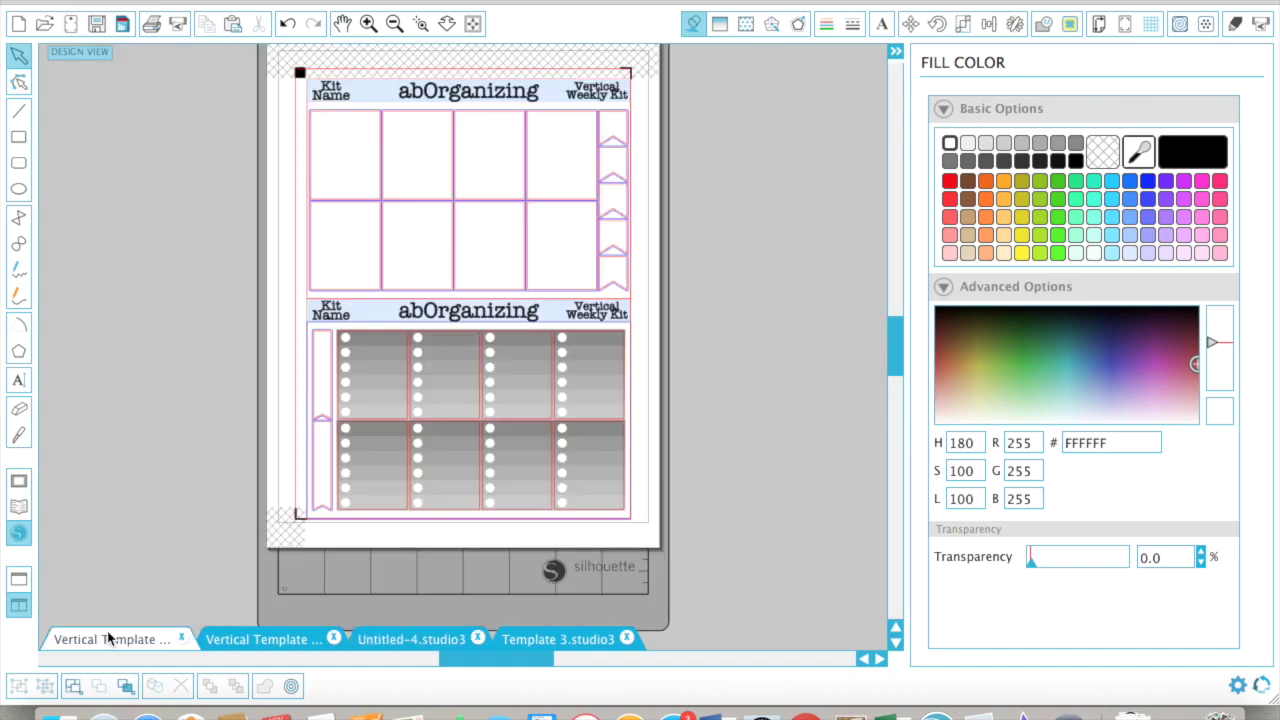
{"action": "left_click", "coordinate": [244, 643]}
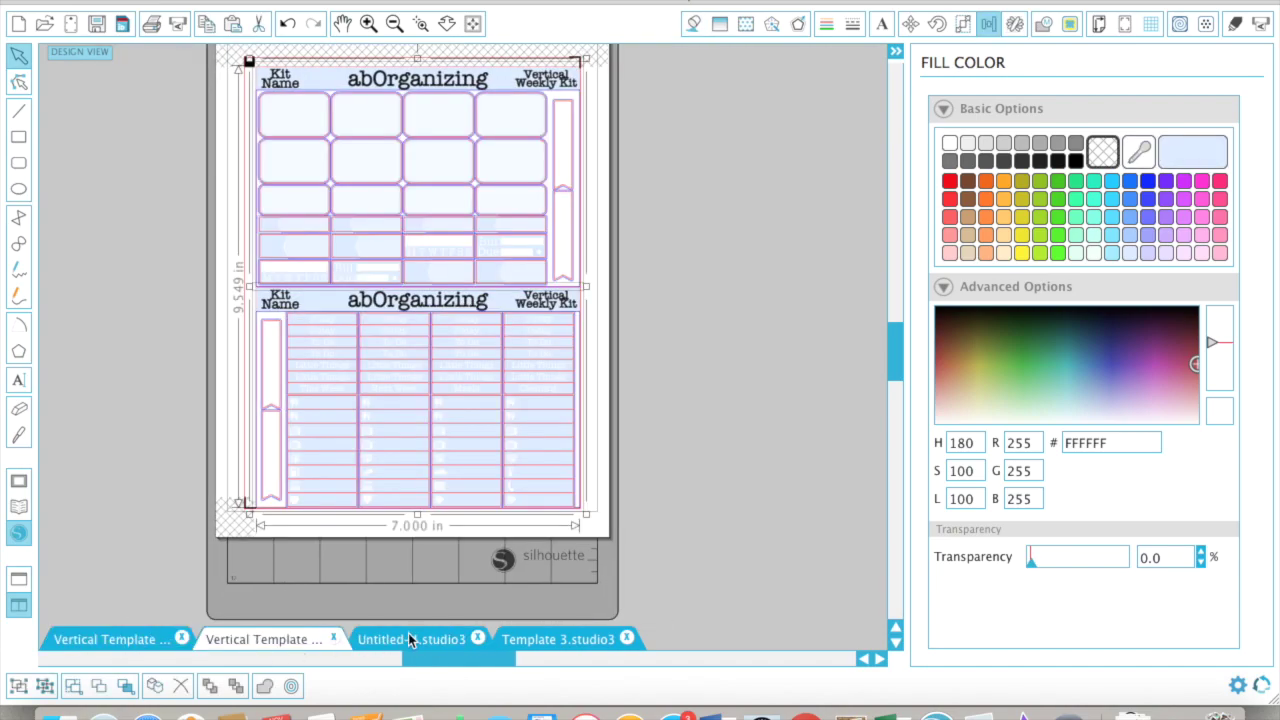
{"action": "left_click", "coordinate": [412, 640]}
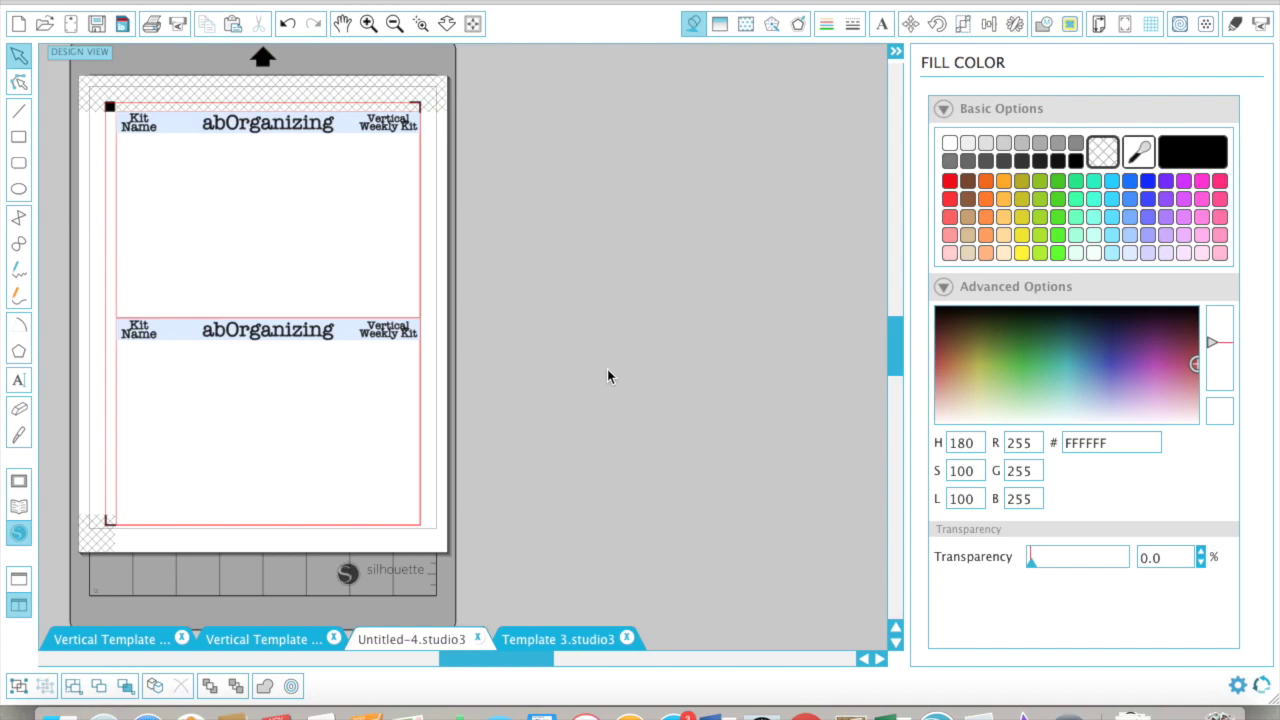
- Group the pieces of the upper spoon-and-fork icon and move it to a new row below the clapperboard icon
{"action": "scroll", "coordinate": [608, 370], "scroll_direction": "left", "scroll_amount": 10}
{"action": "scroll", "coordinate": [607, 375], "scroll_direction": "down", "scroll_amount": 4}
{"action": "scroll", "coordinate": [607, 375], "scroll_direction": "left", "scroll_amount": 1}
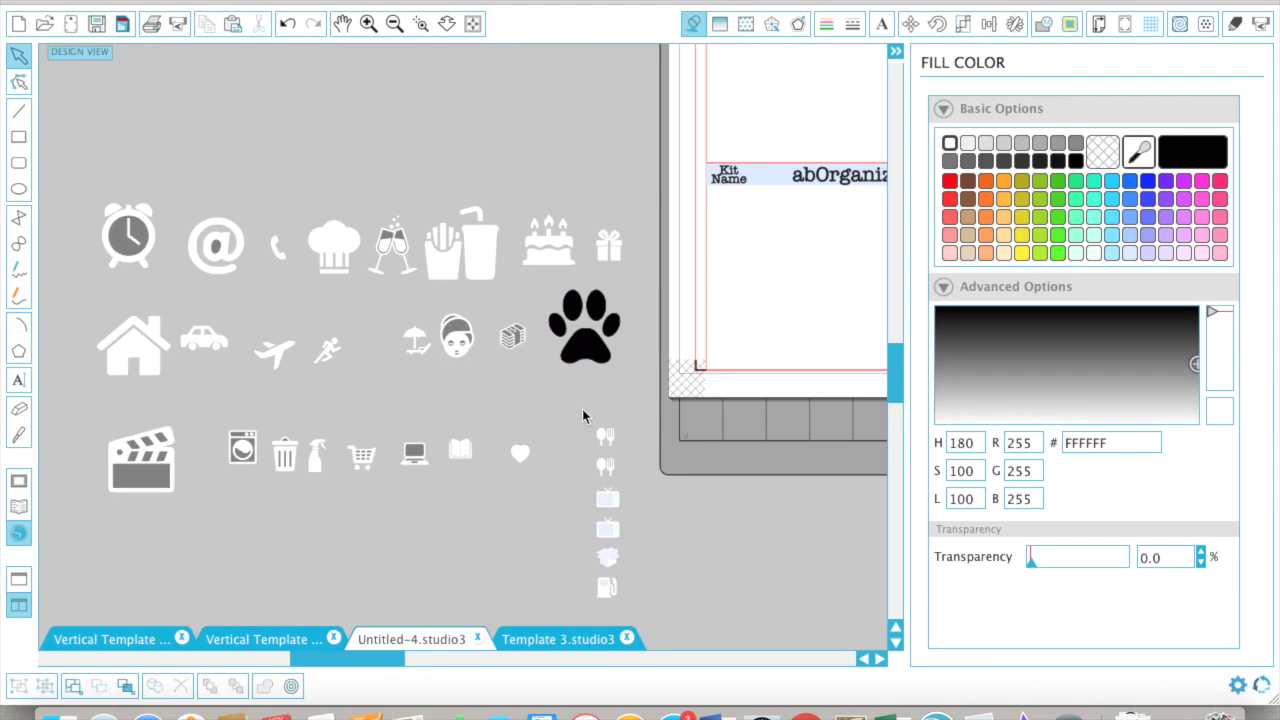
{"action": "left_click_drag", "start_coordinate": [583, 408], "coordinate": [626, 458]}
{"action": "right_click", "coordinate": [626, 458]}
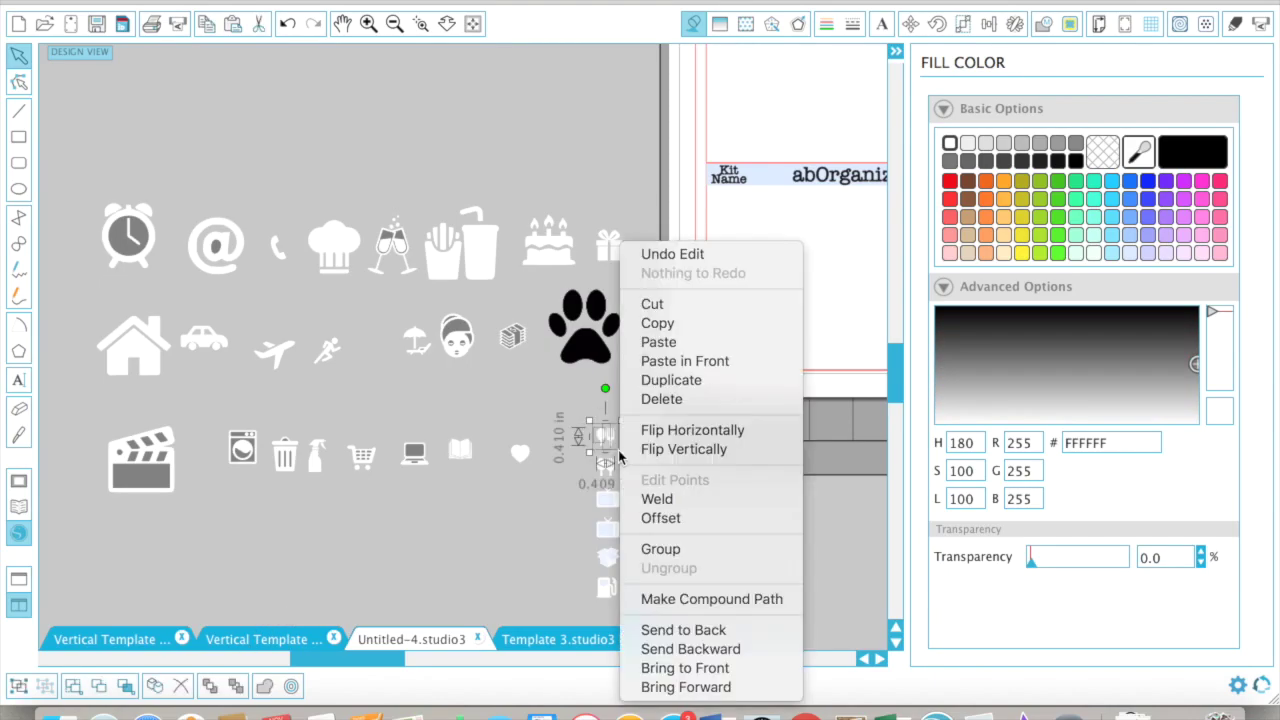
{"action": "left_click", "coordinate": [664, 547]}
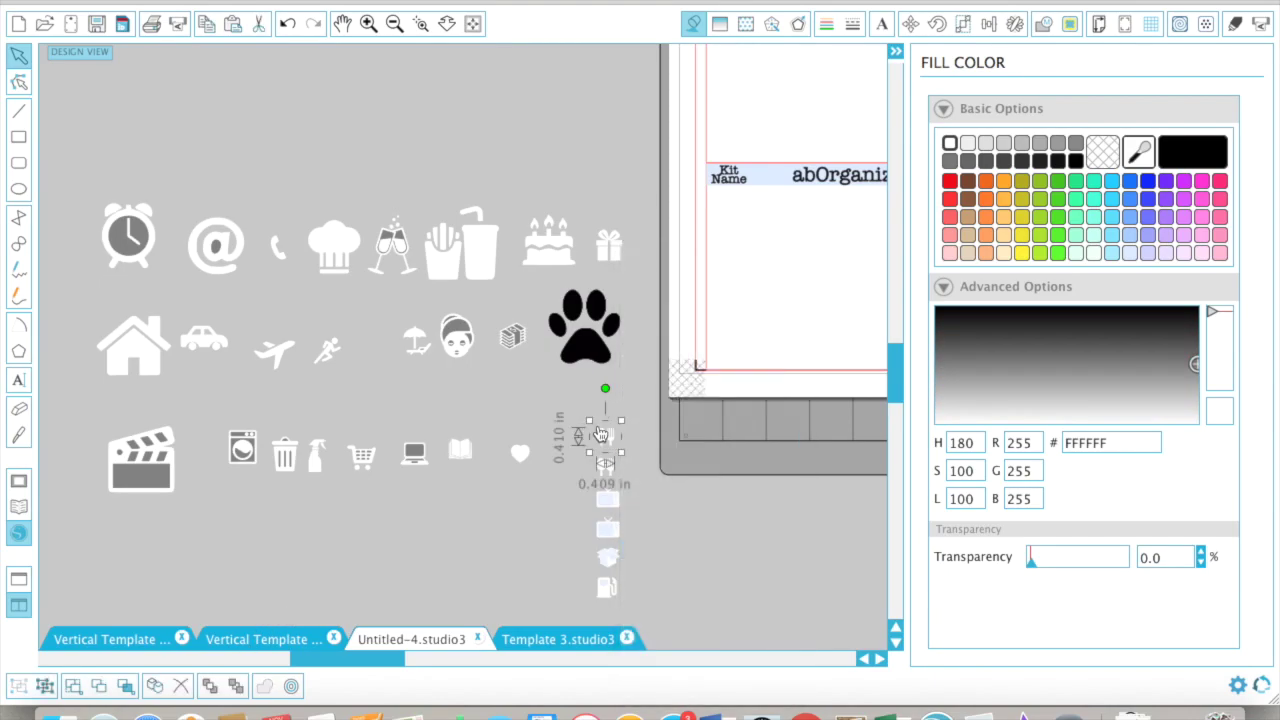
{"action": "left_click_drag", "start_coordinate": [605, 438], "coordinate": [146, 543]}
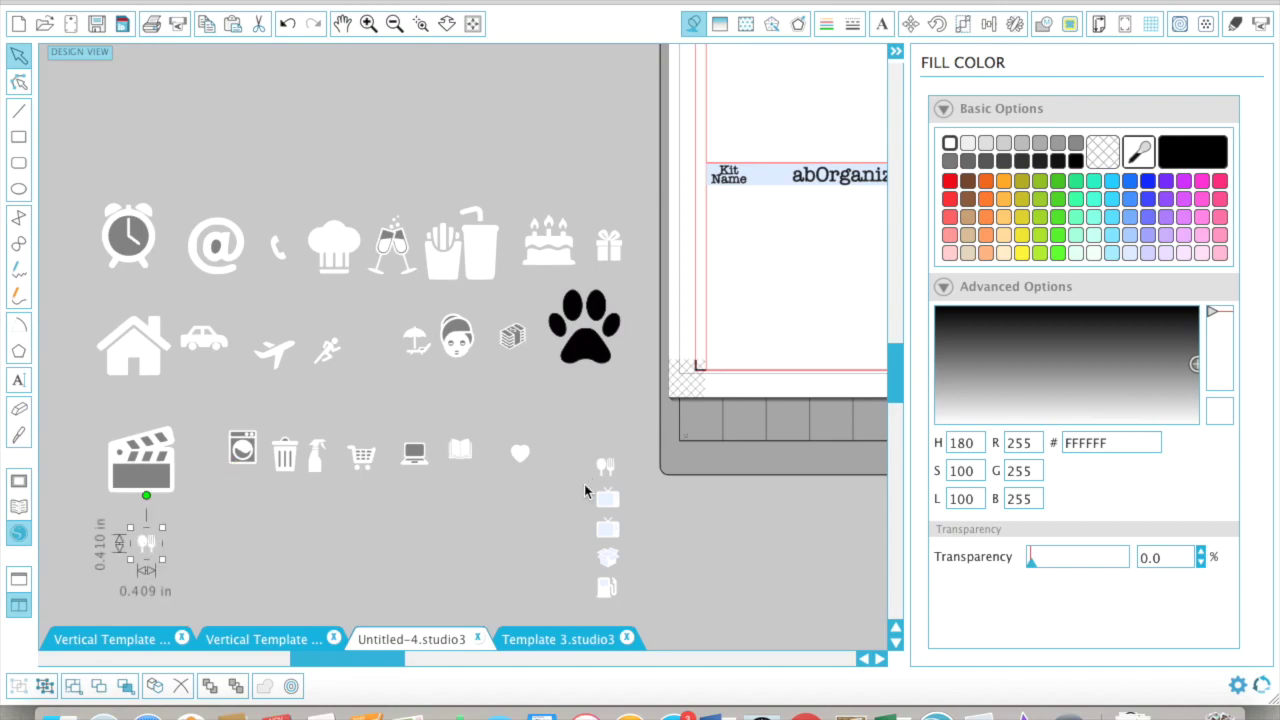
- Group the upper TV icon, move it beside the spoon-and-fork icon in the new row, and delete the duplicate TV
{"action": "left_click_drag", "start_coordinate": [584, 484], "coordinate": [636, 516]}
{"action": "right_click", "coordinate": [623, 513]}
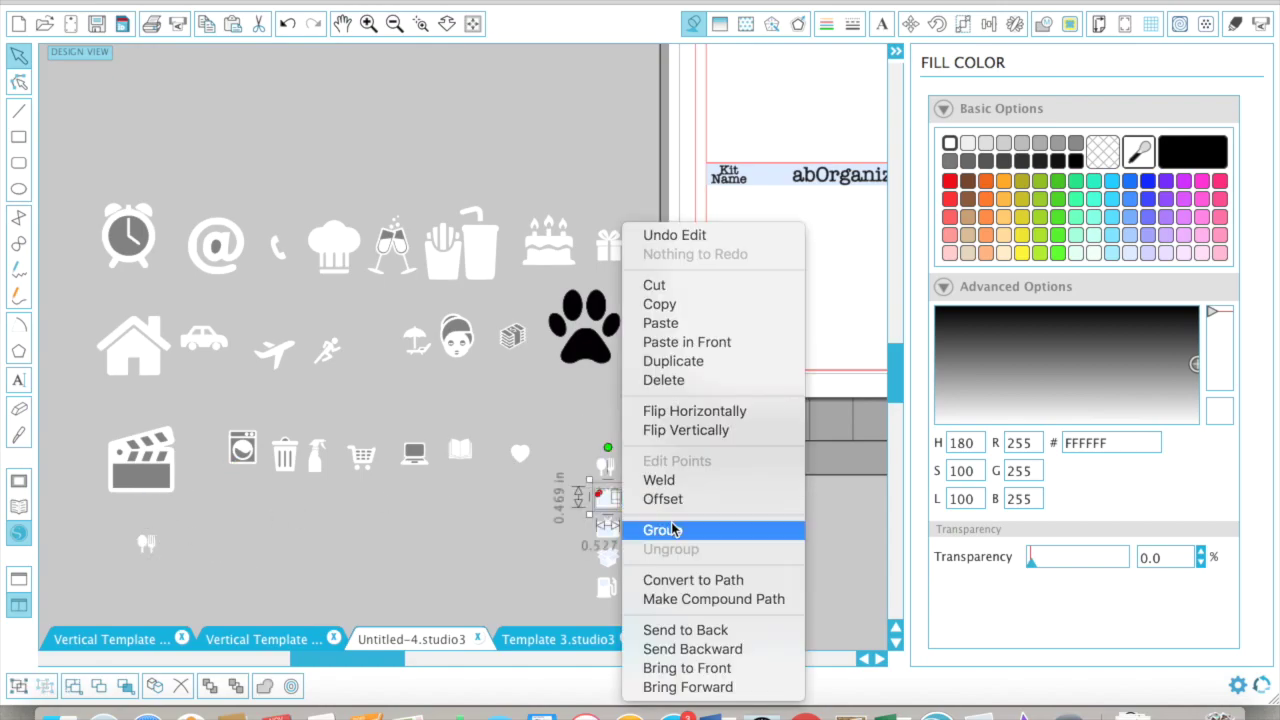
{"action": "left_click", "coordinate": [663, 530]}
{"action": "left_click_drag", "start_coordinate": [606, 502], "coordinate": [187, 548]}
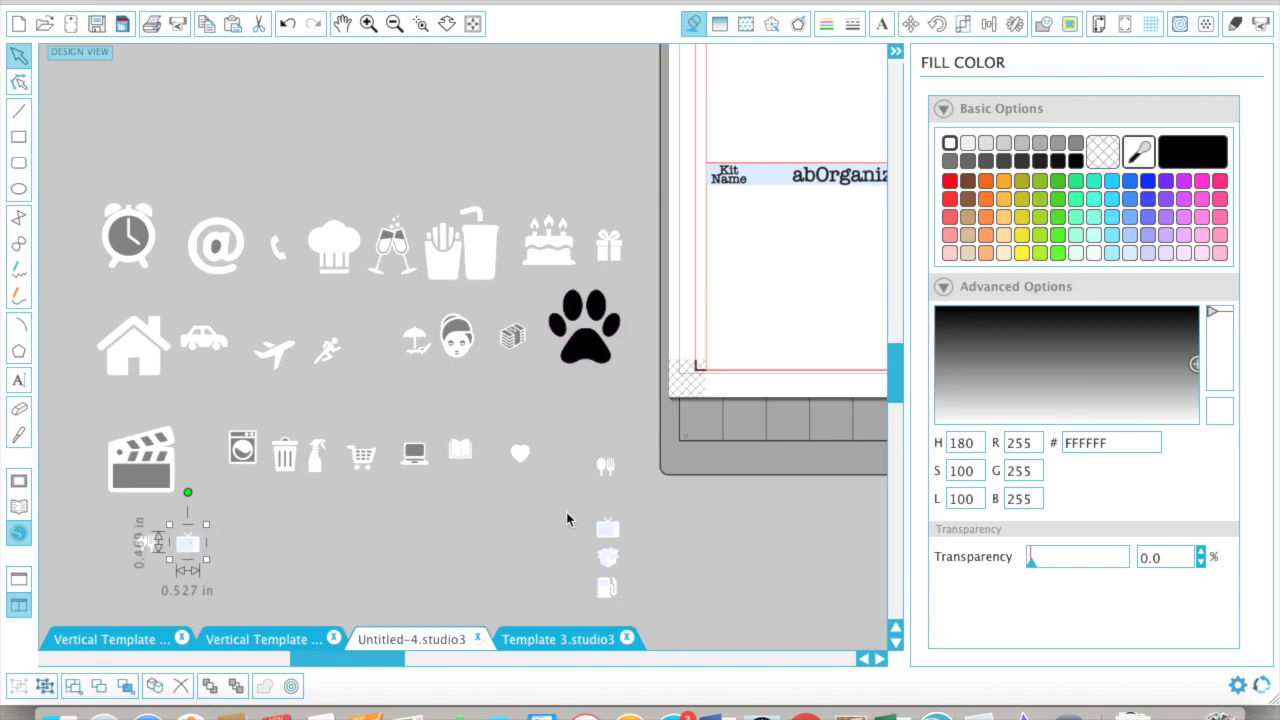
{"action": "left_click", "coordinate": [607, 528]}
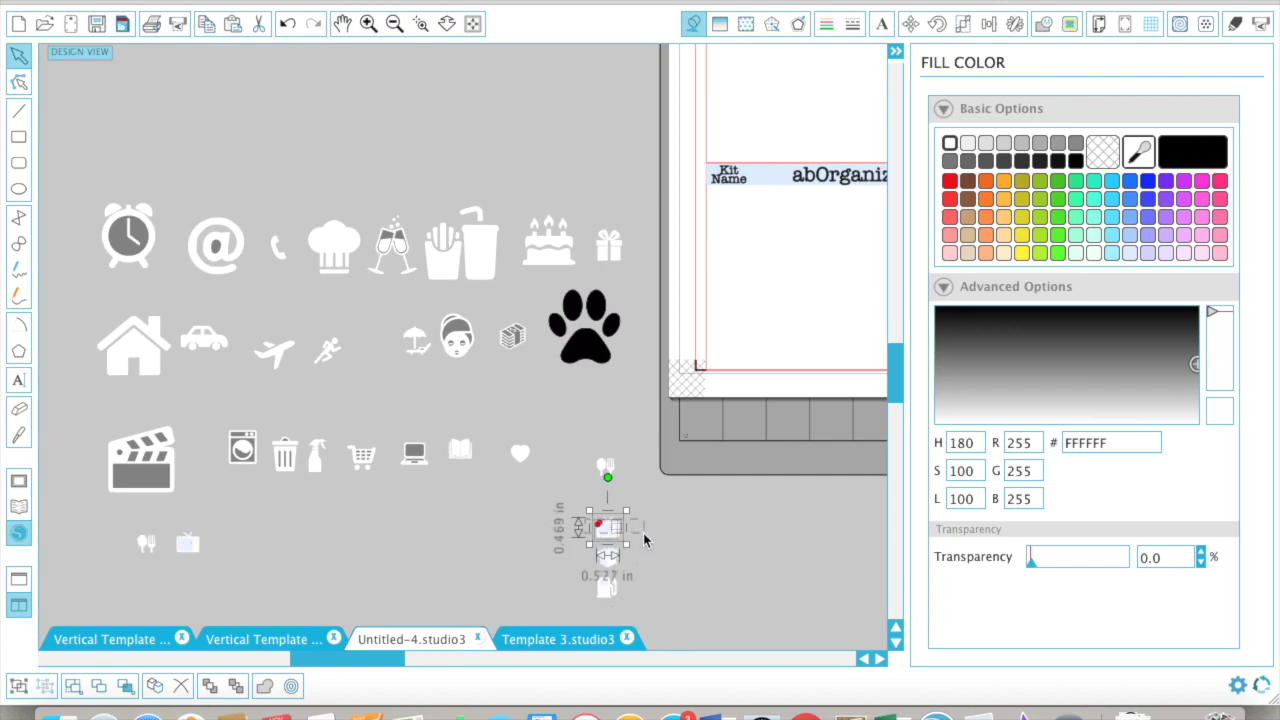
{"action": "key", "text": "Delete"}
- Group the open-box icon, place it beside the TV enlarged to about 1.35 in wide, and delete the fuel pump icon
{"action": "left_click", "coordinate": [607, 556]}
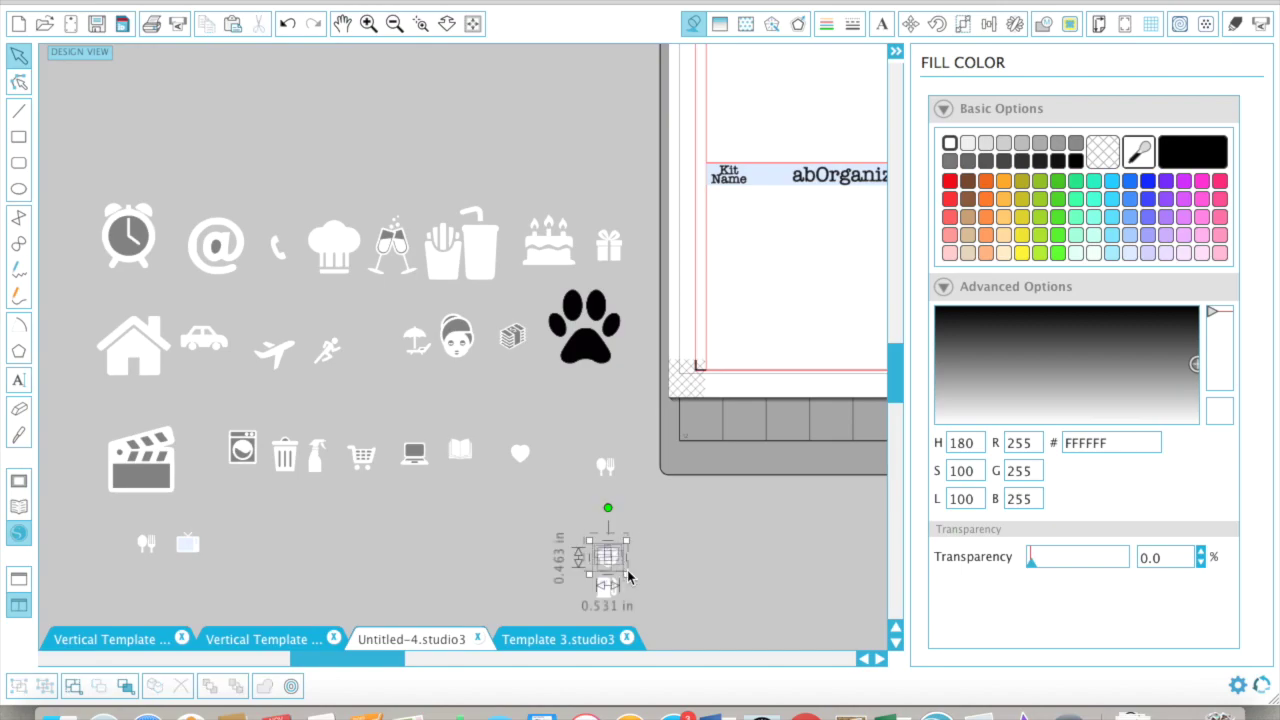
{"action": "right_click", "coordinate": [608, 558]}
{"action": "left_click", "coordinate": [652, 547]}
{"action": "left_click_drag", "start_coordinate": [587, 540], "coordinate": [253, 556]}
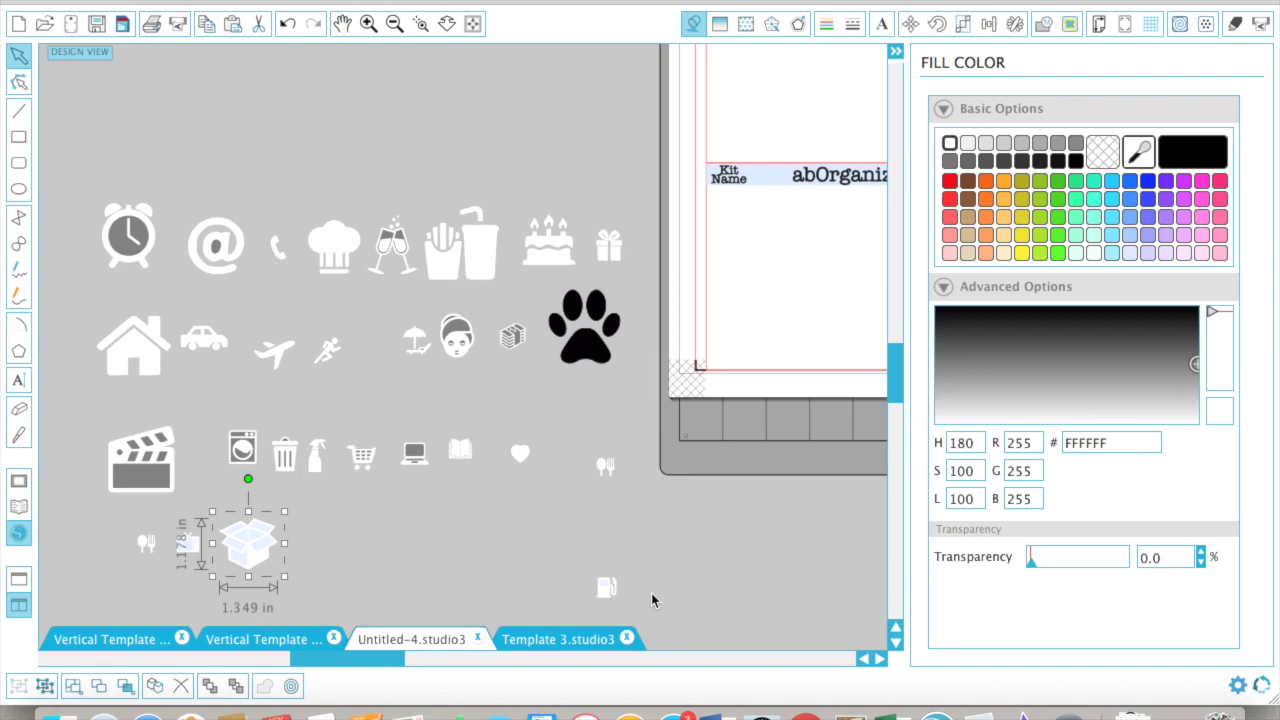
{"action": "left_click_drag", "start_coordinate": [571, 571], "coordinate": [634, 614]}
{"action": "key", "text": "Delete"}
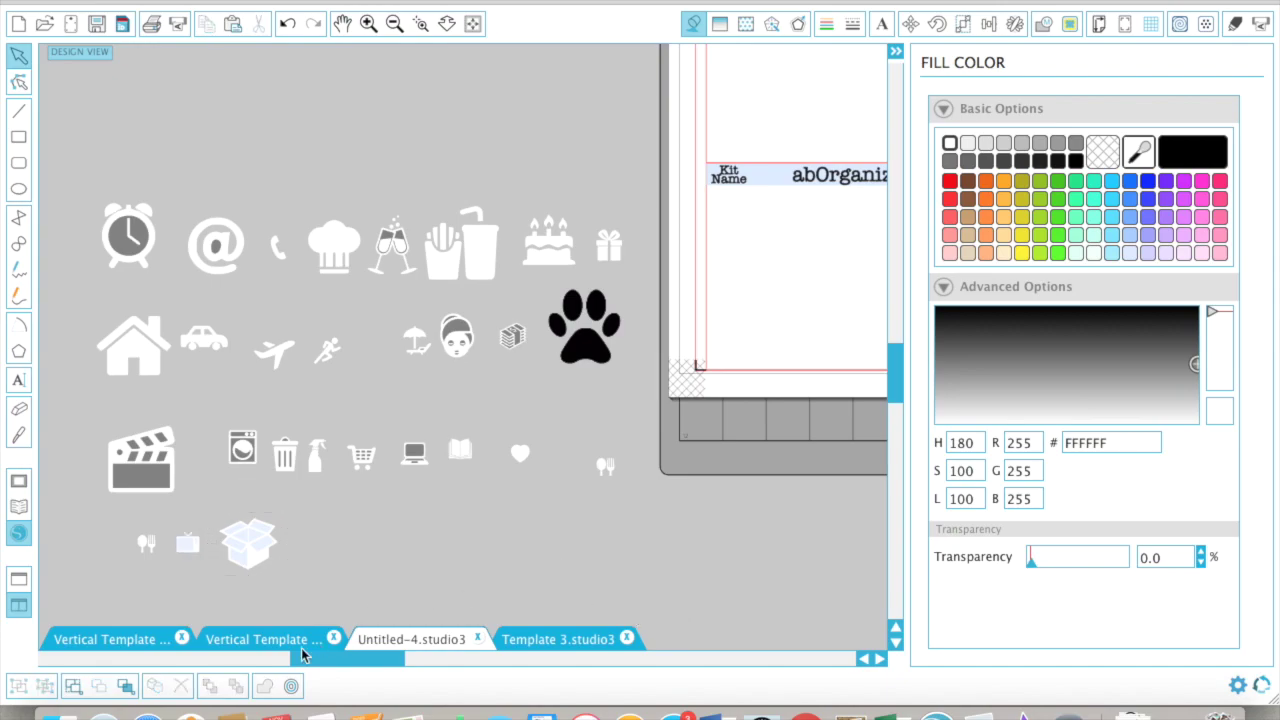
- Copy the envelope and asterisk icons from the label rows of the second Vertical Template document
{"action": "left_click", "coordinate": [249, 643]}
{"action": "left_click", "coordinate": [262, 585]}
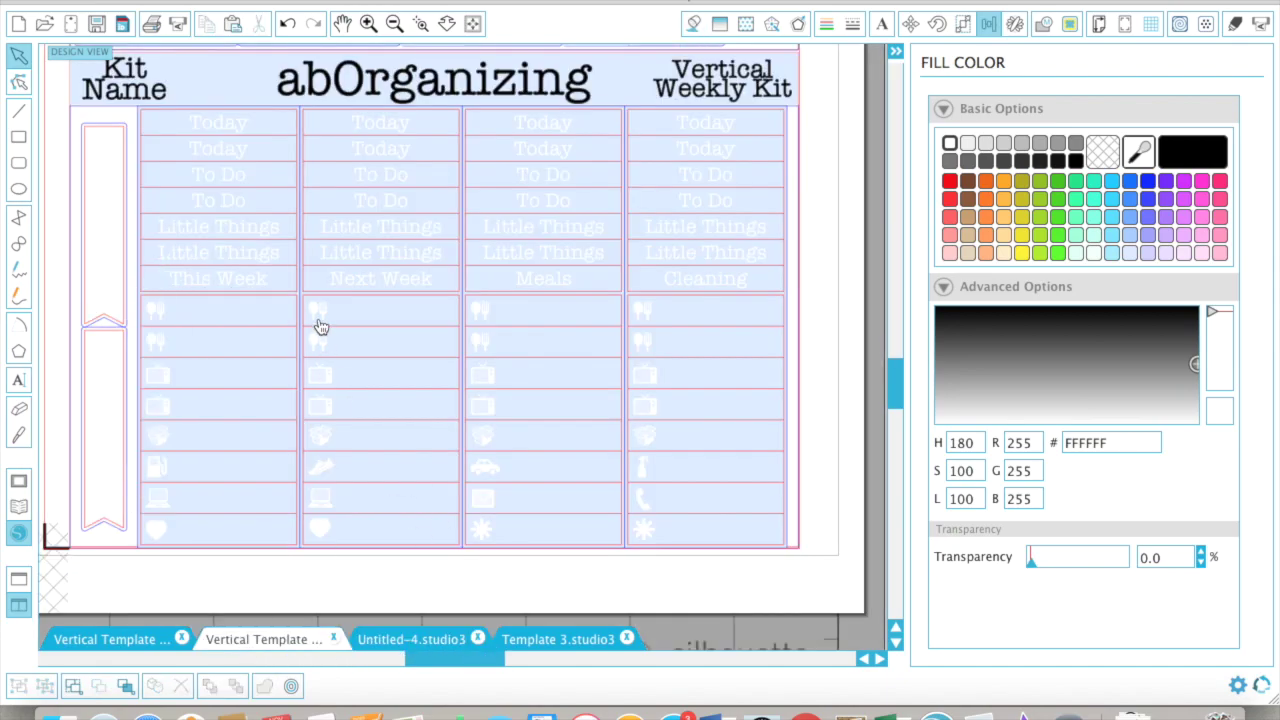
{"action": "left_click", "coordinate": [532, 490]}
{"action": "left_click_drag", "start_coordinate": [466, 601], "coordinate": [490, 474]}
{"action": "left_click", "coordinate": [485, 470], "text": "shift"}
{"action": "left_click_drag", "start_coordinate": [546, 597], "coordinate": [466, 488]}
- Paste the envelope and asterisk icons into Untitled-4 and place them, enlarged, in the row after the open box
{"action": "left_click", "coordinate": [558, 639]}
{"action": "left_click", "coordinate": [411, 639]}
{"action": "scroll", "coordinate": [557, 388], "scroll_direction": "down", "scroll_amount": 1}
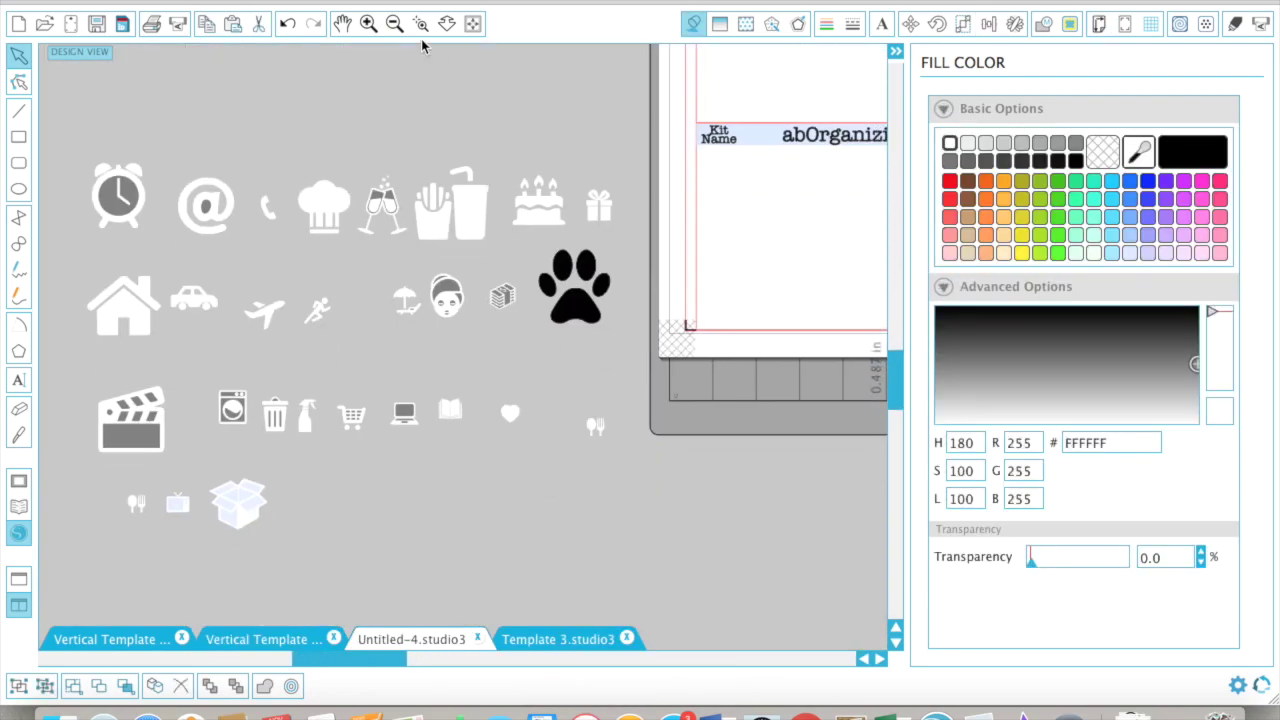
{"action": "left_click", "coordinate": [394, 23]}
{"action": "key", "text": "super+v"}
{"action": "left_click", "coordinate": [388, 486]}
{"action": "left_click", "coordinate": [368, 23]}
{"action": "left_click", "coordinate": [368, 23]}
{"action": "scroll", "coordinate": [385, 518], "scroll_direction": "down", "scroll_amount": 3}
{"action": "scroll", "coordinate": [385, 525], "scroll_direction": "left", "scroll_amount": 1}
{"action": "left_click_drag", "start_coordinate": [385, 477], "coordinate": [394, 437]}
{"action": "left_click_drag", "start_coordinate": [385, 496], "coordinate": [513, 518]}
- Copy the coffee cup, camera and nail polish stickers from the Template 3 document
{"action": "left_click", "coordinate": [558, 639]}
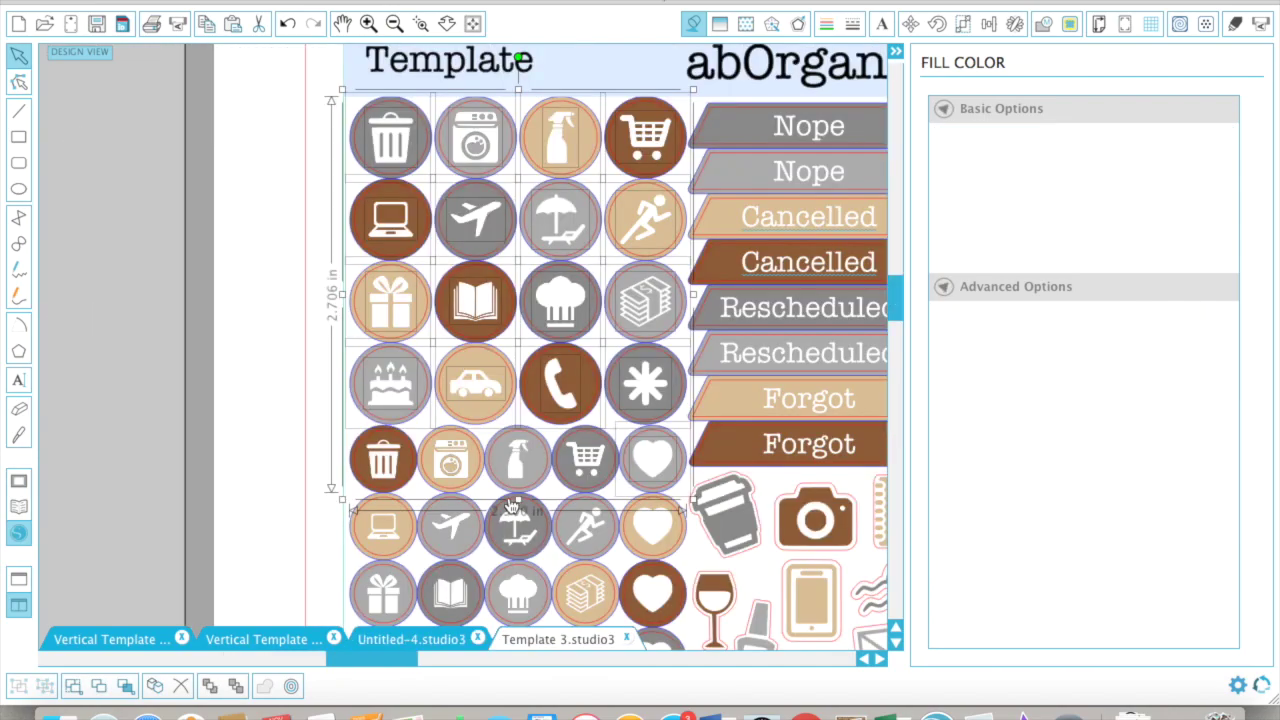
{"action": "scroll", "coordinate": [510, 506], "scroll_direction": "right", "scroll_amount": 3}
{"action": "scroll", "coordinate": [510, 506], "scroll_direction": "down", "scroll_amount": 2}
{"action": "left_click", "coordinate": [590, 425]}
{"action": "left_click", "coordinate": [578, 404]}
{"action": "left_click_drag", "start_coordinate": [488, 398], "coordinate": [646, 480]}
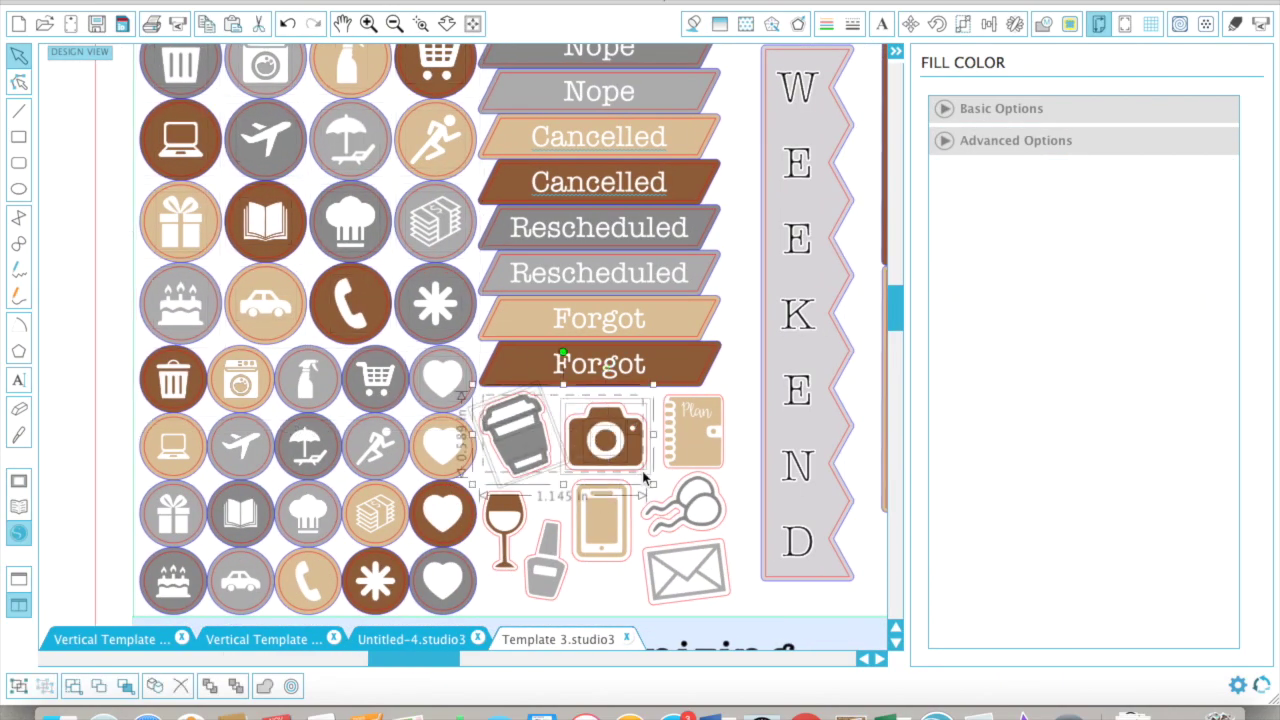
{"action": "left_click", "coordinate": [545, 560], "text": "shift"}
{"action": "left_click", "coordinate": [412, 639]}
{"action": "left_click", "coordinate": [538, 639]}
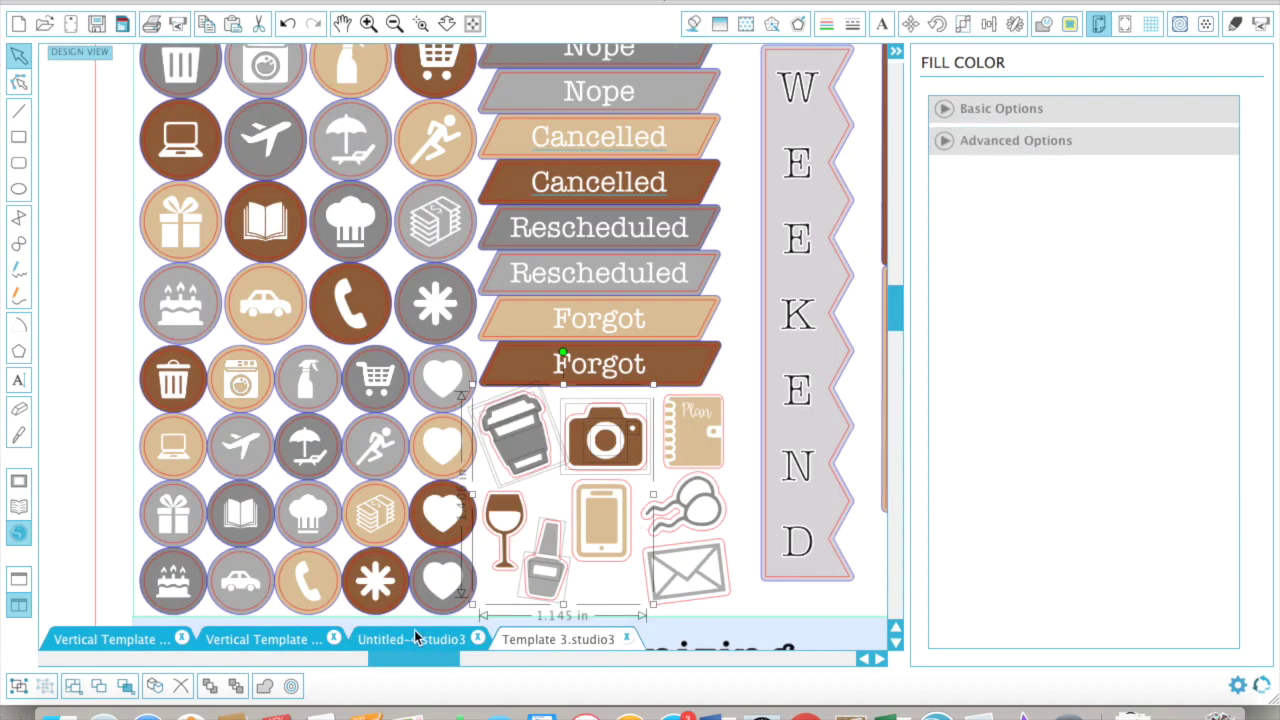
- Paste the coffee cup, camera and nail polish stickers into Untitled-4 and position them below the heart icon
{"action": "left_click", "coordinate": [417, 635]}
{"action": "key", "text": "super+v"}
{"action": "left_click_drag", "start_coordinate": [623, 356], "coordinate": [621, 392]}
{"action": "left_click", "coordinate": [675, 429]}
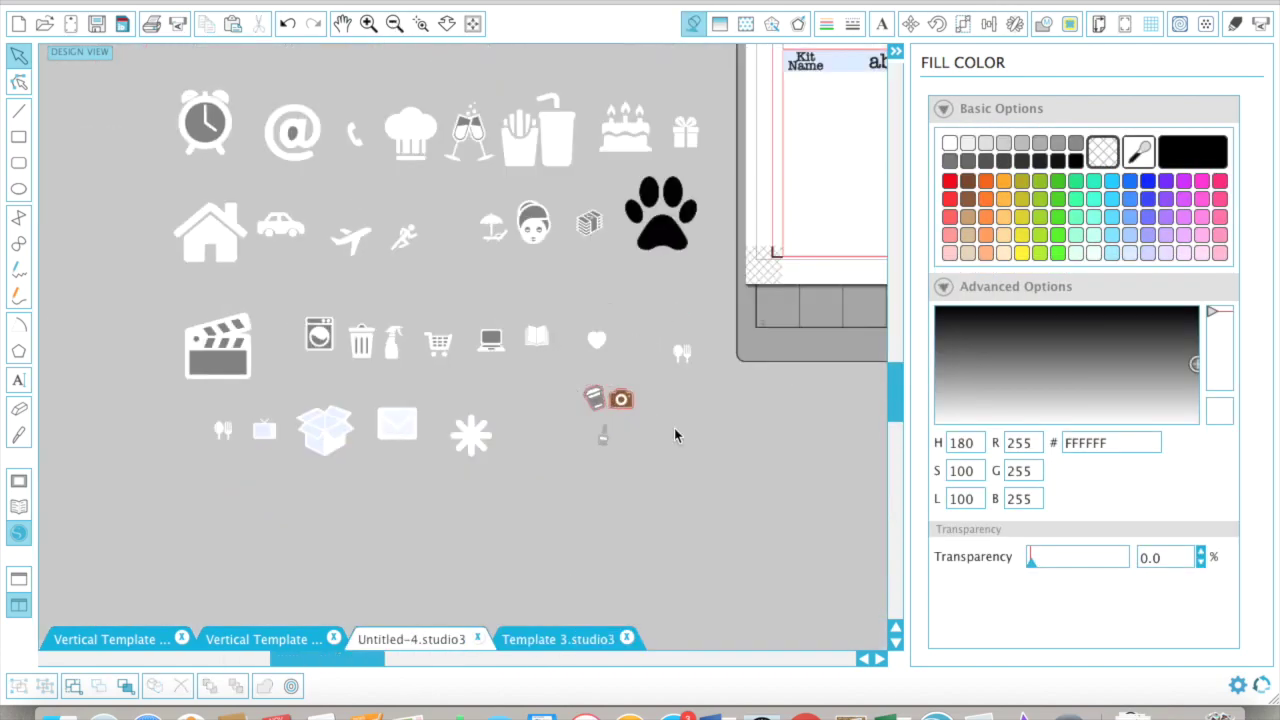
- Examine the black paw print image at the end of the icon collection's second row
{"action": "left_click", "coordinate": [368, 25]}
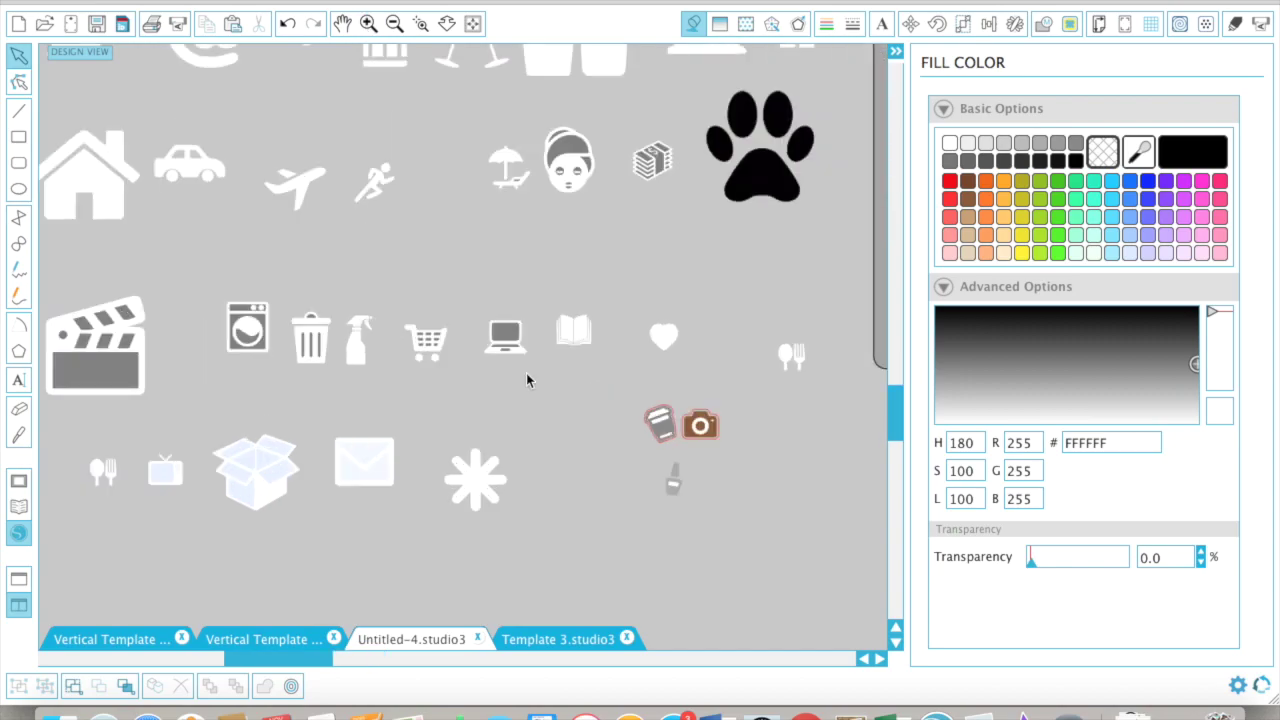
{"action": "scroll", "coordinate": [527, 380], "scroll_direction": "right", "scroll_amount": 3}
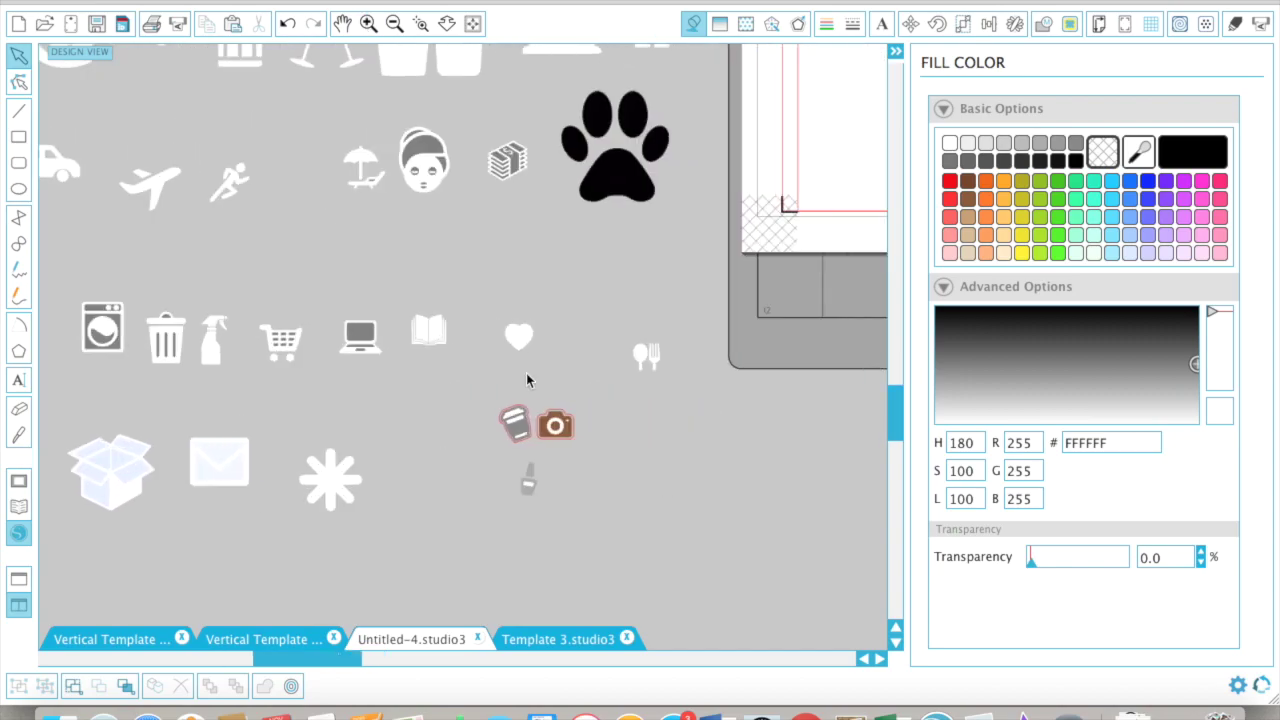
{"action": "scroll", "coordinate": [528, 377], "scroll_direction": "up", "scroll_amount": 3}
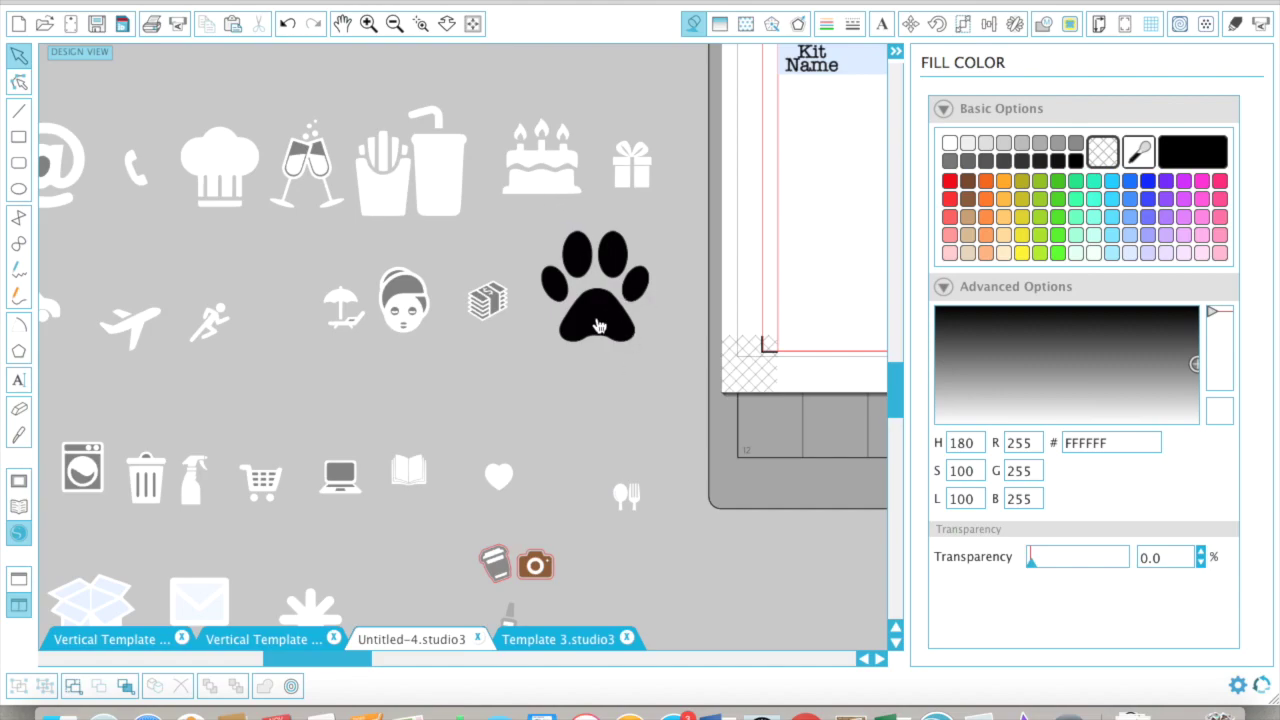
{"action": "left_click", "coordinate": [598, 326]}
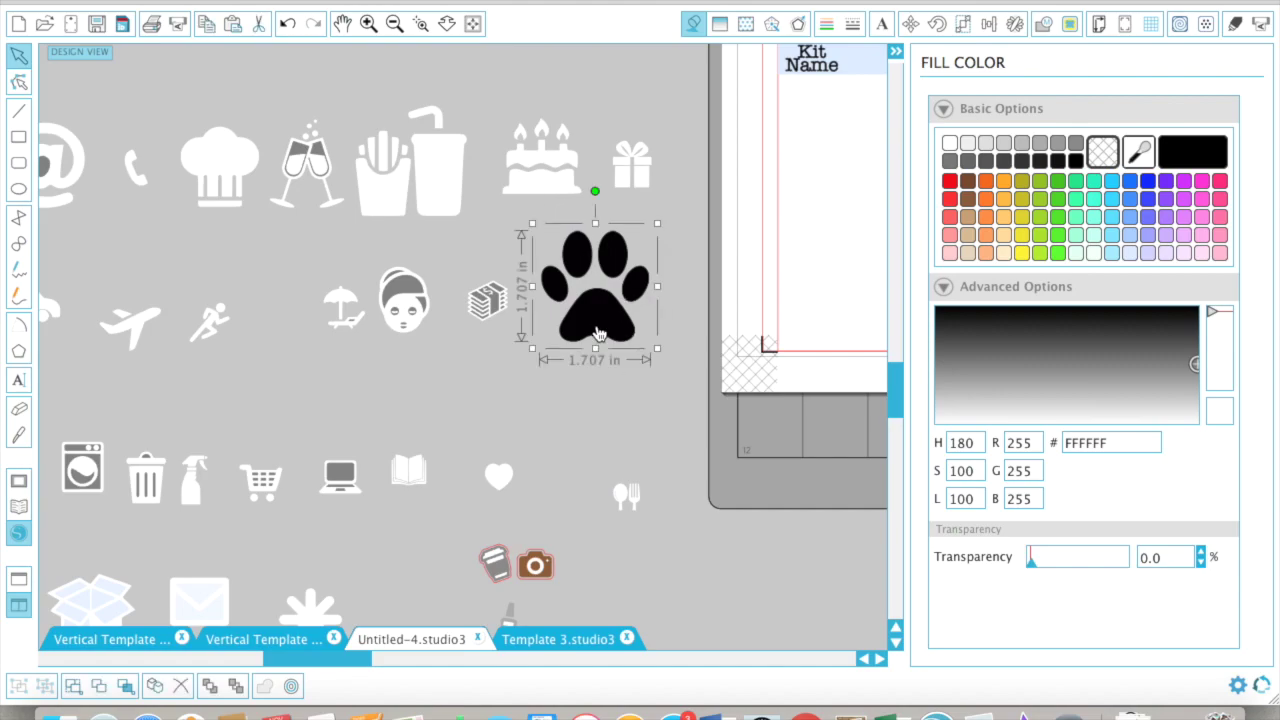
{"action": "left_click", "coordinate": [686, 292]}
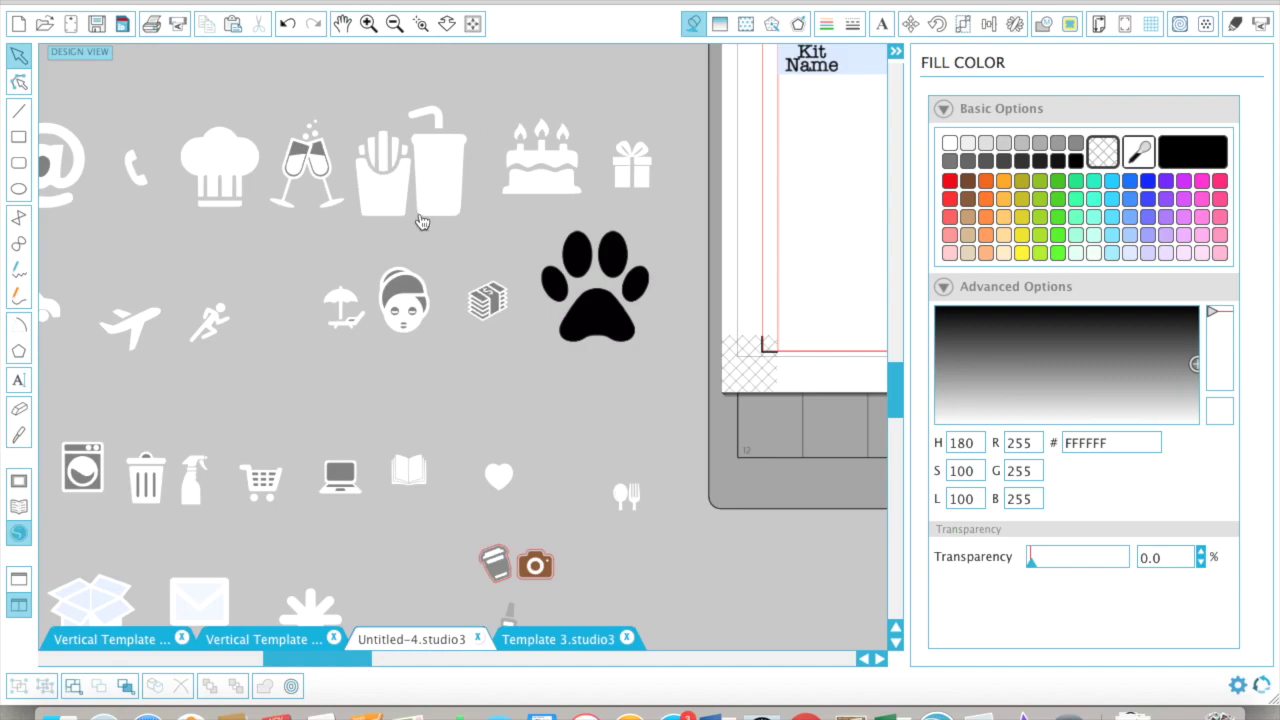
{"action": "left_click", "coordinate": [598, 318]}
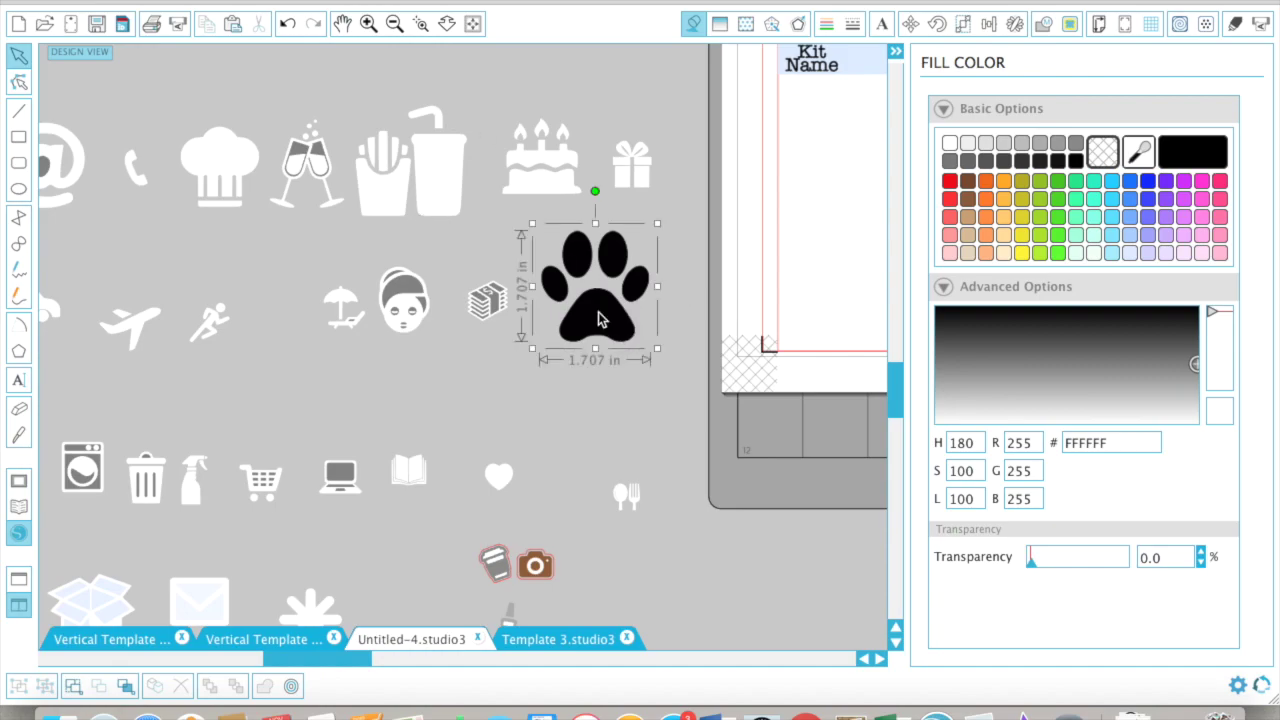
{"action": "scroll", "coordinate": [588, 303], "scroll_direction": "right", "scroll_amount": 1}
{"action": "left_click", "coordinate": [368, 23]}
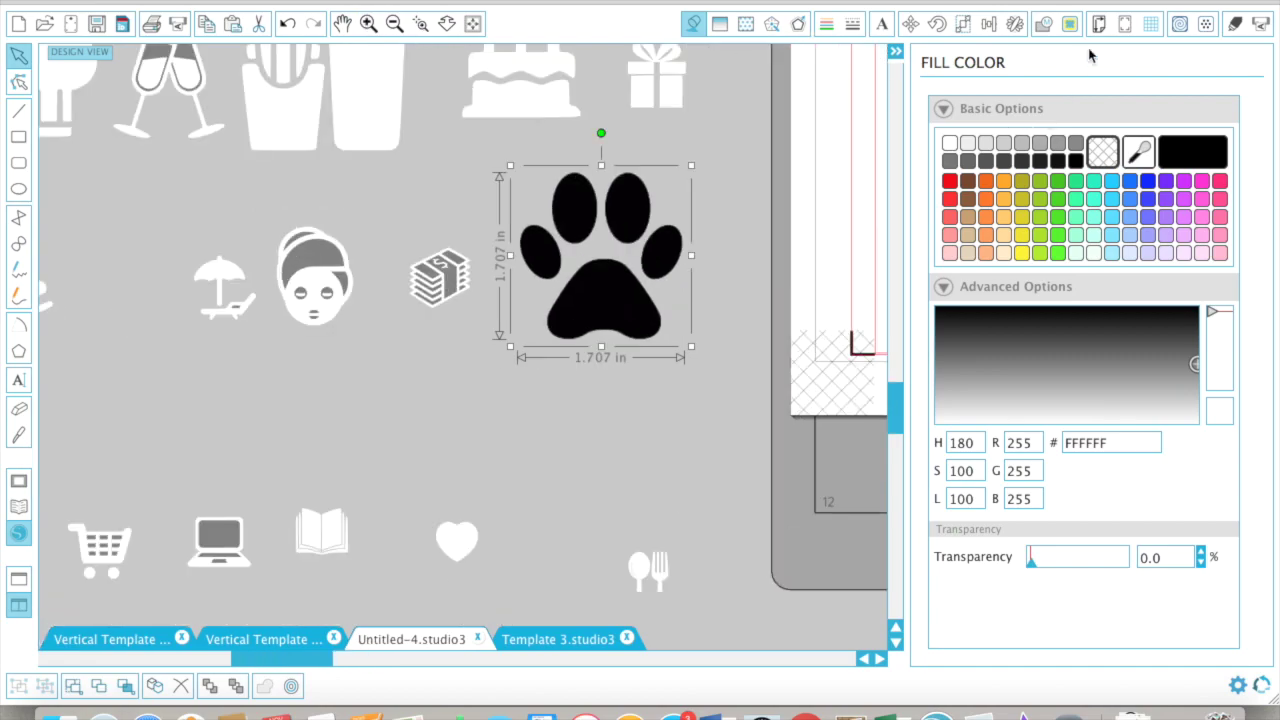
{"action": "left_click", "coordinate": [680, 392]}
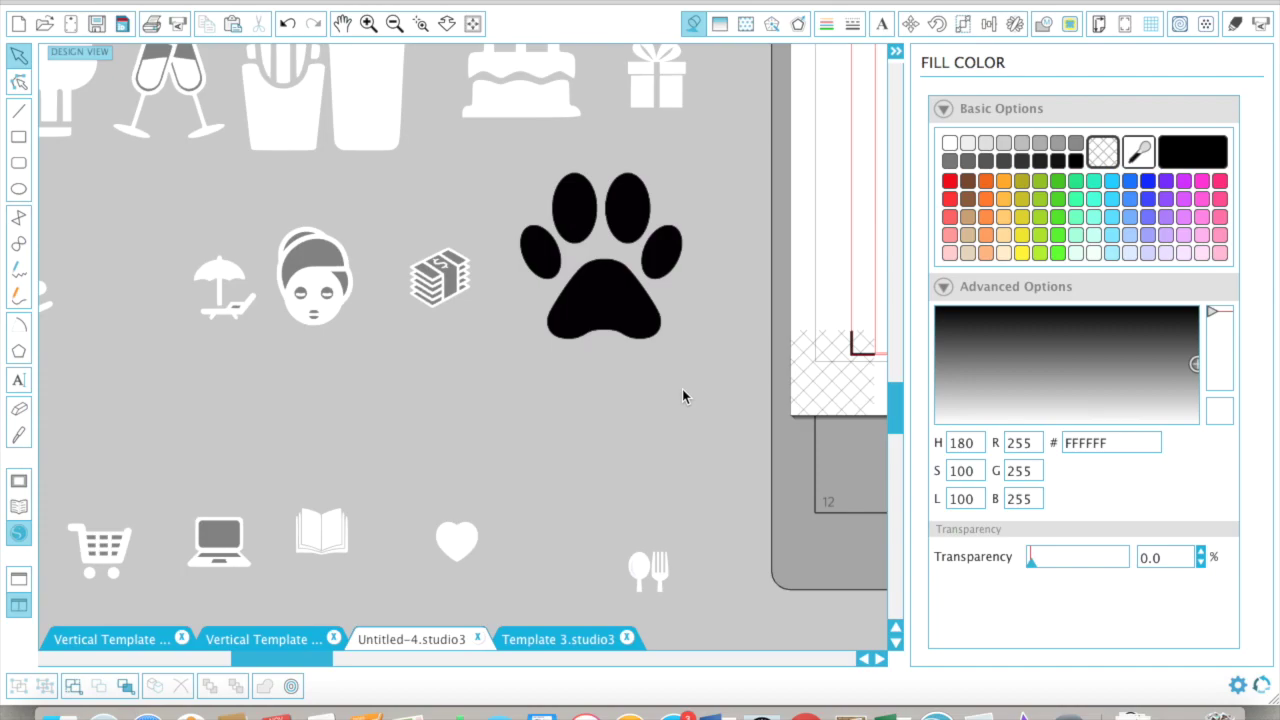
- Trace the black paw print with the High Pass Filter off and the threshold at 62.4%, using the standard Trace method
{"action": "left_click", "coordinate": [1079, 29]}
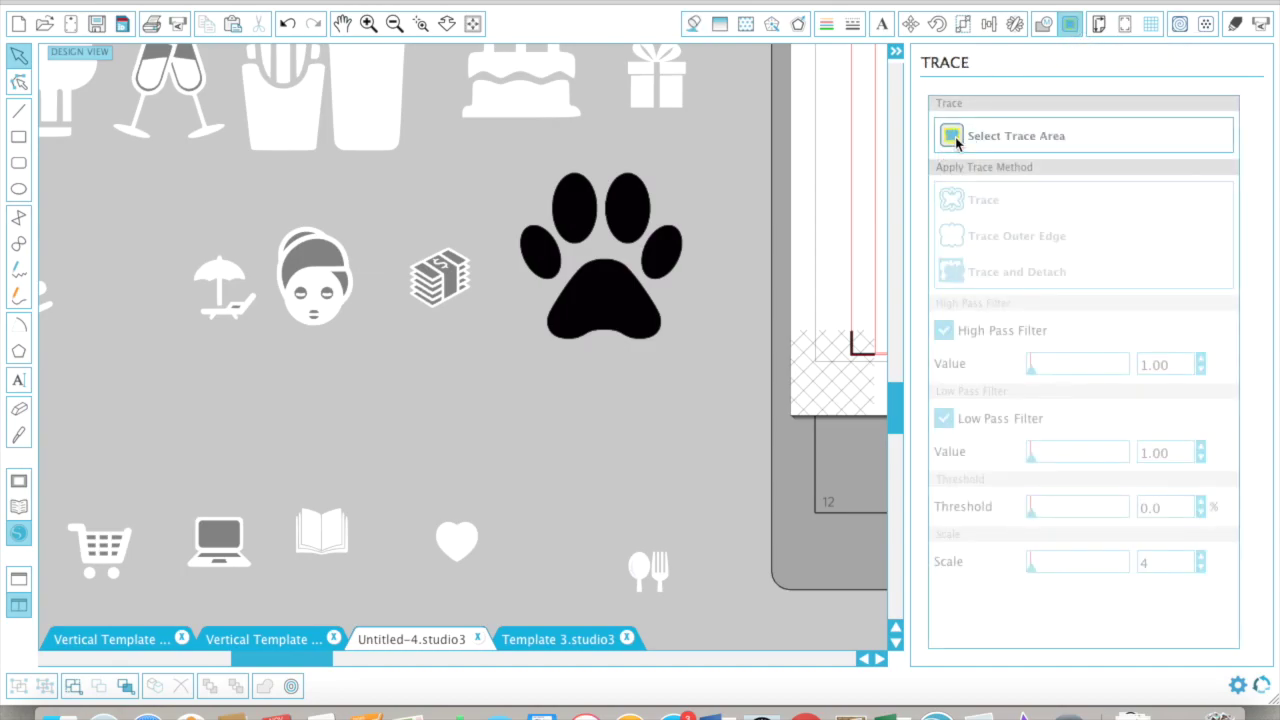
{"action": "left_click", "coordinate": [958, 136]}
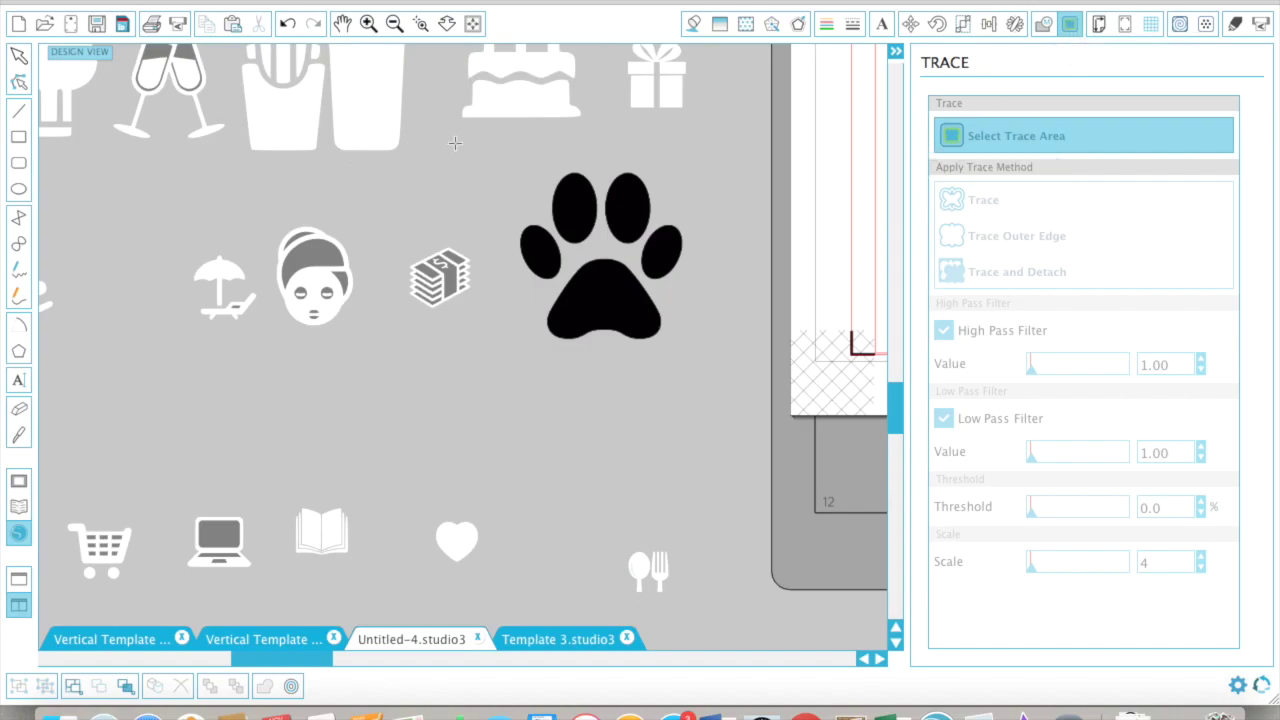
{"action": "mouse_move", "coordinate": [500, 150]}
{"action": "left_mouse_down"}
{"action": "mouse_move", "coordinate": [609, 294]}
{"action": "mouse_move", "coordinate": [705, 372]}
{"action": "left_mouse_up"}
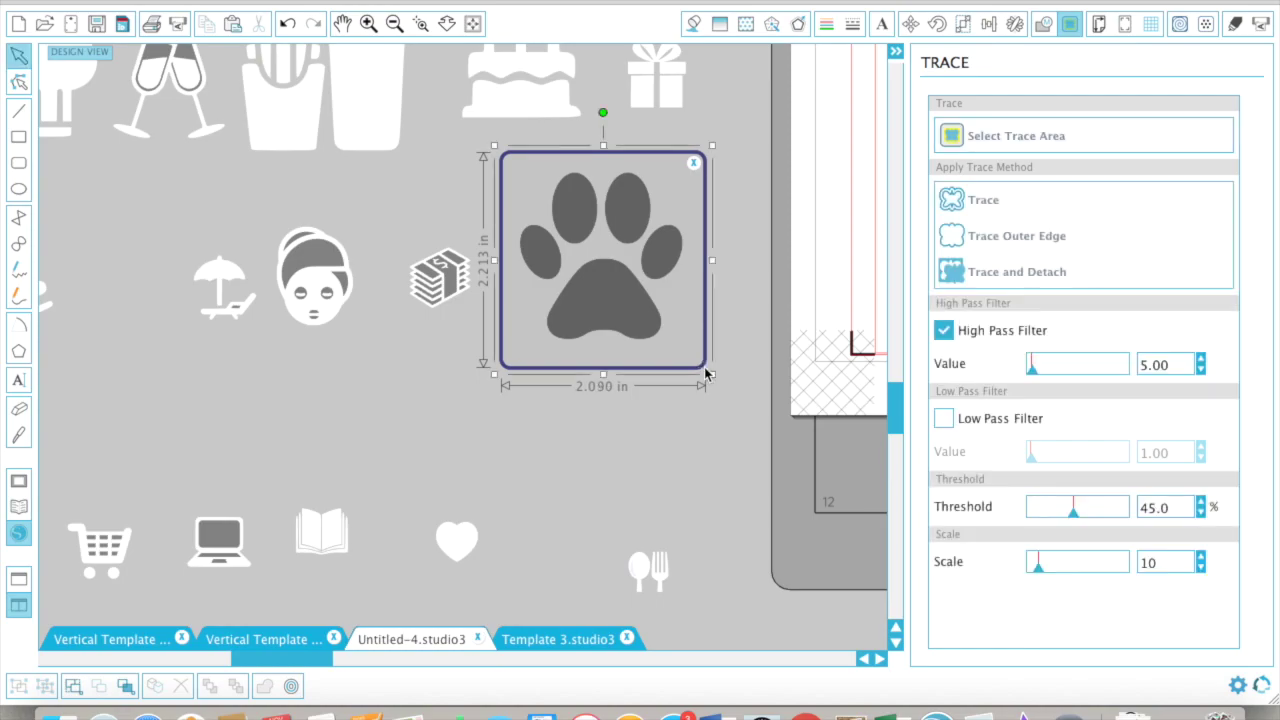
{"action": "left_click", "coordinate": [942, 332]}
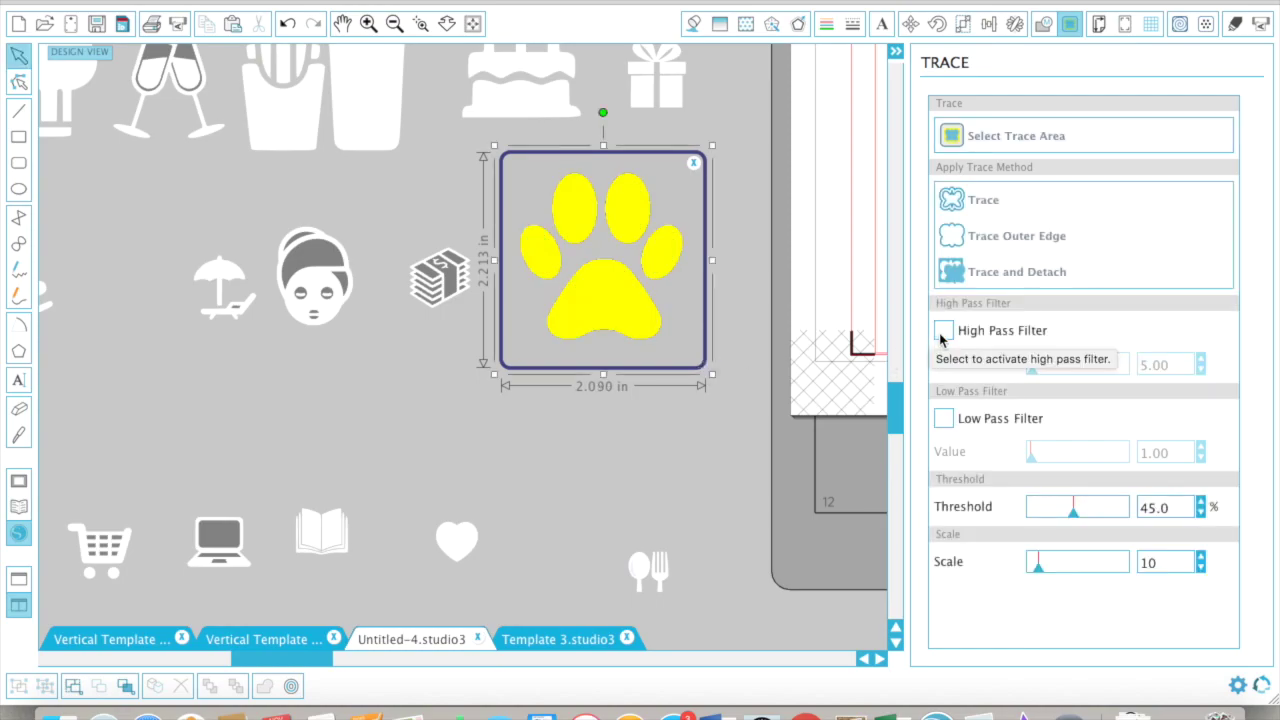
{"action": "left_click_drag", "start_coordinate": [1074, 512], "coordinate": [1091, 515]}
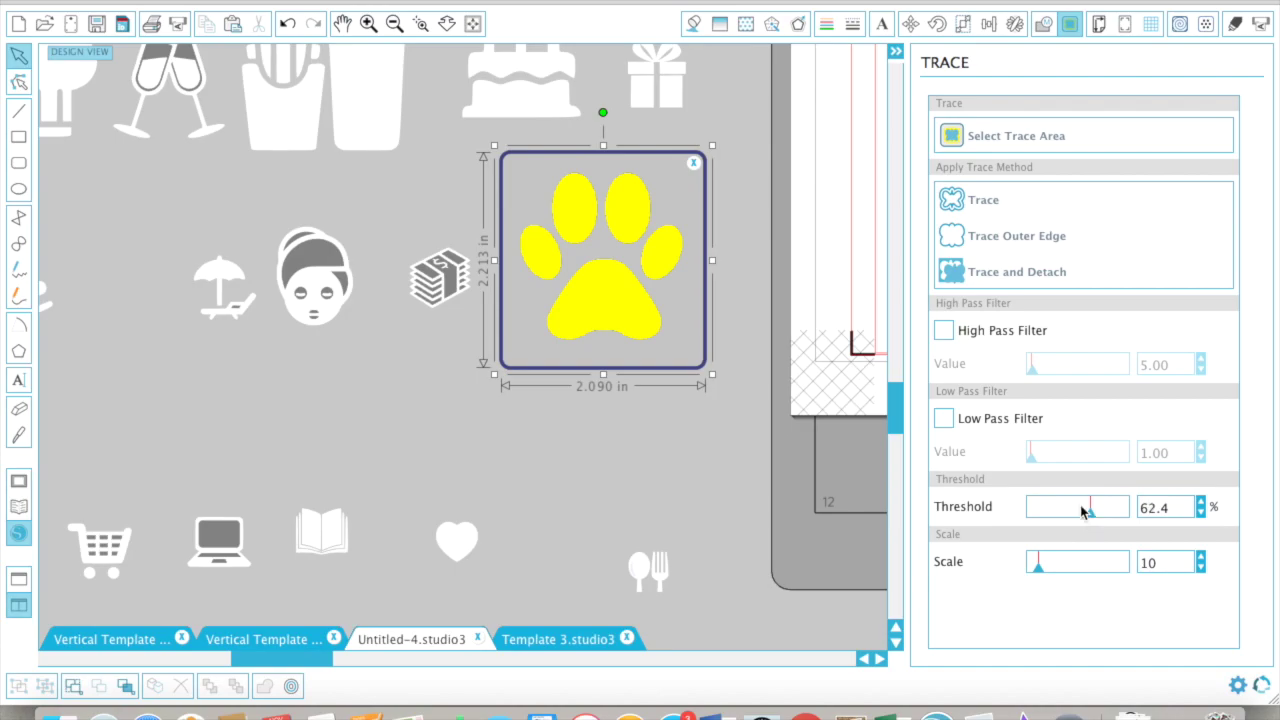
{"action": "left_click", "coordinate": [985, 202]}
- Delete the original black paw image and select the complete traced paw outline
{"action": "left_click", "coordinate": [590, 303]}
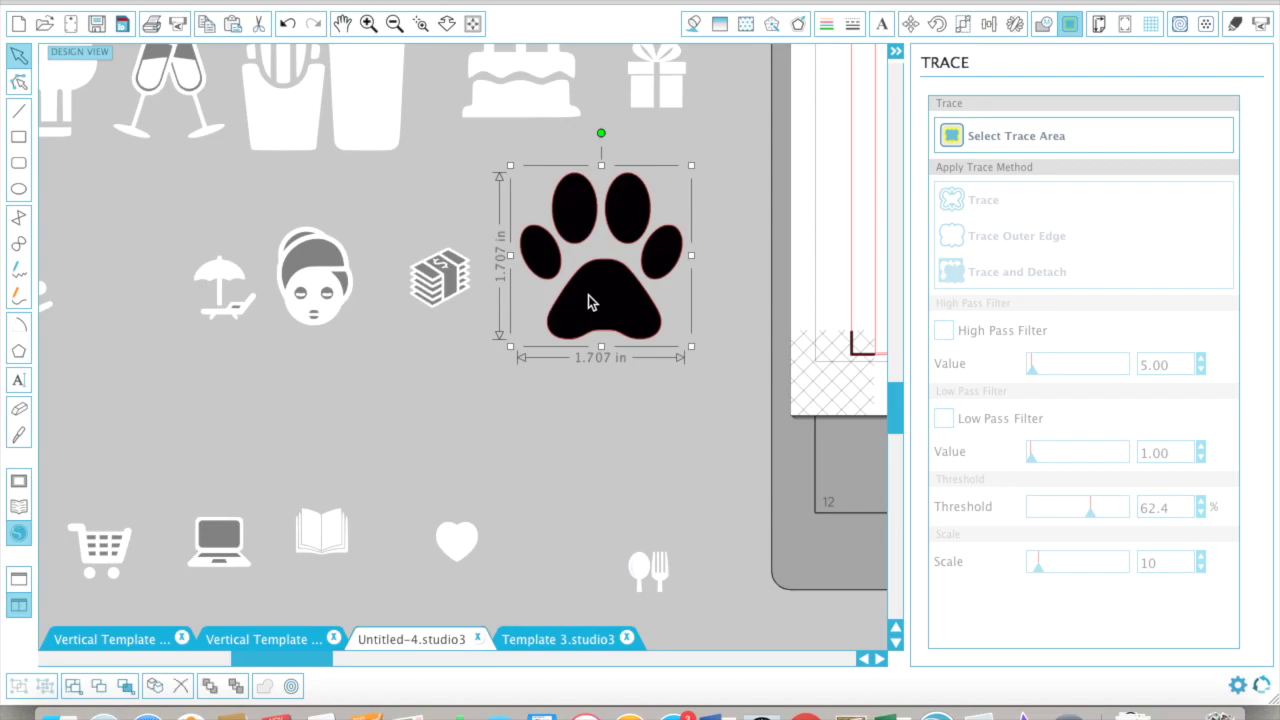
{"action": "key", "text": "Delete"}
{"action": "left_click_drag", "start_coordinate": [517, 162], "coordinate": [705, 375]}
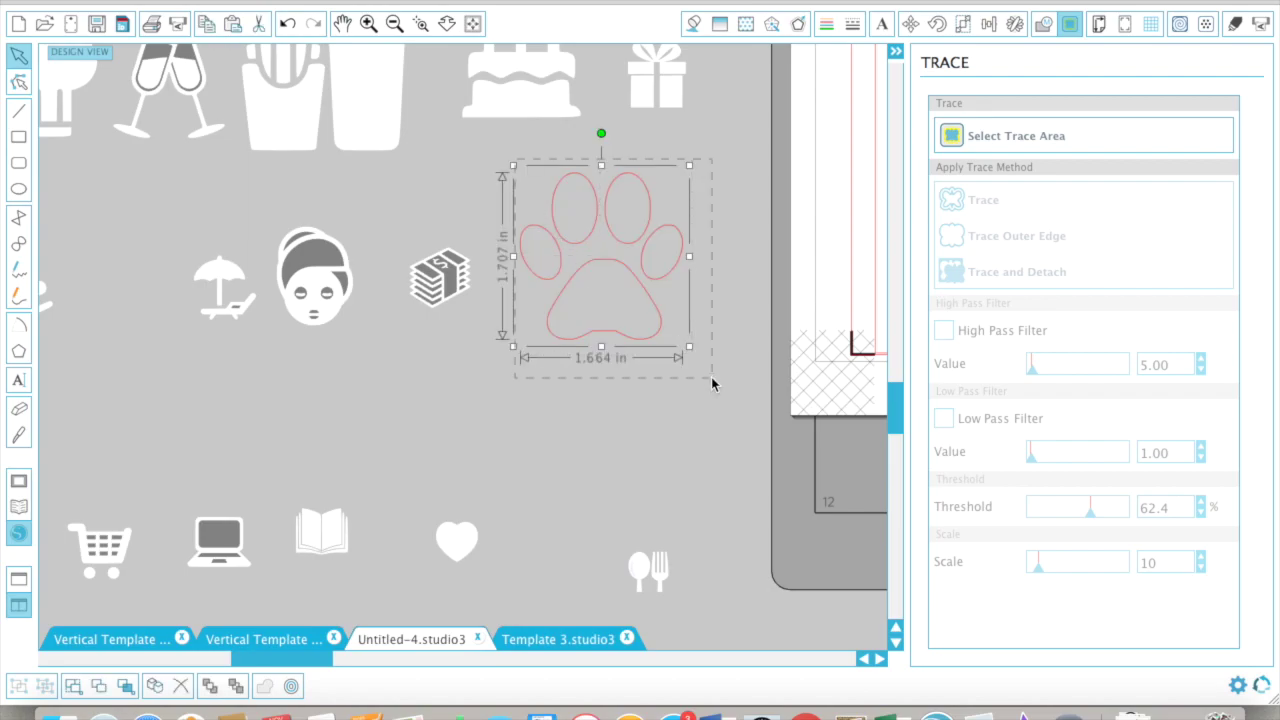
{"action": "right_click", "coordinate": [670, 326]}
{"action": "left_click", "coordinate": [617, 283]}
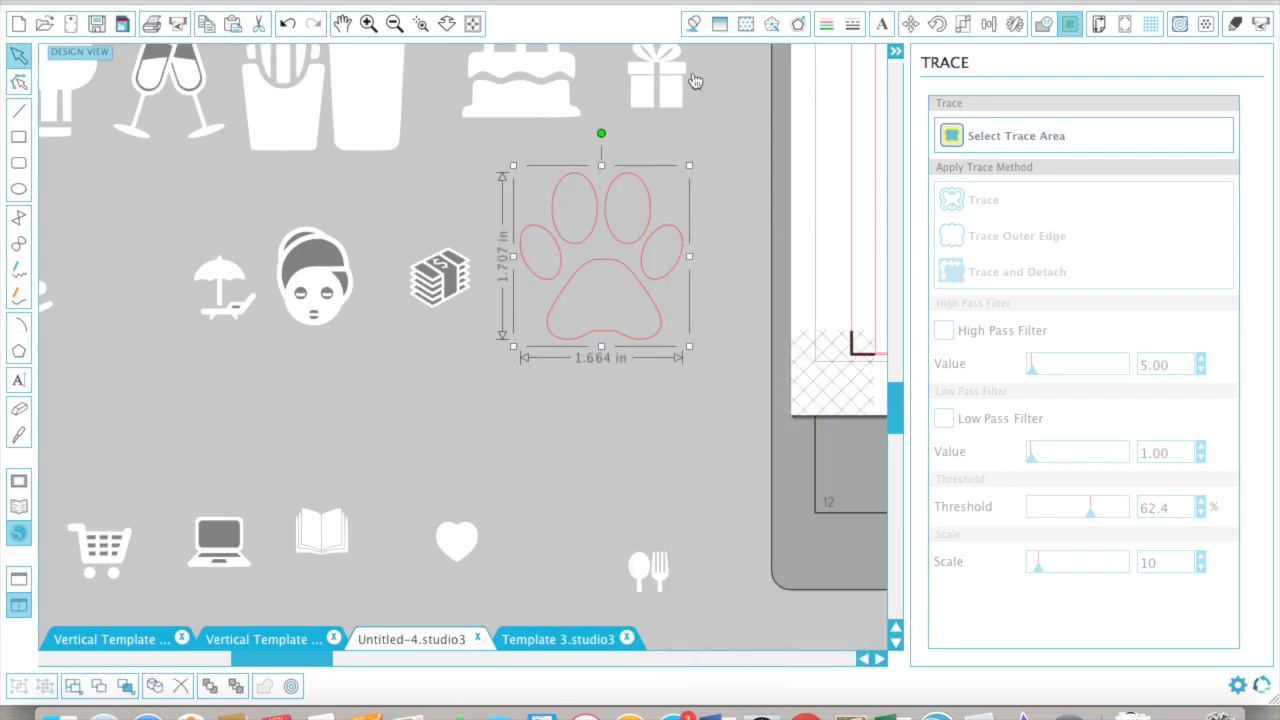
- Fill the traced paw print white and make its outline color transparent
{"action": "left_click", "coordinate": [693, 23]}
{"action": "left_click", "coordinate": [949, 143]}
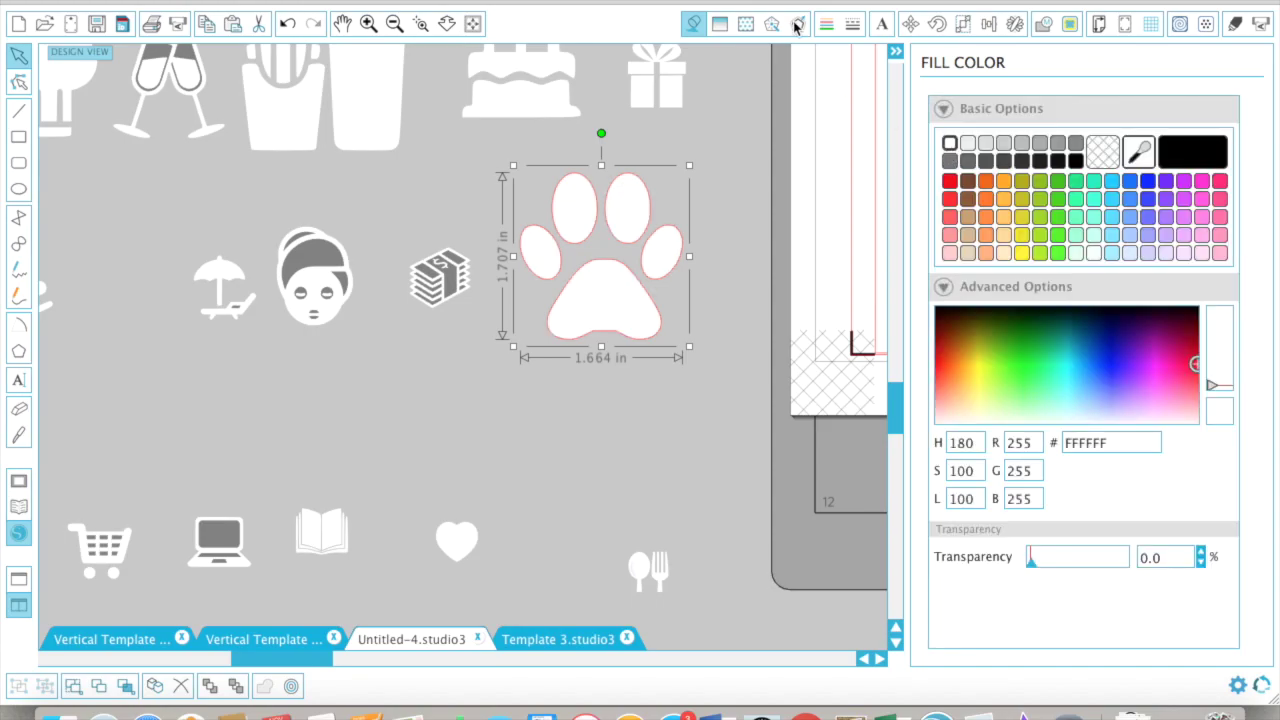
{"action": "left_click", "coordinate": [826, 25]}
{"action": "left_click", "coordinate": [1103, 150]}
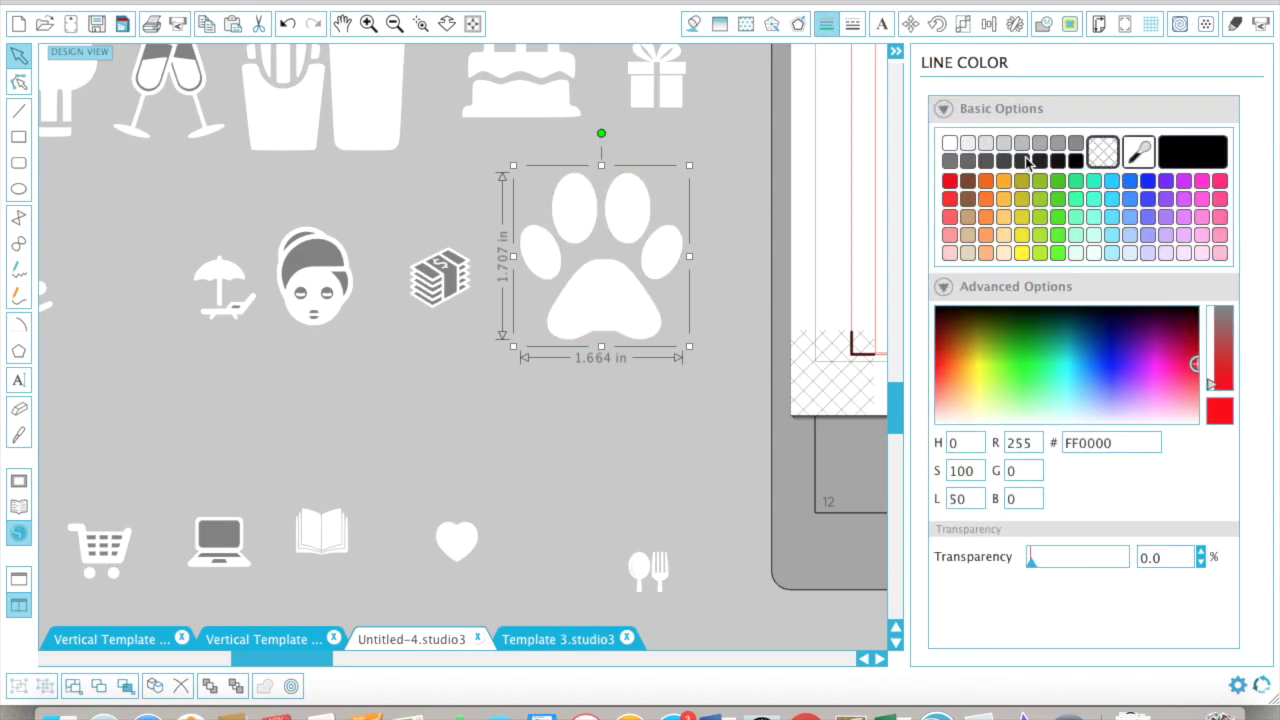
{"action": "left_click", "coordinate": [745, 197]}
- Enlarge the spoon and fork icon beside the TV icon to about 0.91 in tall and ungroup it
{"action": "scroll", "coordinate": [649, 226], "scroll_direction": "left", "scroll_amount": 5}
{"action": "scroll", "coordinate": [649, 226], "scroll_direction": "down", "scroll_amount": 3}
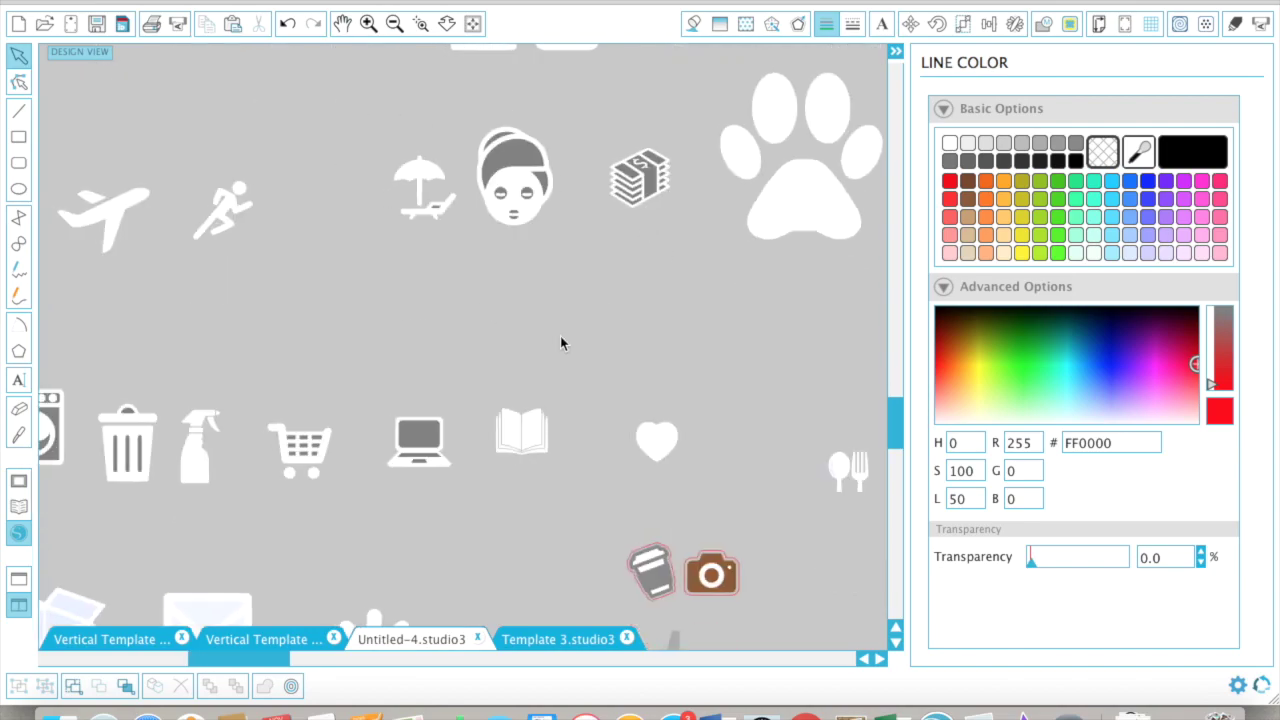
{"action": "scroll", "coordinate": [560, 343], "scroll_direction": "down", "scroll_amount": 5}
{"action": "scroll", "coordinate": [560, 343], "scroll_direction": "left", "scroll_amount": 2}
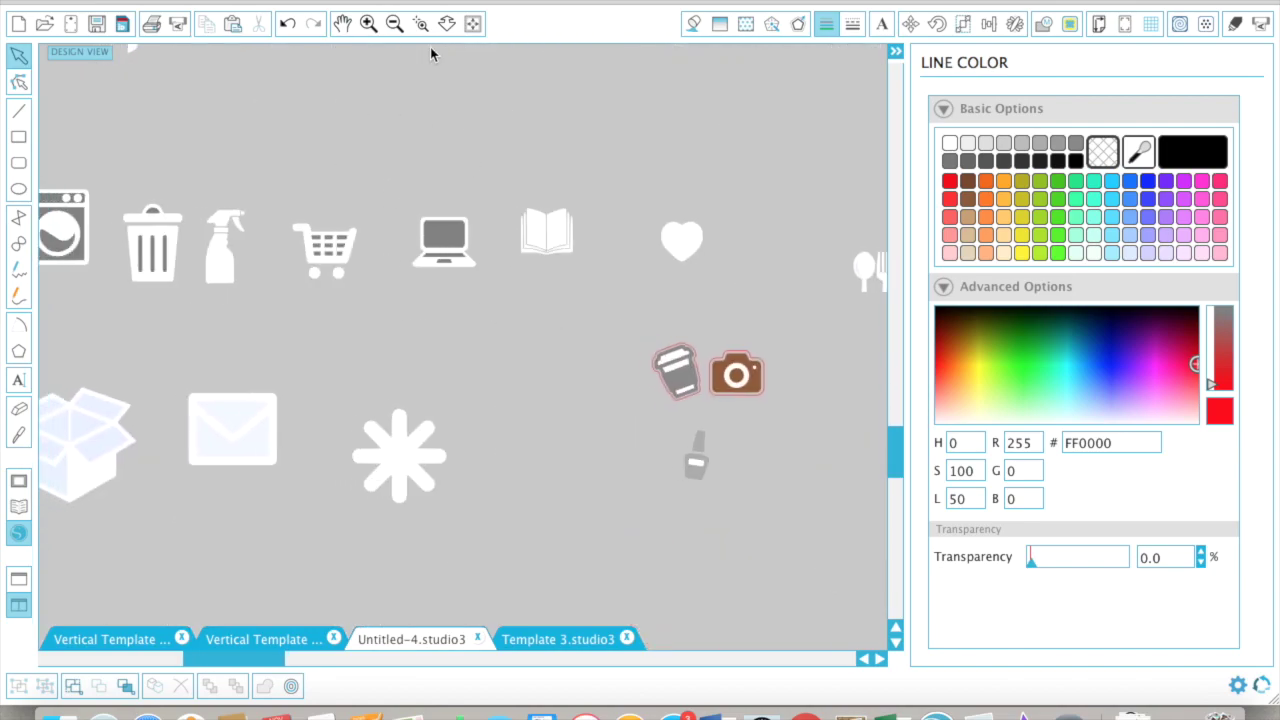
{"action": "scroll", "coordinate": [331, 345], "scroll_direction": "left", "scroll_amount": 1}
{"action": "scroll", "coordinate": [333, 345], "scroll_direction": "left", "scroll_amount": 8}
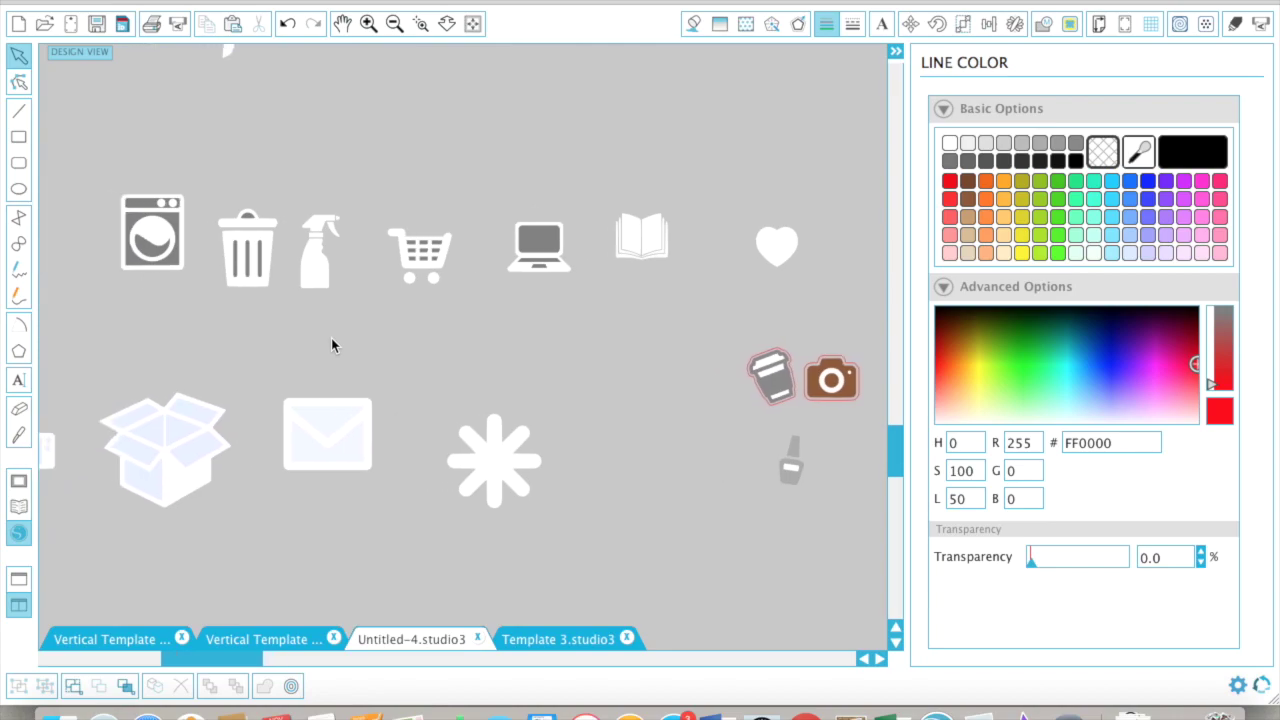
{"action": "scroll", "coordinate": [168, 340], "scroll_direction": "left", "scroll_amount": 2}
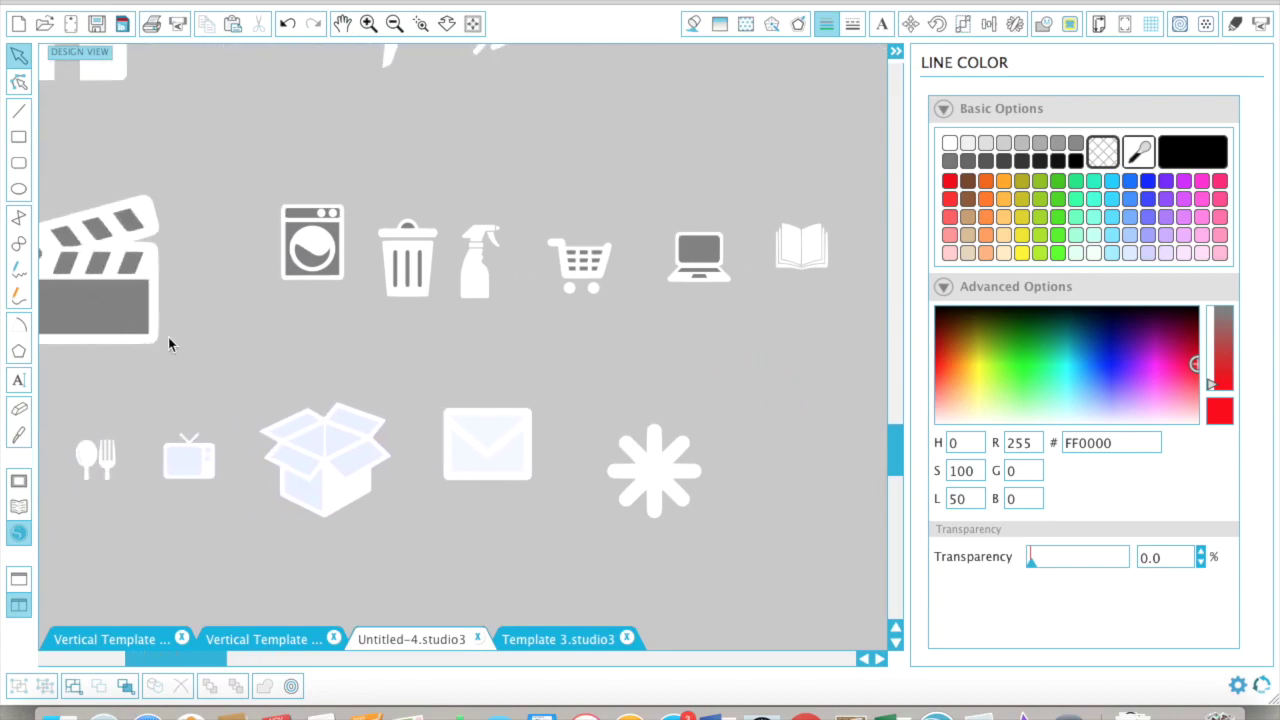
{"action": "scroll", "coordinate": [168, 340], "scroll_direction": "down", "scroll_amount": 3}
{"action": "scroll", "coordinate": [175, 367], "scroll_direction": "left", "scroll_amount": 2}
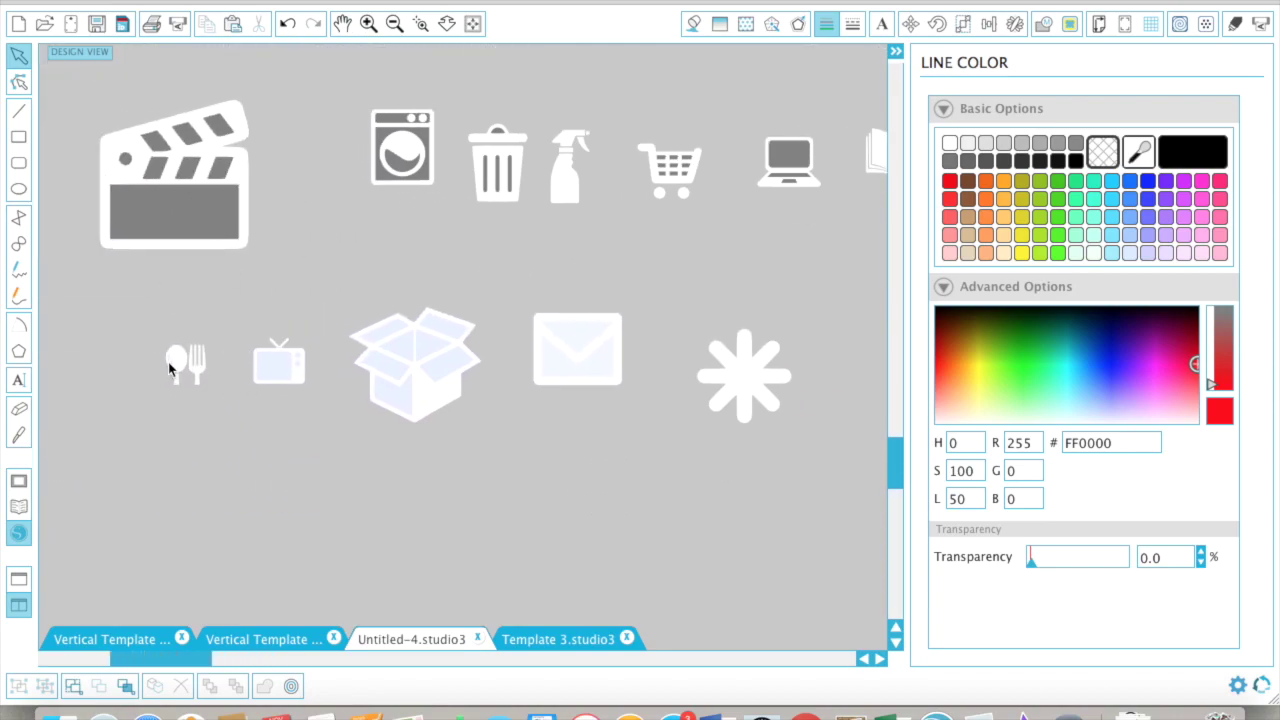
{"action": "left_click", "coordinate": [183, 365]}
{"action": "left_click_drag", "start_coordinate": [160, 335], "coordinate": [109, 289]}
{"action": "right_click", "coordinate": [141, 330]}
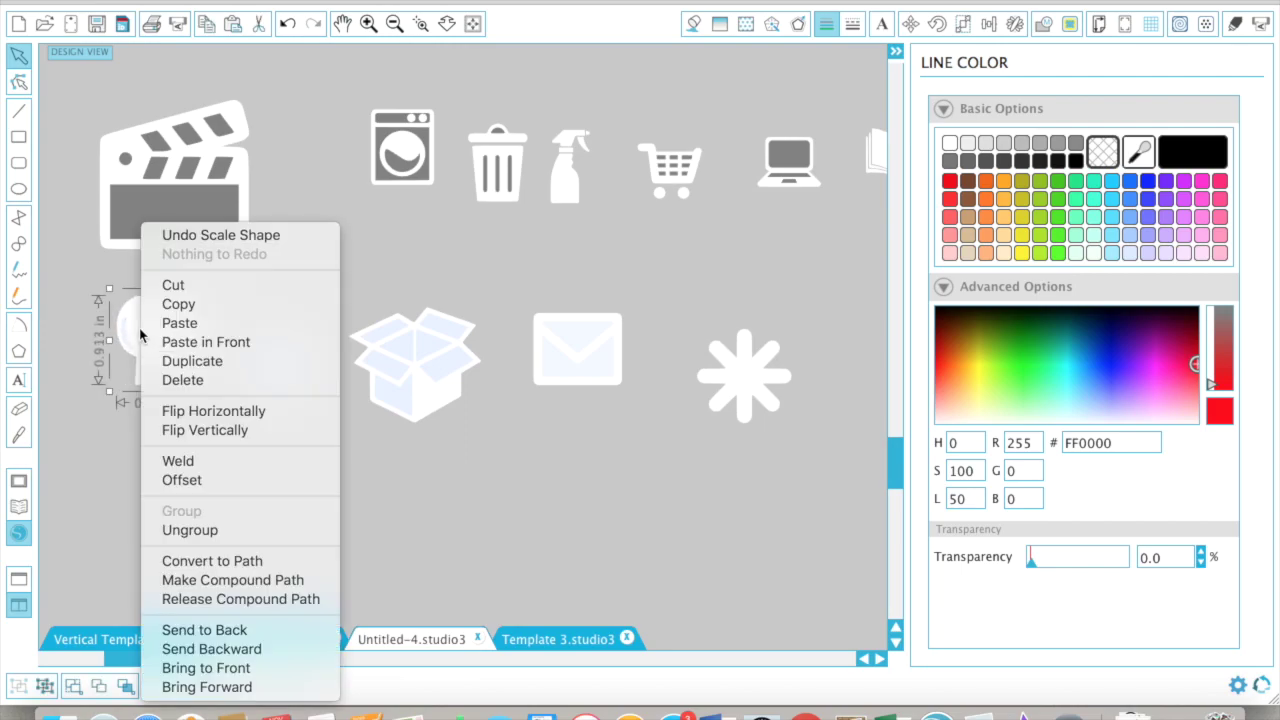
{"action": "left_click", "coordinate": [206, 531]}
- Fill the spoon's inner highlight black at 50% transparency with no line color, and select all the cutlery pieces for grouping
{"action": "left_click", "coordinate": [150, 355]}
{"action": "left_click", "coordinate": [150, 355]}
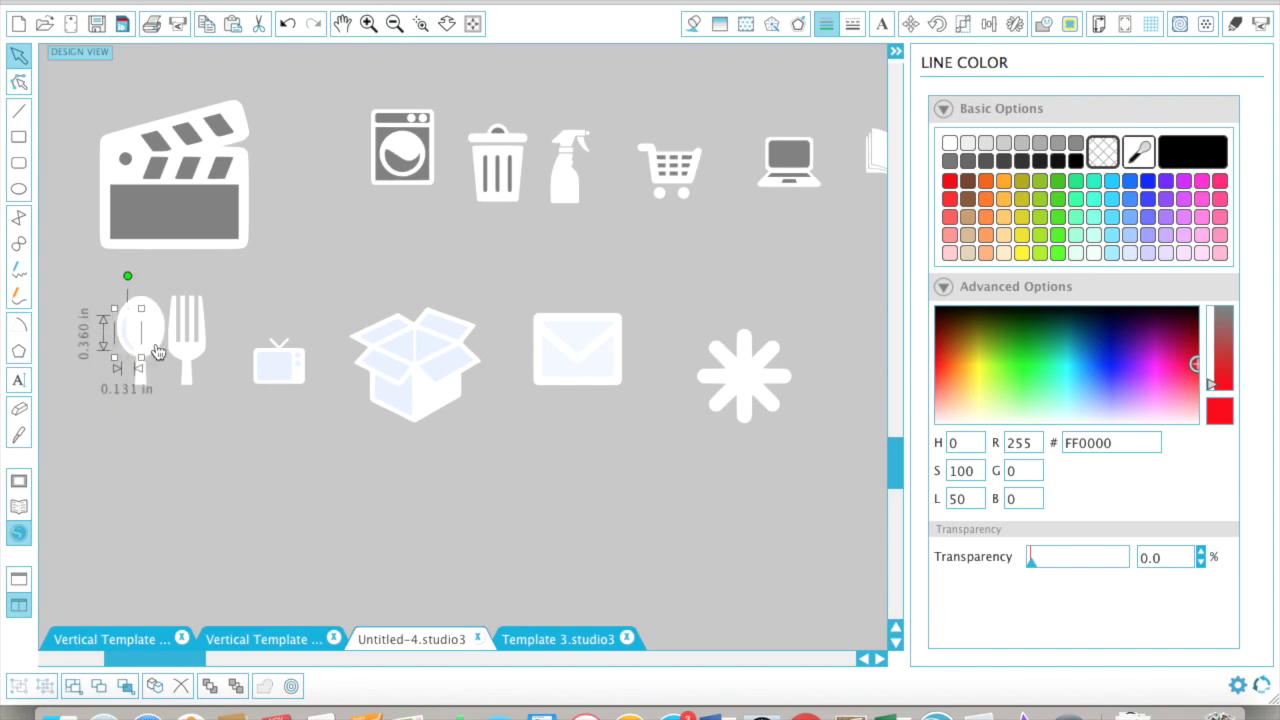
{"action": "left_click", "coordinate": [1190, 160]}
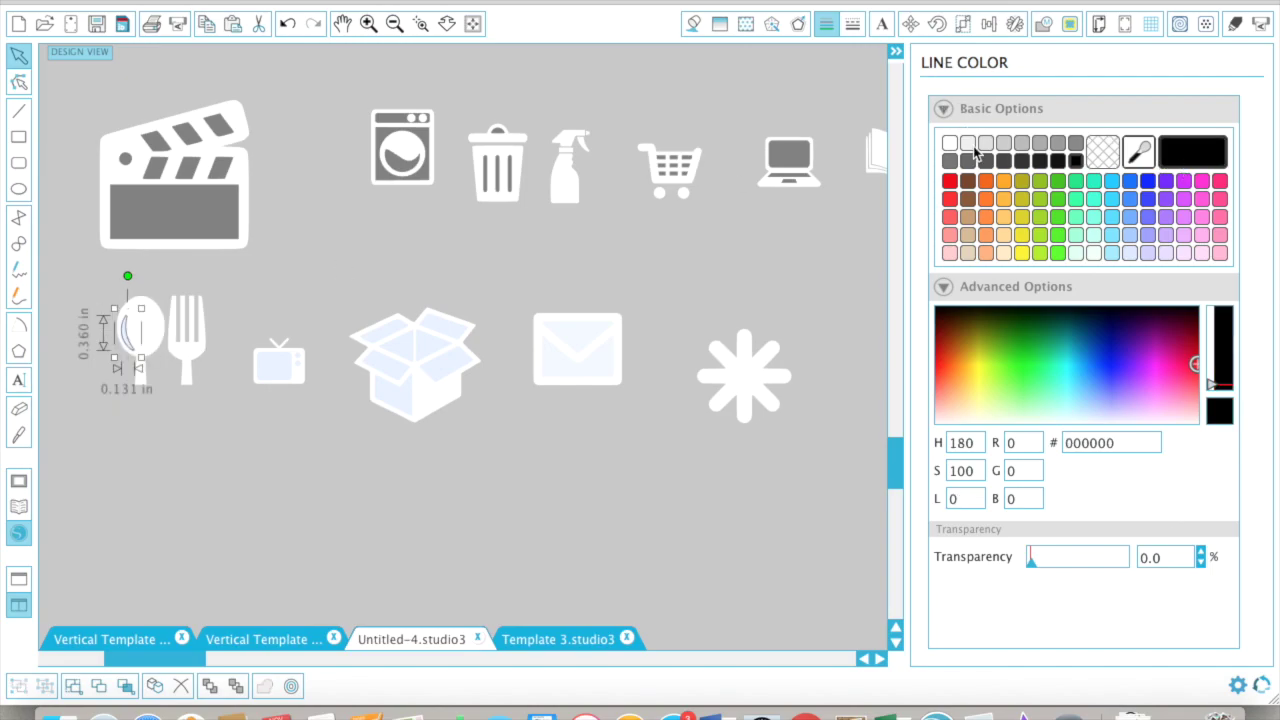
{"action": "left_click", "coordinate": [1102, 150]}
{"action": "left_click", "coordinate": [694, 24]}
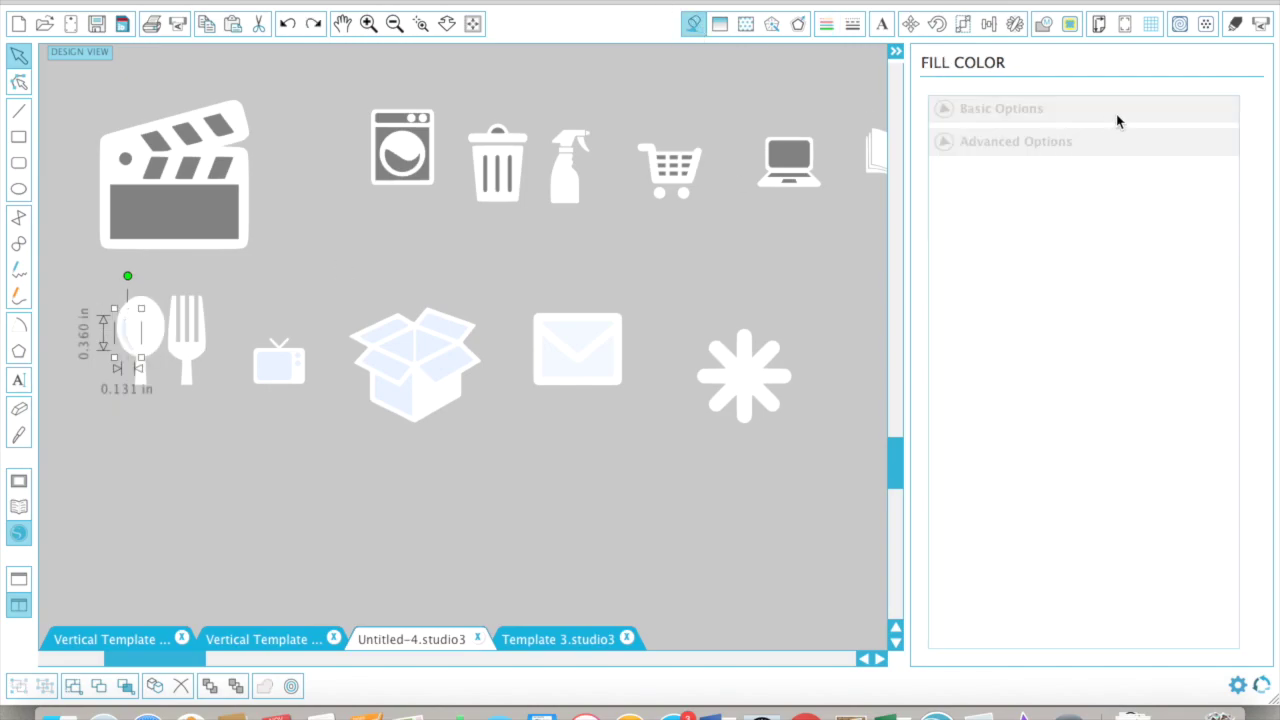
{"action": "left_click", "coordinate": [1190, 152]}
{"action": "left_click_drag", "start_coordinate": [1172, 556], "coordinate": [1086, 554]}
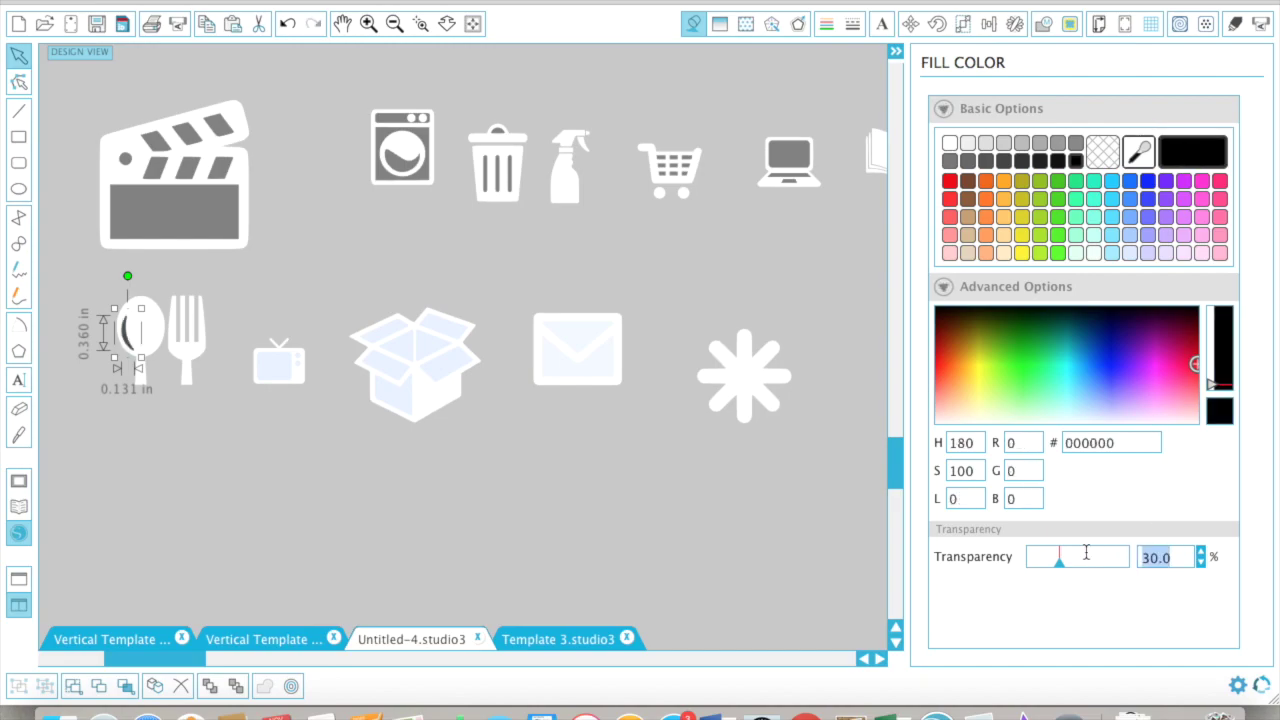
{"action": "type", "text": "50"}
{"action": "key", "text": "Return"}
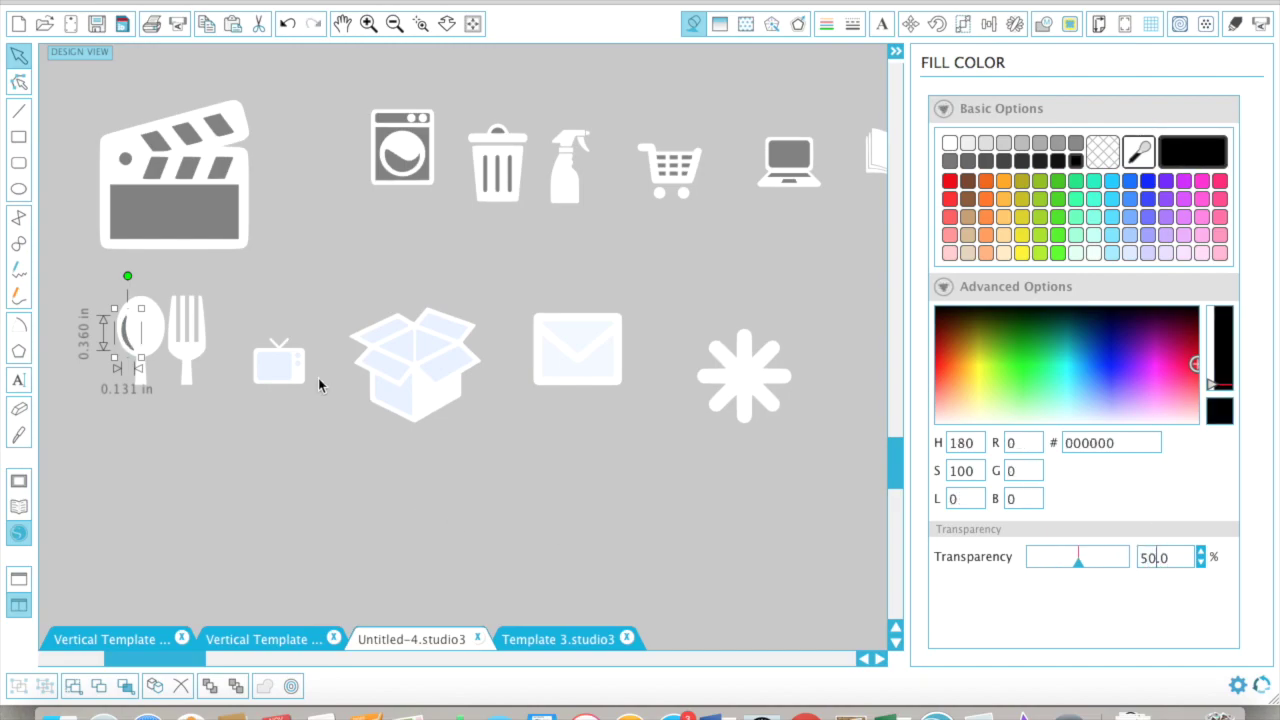
{"action": "left_click_drag", "start_coordinate": [222, 304], "coordinate": [114, 367]}
{"action": "right_click", "coordinate": [114, 367]}
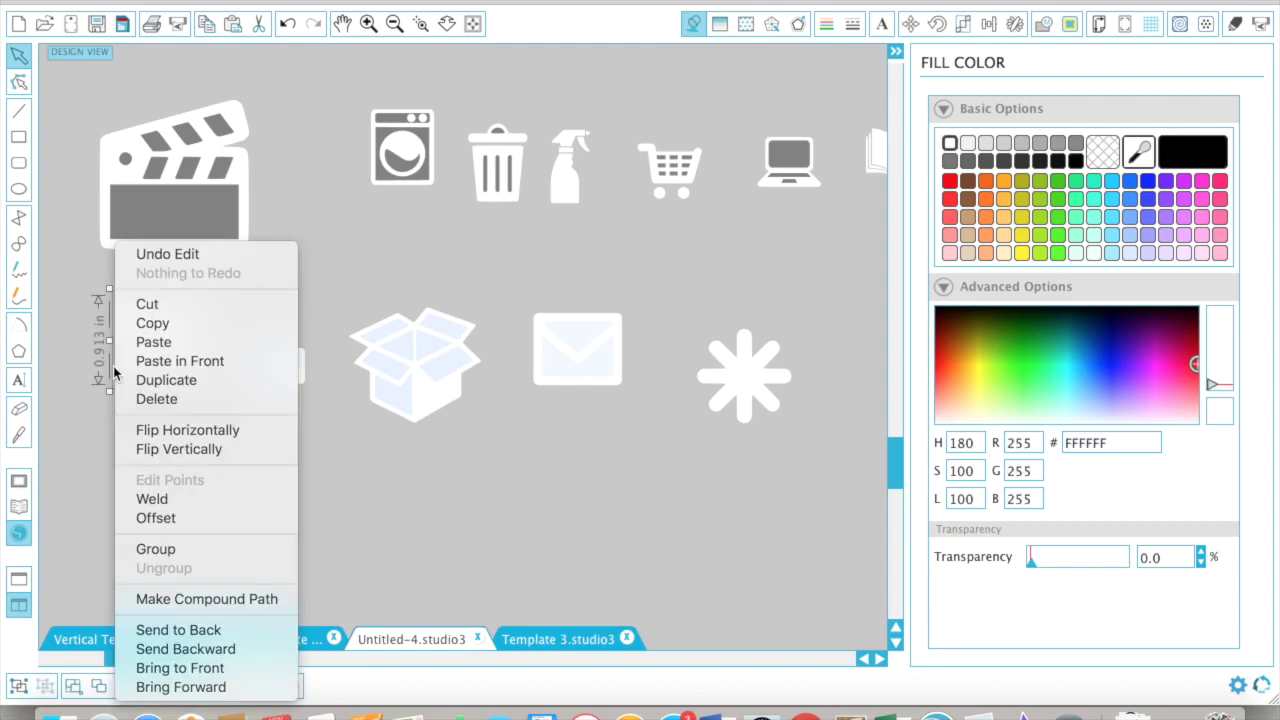
- Ungroup the TV, open box and envelope icons together
{"action": "left_click_drag", "start_coordinate": [243, 298], "coordinate": [628, 452]}
{"action": "right_click", "coordinate": [606, 400]}
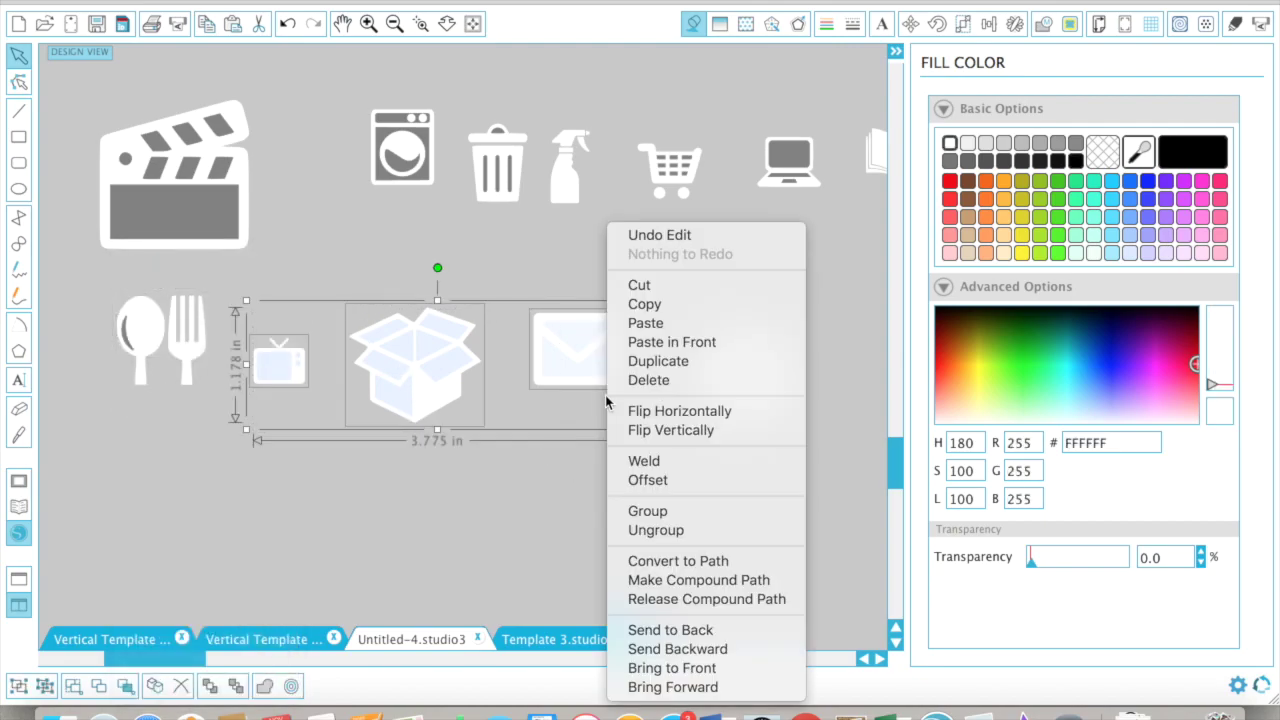
{"action": "left_click", "coordinate": [690, 530]}
{"action": "left_click", "coordinate": [535, 522]}
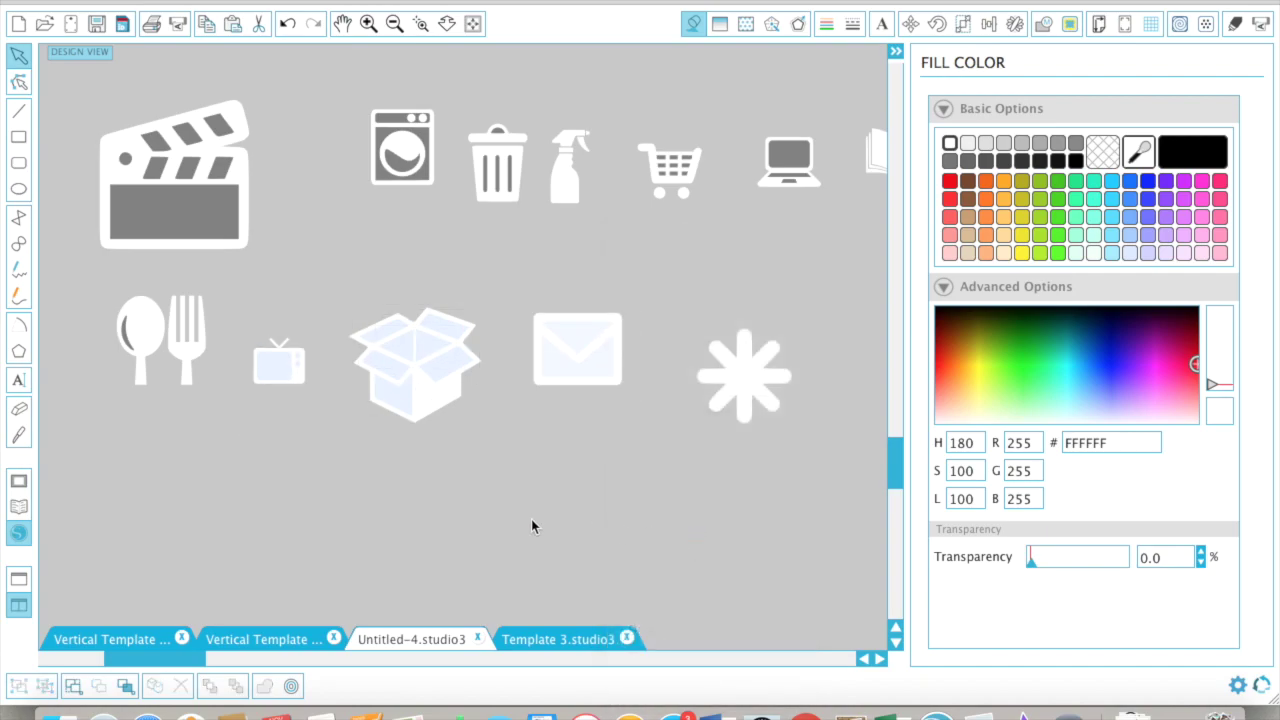
- Fill the TV icon's pale blue screen and knobs black at 50% transparency
{"action": "left_click", "coordinate": [290, 368]}
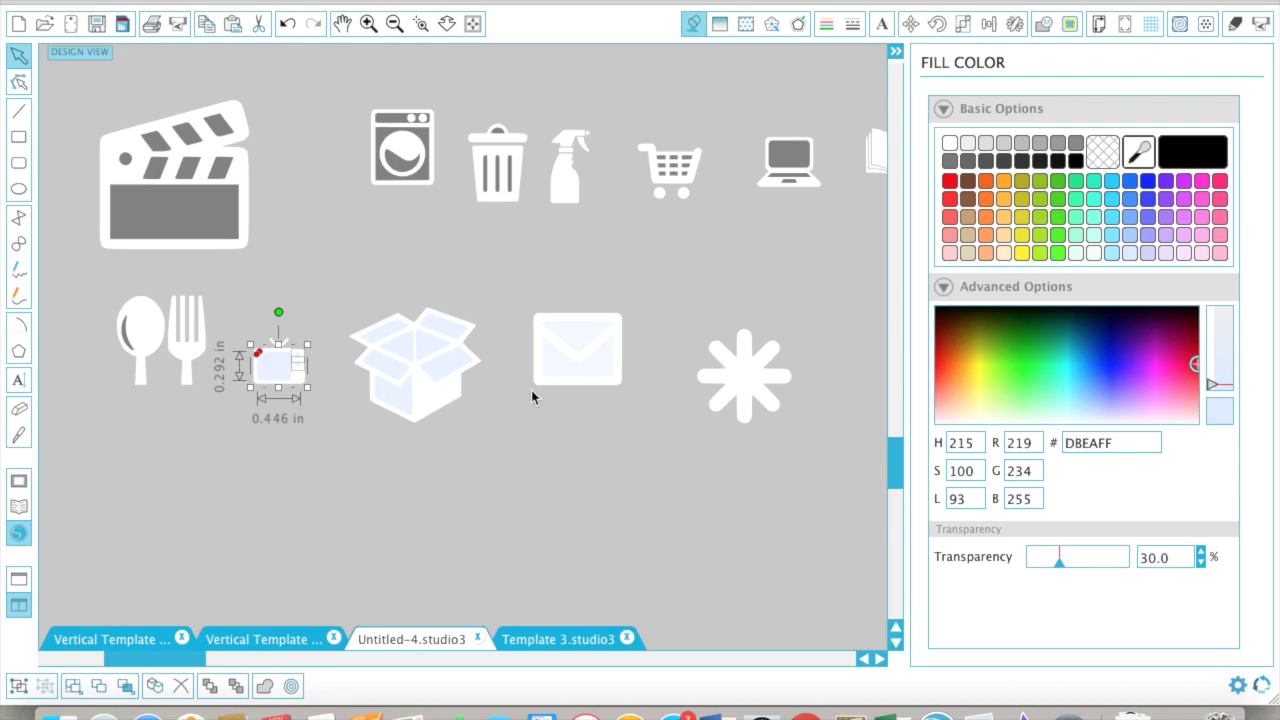
{"action": "left_click_drag", "start_coordinate": [1174, 557], "coordinate": [1058, 557]}
{"action": "type", "text": "50"}
{"action": "left_click", "coordinate": [1204, 160]}
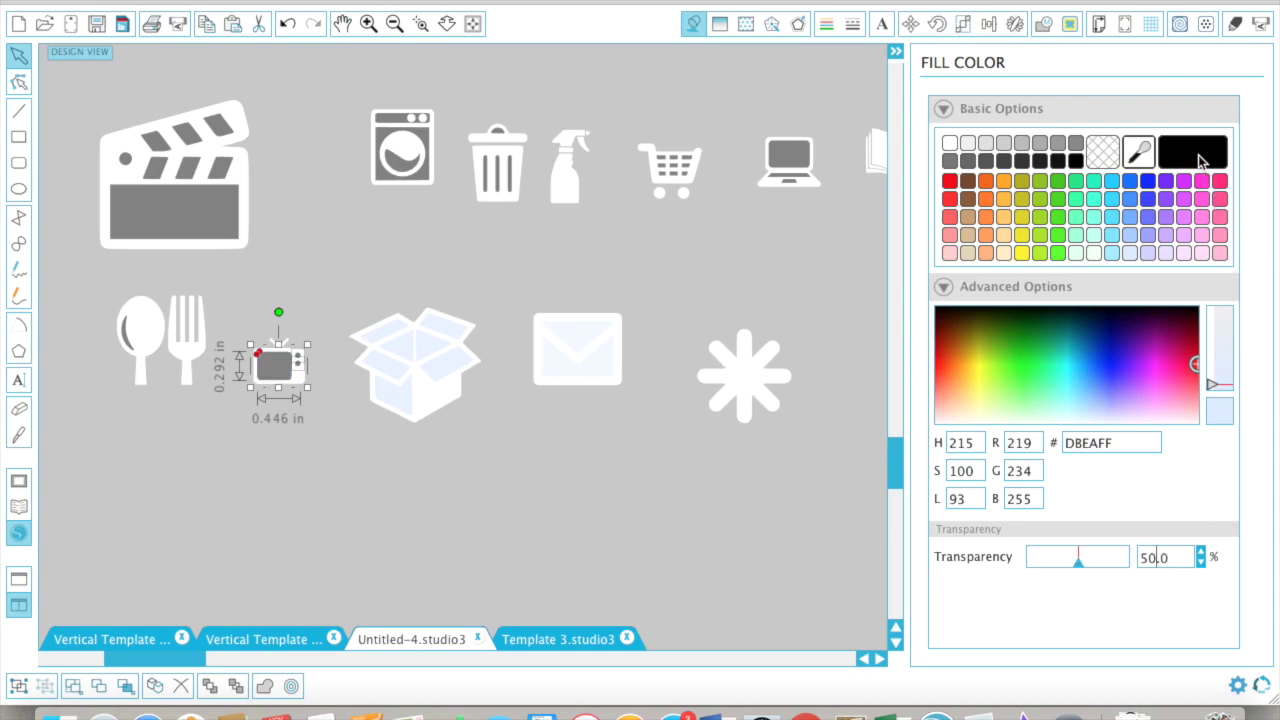
- Fill the open box icon's pale blue panels black at 50% transparency
{"action": "left_click", "coordinate": [393, 344]}
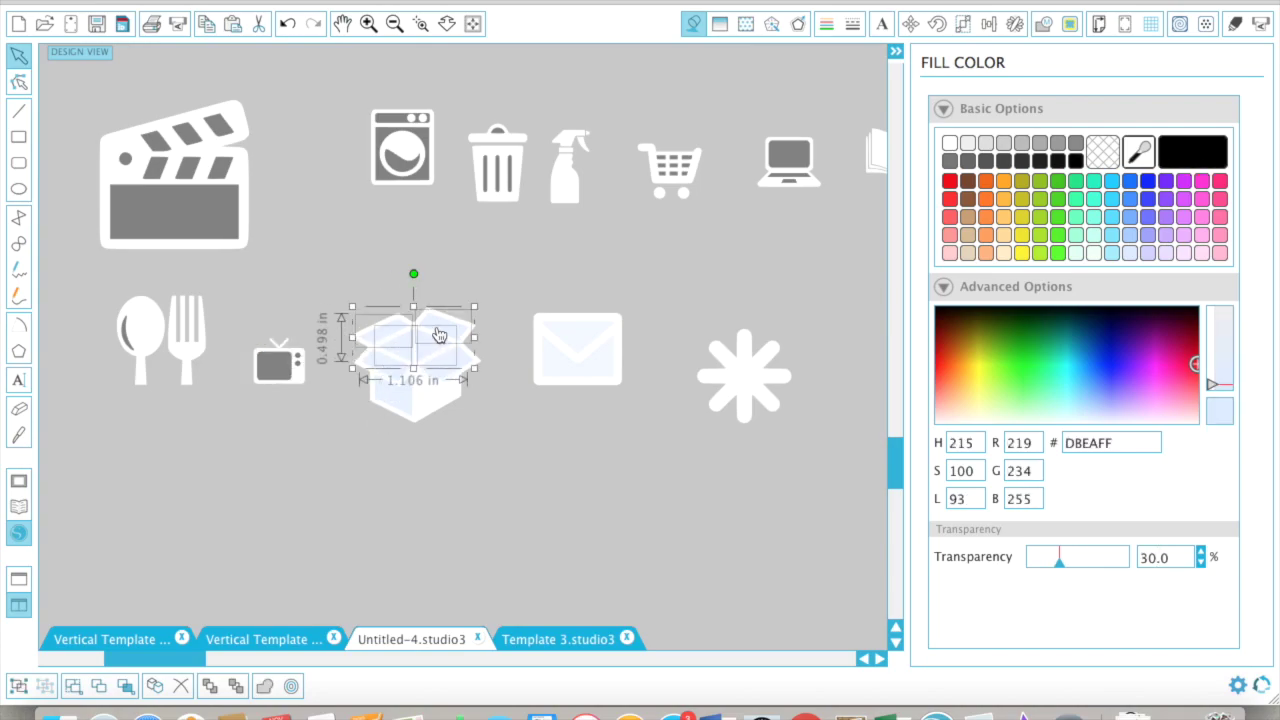
{"action": "left_click", "coordinate": [447, 383]}
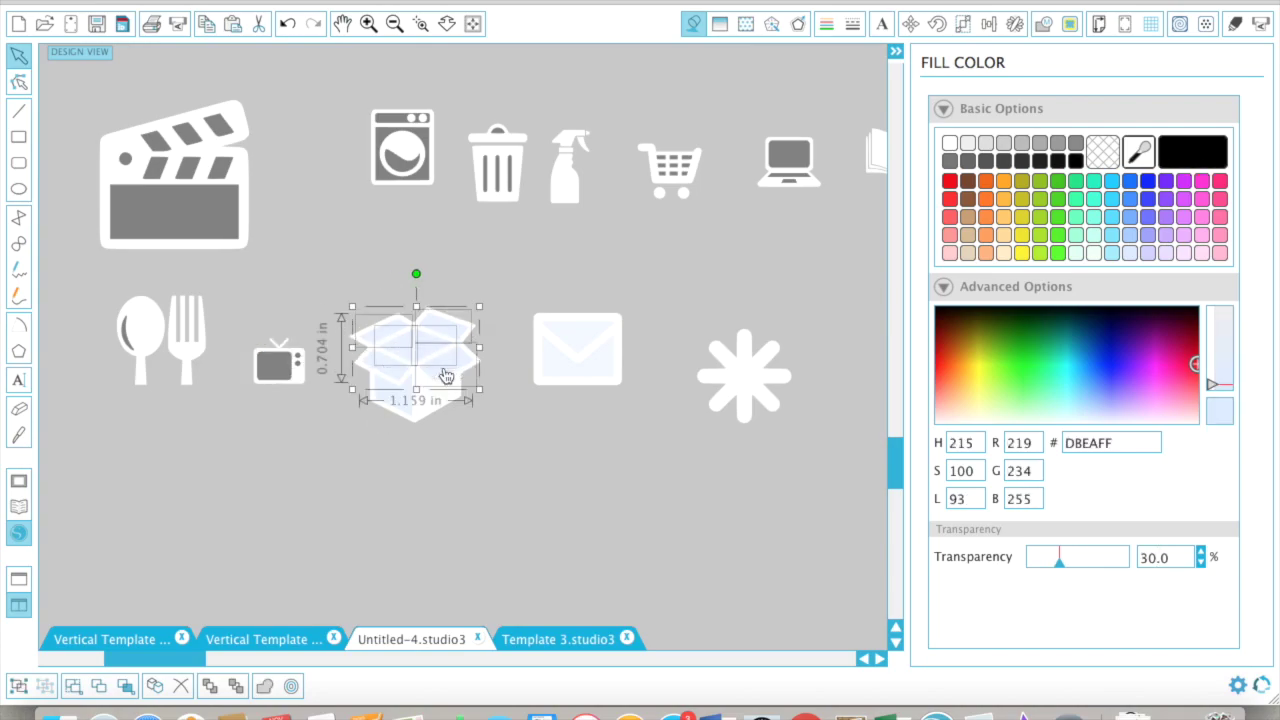
{"action": "left_click", "coordinate": [396, 396], "text": "shift"}
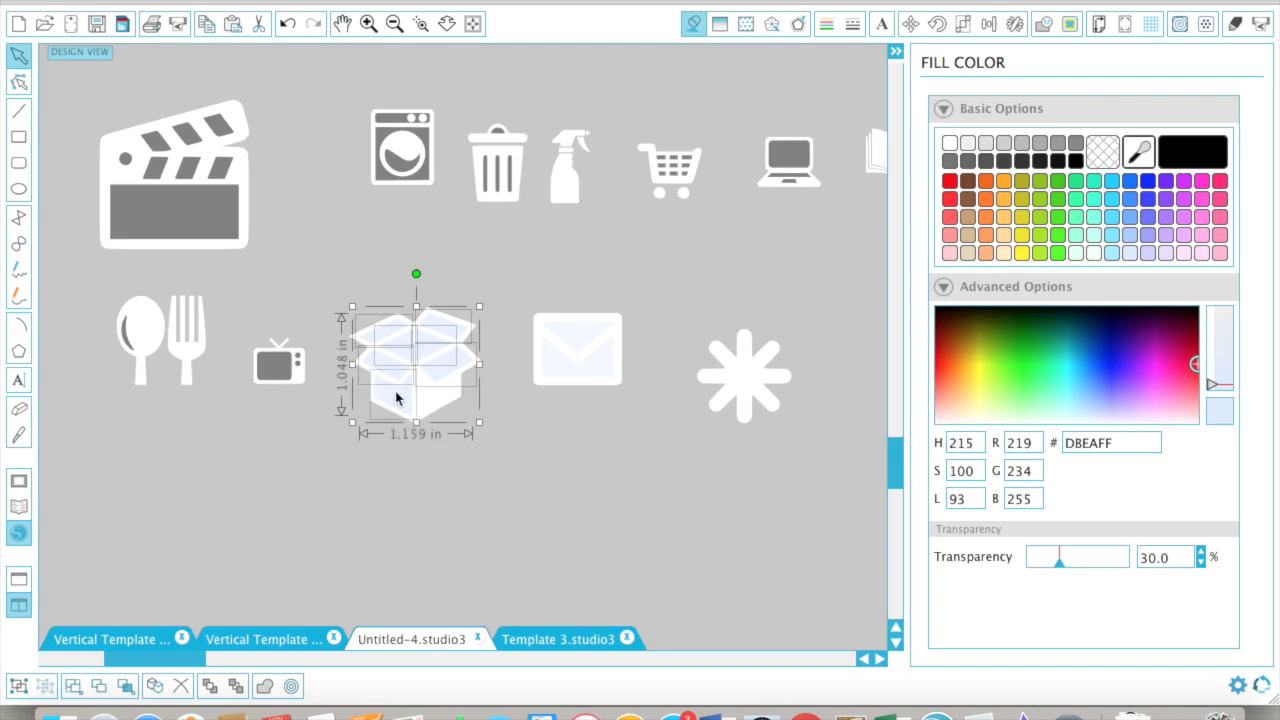
{"action": "left_click", "coordinate": [1190, 158]}
{"action": "left_click", "coordinate": [1126, 557]}
{"action": "type", "text": "50"}
{"action": "key", "text": "Return"}
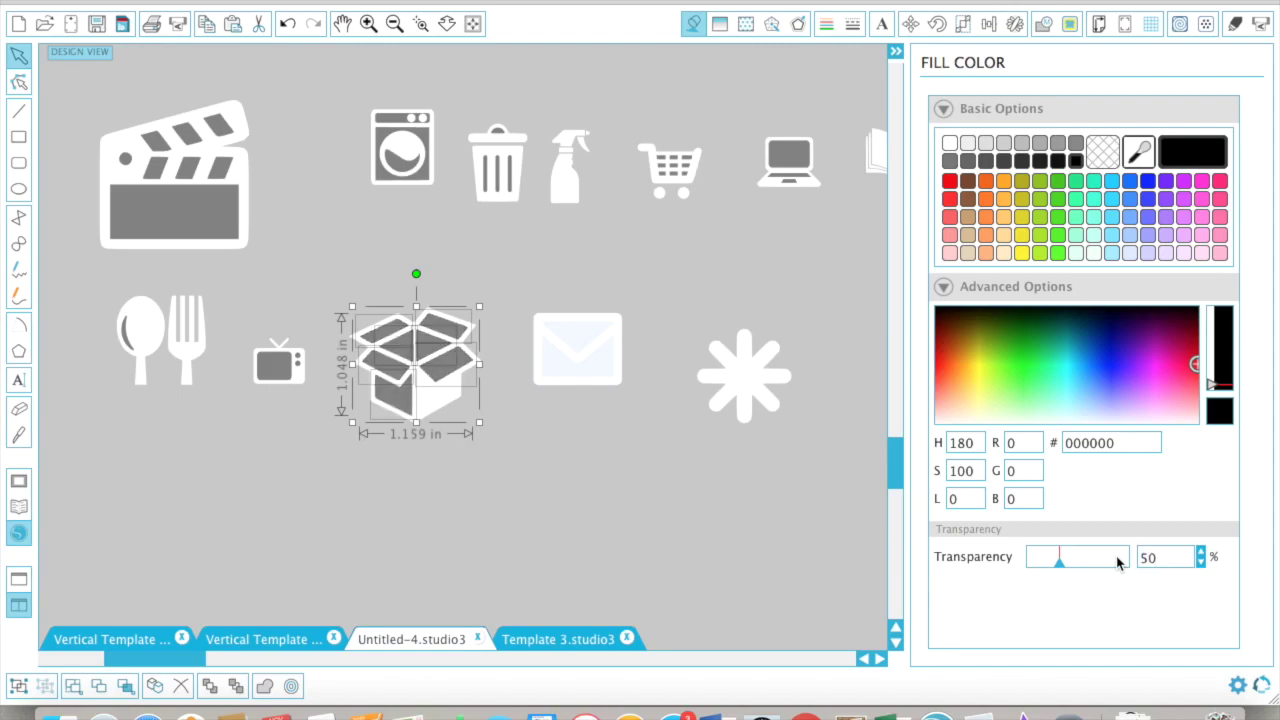
{"action": "left_click", "coordinate": [580, 471]}
- Fill the envelope icon's pale blue areas black at 50% transparency
{"action": "scroll", "coordinate": [580, 471], "scroll_direction": "right", "scroll_amount": 3}
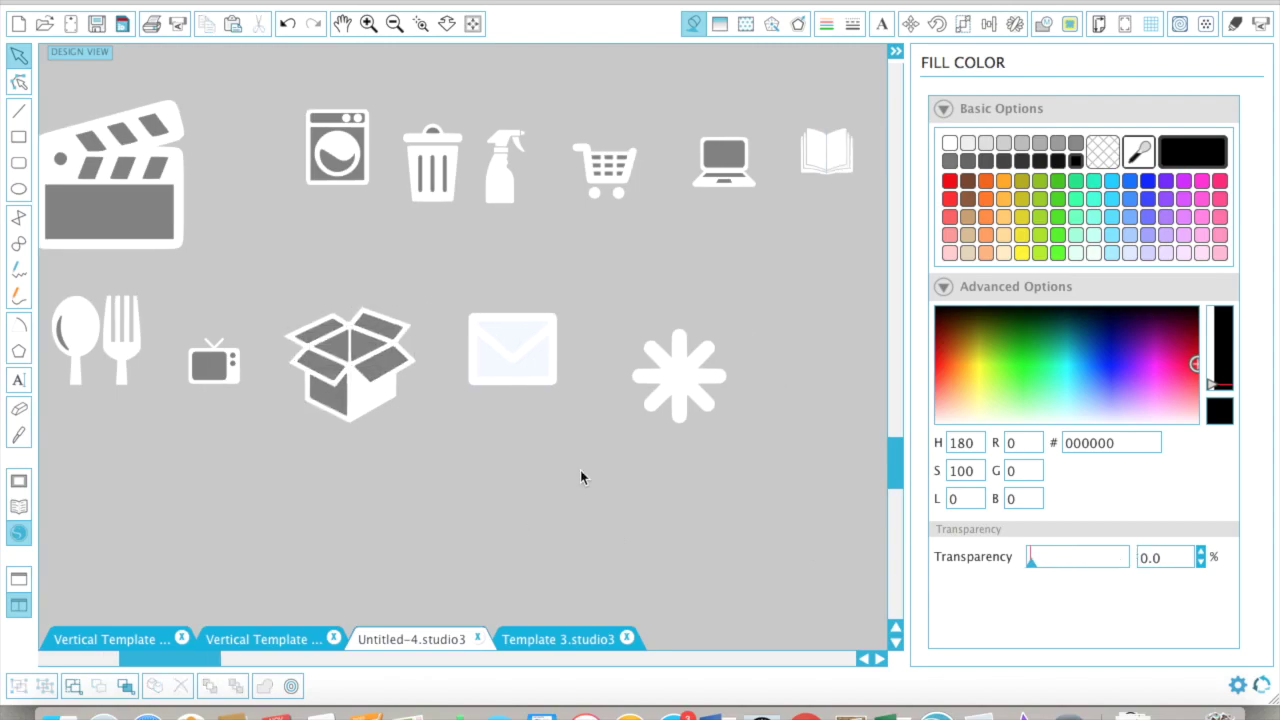
{"action": "left_click", "coordinate": [512, 330]}
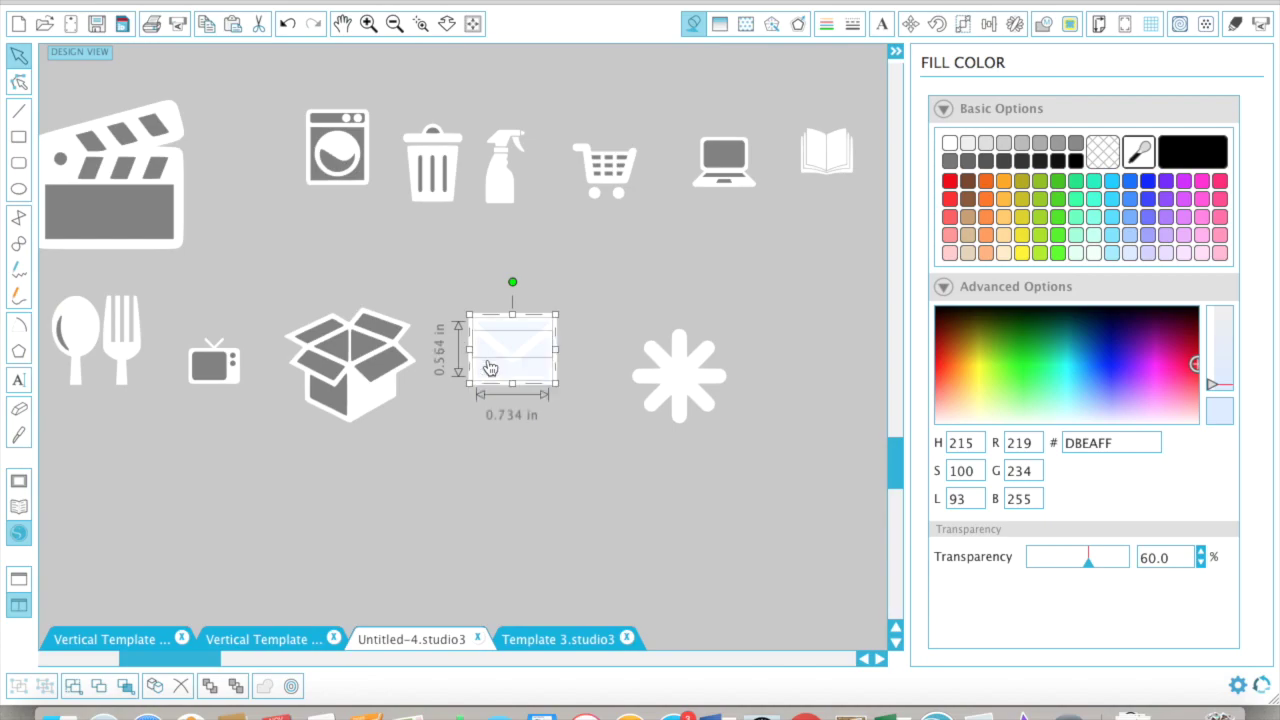
{"action": "left_click", "coordinate": [1176, 165]}
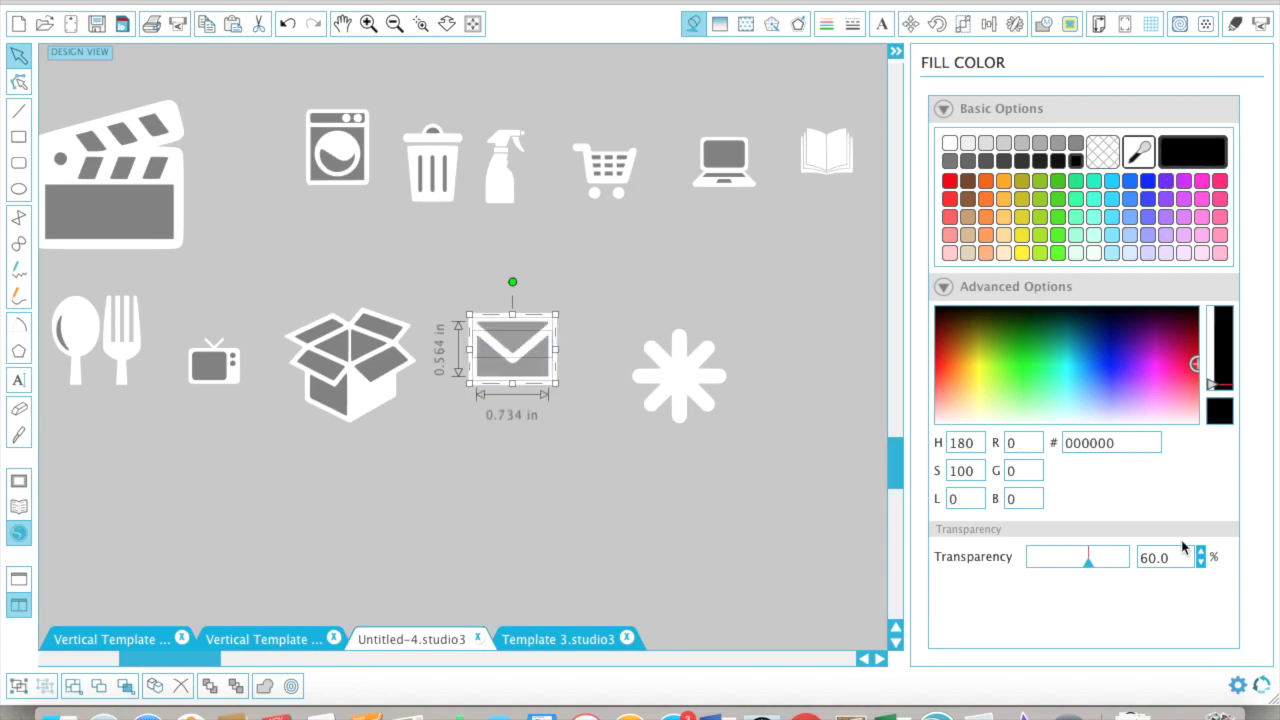
{"action": "left_click_drag", "start_coordinate": [1114, 563], "coordinate": [1106, 563]}
{"action": "type", "text": "50"}
{"action": "key", "text": "Return"}
{"action": "left_click", "coordinate": [684, 505]}
- Move the coffee cup sticker away from the camera sticker, towards the white asterisk icon
{"action": "scroll", "coordinate": [684, 505], "scroll_direction": "right", "scroll_amount": 10}
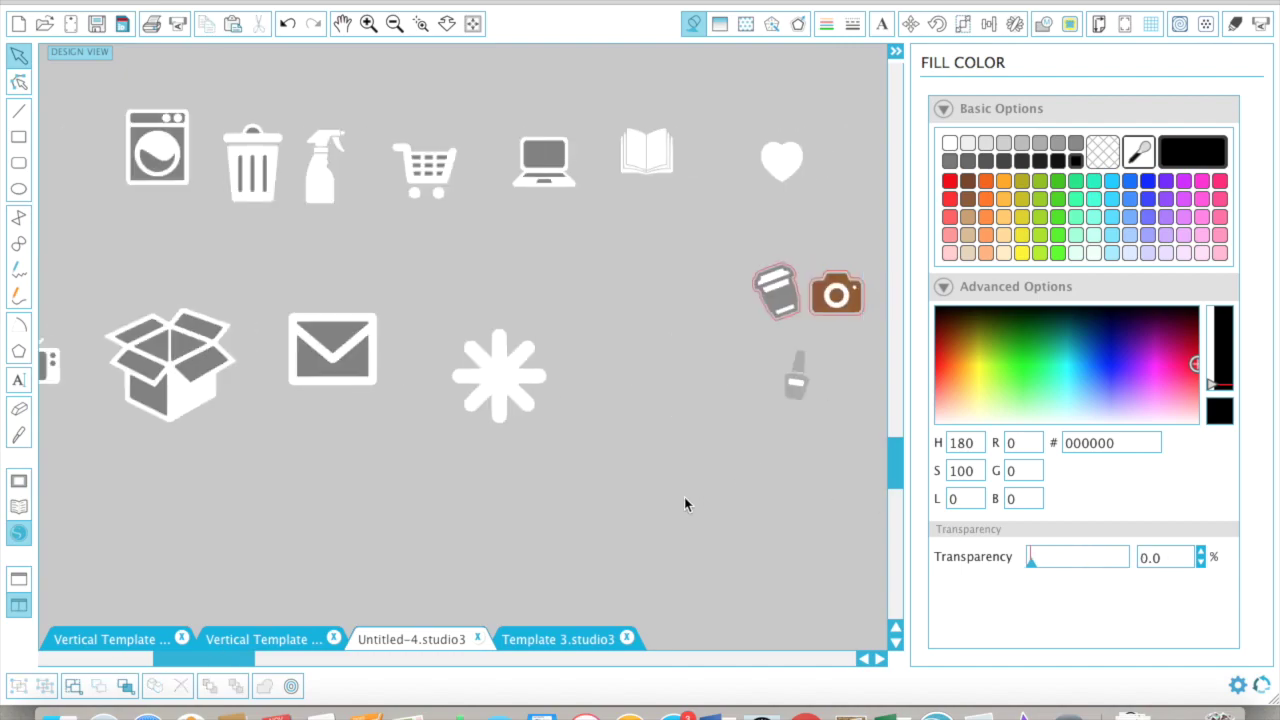
{"action": "scroll", "coordinate": [430, 363], "scroll_direction": "left", "scroll_amount": 1}
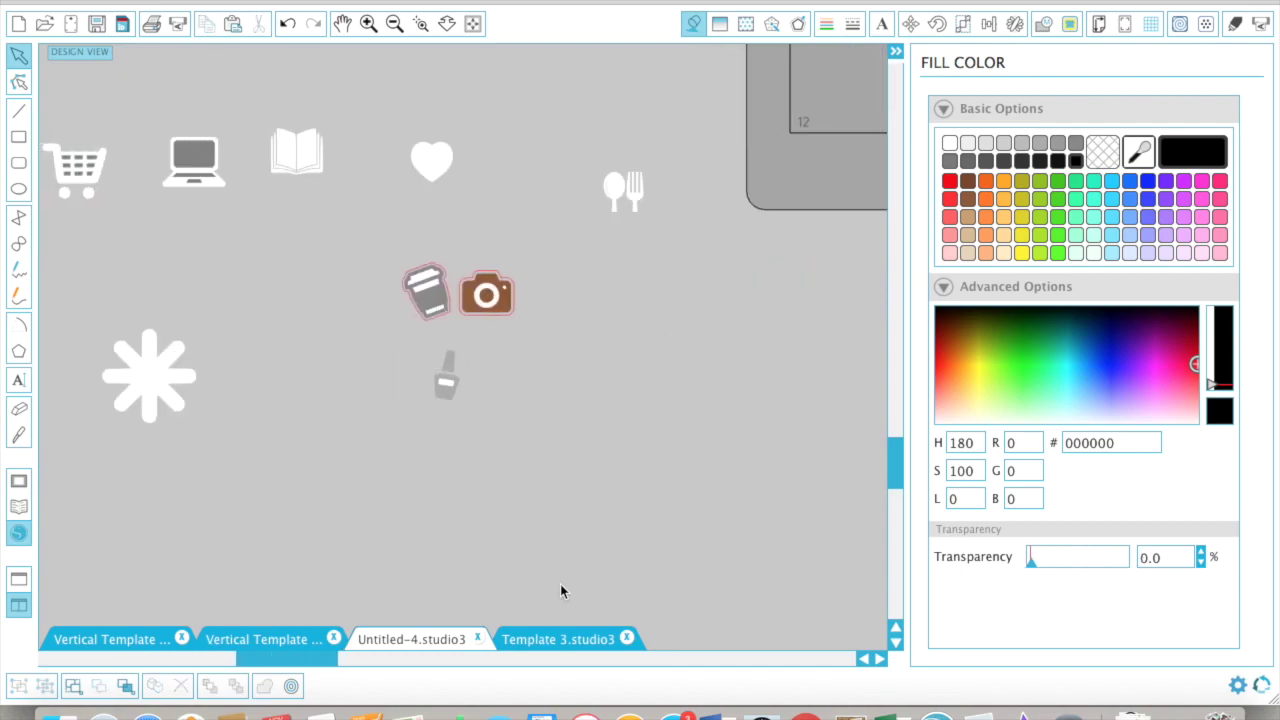
{"action": "left_click", "coordinate": [424, 288]}
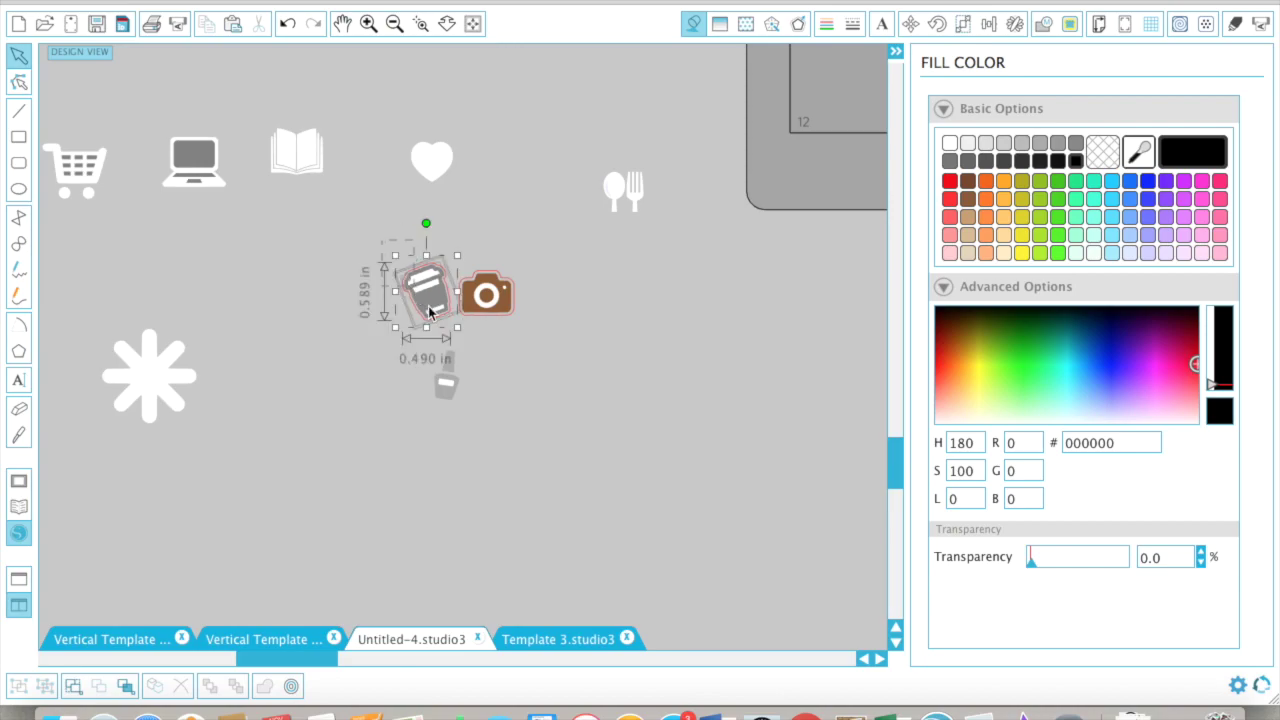
{"action": "left_click_drag", "start_coordinate": [380, 325], "coordinate": [300, 367]}
{"action": "left_click", "coordinate": [351, 403]}
{"action": "scroll", "coordinate": [351, 403], "scroll_direction": "left", "scroll_amount": 2}
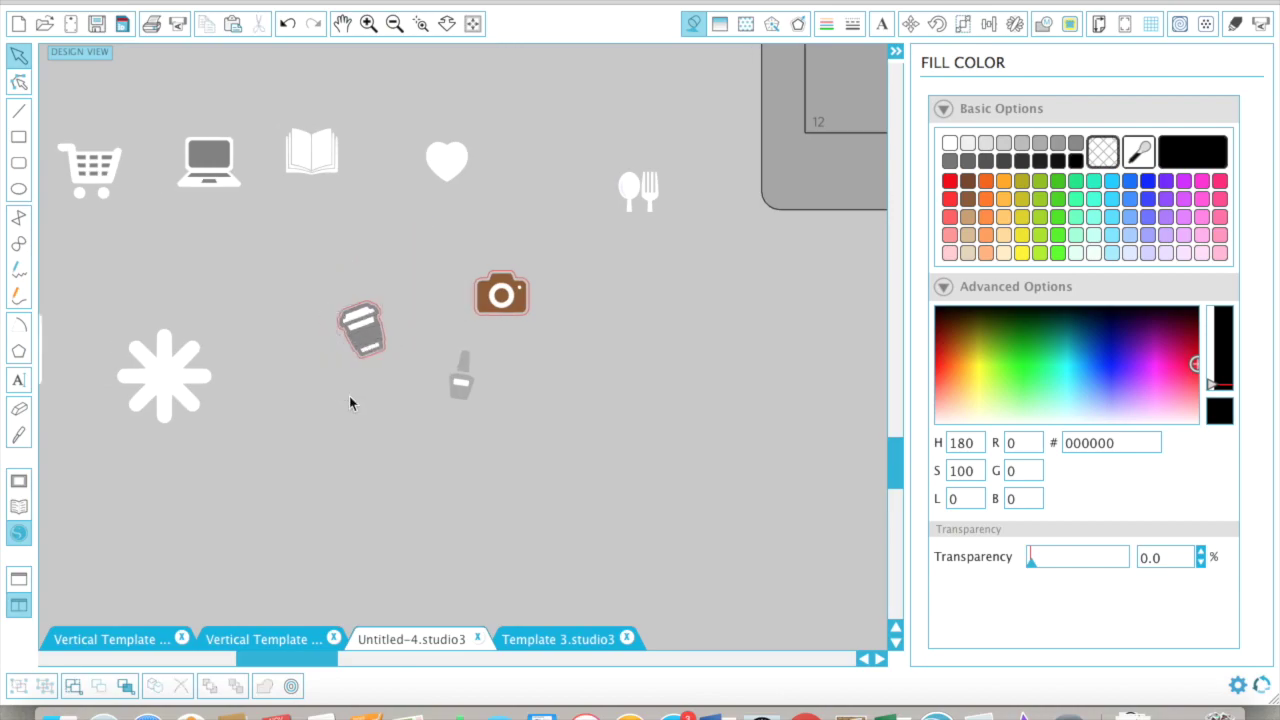
- Delete the red cut outline around the coffee cup sticker
{"action": "left_click", "coordinate": [370, 22]}
{"action": "left_click", "coordinate": [370, 22]}
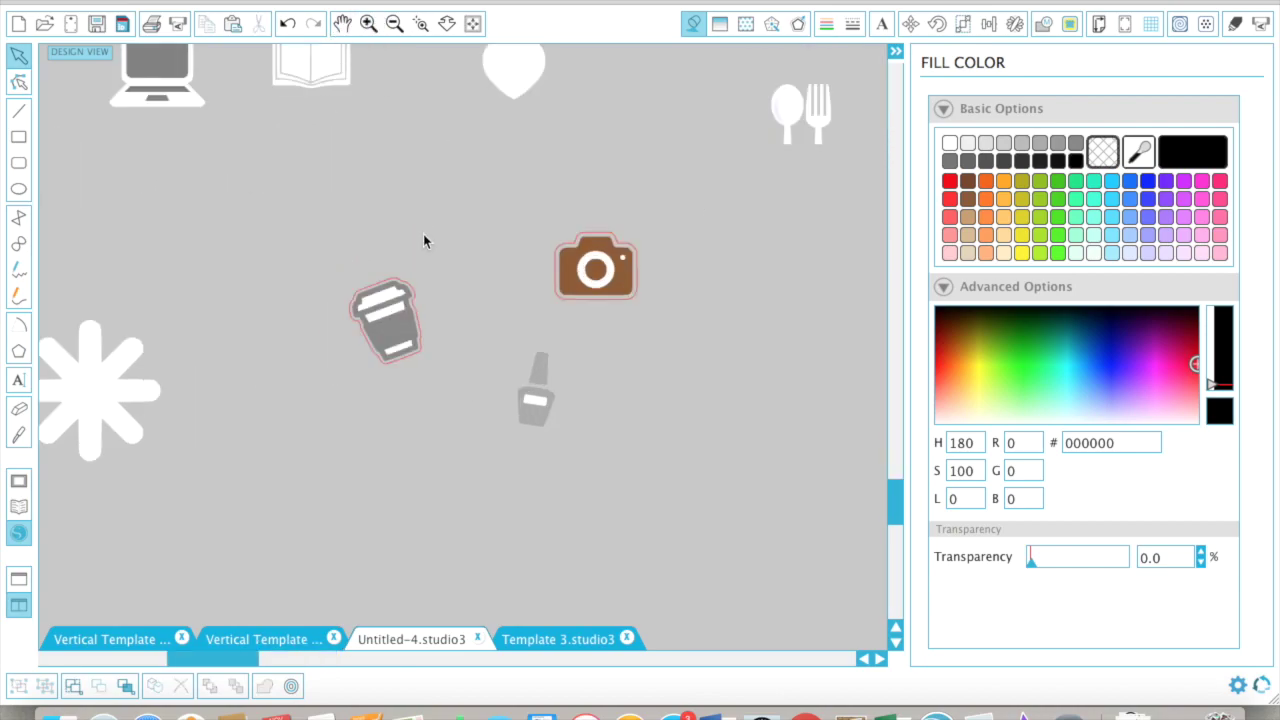
{"action": "left_click", "coordinate": [395, 273]}
{"action": "key", "text": "Delete"}
{"action": "scroll", "coordinate": [395, 270], "scroll_direction": "left", "scroll_amount": 1}
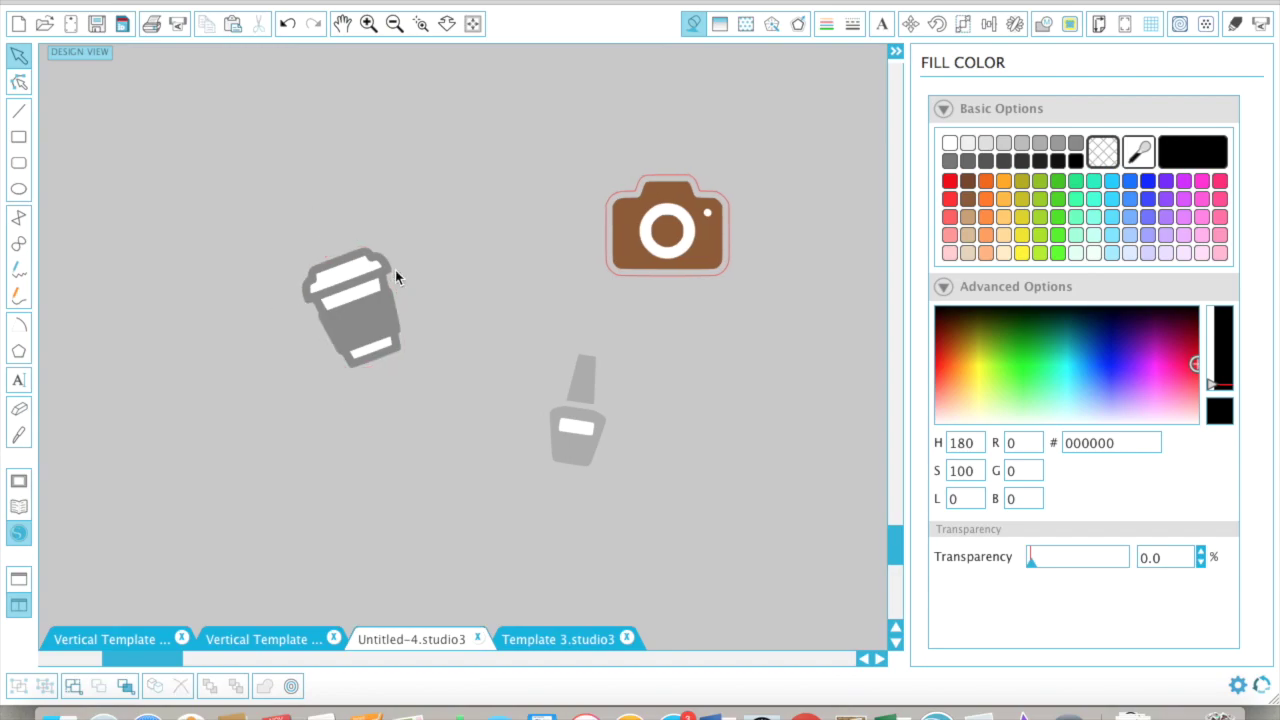
{"action": "left_click", "coordinate": [420, 330]}
{"action": "right_click", "coordinate": [420, 330]}
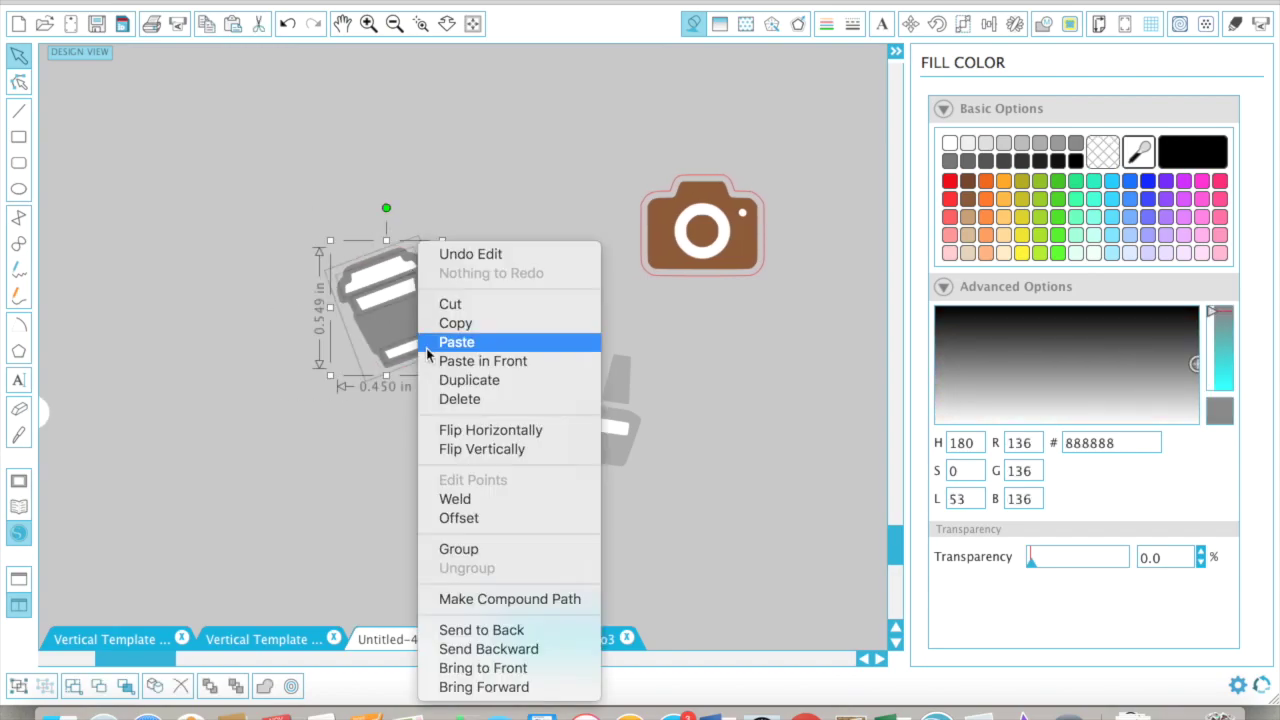
{"action": "left_click", "coordinate": [486, 547]}
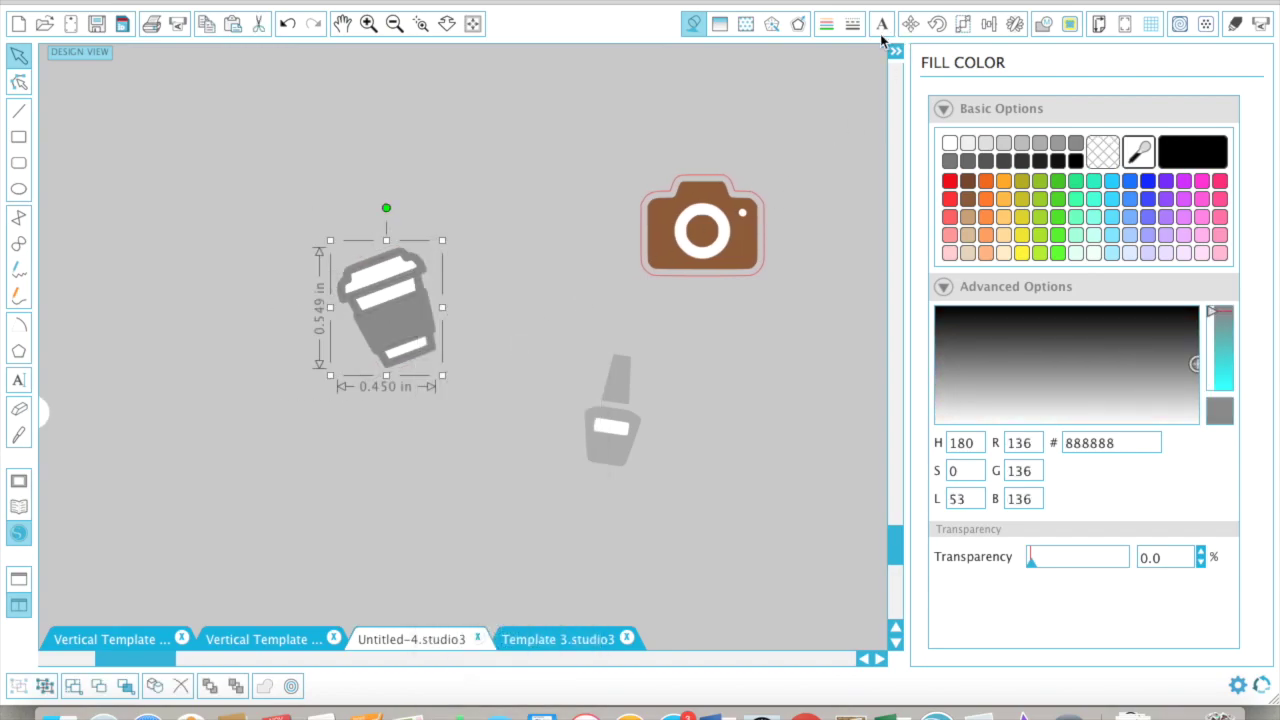
{"action": "key", "text": "super+u"}
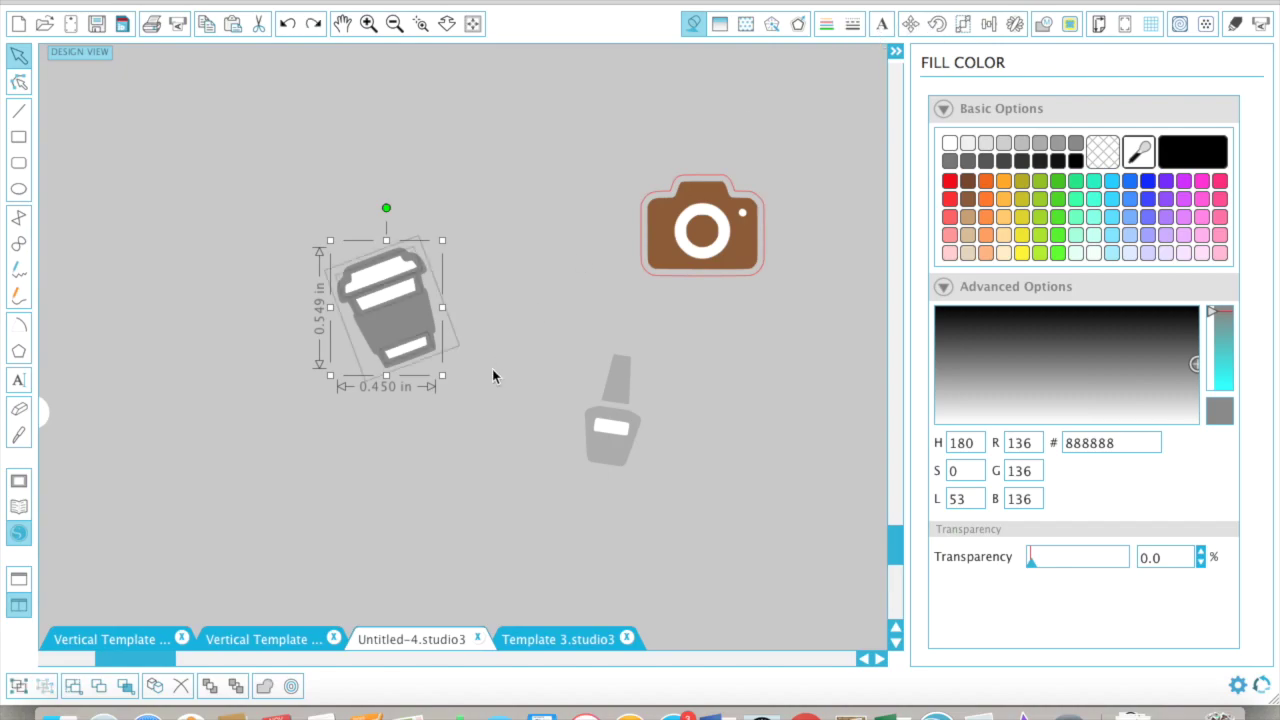
- Move the gray coffee cup body down, away from its white lid and band pieces
{"action": "left_click", "coordinate": [482, 328]}
{"action": "scroll", "coordinate": [482, 328], "scroll_direction": "right", "scroll_amount": 2}
{"action": "left_click_drag", "start_coordinate": [400, 324], "coordinate": [436, 407]}
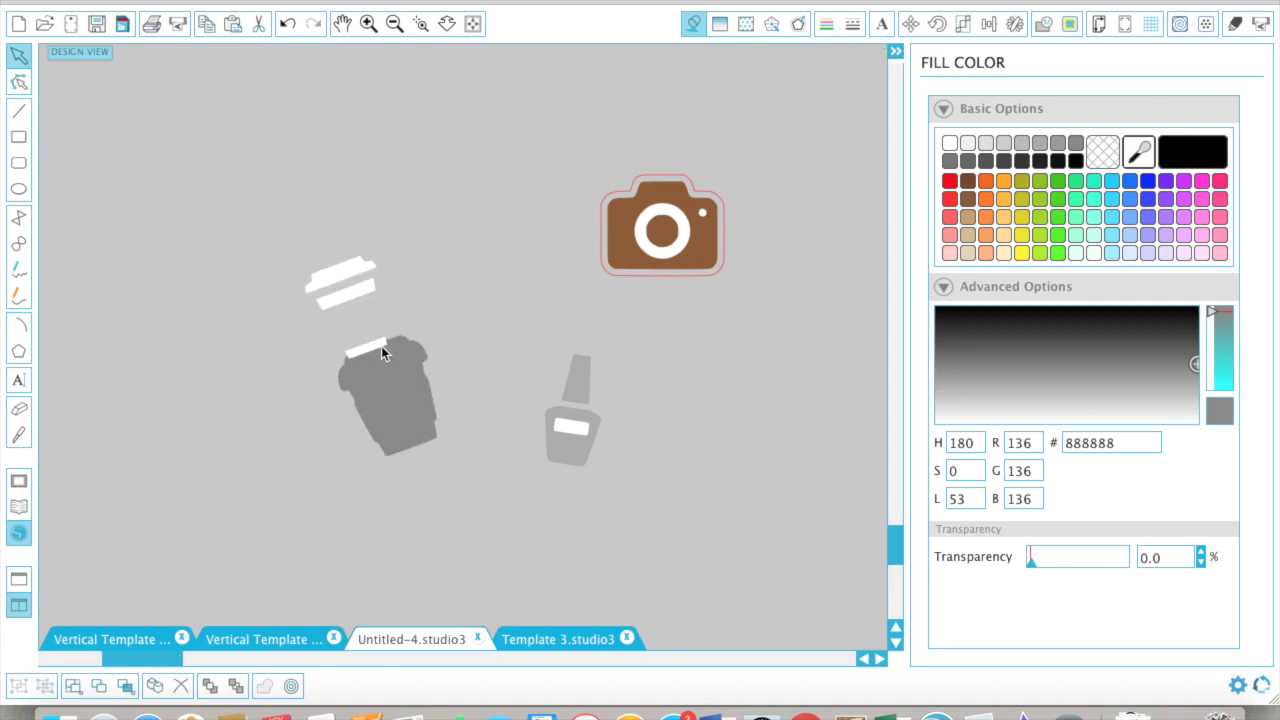
- Undo the gray coffee cup body's move and rotate the complete coffee cup upright
{"action": "key", "text": "super+z"}
{"action": "left_click", "coordinate": [366, 317]}
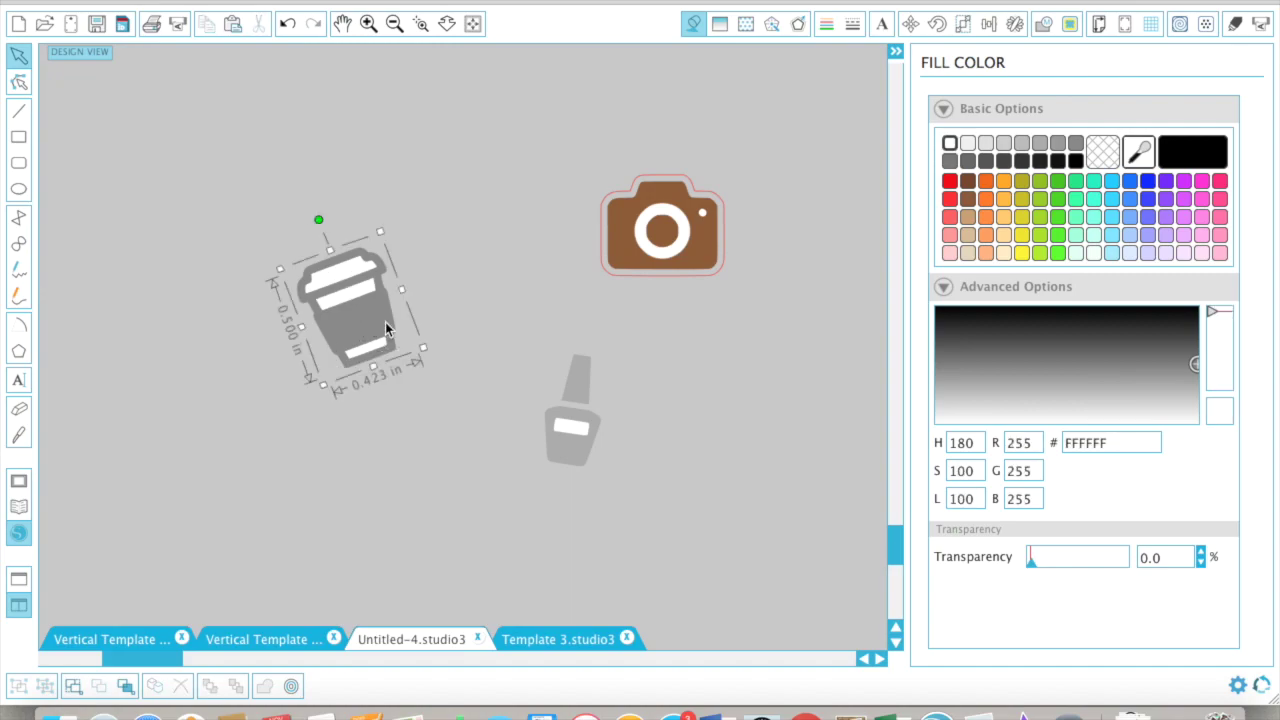
{"action": "left_click", "coordinate": [478, 306]}
{"action": "left_click", "coordinate": [361, 292]}
{"action": "left_click", "coordinate": [372, 314]}
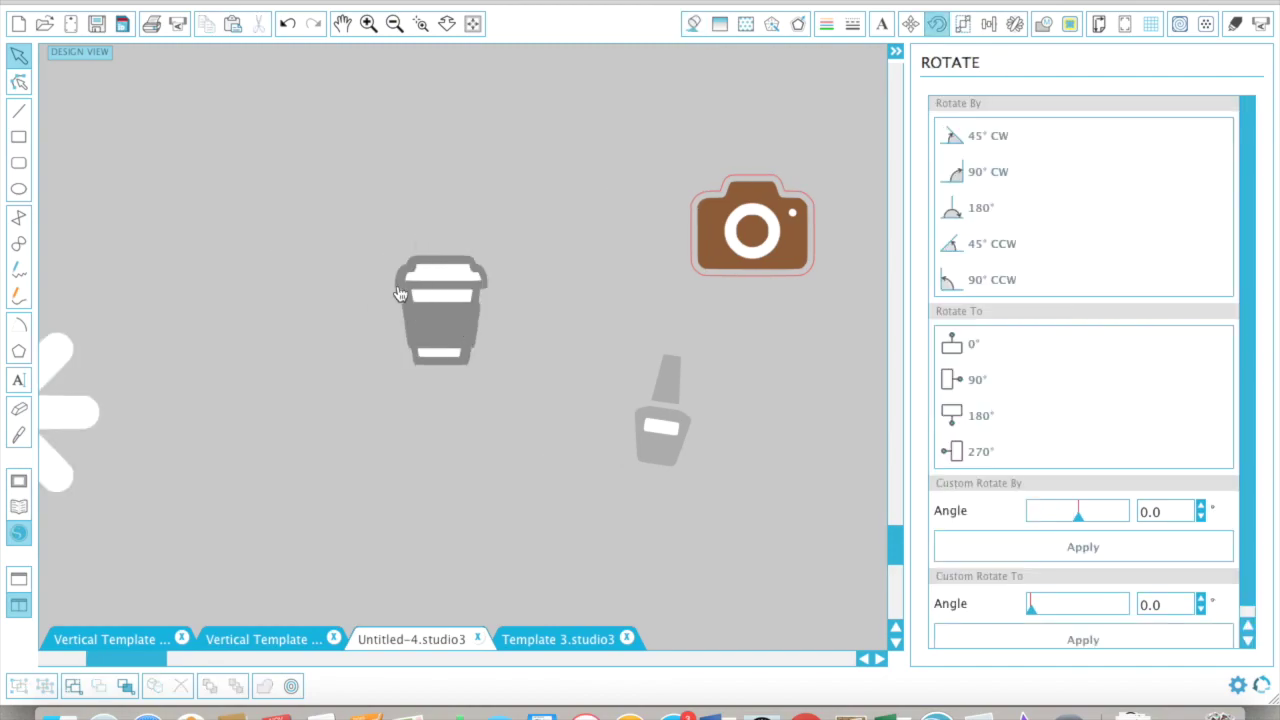
{"action": "left_click", "coordinate": [433, 318]}
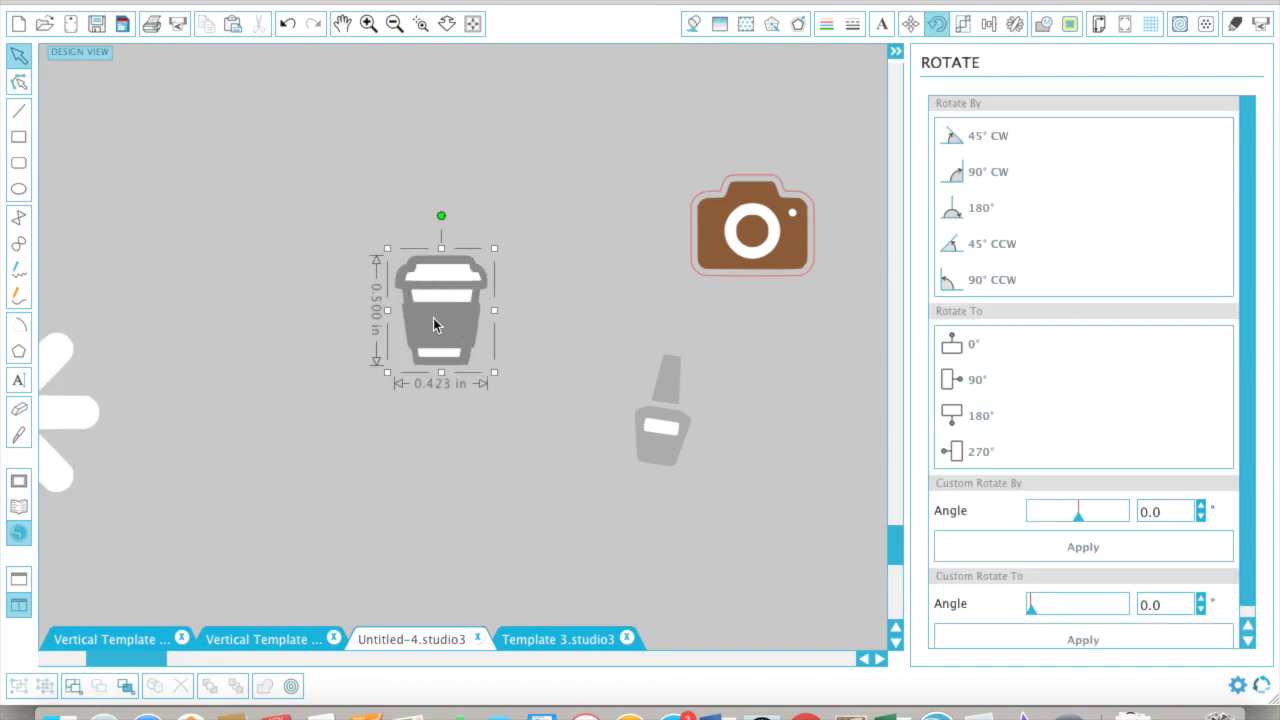
- Fill the coffee cup body white and its lid and band pieces black at 50% transparency
{"action": "left_click", "coordinate": [697, 22]}
{"action": "left_click", "coordinate": [949, 143]}
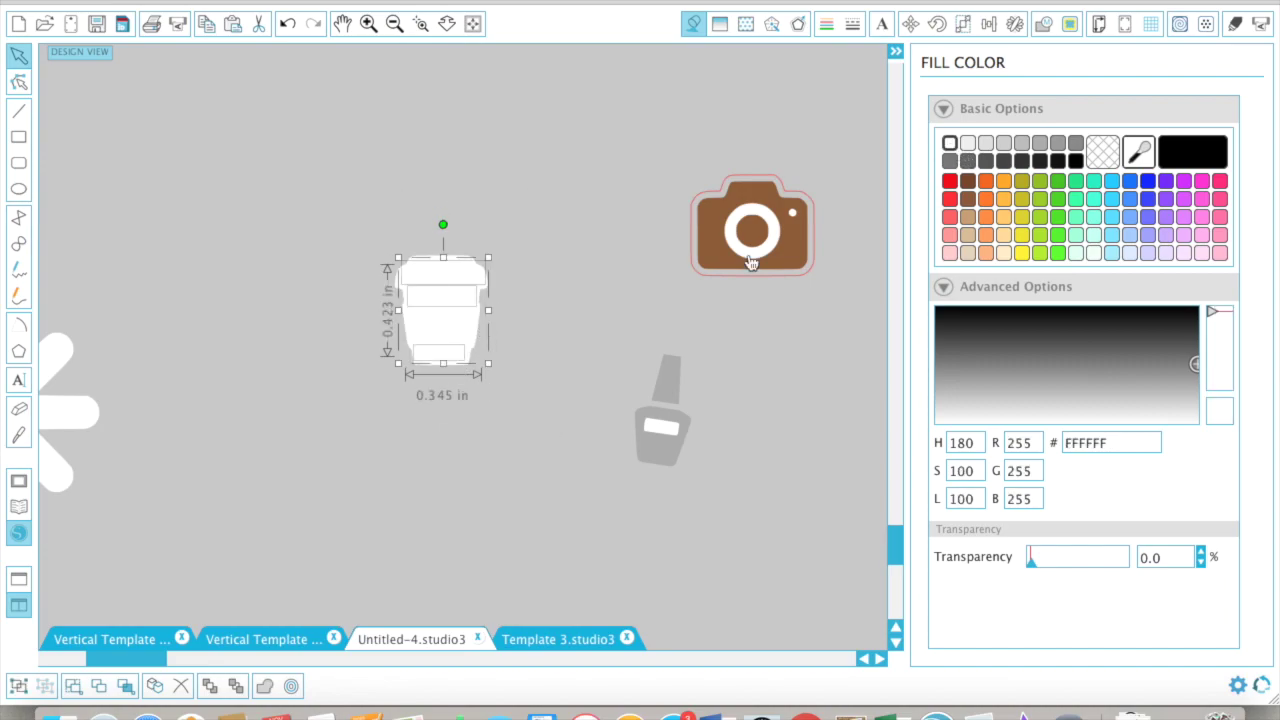
{"action": "left_click", "coordinate": [1181, 153]}
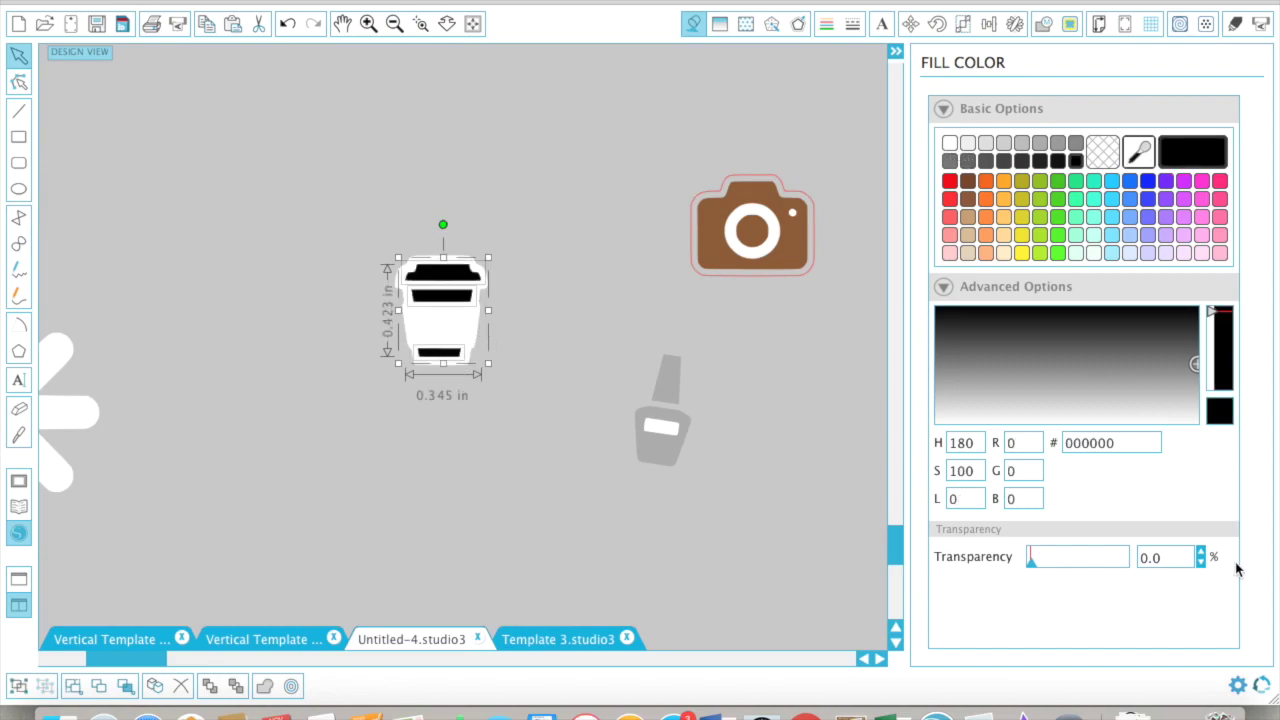
{"action": "left_click", "coordinate": [1149, 556]}
{"action": "type", "text": "50"}
{"action": "key", "text": "Return"}
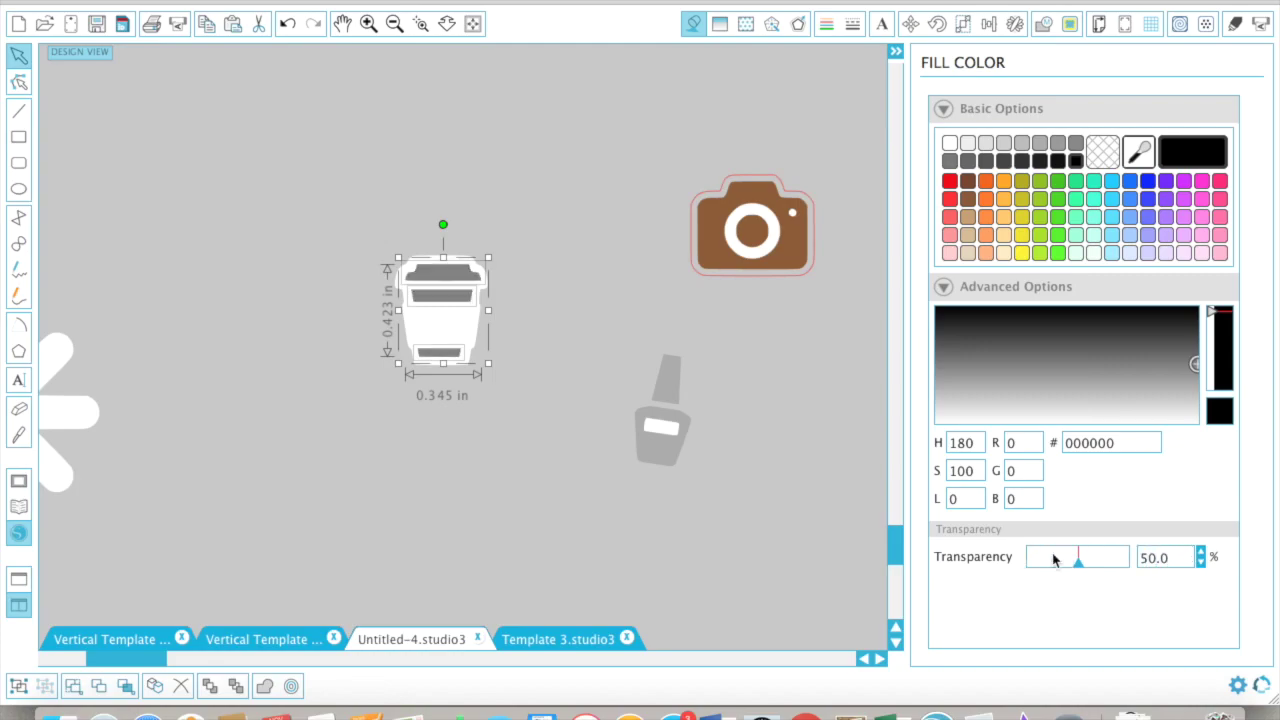
- Try to group the coffee cup's white body with its semi-transparent lid and band pieces
{"action": "left_click", "coordinate": [531, 355]}
{"action": "left_click", "coordinate": [471, 340]}
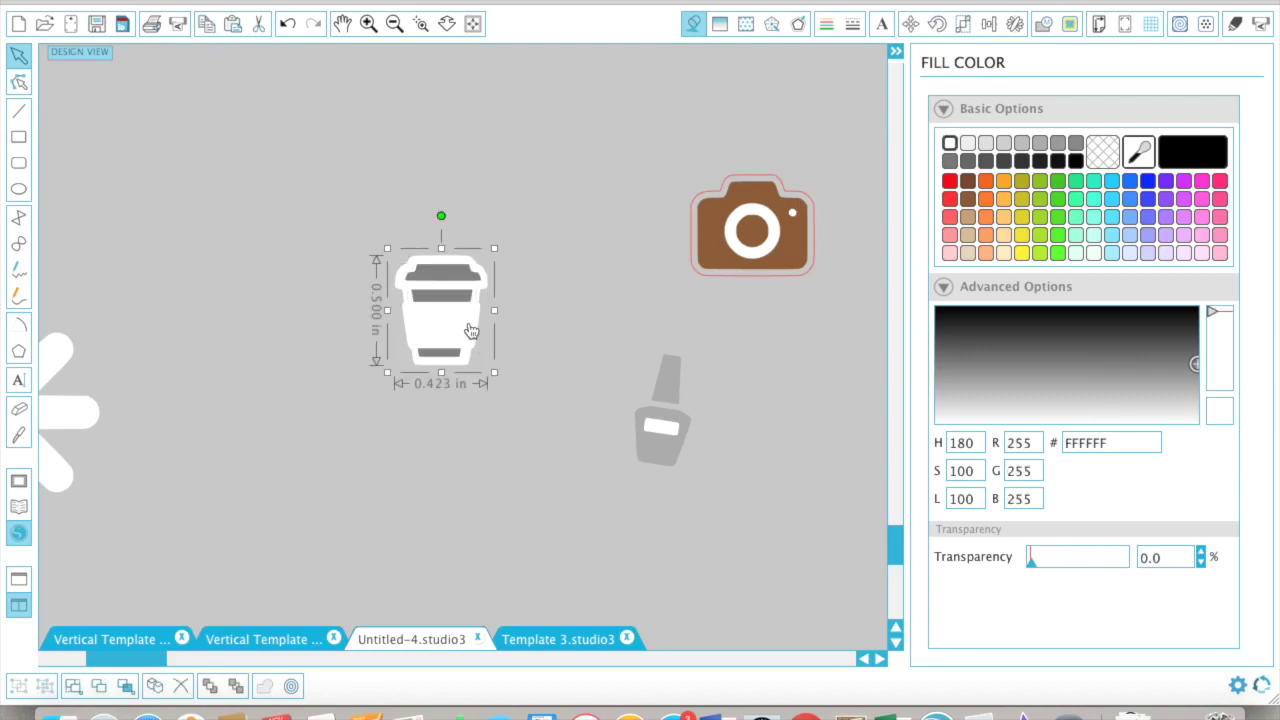
{"action": "left_click", "coordinate": [520, 346]}
{"action": "left_click_drag", "start_coordinate": [368, 229], "coordinate": [463, 372]}
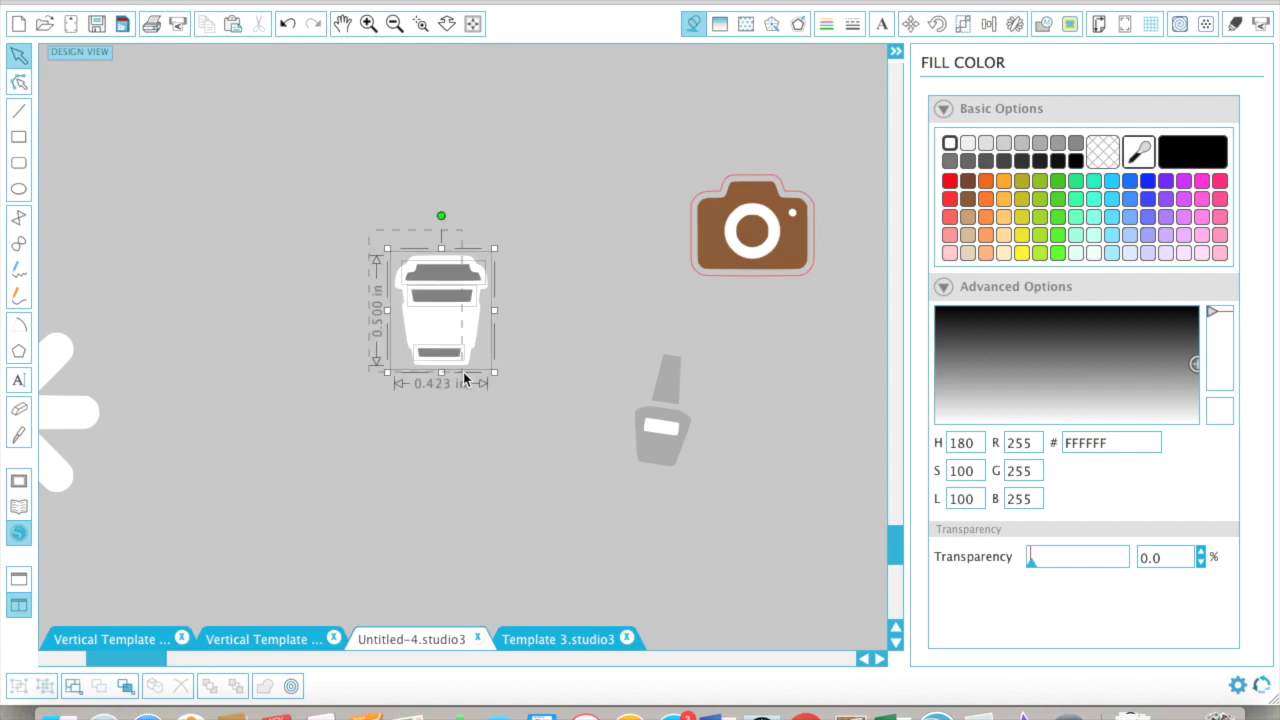
{"action": "right_click", "coordinate": [463, 372]}
{"action": "left_click", "coordinate": [477, 386]}
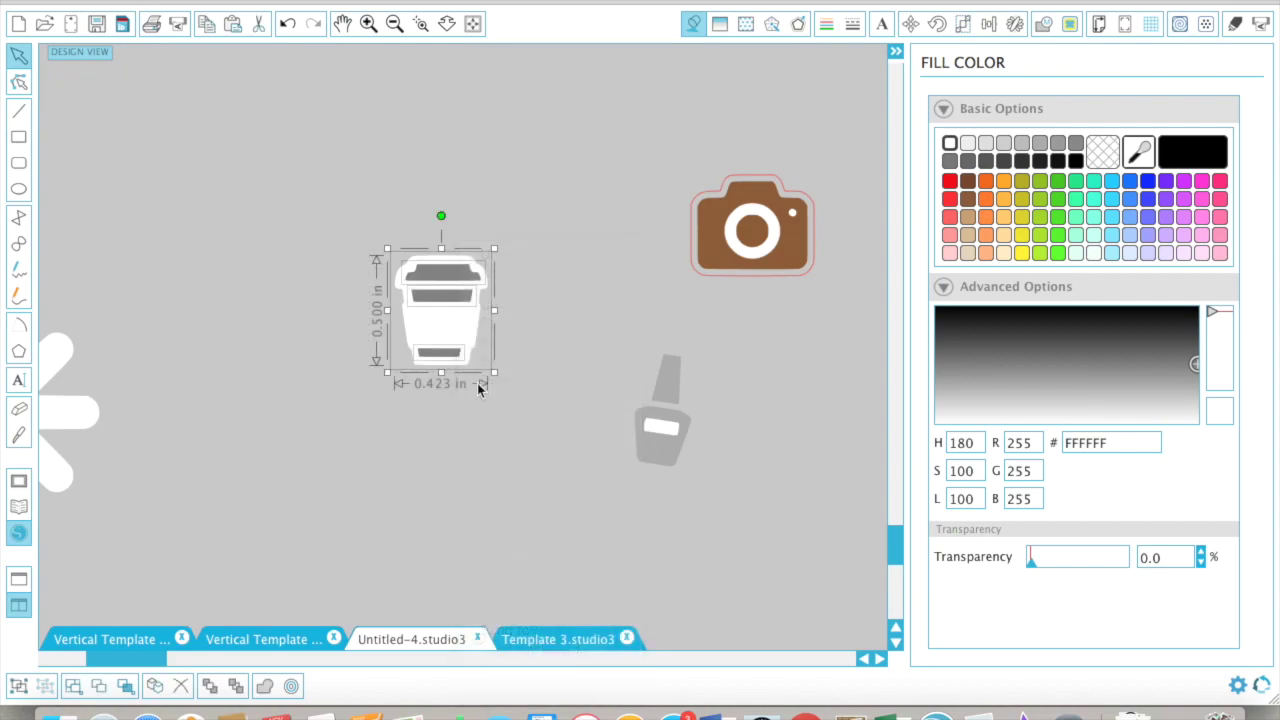
{"action": "right_click", "coordinate": [428, 312]}
{"action": "left_click", "coordinate": [508, 554]}
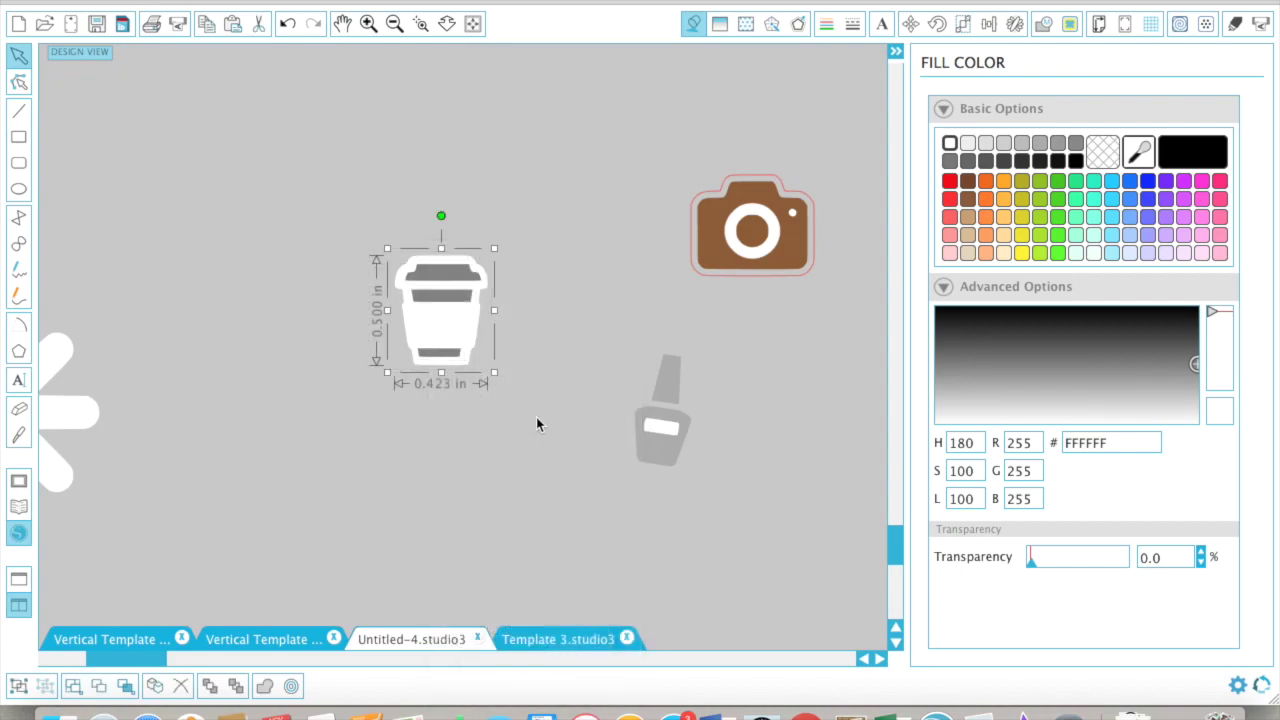
- Align the coffee cup's two lower band pieces to each other's horizontal center
{"action": "left_click", "coordinate": [502, 380]}
{"action": "left_click", "coordinate": [474, 355]}
{"action": "left_click", "coordinate": [477, 369]}
{"action": "left_click", "coordinate": [456, 354]}
{"action": "left_click", "coordinate": [459, 305]}
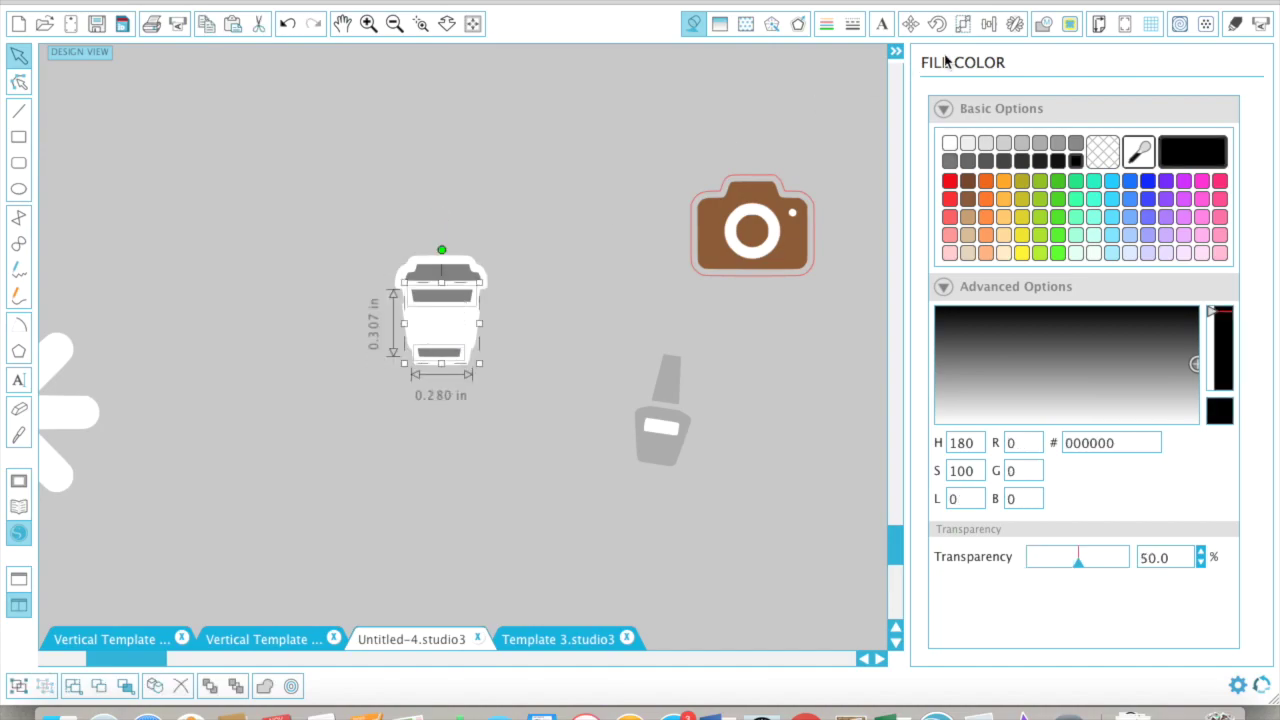
{"action": "left_click", "coordinate": [989, 25]}
{"action": "left_click", "coordinate": [997, 245]}
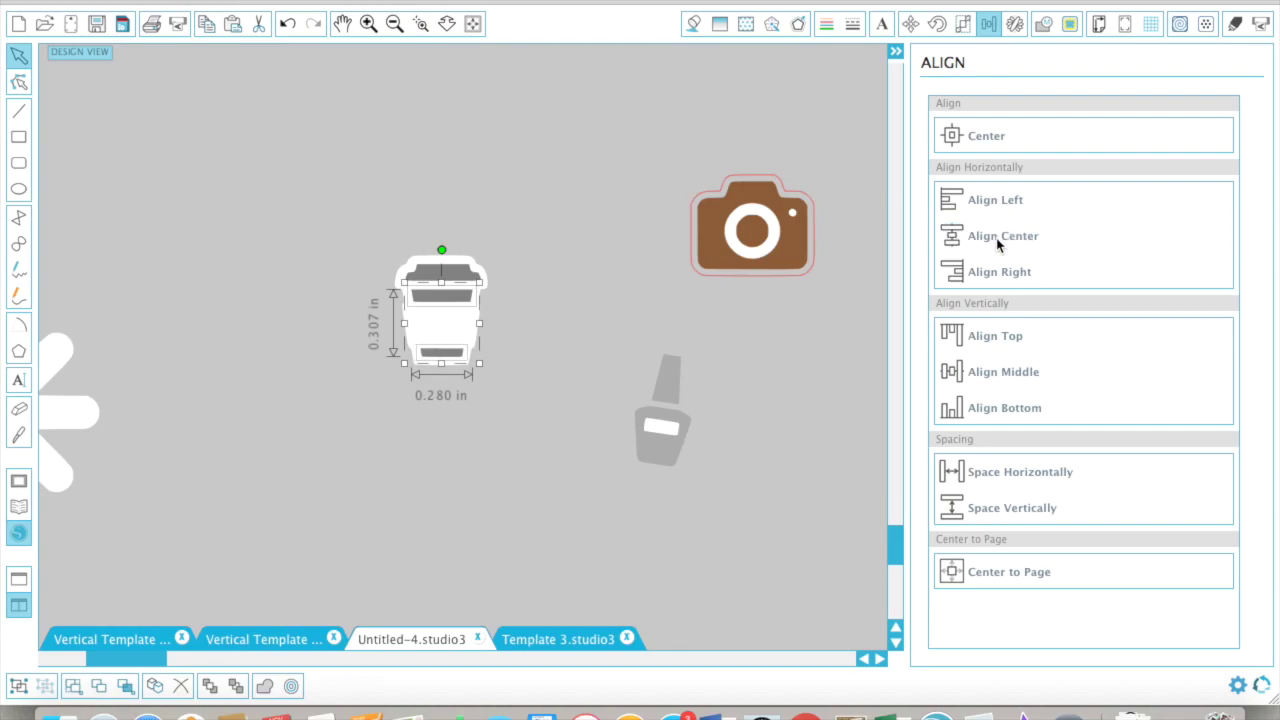
- Group all the coffee cup pieces and move the cup beside the white asterisk icon
{"action": "left_click", "coordinate": [567, 275]}
{"action": "left_click", "coordinate": [448, 388]}
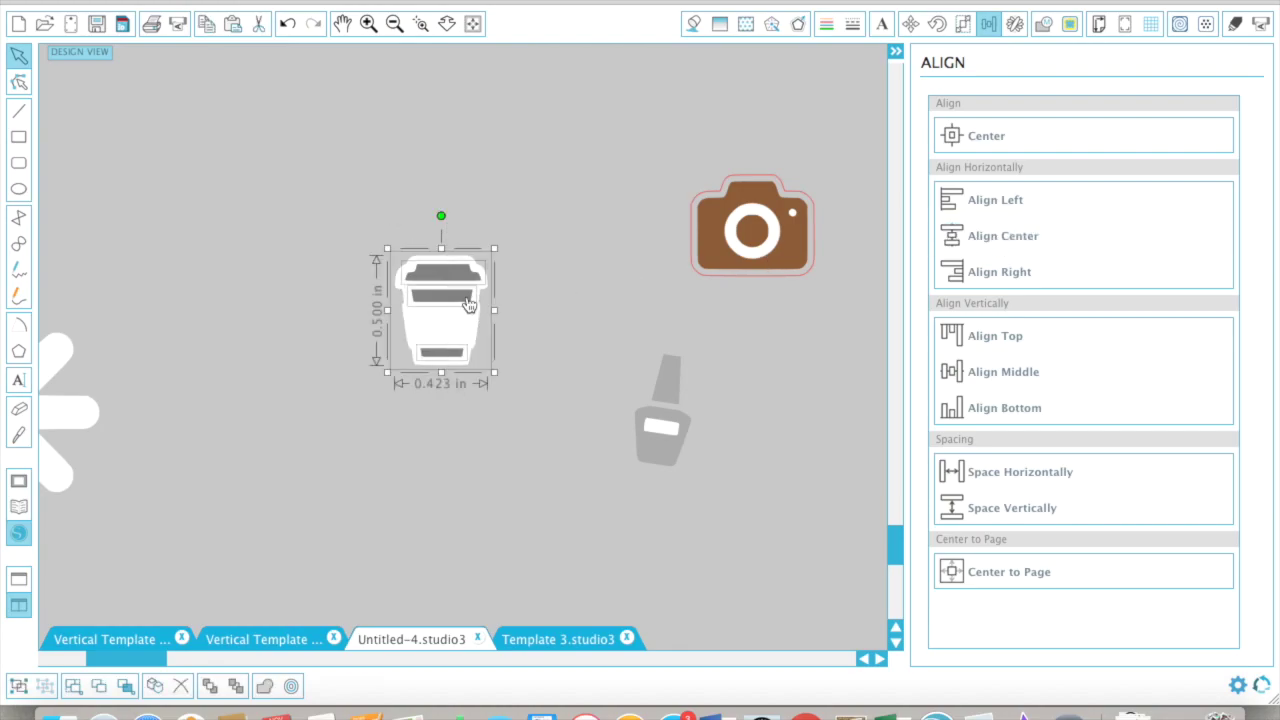
{"action": "right_click", "coordinate": [466, 300]}
{"action": "left_click", "coordinate": [527, 549]}
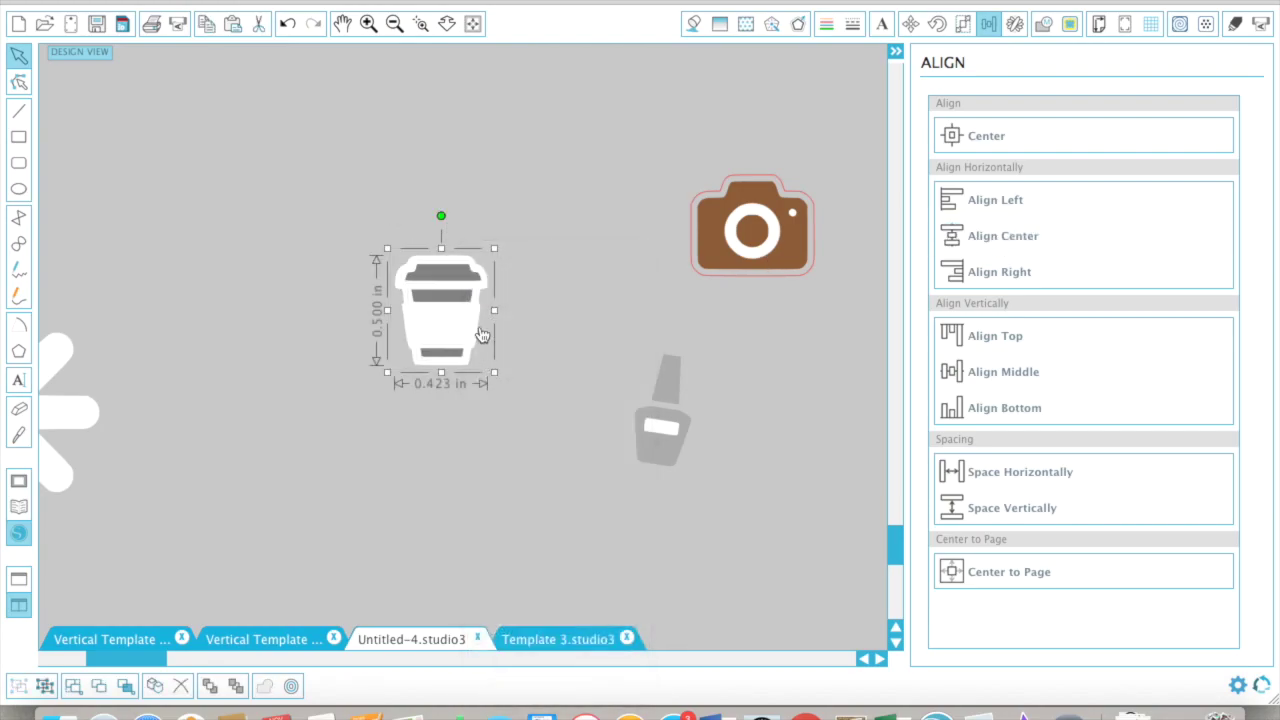
{"action": "left_click_drag", "start_coordinate": [440, 305], "coordinate": [260, 380]}
- Move the nail polish icon closer to the coffee cup and rotate its cap and bottle upright to 0°
{"action": "left_click", "coordinate": [660, 405]}
{"action": "left_click_drag", "start_coordinate": [665, 447], "coordinate": [461, 410]}
{"action": "left_click", "coordinate": [509, 408]}
{"action": "left_click", "coordinate": [477, 392]}
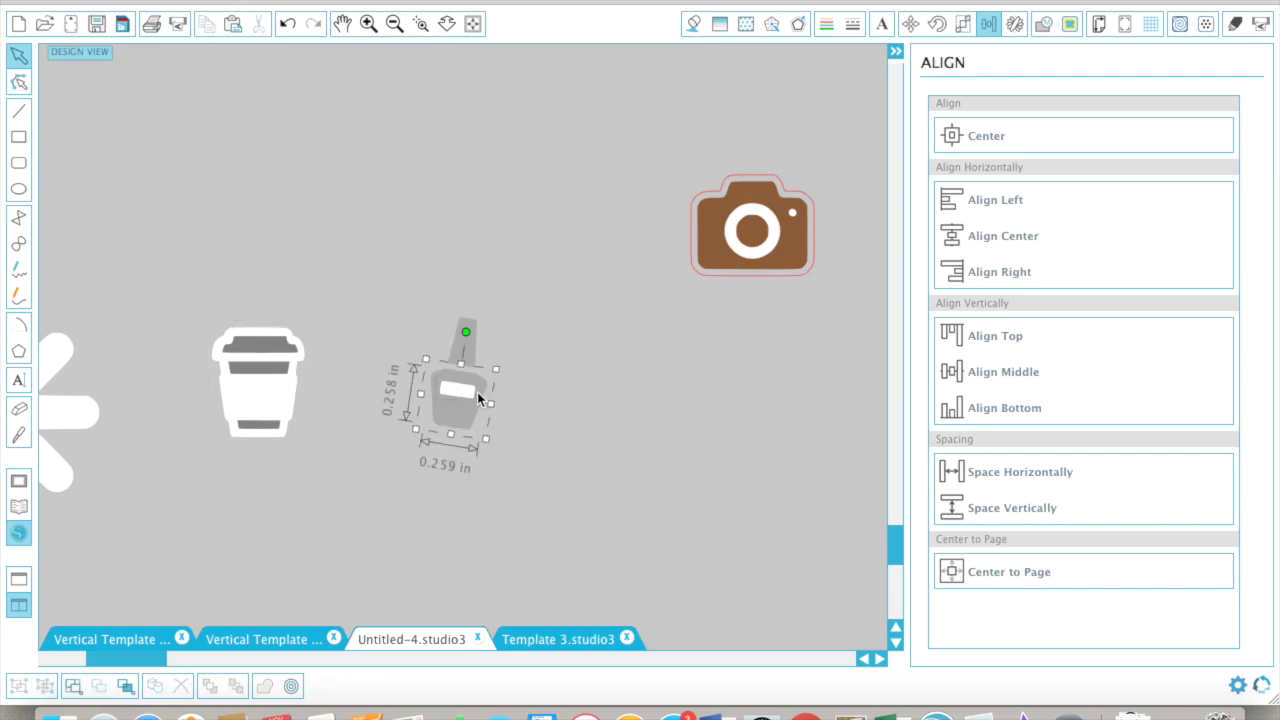
{"action": "left_click", "coordinate": [463, 340], "text": "shift"}
{"action": "left_click", "coordinate": [936, 24]}
{"action": "left_click", "coordinate": [1009, 338]}
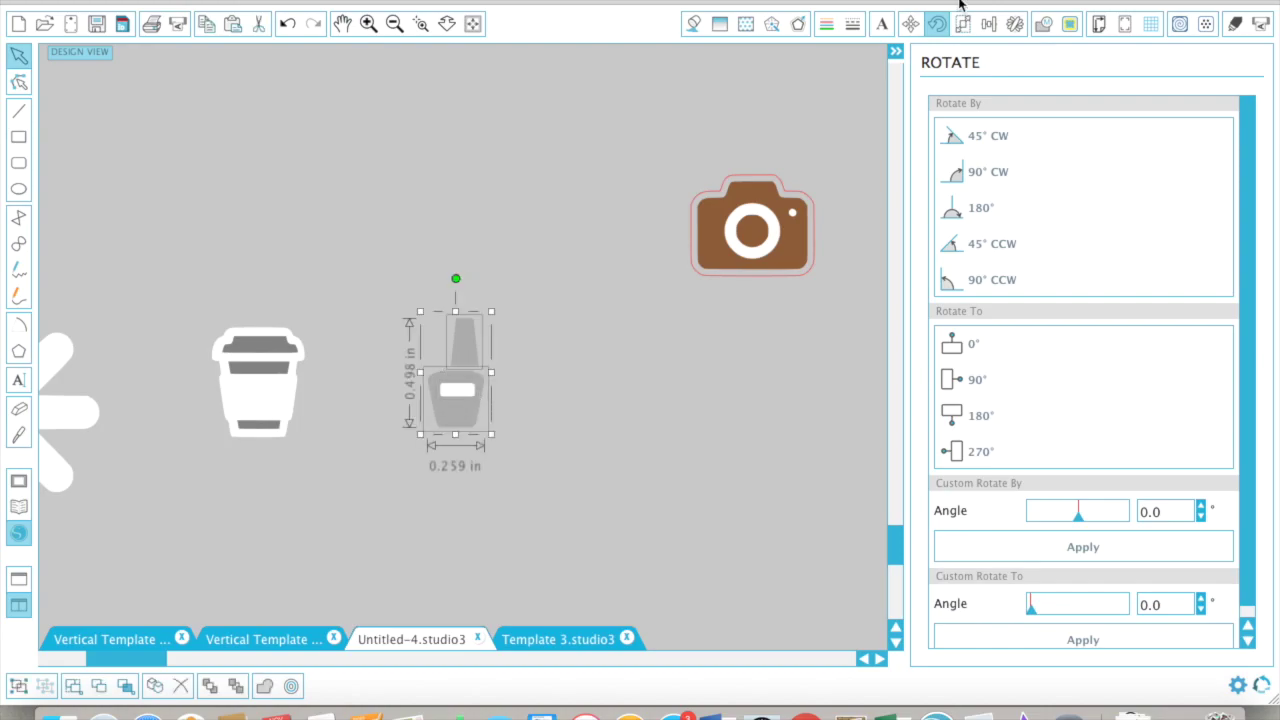
- Align the nail polish cap, bottle and label to a common horizontal center
{"action": "left_click", "coordinate": [987, 24]}
{"action": "left_click", "coordinate": [1003, 236]}
{"action": "left_click", "coordinate": [440, 410]}
{"action": "left_click", "coordinate": [457, 390], "text": "shift"}
{"action": "left_click", "coordinate": [997, 237]}
{"action": "left_click", "coordinate": [693, 24]}
{"action": "left_click", "coordinate": [1075, 160]}
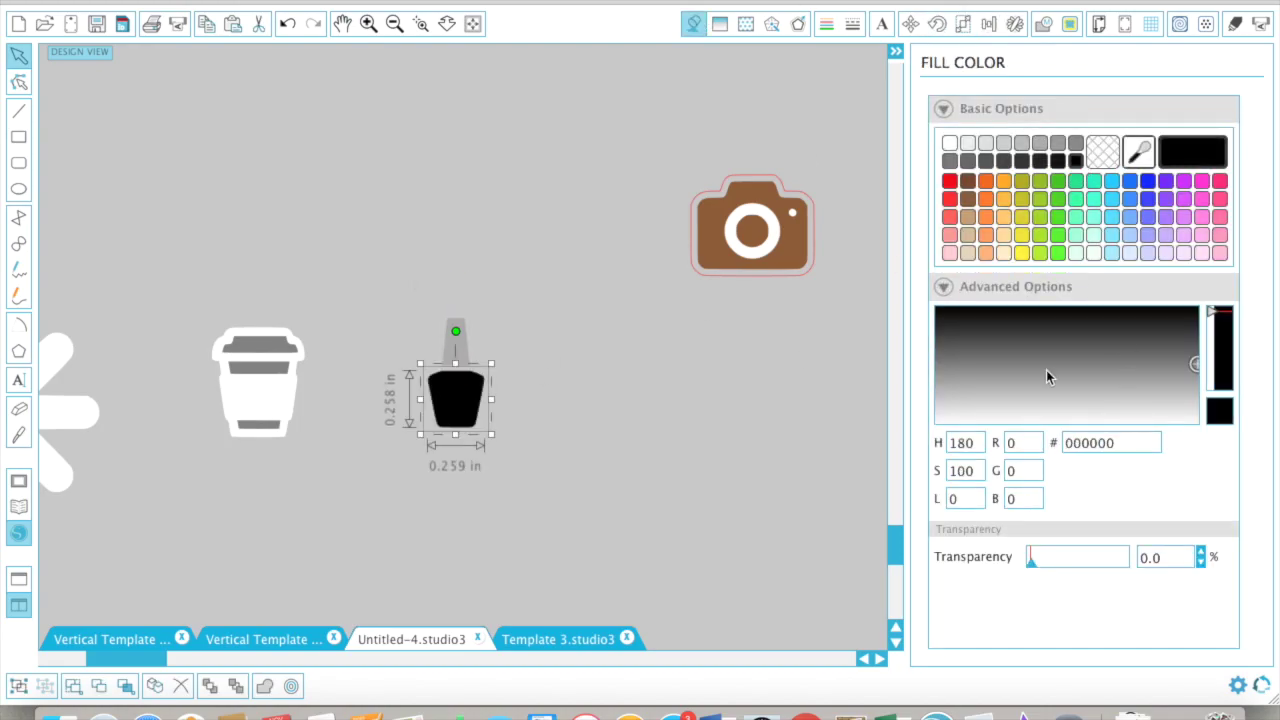
{"action": "key", "text": "super+z"}
- Fill the label on the nail polish bottle black at 50% transparency
{"action": "left_click", "coordinate": [455, 390]}
{"action": "left_click", "coordinate": [1076, 160]}
{"action": "left_click_drag", "start_coordinate": [1166, 557], "coordinate": [1103, 546]}
{"action": "type", "text": "50"}
{"action": "key", "text": "Return"}
- Fill the nail polish bottle and cap white and group all pieces of the icon
{"action": "left_click", "coordinate": [473, 405]}
{"action": "left_click", "coordinate": [949, 142]}
{"action": "left_click_drag", "start_coordinate": [376, 312], "coordinate": [508, 450]}
{"action": "right_click", "coordinate": [479, 420]}
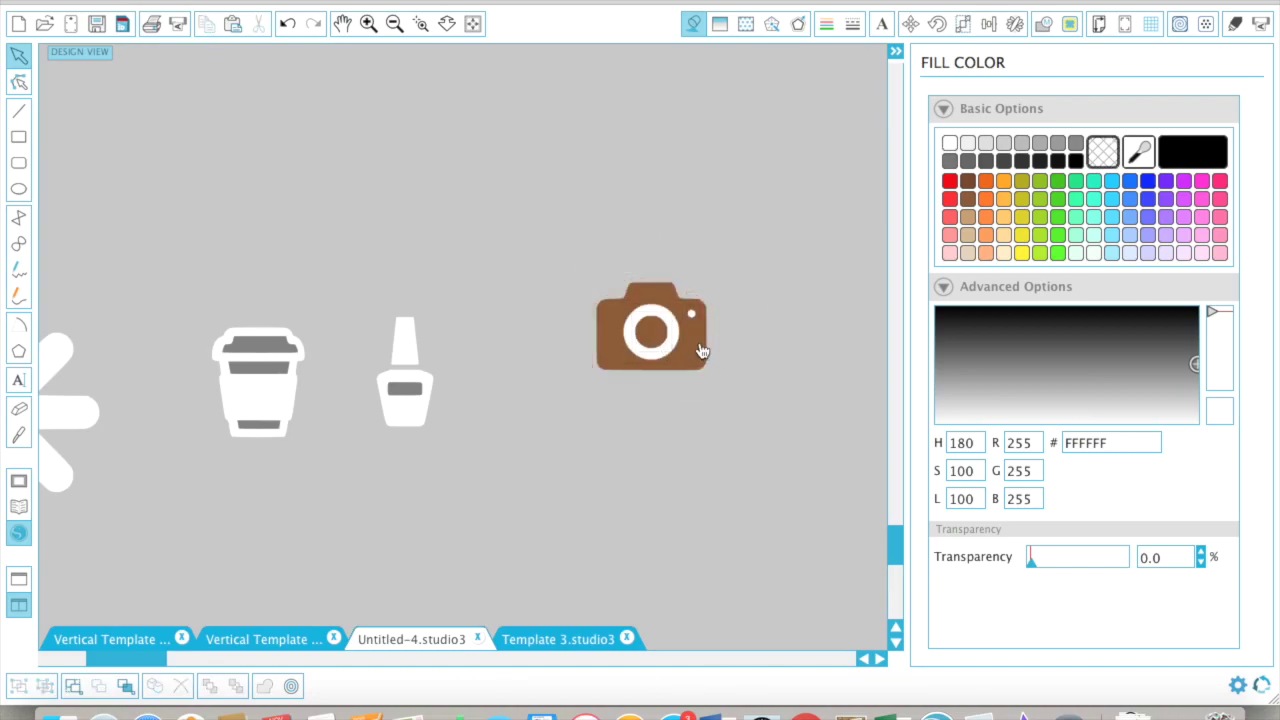
- Fill the brown parts of the camera icon white
{"action": "left_click", "coordinate": [702, 350]}
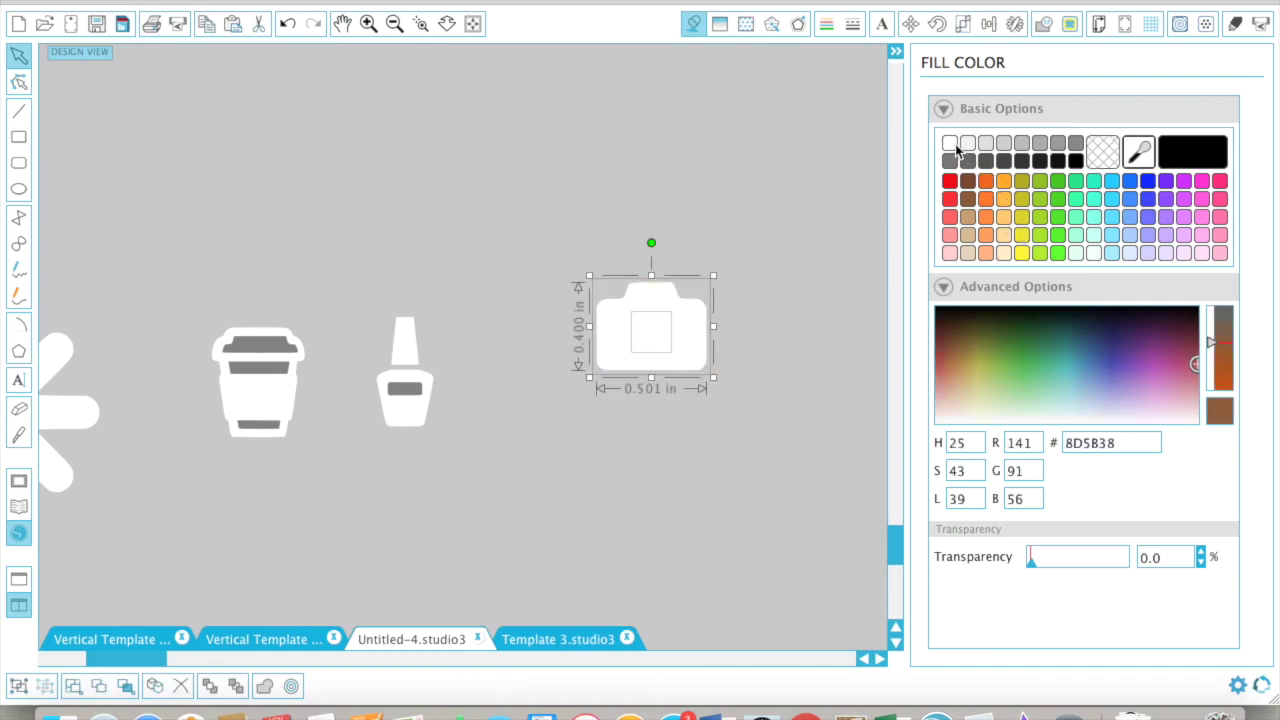
{"action": "left_click", "coordinate": [952, 144]}
{"action": "left_click", "coordinate": [783, 253]}
{"action": "left_click", "coordinate": [700, 313]}
{"action": "left_click", "coordinate": [688, 358]}
{"action": "left_click", "coordinate": [676, 352]}
{"action": "left_click", "coordinate": [676, 352]}
{"action": "left_click", "coordinate": [734, 339]}
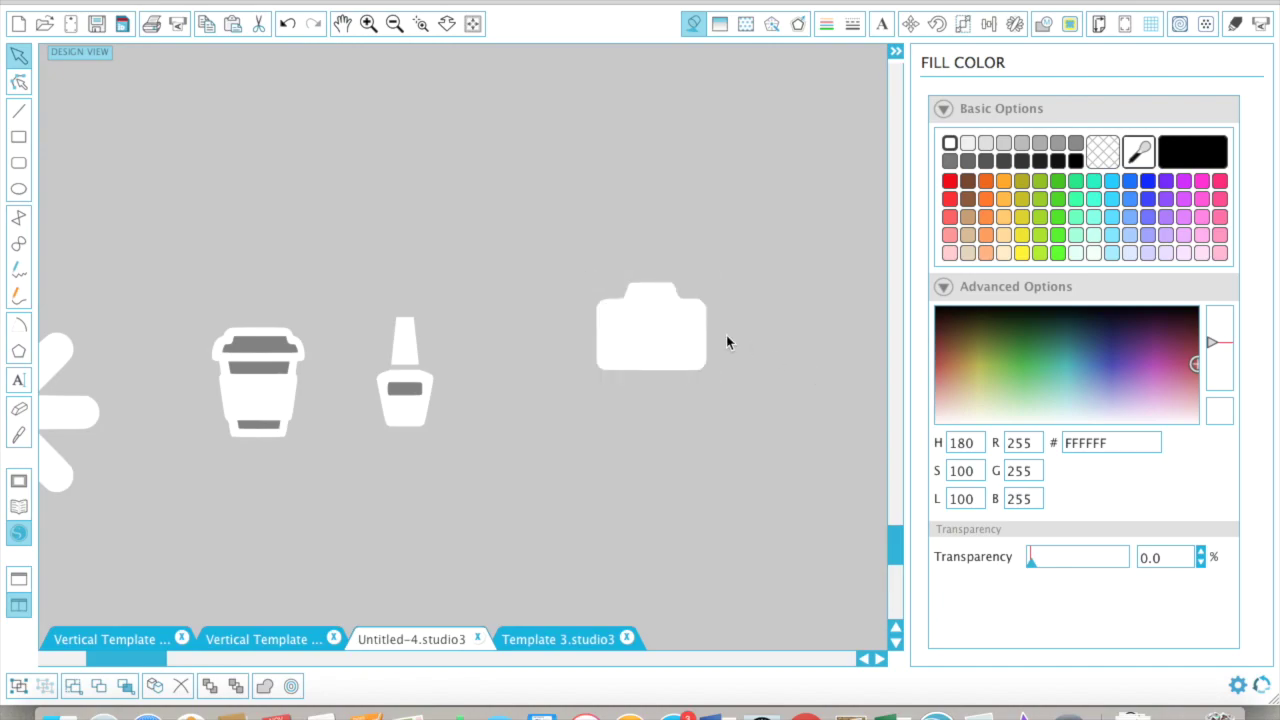
- Fill the camera's small dot and its lens ring black
{"action": "left_click", "coordinate": [692, 320]}
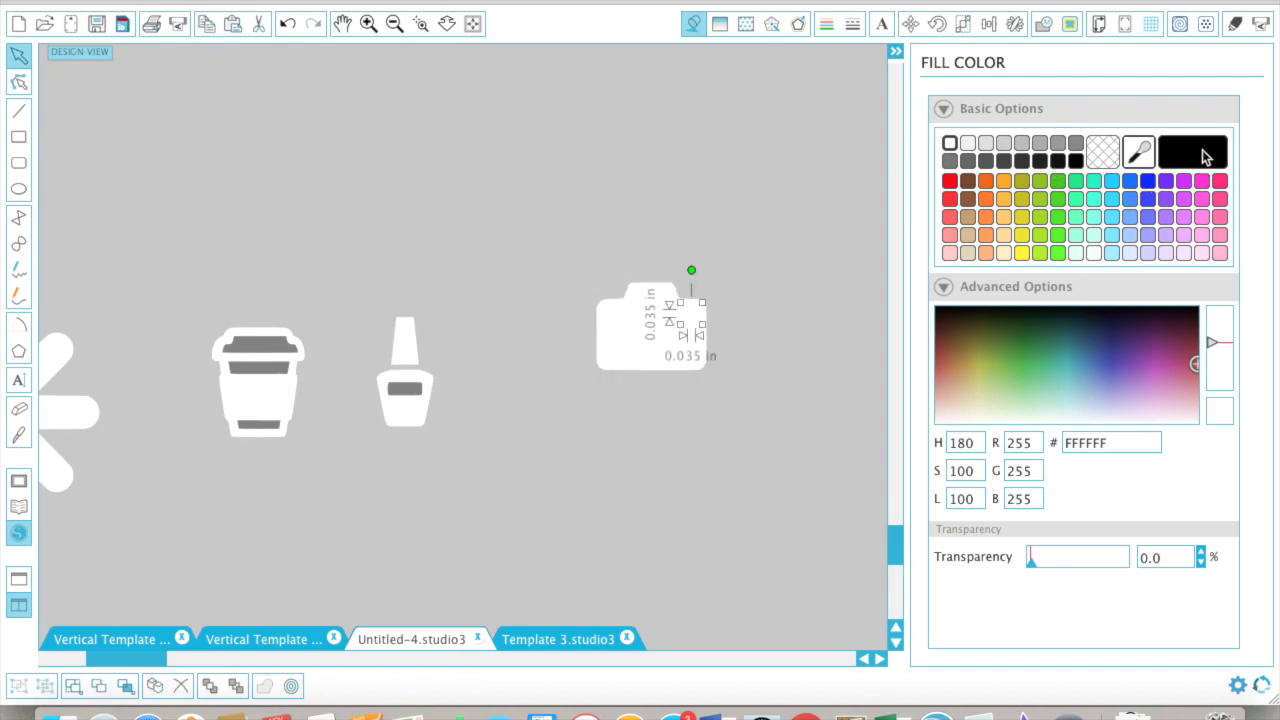
{"action": "left_click", "coordinate": [1205, 157]}
{"action": "left_click", "coordinate": [656, 341]}
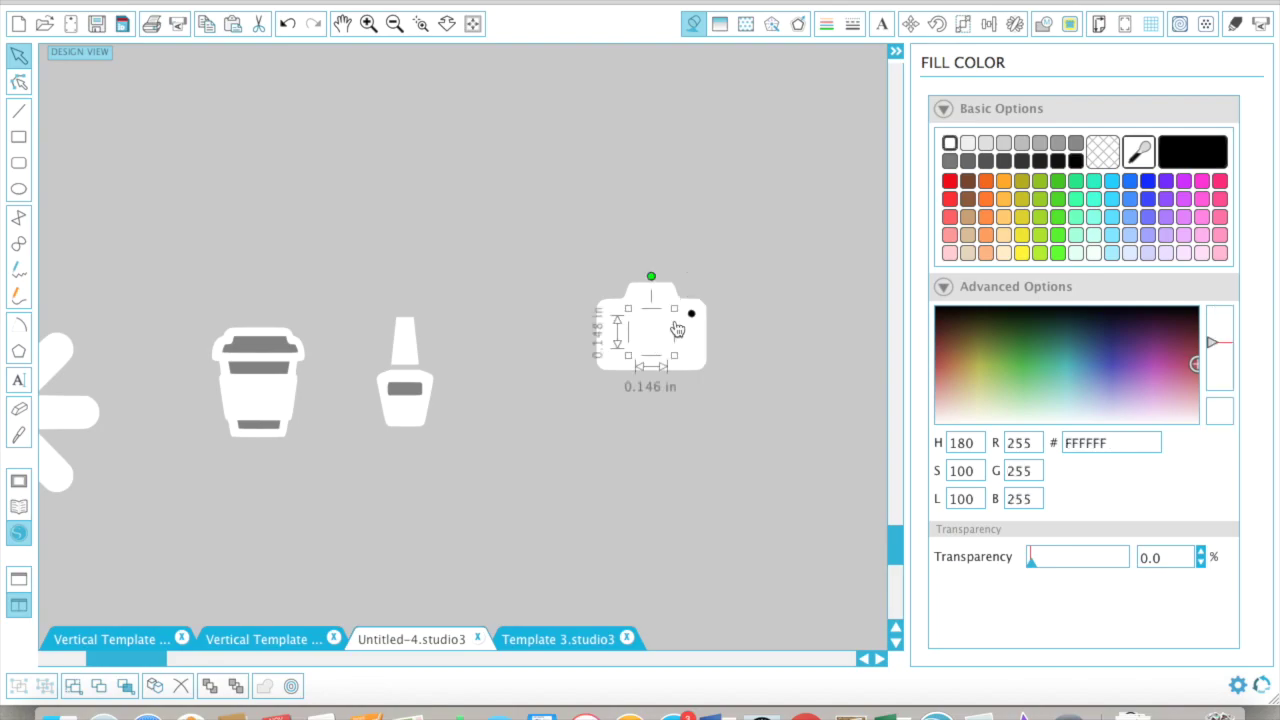
{"action": "left_click", "coordinate": [677, 330]}
{"action": "left_click", "coordinate": [1195, 150]}
- Set the black dot and lens ring of the camera to 50% transparency
{"action": "left_click_drag", "start_coordinate": [612, 290], "coordinate": [716, 390]}
{"action": "left_click", "coordinate": [747, 355]}
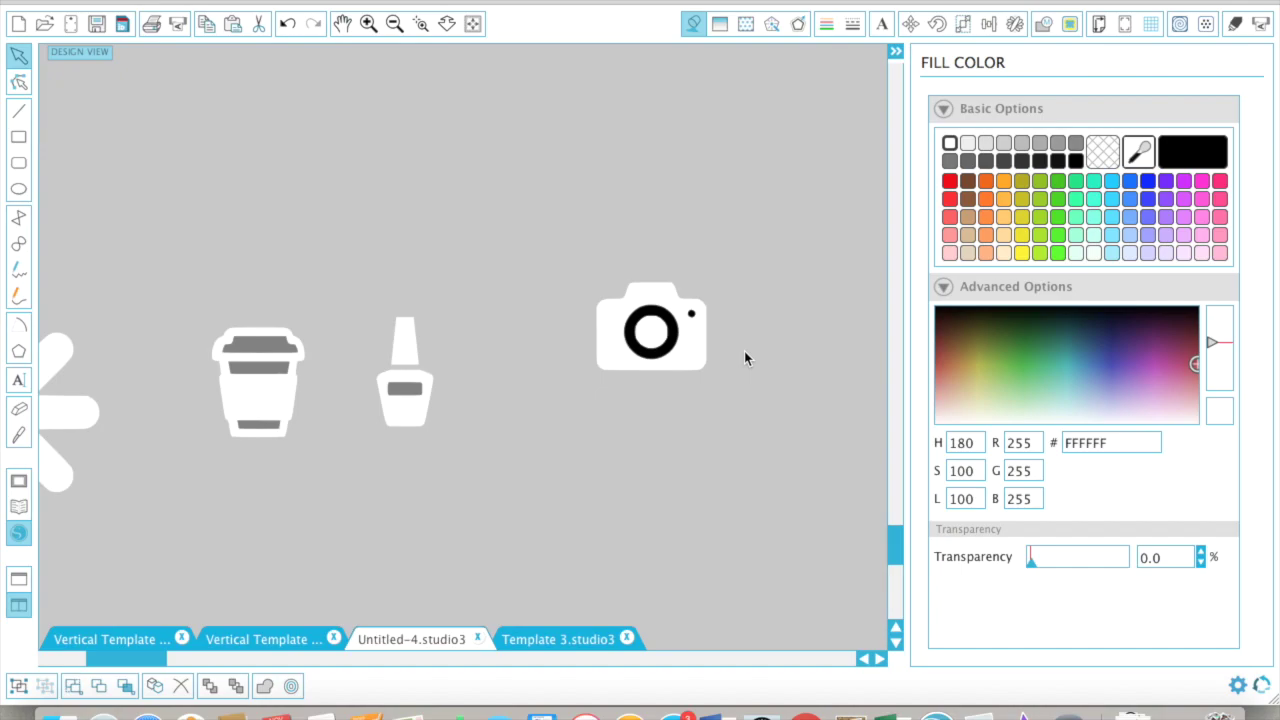
{"action": "left_click", "coordinate": [690, 322]}
{"action": "left_click", "coordinate": [673, 328]}
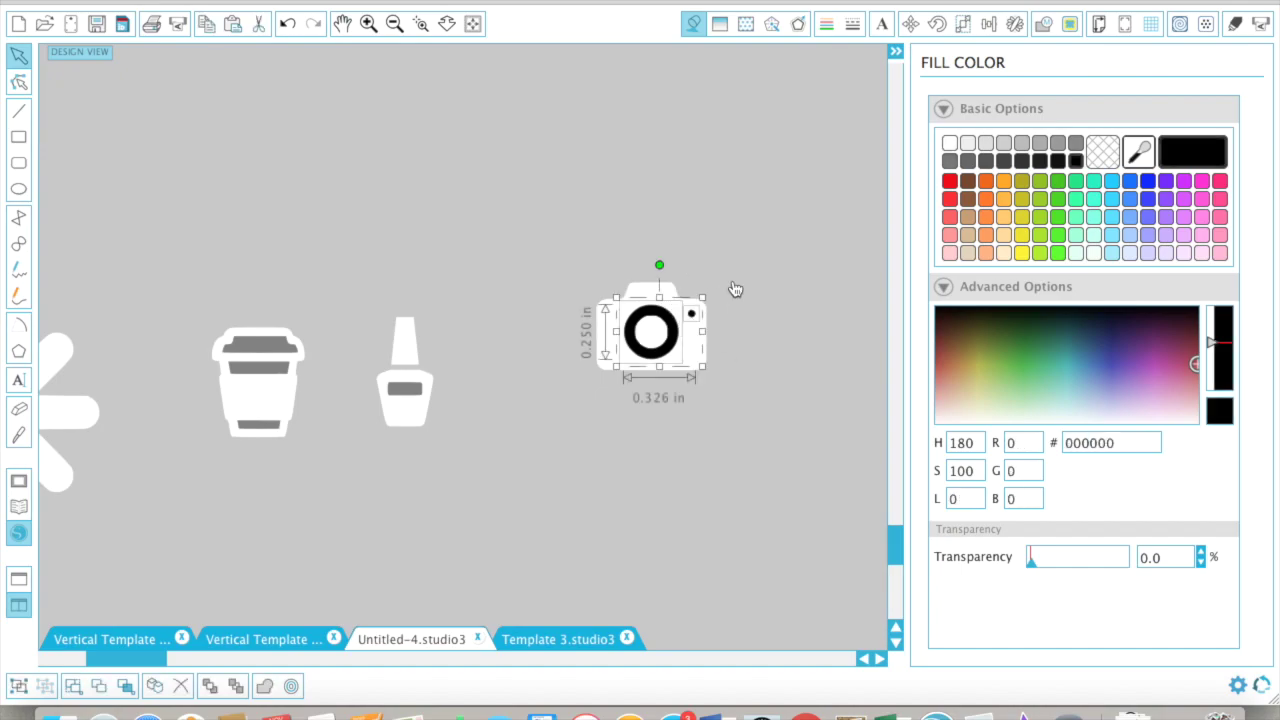
{"action": "left_click", "coordinate": [1082, 557]}
- Group all the camera pieces and move the camera beside the nail polish icon
{"action": "left_click", "coordinate": [682, 359]}
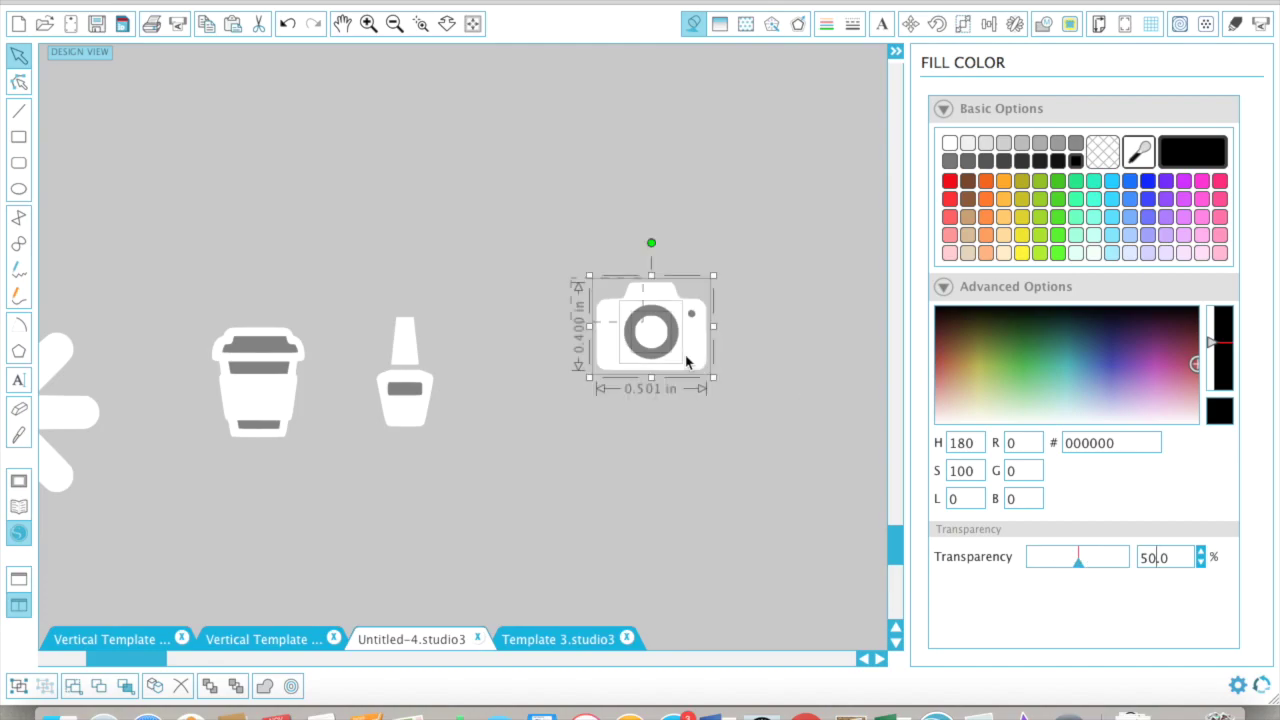
{"action": "right_click", "coordinate": [688, 321]}
{"action": "left_click", "coordinate": [728, 549]}
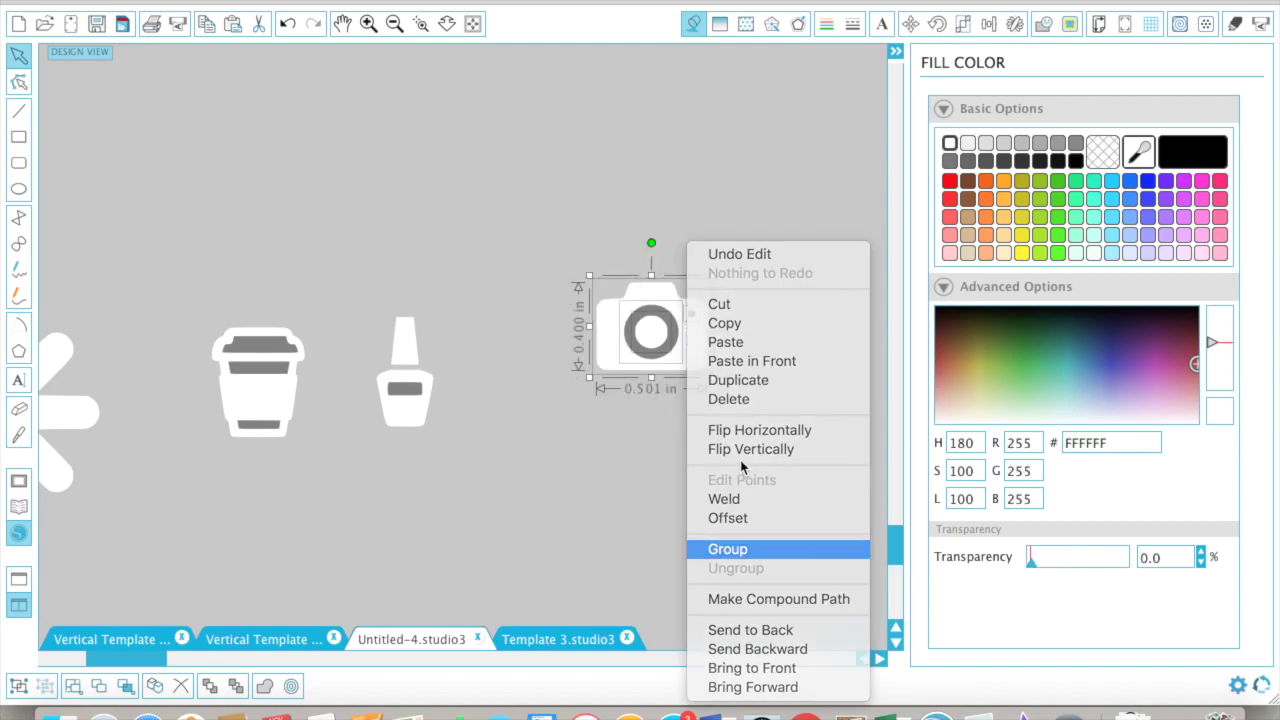
{"action": "left_click_drag", "start_coordinate": [673, 359], "coordinate": [566, 414]}
{"action": "left_click", "coordinate": [678, 269]}
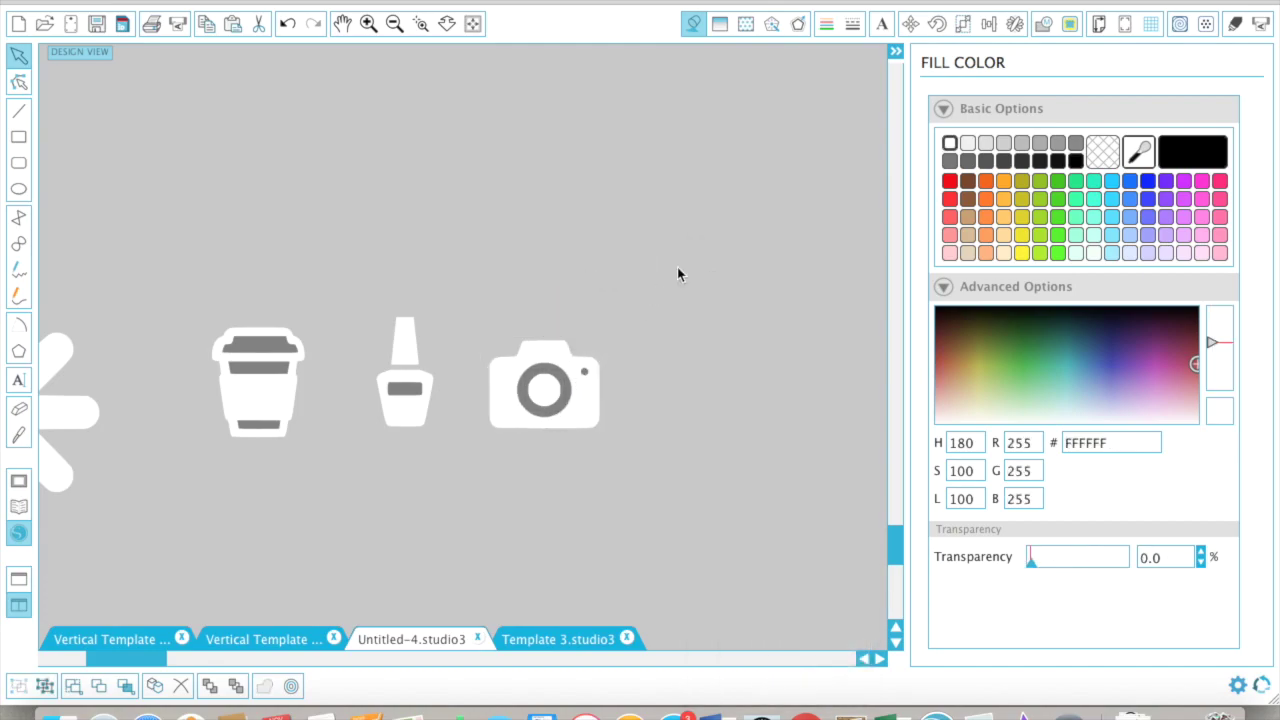
- Look over the full collection of recolored icons beside the planner kit page
{"action": "left_click", "coordinate": [394, 23]}
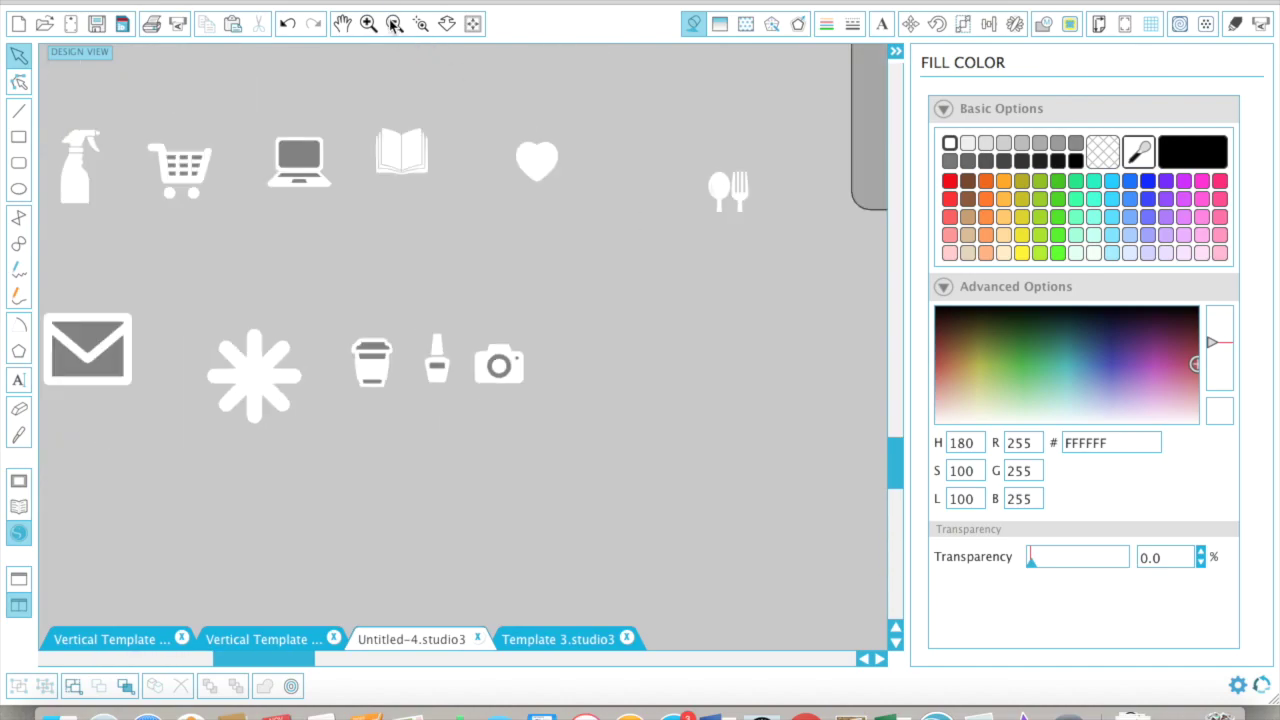
{"action": "left_click", "coordinate": [394, 23]}
{"action": "left_click", "coordinate": [394, 23]}
{"action": "scroll", "coordinate": [440, 357], "scroll_direction": "left", "scroll_amount": 1}
{"action": "scroll", "coordinate": [441, 330], "scroll_direction": "up", "scroll_amount": 3}
{"action": "scroll", "coordinate": [441, 330], "scroll_direction": "left", "scroll_amount": 3}
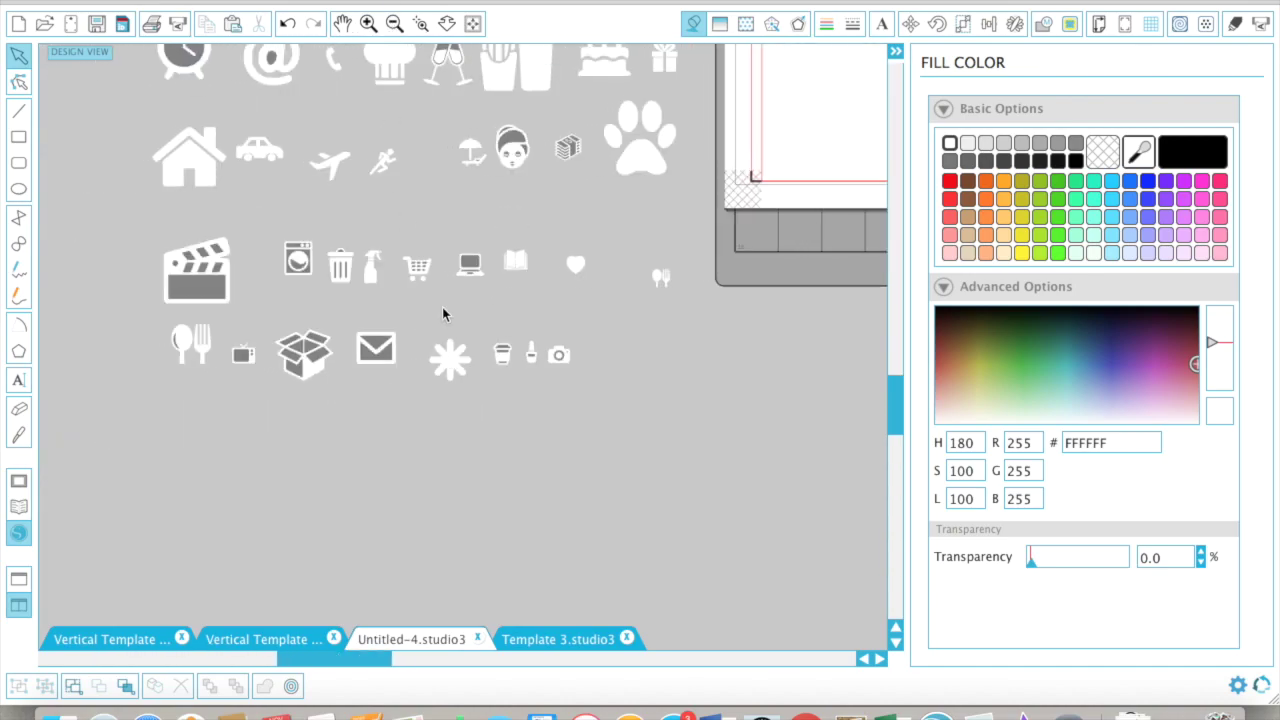
{"action": "left_click", "coordinate": [396, 25]}
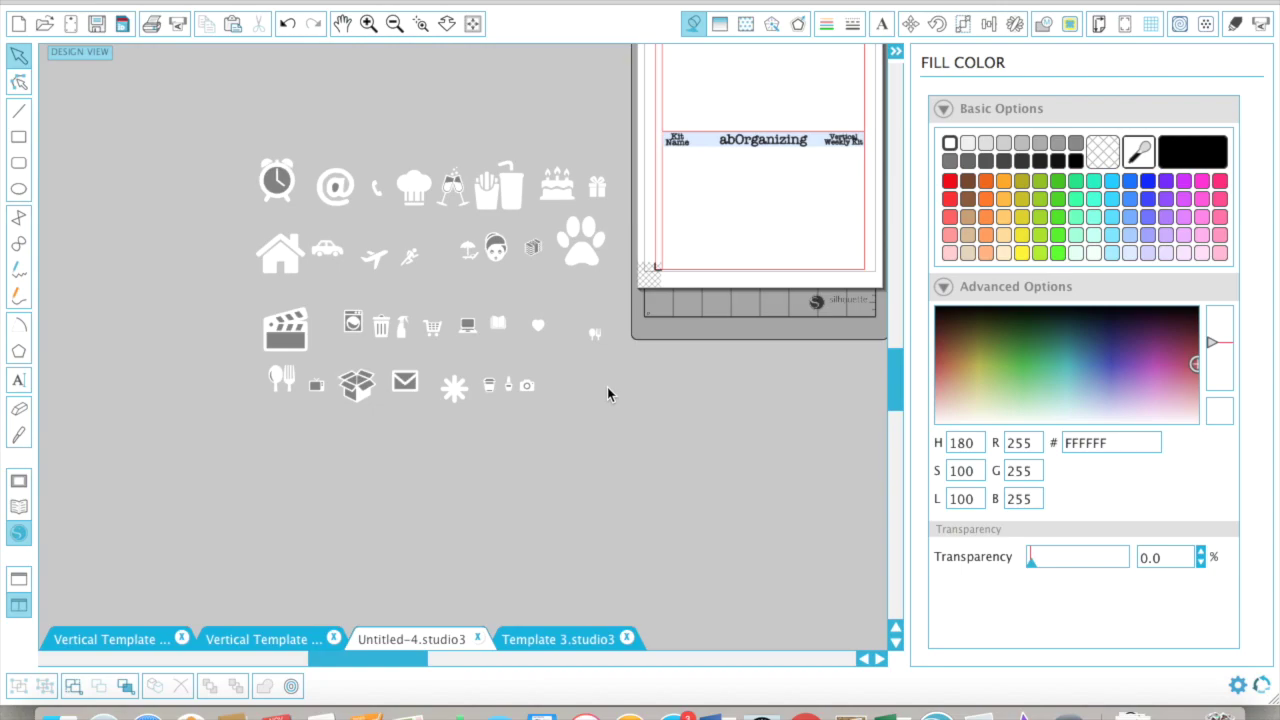
- Draw an ellipse about 1.34 in wide and 1.05 in high below the open box icon
{"action": "left_click", "coordinate": [368, 24]}
{"action": "left_click", "coordinate": [368, 24]}
{"action": "left_click", "coordinate": [18, 188]}
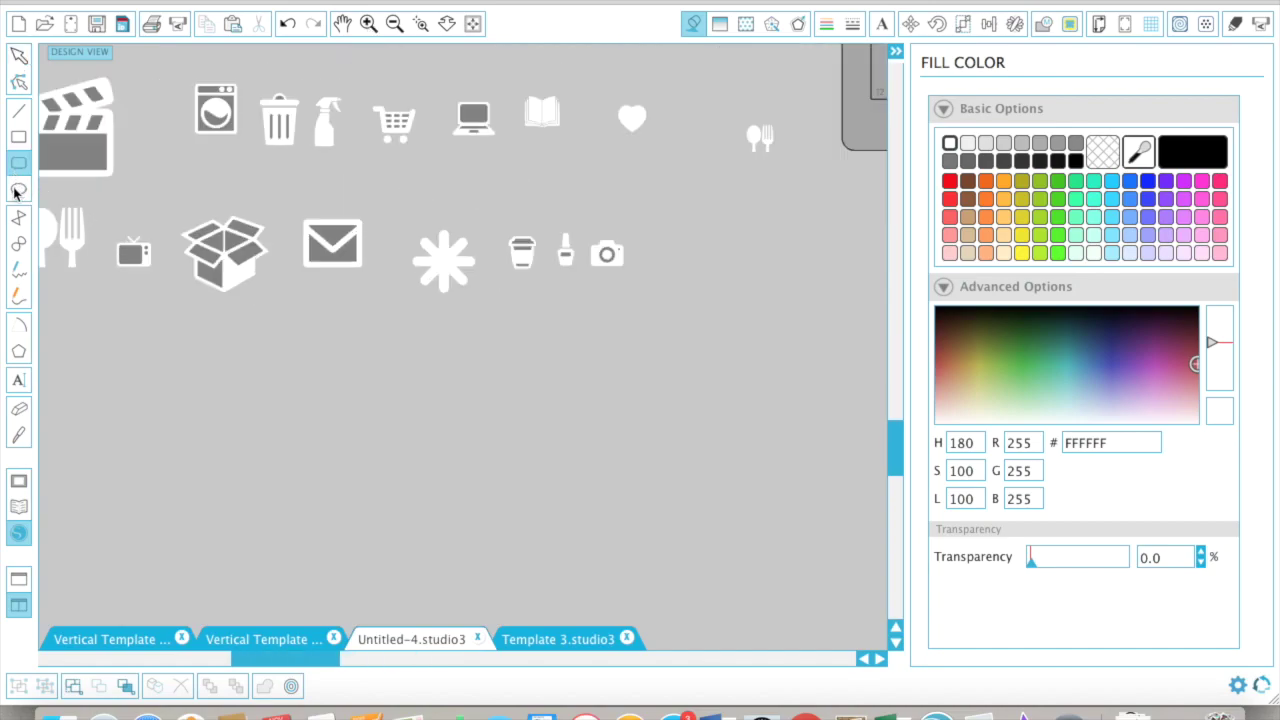
{"action": "left_click_drag", "start_coordinate": [204, 345], "coordinate": [291, 420]}
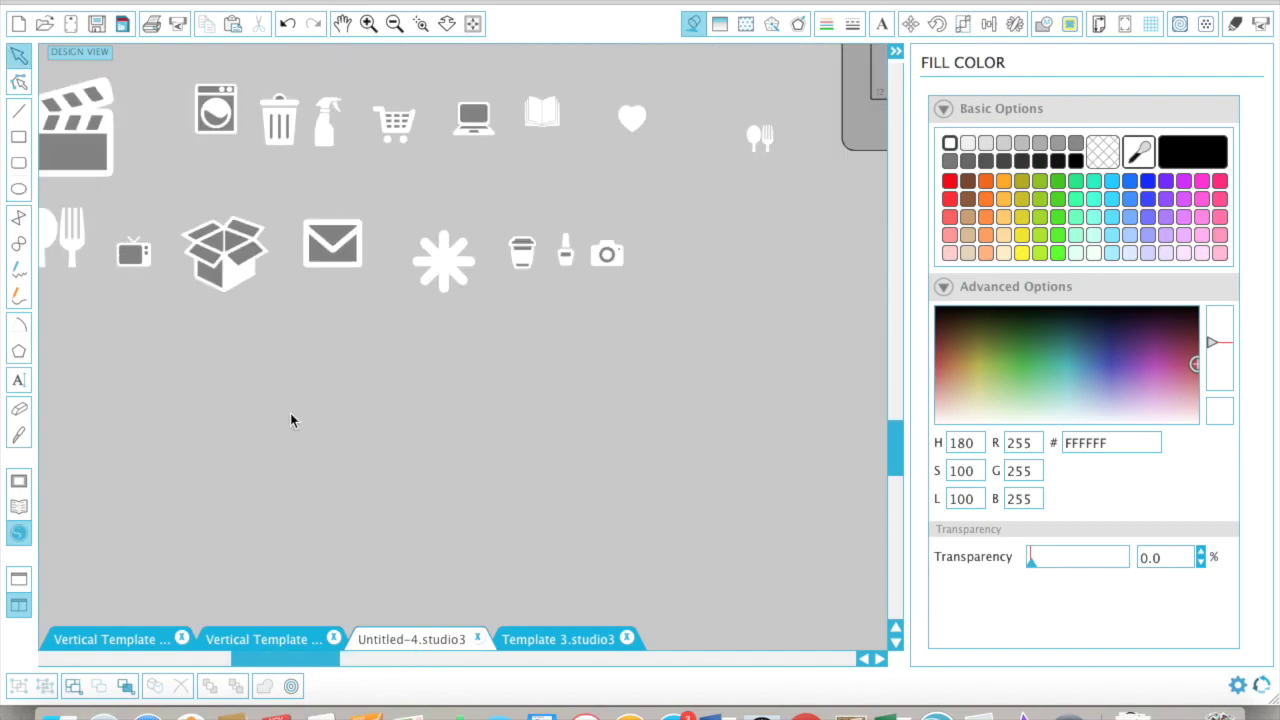
{"action": "left_click", "coordinate": [227, 377]}
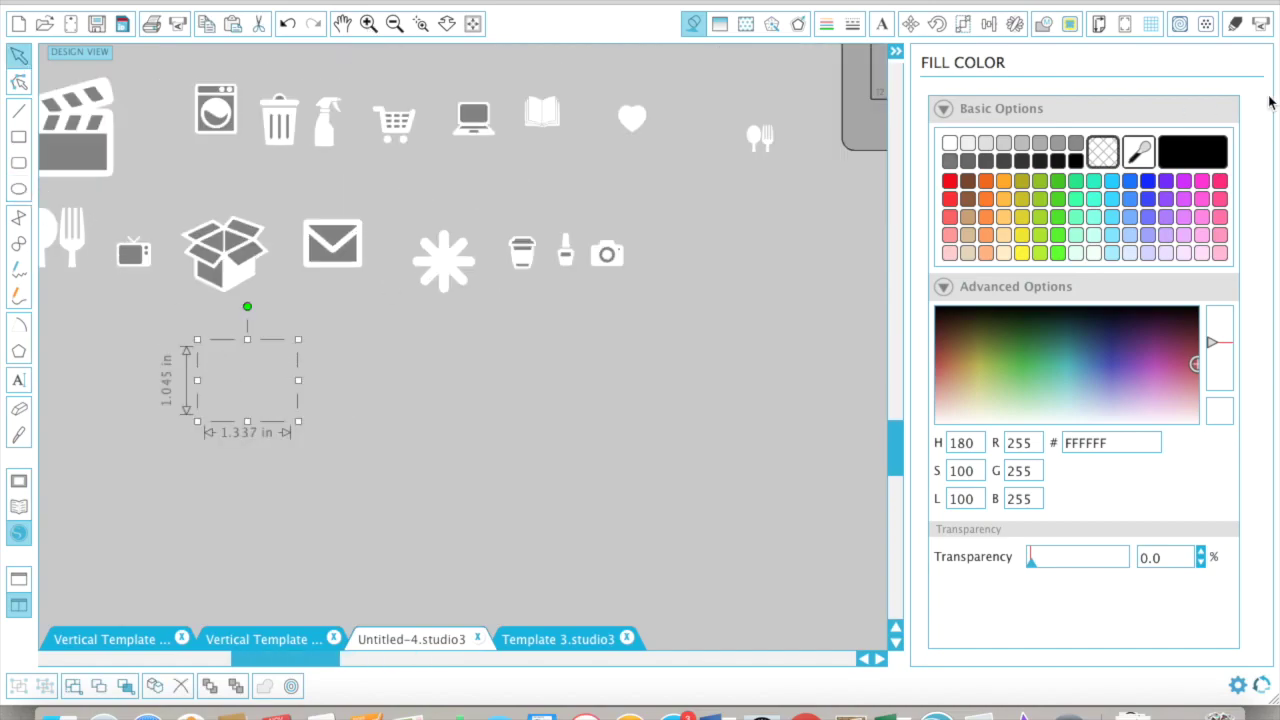
- Give the ellipse a red outline without any fill
{"action": "left_click", "coordinate": [949, 181]}
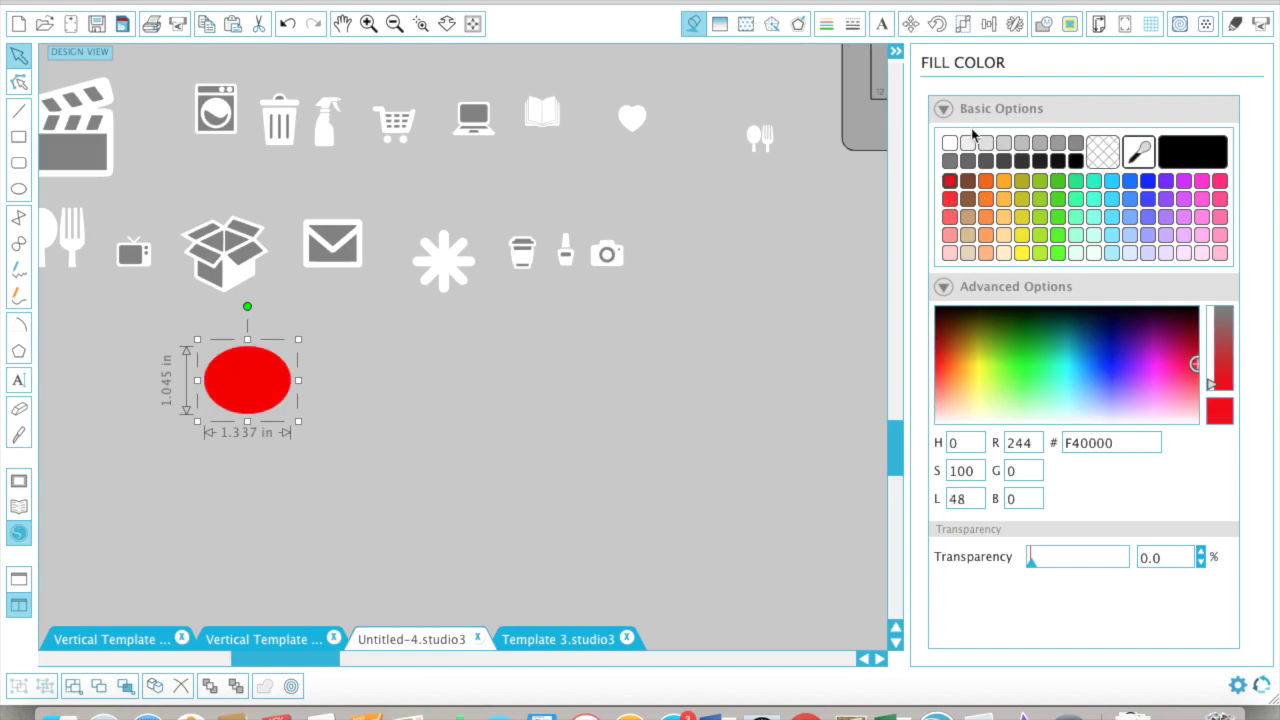
{"action": "key", "text": "super+z"}
{"action": "left_click", "coordinate": [830, 24]}
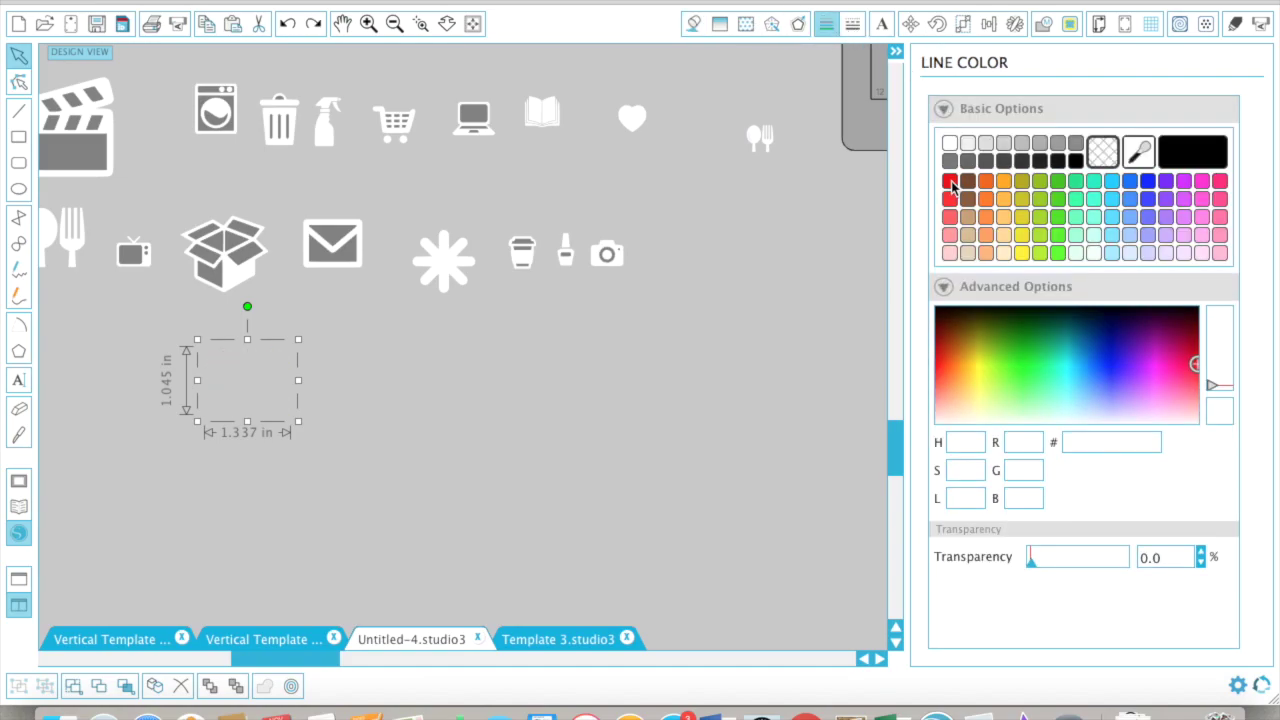
{"action": "left_click", "coordinate": [949, 181]}
- Unlock the ellipse's aspect ratio and resize it to a circle 0.469 in wide and 0.469 in high
{"action": "left_click", "coordinate": [963, 24]}
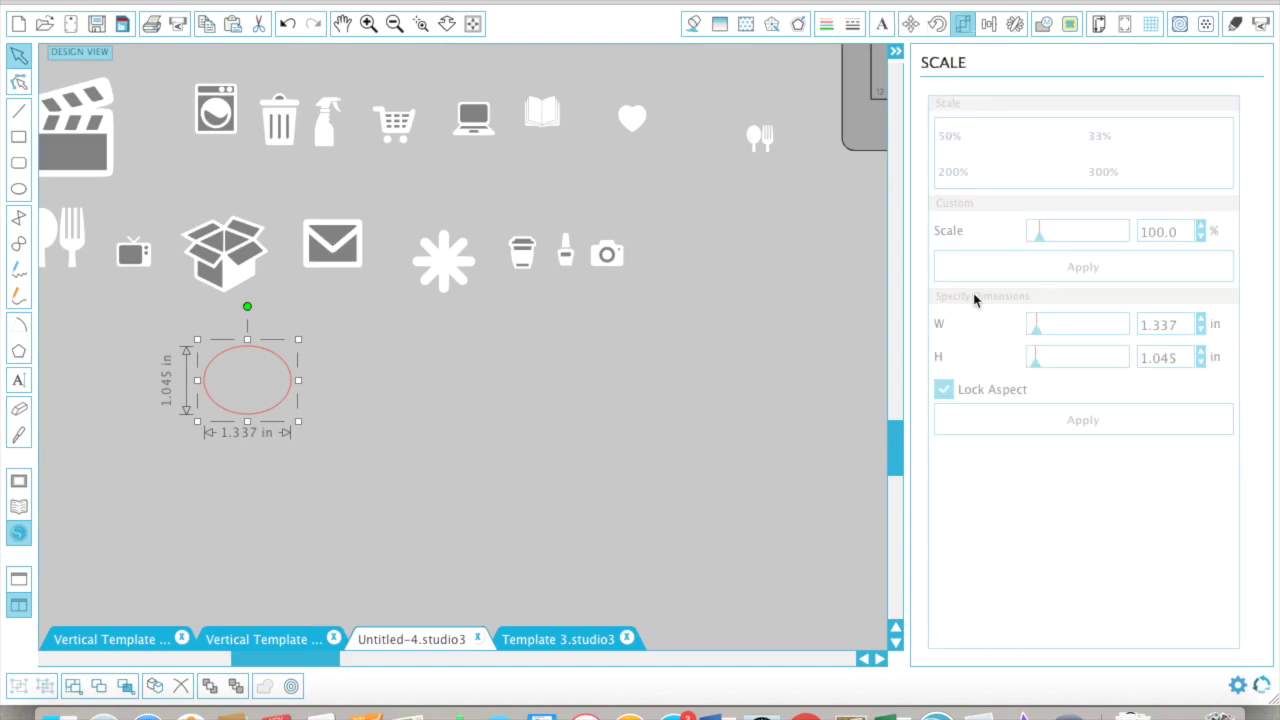
{"action": "left_click", "coordinate": [943, 389]}
{"action": "left_click_drag", "start_coordinate": [1175, 325], "coordinate": [1105, 325]}
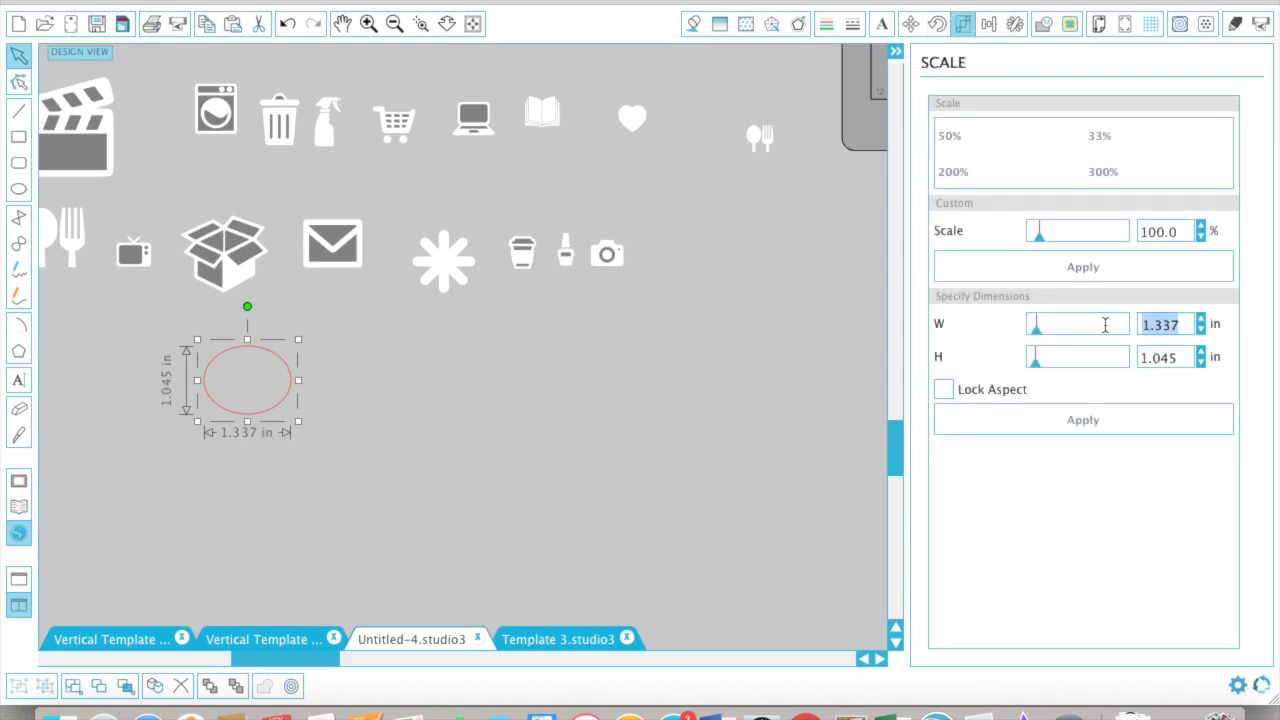
{"action": "type", "text": ".4687"}
{"action": "key", "text": "Return"}
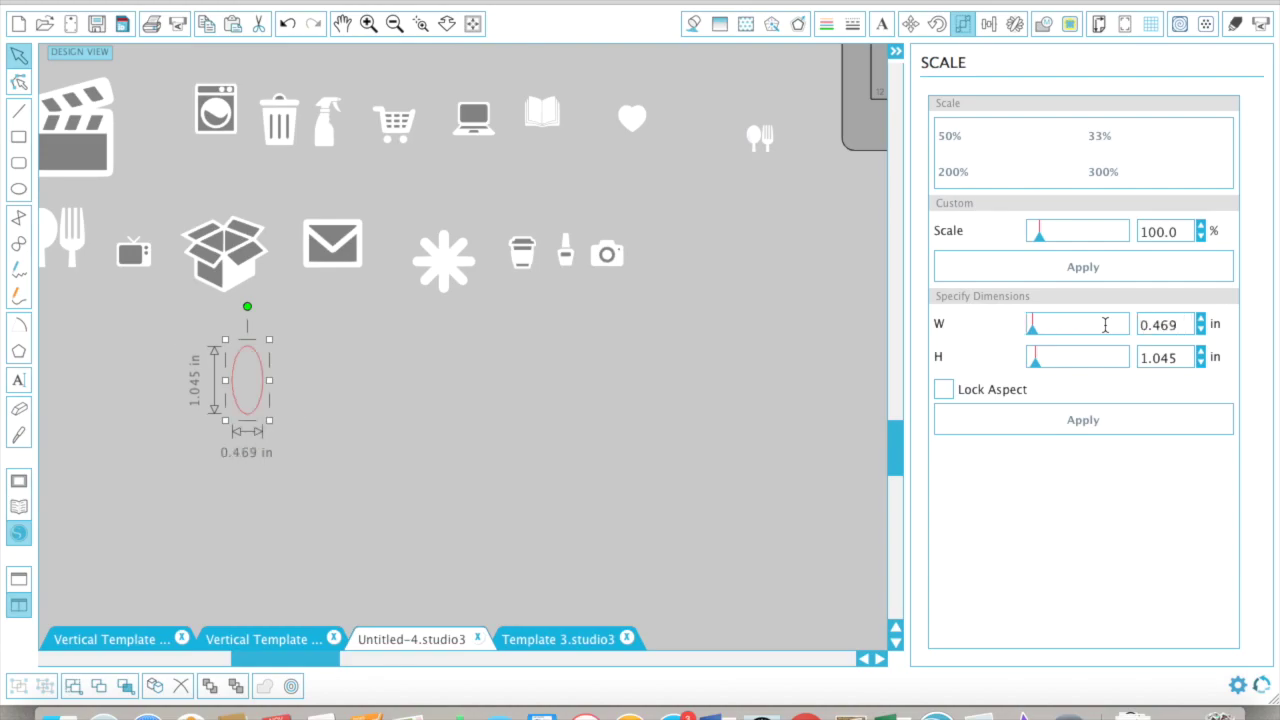
{"action": "double_click", "coordinate": [1177, 362]}
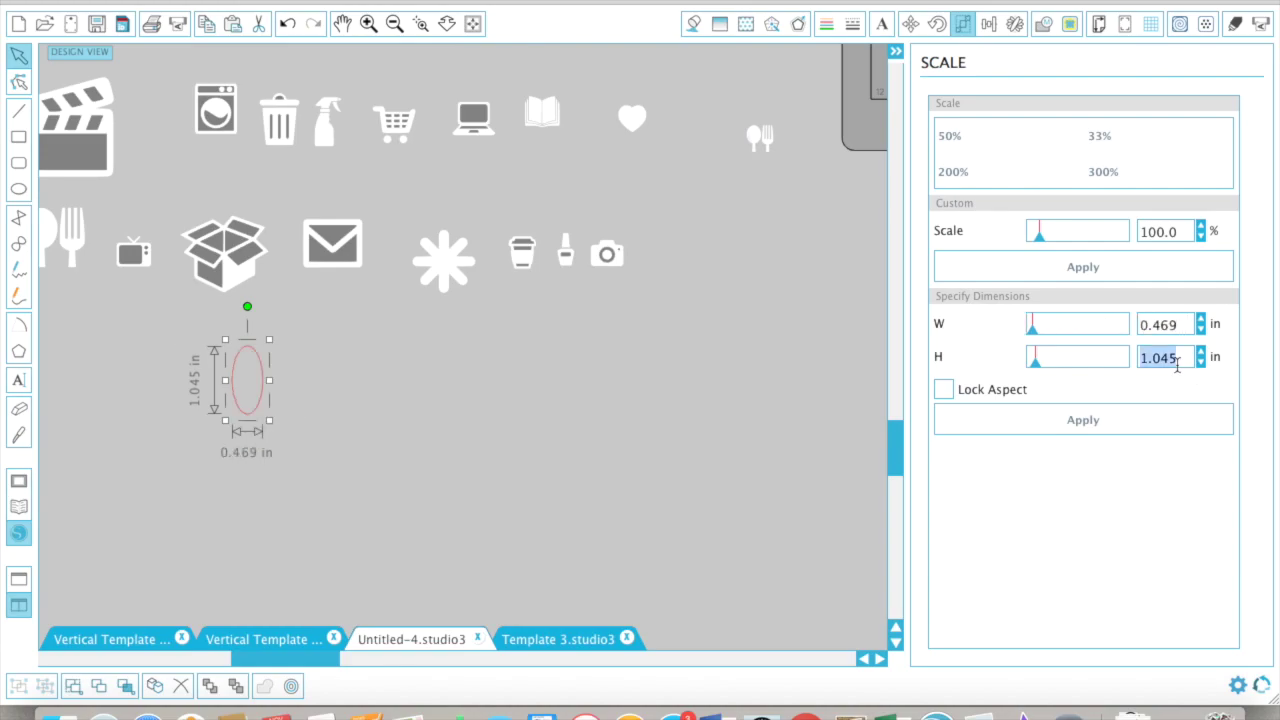
{"action": "type", "text": ".469"}
{"action": "key", "text": "Return"}
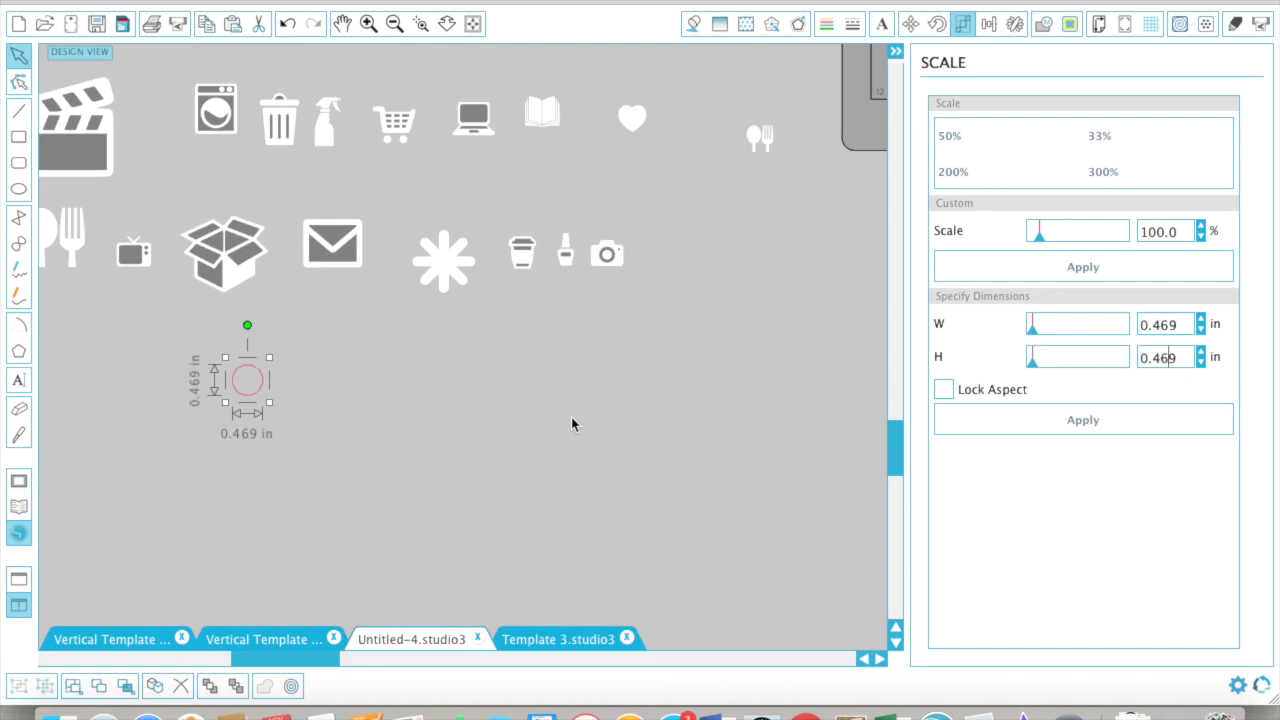
- Check the size of the round icon stickers in Template 3 and return to Untitled-4
{"action": "left_click", "coordinate": [428, 430]}
{"action": "scroll", "coordinate": [428, 430], "scroll_direction": "left", "scroll_amount": 3}
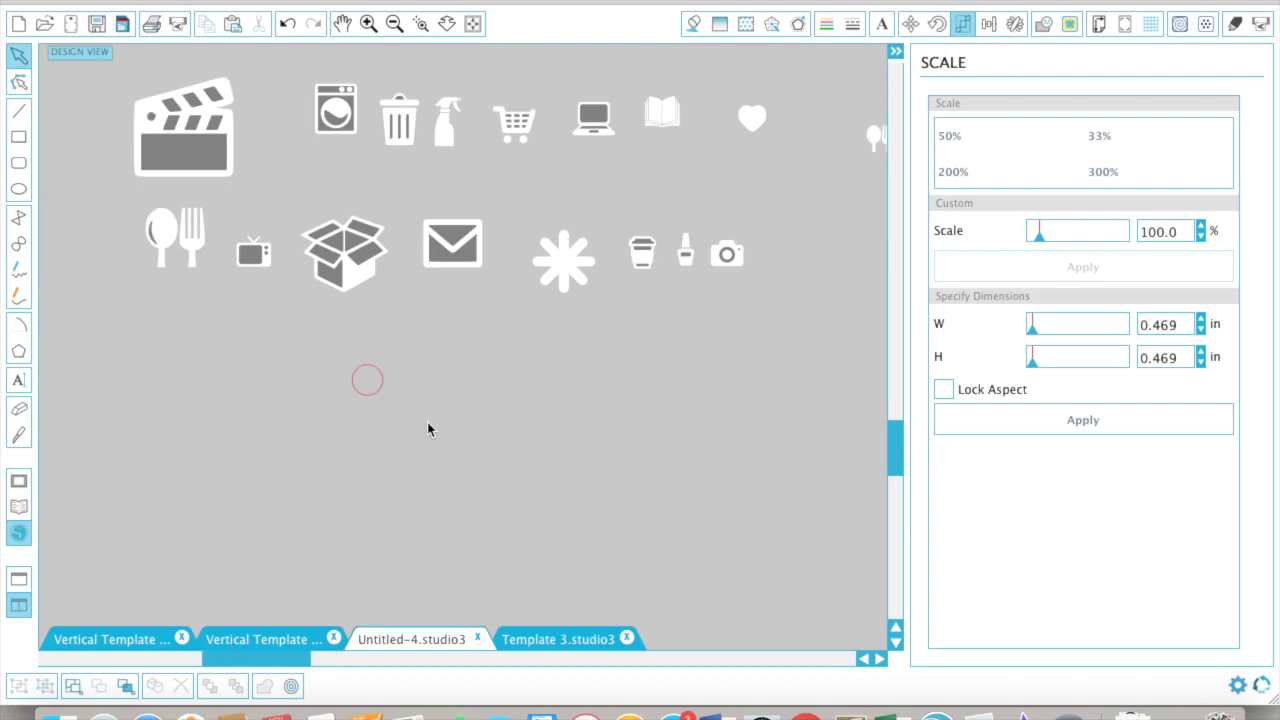
{"action": "left_click", "coordinate": [367, 22]}
{"action": "left_click", "coordinate": [367, 22]}
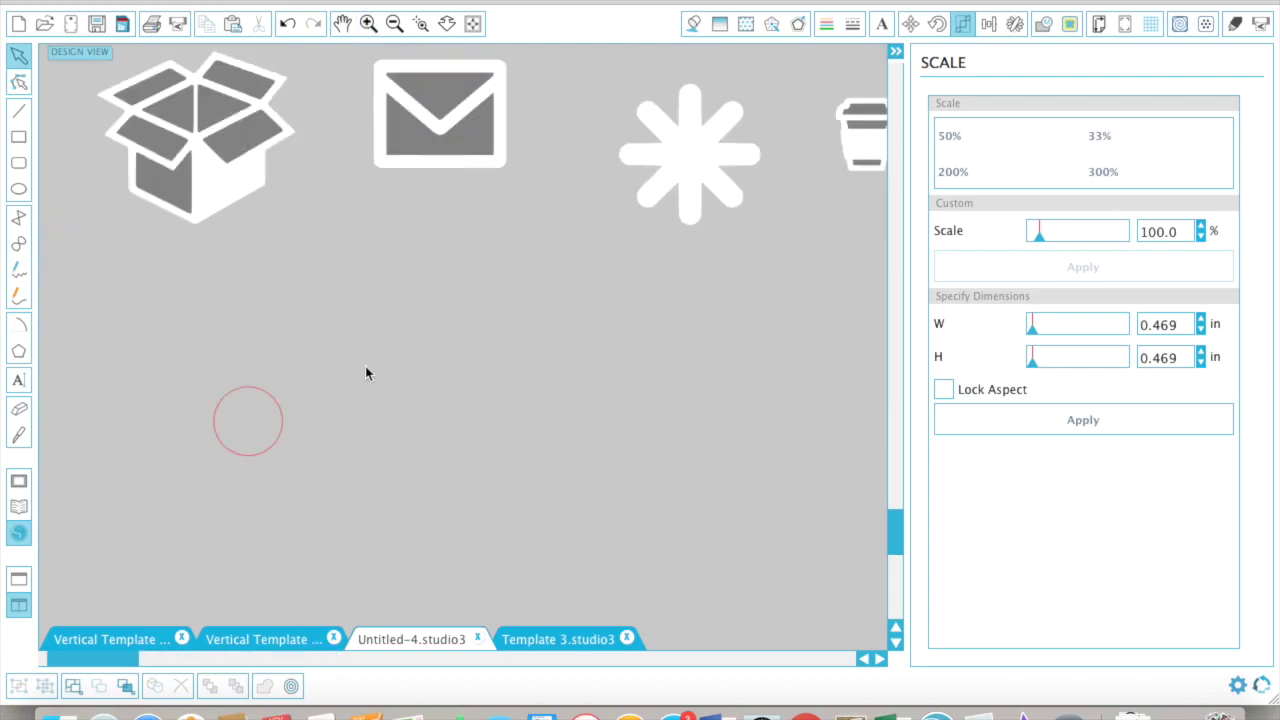
{"action": "scroll", "coordinate": [365, 366], "scroll_direction": "left", "scroll_amount": 2}
{"action": "left_click", "coordinate": [287, 151]}
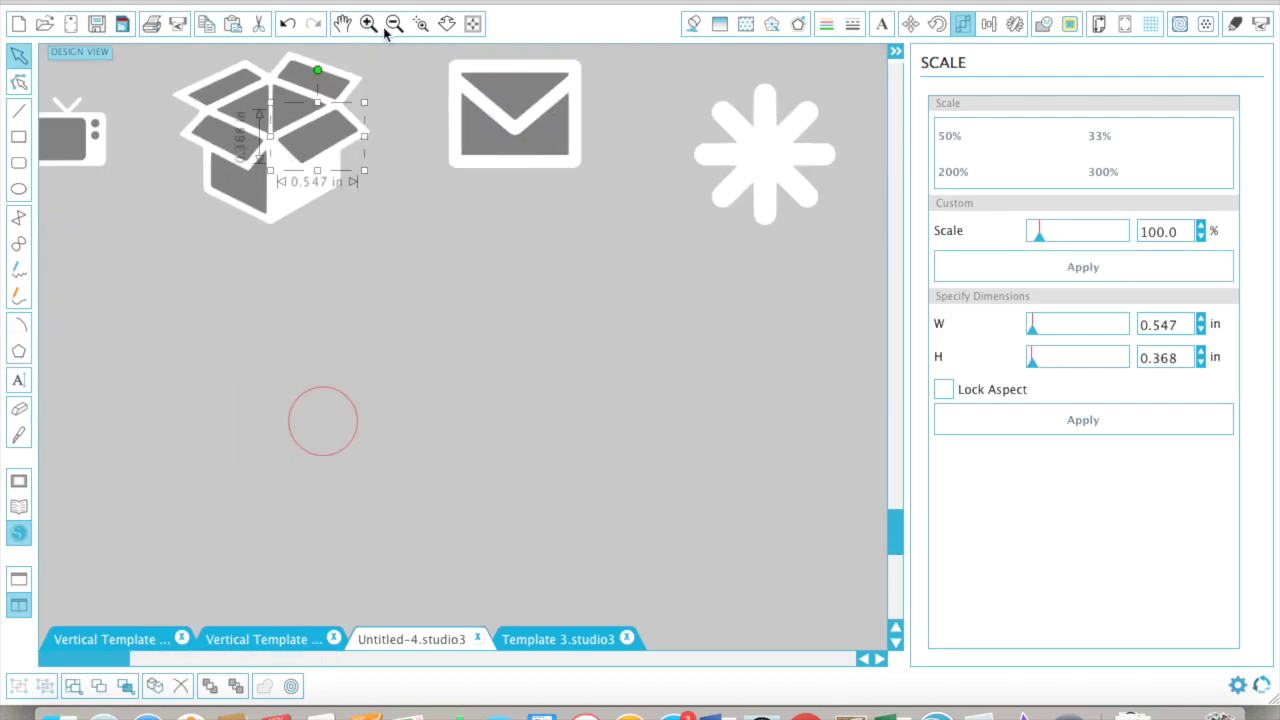
{"action": "left_click", "coordinate": [393, 23]}
{"action": "left_click", "coordinate": [393, 23]}
{"action": "left_click", "coordinate": [443, 580]}
{"action": "left_click", "coordinate": [549, 636]}
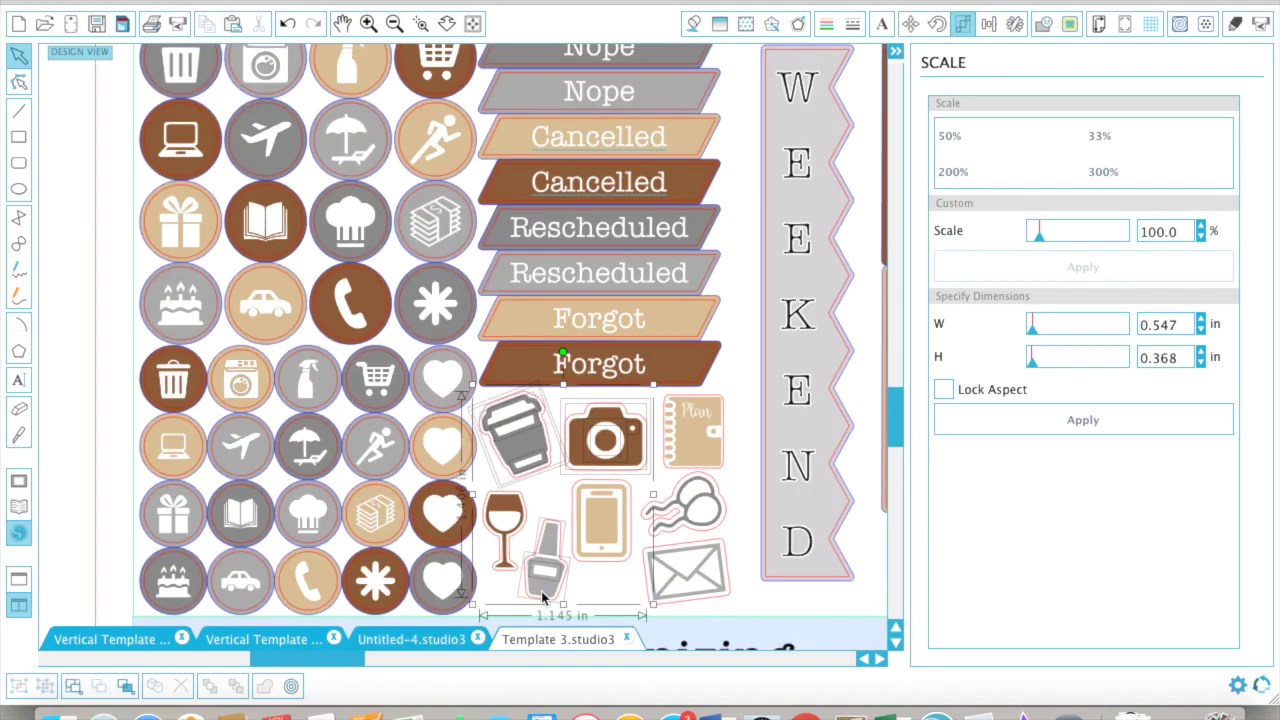
{"action": "left_click", "coordinate": [232, 224]}
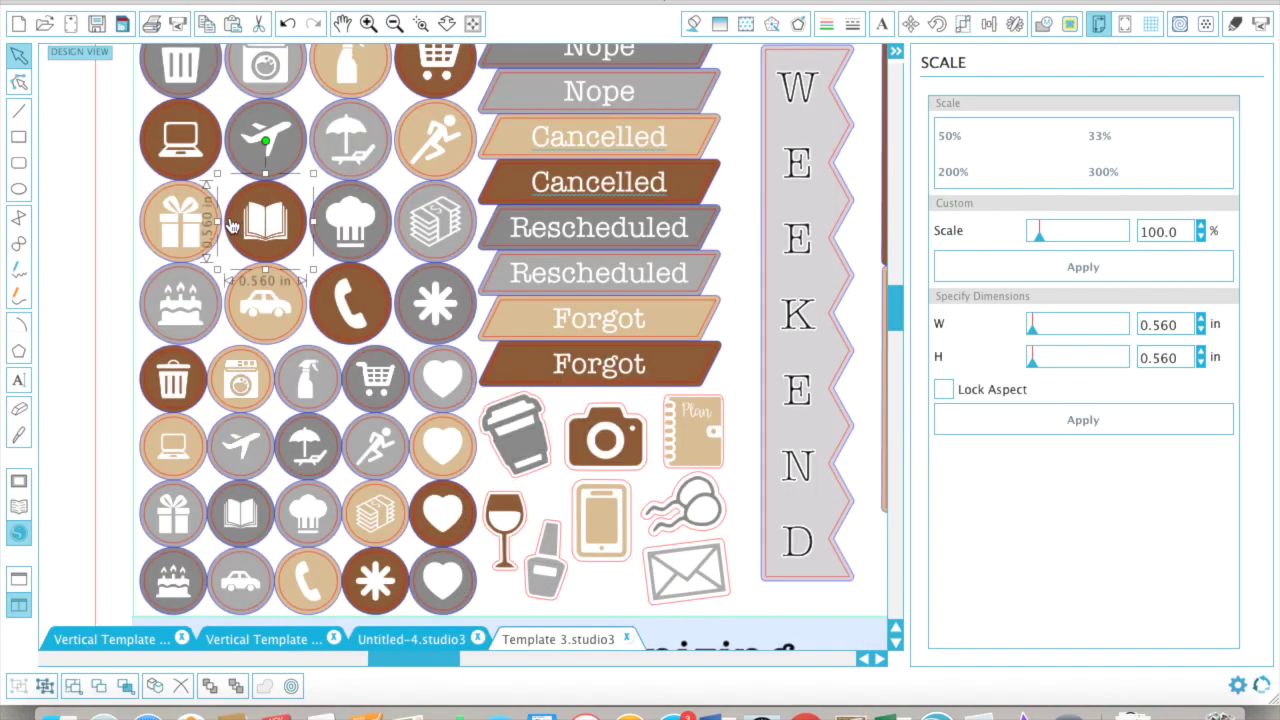
{"action": "left_click", "coordinate": [152, 218]}
{"action": "left_click", "coordinate": [438, 642]}
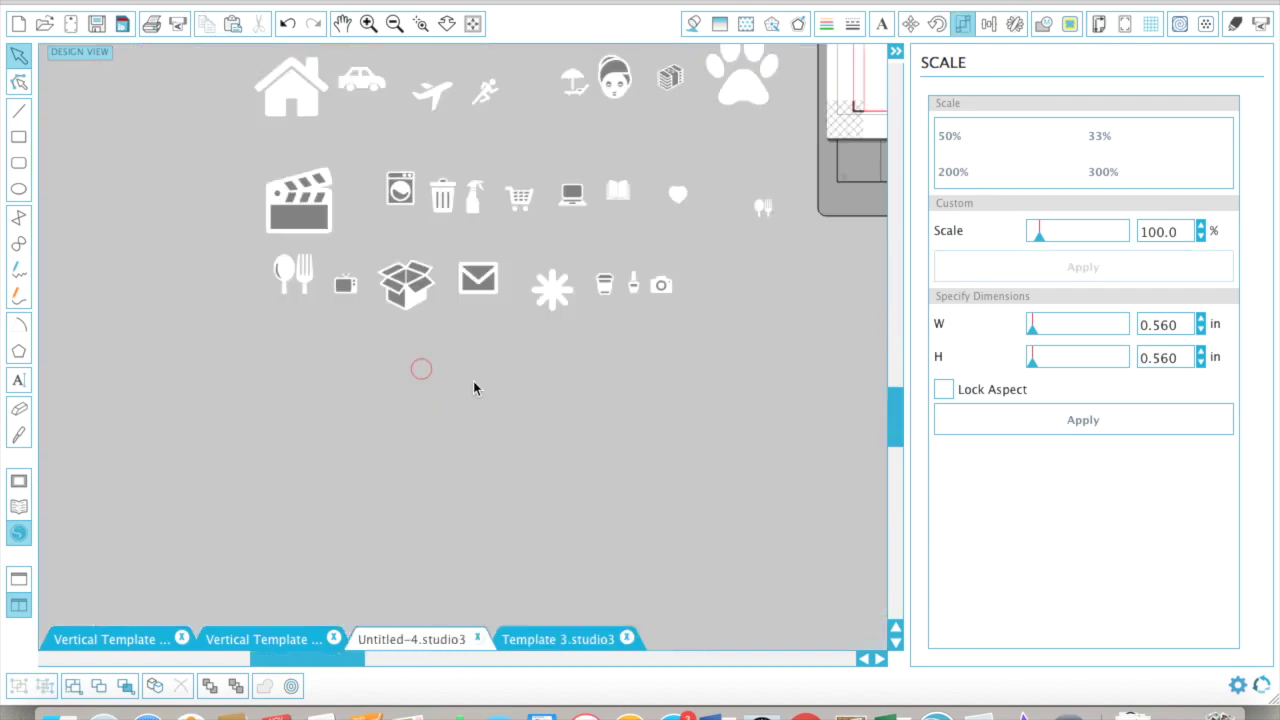
- Offset the red circle outward by 0.03 in with the Round option
{"action": "left_click", "coordinate": [418, 381]}
{"action": "left_click", "coordinate": [494, 435]}
{"action": "scroll", "coordinate": [494, 435], "scroll_direction": "left", "scroll_amount": 2}
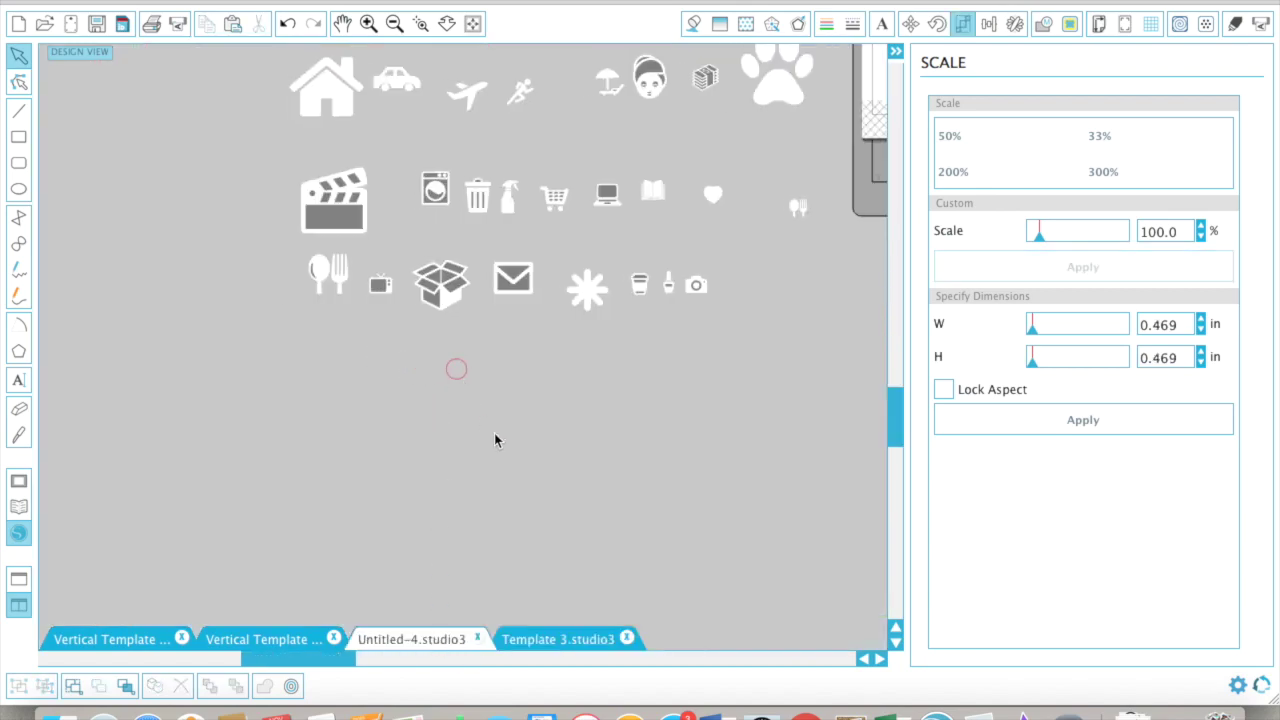
{"action": "left_click", "coordinate": [367, 22]}
{"action": "left_click", "coordinate": [367, 22]}
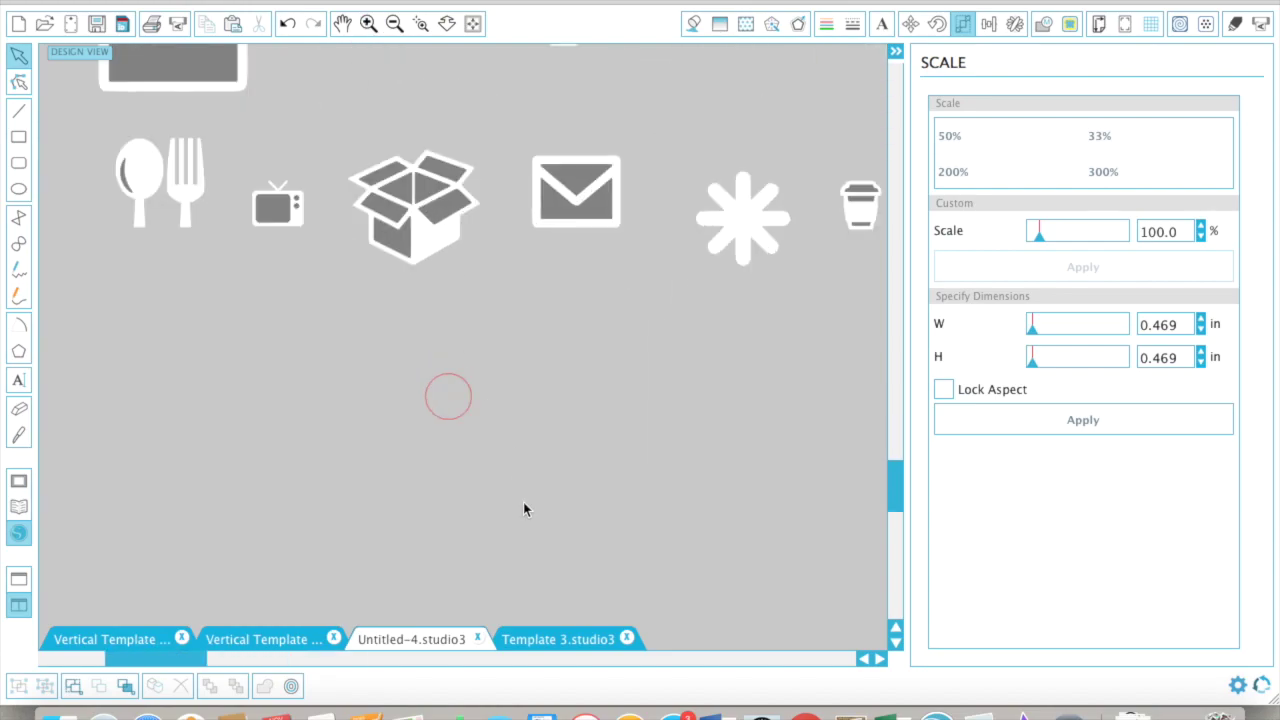
{"action": "left_click", "coordinate": [470, 412]}
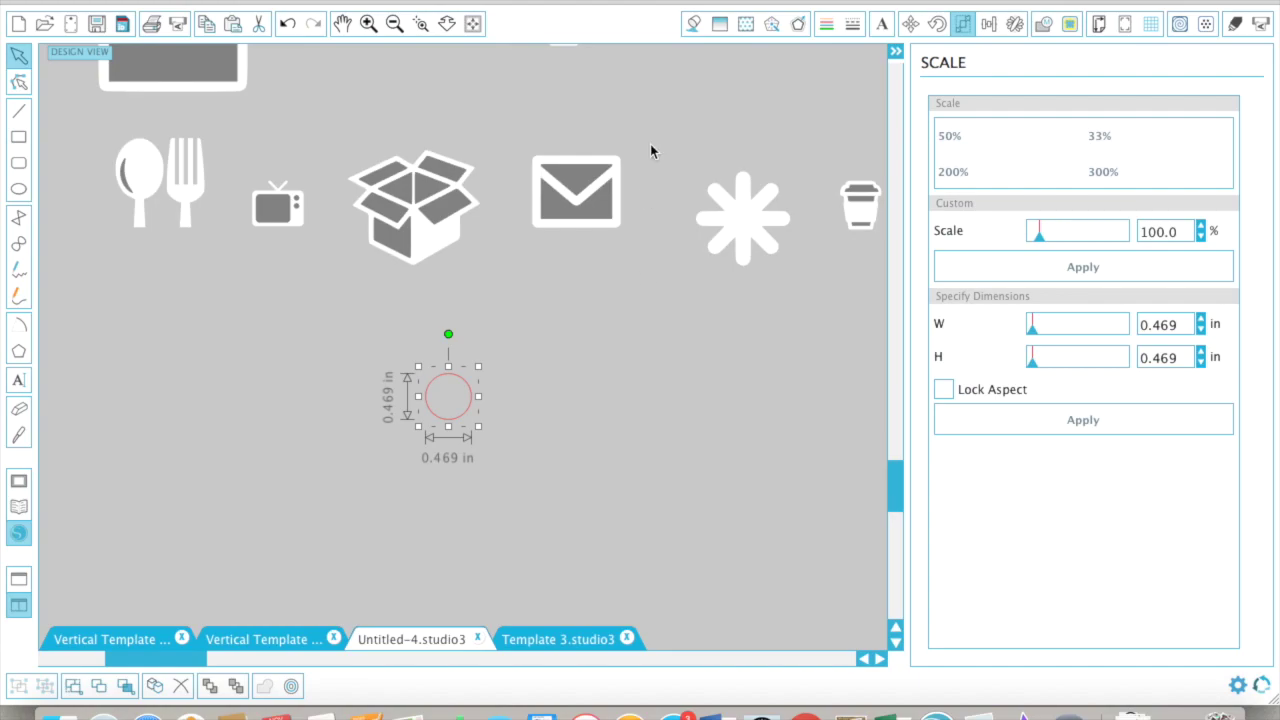
{"action": "left_click", "coordinate": [800, 27]}
{"action": "left_click", "coordinate": [1004, 135]}
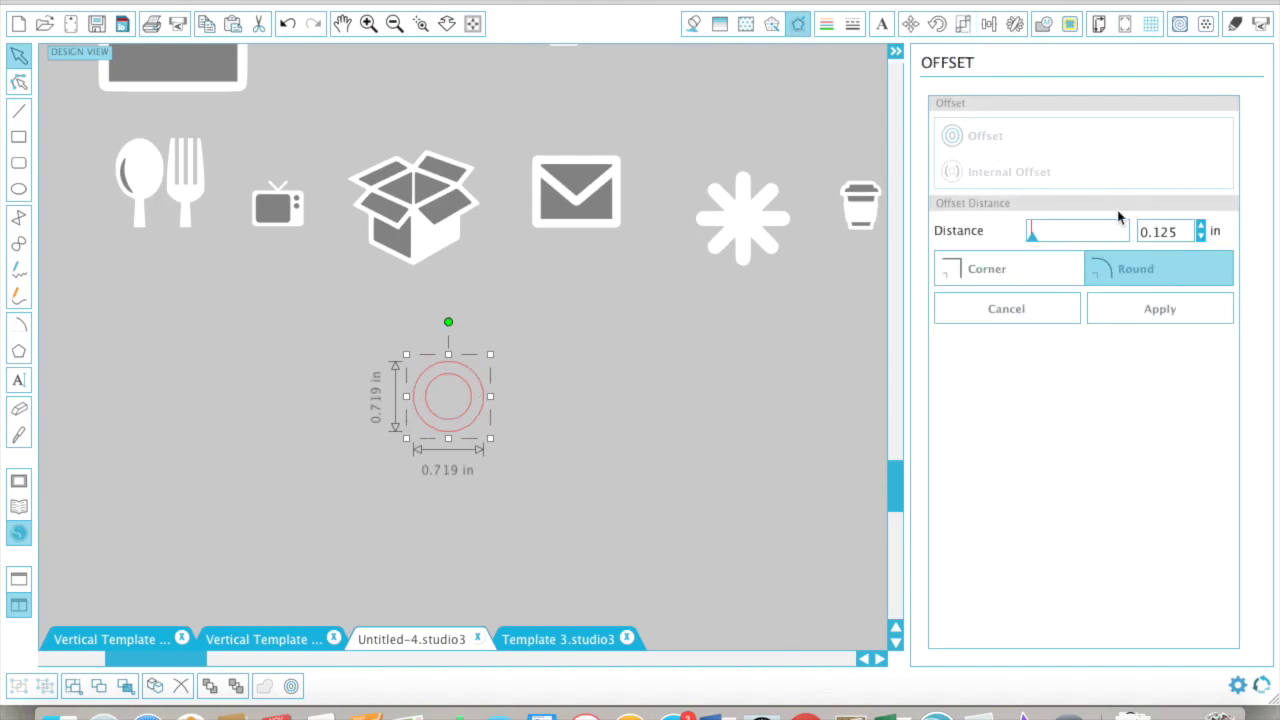
{"action": "type", "text": ".03"}
{"action": "key", "text": "Return"}
{"action": "left_click", "coordinate": [1181, 313]}
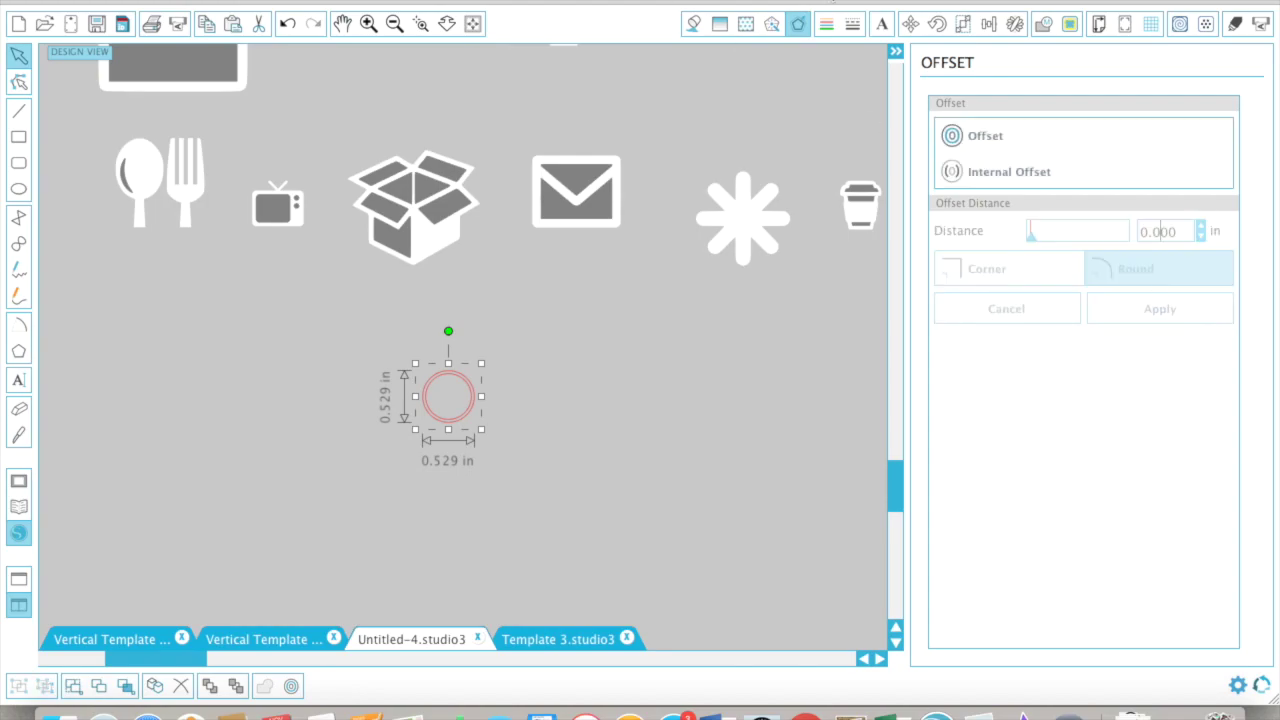
- Give the outer offset circle a blue outline and a black fill
{"action": "left_click", "coordinate": [826, 27]}
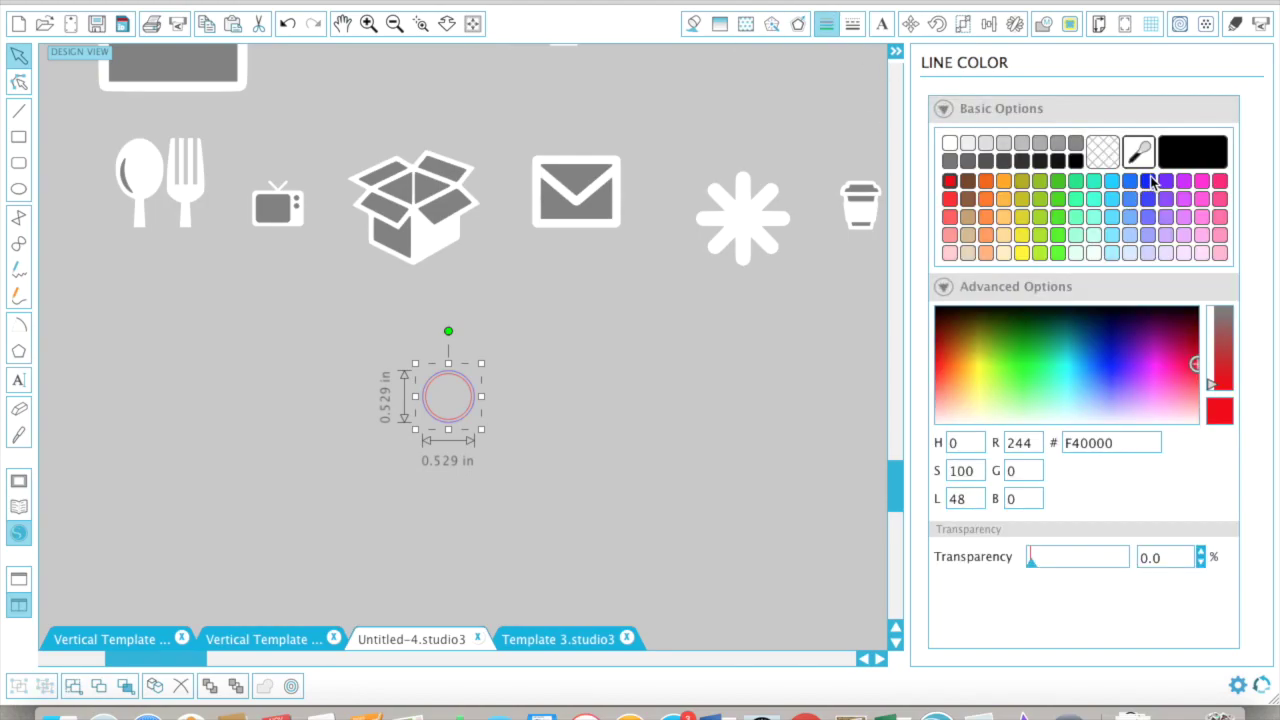
{"action": "left_click", "coordinate": [1150, 178]}
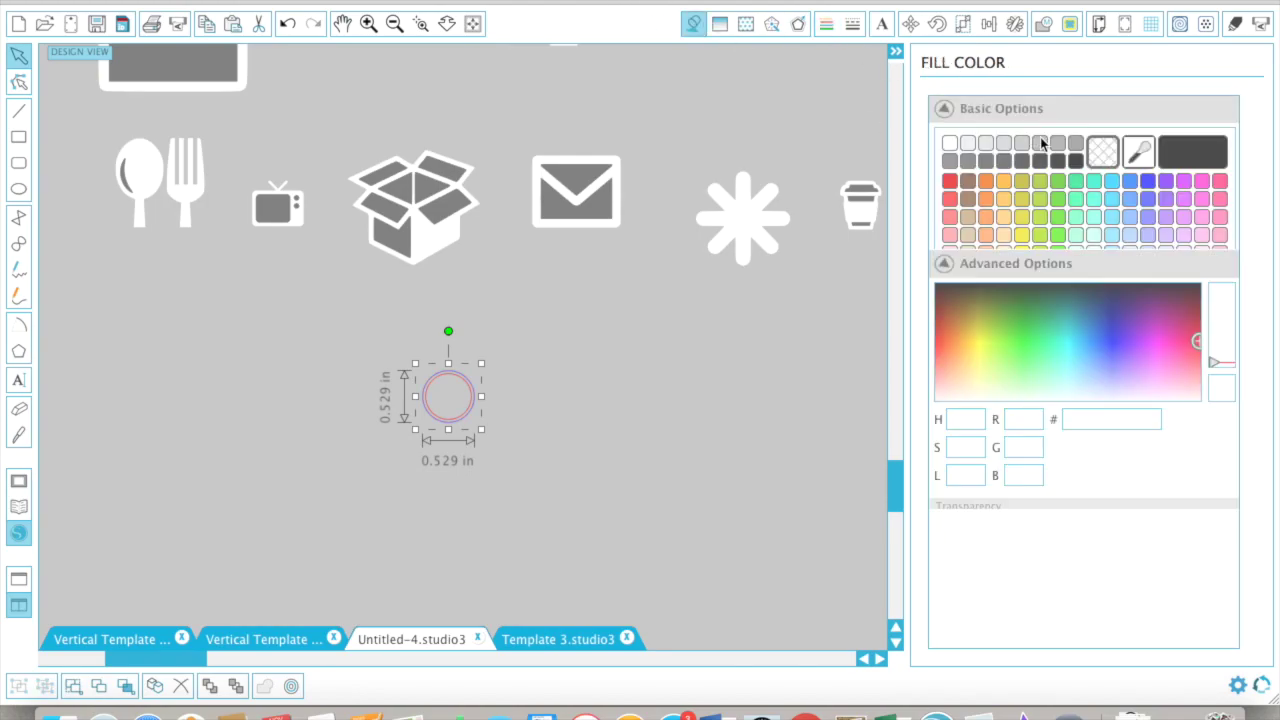
{"action": "left_click", "coordinate": [1075, 160]}
{"action": "left_click", "coordinate": [556, 396]}
- Group the red inner circle with the black outer circle
{"action": "left_click_drag", "start_coordinate": [366, 358], "coordinate": [474, 434]}
{"action": "right_click", "coordinate": [452, 405]}
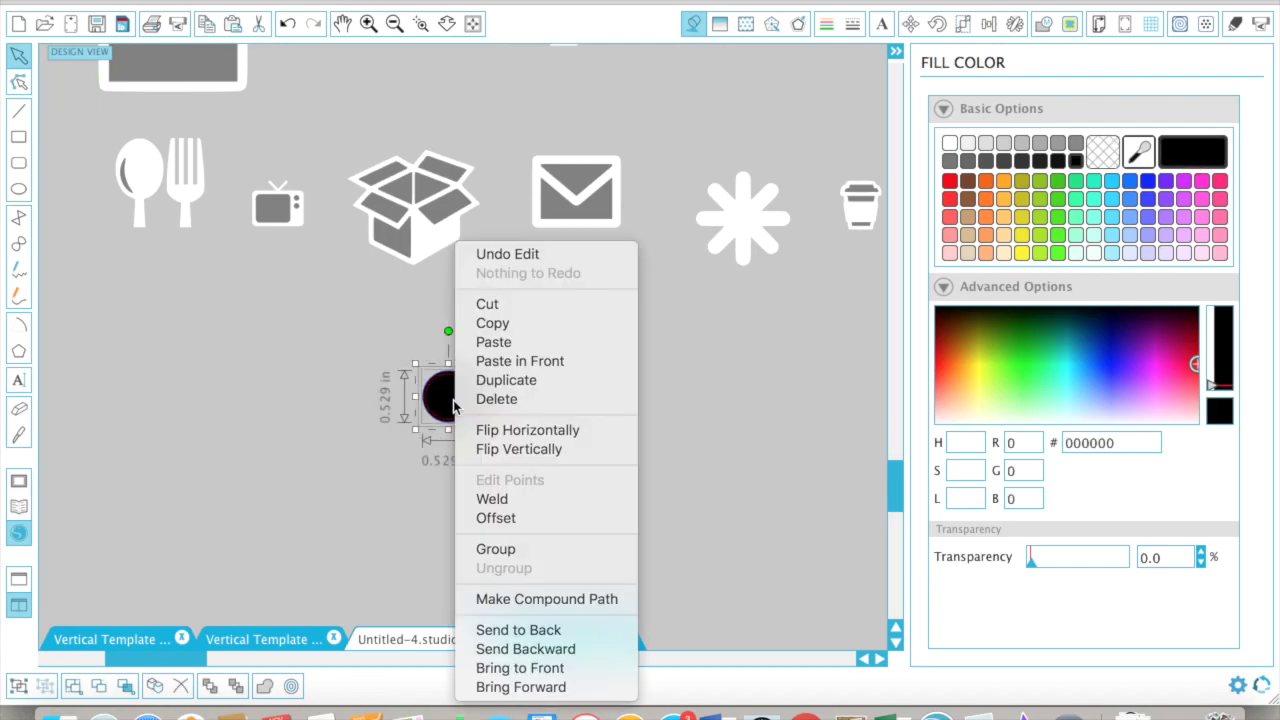
{"action": "left_click", "coordinate": [543, 550]}
- Fit the spoon-and-fork and TV icons inside two adjoining copies of the black circle
{"action": "left_click", "coordinate": [394, 23]}
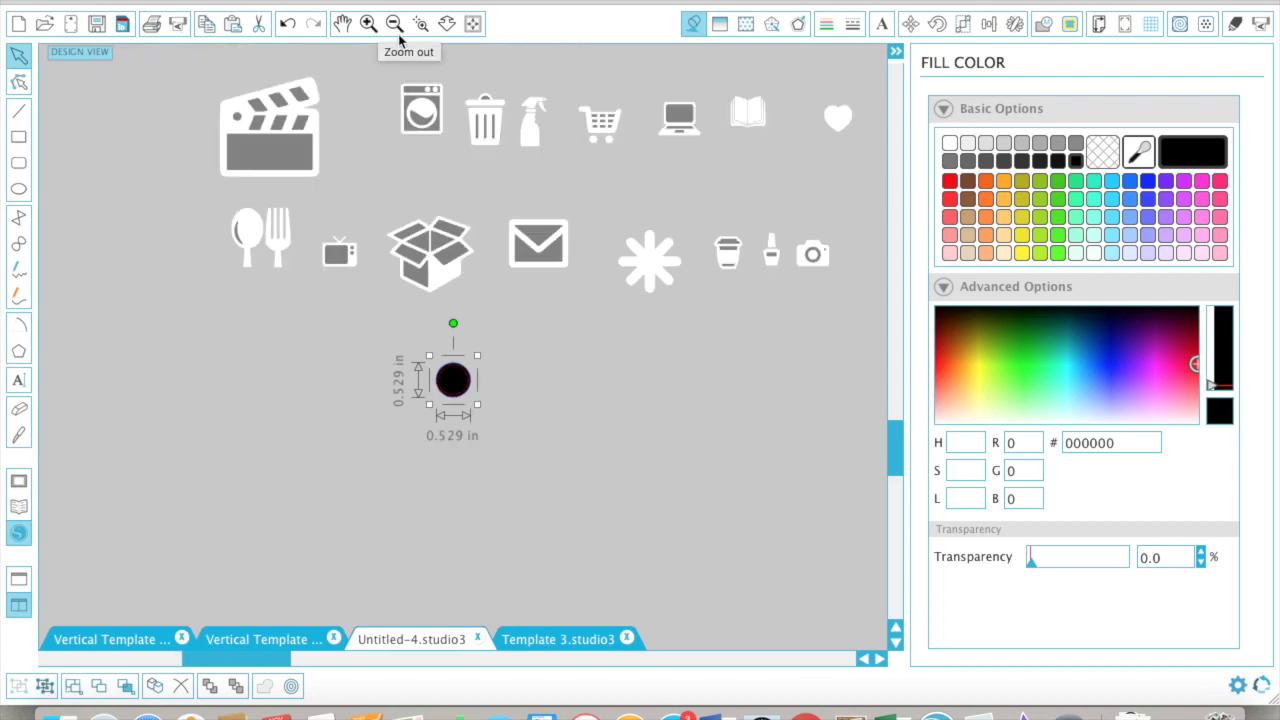
{"action": "left_click", "coordinate": [394, 23]}
{"action": "scroll", "coordinate": [593, 330], "scroll_direction": "up", "scroll_amount": 2}
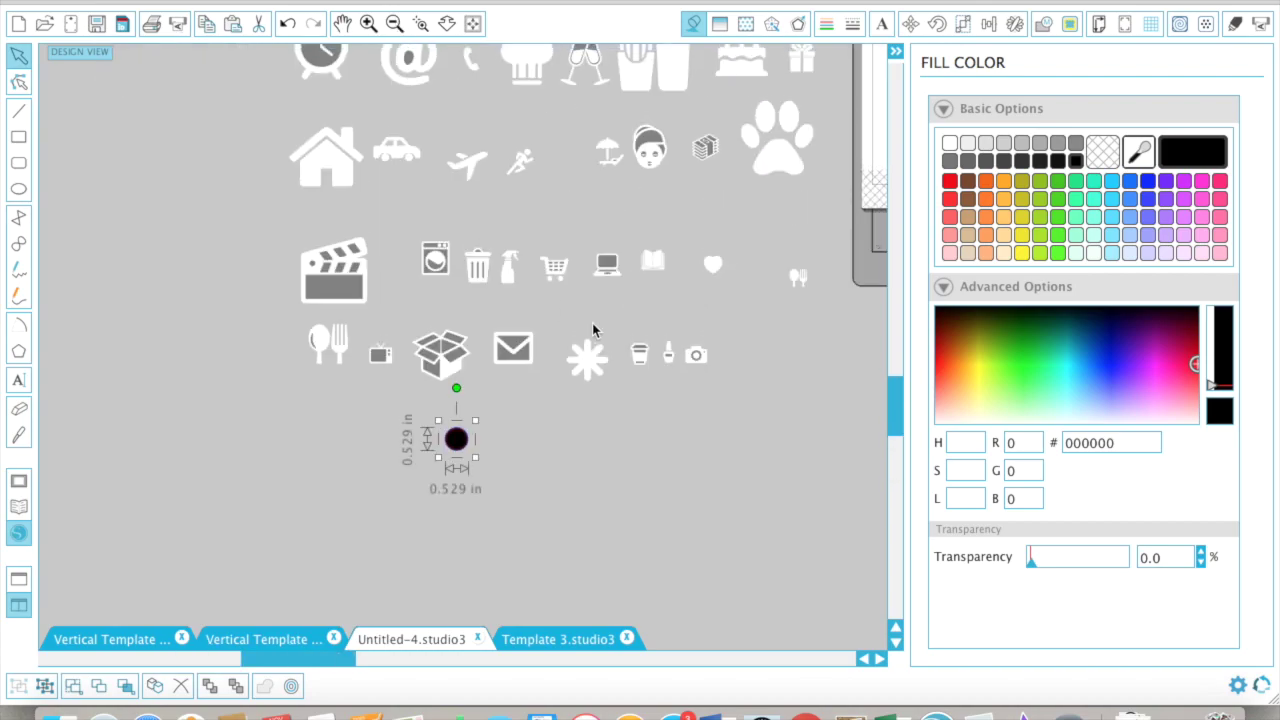
{"action": "left_click", "coordinate": [394, 23]}
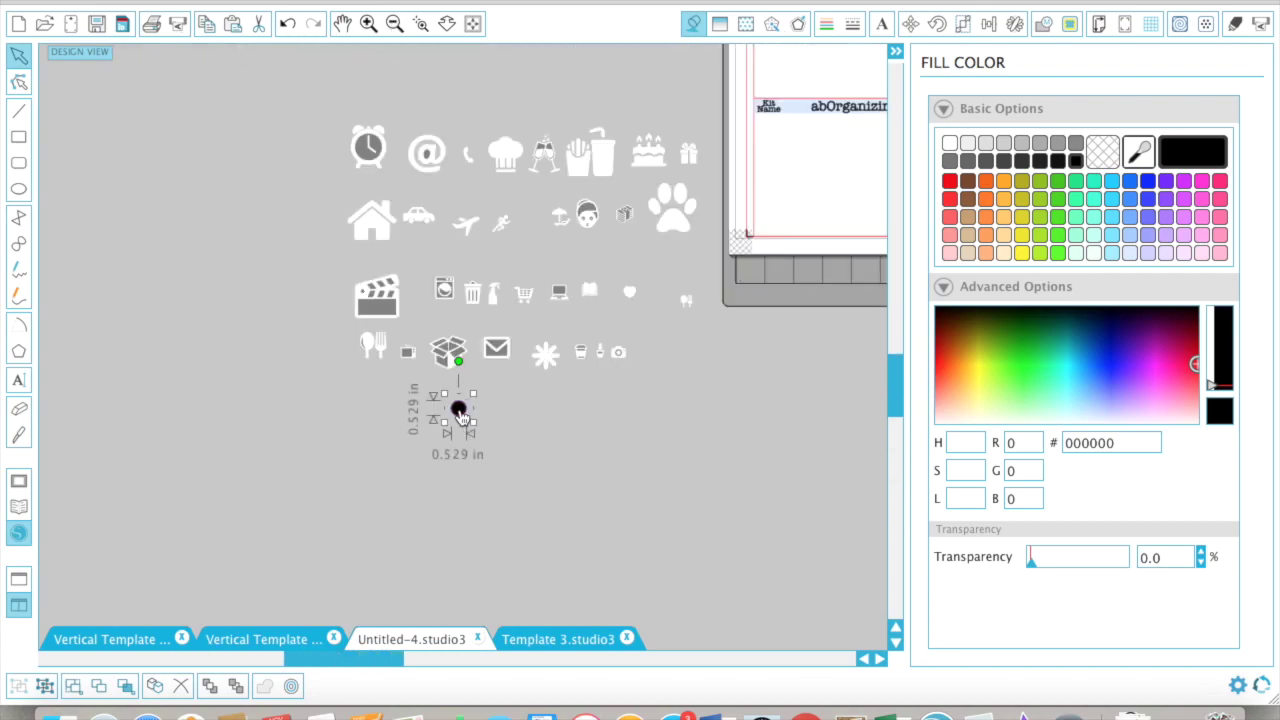
{"action": "left_click_drag", "start_coordinate": [330, 114], "coordinate": [676, 397]}
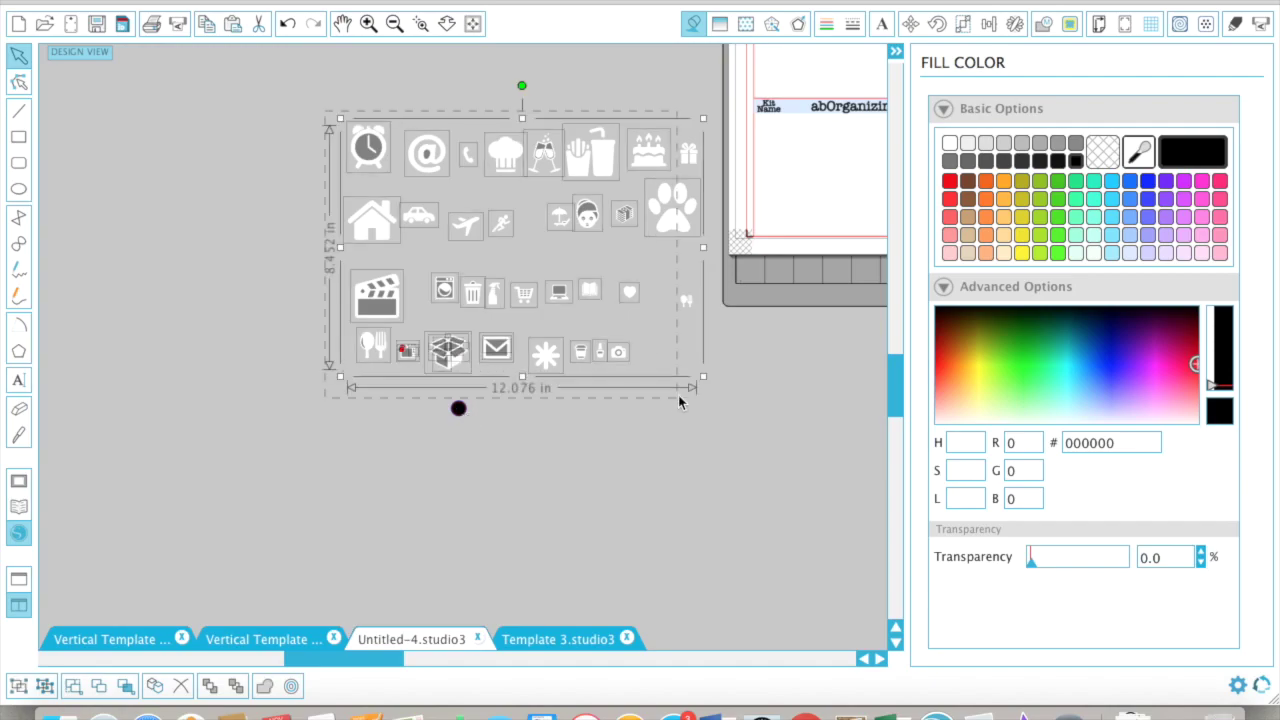
{"action": "left_click_drag", "start_coordinate": [458, 408], "coordinate": [371, 389]}
{"action": "left_click", "coordinate": [420, 23]}
{"action": "left_click_drag", "start_coordinate": [314, 255], "coordinate": [566, 433]}
{"action": "left_click", "coordinate": [270, 362]}
{"action": "left_click_drag", "start_coordinate": [322, 305], "coordinate": [240, 485]}
{"action": "left_click", "coordinate": [240, 485]}
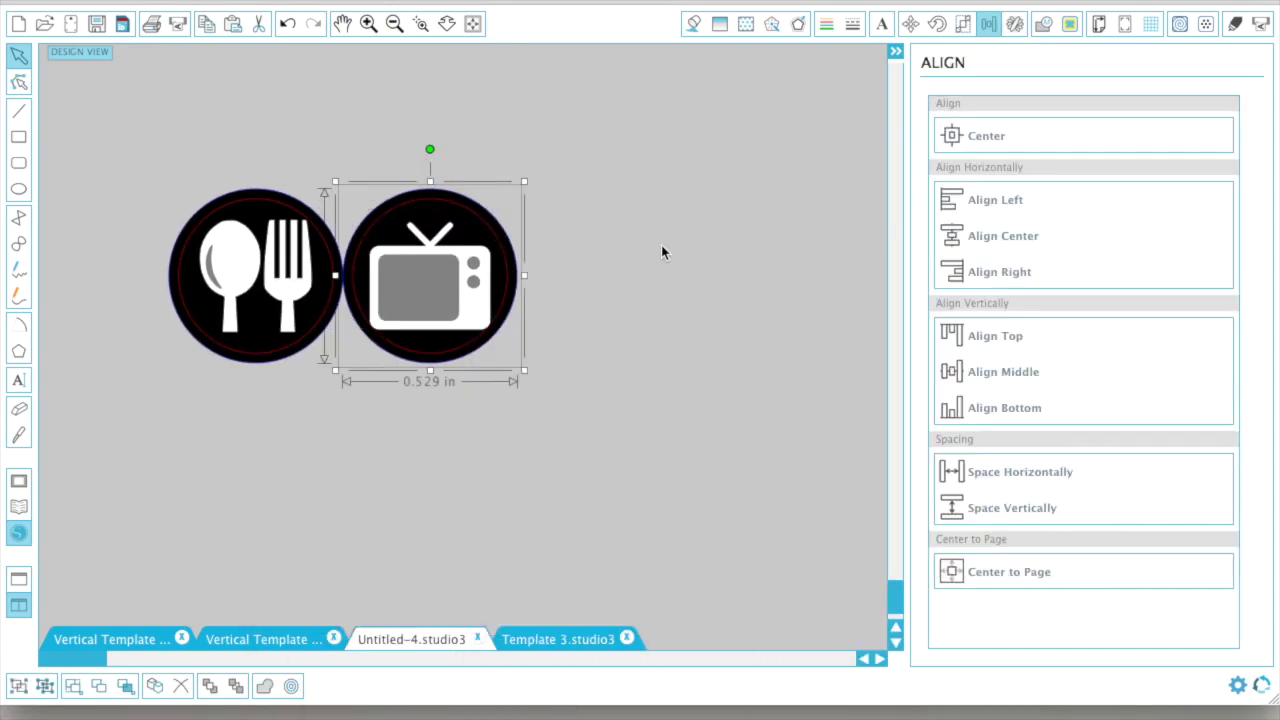
- Continue the circle row with the open box through camera icons and add a row above with the clapperboard through heart icons
{"action": "scroll", "coordinate": [661, 245], "scroll_direction": "up", "scroll_amount": 3}
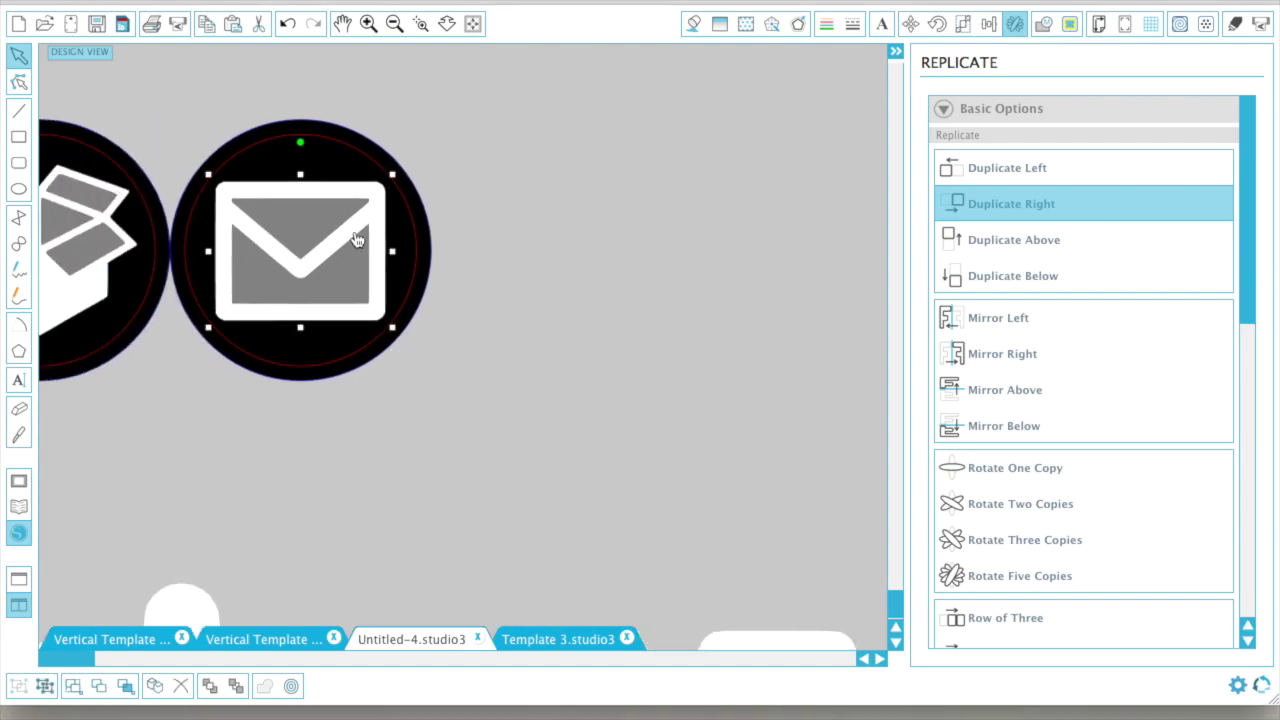
{"action": "left_click", "coordinate": [1022, 206]}
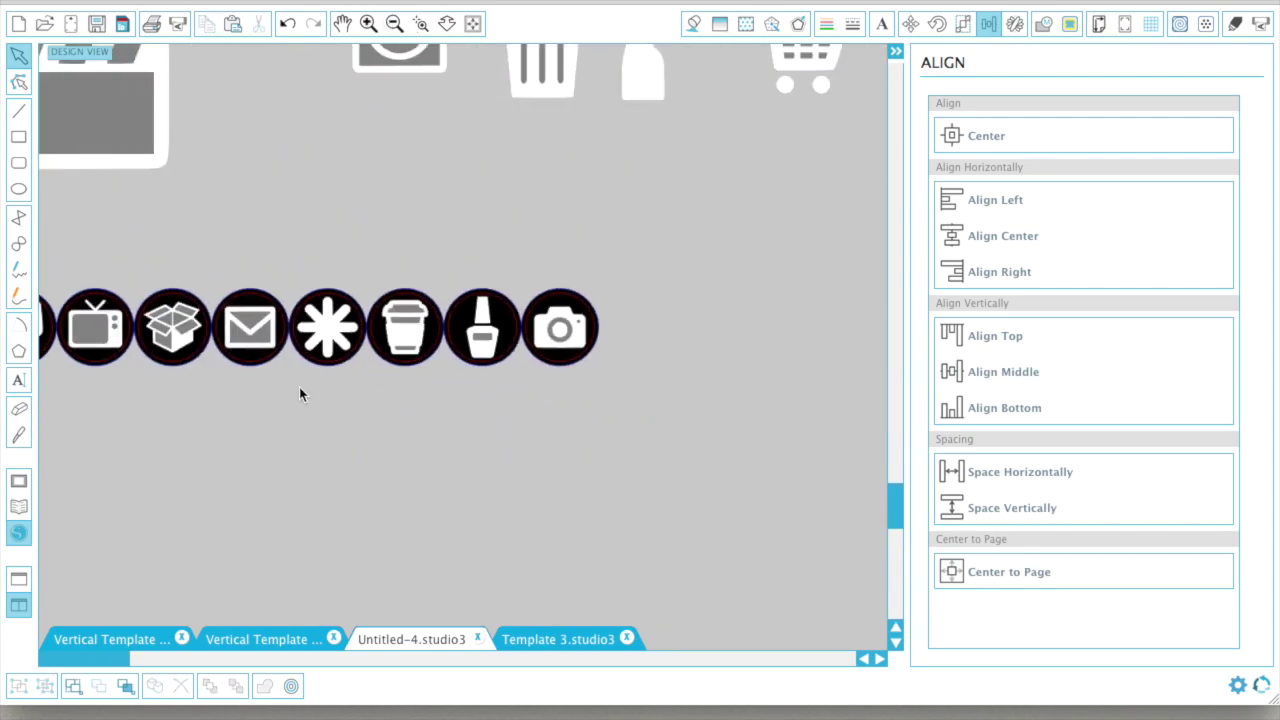
{"action": "right_click", "coordinate": [330, 330]}
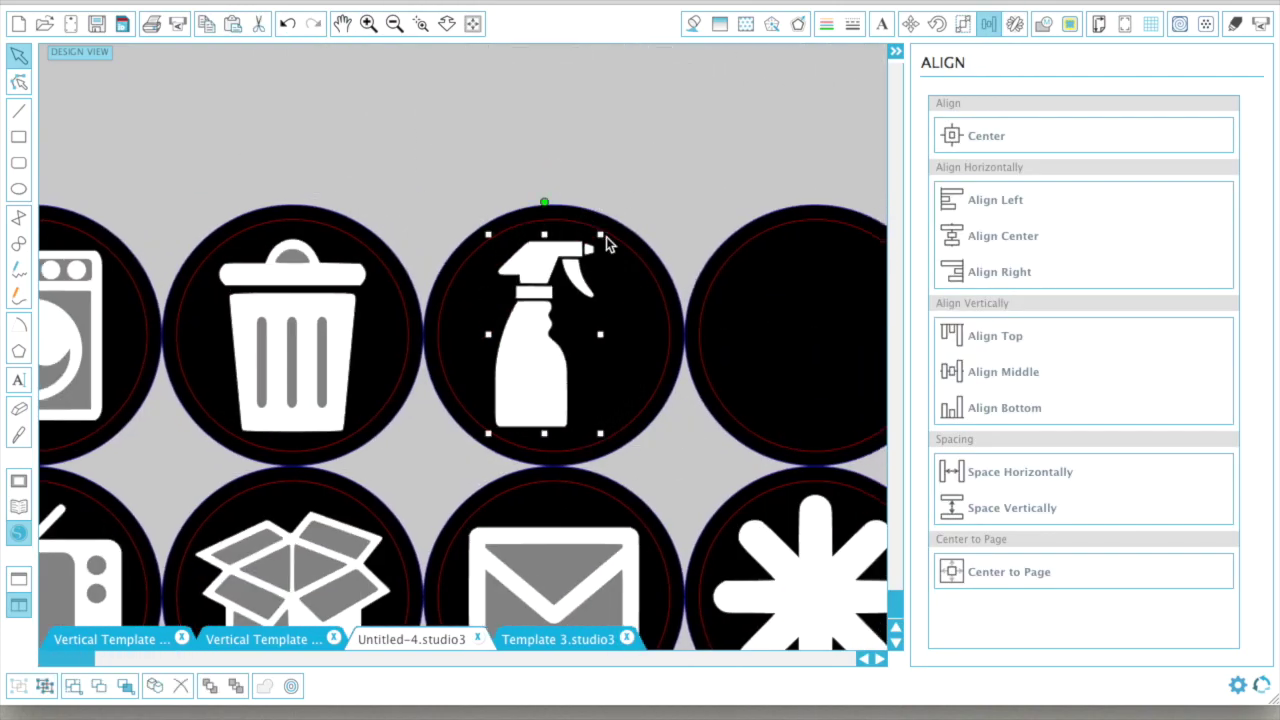
{"action": "left_click", "coordinate": [748, 126]}
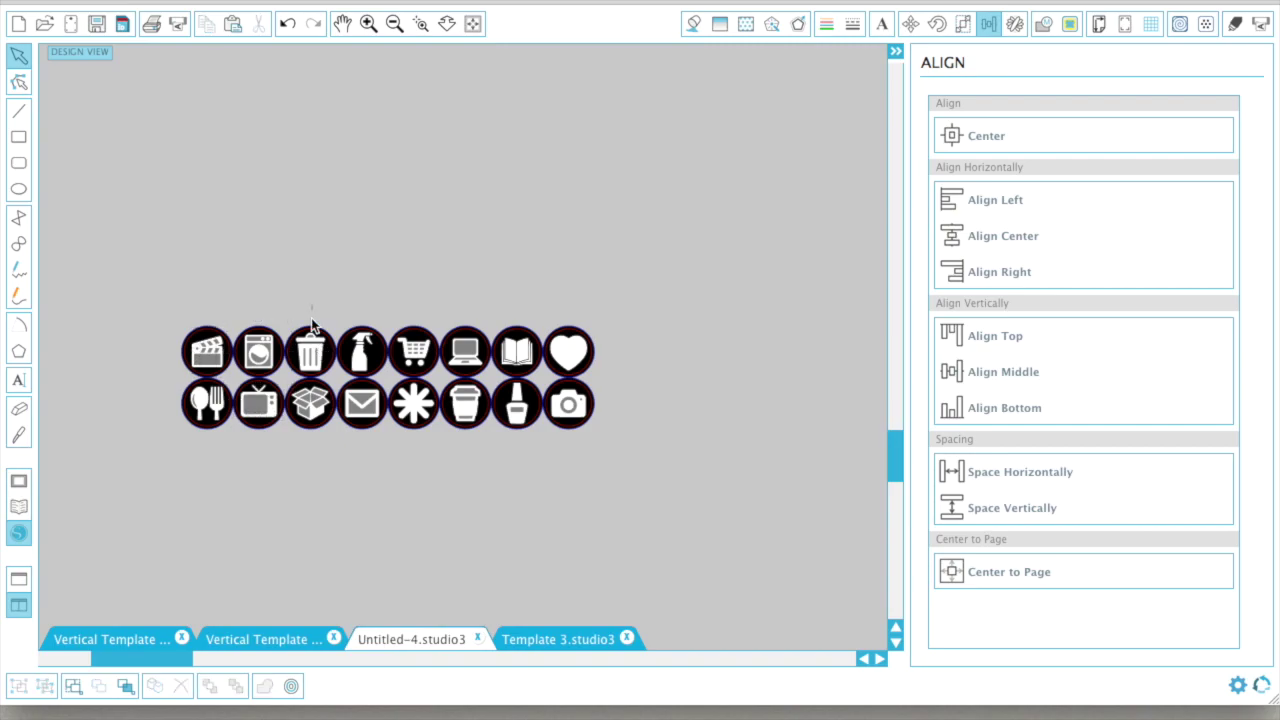
- Group the icons with their circles and build a third row above with the house through paw print icons
{"action": "key", "text": "ctrl+a"}
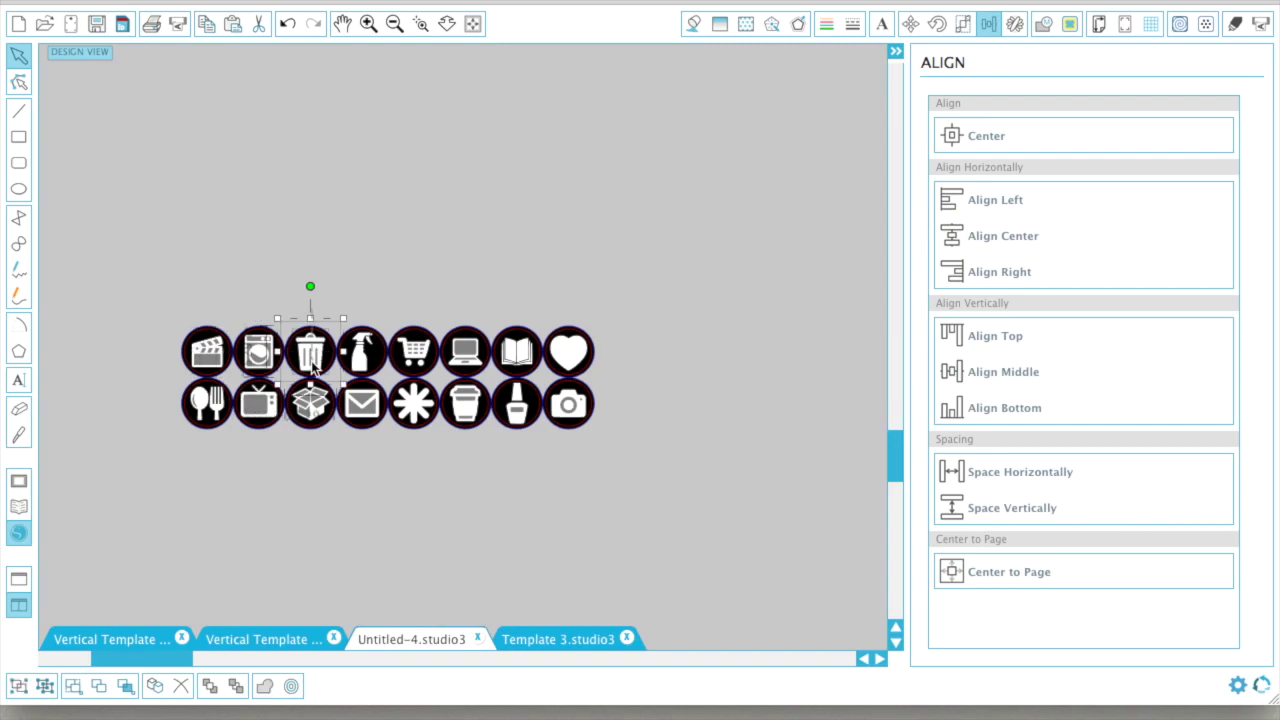
{"action": "right_click", "coordinate": [514, 271]}
{"action": "left_click", "coordinate": [614, 571]}
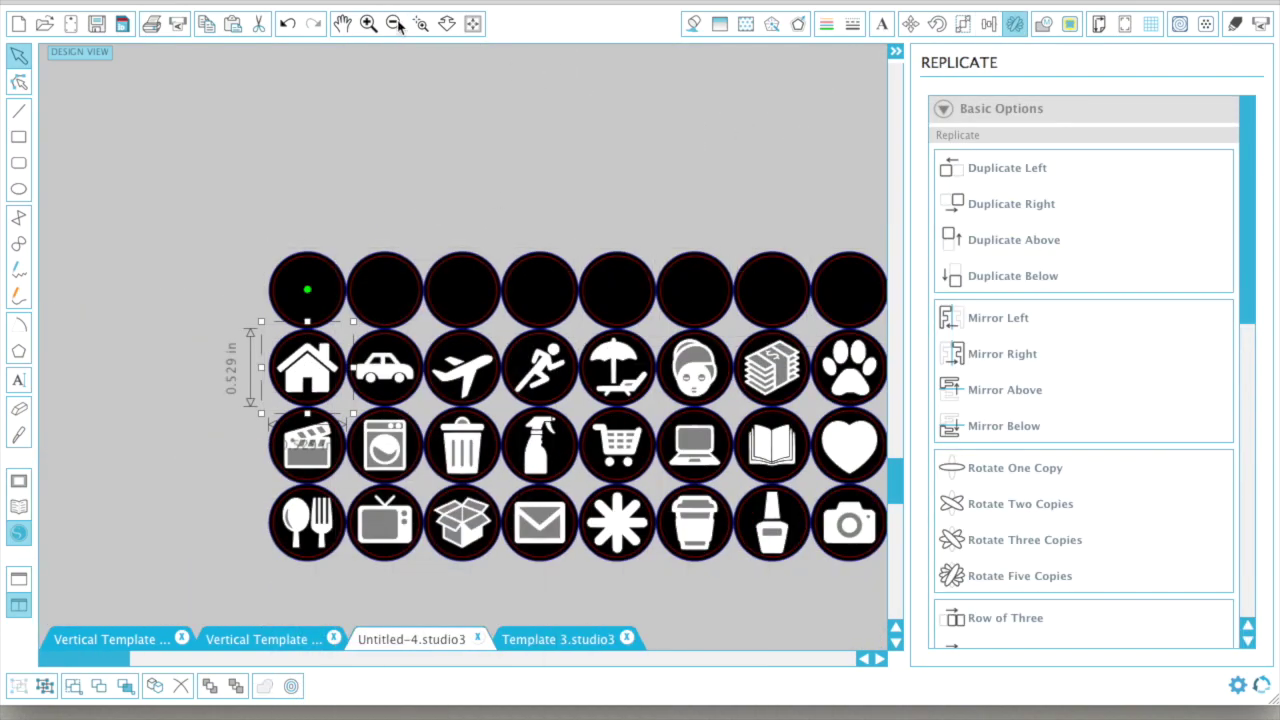
- Fill the top circle row with the alarm clock through gift icons, sized to fit and centered in their circles
{"action": "left_click", "coordinate": [394, 23]}
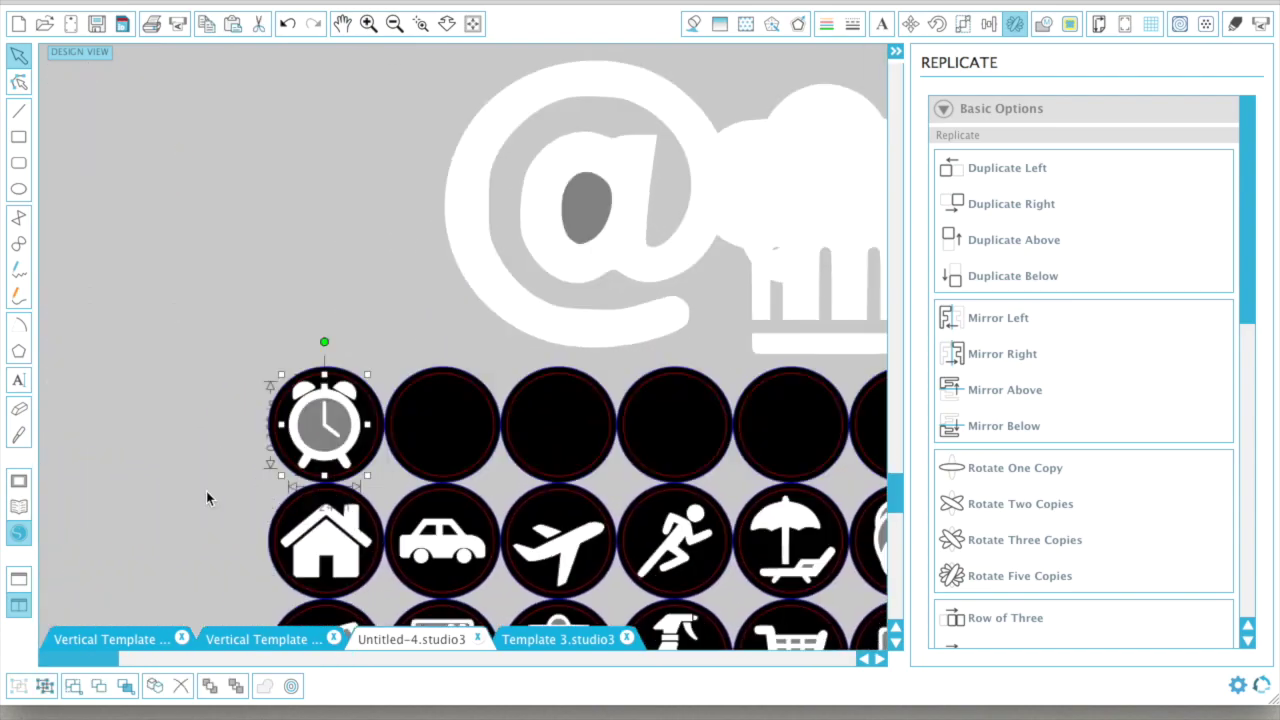
{"action": "left_click", "coordinate": [368, 23]}
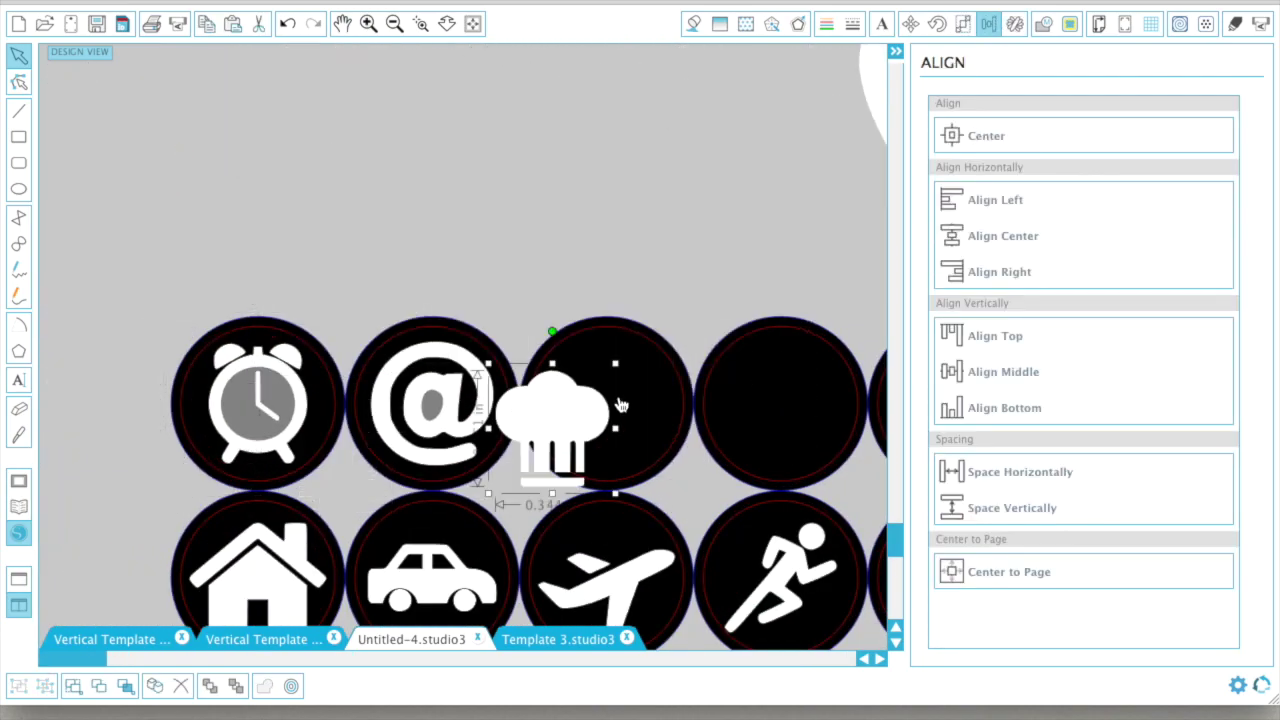
{"action": "left_click", "coordinate": [995, 135]}
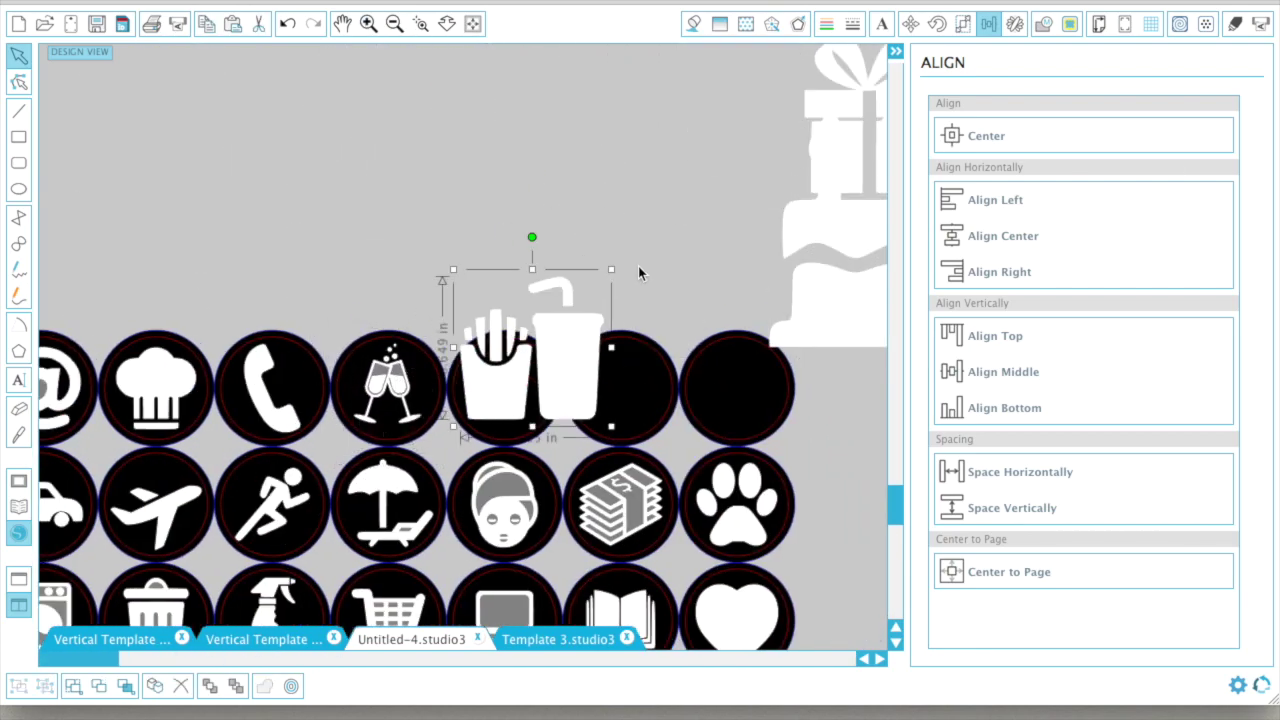
{"action": "left_click_drag", "start_coordinate": [640, 271], "coordinate": [547, 343]}
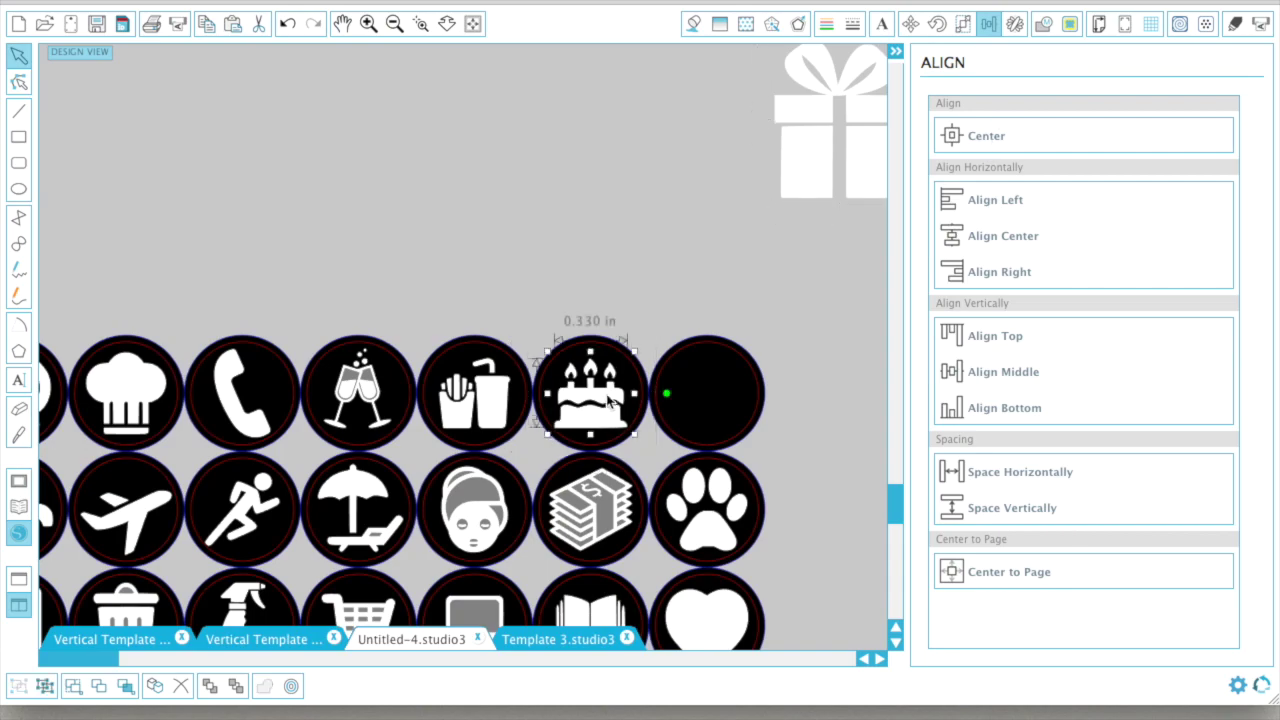
{"action": "left_click_drag", "start_coordinate": [845, 125], "coordinate": [668, 341]}
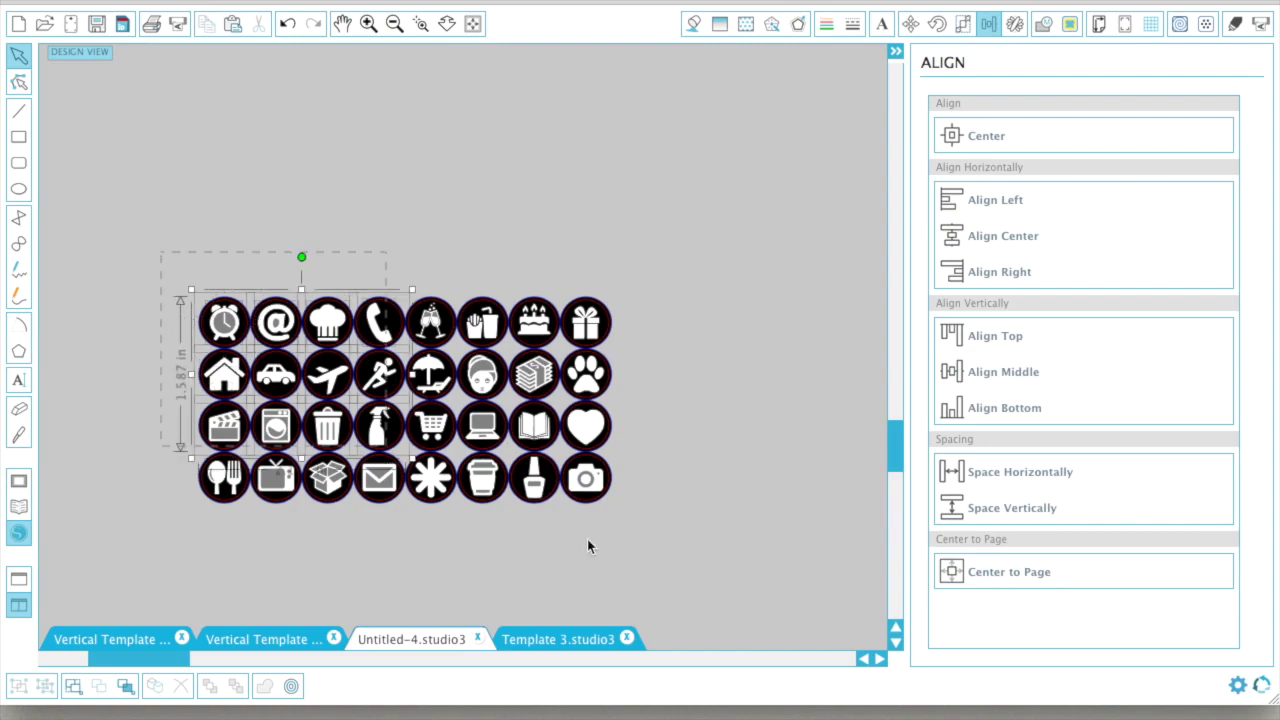
{"action": "key", "text": "super+a"}
{"action": "right_click", "coordinate": [497, 424]}
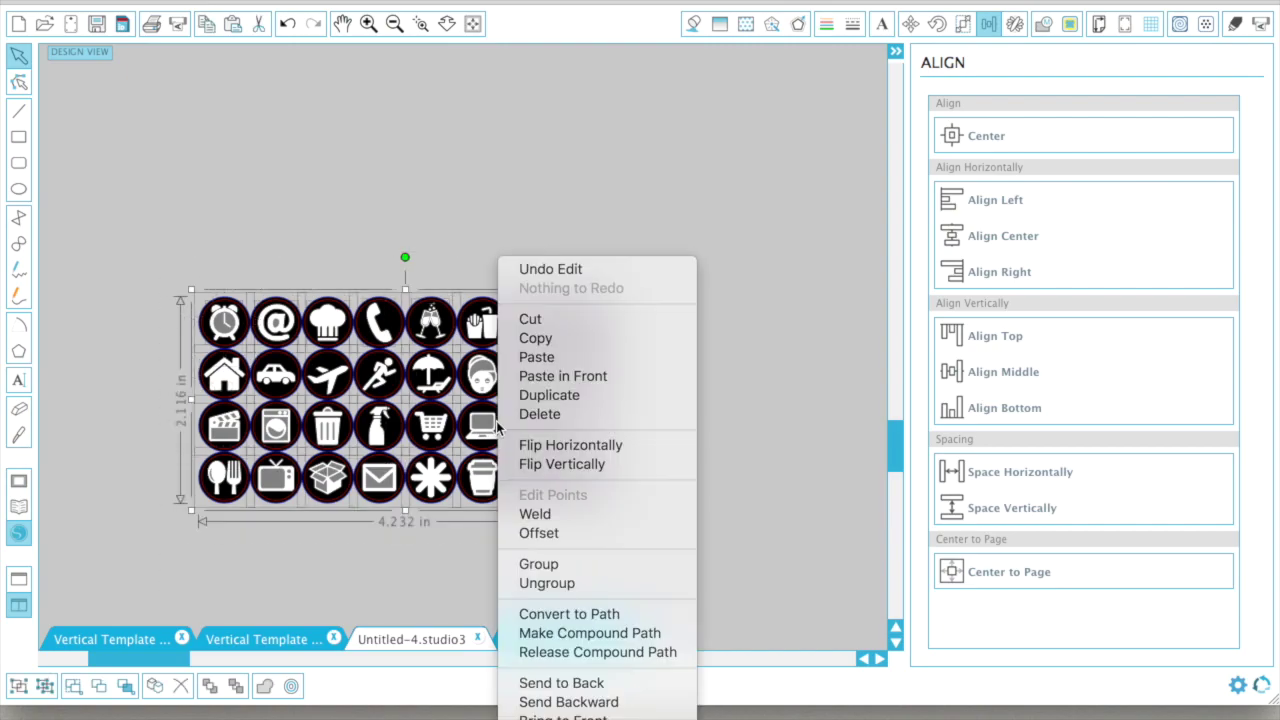
{"action": "left_click", "coordinate": [562, 567]}
{"action": "left_click", "coordinate": [195, 245]}
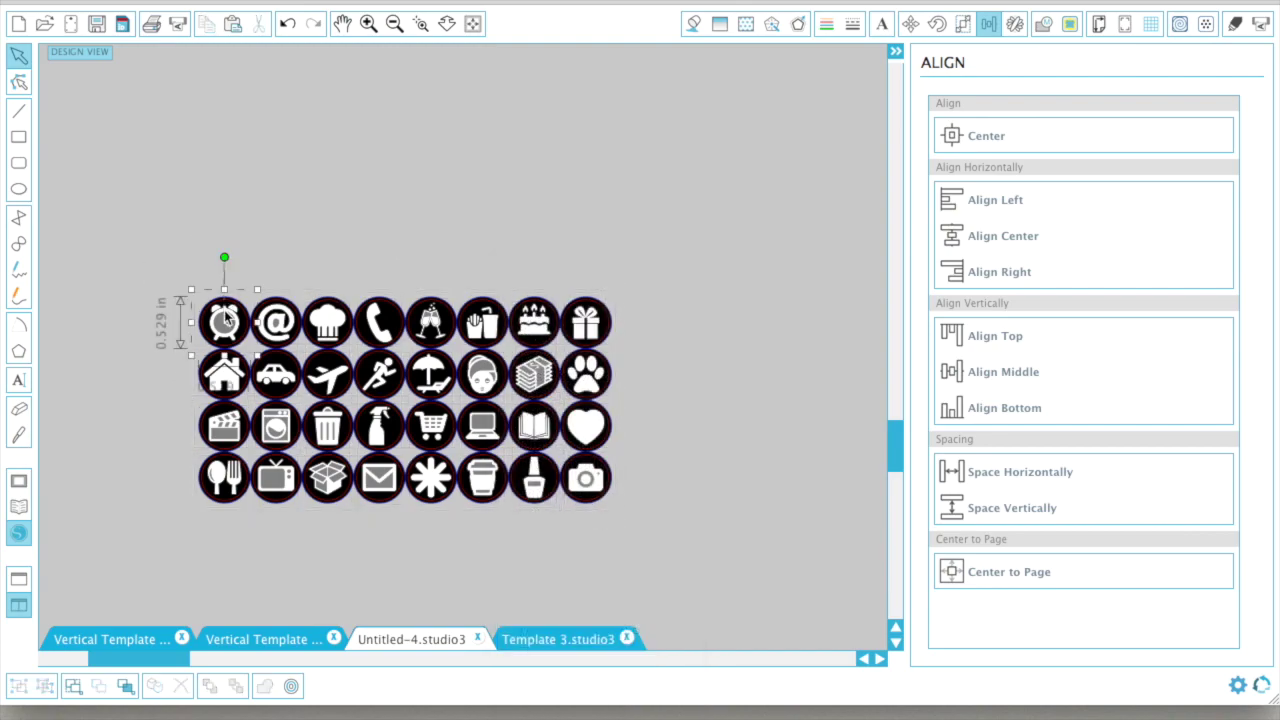
- Group the alarm clock, @ sign, chef hat and phone icons in the top row each with its own circle
{"action": "right_click", "coordinate": [219, 269]}
{"action": "left_click", "coordinate": [283, 565]}
{"action": "left_click", "coordinate": [280, 326]}
{"action": "right_click", "coordinate": [280, 330]}
{"action": "left_click", "coordinate": [367, 566]}
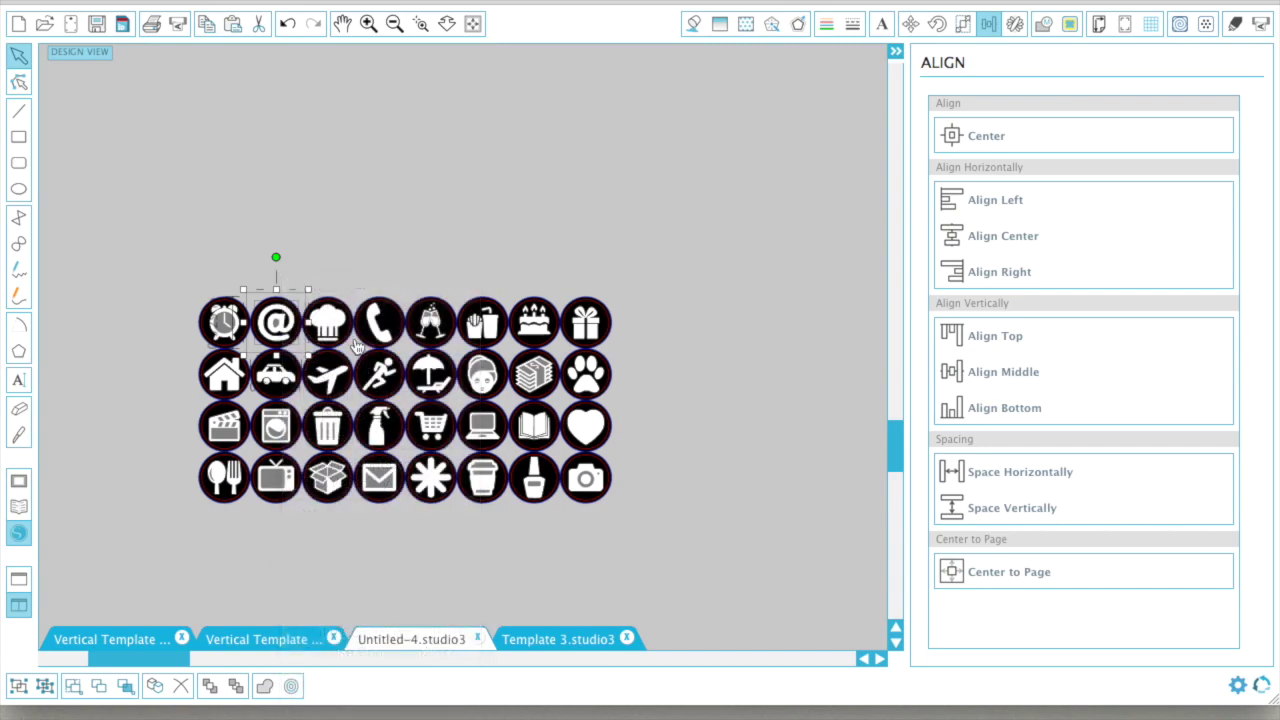
{"action": "left_click", "coordinate": [335, 325]}
{"action": "right_click", "coordinate": [322, 258]}
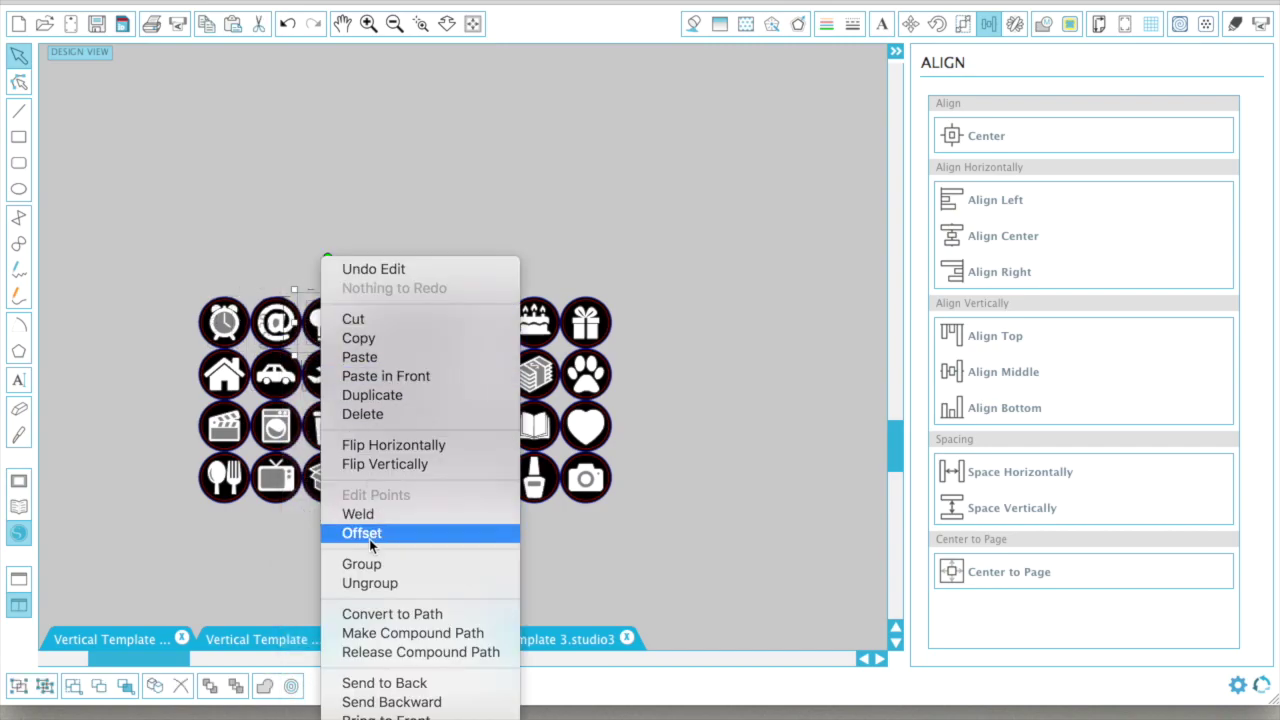
{"action": "left_click", "coordinate": [363, 566]}
{"action": "left_click", "coordinate": [378, 345]}
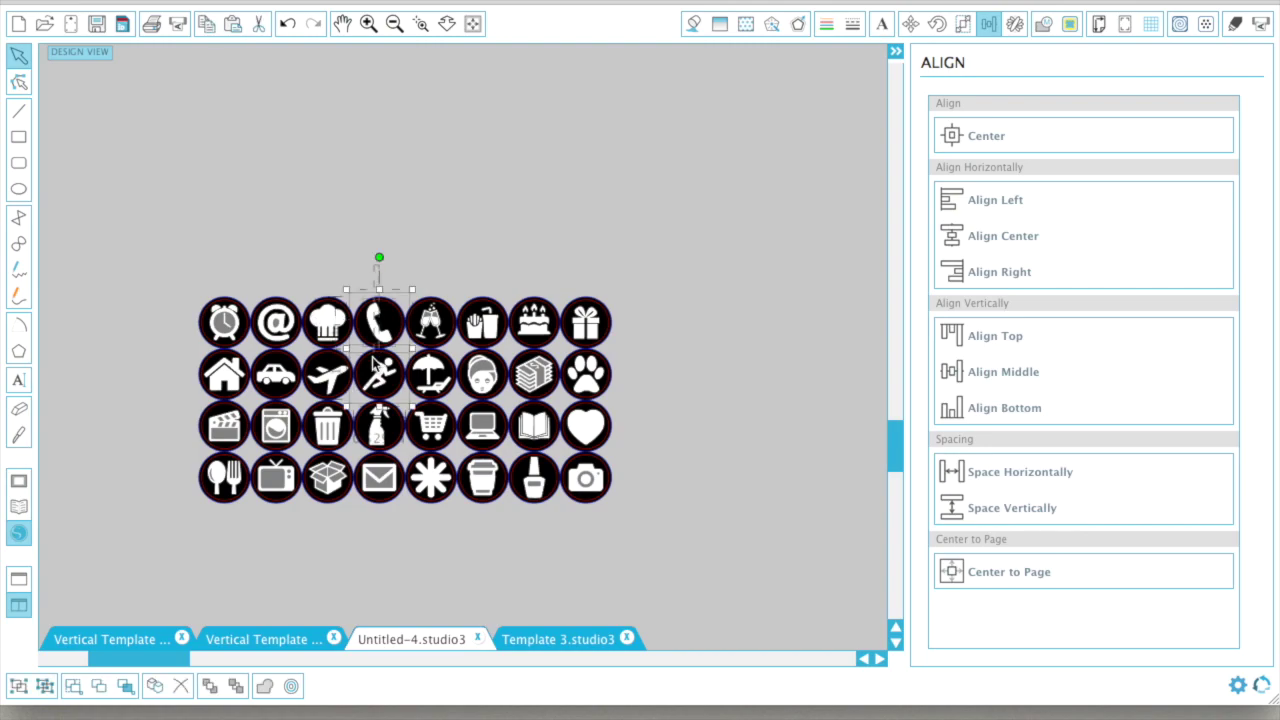
{"action": "right_click", "coordinate": [378, 345]}
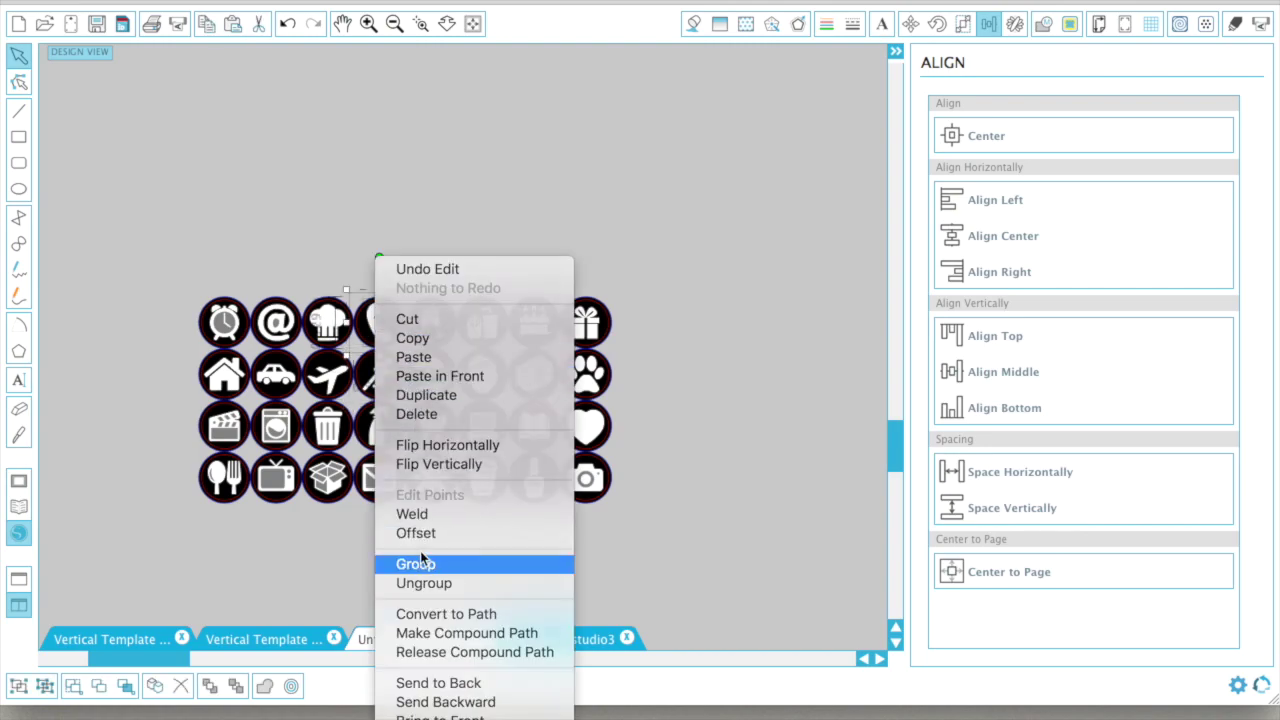
{"action": "left_click", "coordinate": [422, 566]}
- Group the champagne glasses, fast food, cake and gift icons in the top row each with its own circle
{"action": "left_click", "coordinate": [432, 312]}
{"action": "right_click", "coordinate": [434, 330]}
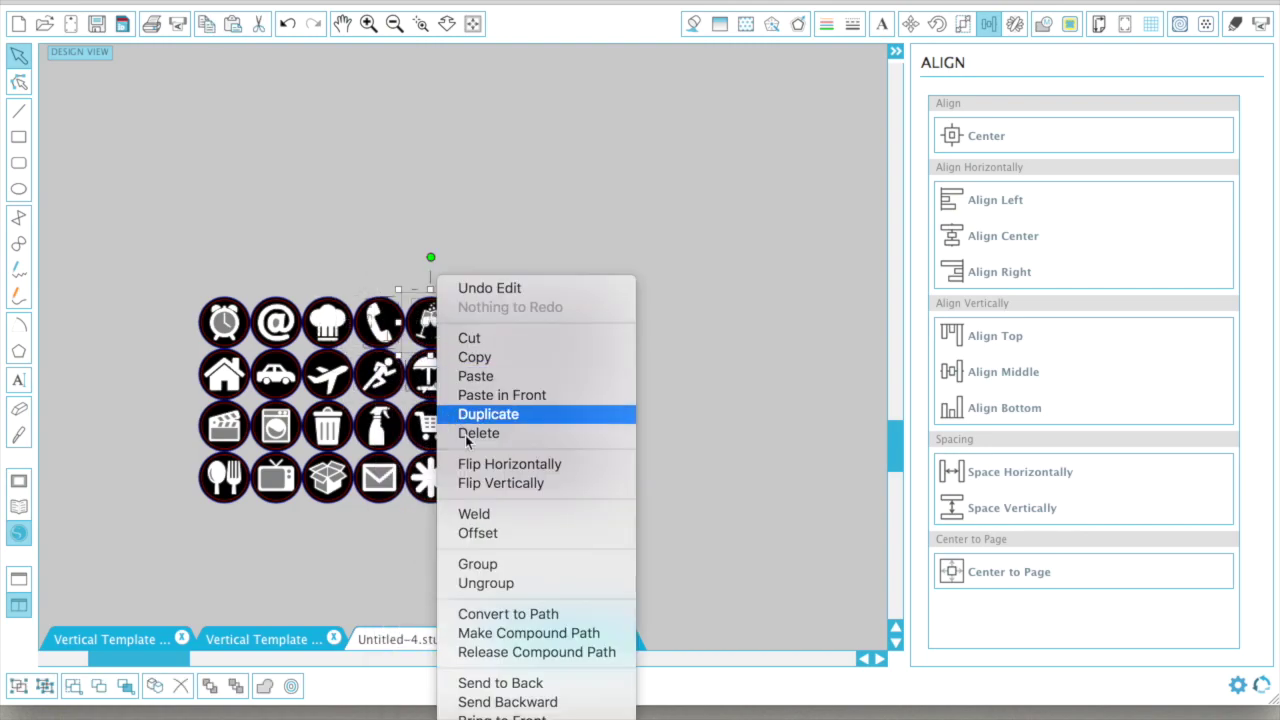
{"action": "left_click", "coordinate": [470, 565]}
{"action": "left_click", "coordinate": [484, 320]}
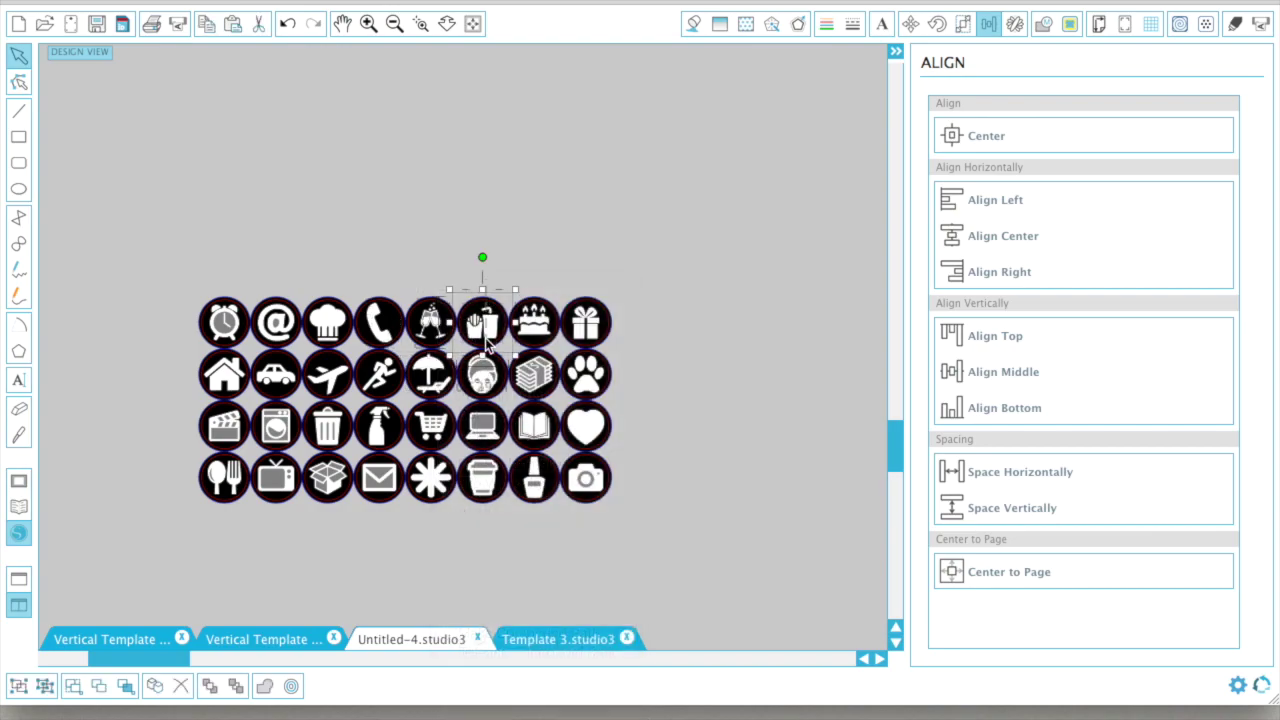
{"action": "right_click", "coordinate": [486, 262]}
{"action": "left_click", "coordinate": [560, 568]}
{"action": "left_click", "coordinate": [534, 322]}
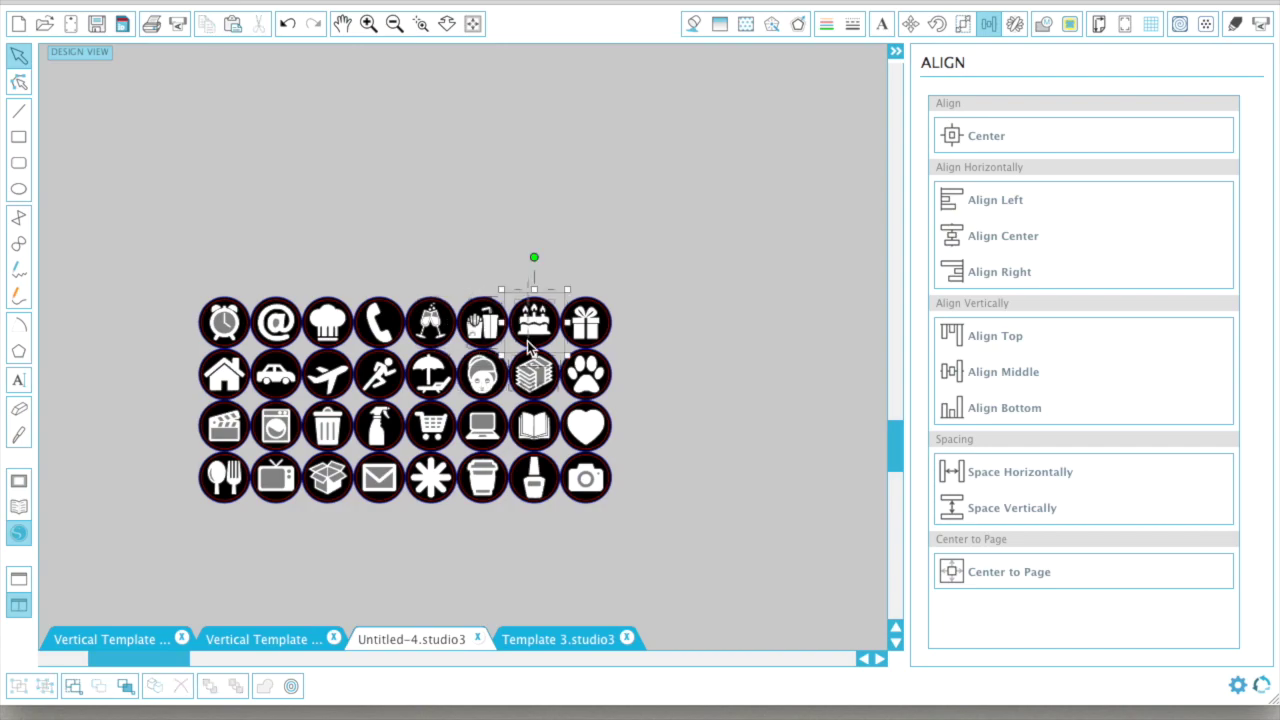
{"action": "right_click", "coordinate": [528, 344]}
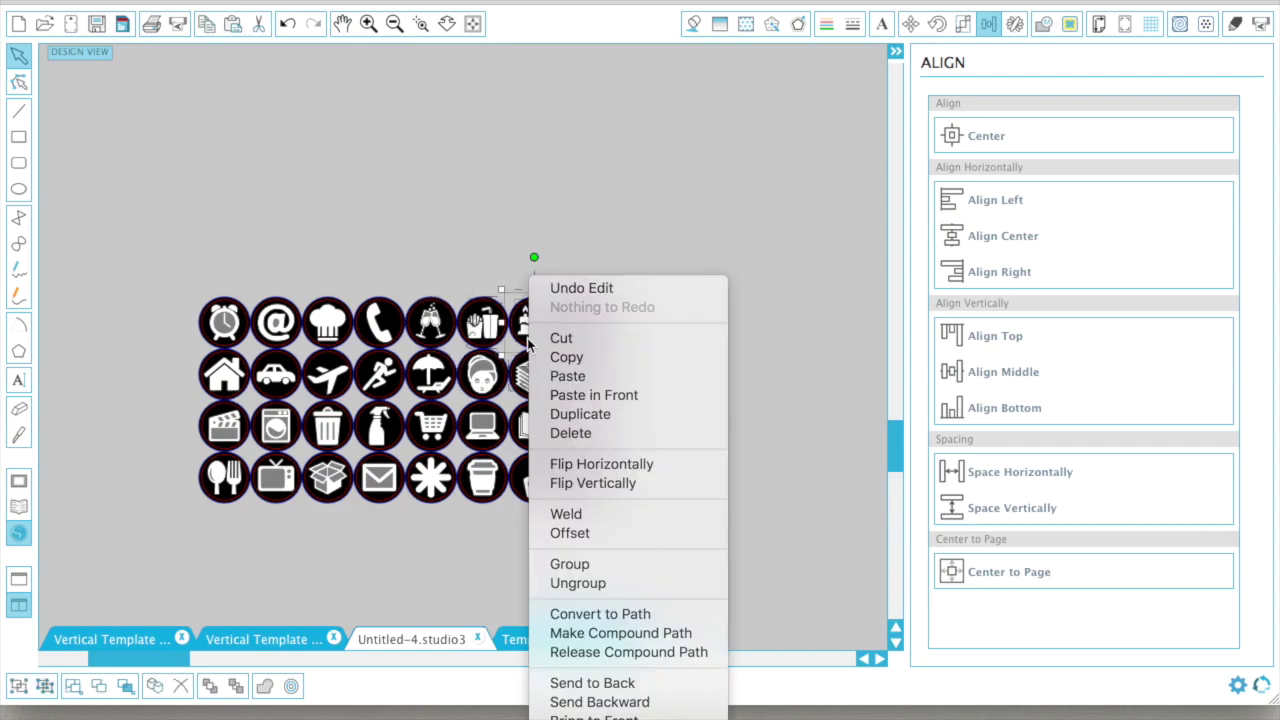
{"action": "left_click", "coordinate": [600, 564]}
{"action": "left_click", "coordinate": [586, 322]}
{"action": "right_click", "coordinate": [586, 324]}
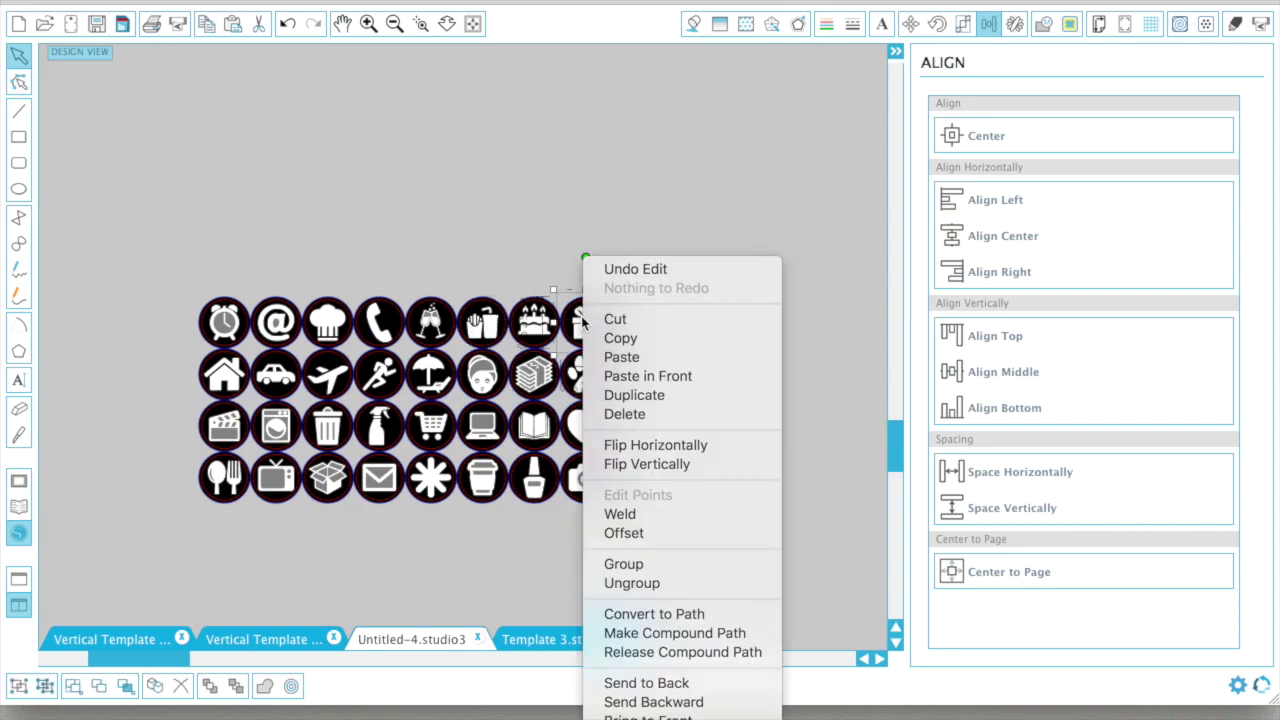
{"action": "left_click", "coordinate": [630, 564]}
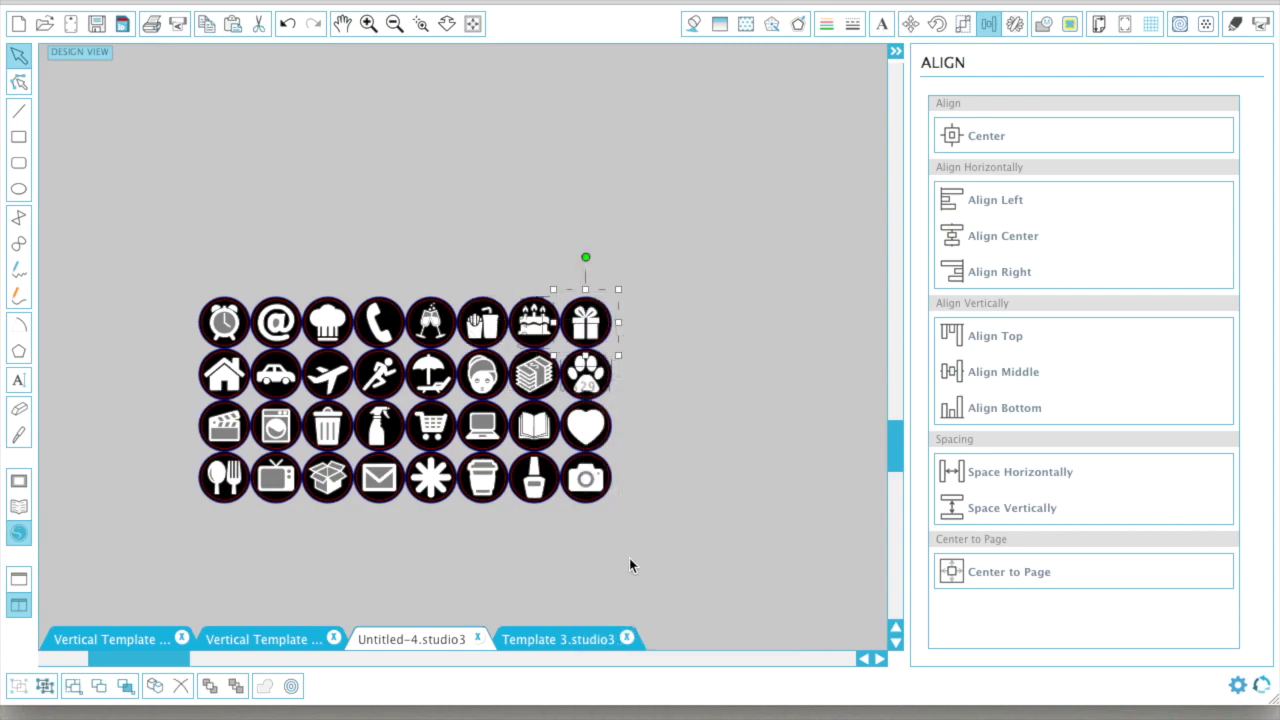
- Group all four rows of icon stickers into one block
{"action": "left_click_drag", "start_coordinate": [151, 276], "coordinate": [626, 349]}
{"action": "right_click", "coordinate": [555, 345]}
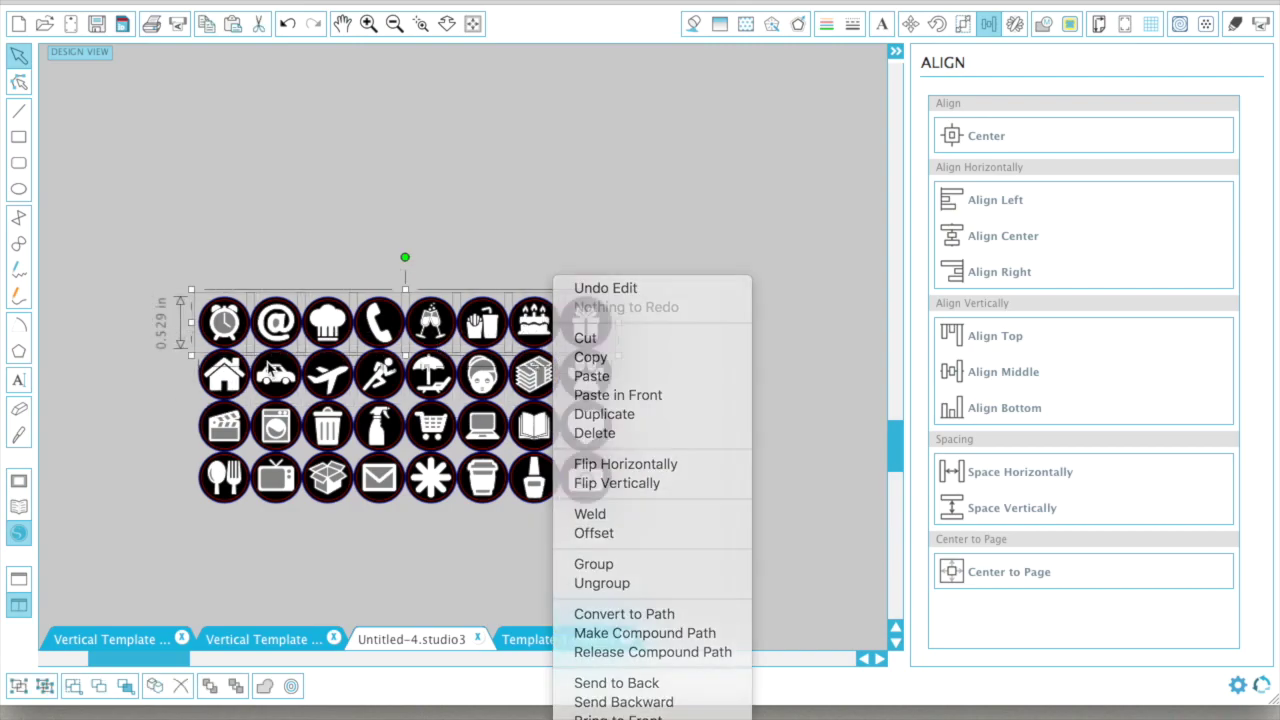
{"action": "left_click", "coordinate": [157, 262]}
{"action": "left_click_drag", "start_coordinate": [157, 262], "coordinate": [594, 563]}
{"action": "right_click", "coordinate": [566, 480]}
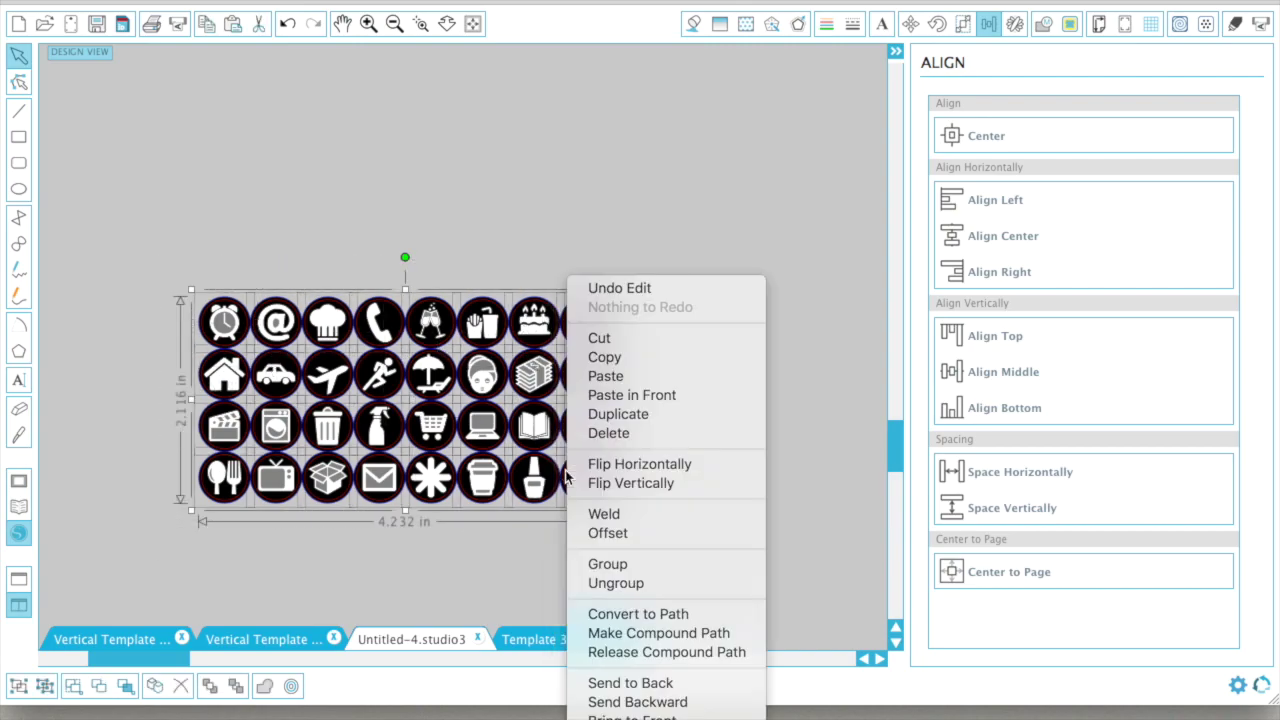
{"action": "left_click", "coordinate": [654, 565]}
- Move the icon sticker block onto the page, directly below the upper abOrganizing header
{"action": "left_click", "coordinate": [394, 23]}
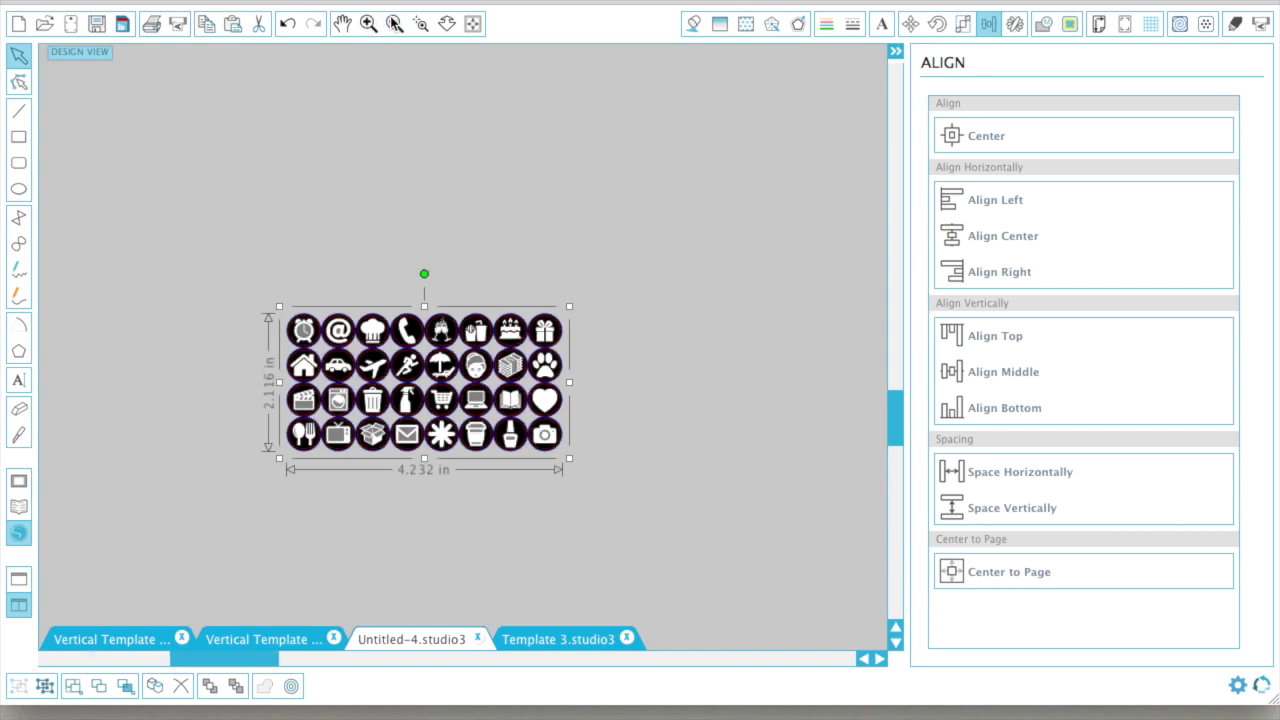
{"action": "left_click", "coordinate": [394, 23]}
{"action": "left_click_drag", "start_coordinate": [452, 328], "coordinate": [567, 162]}
{"action": "scroll", "coordinate": [551, 178], "scroll_direction": "up", "scroll_amount": 3}
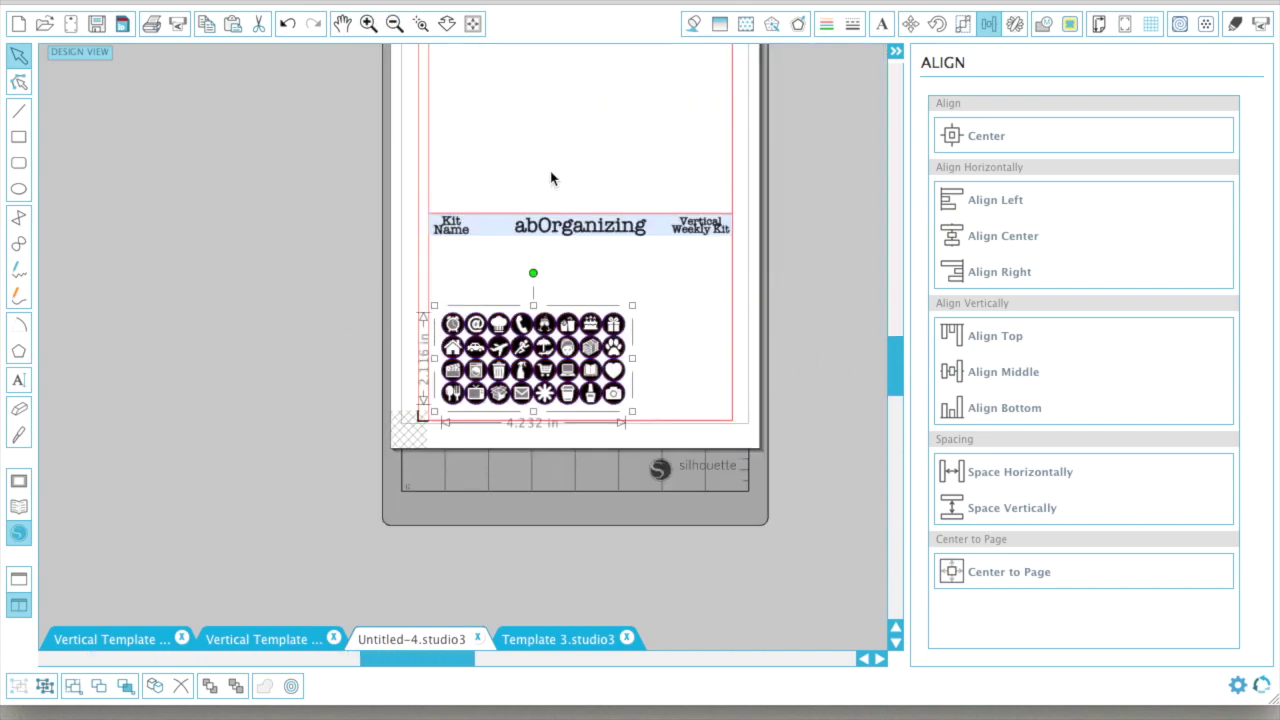
{"action": "left_click_drag", "start_coordinate": [556, 355], "coordinate": [556, 135]}
{"action": "scroll", "coordinate": [548, 290], "scroll_direction": "up", "scroll_amount": 3}
{"action": "left_click_drag", "start_coordinate": [545, 288], "coordinate": [536, 230]}
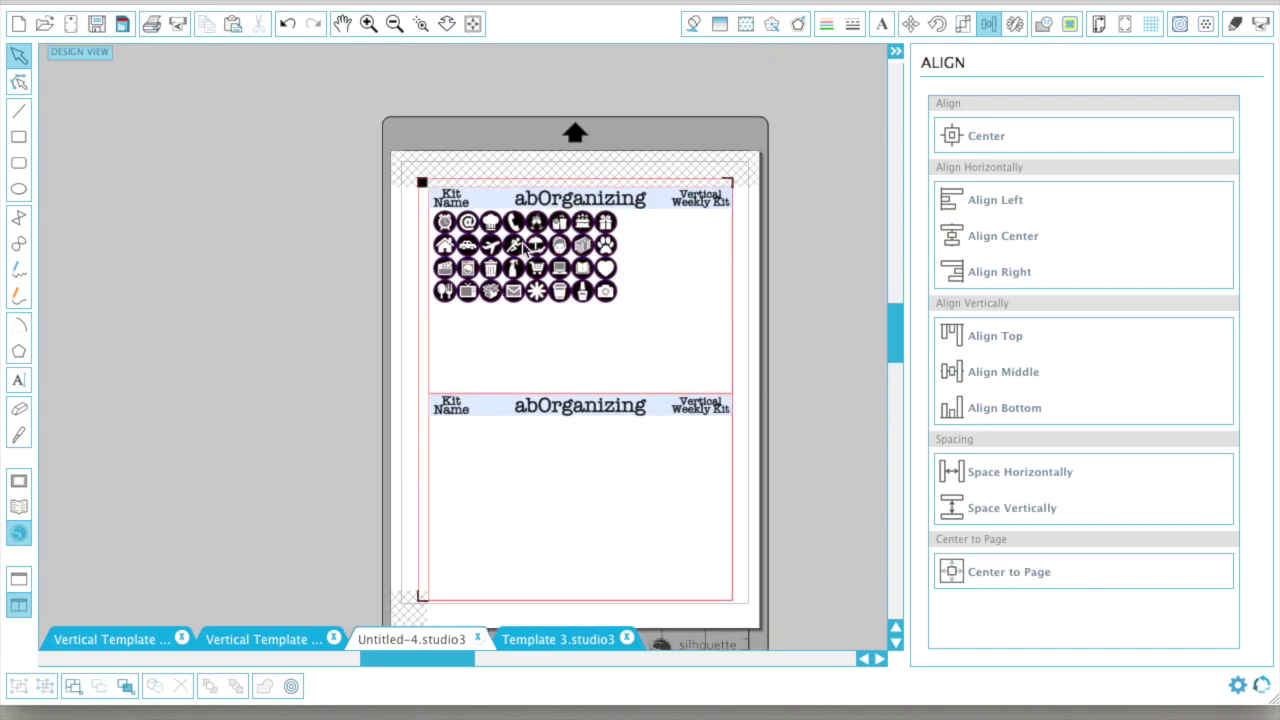
- Make a copy of the icon sticker block and place it in the empty area left of the page
{"action": "scroll", "coordinate": [530, 240], "scroll_direction": "right", "scroll_amount": 1}
{"action": "left_click", "coordinate": [368, 23]}
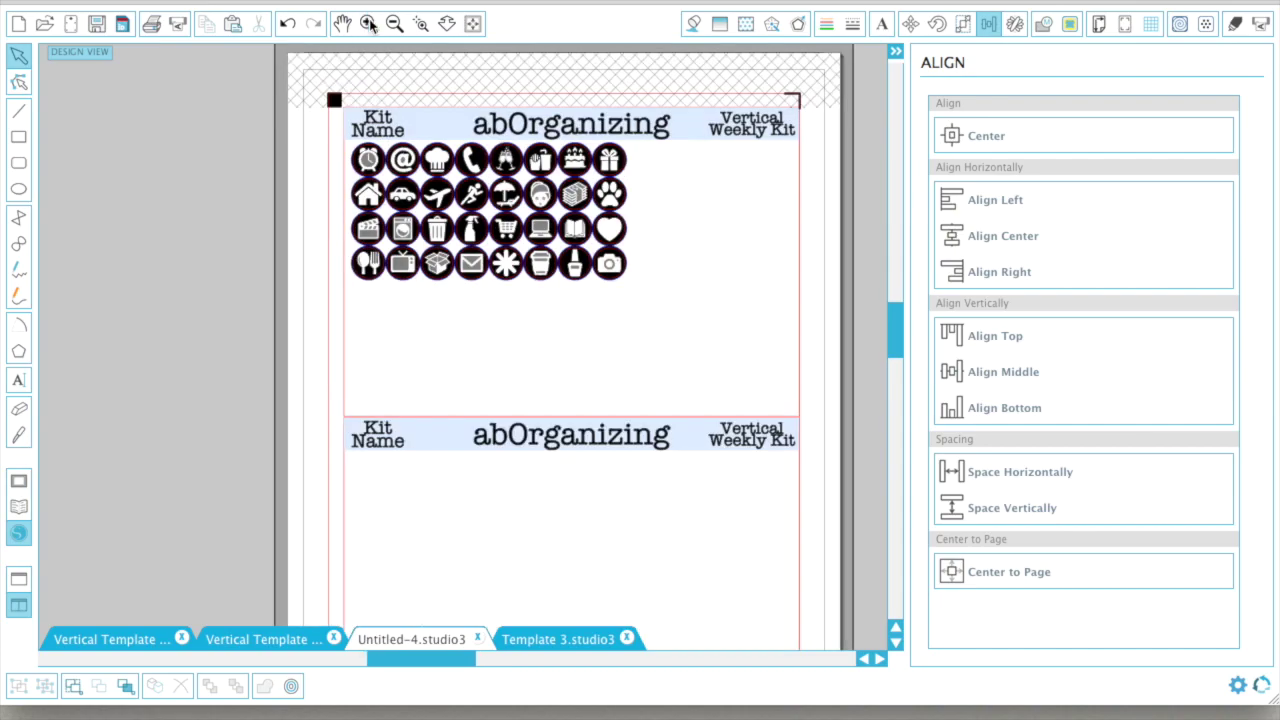
{"action": "scroll", "coordinate": [477, 385], "scroll_direction": "up", "scroll_amount": 1}
{"action": "scroll", "coordinate": [477, 385], "scroll_direction": "right", "scroll_amount": 2}
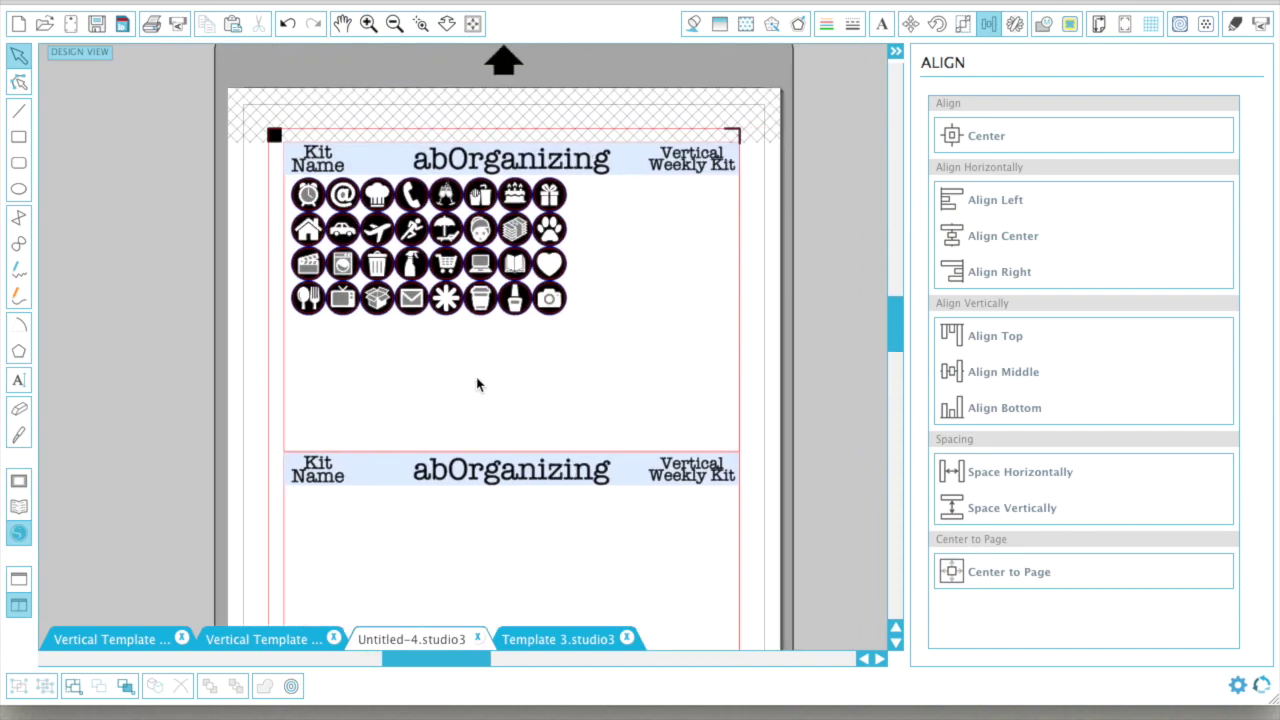
{"action": "left_click", "coordinate": [493, 292]}
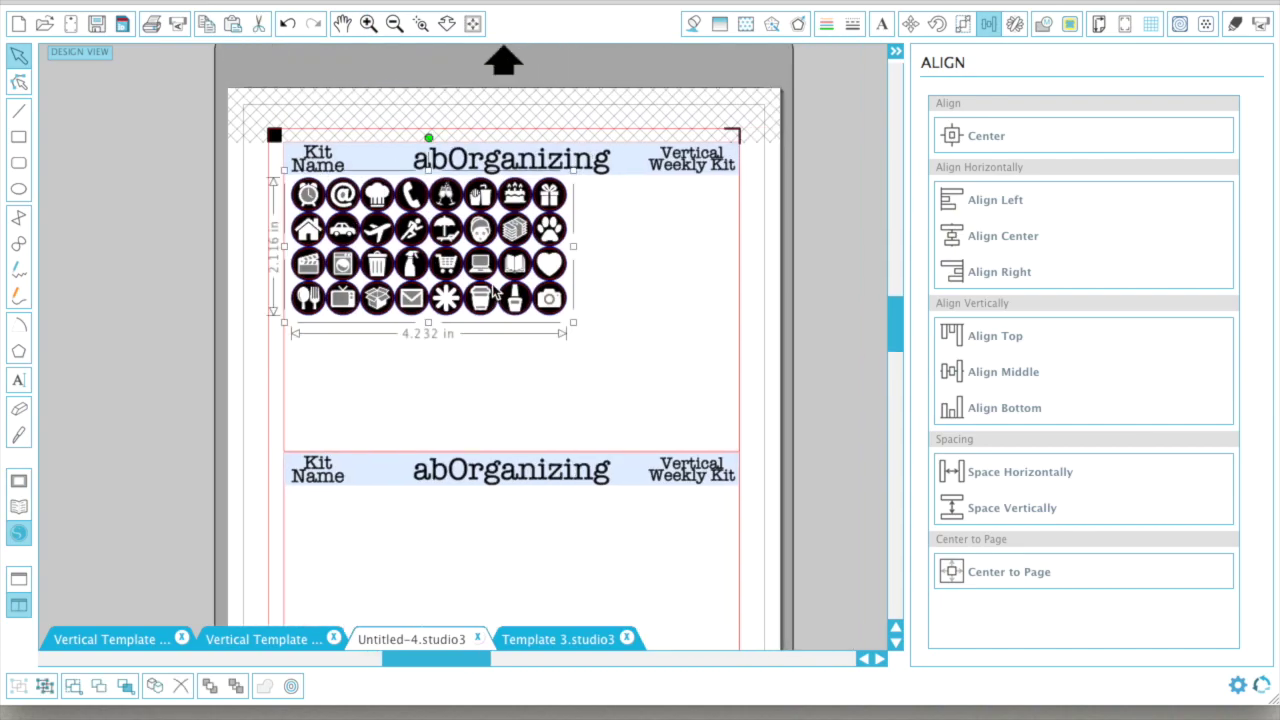
{"action": "key", "text": "ctrl+v"}
{"action": "left_click_drag", "start_coordinate": [490, 305], "coordinate": [3, 363]}
{"action": "scroll", "coordinate": [262, 362], "scroll_direction": "left", "scroll_amount": 7}
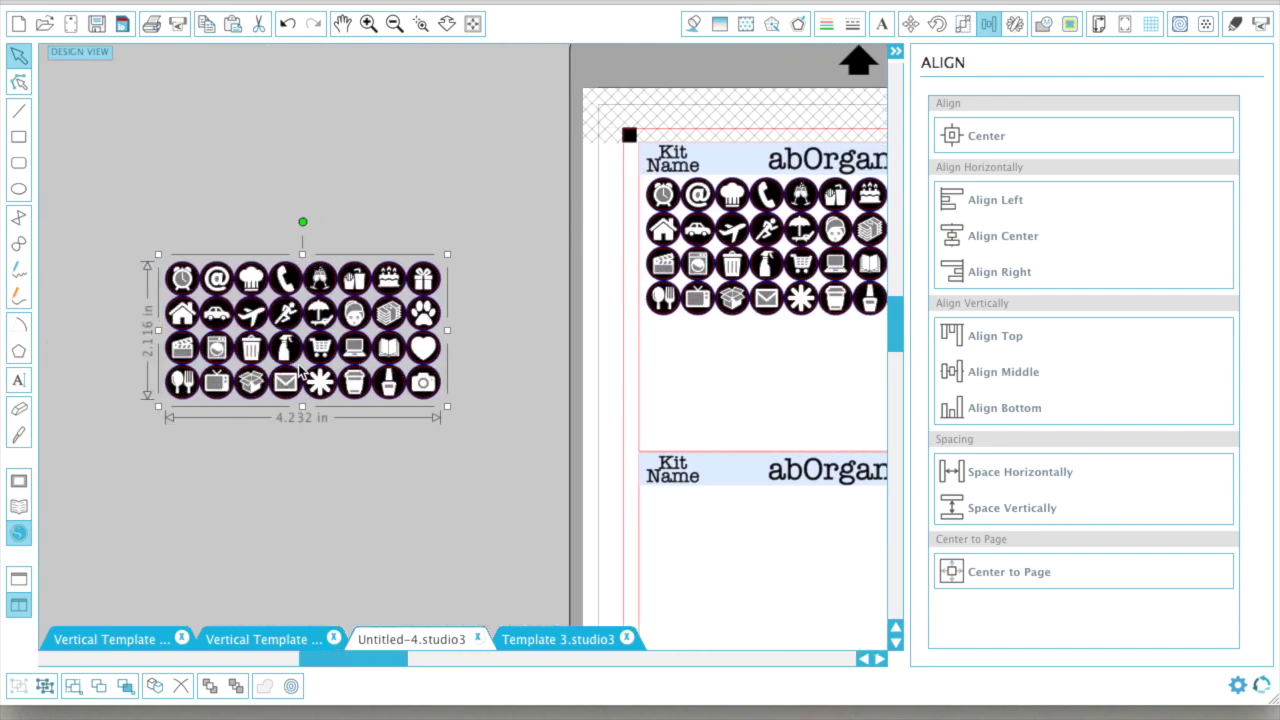
- Ungroup the copied icon sticker block beside the page
{"action": "right_click", "coordinate": [268, 366]}
{"action": "left_click", "coordinate": [392, 584]}
{"action": "left_click", "coordinate": [355, 511]}
- Draw a circle about 0.57 in across below the copied stickers and set its line color to red F40000
{"action": "scroll", "coordinate": [355, 511], "scroll_direction": "left", "scroll_amount": 5}
{"action": "left_click", "coordinate": [369, 23]}
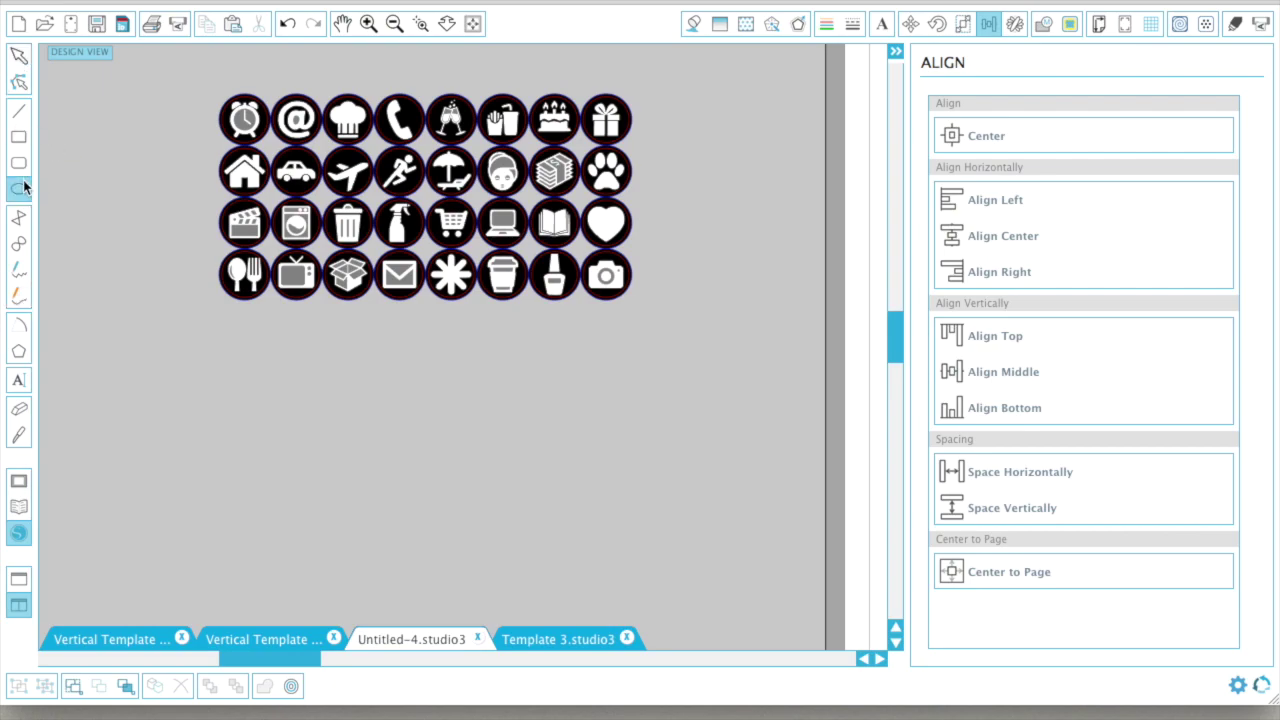
{"action": "left_click_drag", "start_coordinate": [199, 394], "coordinate": [254, 441]}
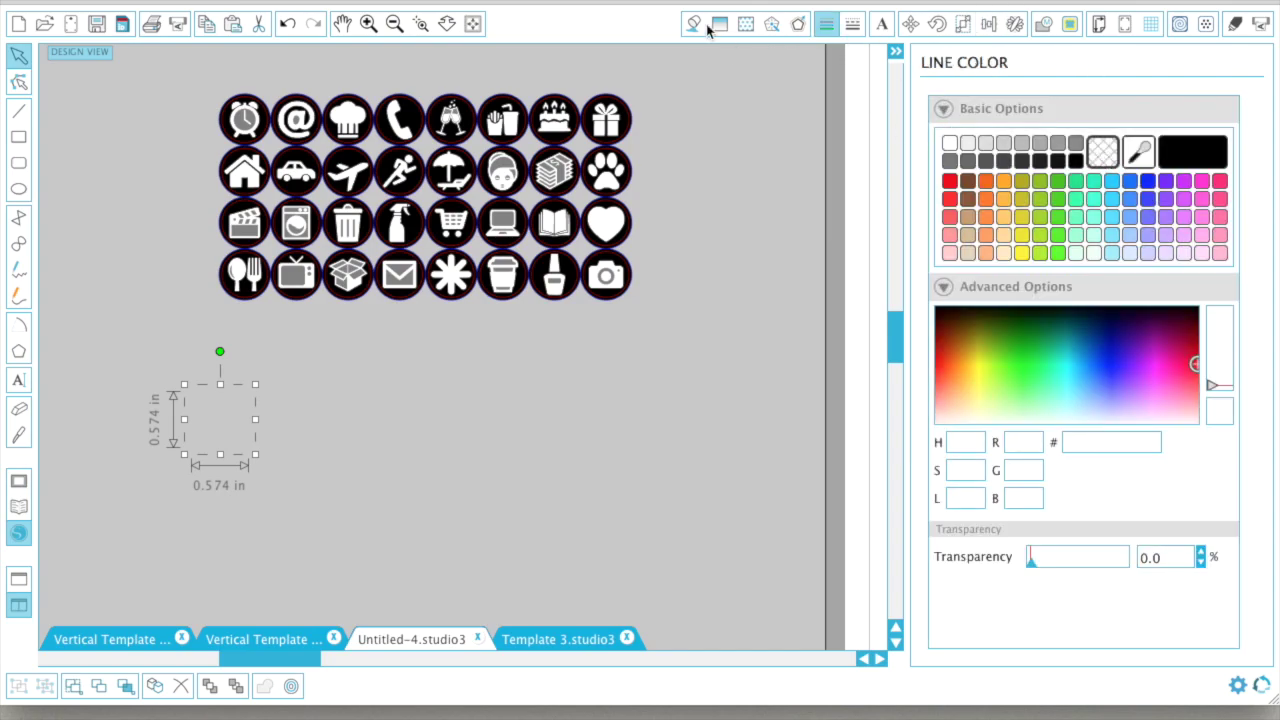
{"action": "left_click", "coordinate": [850, 24]}
{"action": "left_click", "coordinate": [826, 24]}
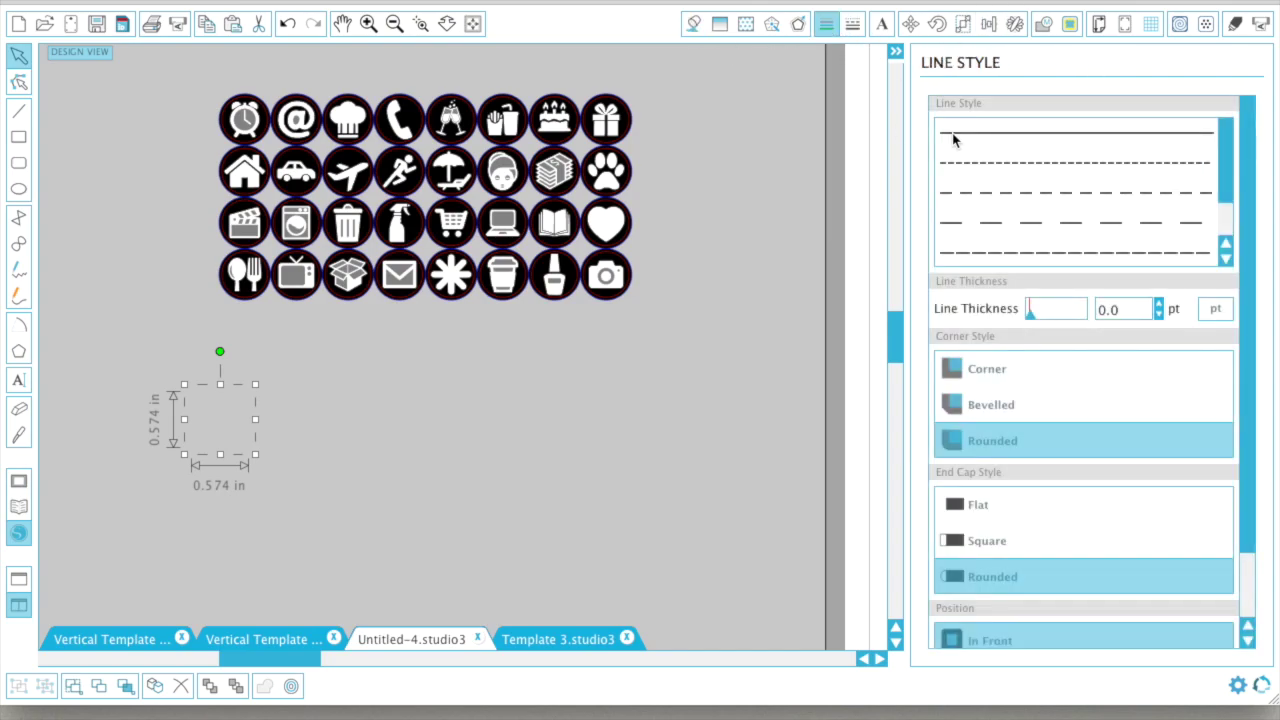
{"action": "left_click", "coordinate": [950, 182]}
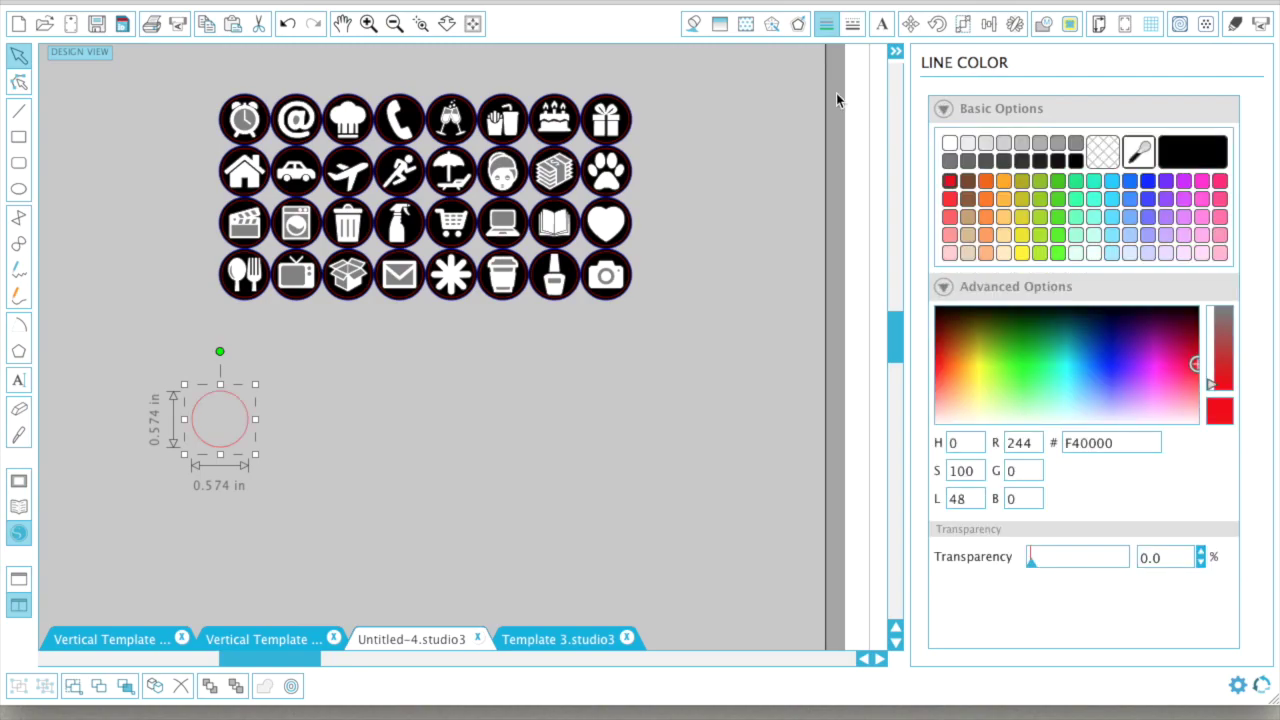
- Set the red circle's width and height to 0.344 in
{"action": "left_click", "coordinate": [965, 26]}
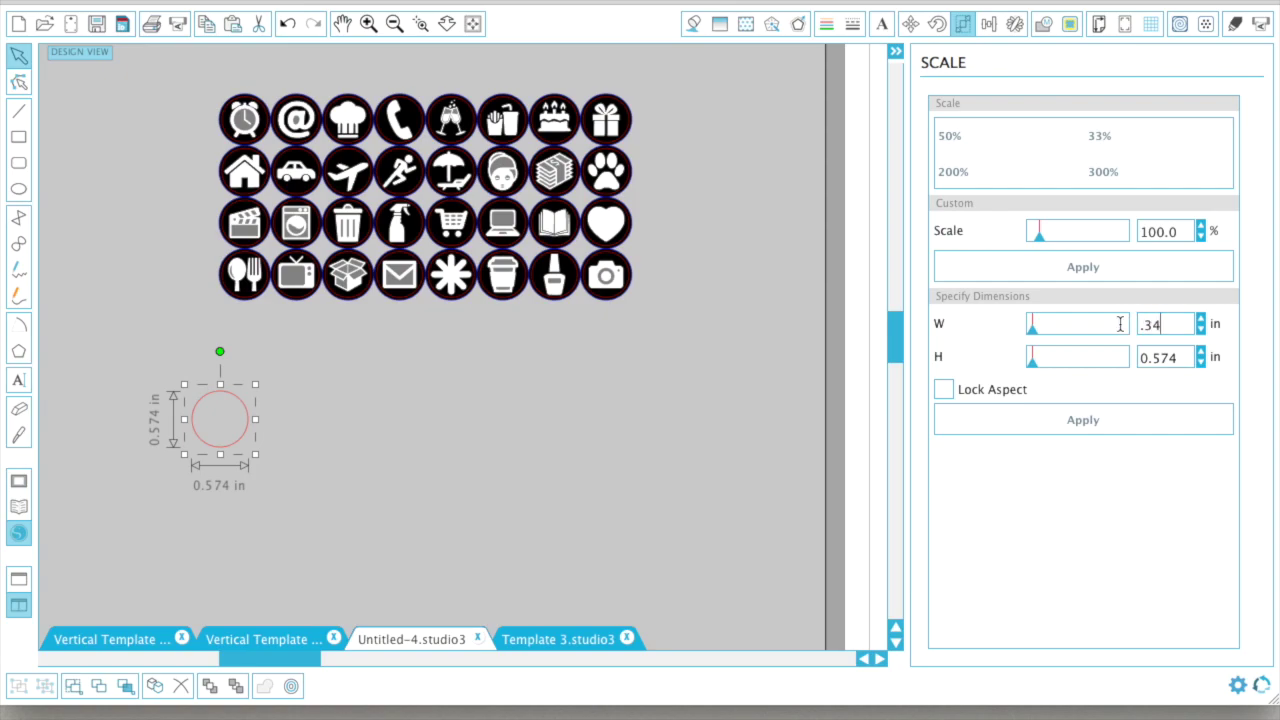
{"action": "key", "text": "Return"}
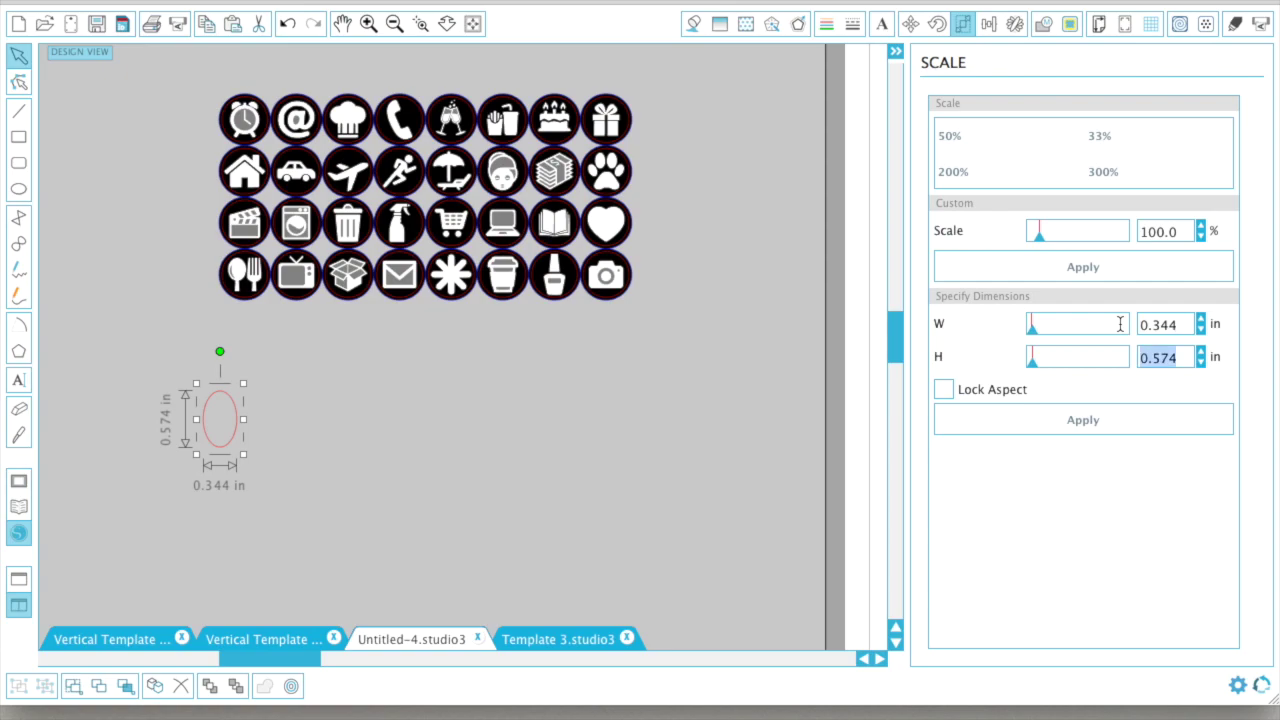
{"action": "key", "text": "Return"}
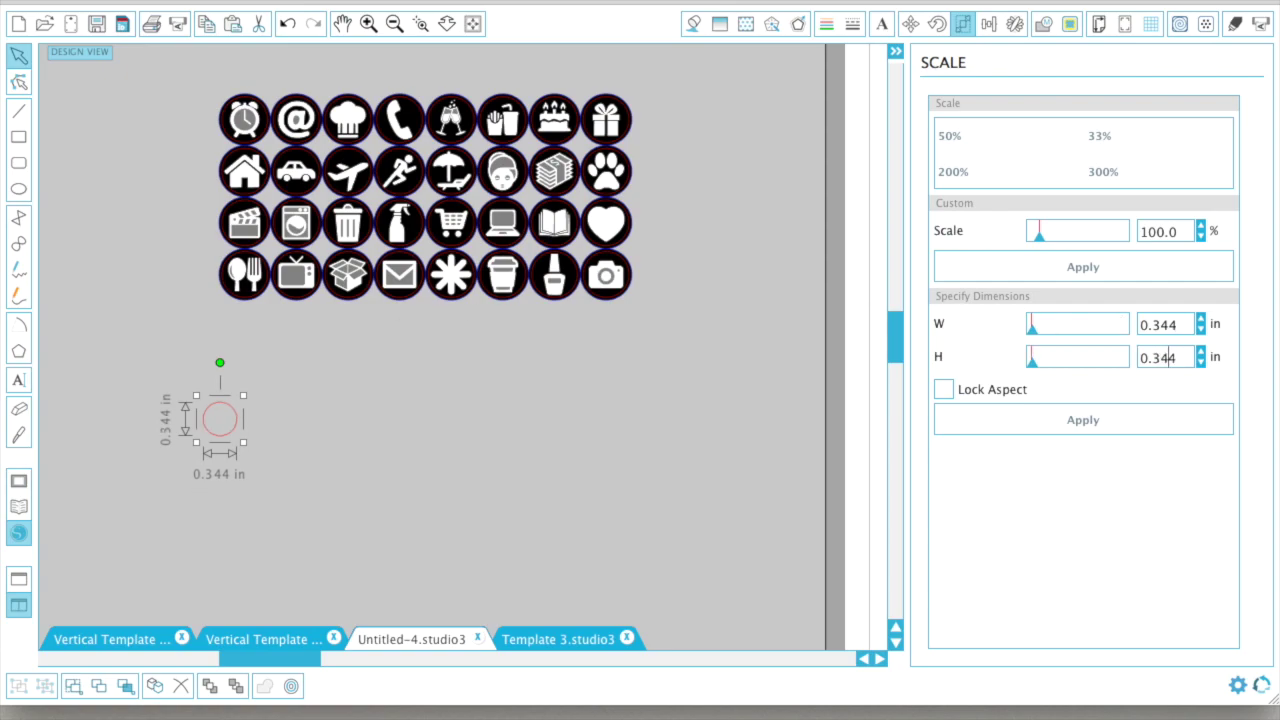
- Add a rounded outer offset of 0.030 in around the small red circle
{"action": "left_click", "coordinate": [800, 25]}
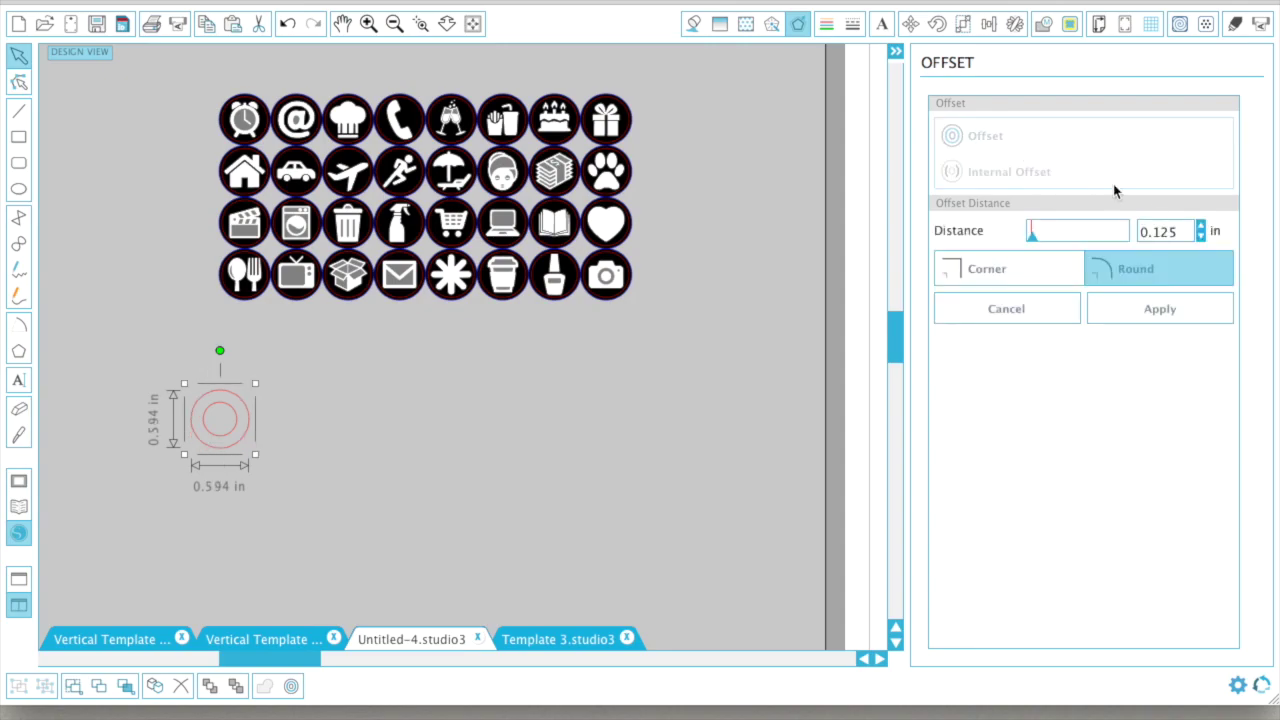
{"action": "type", "text": "0.030"}
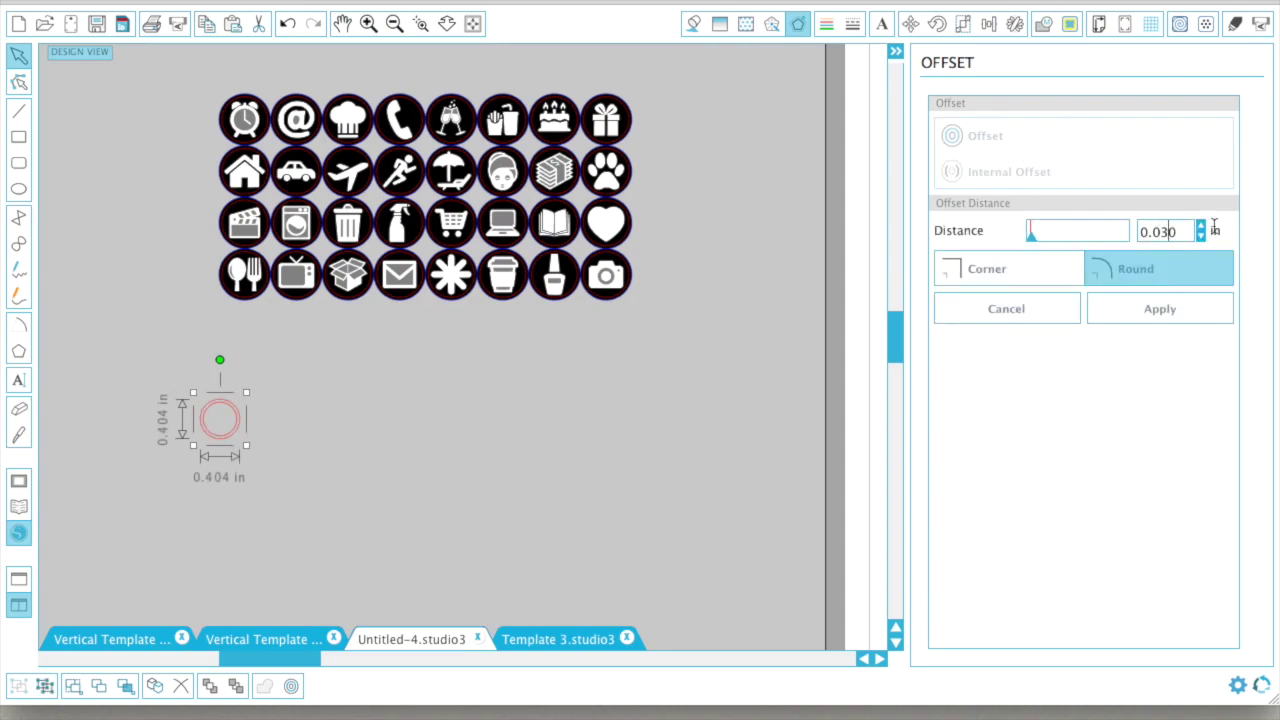
{"action": "left_click", "coordinate": [1162, 310]}
- Group the red circle with its offset ring and move the pair farther left, clear of the icon stickers
{"action": "right_click", "coordinate": [193, 398]}
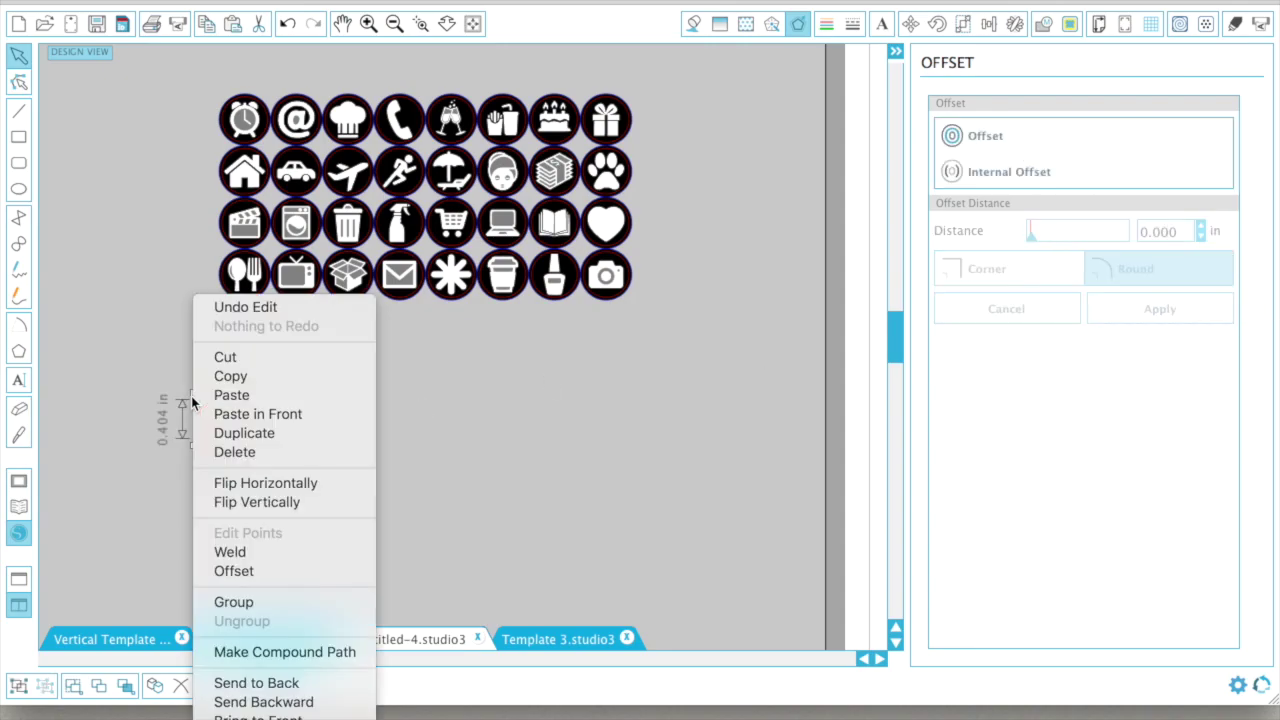
{"action": "left_click", "coordinate": [277, 607]}
{"action": "left_click_drag", "start_coordinate": [220, 420], "coordinate": [56, 420]}
{"action": "left_click", "coordinate": [202, 126]}
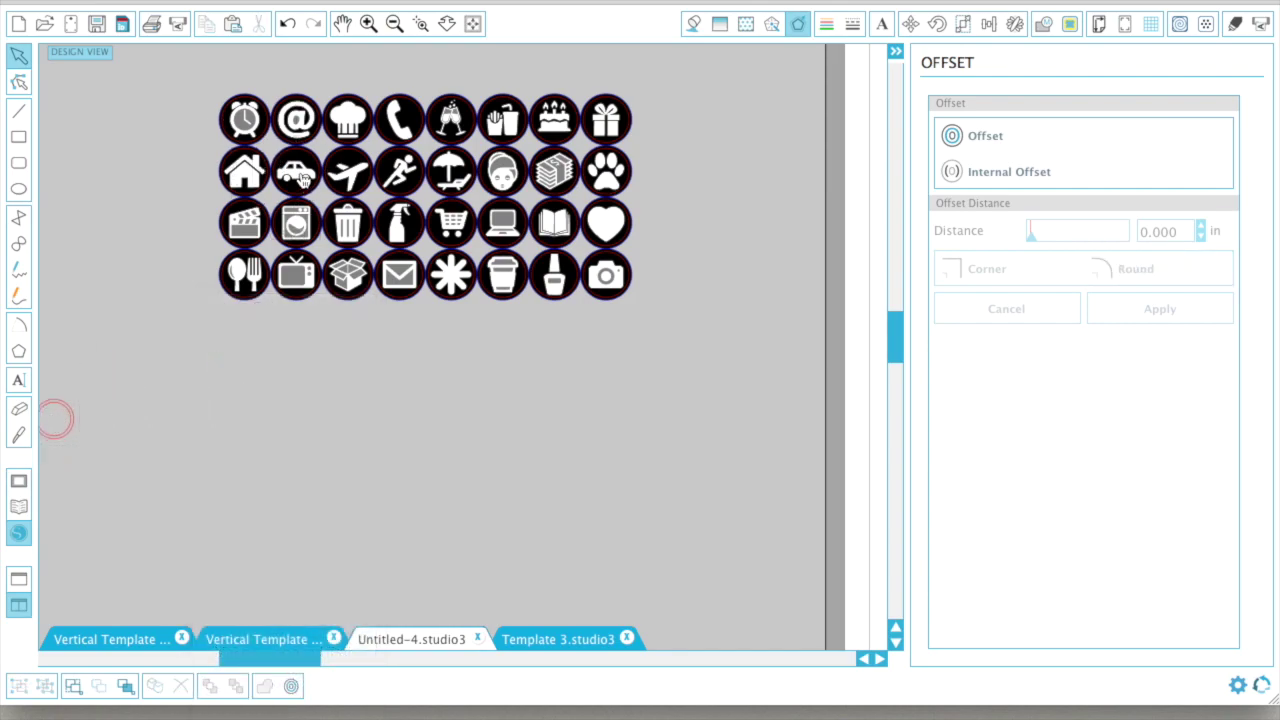
{"action": "left_click_drag", "start_coordinate": [177, 83], "coordinate": [768, 373]}
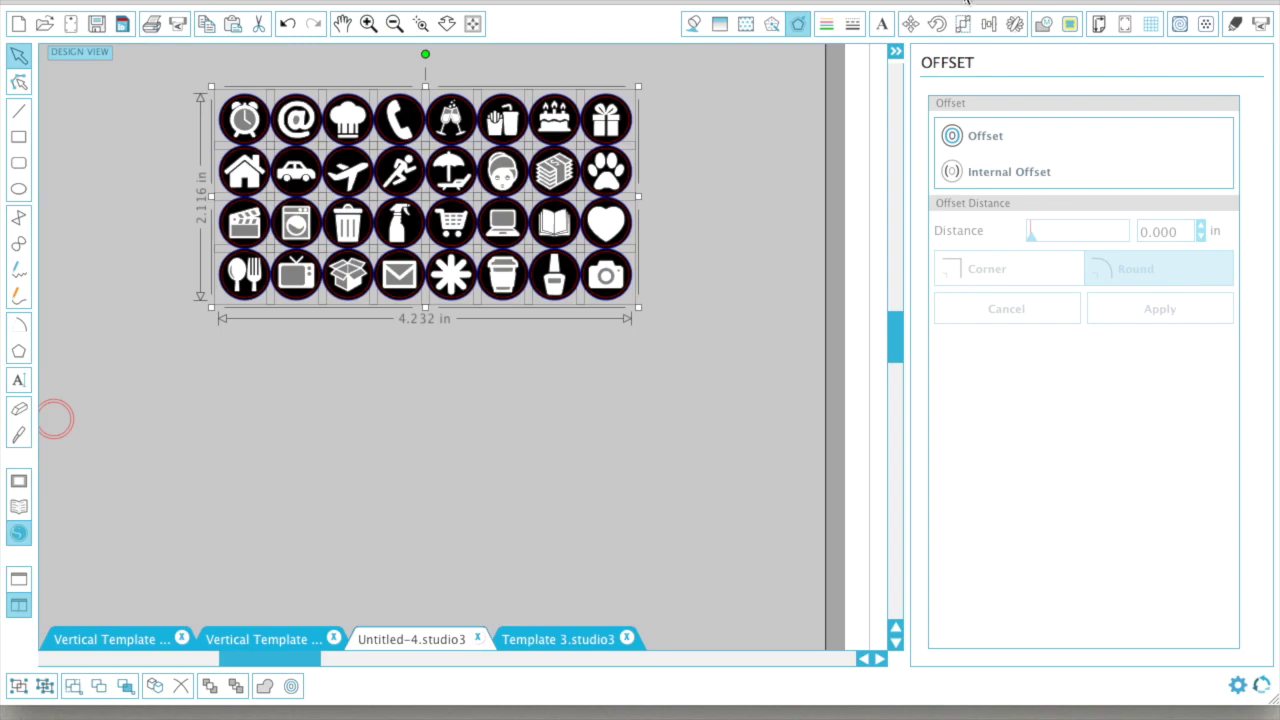
{"action": "left_click", "coordinate": [963, 26]}
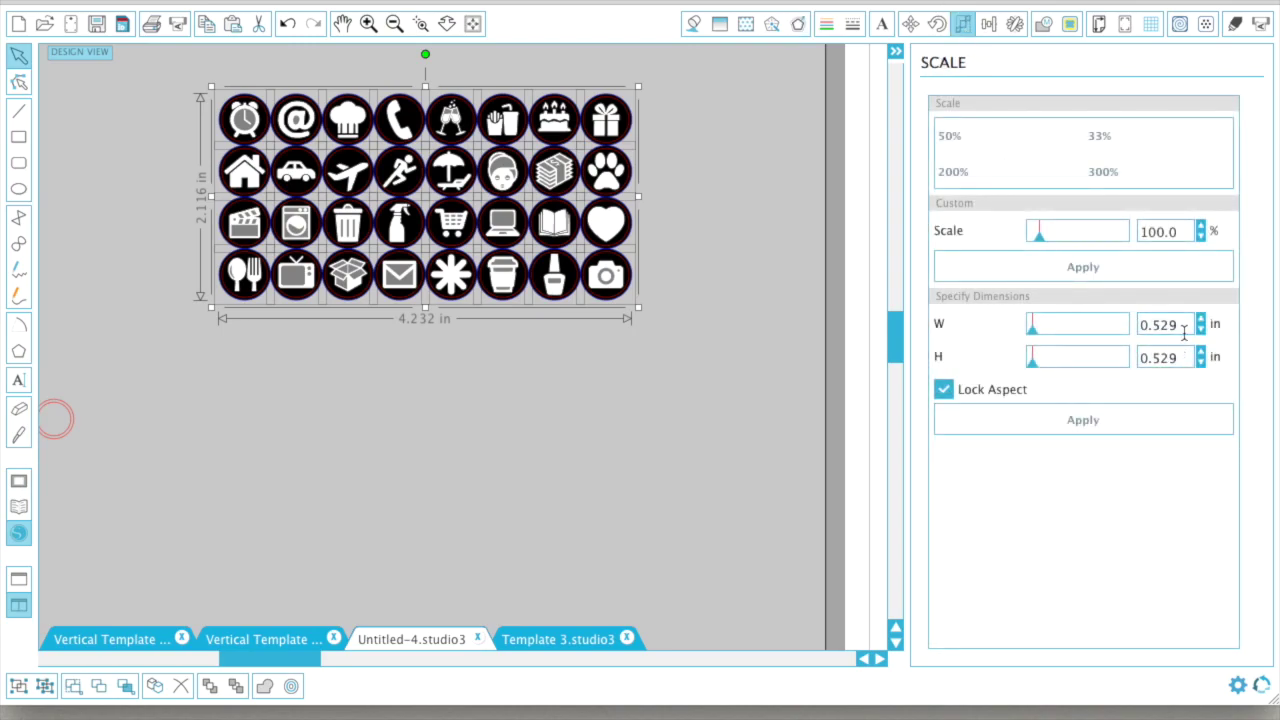
{"action": "scroll", "coordinate": [569, 480], "scroll_direction": "left", "scroll_amount": 2}
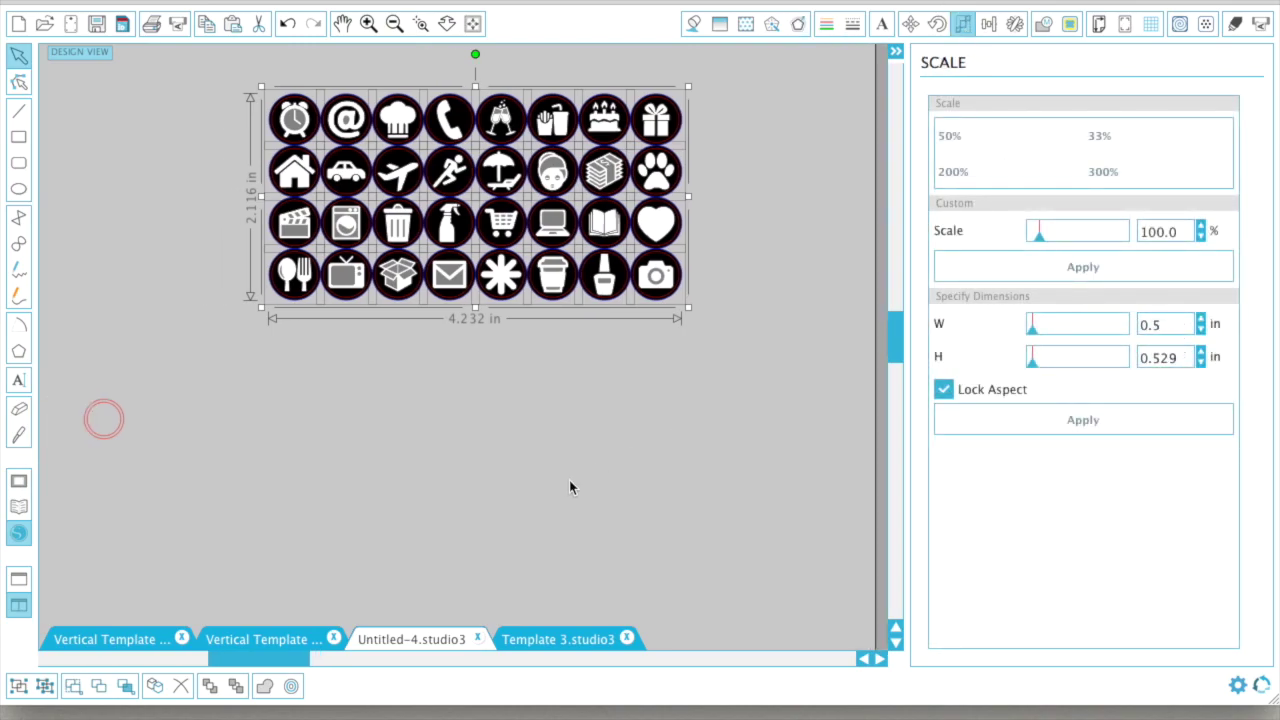
{"action": "left_click", "coordinate": [163, 477]}
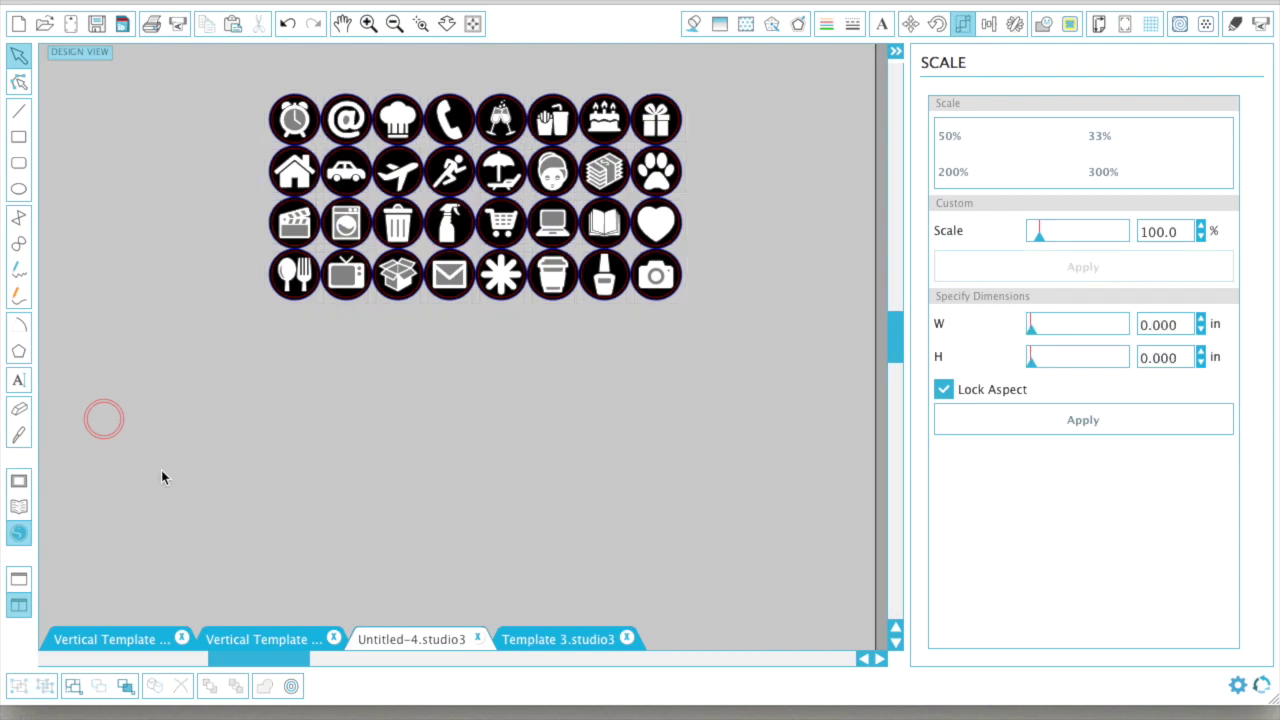
{"action": "left_click", "coordinate": [104, 434]}
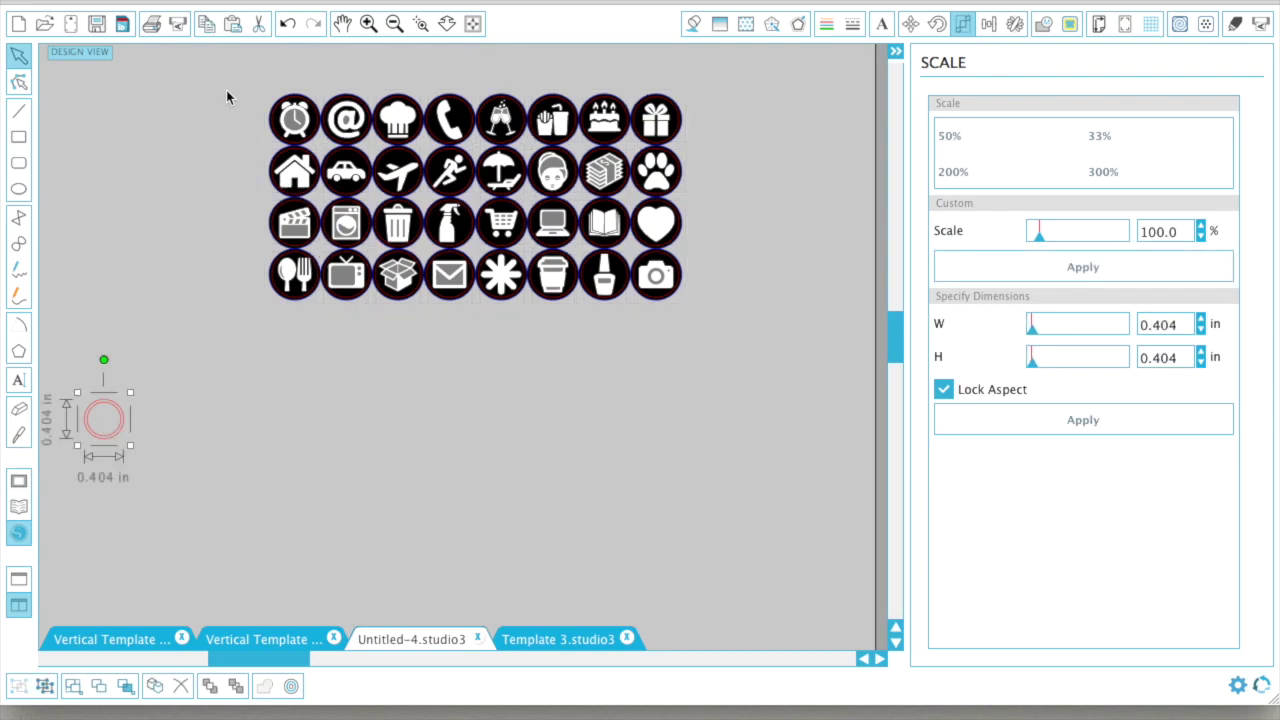
- Resize all the copied icon stickers together to 0.404 in wide and high each, keeping the aspect ratio locked
{"action": "left_click_drag", "start_coordinate": [227, 91], "coordinate": [740, 316]}
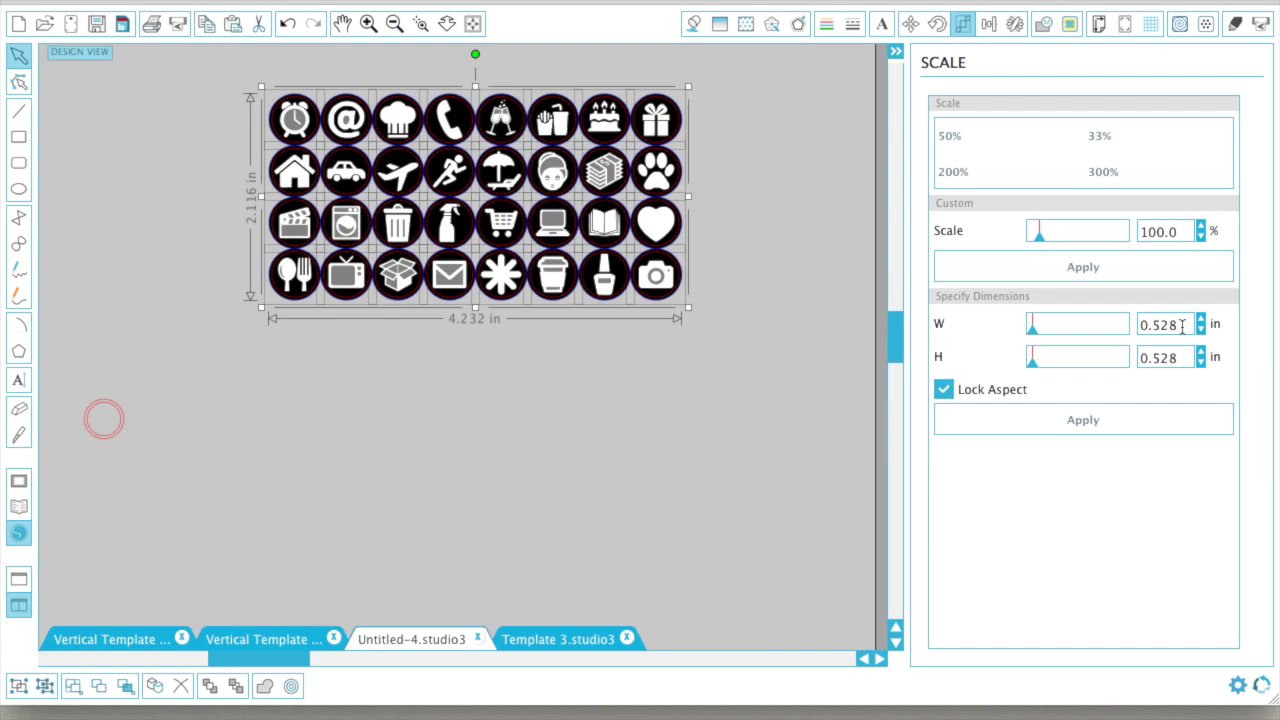
{"action": "type", "text": ".404"}
{"action": "key", "text": "Return"}
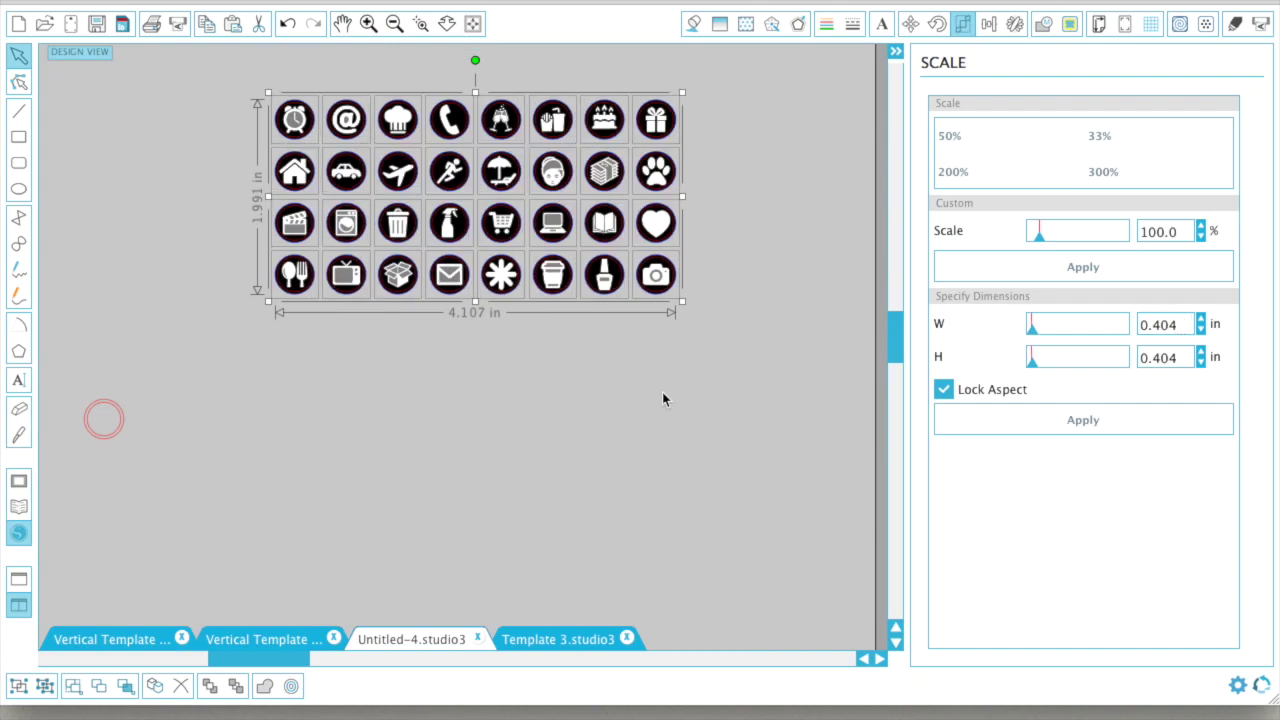
{"action": "left_click", "coordinate": [662, 393]}
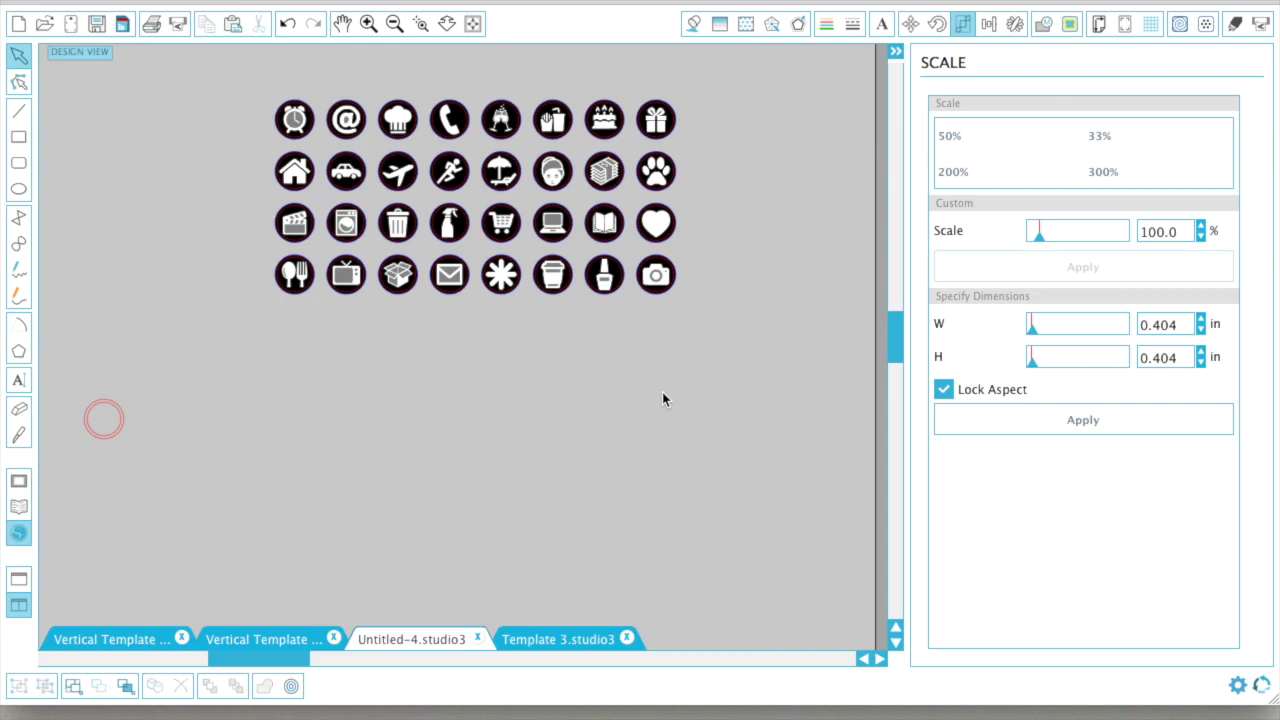
- Move the red ring pair below the first sticker column and duplicate it rightward into a row of eight touching rings
{"action": "left_click", "coordinate": [95, 415]}
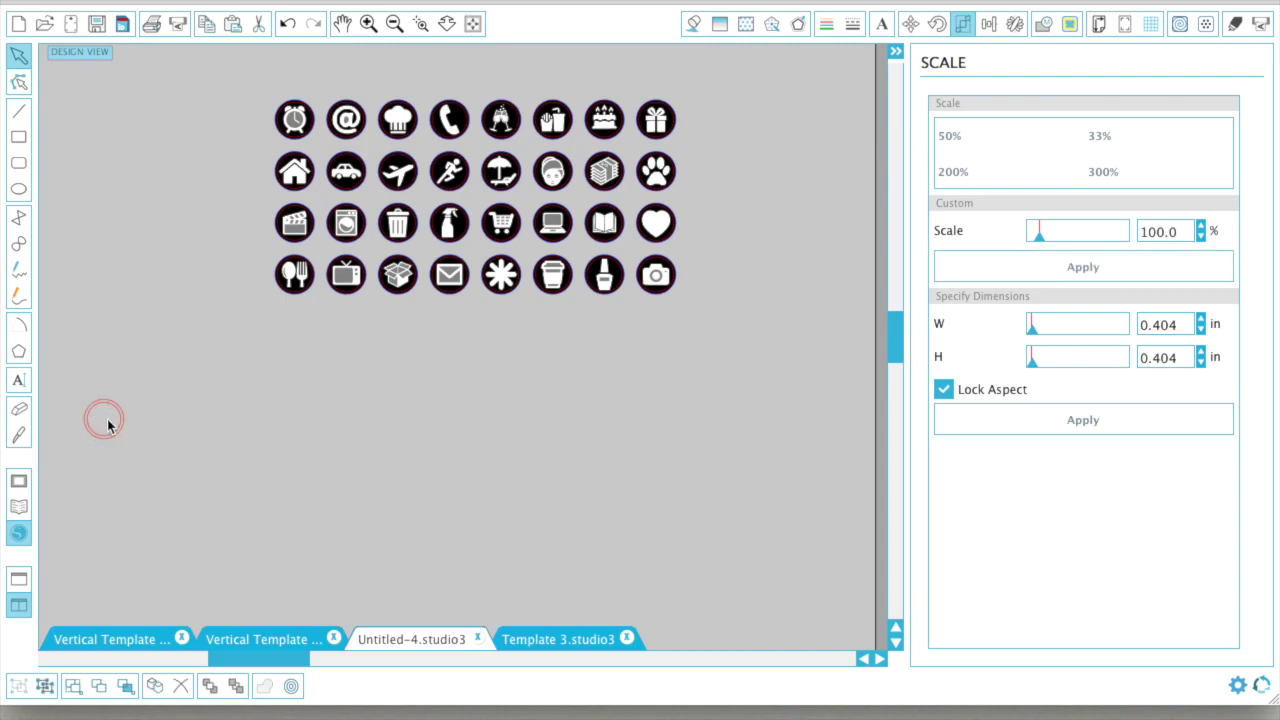
{"action": "left_click_drag", "start_coordinate": [126, 431], "coordinate": [317, 401]}
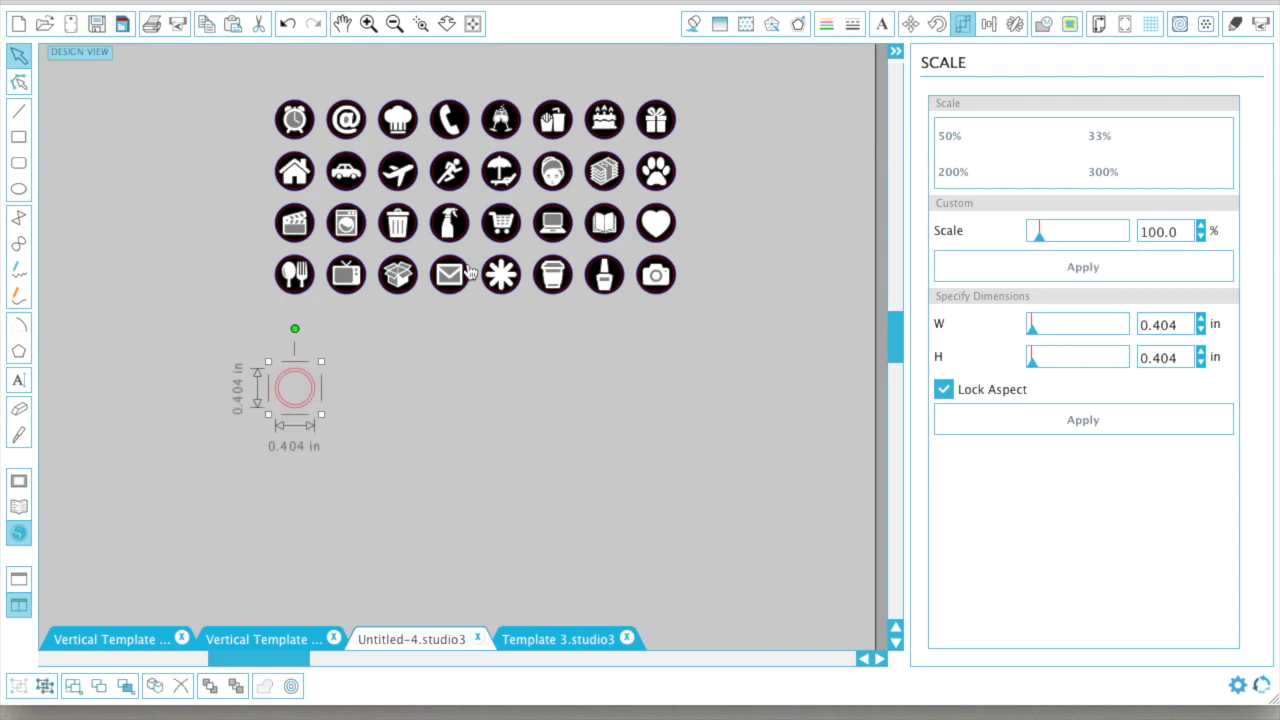
{"action": "left_click", "coordinate": [1015, 24]}
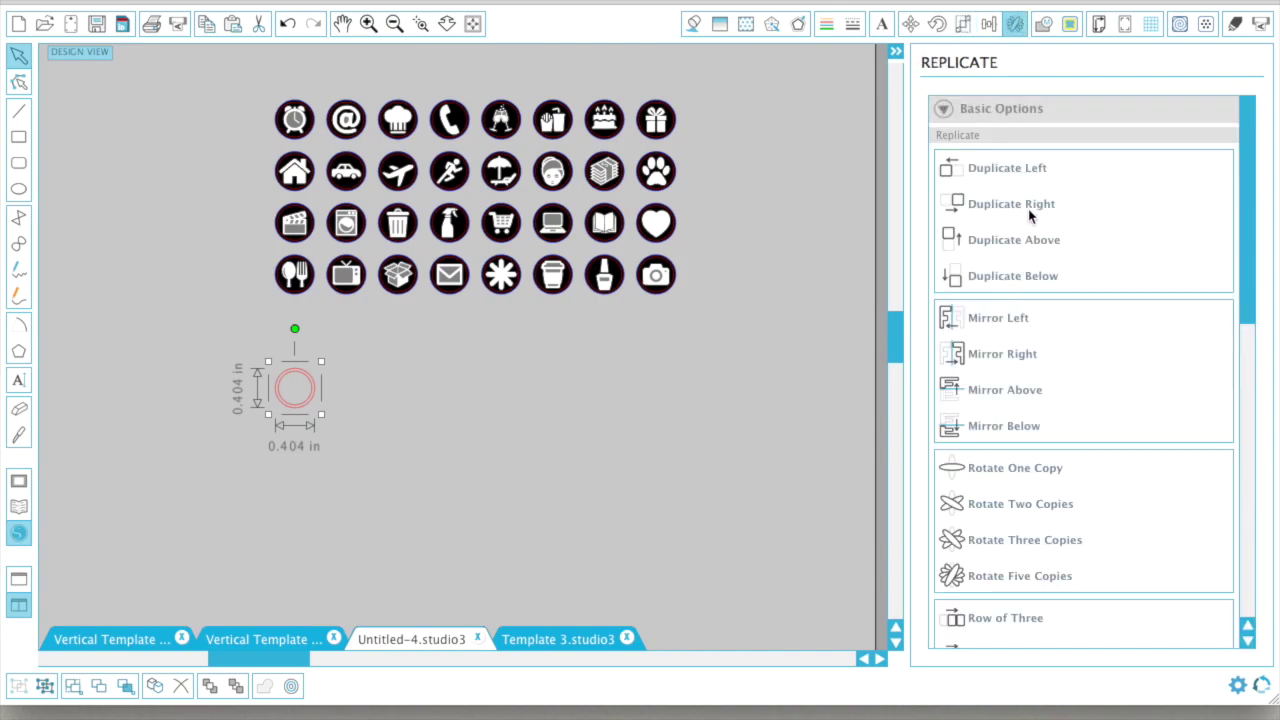
{"action": "left_click", "coordinate": [1011, 204]}
{"action": "left_click", "coordinate": [1011, 204]}
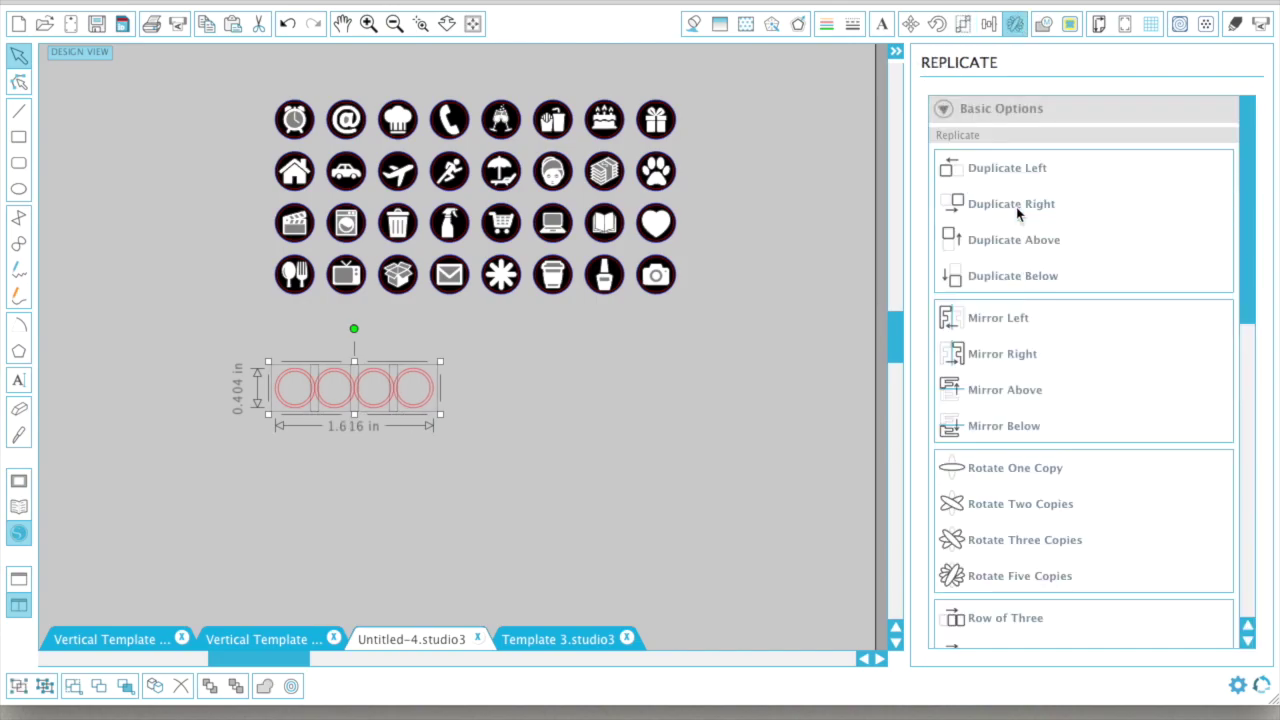
{"action": "left_click", "coordinate": [1011, 204]}
{"action": "left_click", "coordinate": [442, 561]}
- Left-align the first sticker column, from alarm clock to cutlery, with the first red ring below it
{"action": "left_click_drag", "start_coordinate": [273, 100], "coordinate": [320, 412]}
{"action": "left_click", "coordinate": [986, 27]}
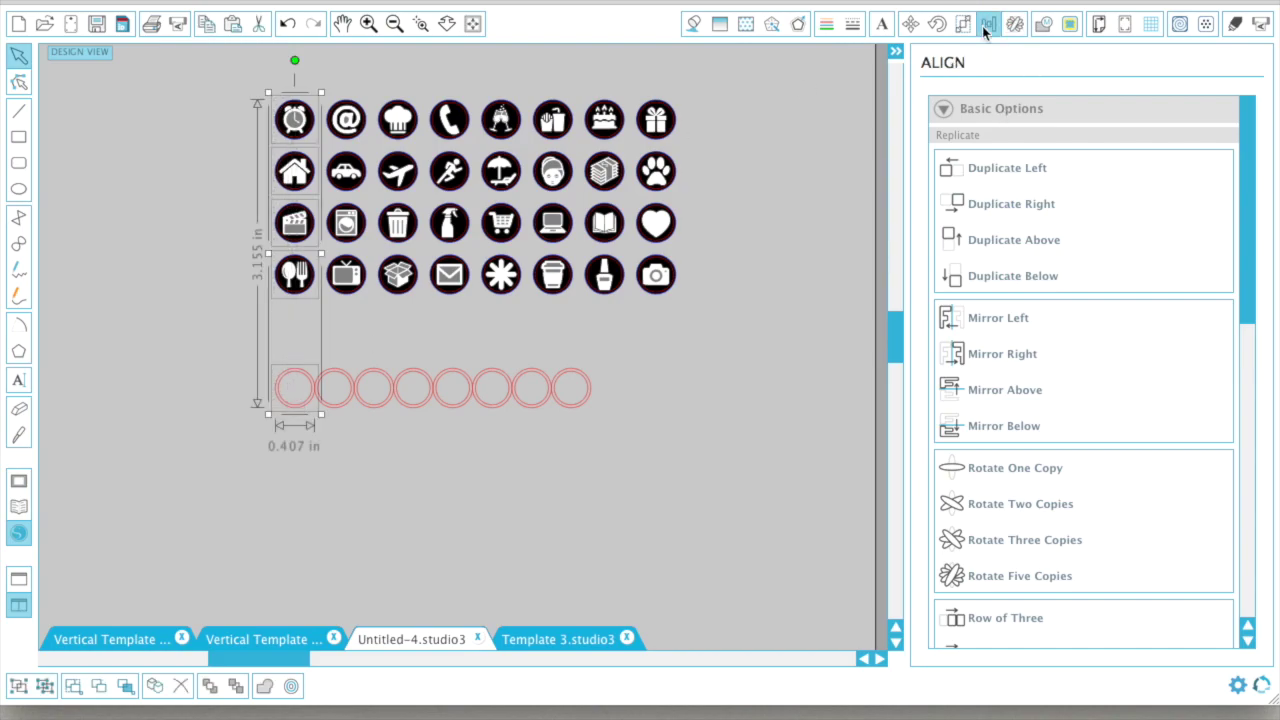
{"action": "left_click", "coordinate": [1019, 271]}
{"action": "left_click", "coordinate": [1016, 203]}
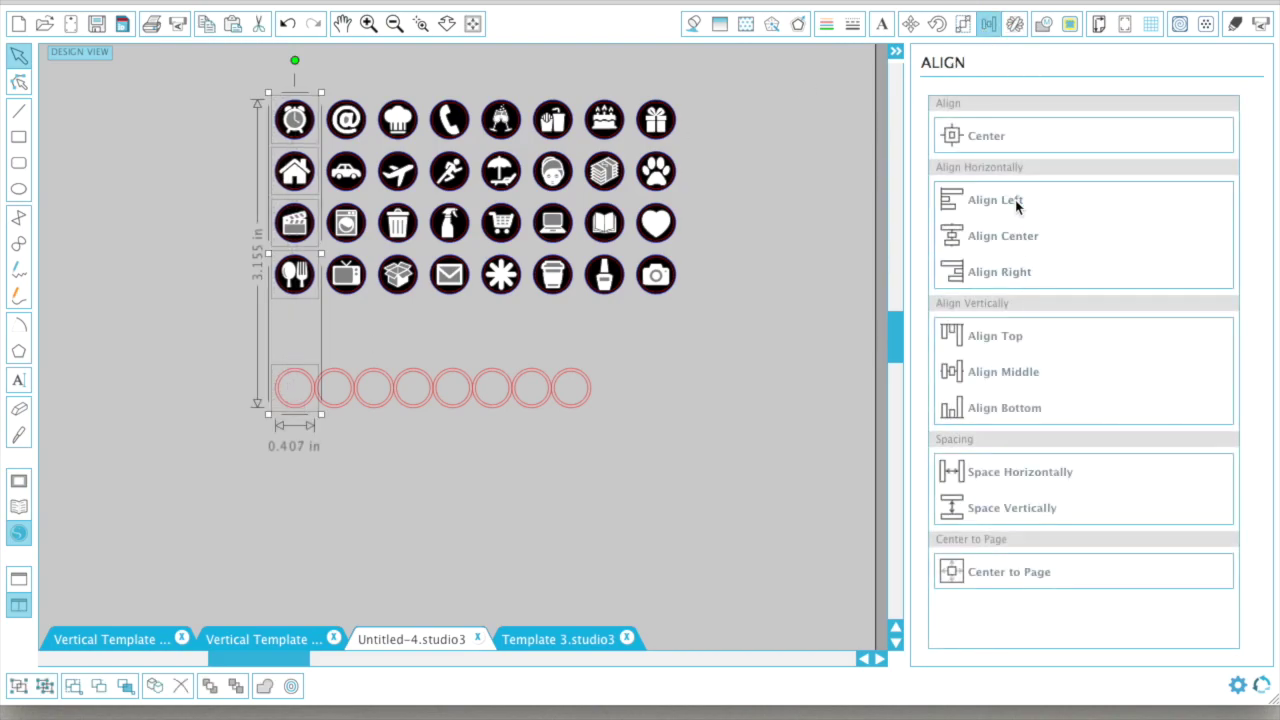
{"action": "left_click", "coordinate": [654, 329]}
{"action": "left_click_drag", "start_coordinate": [266, 93], "coordinate": [312, 283]}
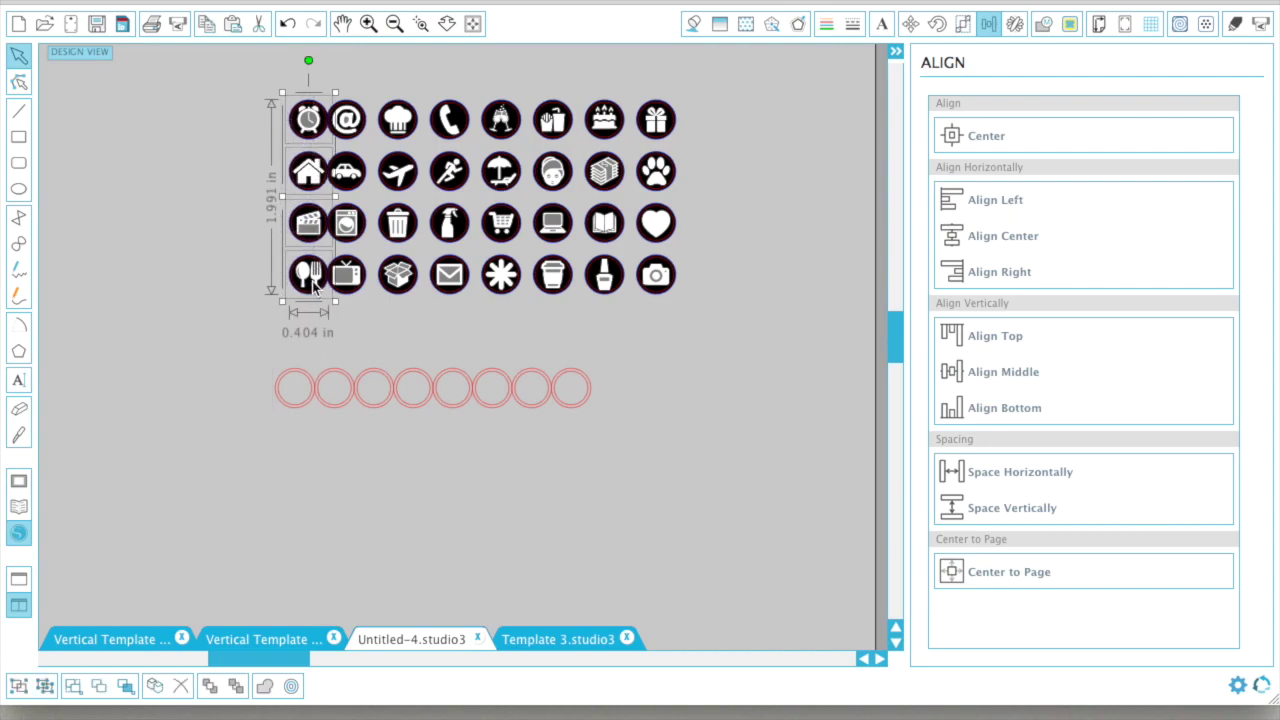
{"action": "left_click", "coordinate": [292, 385], "text": "shift"}
{"action": "left_click", "coordinate": [1000, 212]}
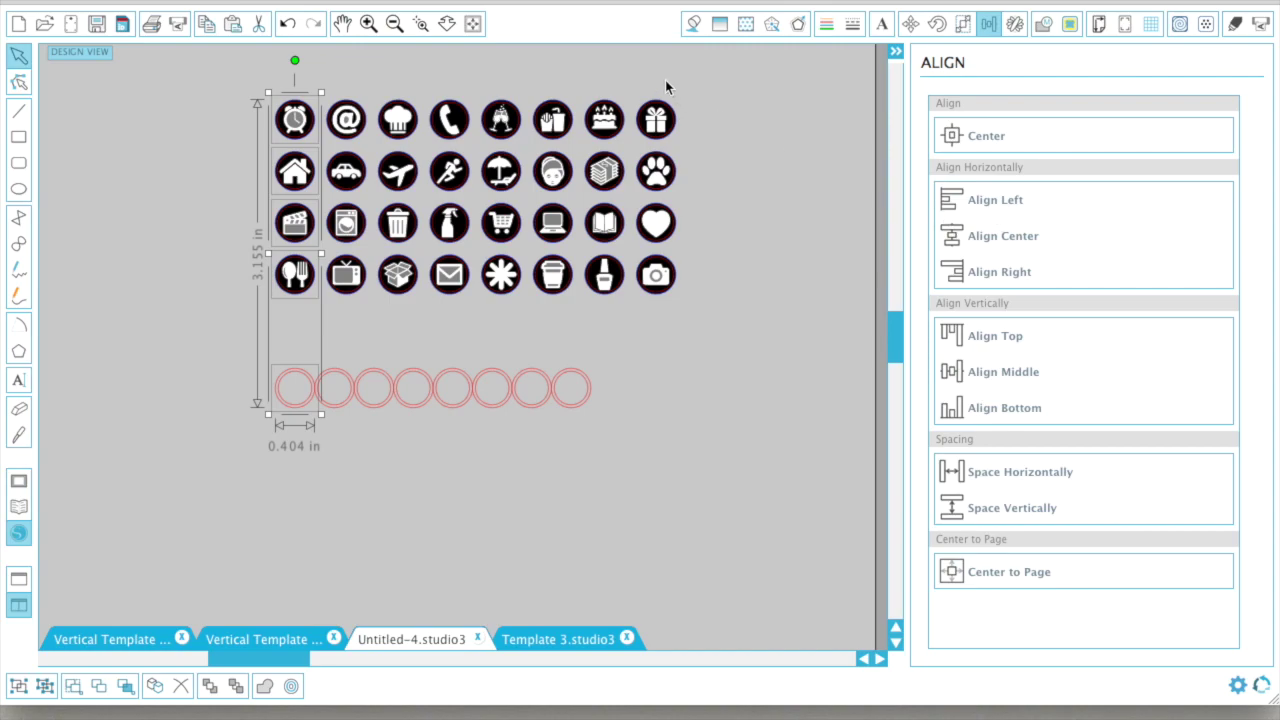
- Left-align the last sticker column with the eighth red ring, and shift the sixth and seventh columns left to fit inside
{"action": "left_click_drag", "start_coordinate": [630, 86], "coordinate": [682, 306]}
{"action": "left_click", "coordinate": [569, 390], "text": "shift"}
{"action": "left_click", "coordinate": [1010, 213]}
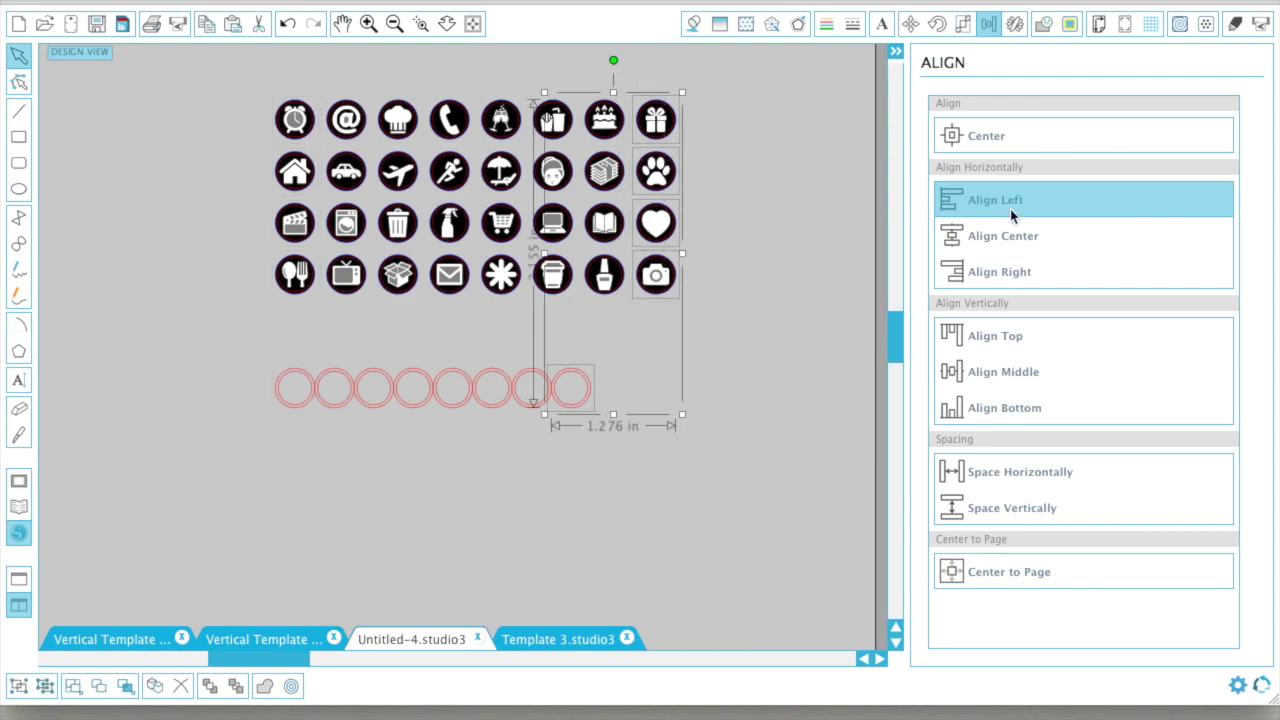
{"action": "left_click", "coordinate": [850, 245]}
{"action": "left_click", "coordinate": [594, 106]}
{"action": "left_click_drag", "start_coordinate": [546, 291], "coordinate": [500, 295]}
- Space the icon stickers evenly horizontally in each of the four rows, one row at a time
{"action": "left_click_drag", "start_coordinate": [220, 108], "coordinate": [703, 107]}
{"action": "left_click", "coordinate": [1050, 484]}
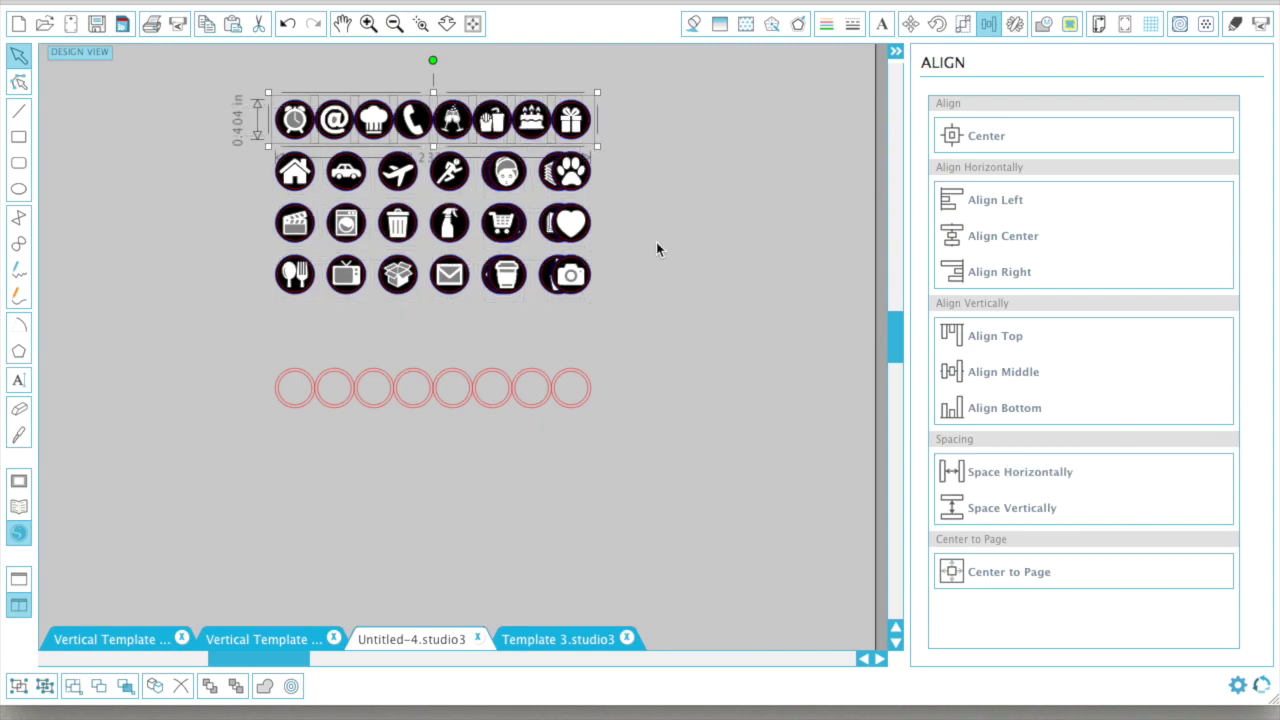
{"action": "left_click_drag", "start_coordinate": [262, 170], "coordinate": [604, 172]}
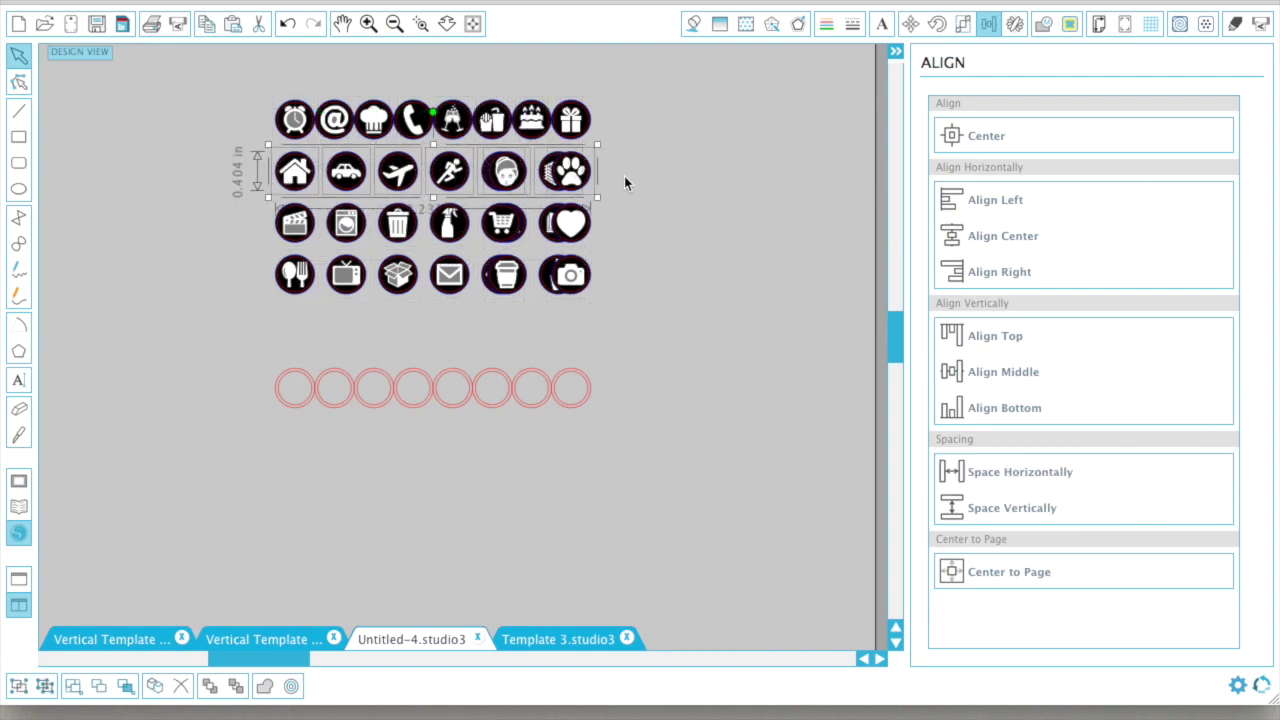
{"action": "left_click", "coordinate": [1058, 471]}
{"action": "left_click_drag", "start_coordinate": [228, 254], "coordinate": [600, 200]}
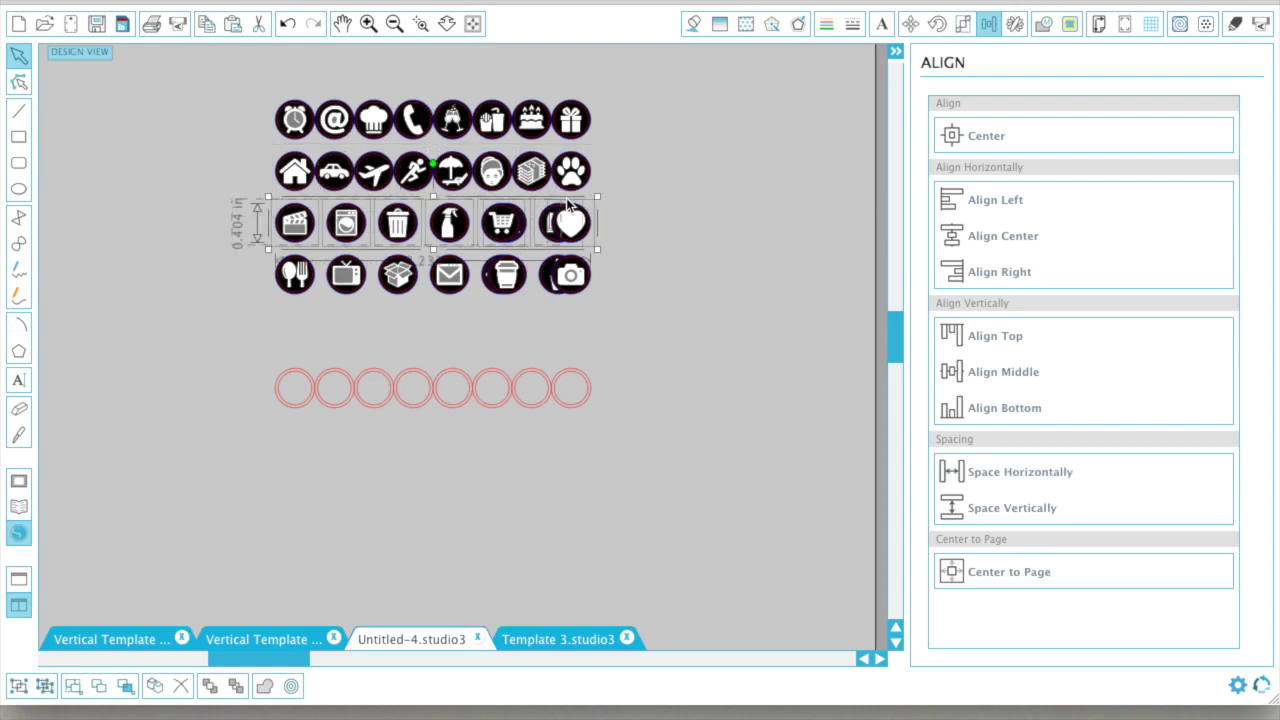
{"action": "left_click", "coordinate": [971, 470]}
{"action": "left_click_drag", "start_coordinate": [258, 272], "coordinate": [631, 271]}
{"action": "left_click", "coordinate": [1016, 470]}
{"action": "left_click", "coordinate": [660, 328]}
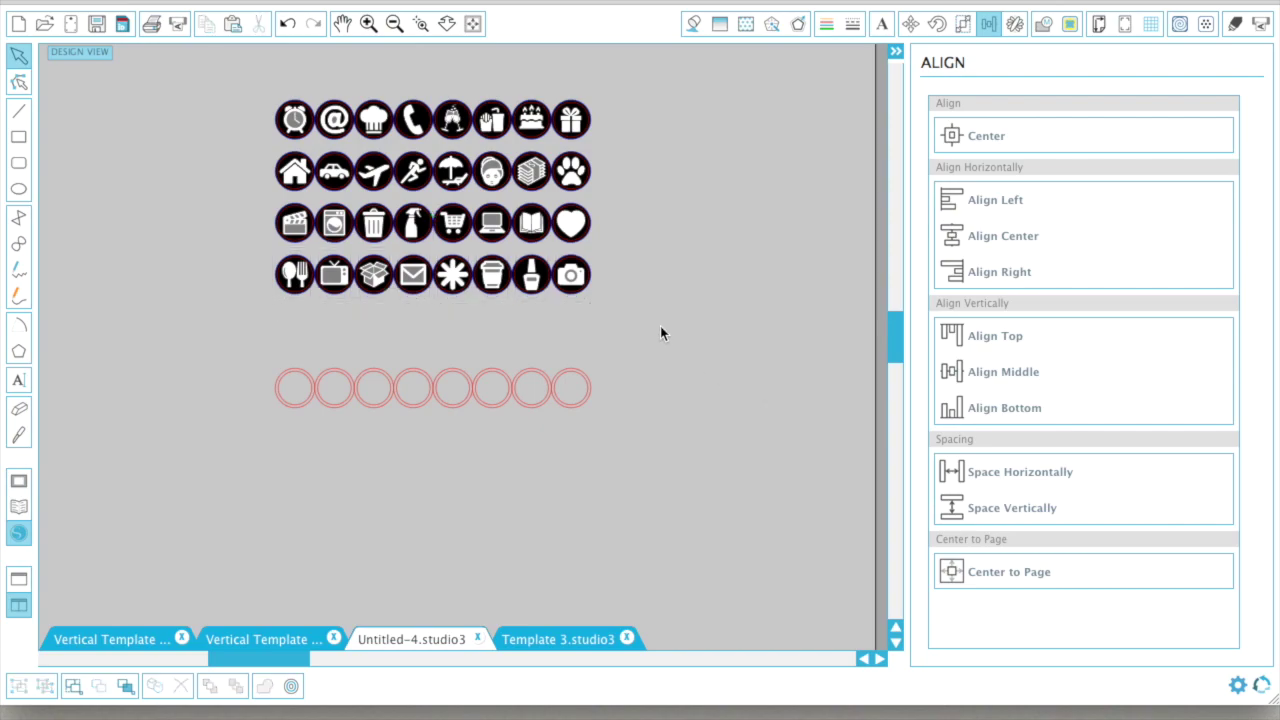
- Left-align the fifth sticker column with the red ring directly below it
{"action": "left_click_drag", "start_coordinate": [444, 93], "coordinate": [444, 460]}
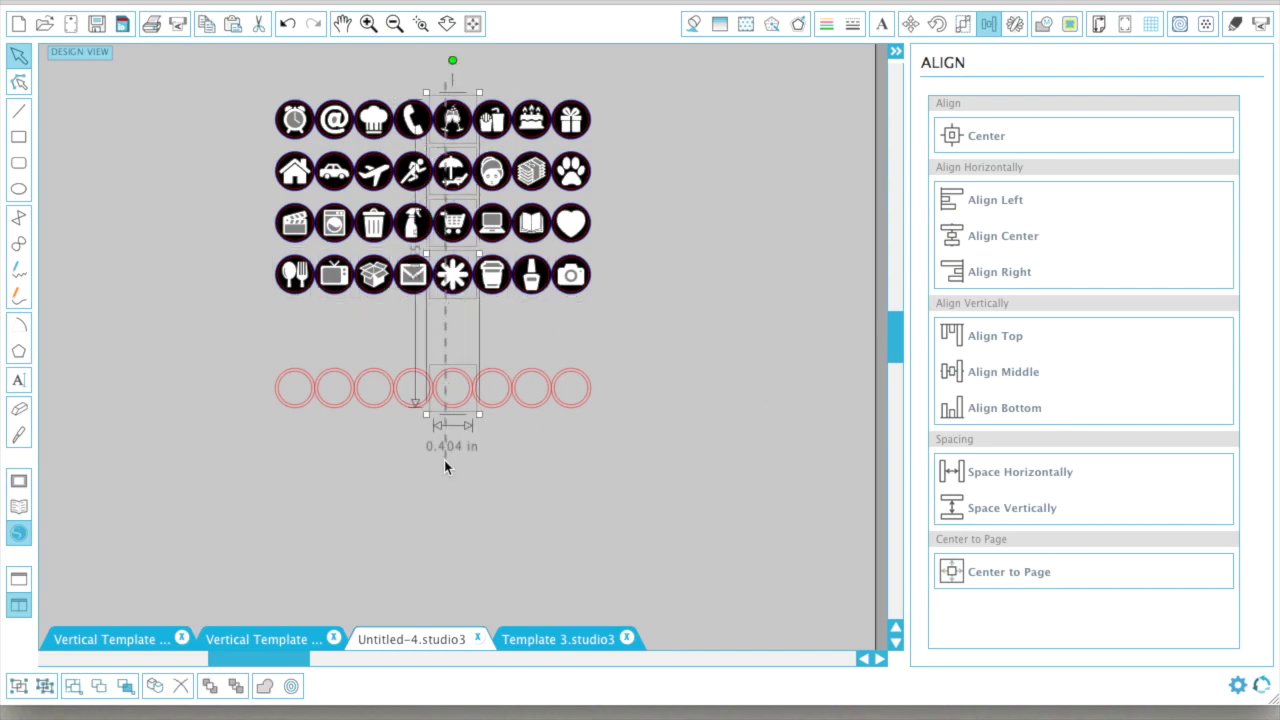
{"action": "left_click", "coordinate": [1010, 204]}
{"action": "left_click", "coordinate": [245, 138]}
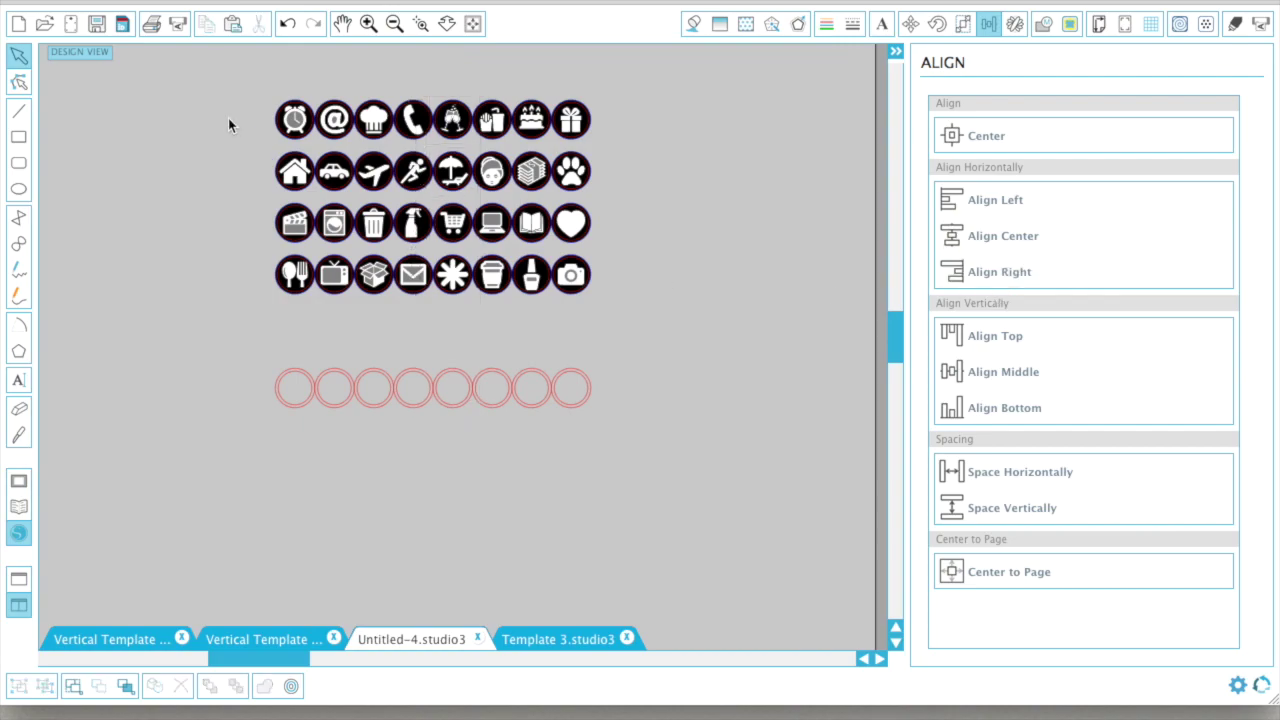
- Group the stickers of the first, second and third rows into one group per row
{"action": "left_click_drag", "start_coordinate": [228, 118], "coordinate": [792, 139]}
{"action": "right_click", "coordinate": [503, 110]}
{"action": "left_click", "coordinate": [533, 393]}
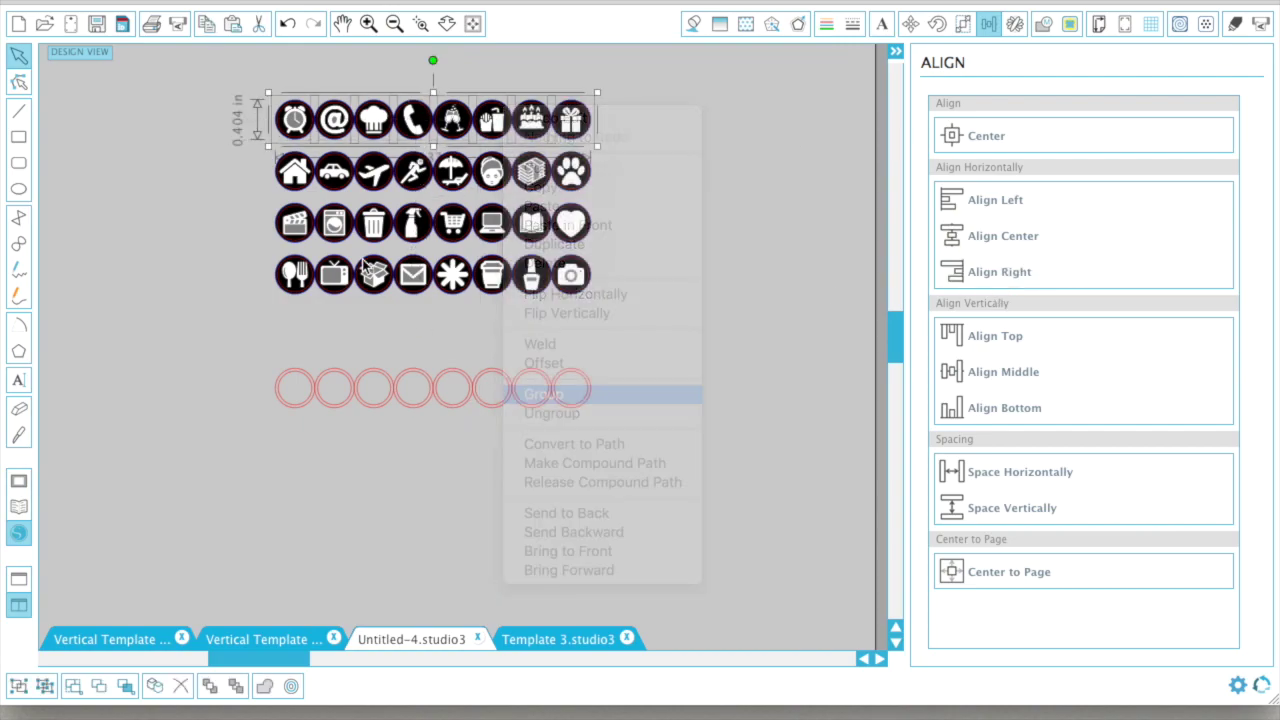
{"action": "left_click_drag", "start_coordinate": [251, 170], "coordinate": [614, 170]}
{"action": "right_click", "coordinate": [540, 167]}
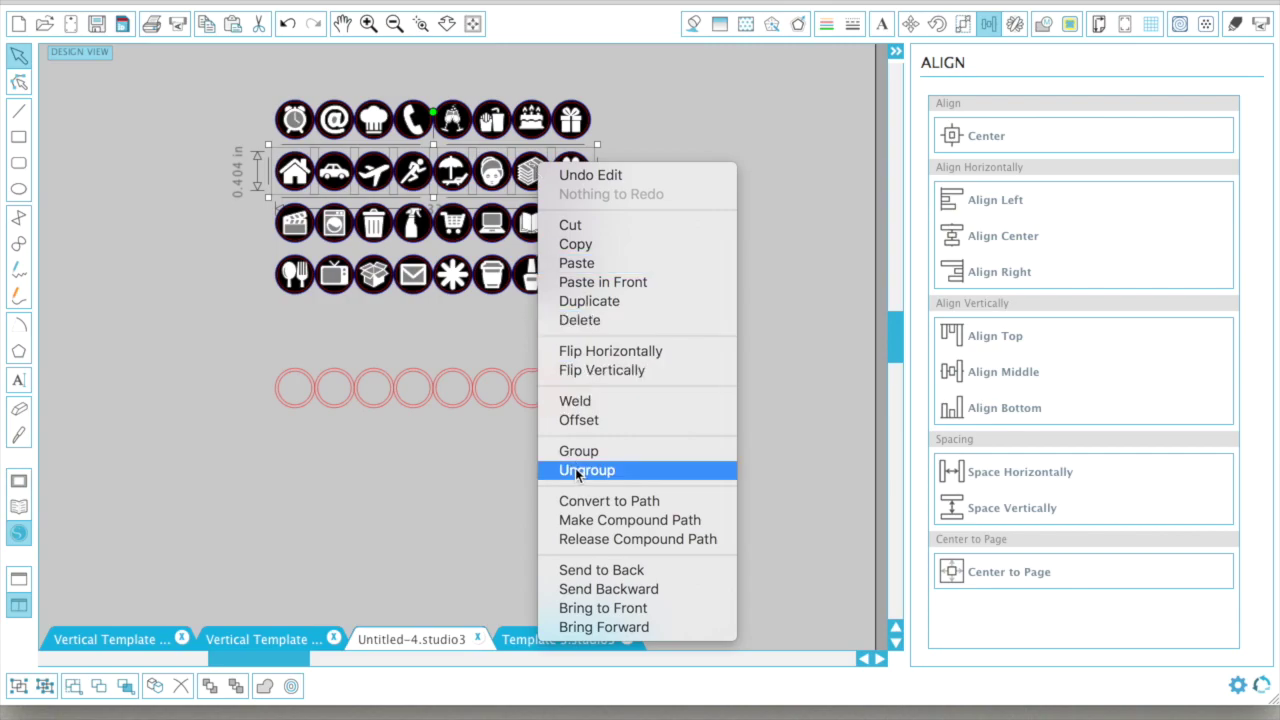
{"action": "left_click", "coordinate": [576, 451]}
{"action": "left_click_drag", "start_coordinate": [210, 212], "coordinate": [624, 209]}
{"action": "right_click", "coordinate": [542, 221]}
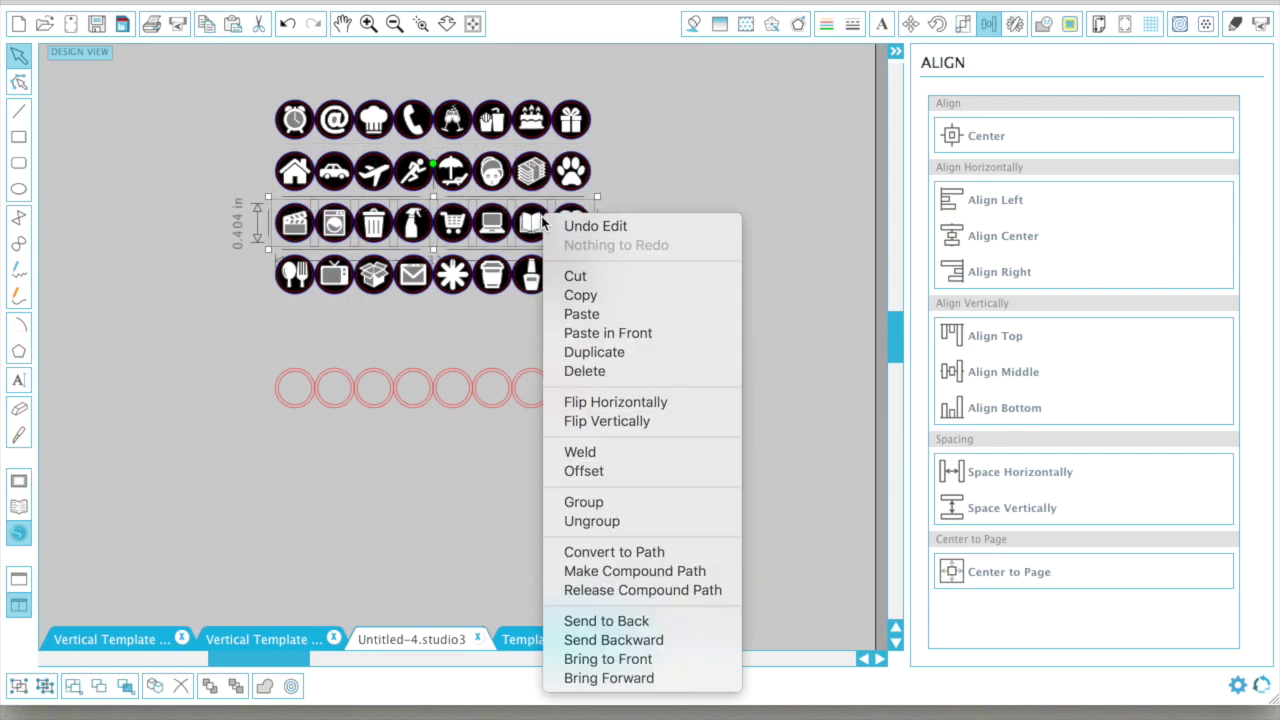
{"action": "left_click", "coordinate": [591, 501]}
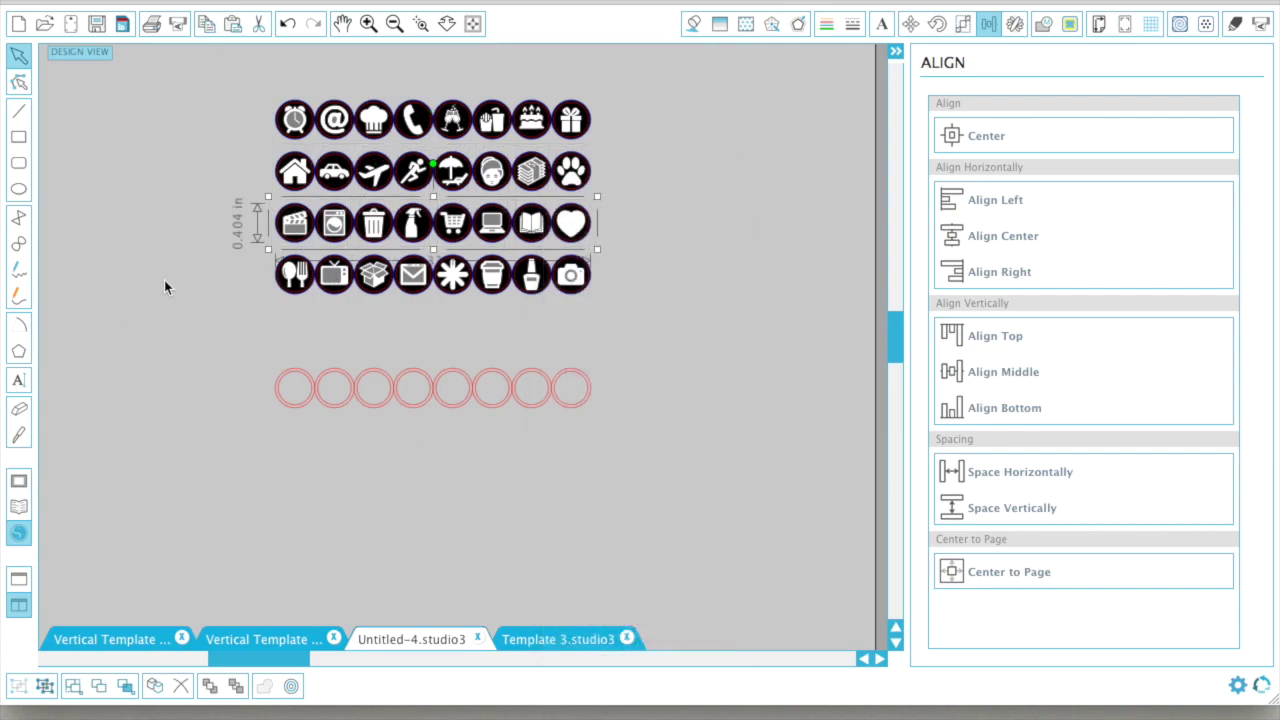
- Group the eight stickers of the fourth row, from the cutlery to the camera
{"action": "left_click_drag", "start_coordinate": [165, 280], "coordinate": [600, 278]}
{"action": "right_click", "coordinate": [606, 266]}
{"action": "left_click", "coordinate": [675, 557]}
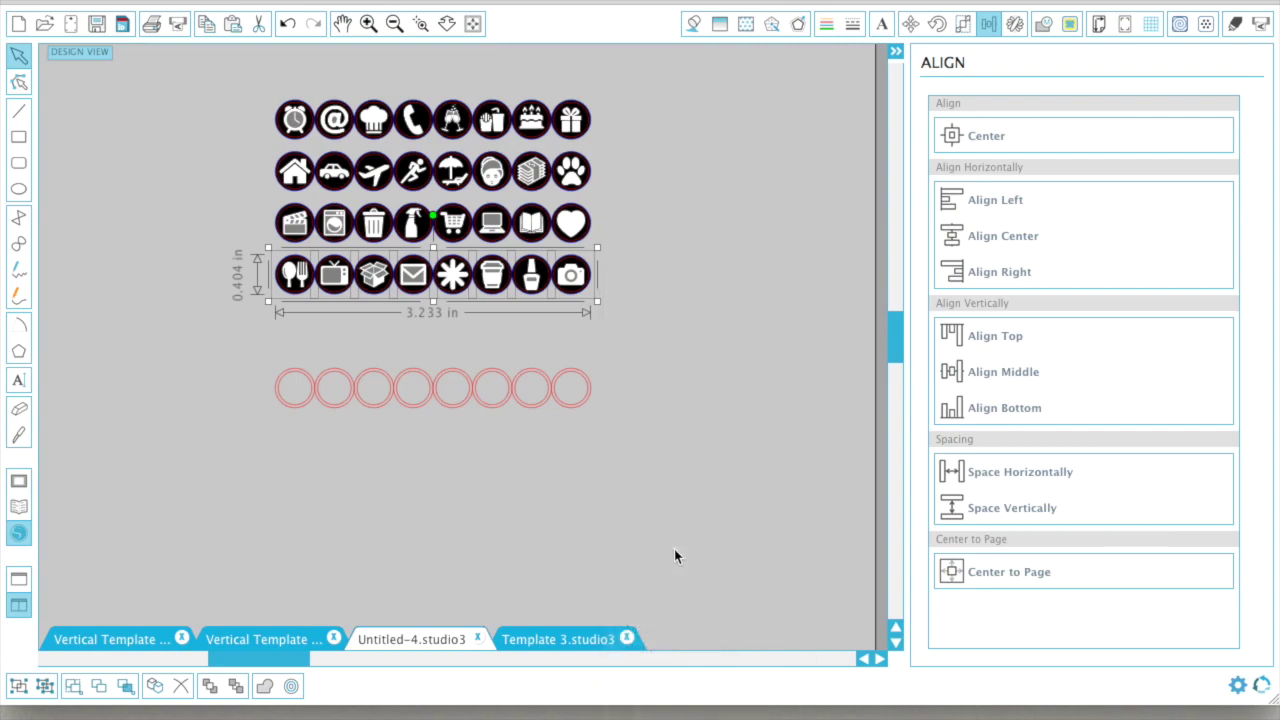
{"action": "right_click", "coordinate": [545, 244]}
{"action": "left_click", "coordinate": [240, 263]}
{"action": "left_click", "coordinate": [538, 275]}
{"action": "right_click", "coordinate": [234, 242]}
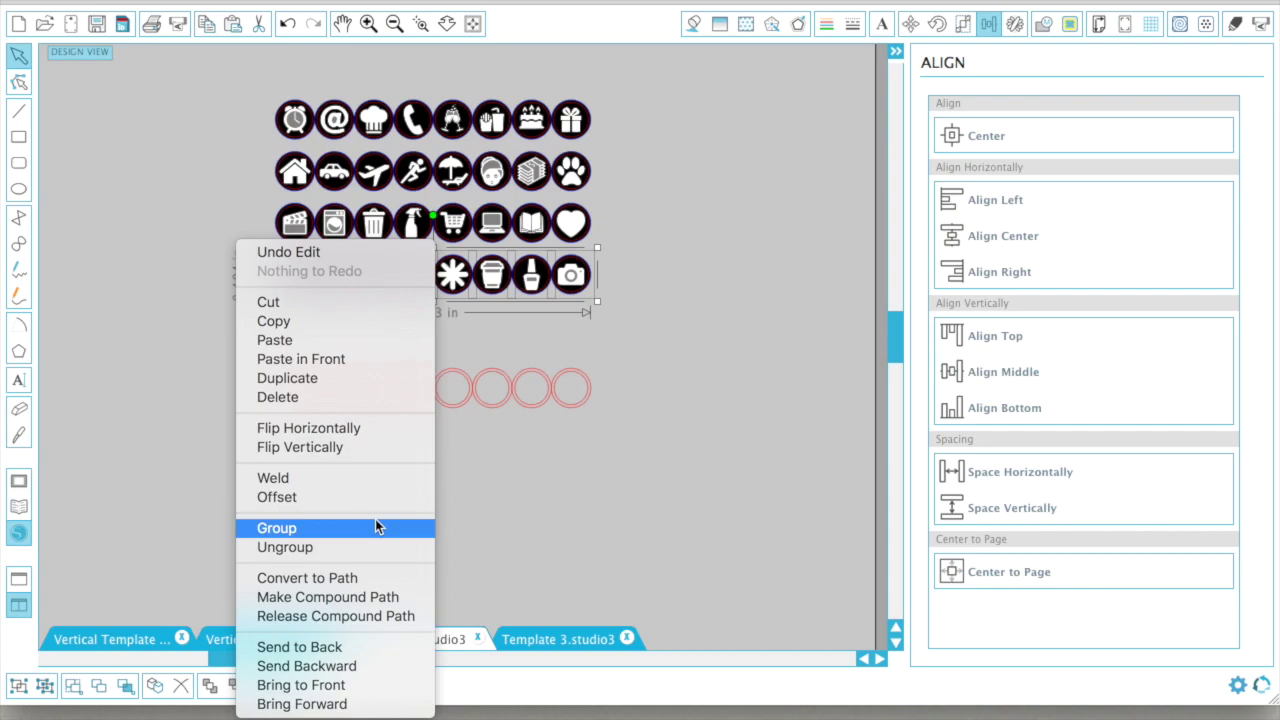
{"action": "left_click", "coordinate": [377, 527]}
- Move the last red ring pair beside the camera sticker and bottom-align it with the fourth sticker row
{"action": "left_click_drag", "start_coordinate": [588, 405], "coordinate": [637, 290]}
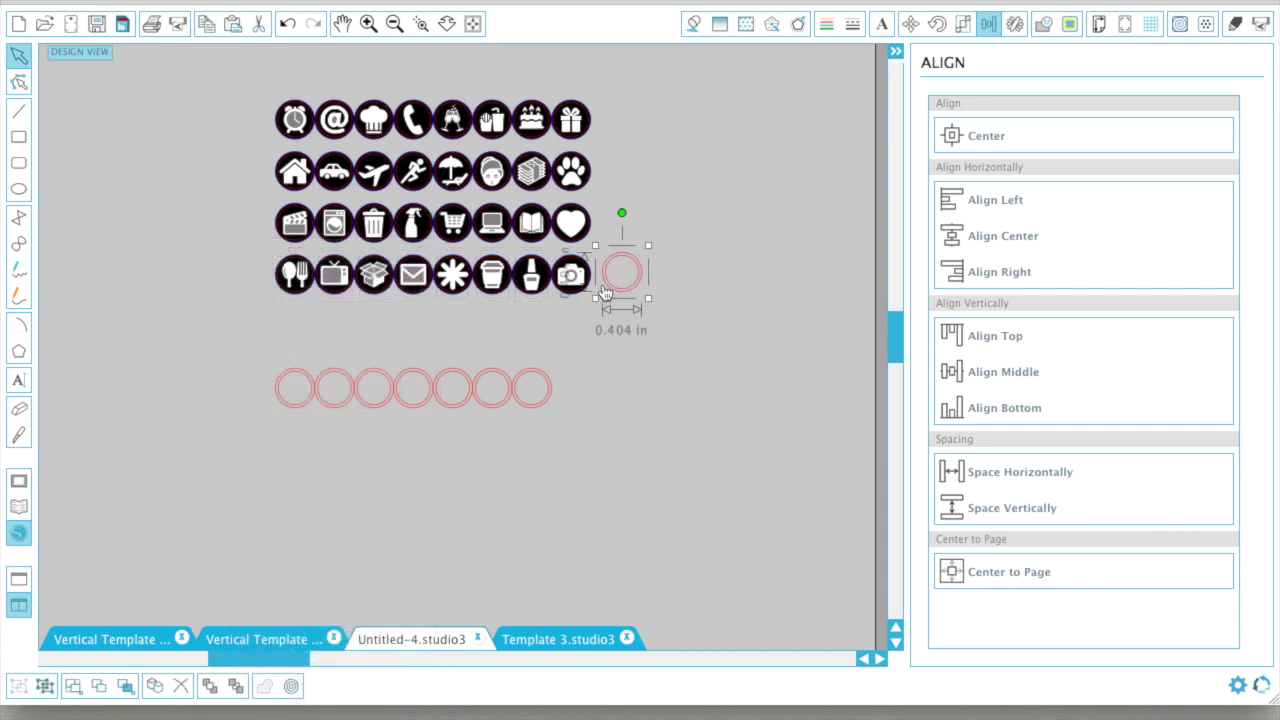
{"action": "left_click", "coordinate": [582, 283], "text": "shift"}
{"action": "left_click", "coordinate": [963, 406]}
{"action": "left_click", "coordinate": [668, 332]}
- Duplicate the red ring pair beside the fourth row upward into a column of four touching rings
{"action": "left_click", "coordinate": [640, 289]}
{"action": "left_click", "coordinate": [1018, 23]}
{"action": "left_click", "coordinate": [1012, 230]}
{"action": "left_click", "coordinate": [1012, 230]}
{"action": "left_click", "coordinate": [747, 214]}
- Align the third, second and first sticker rows vertically with their matching rings in the red guide column
{"action": "left_click", "coordinate": [588, 230]}
{"action": "left_click", "coordinate": [605, 237], "text": "shift"}
{"action": "left_click", "coordinate": [988, 23]}
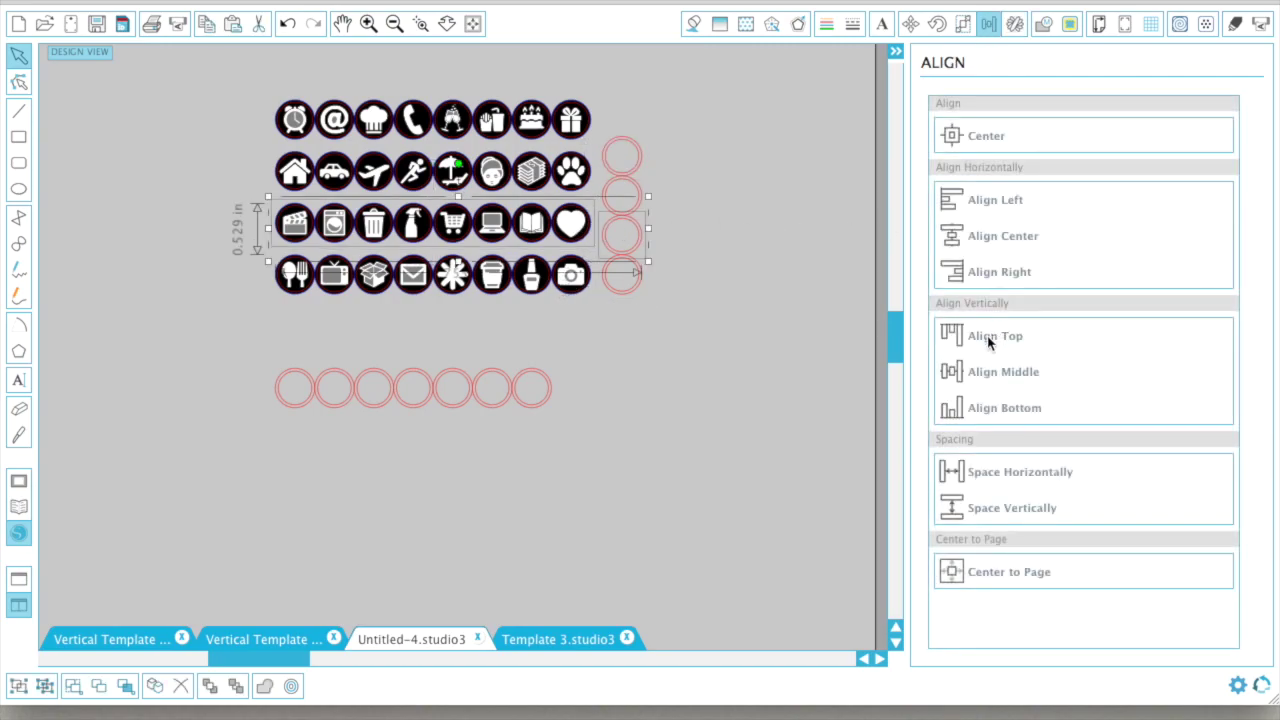
{"action": "left_click", "coordinate": [971, 402]}
{"action": "left_click", "coordinate": [629, 197]}
{"action": "left_click", "coordinate": [585, 182], "text": "shift"}
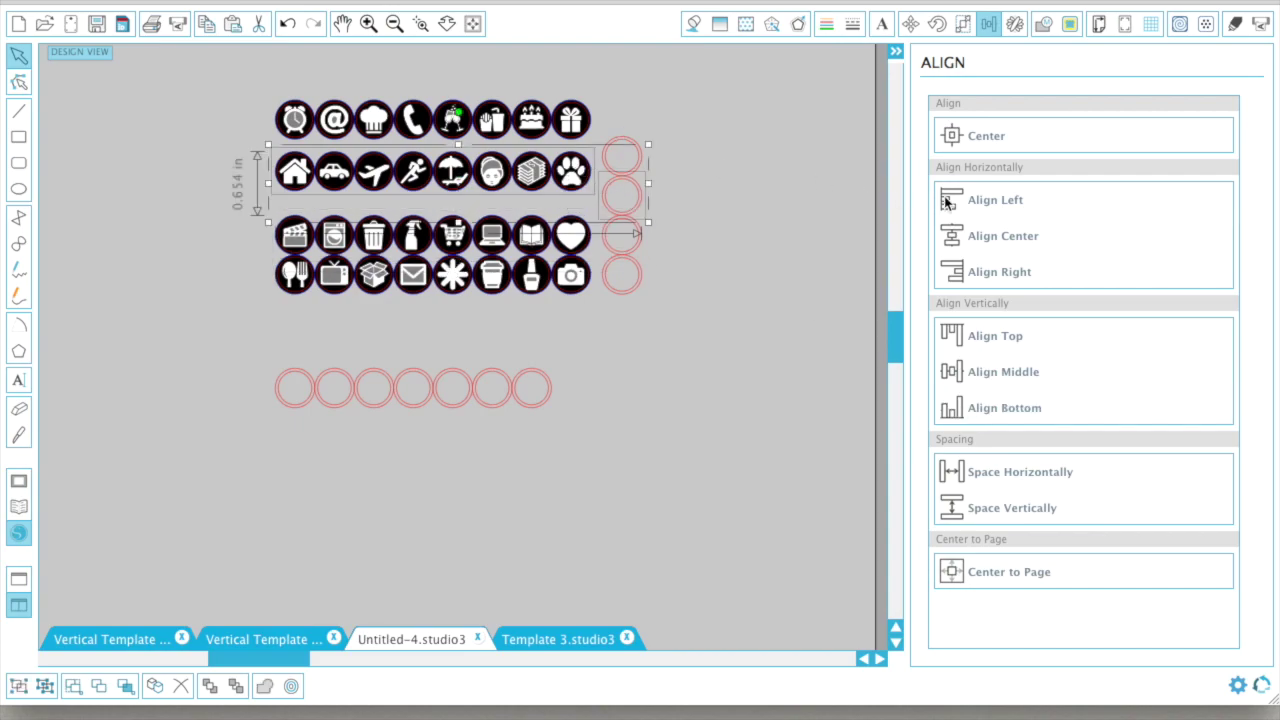
{"action": "left_click", "coordinate": [965, 369]}
{"action": "left_click", "coordinate": [621, 155]}
{"action": "left_click", "coordinate": [588, 135], "text": "shift"}
{"action": "left_click", "coordinate": [1018, 404]}
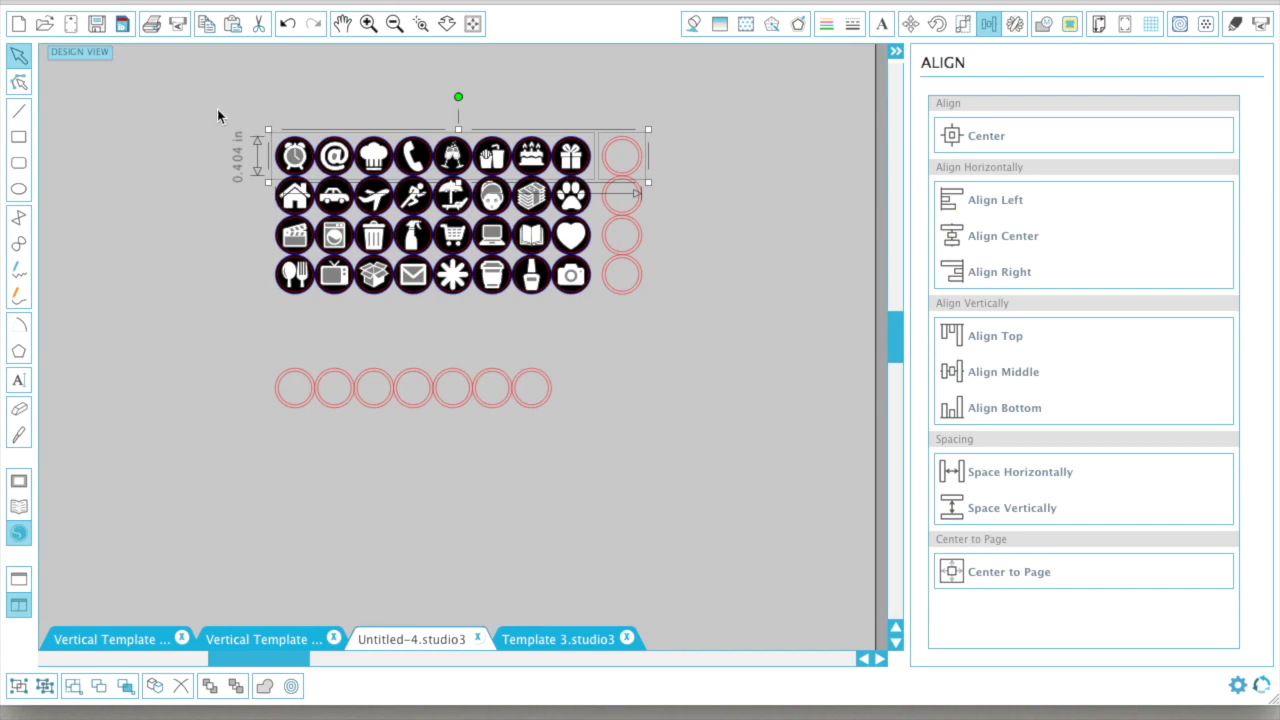
- Group the four packed rows of small stickers into a single set
{"action": "left_click_drag", "start_coordinate": [217, 115], "coordinate": [558, 308]}
{"action": "right_click", "coordinate": [558, 308]}
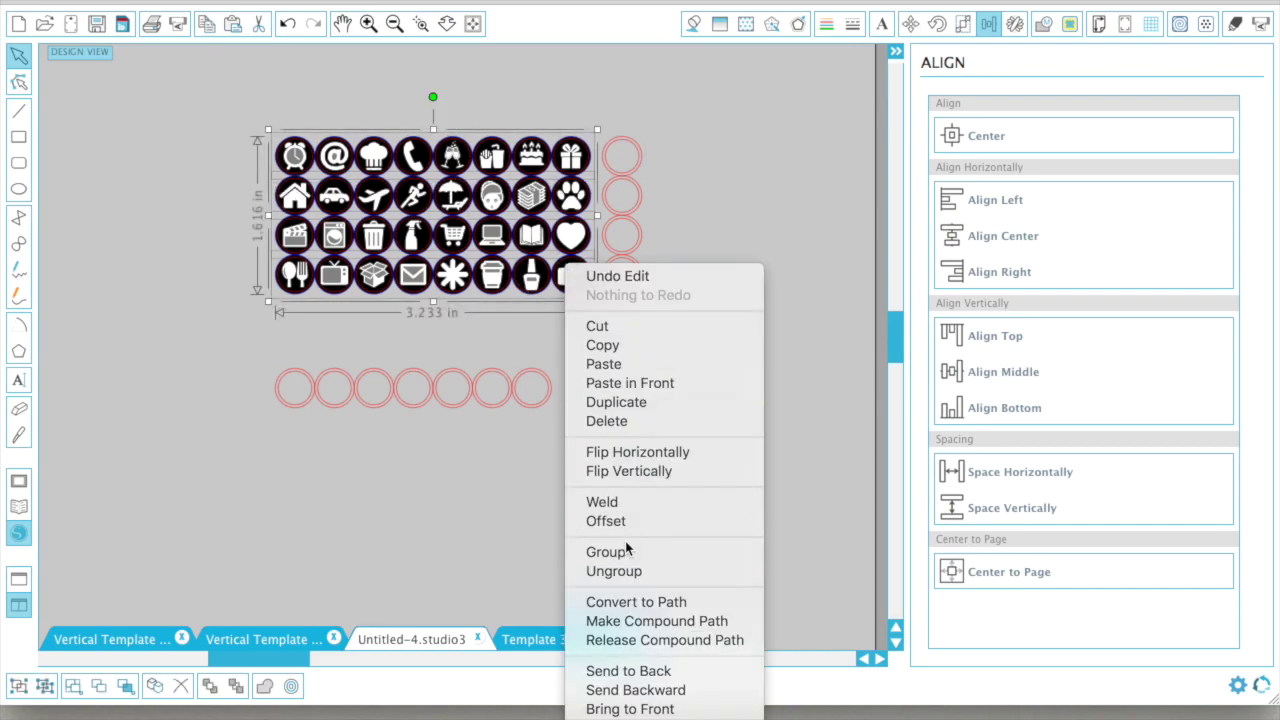
{"action": "left_click", "coordinate": [625, 551]}
- Delete the leftover row and column of red ring guides around the small sticker set
{"action": "left_click_drag", "start_coordinate": [175, 310], "coordinate": [600, 430]}
{"action": "key", "text": "Delete"}
{"action": "left_click_drag", "start_coordinate": [610, 85], "coordinate": [615, 431]}
{"action": "key", "text": "Delete"}
- Move the small sticker set onto the page, beneath the larger icon stickers and above the second header
{"action": "left_click", "coordinate": [539, 235]}
{"action": "left_click", "coordinate": [394, 20]}
{"action": "left_click", "coordinate": [394, 20]}
{"action": "left_click_drag", "start_coordinate": [457, 286], "coordinate": [795, 264]}
{"action": "scroll", "coordinate": [663, 291], "scroll_direction": "right", "scroll_amount": 4}
{"action": "left_click_drag", "start_coordinate": [478, 274], "coordinate": [464, 322]}
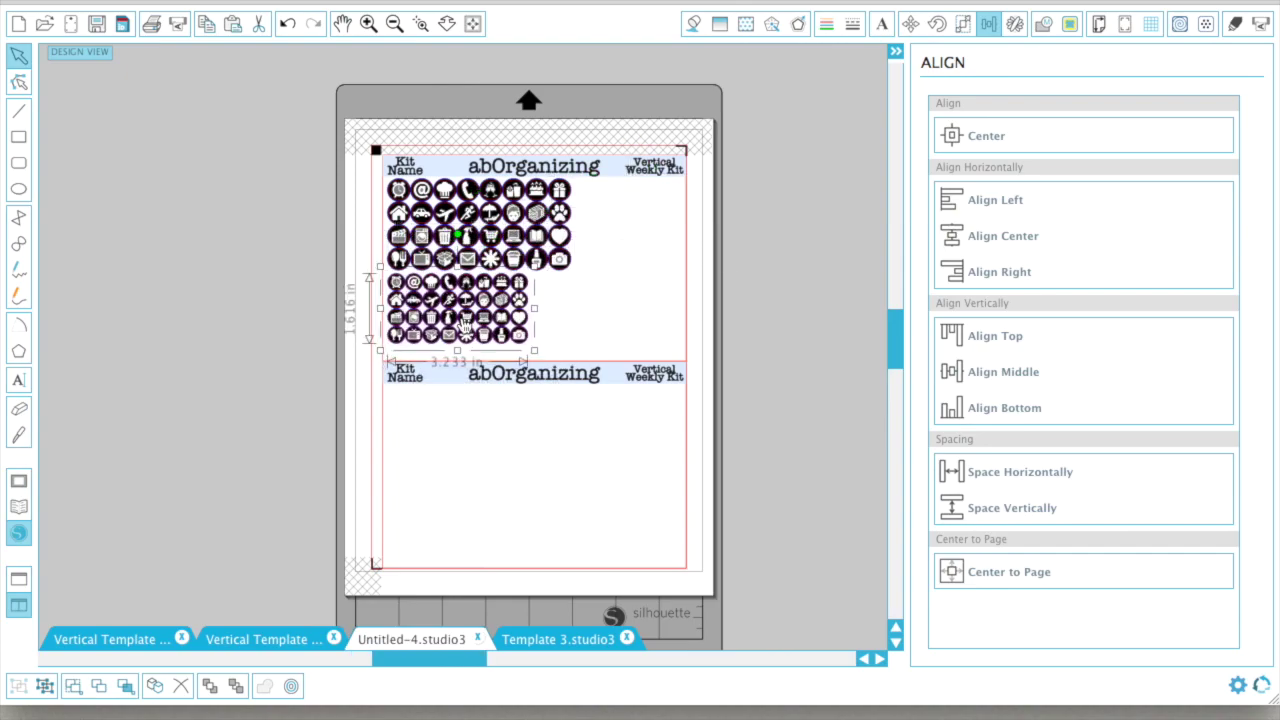
- Left-align the small sticker set with the larger sticker set
{"action": "left_click", "coordinate": [368, 25]}
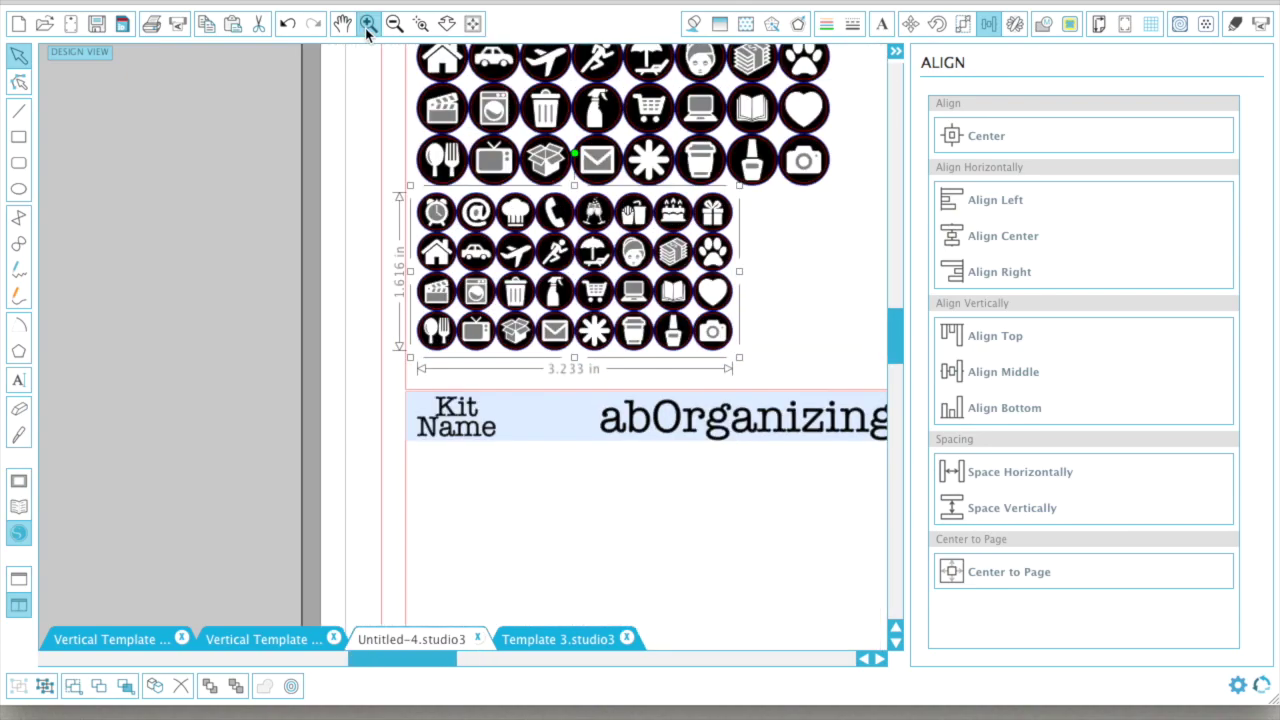
{"action": "scroll", "coordinate": [487, 320], "scroll_direction": "up", "scroll_amount": 4}
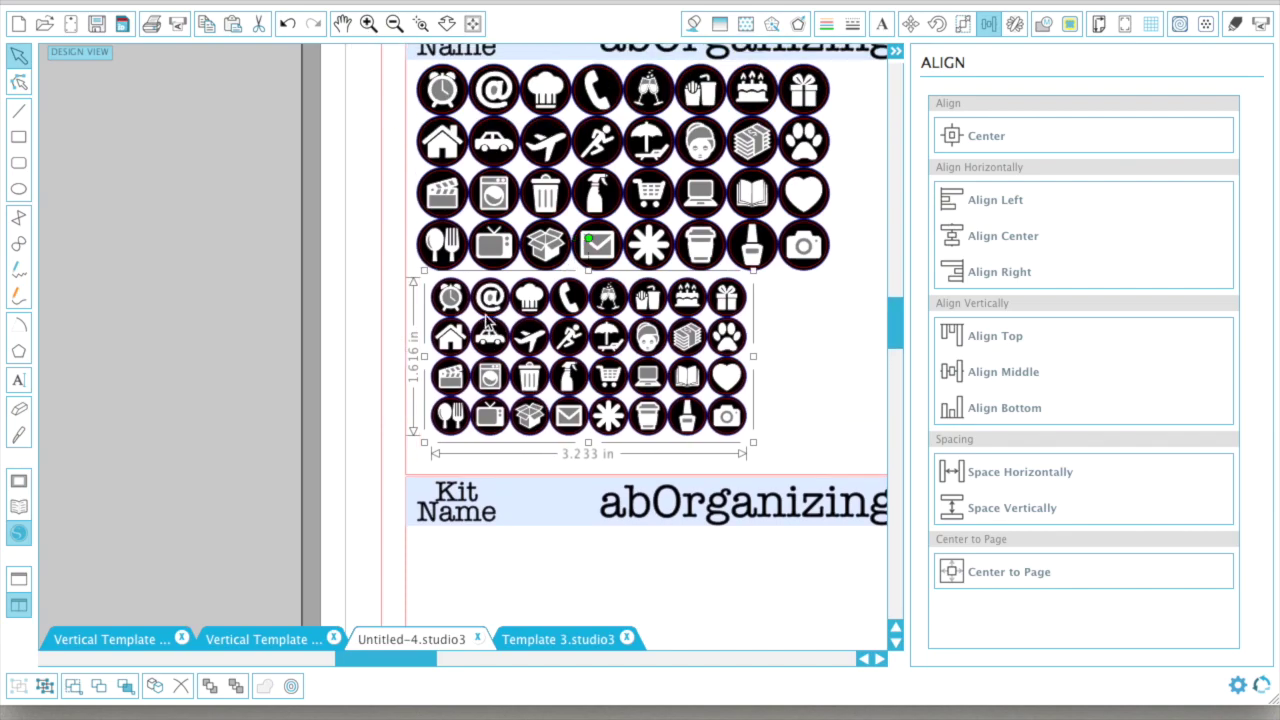
{"action": "left_click", "coordinate": [485, 252], "text": "shift"}
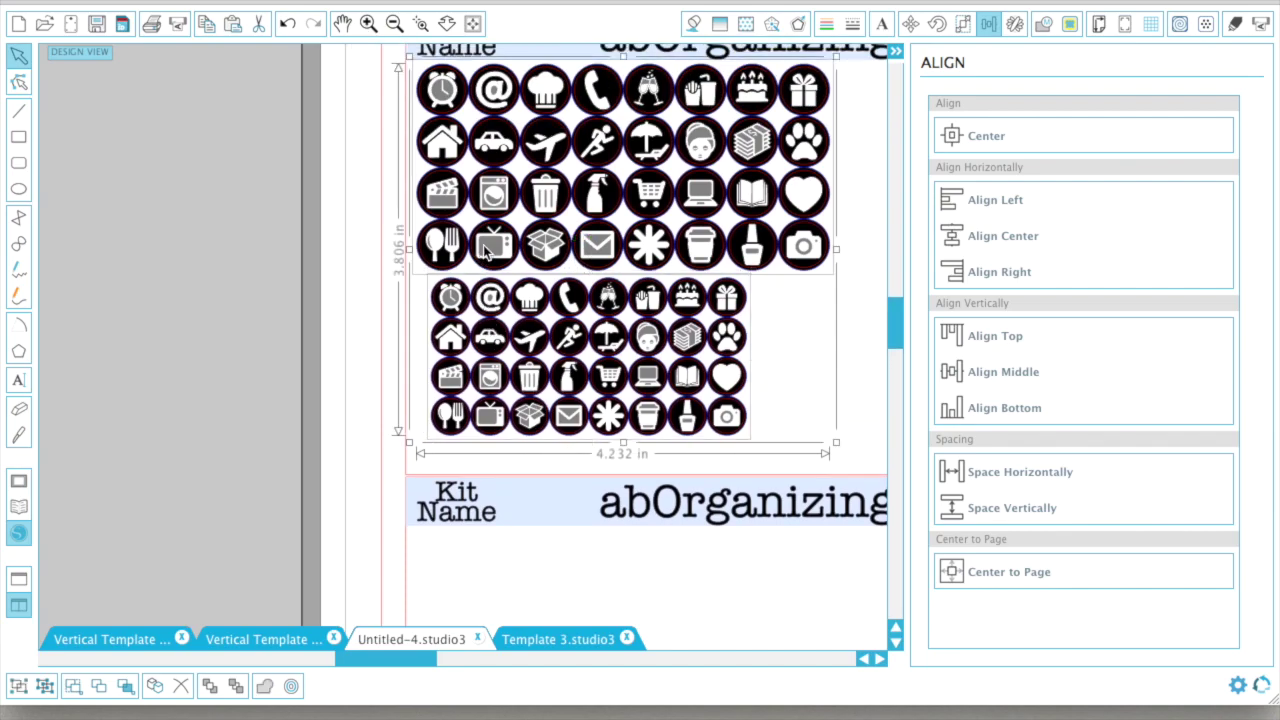
{"action": "left_click", "coordinate": [995, 199]}
{"action": "left_click", "coordinate": [836, 320]}
- Nudge the small sticker set upward until it sits directly beneath the bottom row of the larger stickers
{"action": "left_click", "coordinate": [368, 30]}
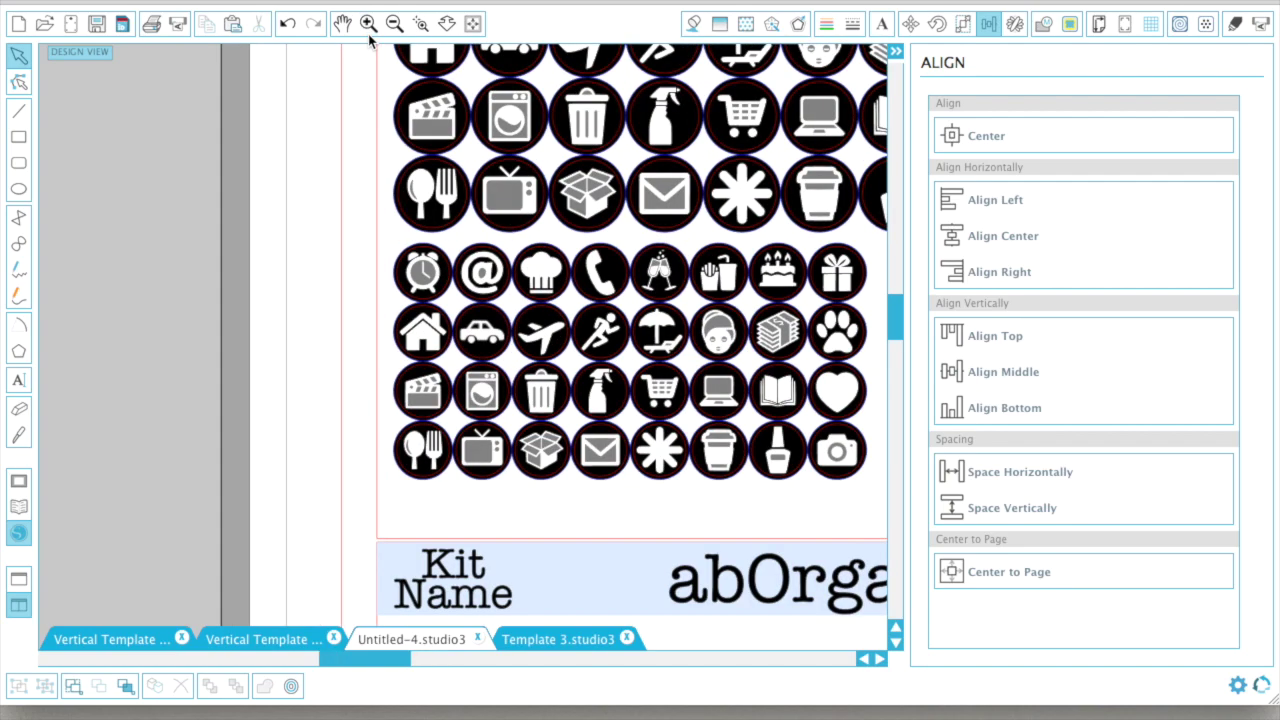
{"action": "left_click", "coordinate": [368, 30]}
{"action": "left_click", "coordinate": [368, 30]}
{"action": "left_click", "coordinate": [404, 186]}
{"action": "key", "text": "Up"}
{"action": "key", "text": "Up"}
{"action": "key", "text": "Up"}
{"action": "key", "text": "Up"}
{"action": "key", "text": "Up"}
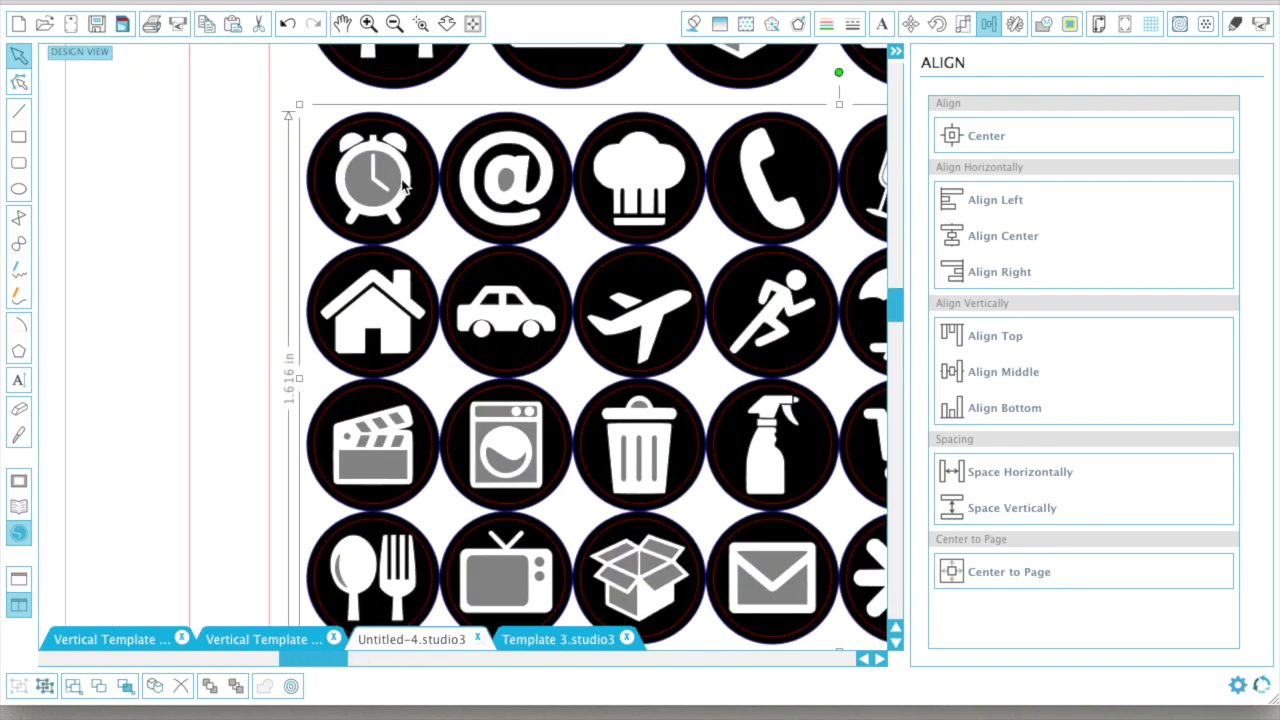
{"action": "scroll", "coordinate": [404, 186], "scroll_direction": "up", "scroll_amount": 1}
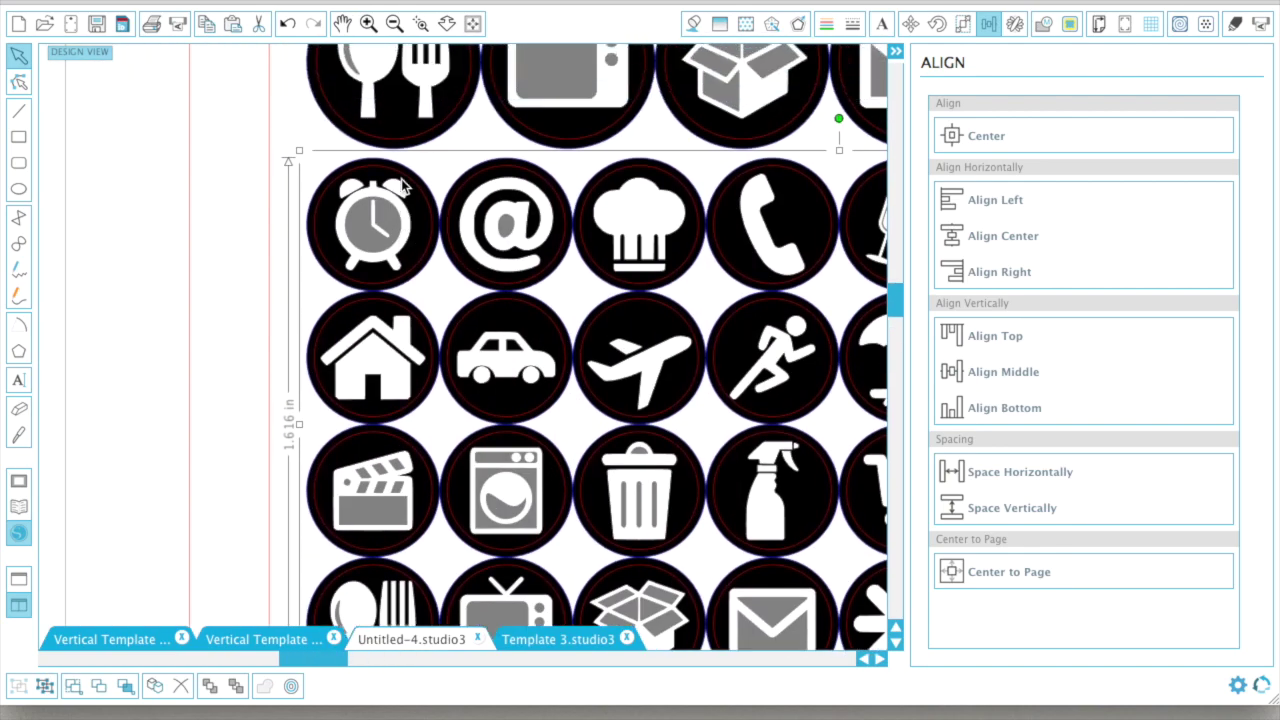
{"action": "key", "text": "Up"}
{"action": "key", "text": "Up"}
{"action": "key", "text": "Up"}
{"action": "key", "text": "Up"}
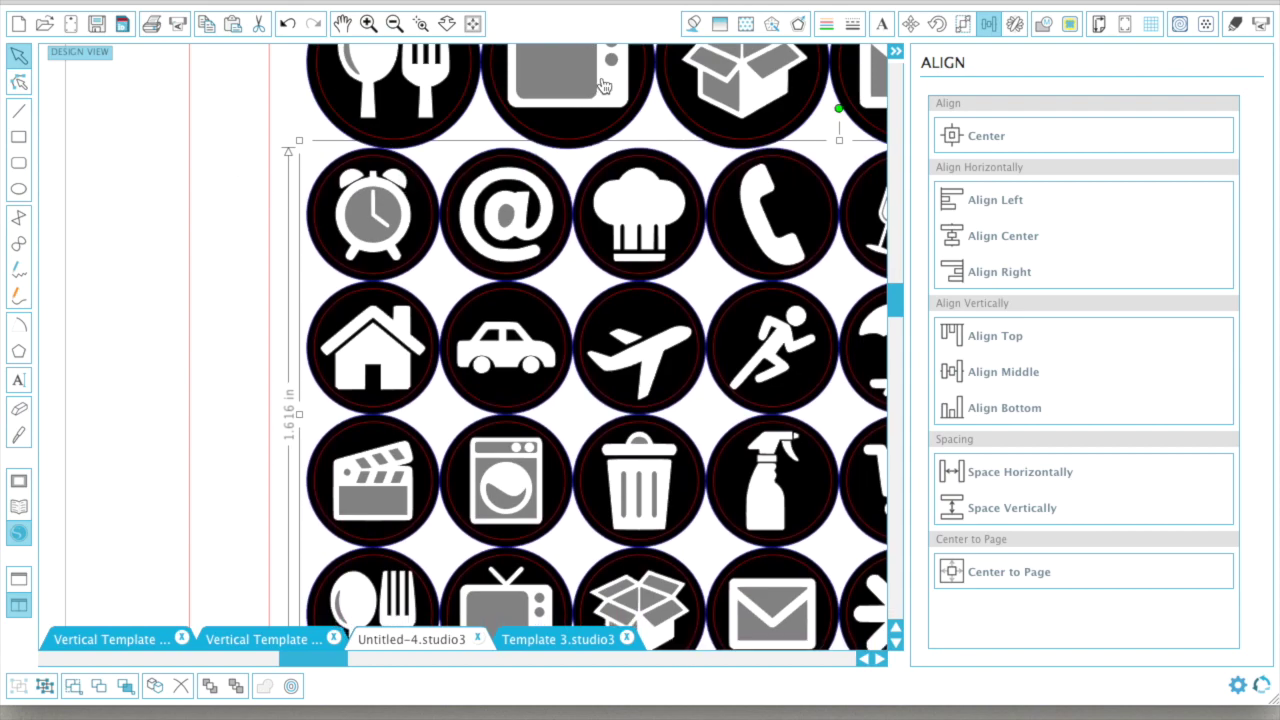
{"action": "scroll", "coordinate": [603, 87], "scroll_direction": "right", "scroll_amount": 5}
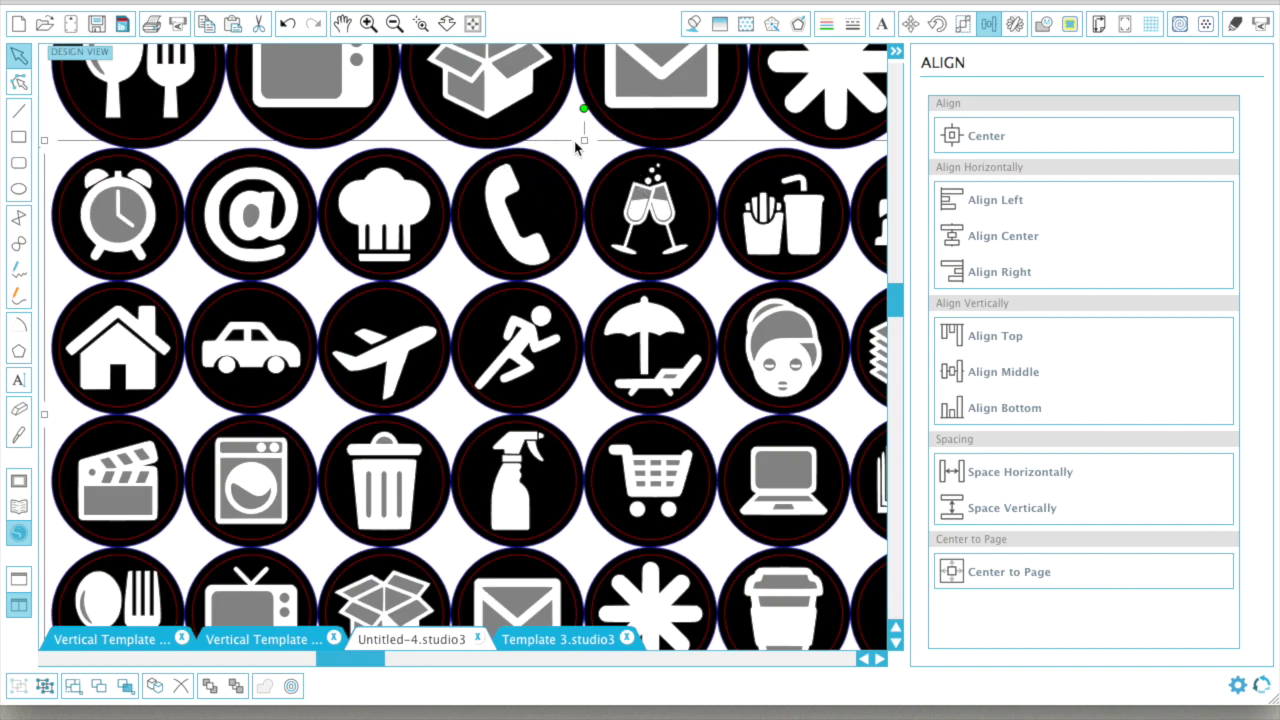
{"action": "left_click", "coordinate": [396, 20]}
{"action": "left_click", "coordinate": [395, 22]}
{"action": "left_click", "coordinate": [395, 22]}
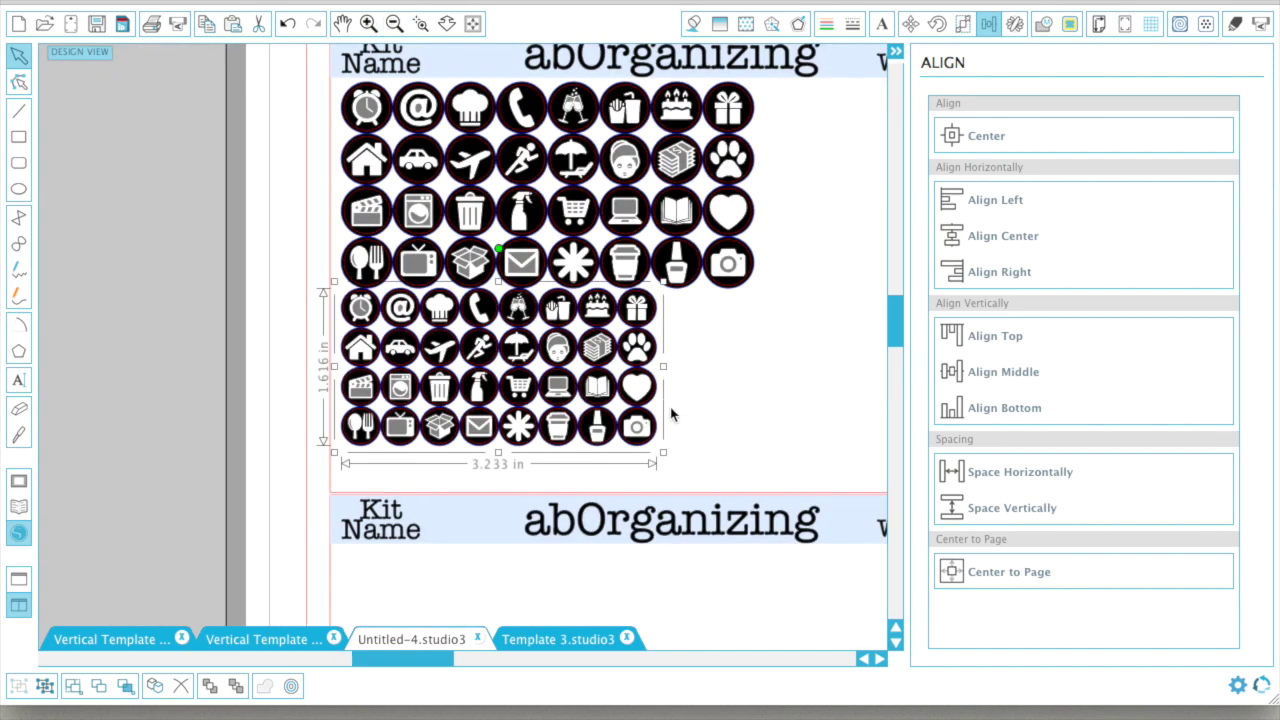
{"action": "left_click", "coordinate": [706, 434]}
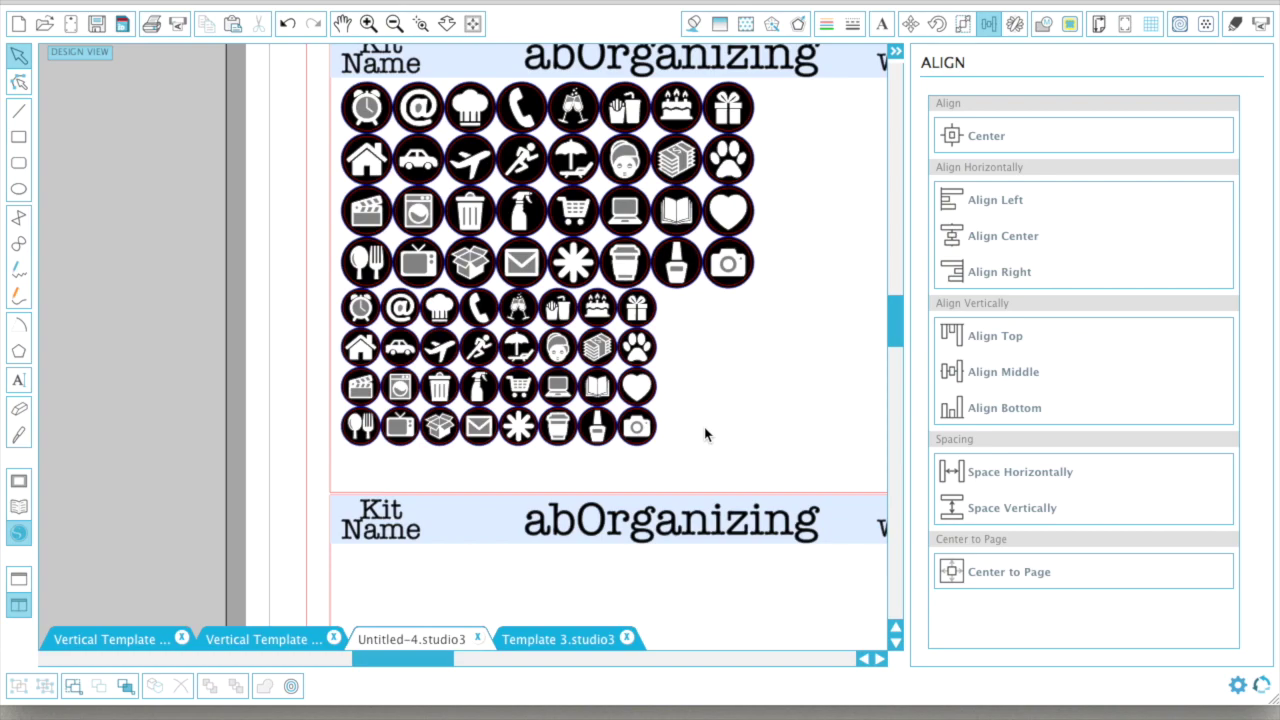
- Examine the sticker arrangement in the Template 3 document, and return to Untitled-4
{"action": "left_click", "coordinate": [396, 24]}
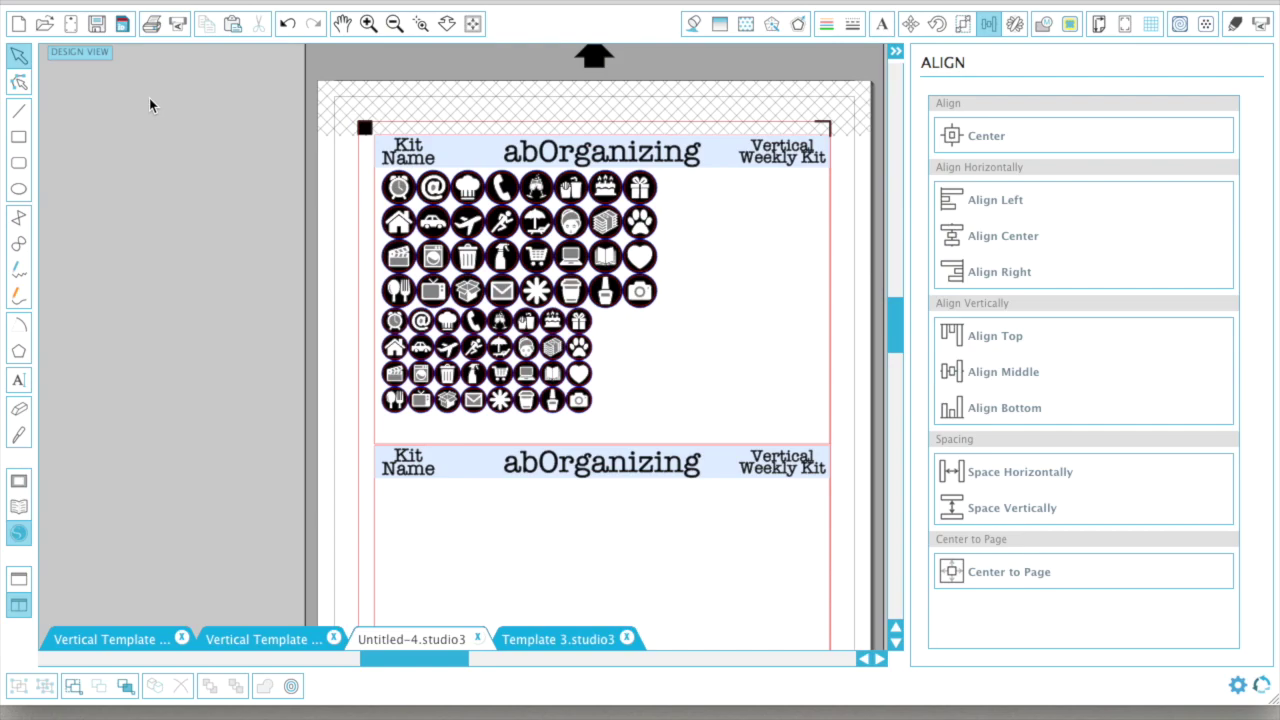
{"action": "left_click", "coordinate": [554, 637]}
{"action": "left_click", "coordinate": [394, 23]}
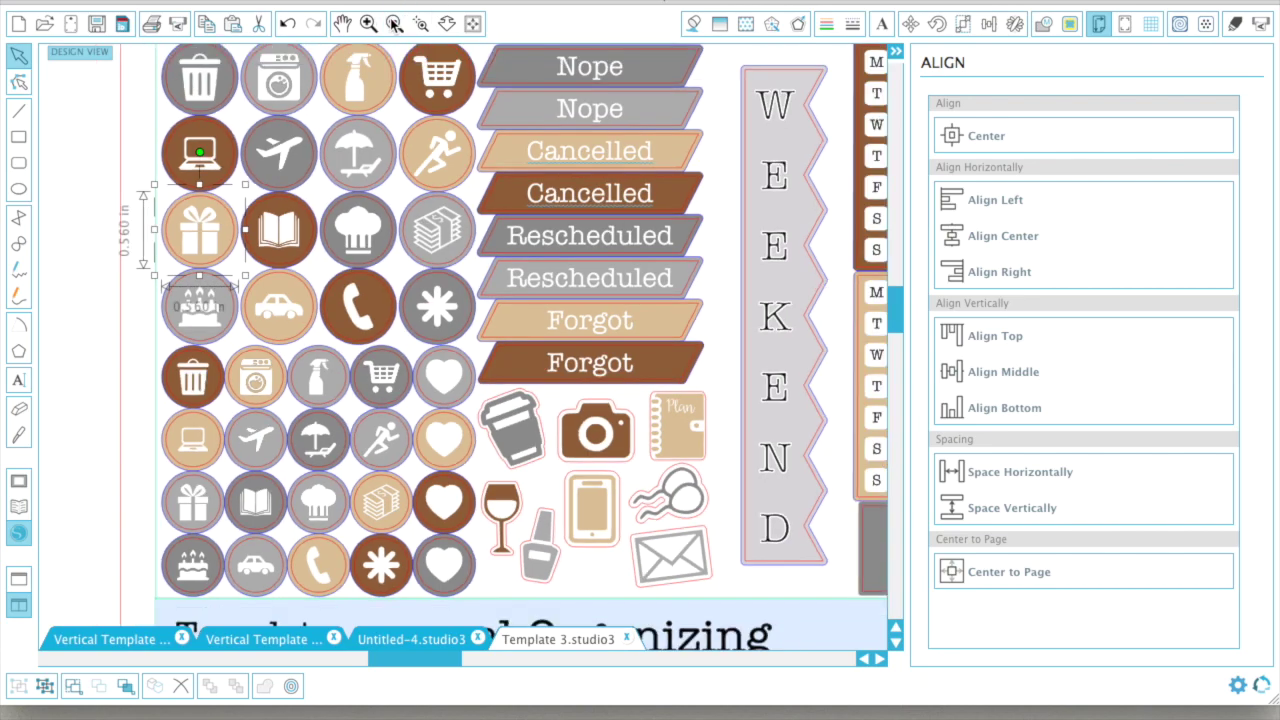
{"action": "left_click", "coordinate": [394, 23]}
{"action": "left_click", "coordinate": [394, 23]}
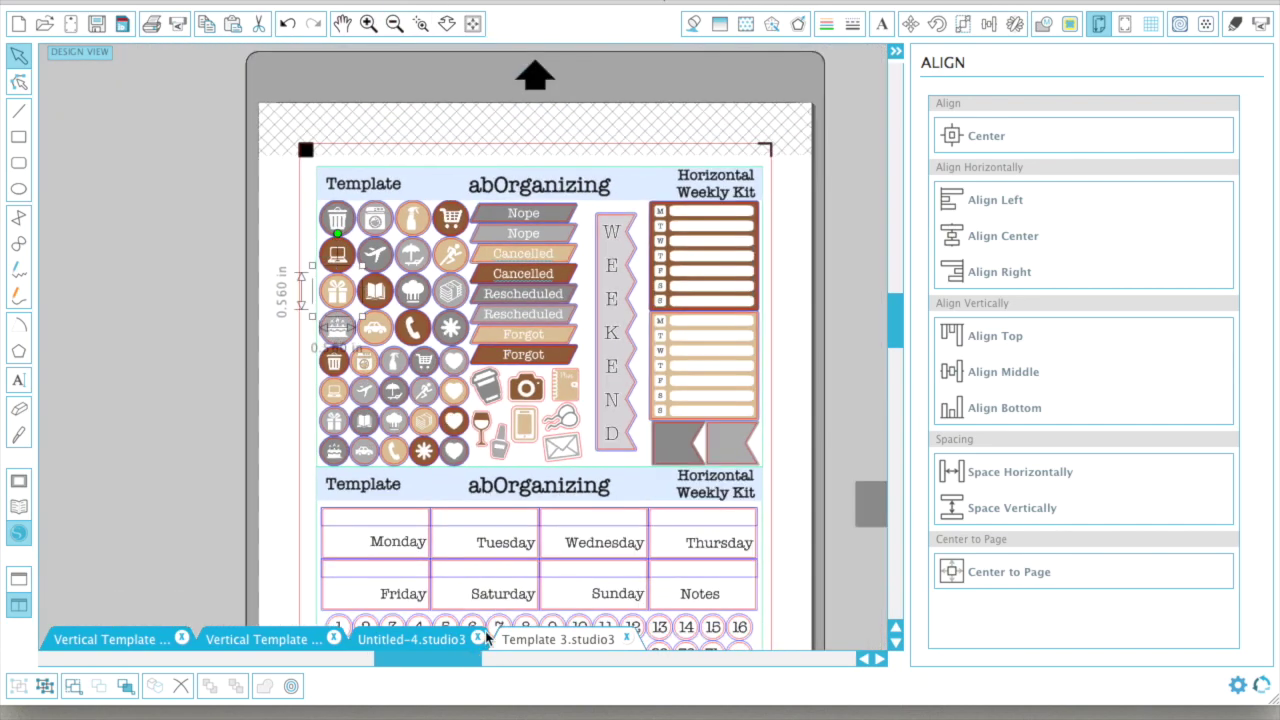
{"action": "left_click", "coordinate": [435, 641]}
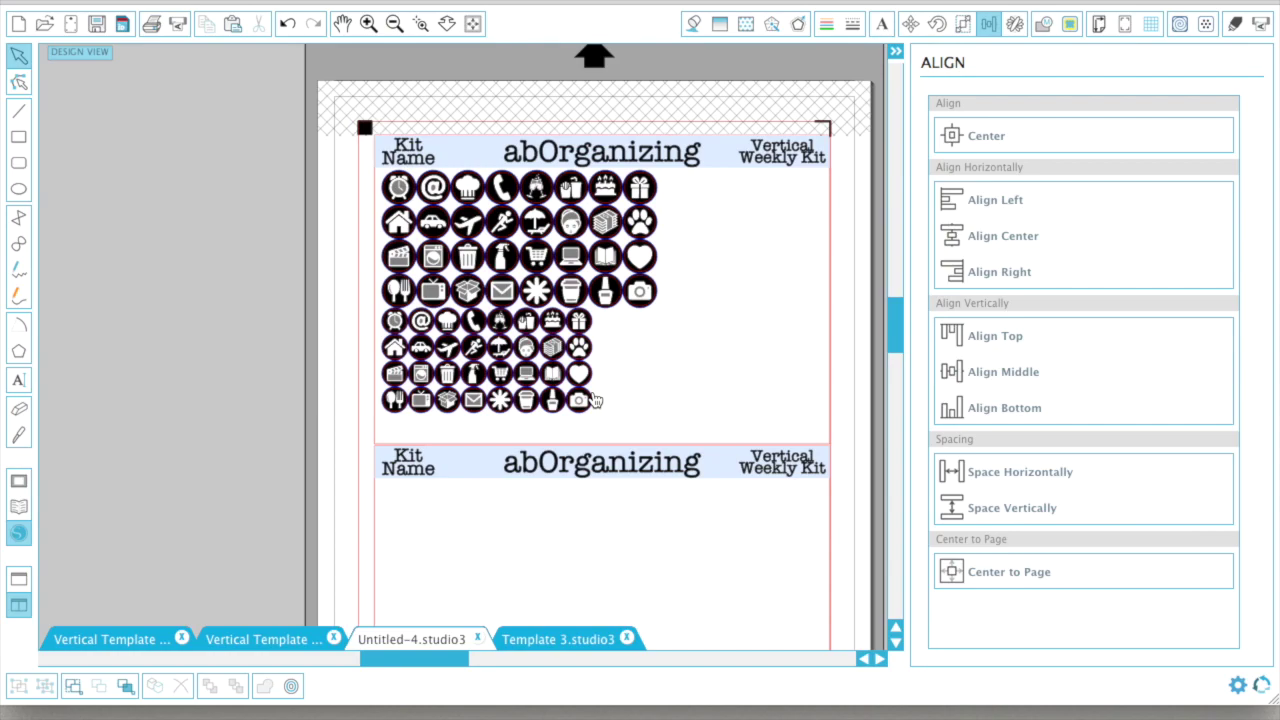
- In the first Vertical Template document, ungroup the gray checklist section down to its individual checklist boxes
{"action": "left_click", "coordinate": [103, 640]}
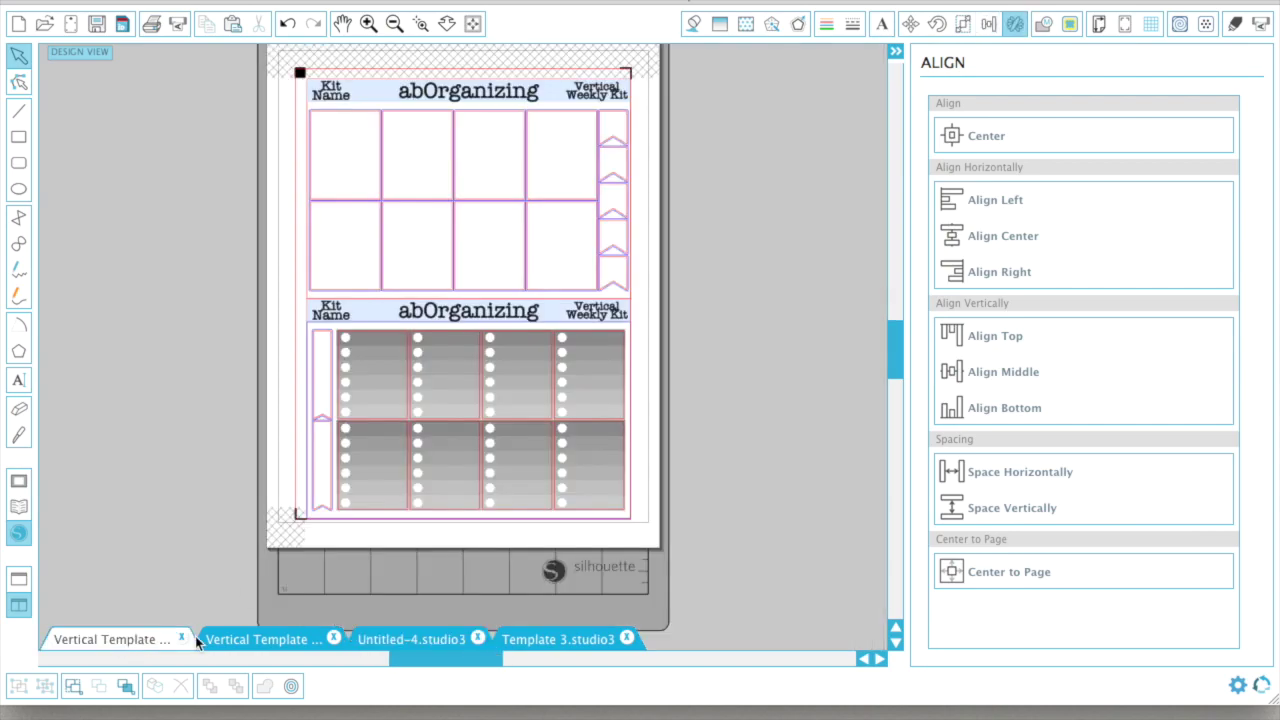
{"action": "left_click", "coordinate": [380, 382]}
{"action": "right_click", "coordinate": [380, 382]}
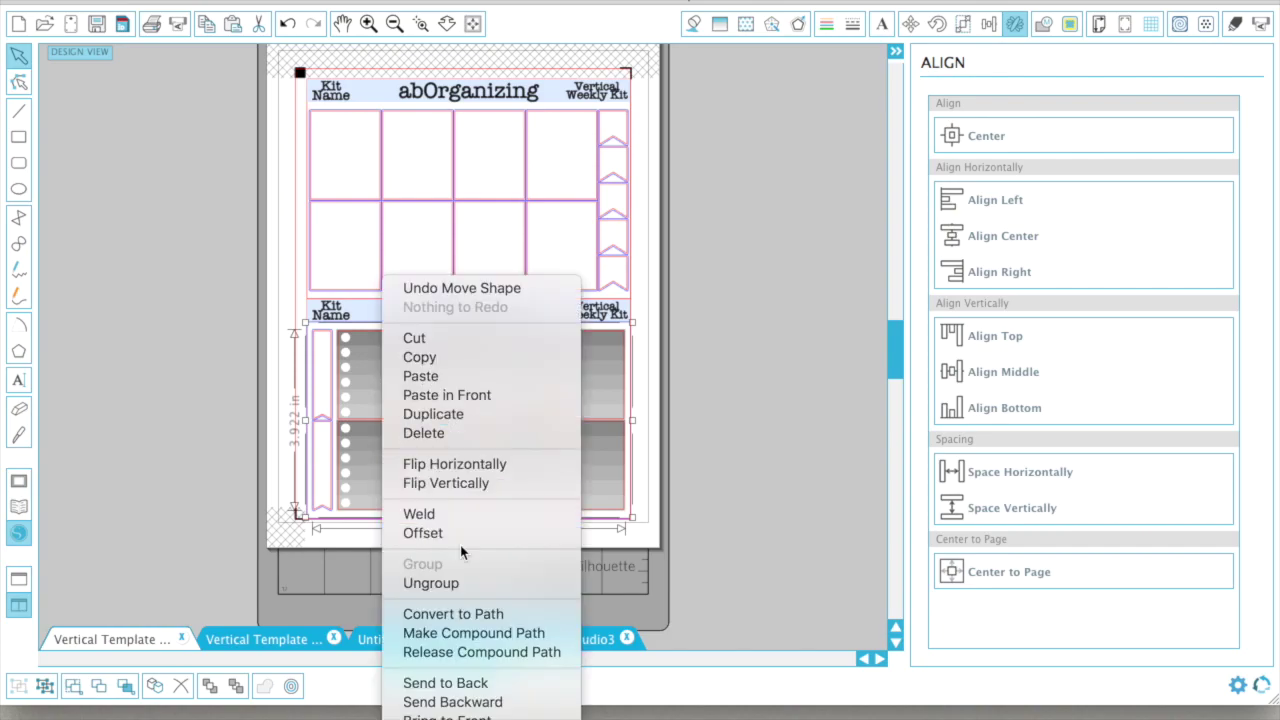
{"action": "left_click", "coordinate": [454, 584]}
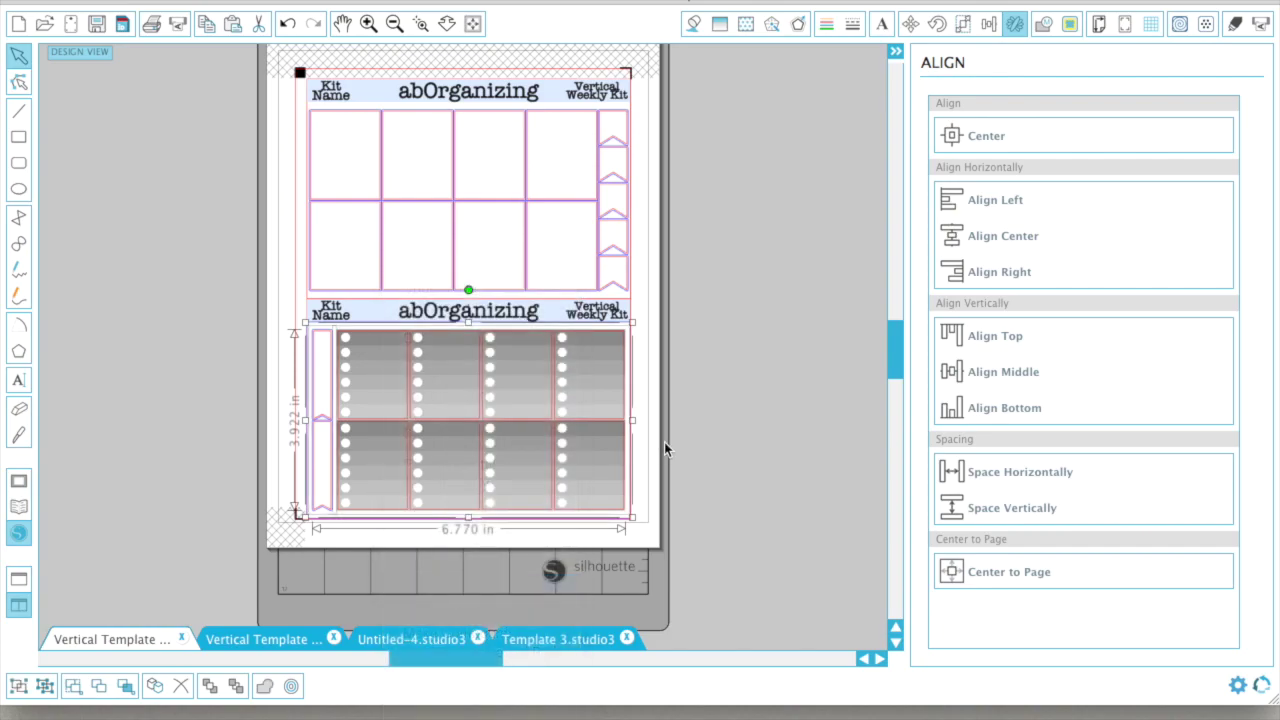
{"action": "left_click", "coordinate": [370, 382]}
{"action": "right_click", "coordinate": [370, 382]}
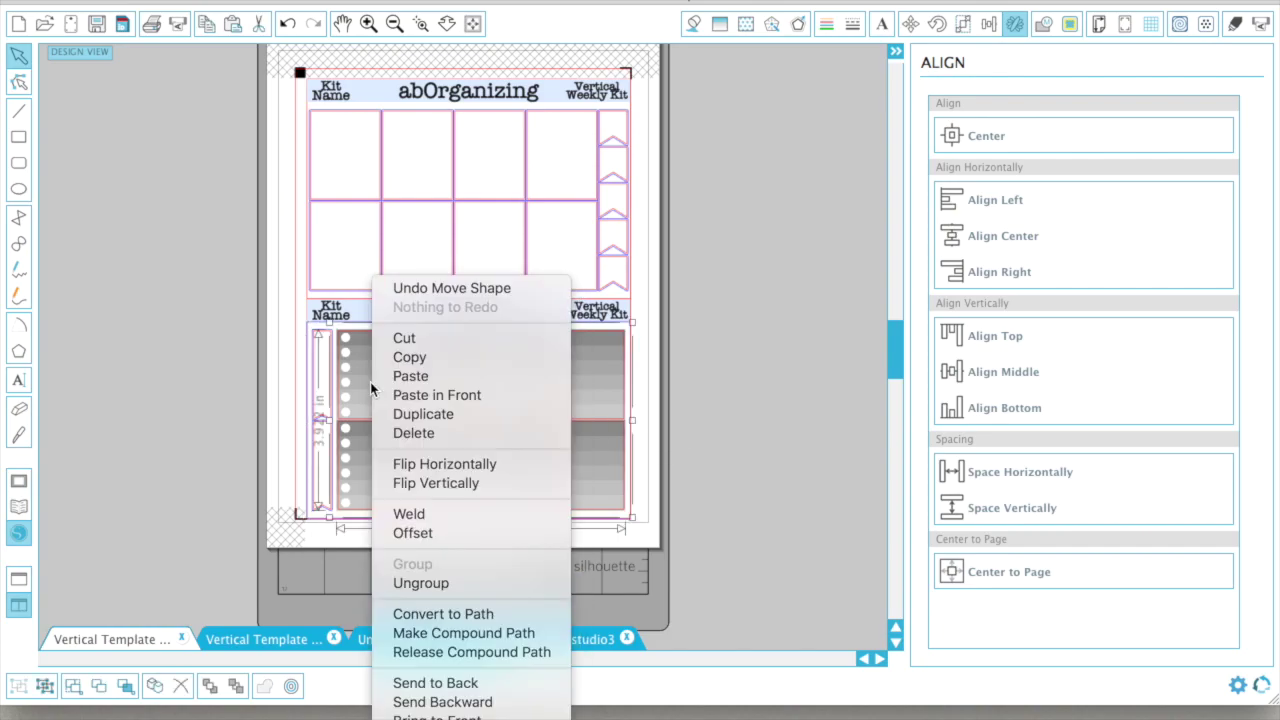
{"action": "left_click", "coordinate": [431, 585]}
{"action": "left_click", "coordinate": [790, 440]}
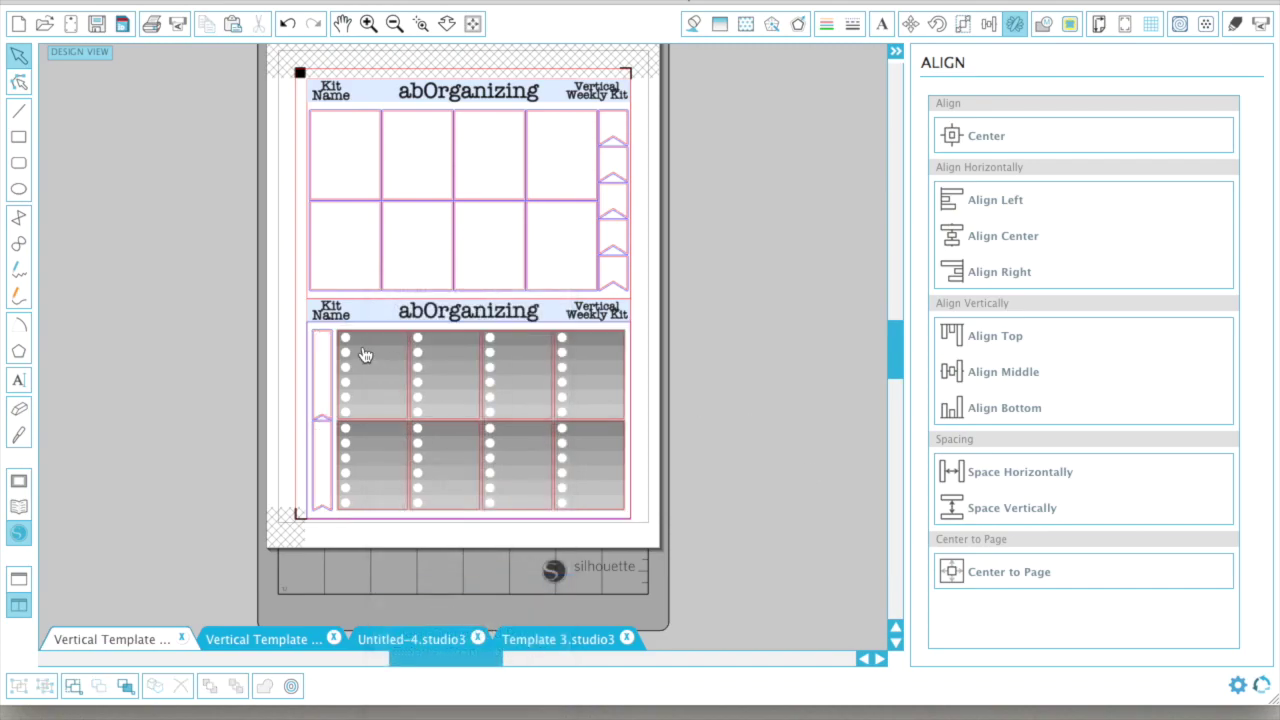
- Copy the upper-left checklist box into Untitled-4 and place it beside the icon stickers
{"action": "left_click", "coordinate": [363, 357]}
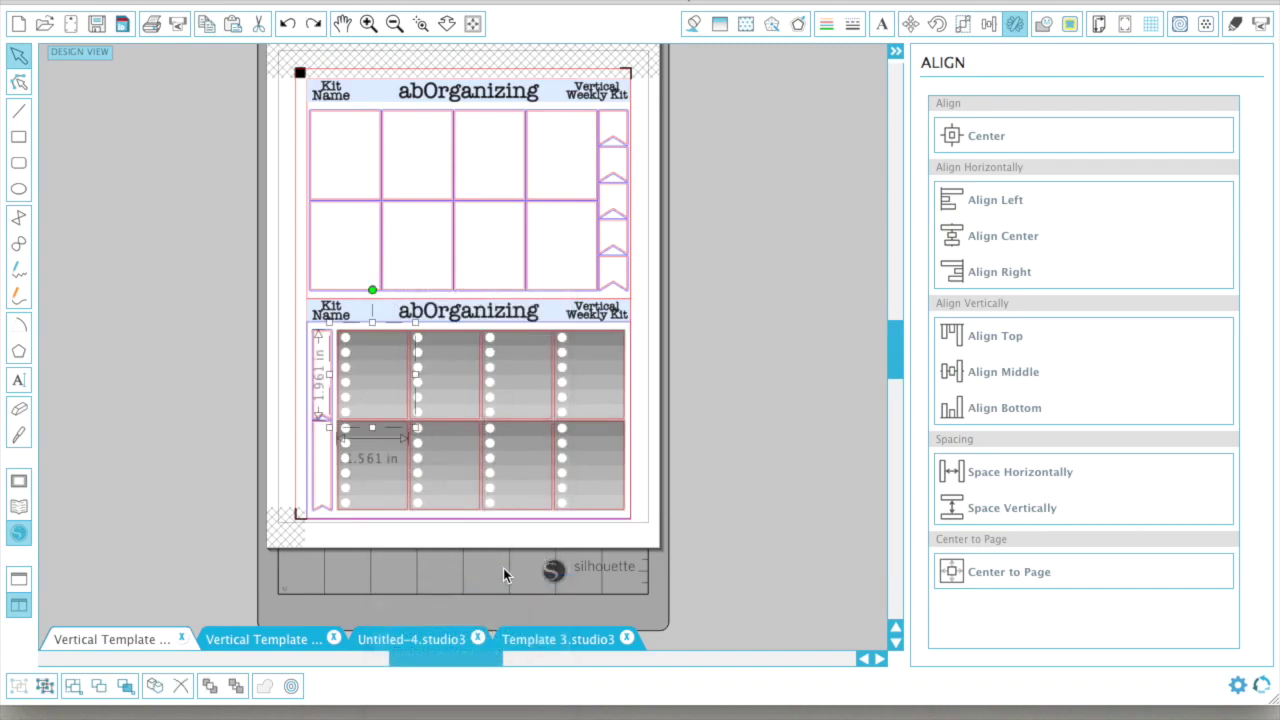
{"action": "left_click", "coordinate": [419, 640]}
{"action": "key", "text": "ctrl+v"}
{"action": "left_click_drag", "start_coordinate": [523, 604], "coordinate": [731, 320]}
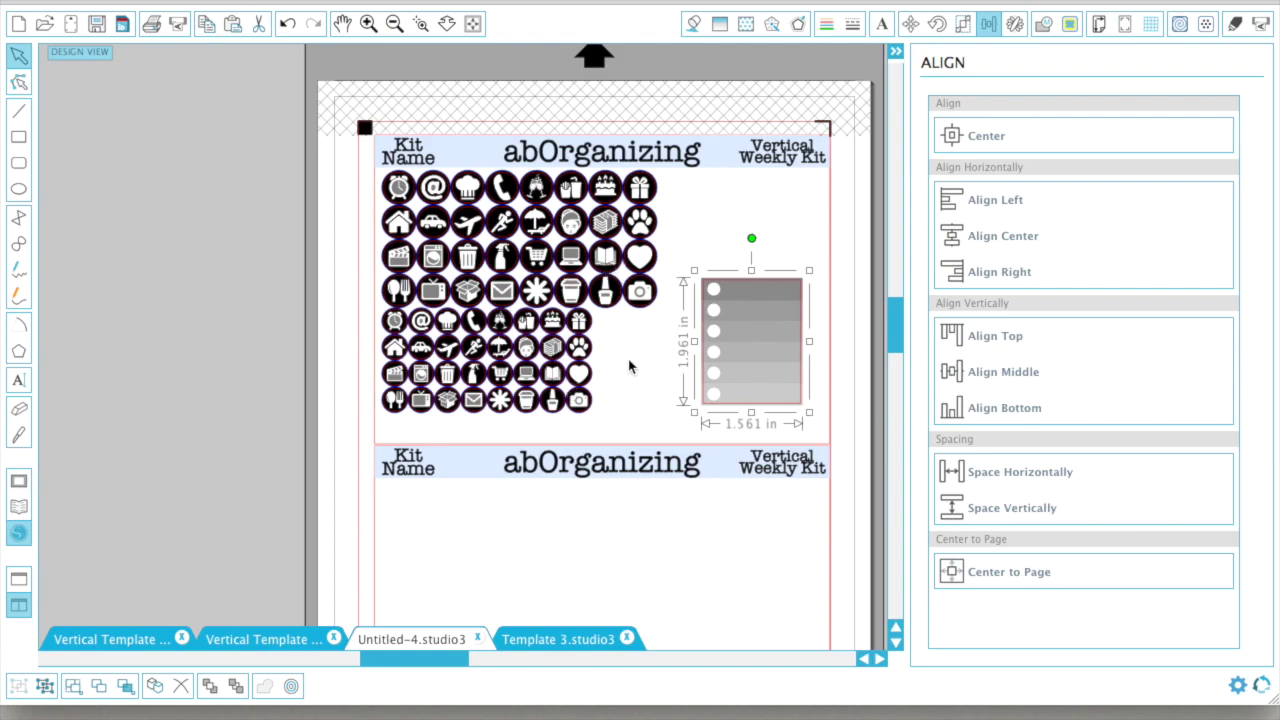
- Move the pasted checklist box off the page into the empty workspace beside it
{"action": "scroll", "coordinate": [628, 366], "scroll_direction": "right", "scroll_amount": 5}
{"action": "left_click", "coordinate": [368, 23]}
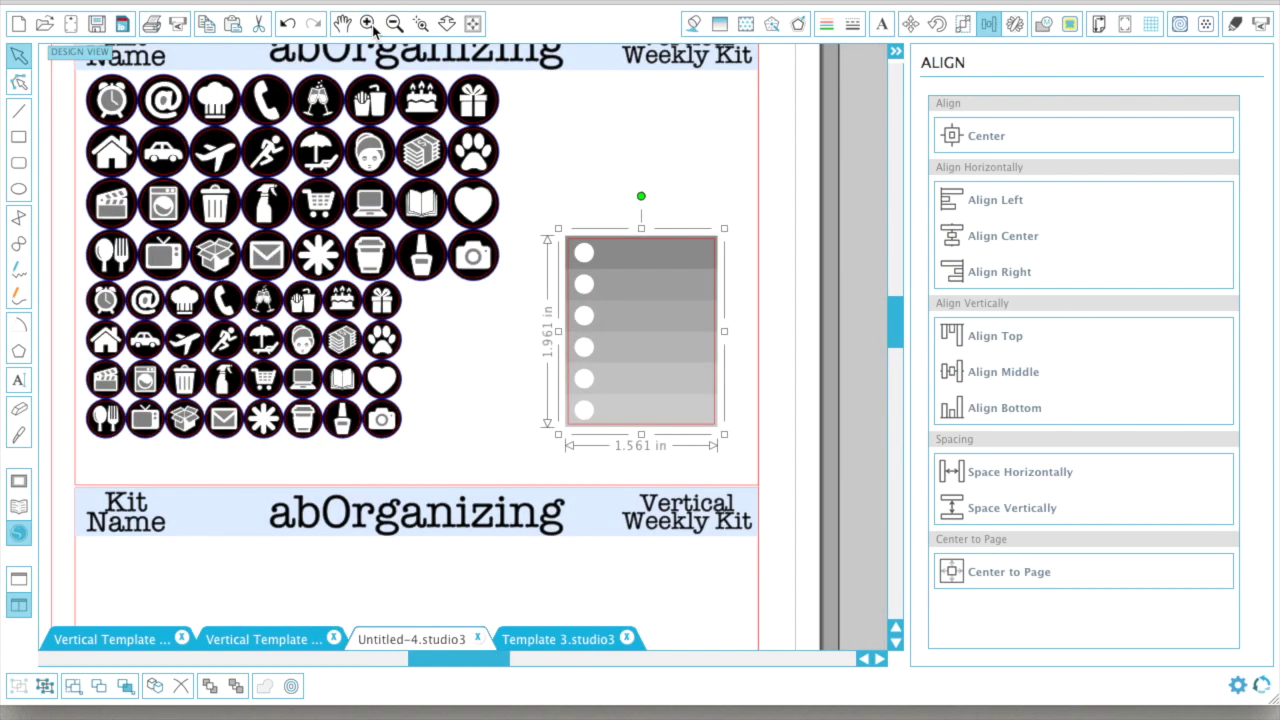
{"action": "left_click_drag", "start_coordinate": [730, 358], "coordinate": [627, 408]}
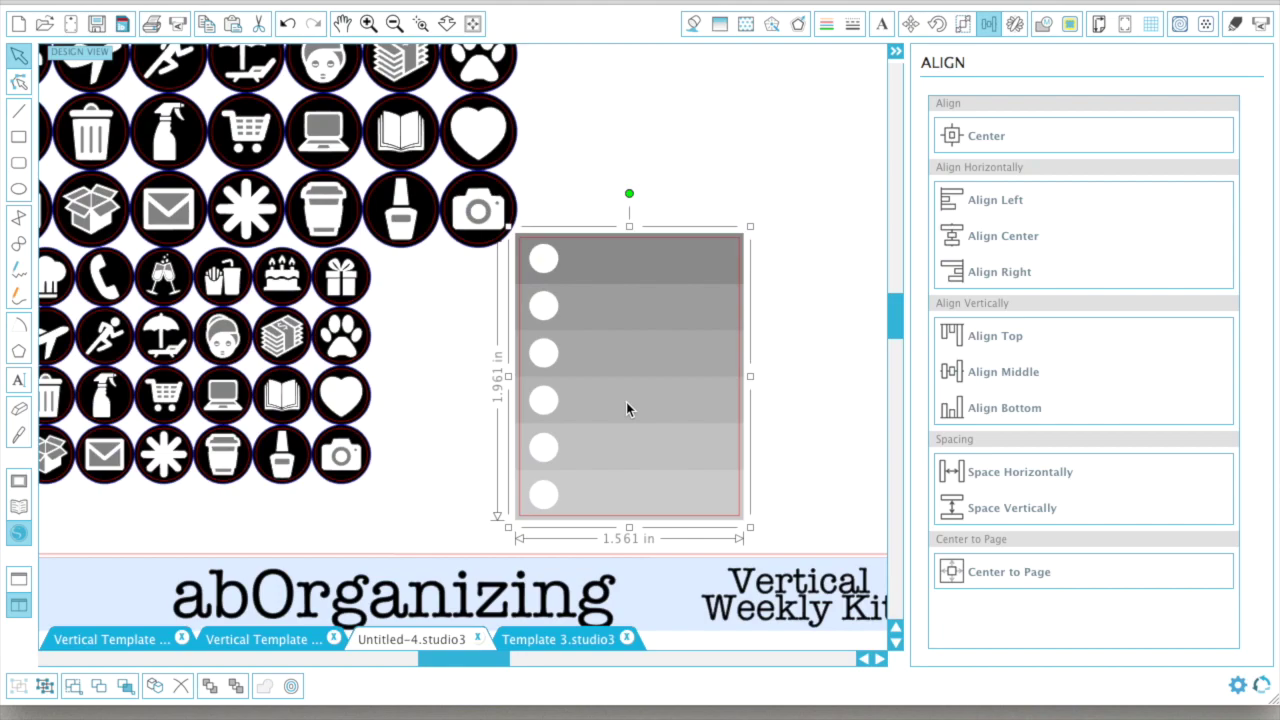
{"action": "left_click_drag", "start_coordinate": [626, 402], "coordinate": [737, 364]}
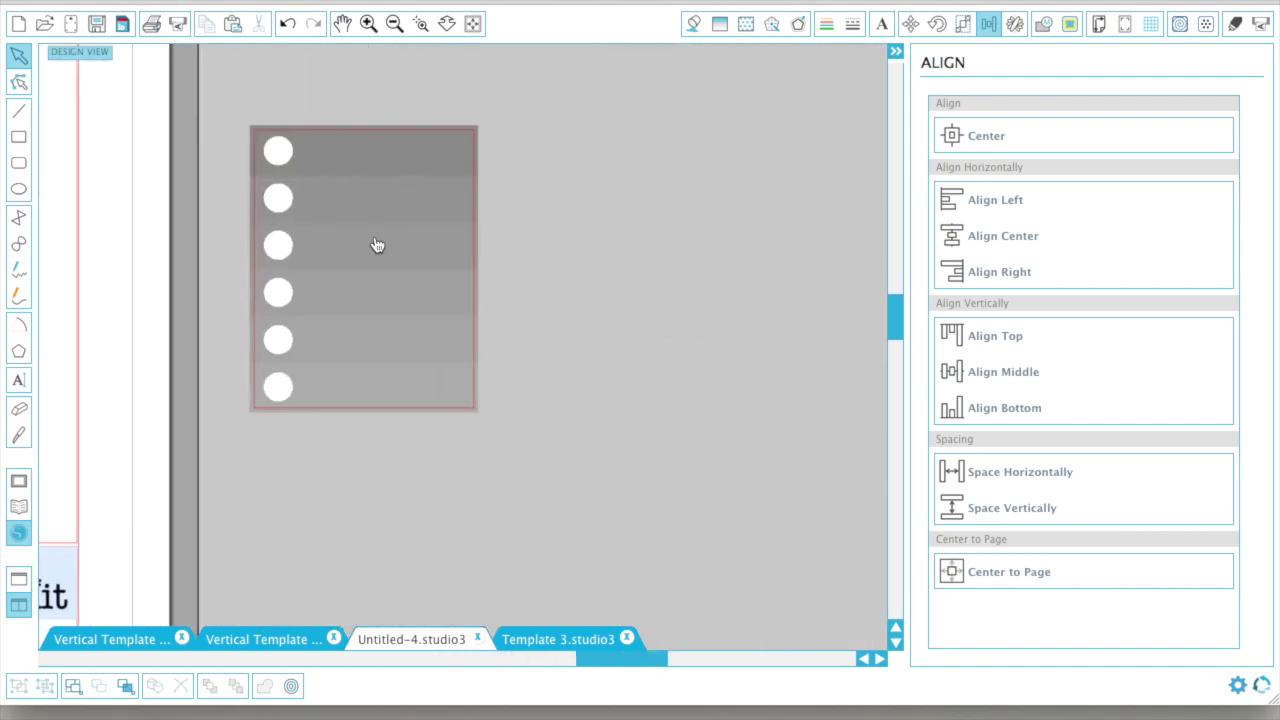
- Duplicate the checklist box beside the original and delete the copy's white circles
{"action": "key", "text": "ctrl+d"}
{"action": "key", "text": "ctrl+z"}
{"action": "key", "text": "ctrl+z"}
{"action": "key", "text": "ctrl+z"}
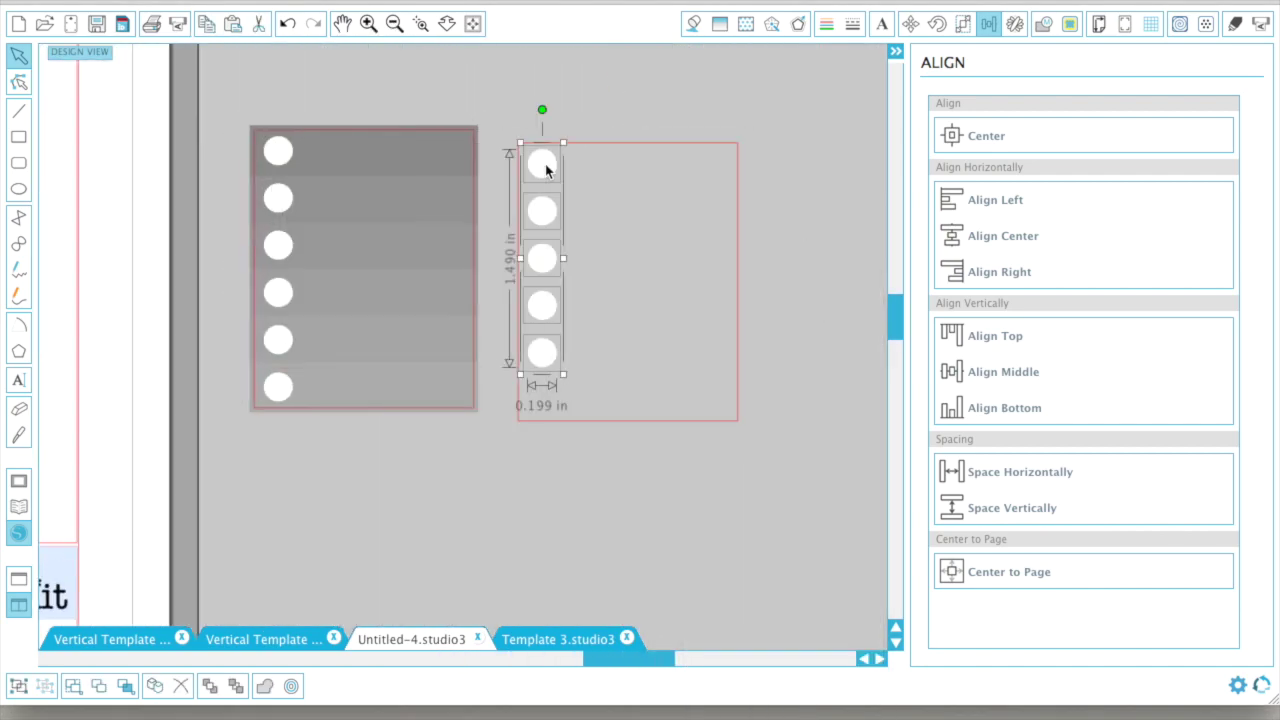
{"action": "key", "text": "ctrl+z"}
{"action": "key", "text": "ctrl+z"}
{"action": "key", "text": "Delete"}
{"action": "key", "text": "Delete"}
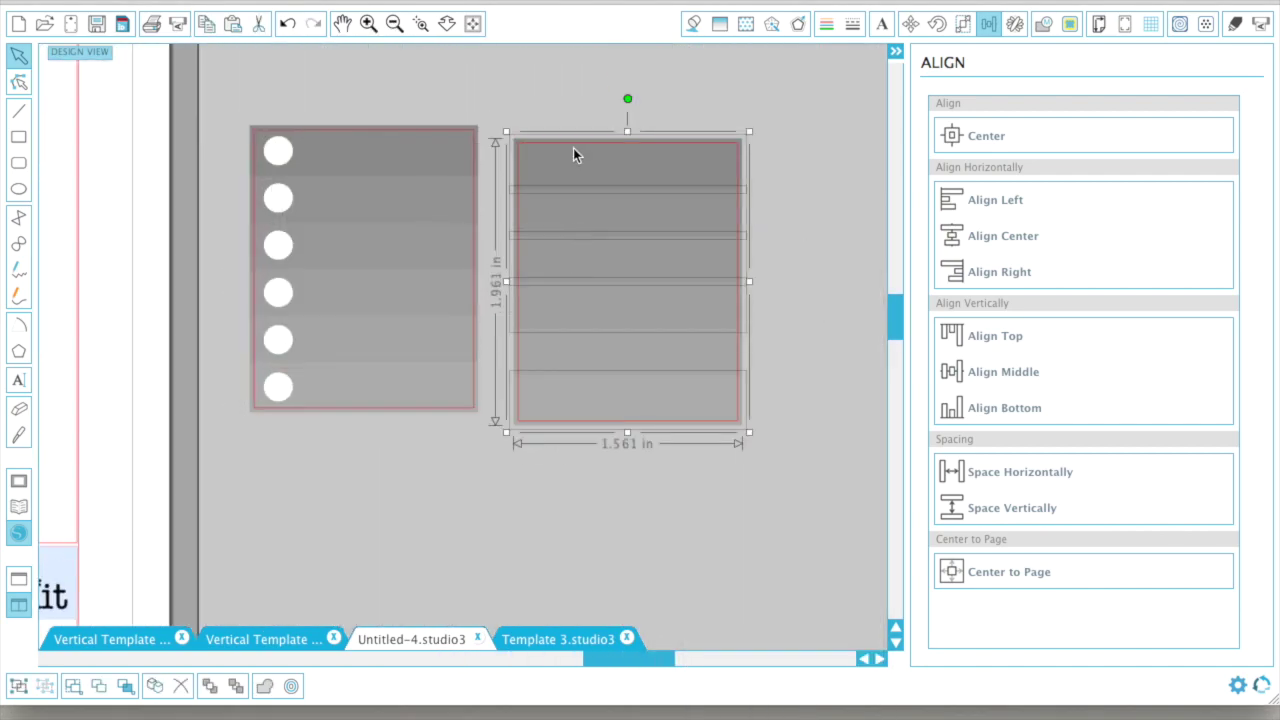
- Resize the height of a single gradient band in the copy and center it horizontally in the red outline
{"action": "key", "text": "Delete"}
{"action": "left_click", "coordinate": [962, 24]}
{"action": "left_click", "coordinate": [1164, 358]}
{"action": "type", "text": "0.31"}
{"action": "key", "text": "Return"}
{"action": "left_click", "coordinate": [737, 250], "text": "shift"}
{"action": "left_click", "coordinate": [988, 24]}
{"action": "left_click", "coordinate": [1183, 230]}
- Duplicate the copy's bottom band upward repeatedly to build a stack of touching bands
{"action": "left_click", "coordinate": [1015, 24]}
{"action": "left_click", "coordinate": [627, 400]}
{"action": "left_click", "coordinate": [1016, 242]}
{"action": "left_click", "coordinate": [1016, 242]}
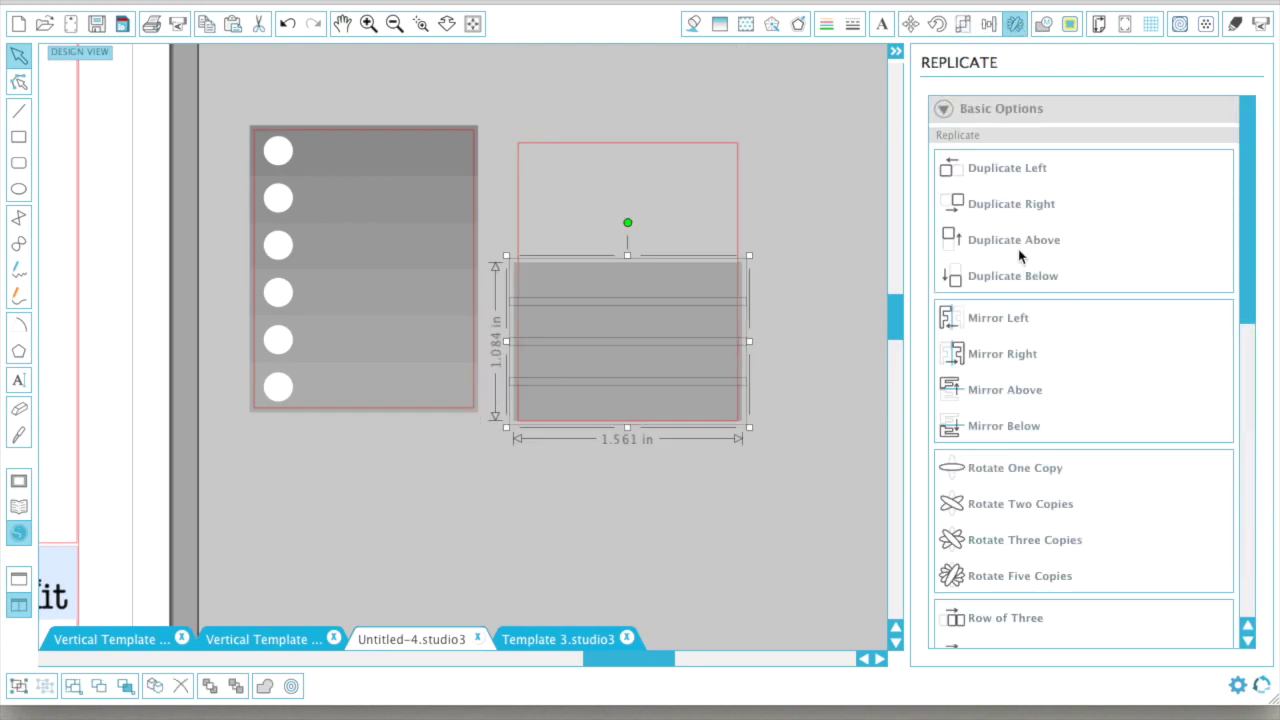
{"action": "left_click", "coordinate": [1016, 242]}
{"action": "left_click", "coordinate": [457, 298]}
- Set the height of the copy's bottom band to 0.301 in
{"action": "left_click", "coordinate": [627, 400]}
{"action": "left_click", "coordinate": [962, 24]}
{"action": "left_click", "coordinate": [1174, 357]}
{"action": "key", "text": "BackSpace"}
{"action": "key", "text": "BackSpace"}
{"action": "key", "text": "BackSpace"}
{"action": "type", "text": "301"}
{"action": "key", "text": "Return"}
- Group the bands of the copied box and align the copy with the original checklist box
{"action": "left_click", "coordinate": [627, 160]}
{"action": "right_click", "coordinate": [562, 294]}
{"action": "left_click", "coordinate": [599, 552]}
{"action": "left_click", "coordinate": [988, 24]}
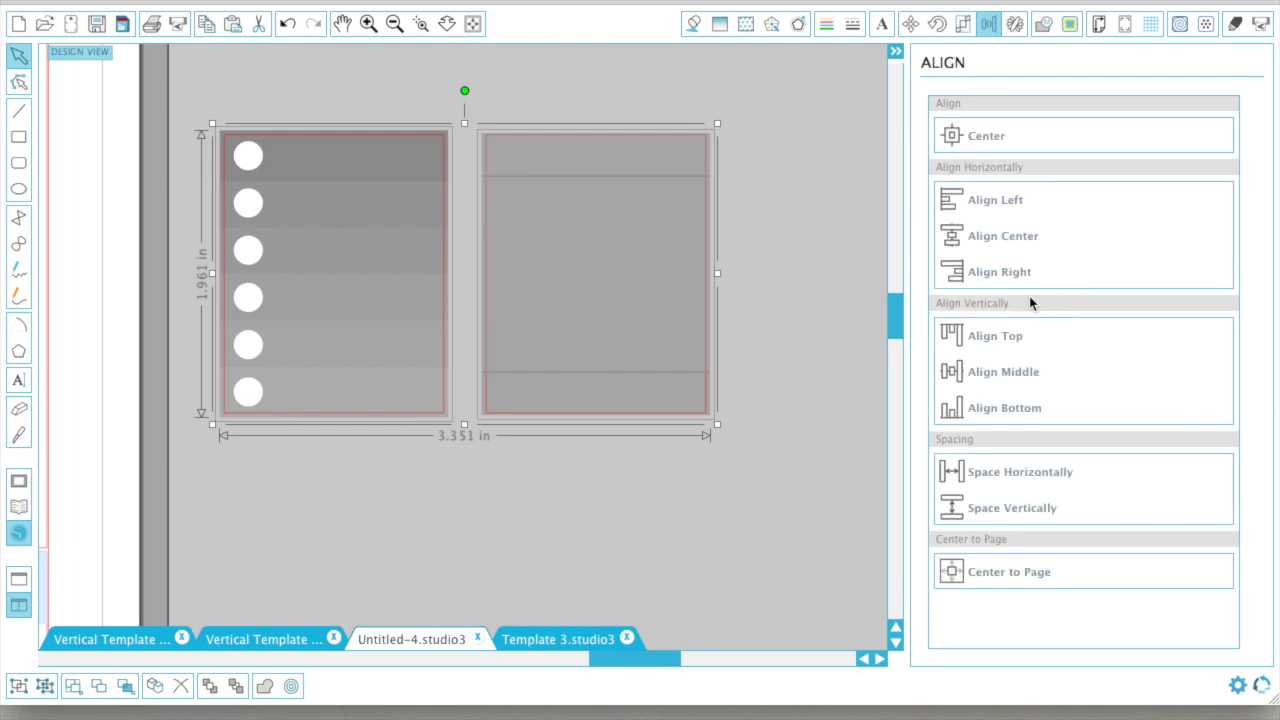
{"action": "right_click", "coordinate": [612, 272]}
{"action": "left_click", "coordinate": [600, 392]}
{"action": "left_click", "coordinate": [423, 397], "text": "shift"}
{"action": "left_click", "coordinate": [804, 414]}
- Group all parts of the copied box and bottom-align it with the original checklist box
{"action": "left_click_drag", "start_coordinate": [441, 117], "coordinate": [760, 440]}
{"action": "right_click", "coordinate": [621, 292]}
{"action": "left_click", "coordinate": [662, 603]}
{"action": "left_click", "coordinate": [423, 143], "text": "shift"}
{"action": "left_click", "coordinate": [999, 410]}
{"action": "right_click", "coordinate": [610, 170]}
{"action": "left_click", "coordinate": [645, 499]}
- Align the copy's top band with the top of the original checklist box
{"action": "left_click", "coordinate": [627, 160]}
{"action": "left_click", "coordinate": [962, 24]}
{"action": "left_click", "coordinate": [340, 155], "text": "shift"}
{"action": "left_click", "coordinate": [988, 24]}
{"action": "left_click", "coordinate": [800, 300]}
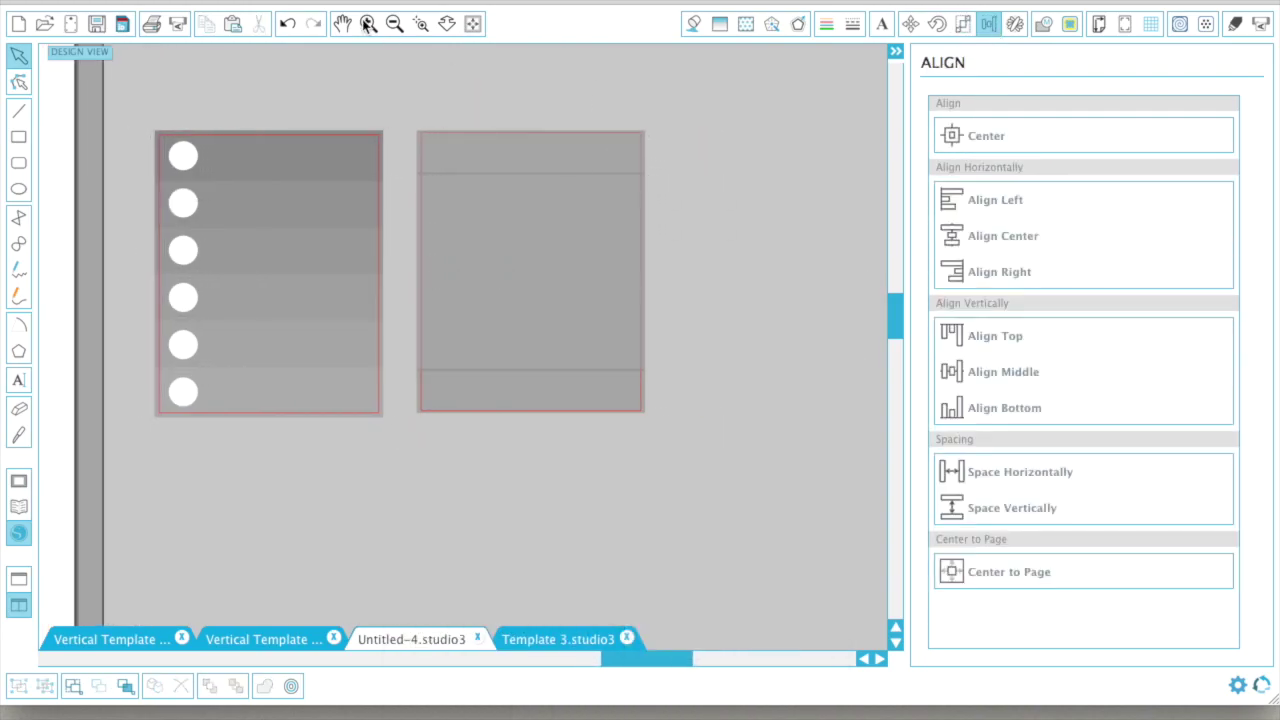
- Reposition the copied box's bands to line up with the original checklist box
{"action": "left_click", "coordinate": [368, 24]}
{"action": "left_click", "coordinate": [566, 410]}
{"action": "scroll", "coordinate": [566, 343], "scroll_direction": "up", "scroll_amount": 4}
{"action": "left_click_drag", "start_coordinate": [566, 620], "coordinate": [513, 361]}
{"action": "left_click", "coordinate": [513, 295]}
{"action": "left_click", "coordinate": [310, 298], "text": "shift"}
{"action": "left_click", "coordinate": [330, 292]}
- Move the copy's bottom band down so its lower edge is level with the original checklist box
{"action": "scroll", "coordinate": [346, 286], "scroll_direction": "down", "scroll_amount": 4}
{"action": "scroll", "coordinate": [346, 286], "scroll_direction": "up", "scroll_amount": 1}
{"action": "left_click", "coordinate": [831, 282]}
{"action": "left_click_drag", "start_coordinate": [566, 513], "coordinate": [566, 516]}
{"action": "left_click", "coordinate": [779, 457]}
{"action": "left_click_drag", "start_coordinate": [775, 98], "coordinate": [603, 589]}
{"action": "left_click_drag", "start_coordinate": [497, 501], "coordinate": [517, 506]}
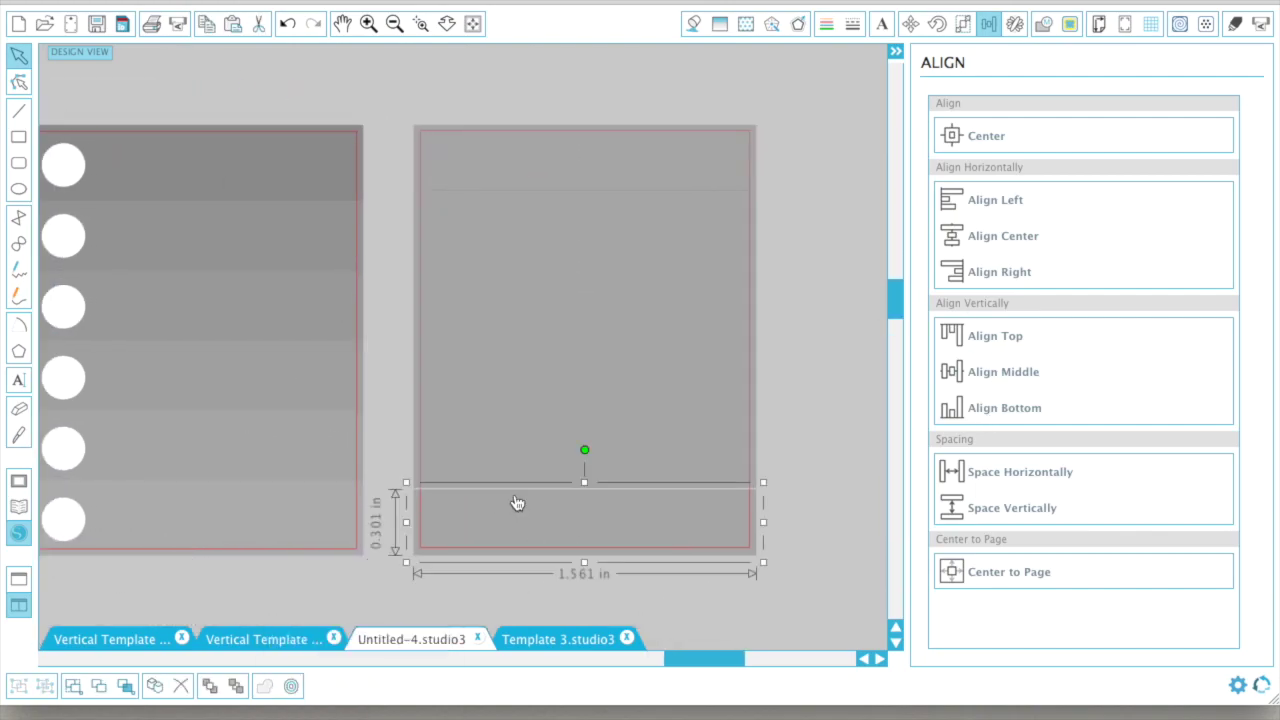
- Space the copied box's seven bands evenly from its top edge to its bottom edge
{"action": "left_click", "coordinate": [1011, 510]}
{"action": "left_click_drag", "start_coordinate": [774, 98], "coordinate": [717, 554]}
{"action": "right_click", "coordinate": [748, 535]}
{"action": "left_click", "coordinate": [805, 683]}
{"action": "right_click", "coordinate": [718, 540]}
{"action": "left_click", "coordinate": [786, 683]}
{"action": "left_click_drag", "start_coordinate": [780, 105], "coordinate": [720, 555]}
{"action": "right_click", "coordinate": [294, 520]}
{"action": "left_click", "coordinate": [340, 583]}
- Give the copied box's bands graded fill transparencies, working upward from 55% on the lowest band
{"action": "left_click", "coordinate": [693, 23]}
{"action": "left_click", "coordinate": [300, 495]}
{"action": "left_click", "coordinate": [590, 515]}
{"action": "left_click_drag", "start_coordinate": [1172, 557], "coordinate": [1100, 555]}
{"action": "type", "text": "55"}
{"action": "left_click", "coordinate": [590, 460]}
{"action": "left_click", "coordinate": [590, 400]}
{"action": "key", "text": "ctrl+z"}
{"action": "key", "text": "ctrl+z"}
{"action": "key", "text": "ctrl+z"}
{"action": "key", "text": "ctrl+z"}
{"action": "key", "text": "ctrl+z"}
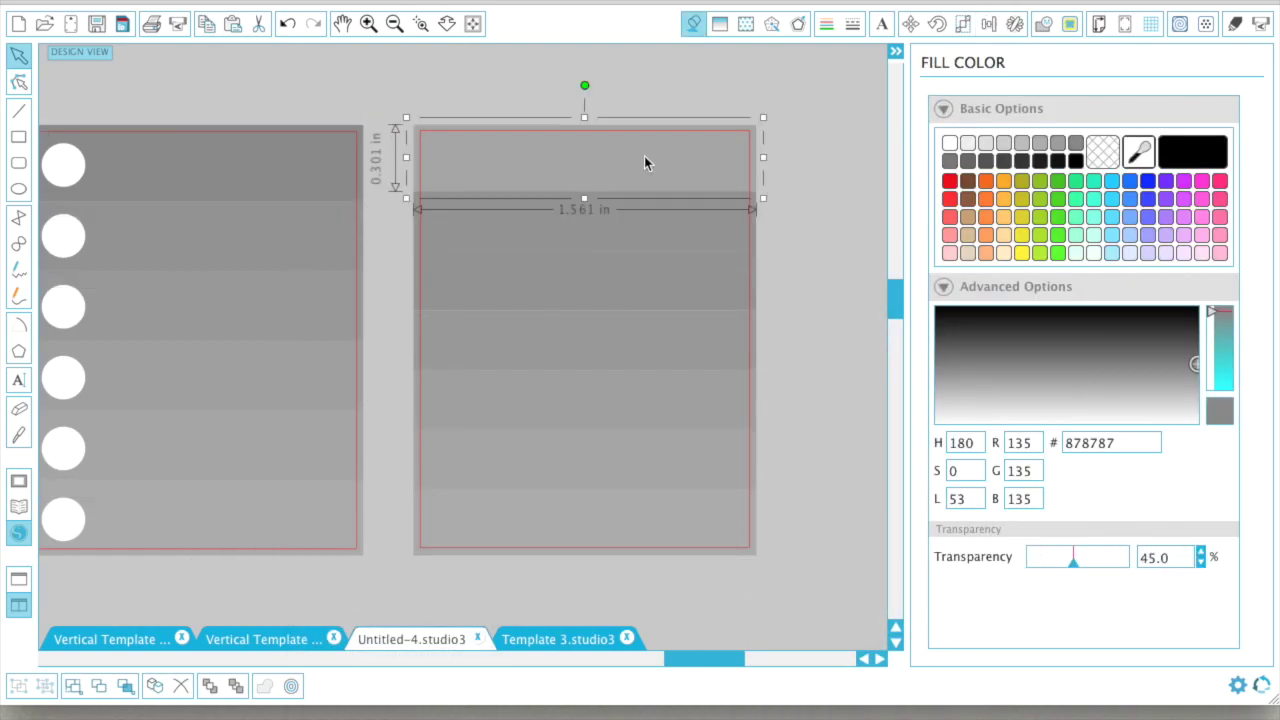
- Fill the copied box black and set the transparency of its second band to 25% and its third band to 35%
{"action": "left_click", "coordinate": [630, 280]}
{"action": "double_click", "coordinate": [1149, 557]}
{"action": "type", "text": "25"}
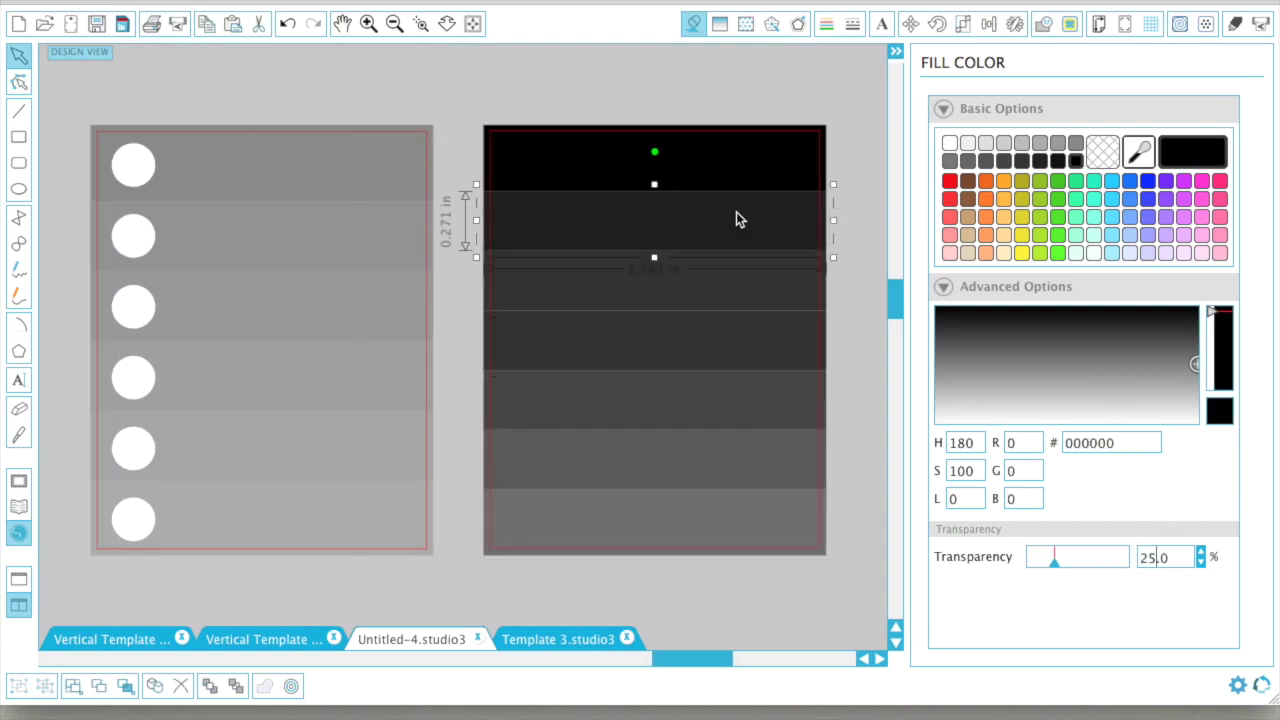
{"action": "left_click", "coordinate": [740, 340]}
{"action": "double_click", "coordinate": [1146, 557]}
{"action": "type", "text": "35"}
- Continue the graded transparency on the black box's lower bands, with 65% on the bottom band
{"action": "left_click", "coordinate": [700, 400]}
{"action": "left_click", "coordinate": [700, 459]}
{"action": "key", "text": "ctrl+z"}
{"action": "key", "text": "ctrl+z"}
{"action": "key", "text": "ctrl+z"}
{"action": "key", "text": "ctrl+z"}
{"action": "key", "text": "ctrl+z"}
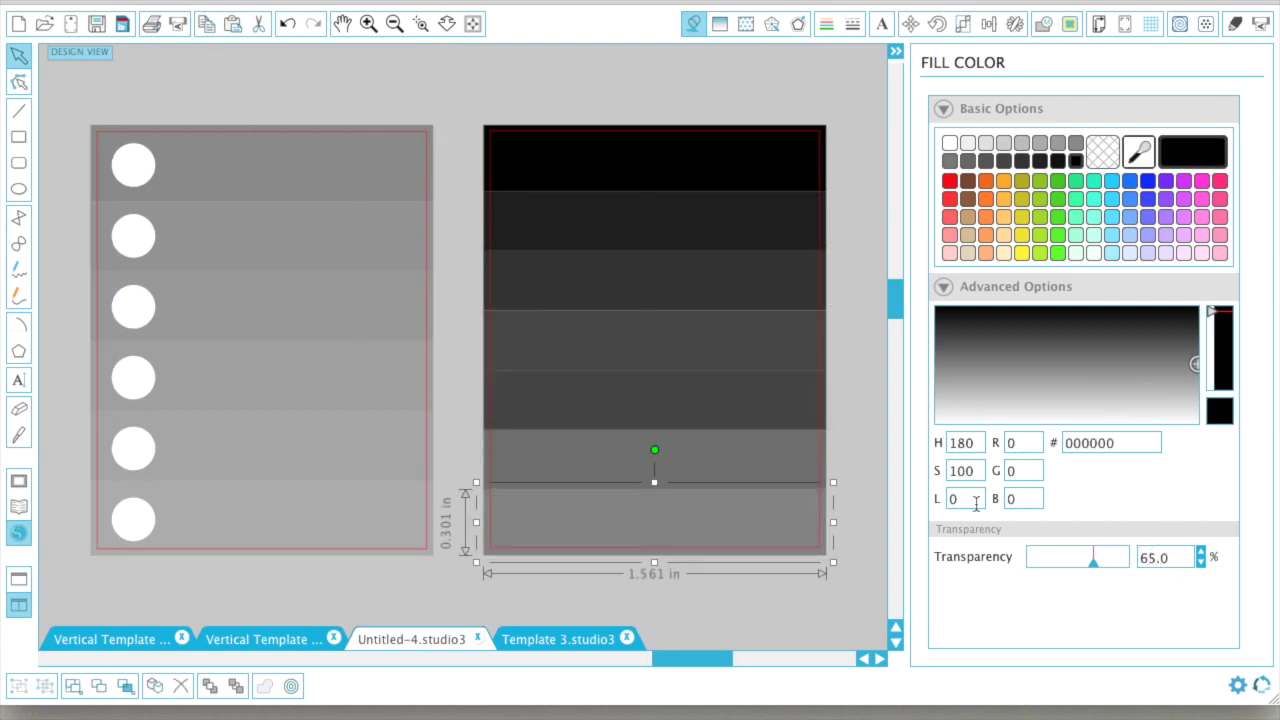
{"action": "key", "text": "ctrl+z"}
{"action": "key", "text": "ctrl+z"}
{"action": "key", "text": "ctrl+z"}
{"action": "key", "text": "ctrl+z"}
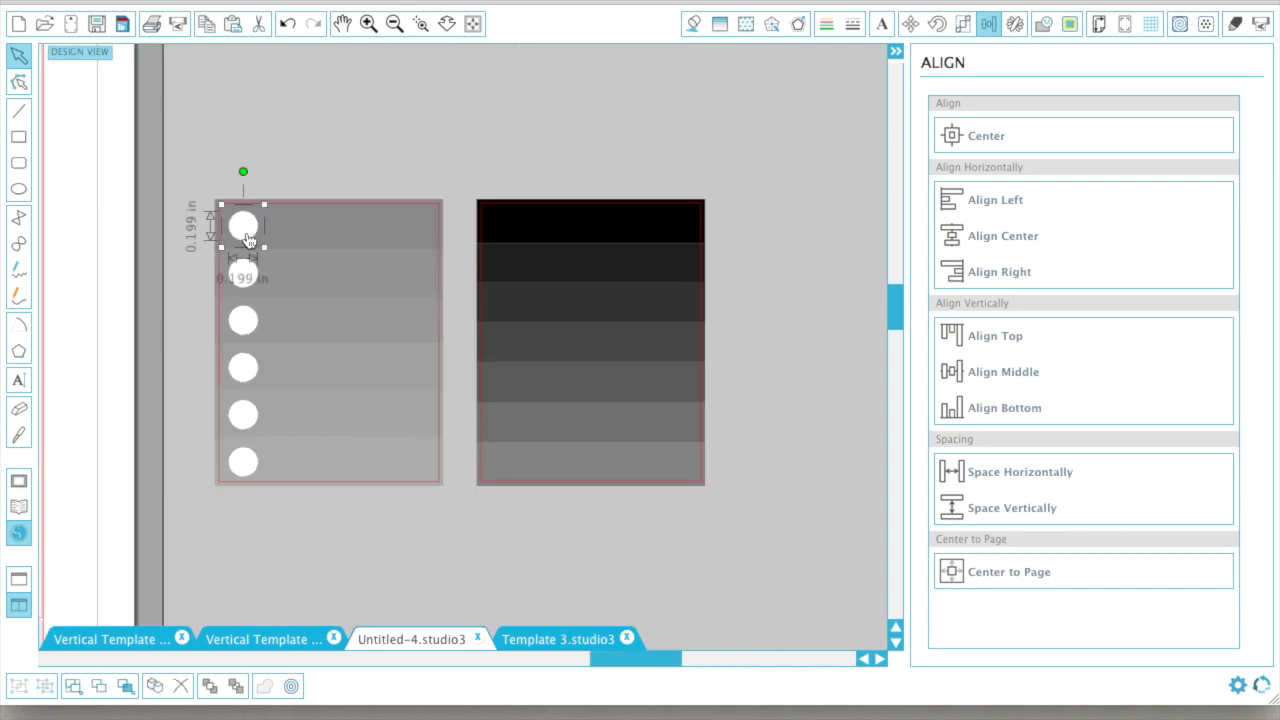
- Move the original checklist's top white circle onto the black box's top band and resize it to 0.184 in
{"action": "key", "text": "ctrl+z"}
{"action": "key", "text": "ctrl+z"}
{"action": "key", "text": "ctrl+z"}
{"action": "key", "text": "ctrl+z"}
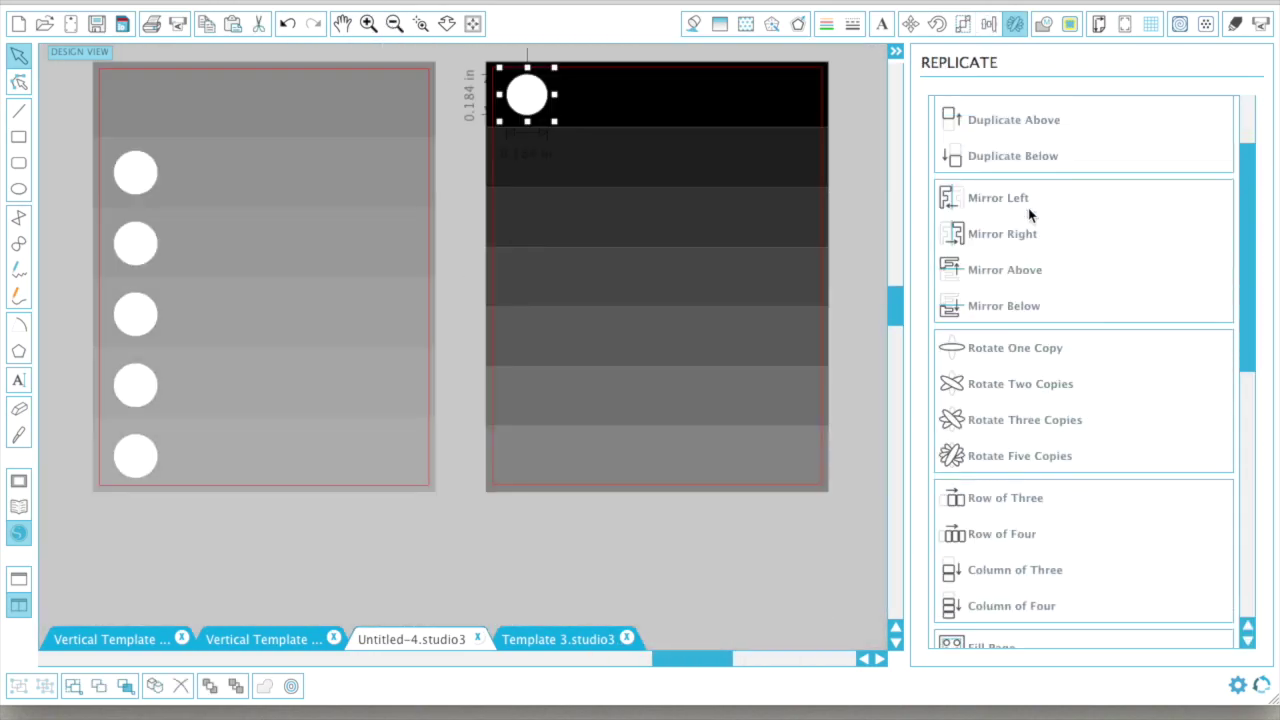
- Space seven copies of the white circle evenly down the black box's bands and group them
{"action": "left_click_drag", "start_coordinate": [570, 505], "coordinate": [500, 55]}
{"action": "left_click", "coordinate": [944, 508]}
{"action": "right_click", "coordinate": [508, 288]}
{"action": "left_click", "coordinate": [562, 549]}
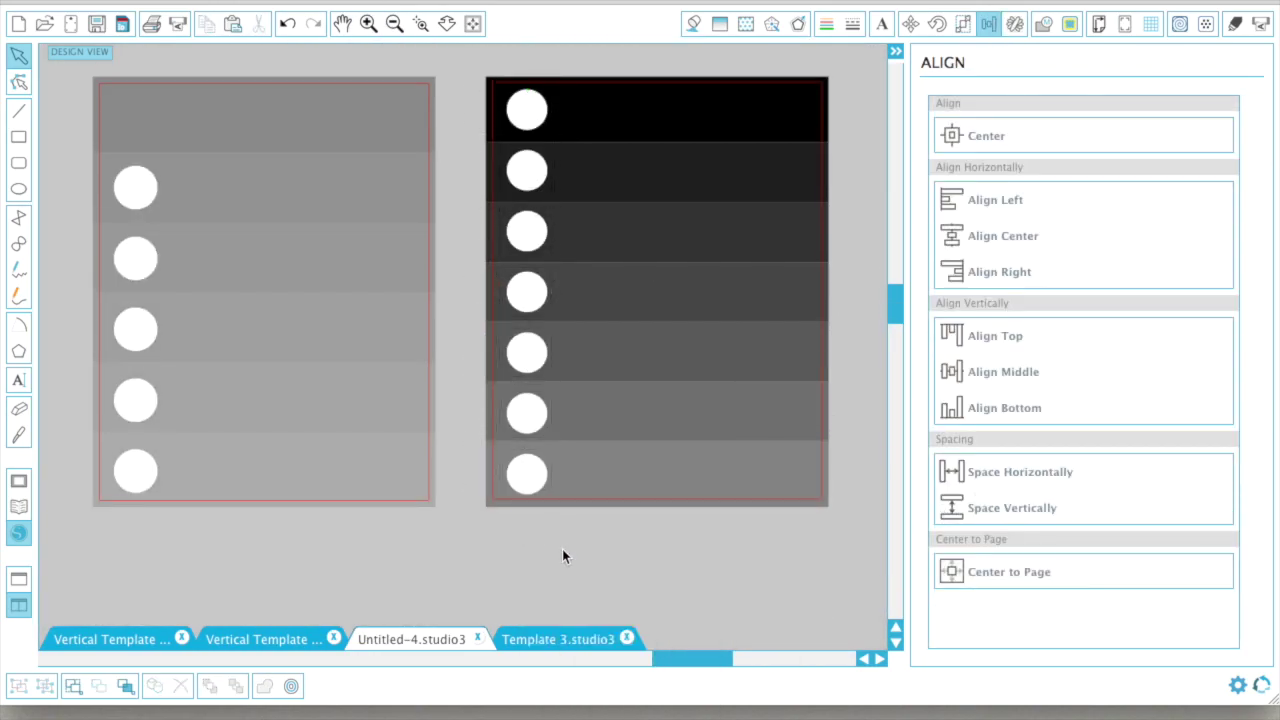
{"action": "scroll", "coordinate": [534, 535], "scroll_direction": "up", "scroll_amount": 1}
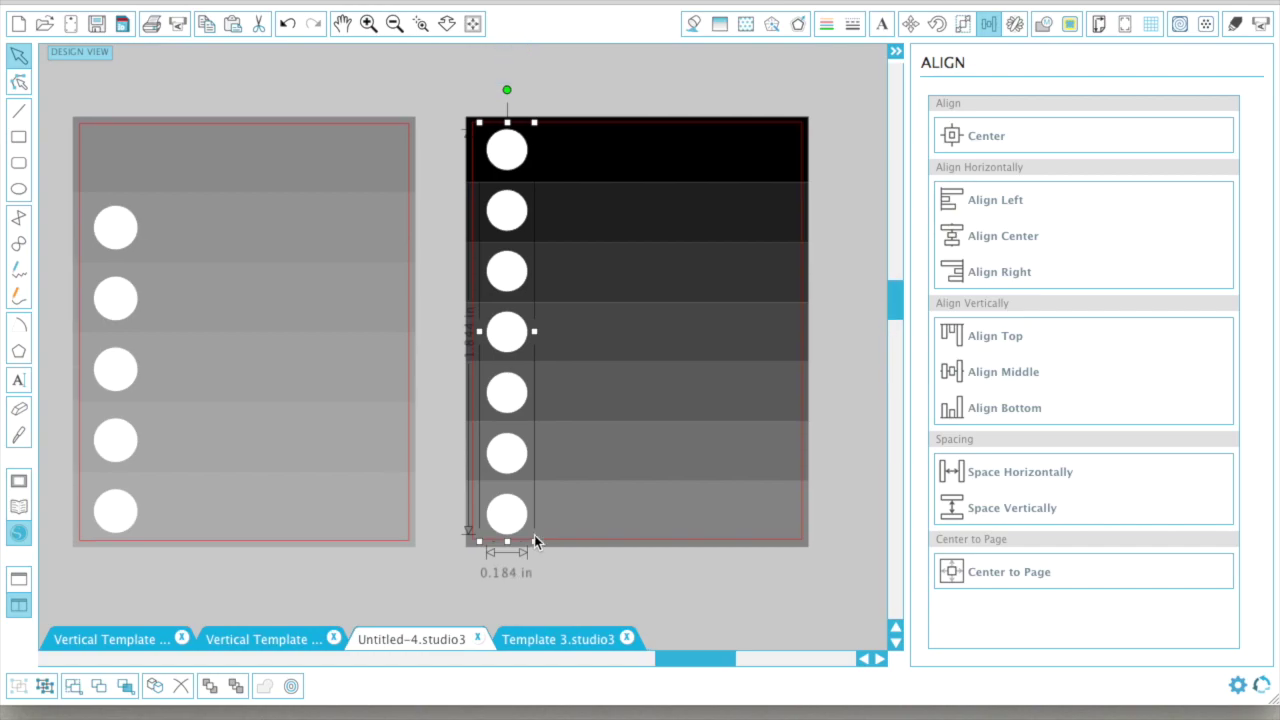
- Add a white letter M in the American Typewriter font beside the black box
{"action": "scroll", "coordinate": [534, 535], "scroll_direction": "right", "scroll_amount": 3}
{"action": "left_click", "coordinate": [18, 380]}
{"action": "left_click", "coordinate": [703, 306]}
{"action": "type", "text": "M"}
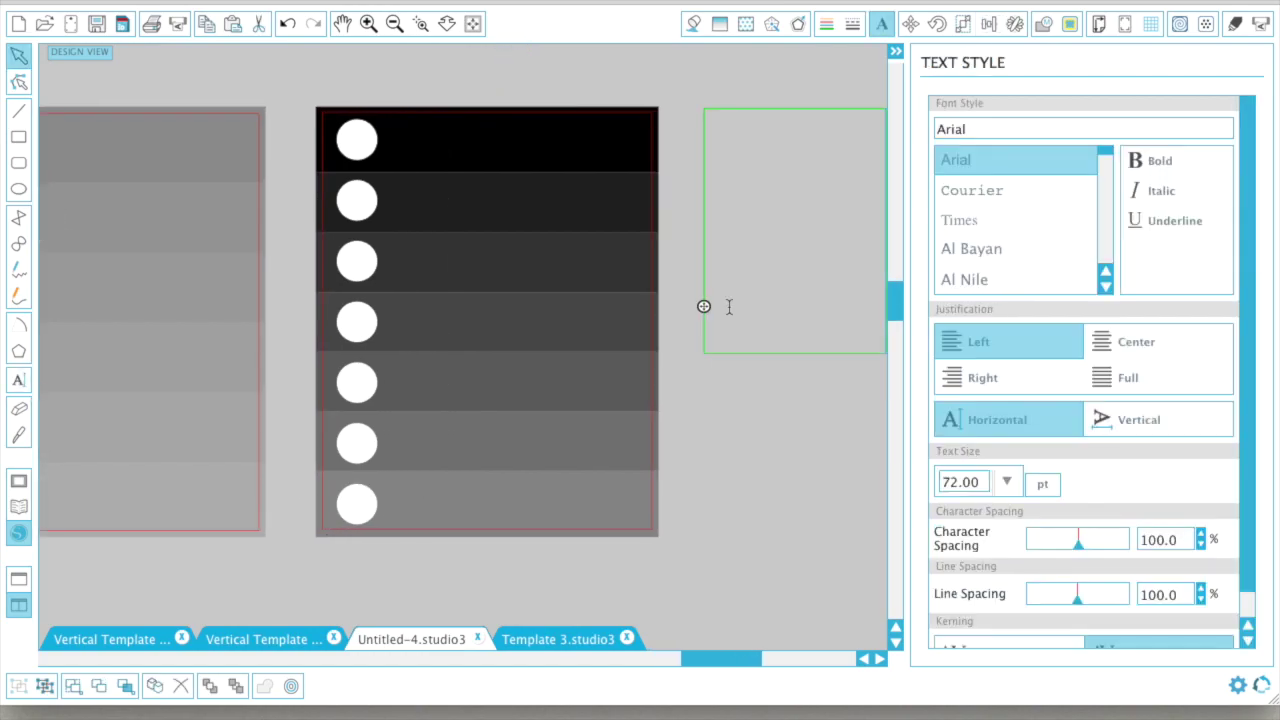
{"action": "scroll", "coordinate": [703, 306], "scroll_direction": "right", "scroll_amount": 3}
{"action": "key", "text": "super+a"}
{"action": "left_click", "coordinate": [826, 24]}
{"action": "left_click", "coordinate": [881, 24]}
{"action": "scroll", "coordinate": [995, 250], "scroll_direction": "down", "scroll_amount": 2}
{"action": "left_click", "coordinate": [1016, 279]}
- Move the M onto the black box's top band and shrink it to about 16 pt
{"action": "left_click_drag", "start_coordinate": [770, 348], "coordinate": [676, 232]}
{"action": "left_click_drag", "start_coordinate": [654, 160], "coordinate": [281, 157]}
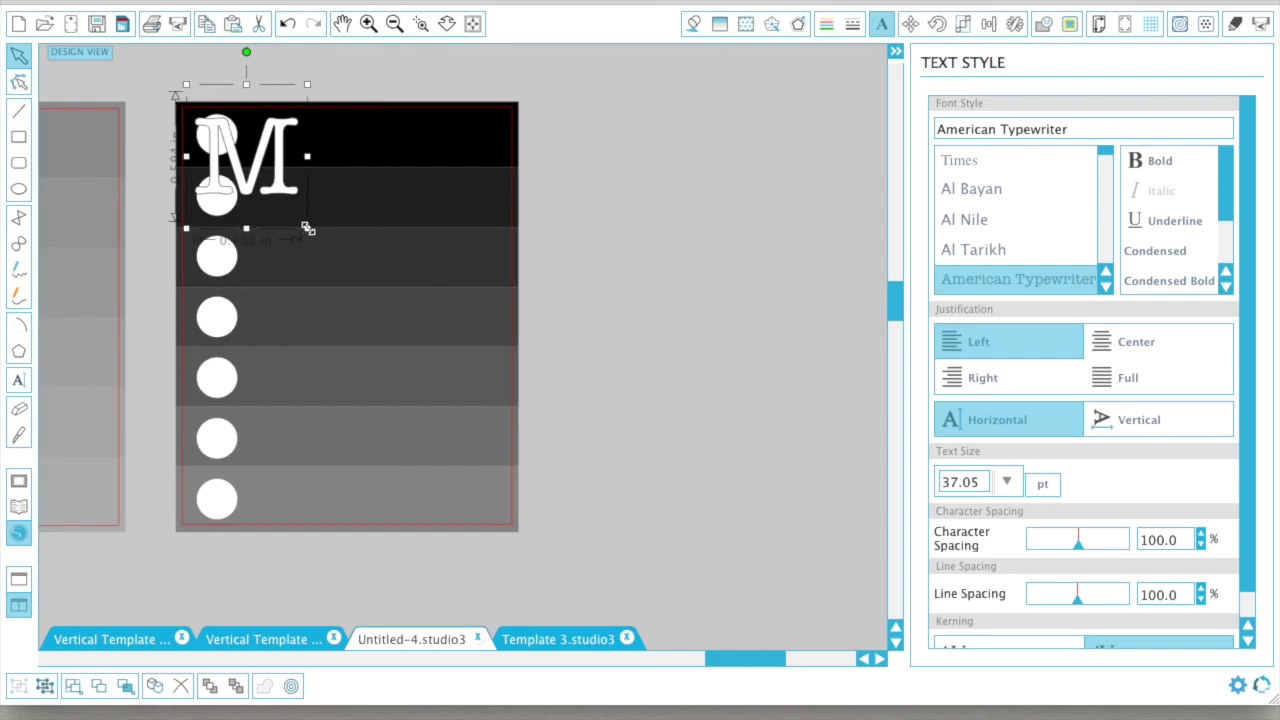
{"action": "left_click_drag", "start_coordinate": [306, 229], "coordinate": [243, 160]}
- Ungroup the column of circles and center the M on the top circle
{"action": "left_click", "coordinate": [368, 23]}
{"action": "left_click", "coordinate": [368, 23]}
{"action": "right_click", "coordinate": [454, 226]}
{"action": "left_click", "coordinate": [516, 533]}
{"action": "left_click_drag", "start_coordinate": [476, 150], "coordinate": [476, 184]}
{"action": "left_click", "coordinate": [988, 24]}
{"action": "left_click", "coordinate": [962, 140]}
{"action": "left_click", "coordinate": [514, 93]}
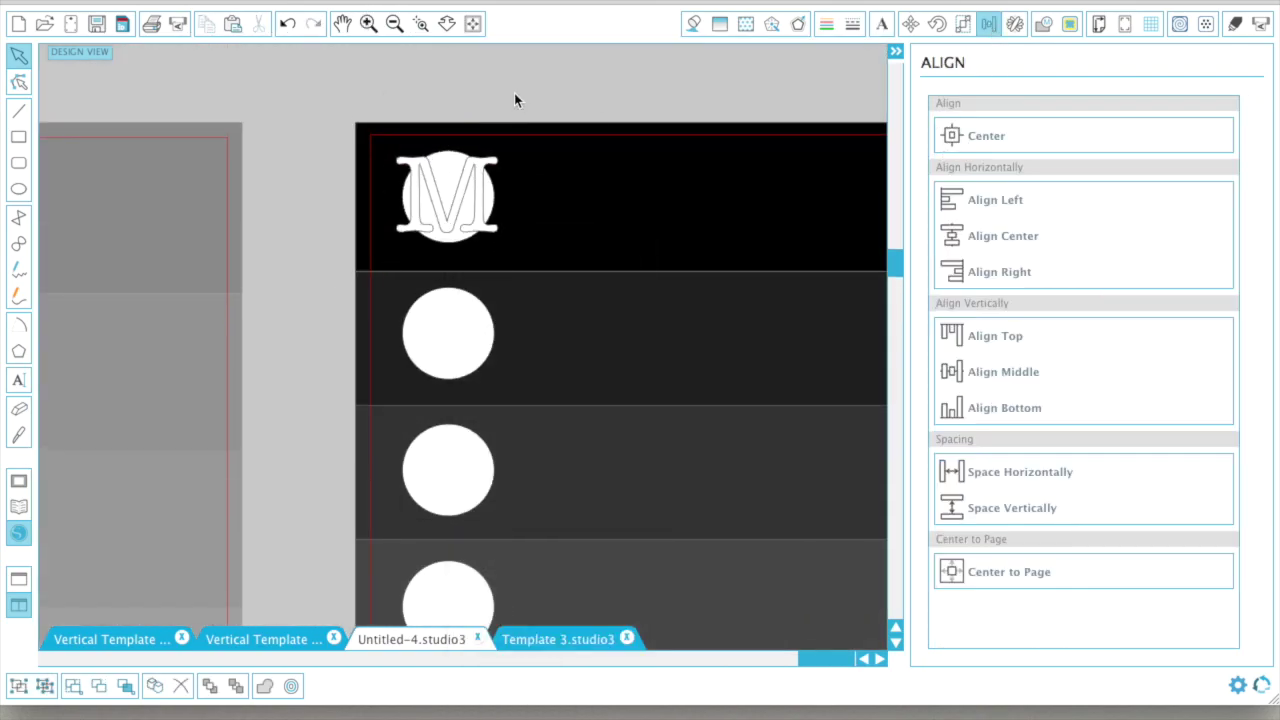
- Replicate the M down the column so that every band has a copy
{"action": "left_click", "coordinate": [1014, 24]}
{"action": "left_click", "coordinate": [1020, 277]}
{"action": "left_click", "coordinate": [394, 23]}
- Center the lowest M on the bottom circle and delete that circle
{"action": "scroll", "coordinate": [594, 108], "scroll_direction": "down", "scroll_amount": 3}
{"action": "left_click", "coordinate": [454, 480], "text": "shift"}
{"action": "left_click", "coordinate": [988, 24]}
{"action": "left_click", "coordinate": [986, 136]}
{"action": "key", "text": "Delete"}
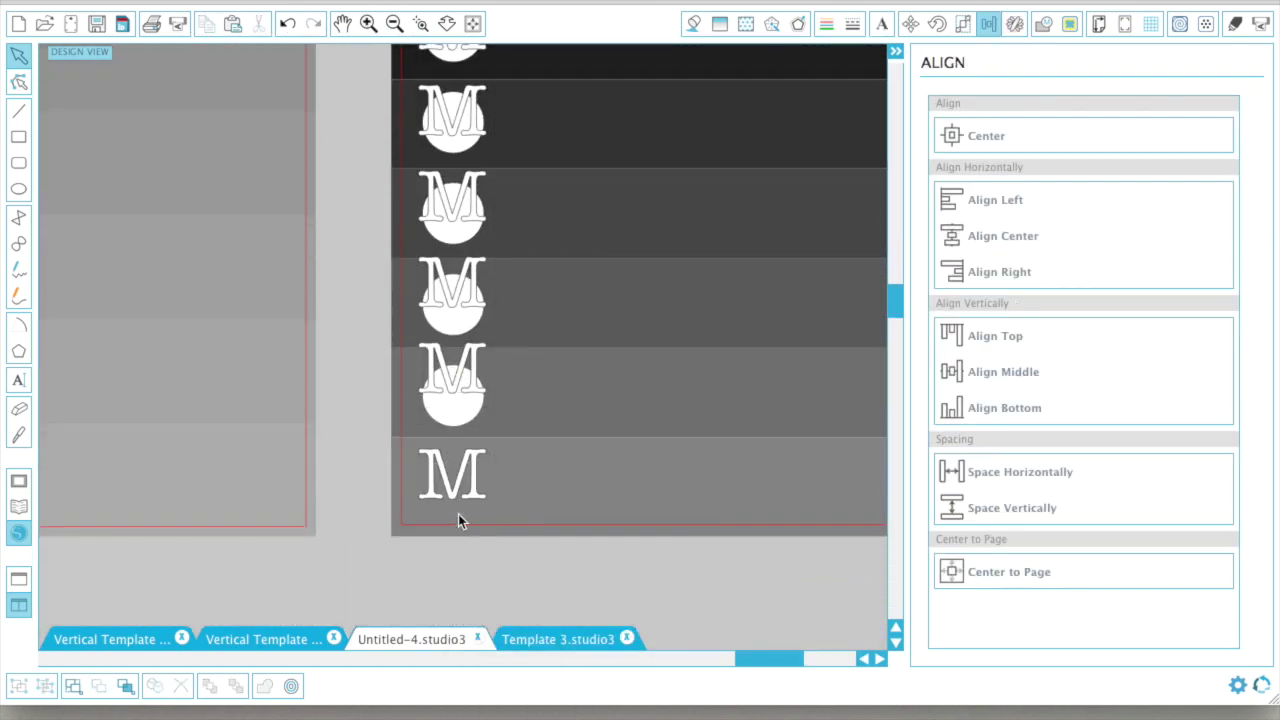
- Delete the remaining circles behind the letters and space the seven Ms evenly in the vertical direction
{"action": "scroll", "coordinate": [454, 382], "scroll_direction": "up", "scroll_amount": 3}
{"action": "left_click", "coordinate": [434, 330], "text": "shift"}
{"action": "key", "text": "Delete"}
{"action": "scroll", "coordinate": [434, 331], "scroll_direction": "down", "scroll_amount": 3}
{"action": "left_click", "coordinate": [454, 480], "text": "shift"}
{"action": "left_click", "coordinate": [1012, 507]}
{"action": "scroll", "coordinate": [476, 188], "scroll_direction": "up", "scroll_amount": 3}
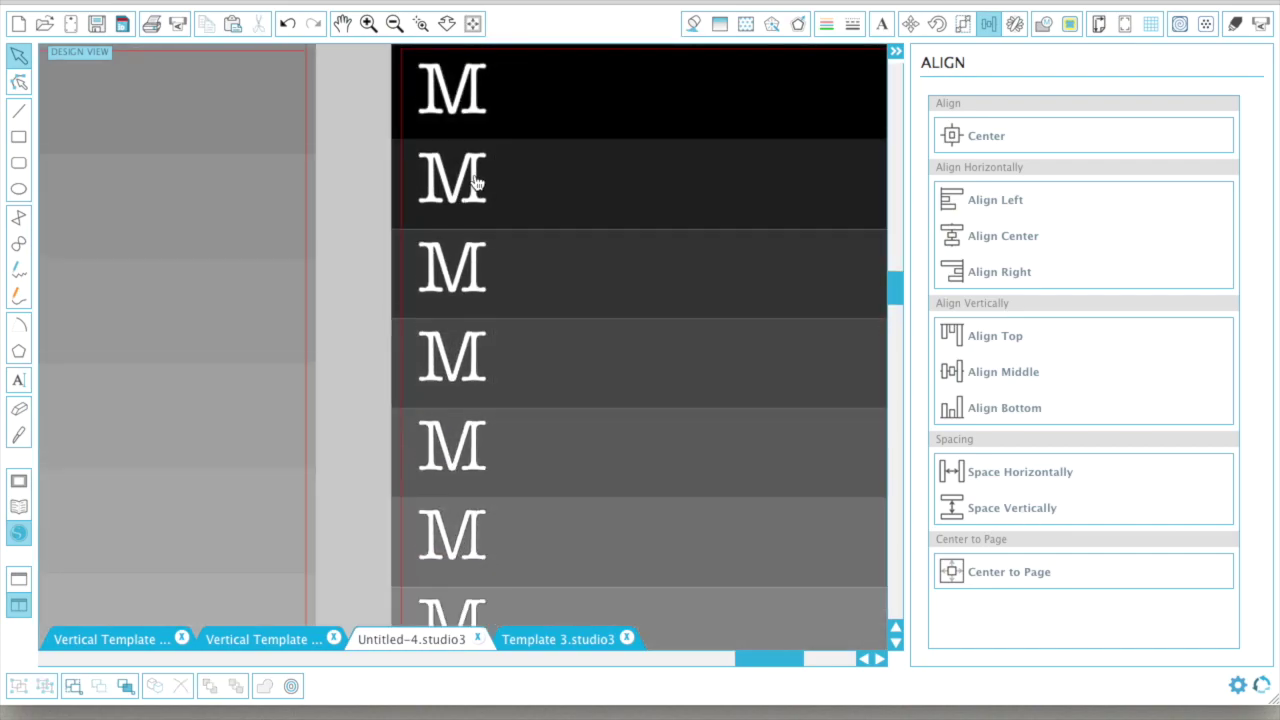
- Change the six letters below the top M to T, W, T, F, S and S
{"action": "double_click", "coordinate": [474, 238]}
{"action": "type", "text": "T"}
{"action": "double_click", "coordinate": [476, 325]}
{"action": "type", "text": "W"}
{"action": "double_click", "coordinate": [474, 423]}
{"action": "type", "text": "T"}
{"action": "scroll", "coordinate": [474, 423], "scroll_direction": "down", "scroll_amount": 3}
{"action": "double_click", "coordinate": [474, 411]}
{"action": "type", "text": "F"}
{"action": "scroll", "coordinate": [474, 411], "scroll_direction": "down", "scroll_amount": 3}
{"action": "double_click", "coordinate": [474, 419]}
{"action": "type", "text": "S"}
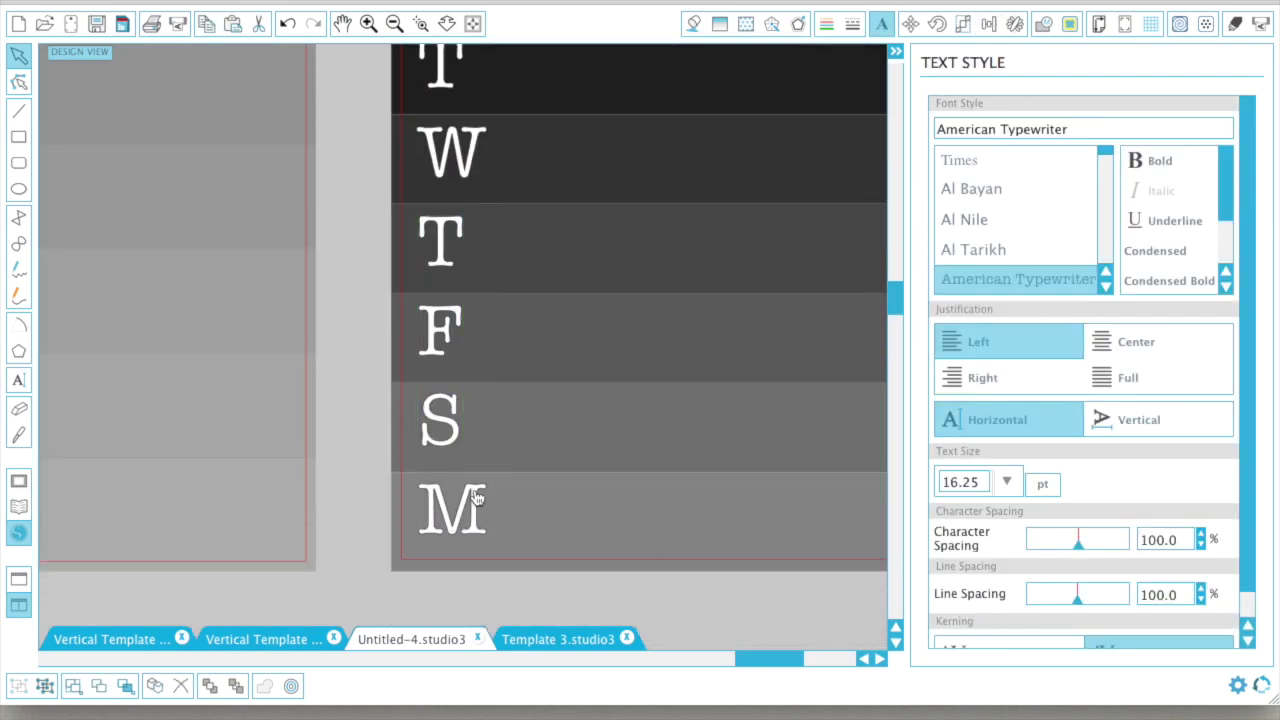
{"action": "left_click", "coordinate": [475, 496]}
- Select all seven weekday letters and center them horizontally on one another
{"action": "left_click", "coordinate": [446, 425], "text": "shift"}
{"action": "left_click", "coordinate": [442, 330], "text": "shift"}
{"action": "left_click", "coordinate": [442, 242], "text": "shift"}
{"action": "scroll", "coordinate": [442, 242], "scroll_direction": "up", "scroll_amount": 3}
{"action": "left_click", "coordinate": [446, 262], "text": "shift"}
{"action": "left_click", "coordinate": [444, 165], "text": "shift"}
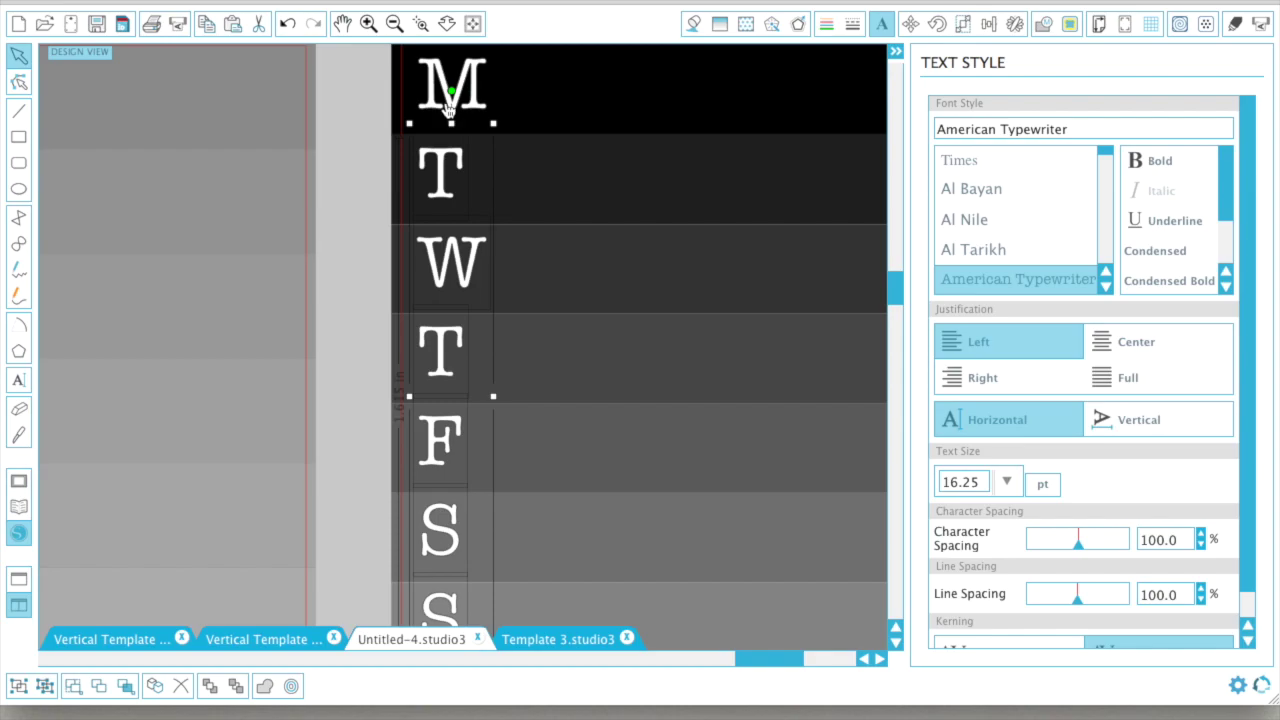
{"action": "left_click", "coordinate": [444, 112], "text": "shift"}
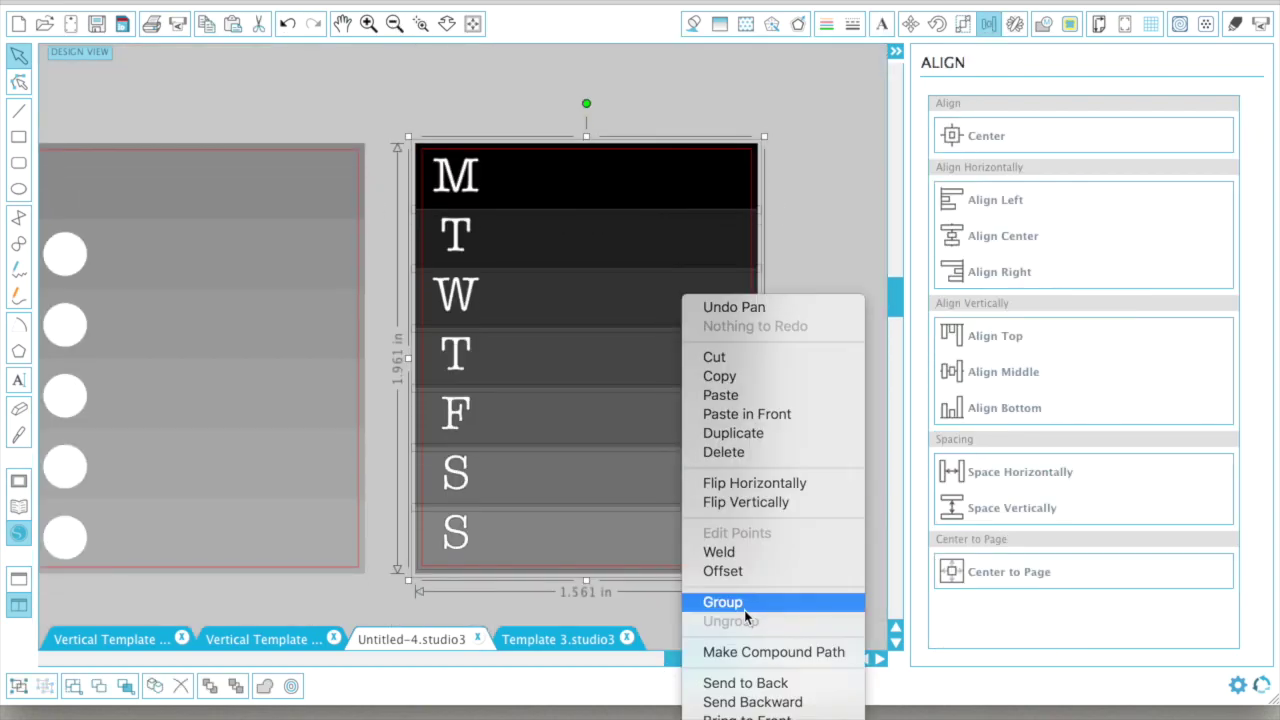
- Group the black box's bands, realign the letter column with the box and nudge the letters slightly left
{"action": "left_click", "coordinate": [749, 611]}
{"action": "left_click", "coordinate": [985, 235]}
{"action": "right_click", "coordinate": [457, 278]}
{"action": "left_click", "coordinate": [540, 566]}
{"action": "key", "text": "Left"}
{"action": "key", "text": "Left"}
{"action": "left_click", "coordinate": [835, 473]}
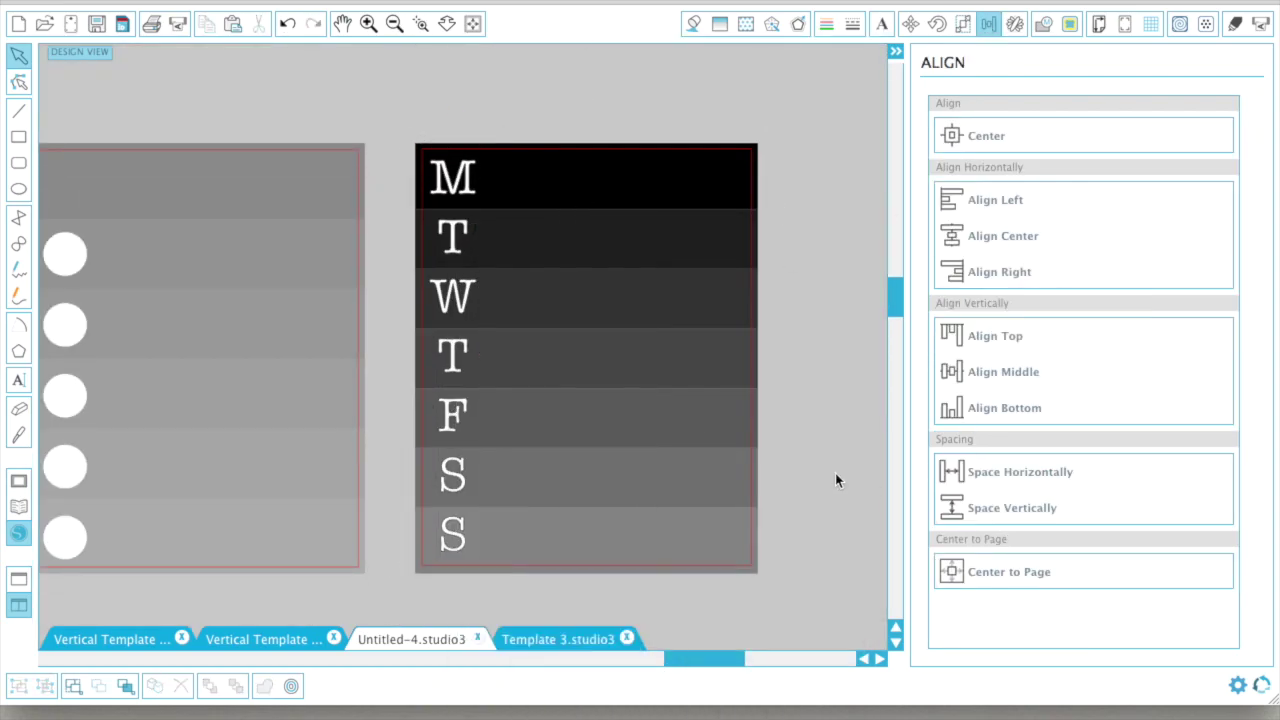
- Ungroup the weekday letters, make them bold and increase their line thickness to outline them
{"action": "left_click", "coordinate": [395, 24]}
{"action": "left_click", "coordinate": [597, 317]}
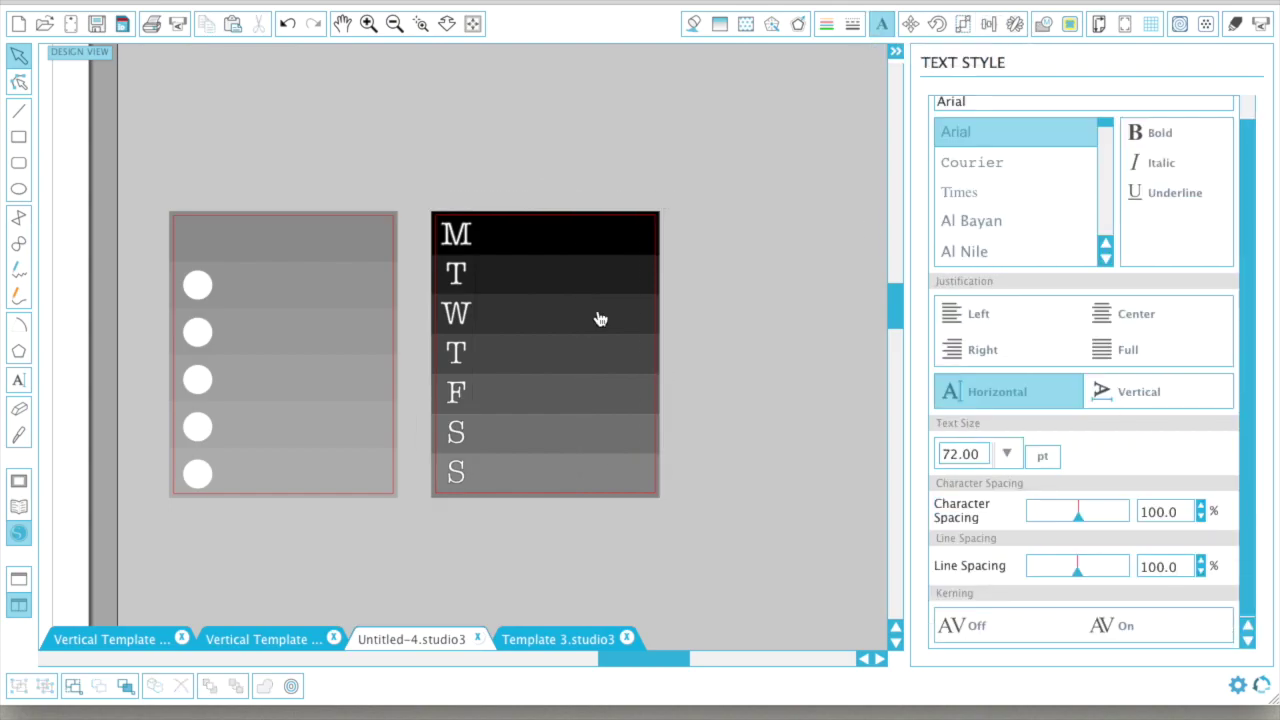
{"action": "right_click", "coordinate": [457, 234]}
{"action": "left_click", "coordinate": [543, 574]}
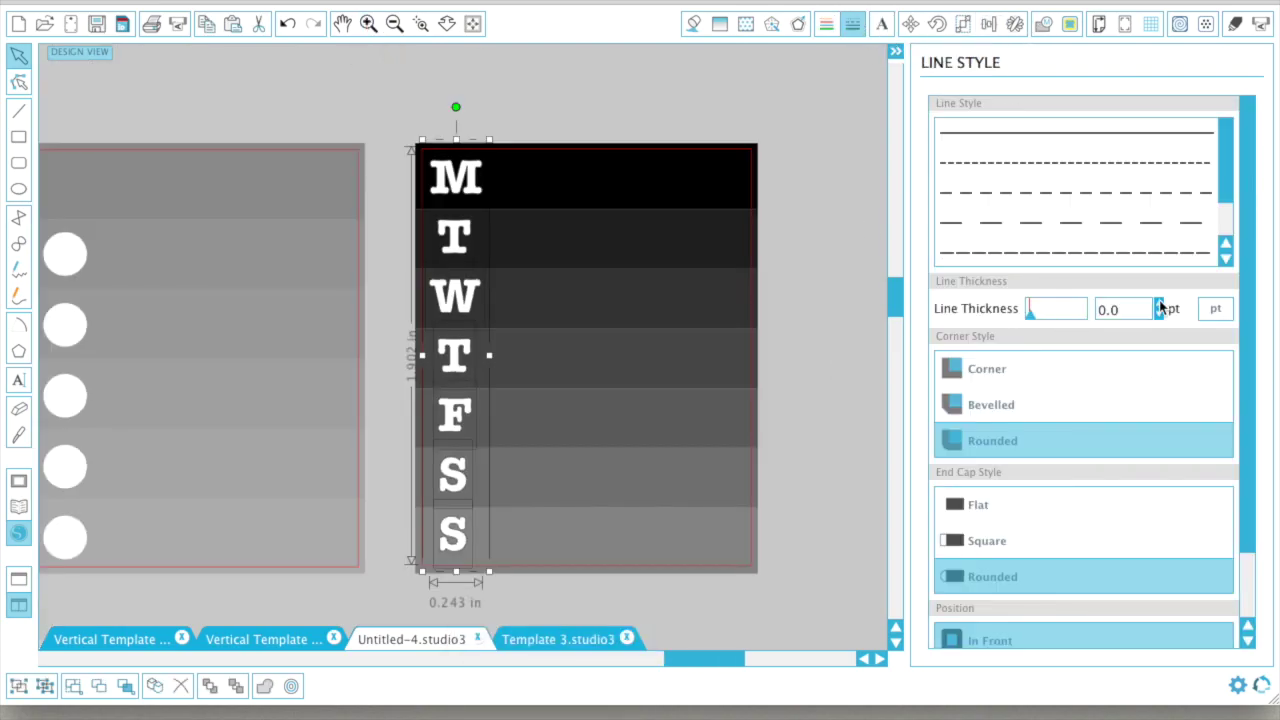
{"action": "left_click", "coordinate": [1157, 307]}
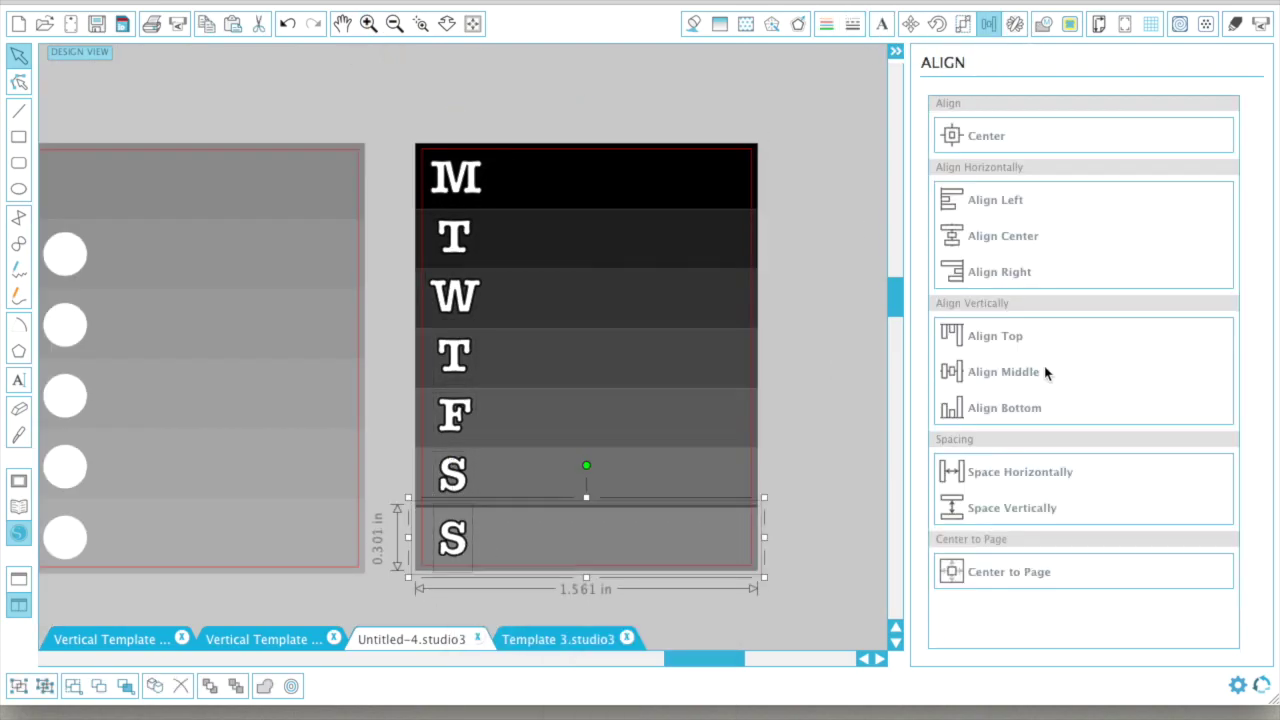
- Align the letters to the vertical middle of their bands and group the whole weekday box
{"action": "key", "text": "ctrl+a"}
{"action": "right_click", "coordinate": [600, 277]}
{"action": "left_click", "coordinate": [655, 585]}
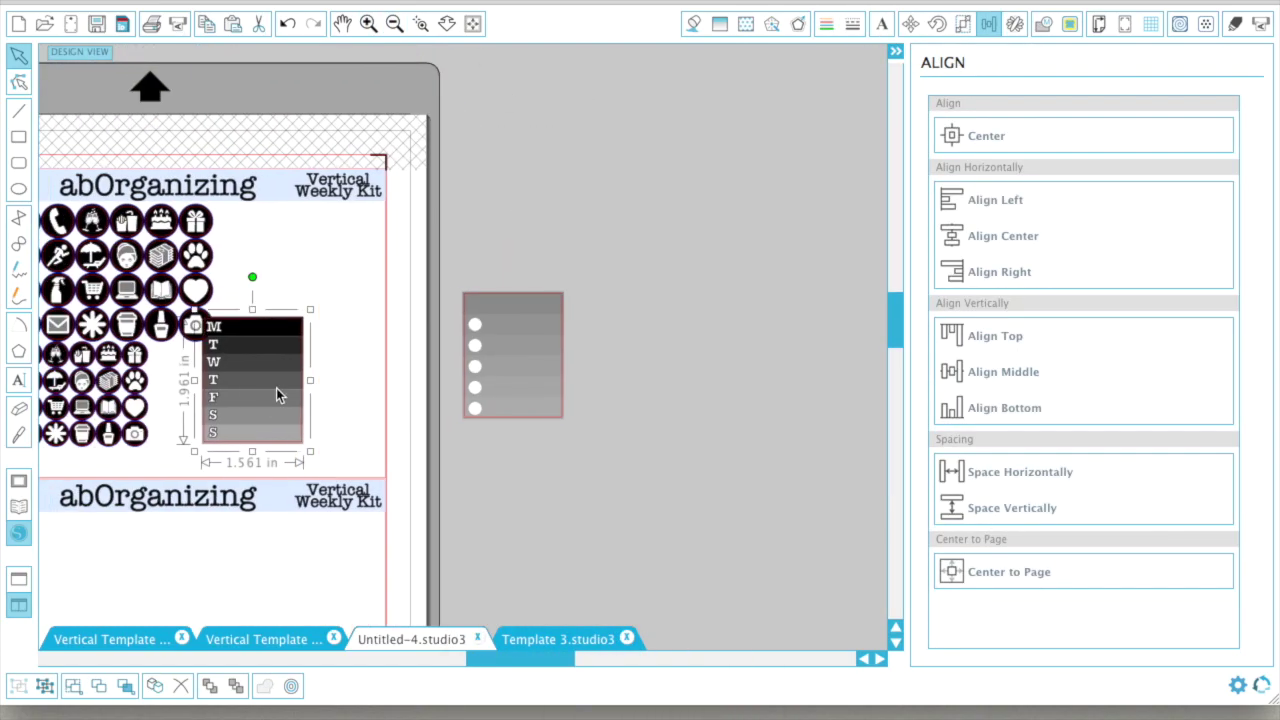
- Delete the original checklist box and place the weekday box beside the upper rows of large icons
{"action": "left_click_drag", "start_coordinate": [443, 243], "coordinate": [601, 451]}
{"action": "key", "text": "Delete"}
{"action": "scroll", "coordinate": [602, 452], "scroll_direction": "left", "scroll_amount": 4}
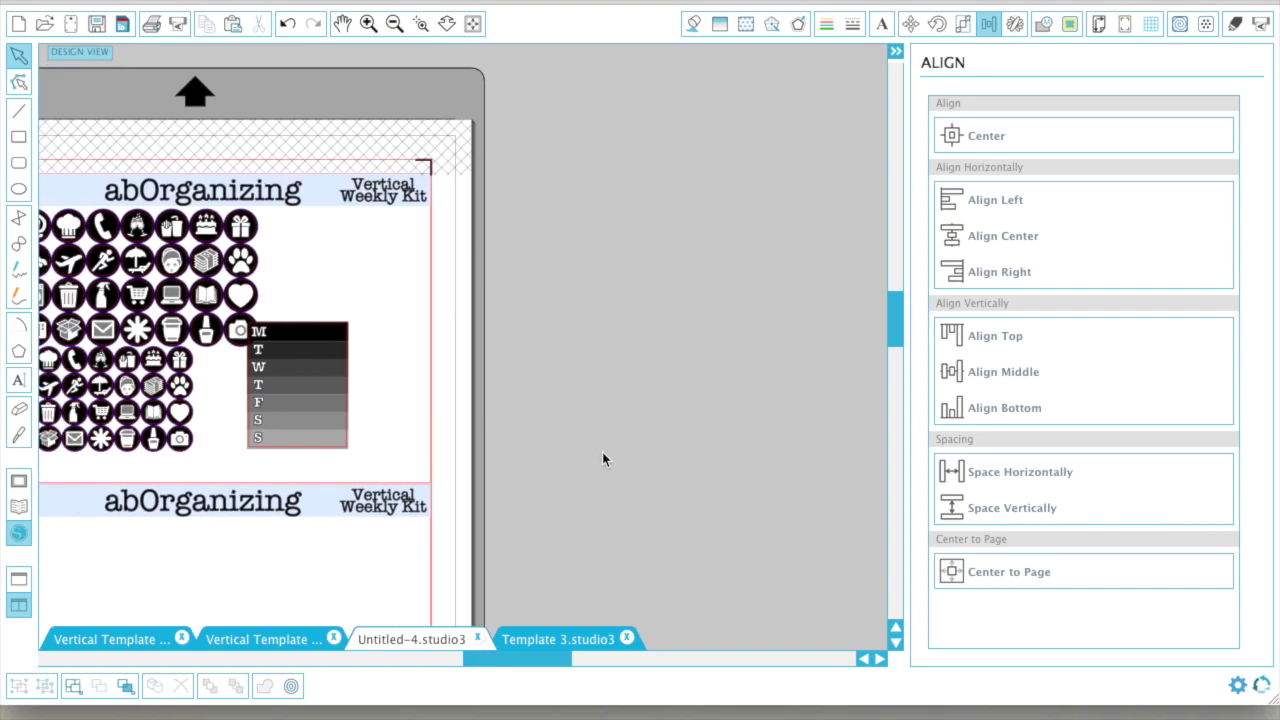
{"action": "left_click_drag", "start_coordinate": [436, 387], "coordinate": [434, 288]}
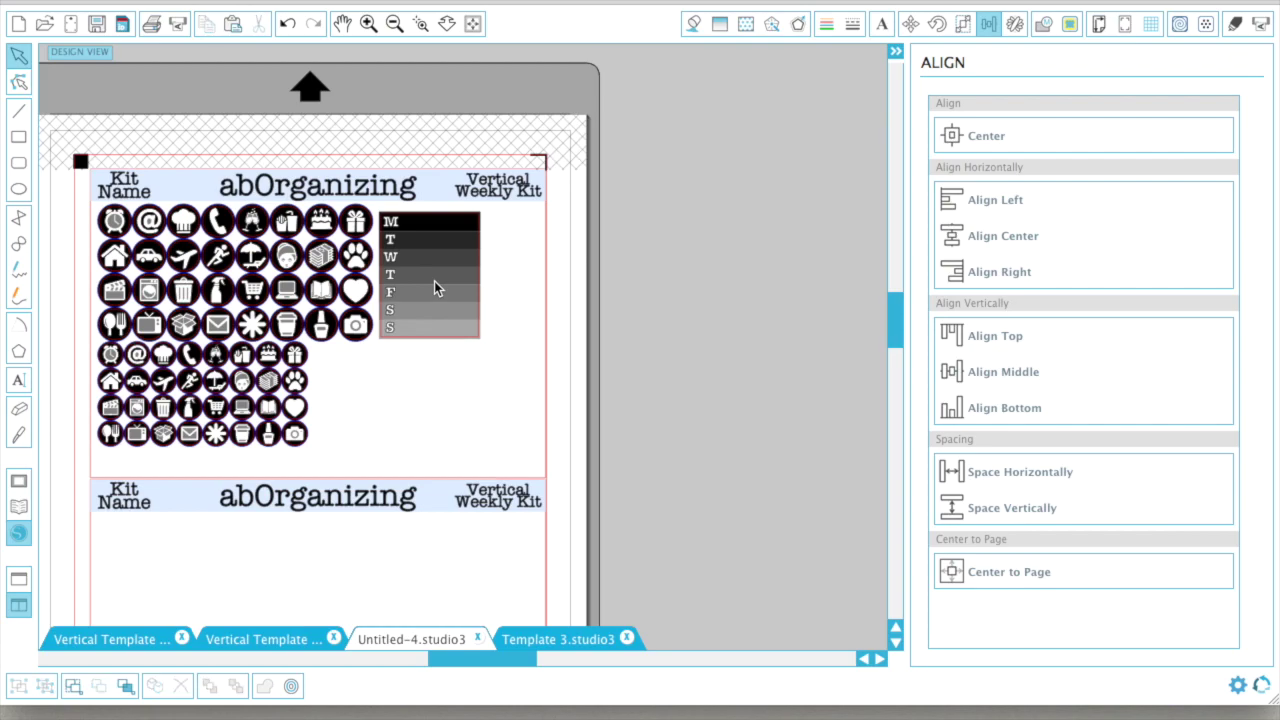
{"action": "scroll", "coordinate": [434, 281], "scroll_direction": "left", "scroll_amount": 3}
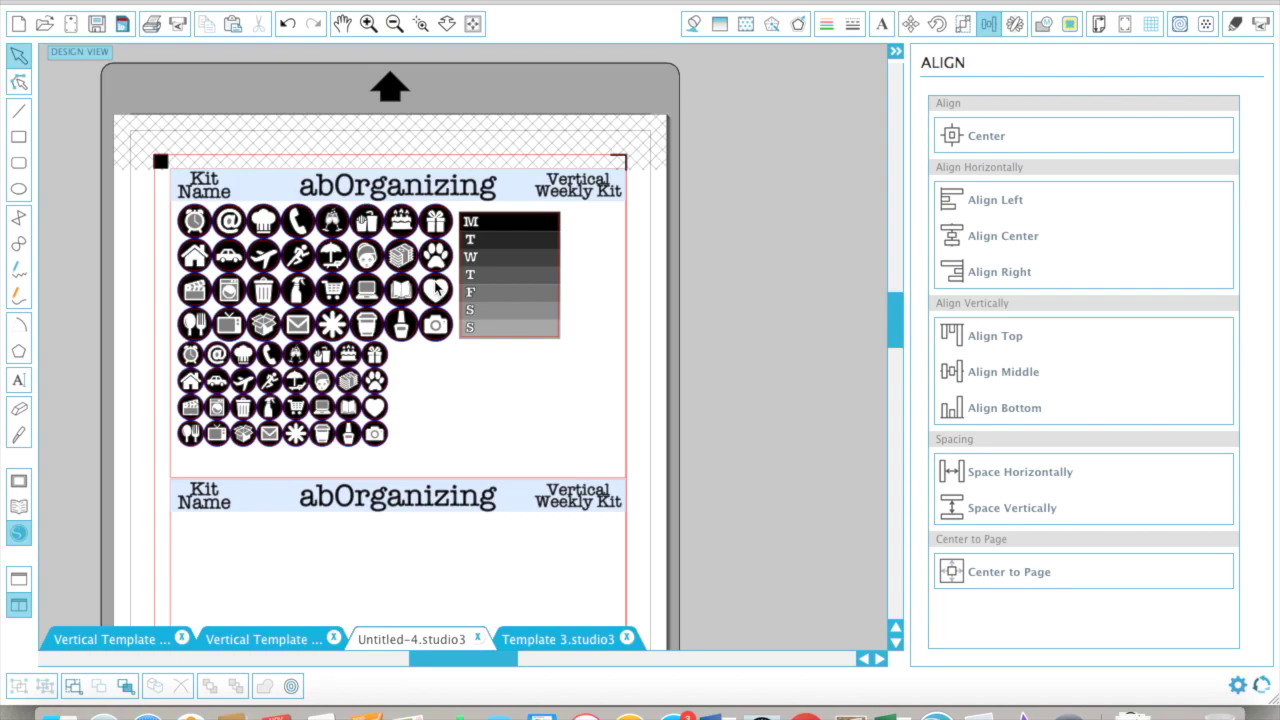
- Move the weekday box off the page into the empty area beside the mat
{"action": "left_click_drag", "start_coordinate": [514, 277], "coordinate": [779, 196]}
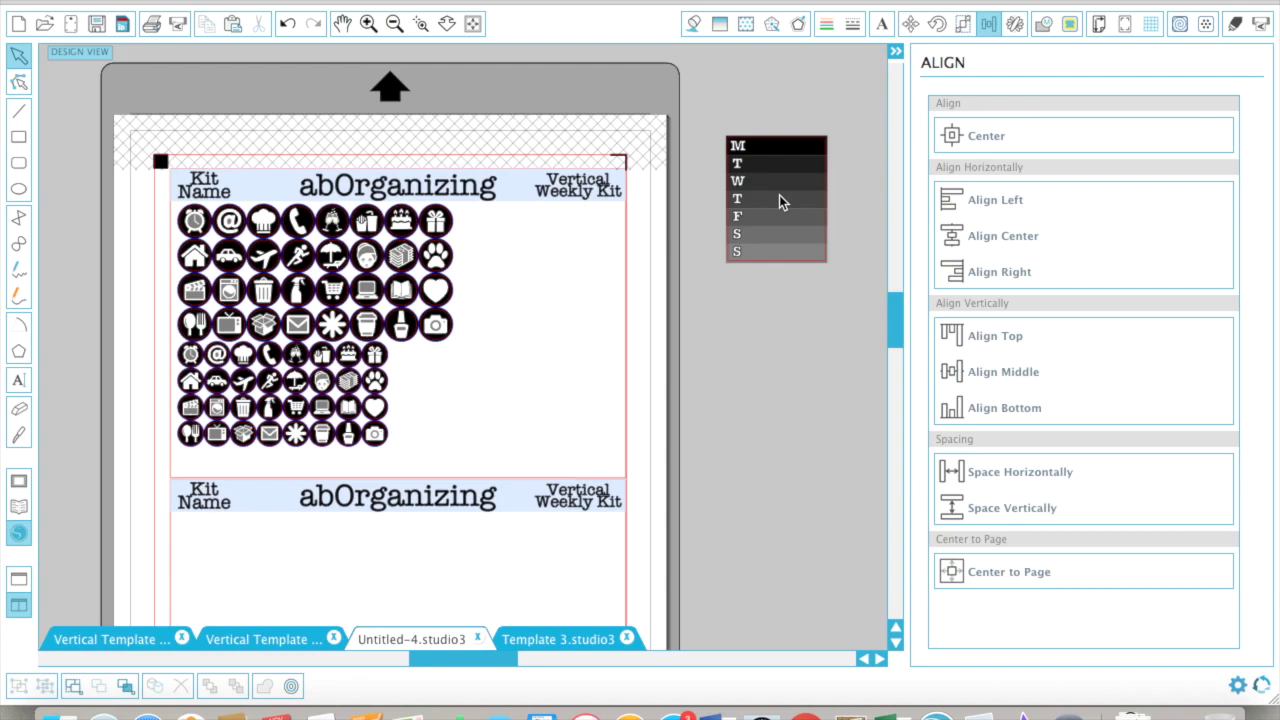
{"action": "scroll", "coordinate": [779, 195], "scroll_direction": "right", "scroll_amount": 5}
{"action": "scroll", "coordinate": [779, 195], "scroll_direction": "right", "scroll_amount": 1}
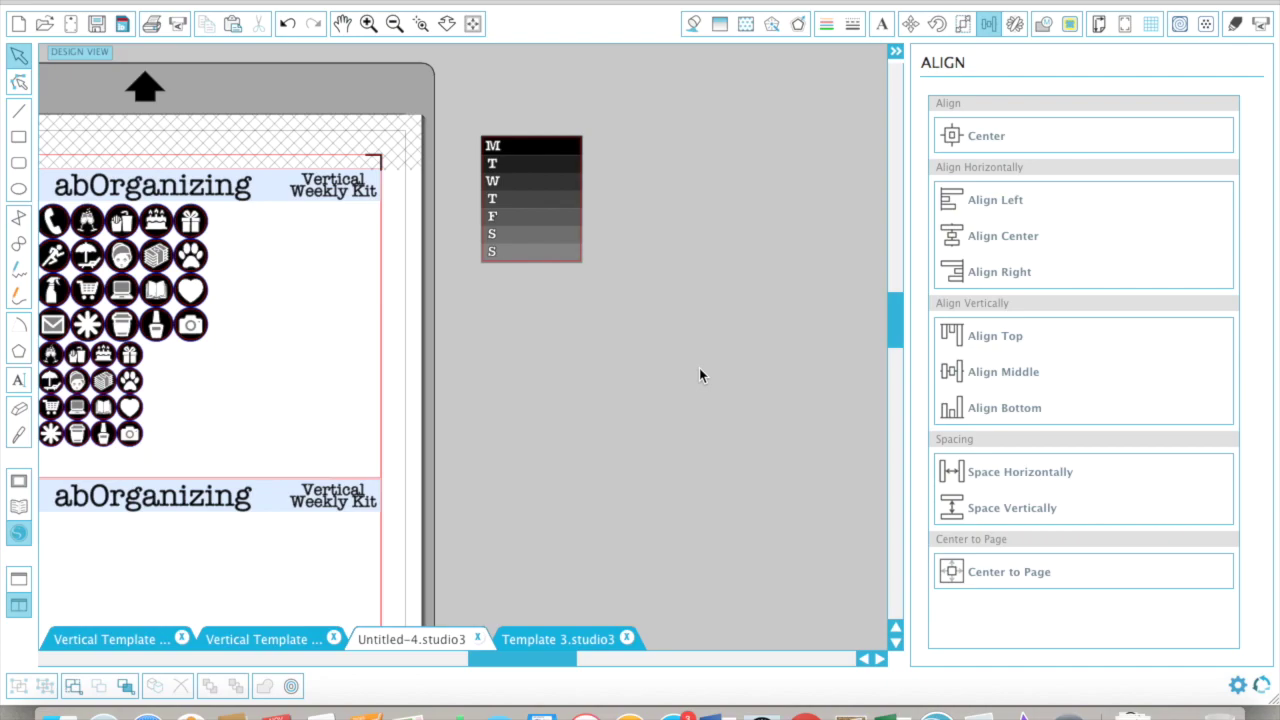
- Resize the rectangle to 1.5 in wide and 0.25 in high with its aspect ratio unlocked
{"action": "left_click", "coordinate": [962, 24]}
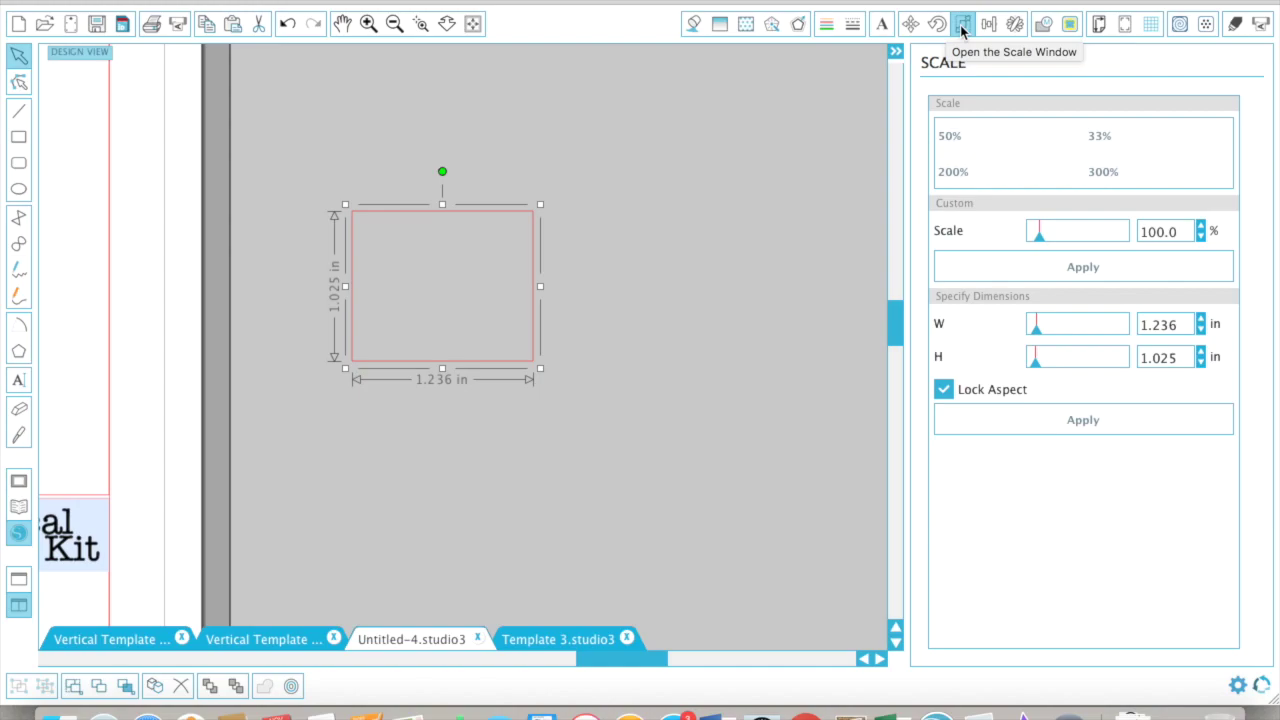
{"action": "left_click", "coordinate": [944, 389]}
{"action": "left_click", "coordinate": [1175, 325]}
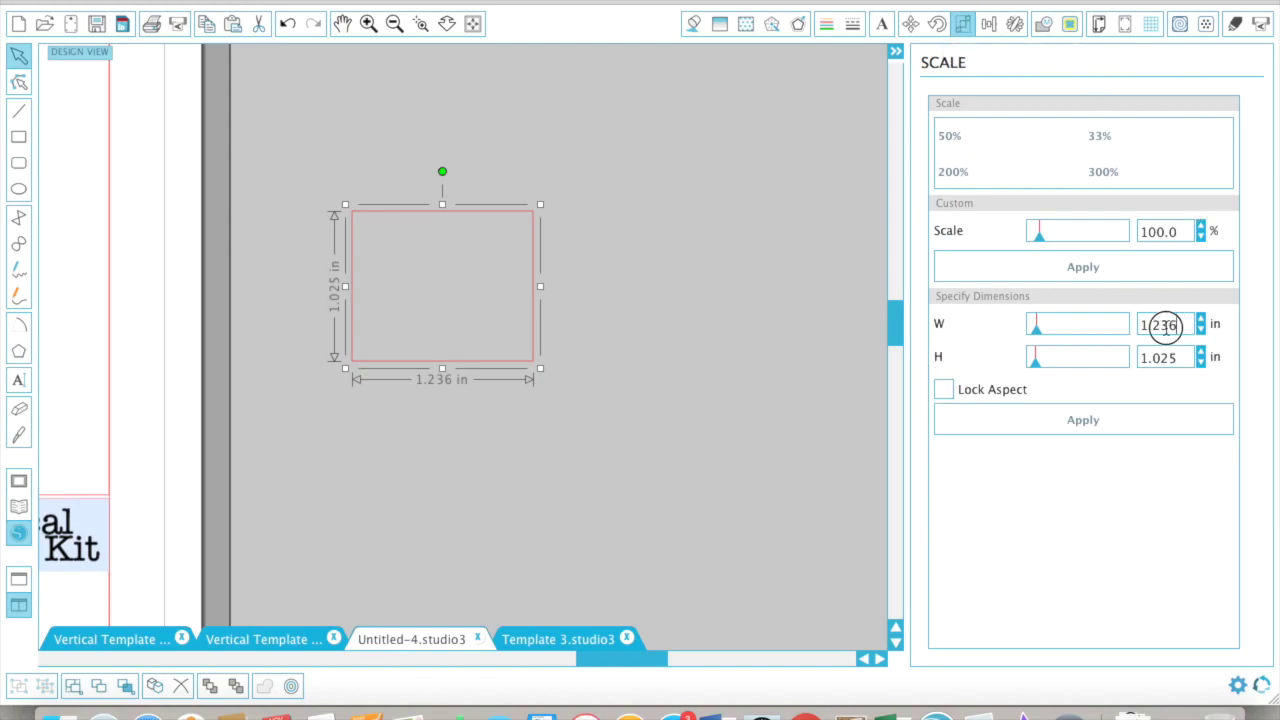
{"action": "type", "text": "1.5"}
{"action": "key", "text": "Tab"}
{"action": "type", "text": ".25"}
{"action": "key", "text": "Return"}
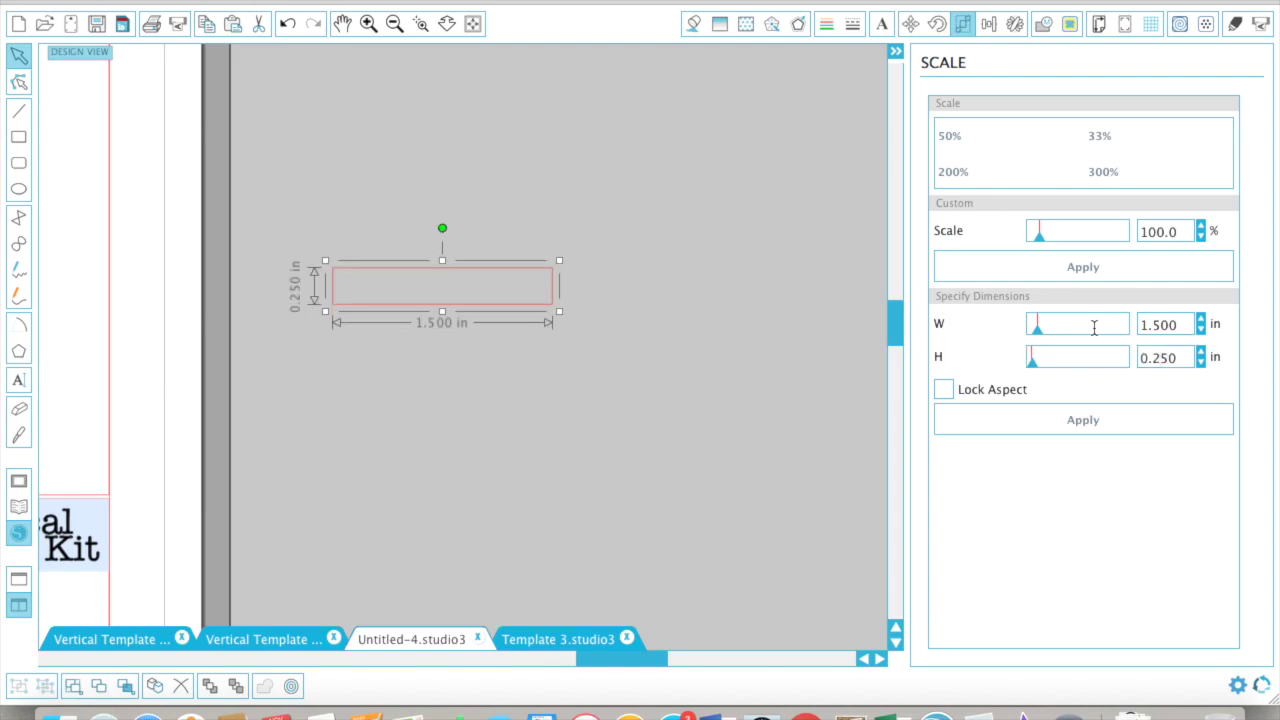
{"action": "left_click", "coordinate": [795, 322]}
- Slice the rectangle's left end diagonally with the straight Knife and delete the cut-off triangular piece
{"action": "scroll", "coordinate": [496, 314], "scroll_direction": "up", "scroll_amount": 2}
{"action": "scroll", "coordinate": [496, 314], "scroll_direction": "left", "scroll_amount": 1}
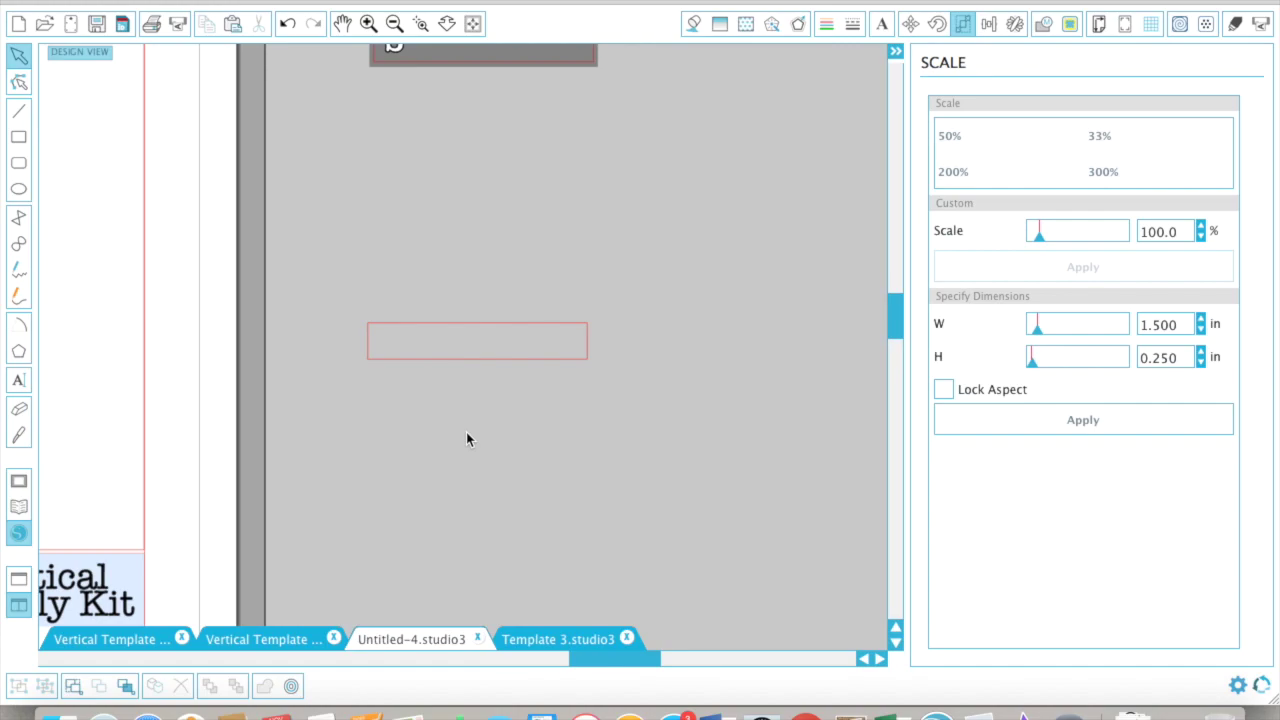
{"action": "left_click", "coordinate": [369, 23]}
{"action": "left_click", "coordinate": [369, 23]}
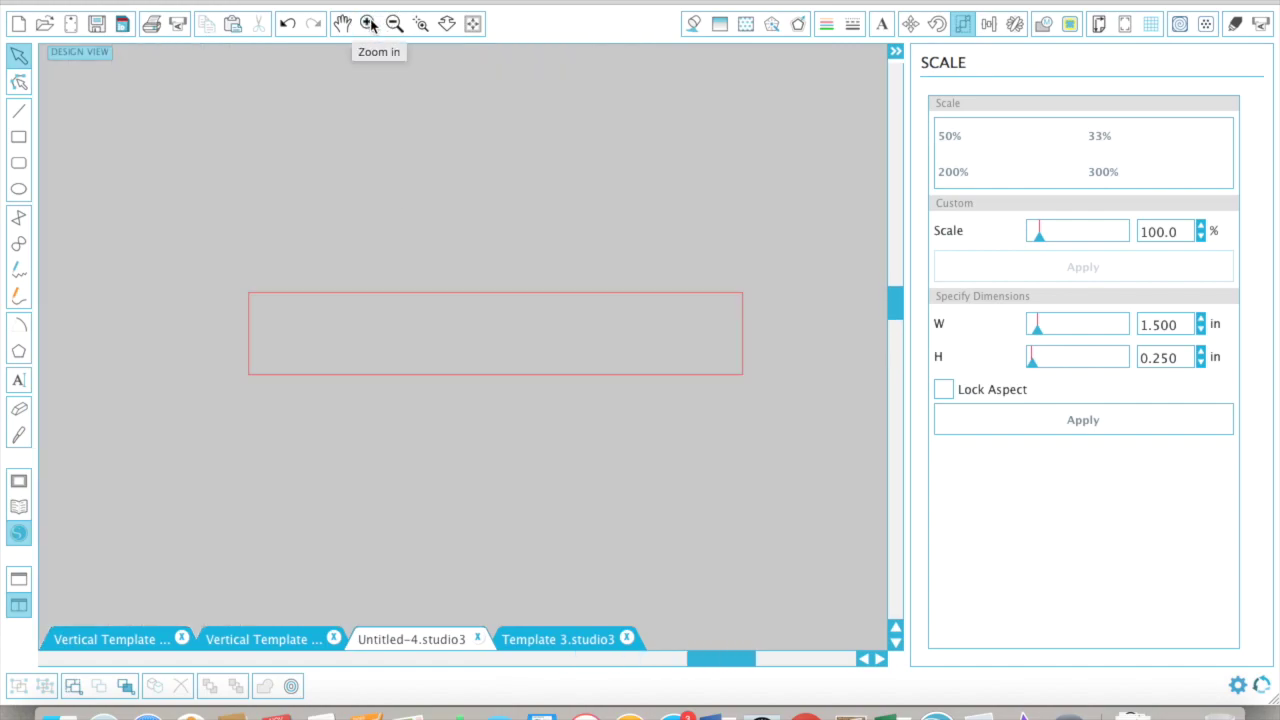
{"action": "scroll", "coordinate": [241, 197], "scroll_direction": "left", "scroll_amount": 1}
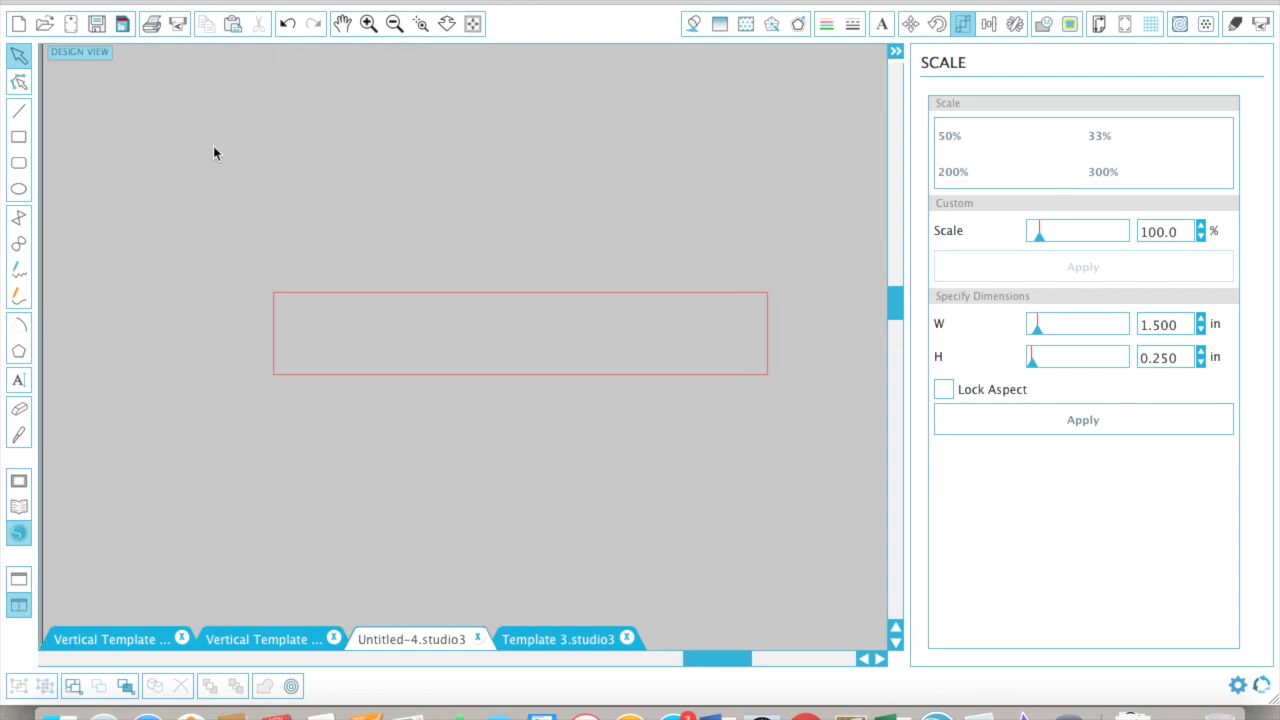
{"action": "left_click", "coordinate": [18, 435]}
{"action": "left_click_drag", "start_coordinate": [273, 286], "coordinate": [315, 408]}
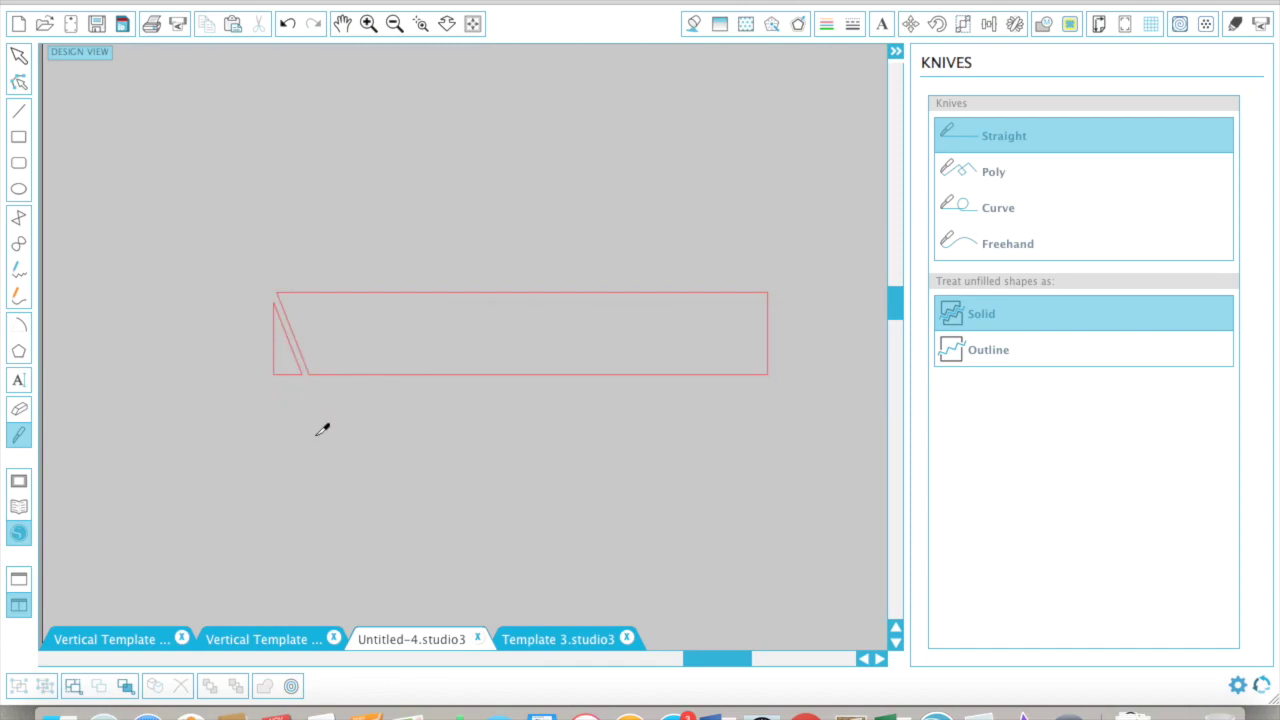
{"action": "key", "text": "v"}
{"action": "left_click", "coordinate": [286, 351]}
{"action": "key", "text": "Delete"}
{"action": "left_click", "coordinate": [307, 347]}
{"action": "left_click", "coordinate": [667, 309]}
{"action": "scroll", "coordinate": [669, 309], "scroll_direction": "right", "scroll_amount": 1}
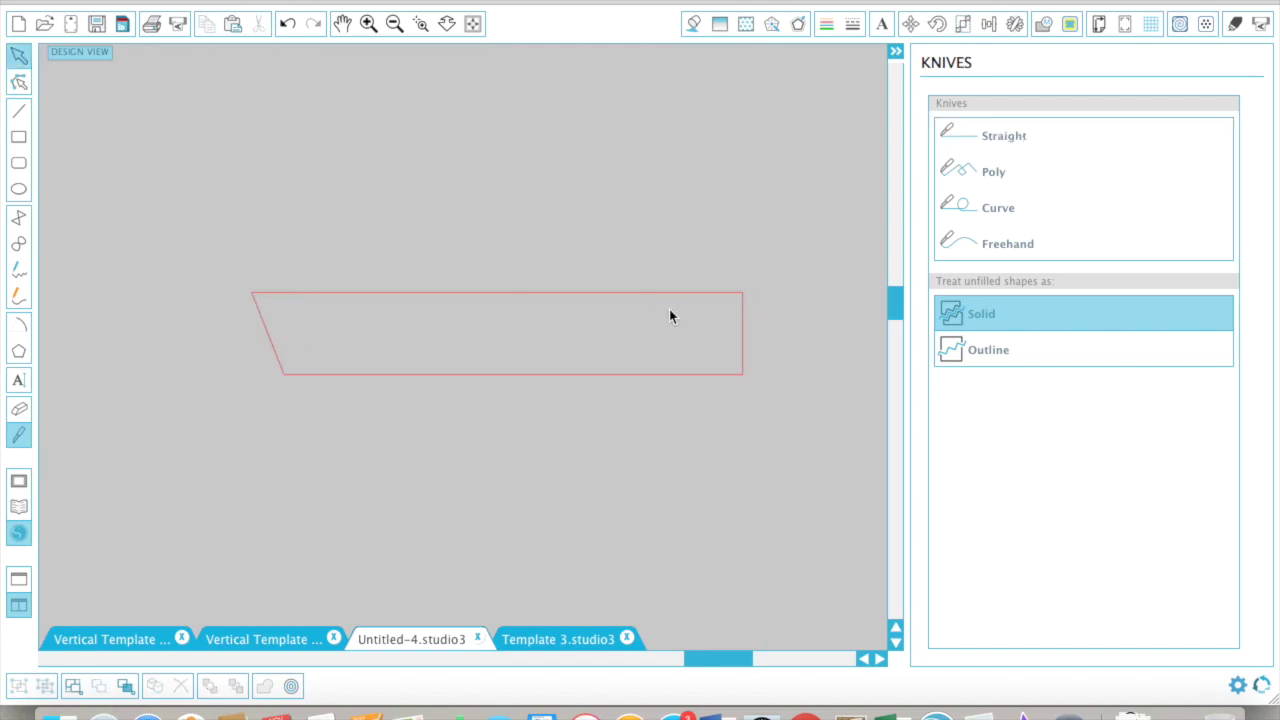
- Duplicate the slant-ended shape directly to its right
{"action": "left_click", "coordinate": [610, 306]}
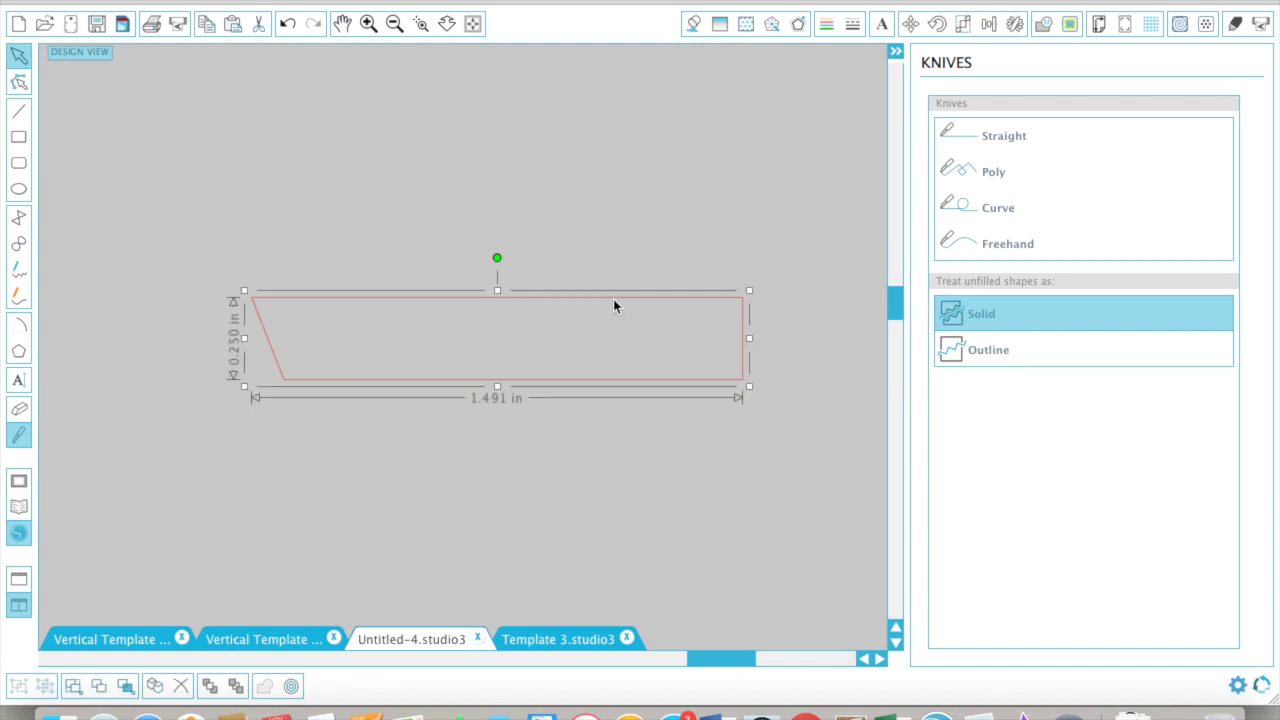
{"action": "left_click", "coordinate": [1015, 24]}
{"action": "left_click", "coordinate": [1020, 205]}
{"action": "left_click", "coordinate": [768, 305]}
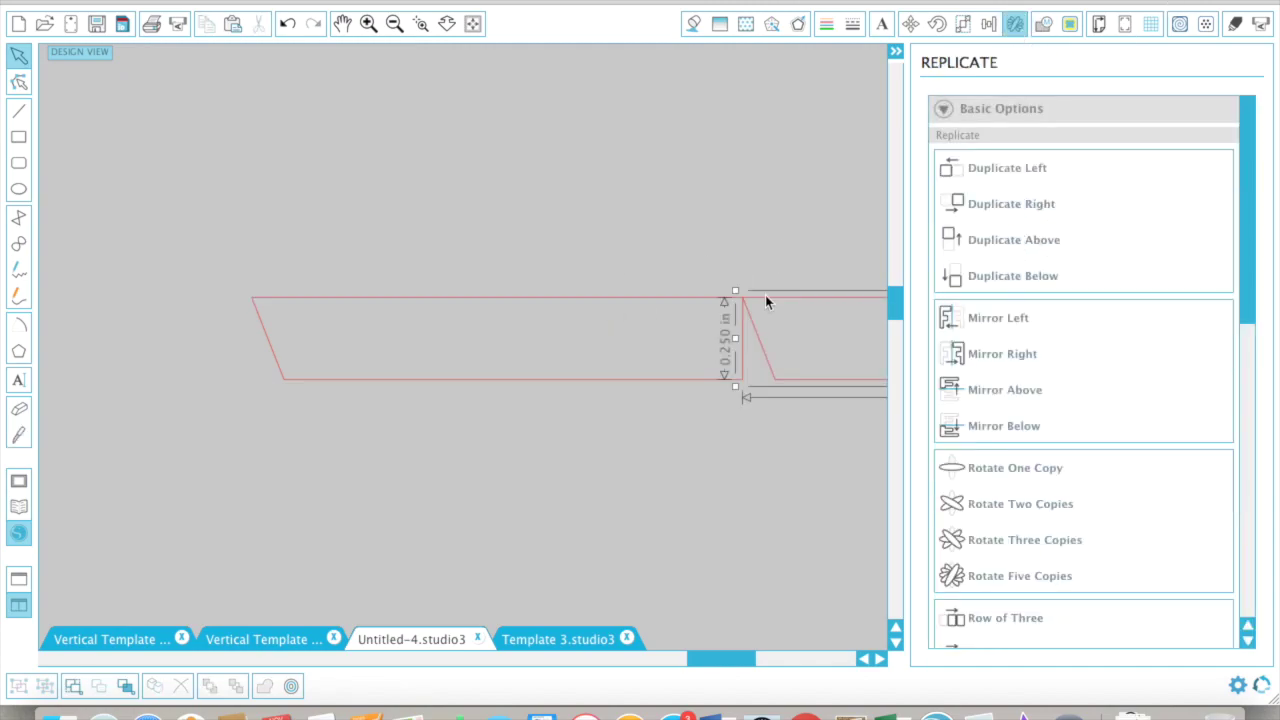
- Nudge the copy left until the lower corner of its slanted edge meets the original's right edge
{"action": "key", "text": "Left"}
{"action": "key", "text": "Left"}
{"action": "key", "text": "Left"}
{"action": "key", "text": "Left"}
{"action": "key", "text": "Left"}
{"action": "key", "text": "Left"}
{"action": "key", "text": "Left"}
{"action": "key", "text": "Left"}
{"action": "key", "text": "Left"}
{"action": "key", "text": "Left"}
{"action": "key", "text": "Left"}
{"action": "key", "text": "Left"}
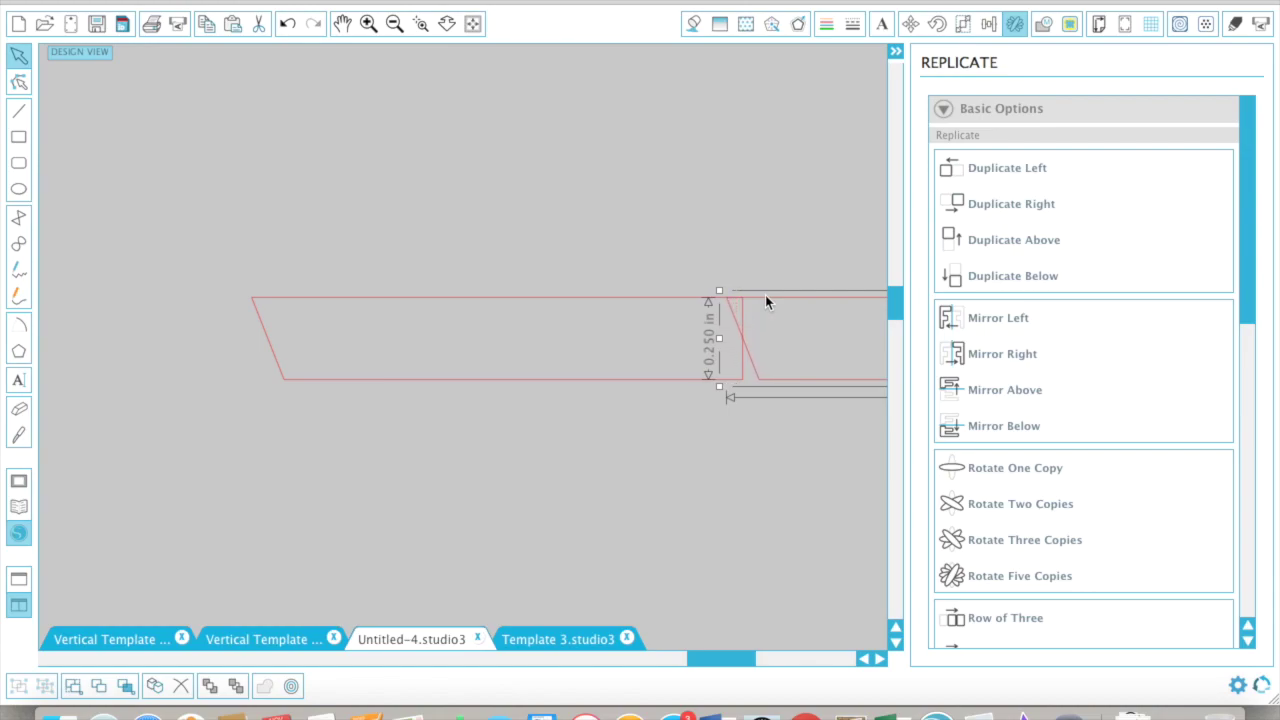
{"action": "key", "text": "Left"}
{"action": "key", "text": "Left"}
{"action": "scroll", "coordinate": [765, 295], "scroll_direction": "right", "scroll_amount": 5}
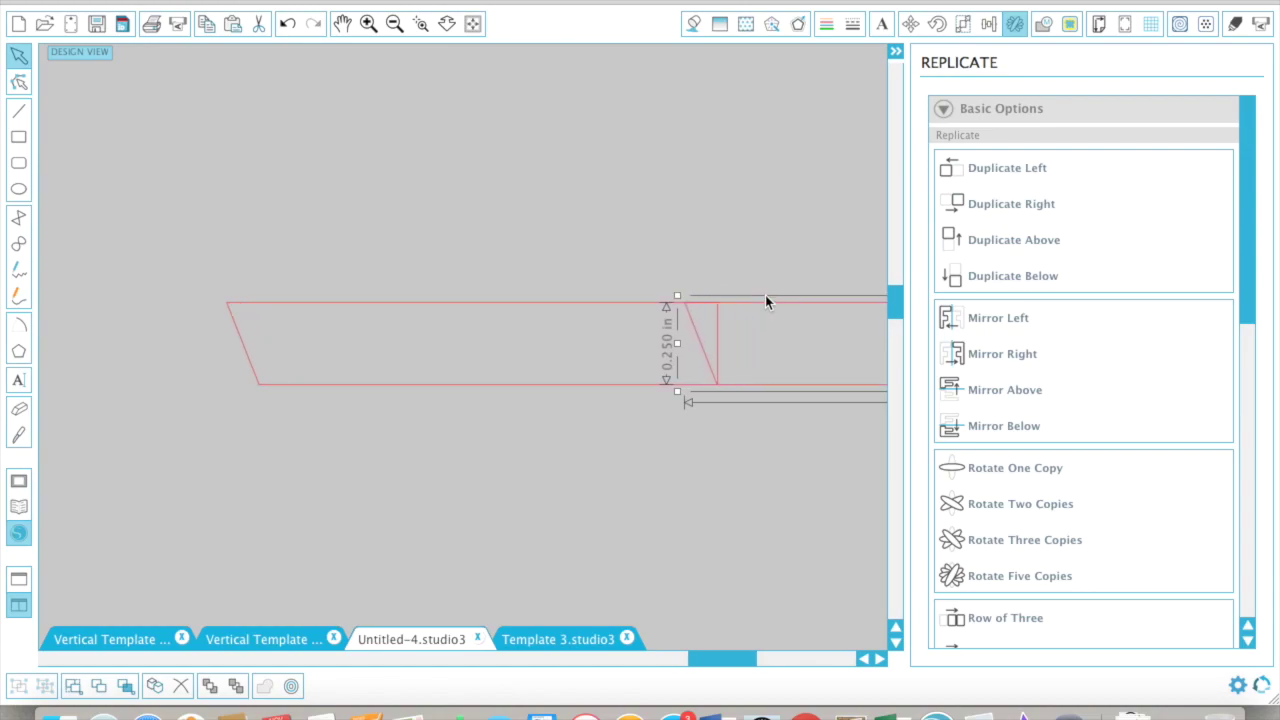
{"action": "left_click", "coordinate": [368, 23]}
{"action": "left_click", "coordinate": [368, 23]}
{"action": "left_click", "coordinate": [368, 23]}
{"action": "scroll", "coordinate": [349, 341], "scroll_direction": "up", "scroll_amount": 1}
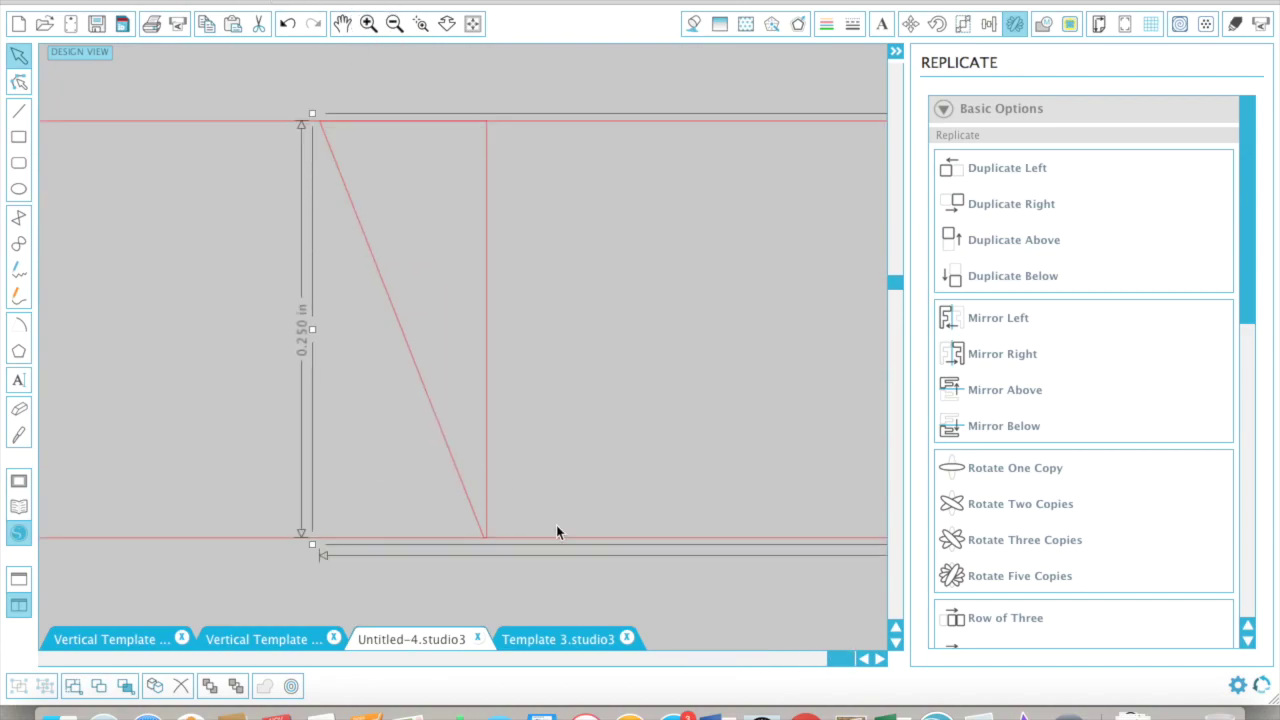
{"action": "key", "text": "Right"}
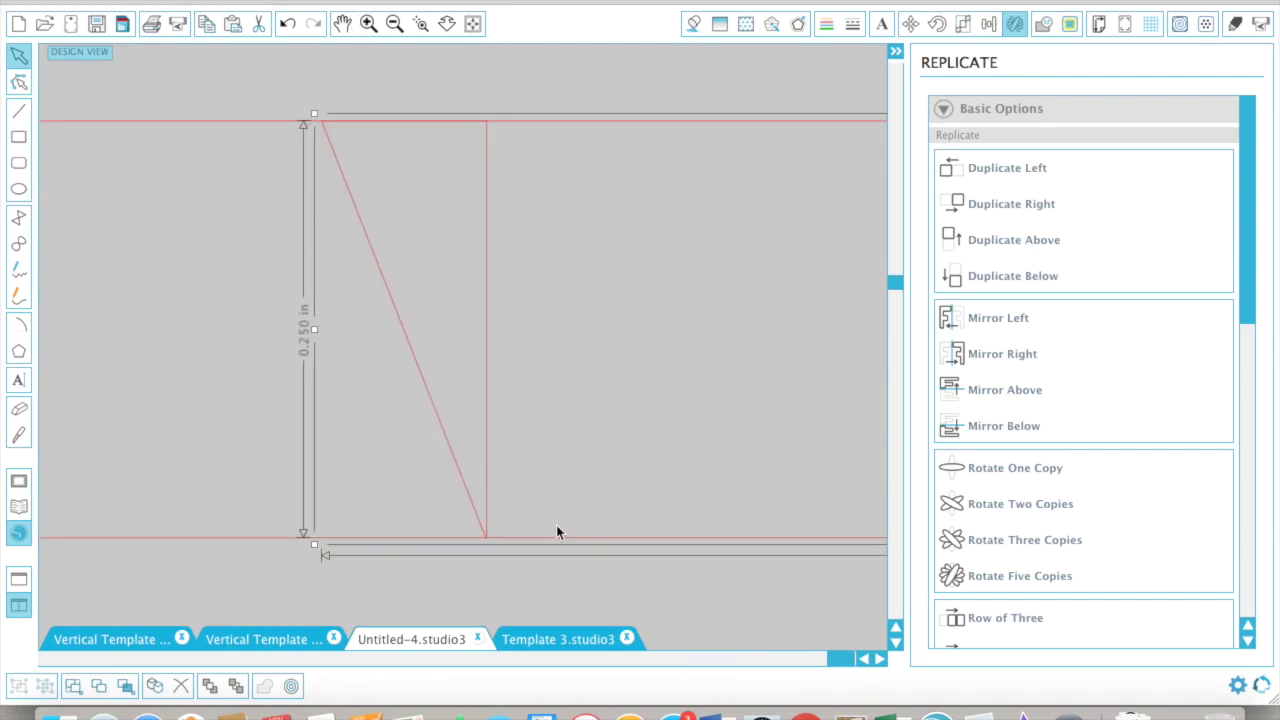
- Divide the two overlapping shapes and delete the surplus pieces, leaving only a parallelogram
{"action": "left_click_drag", "start_coordinate": [562, 306], "coordinate": [368, 536]}
{"action": "left_click", "coordinate": [1043, 23]}
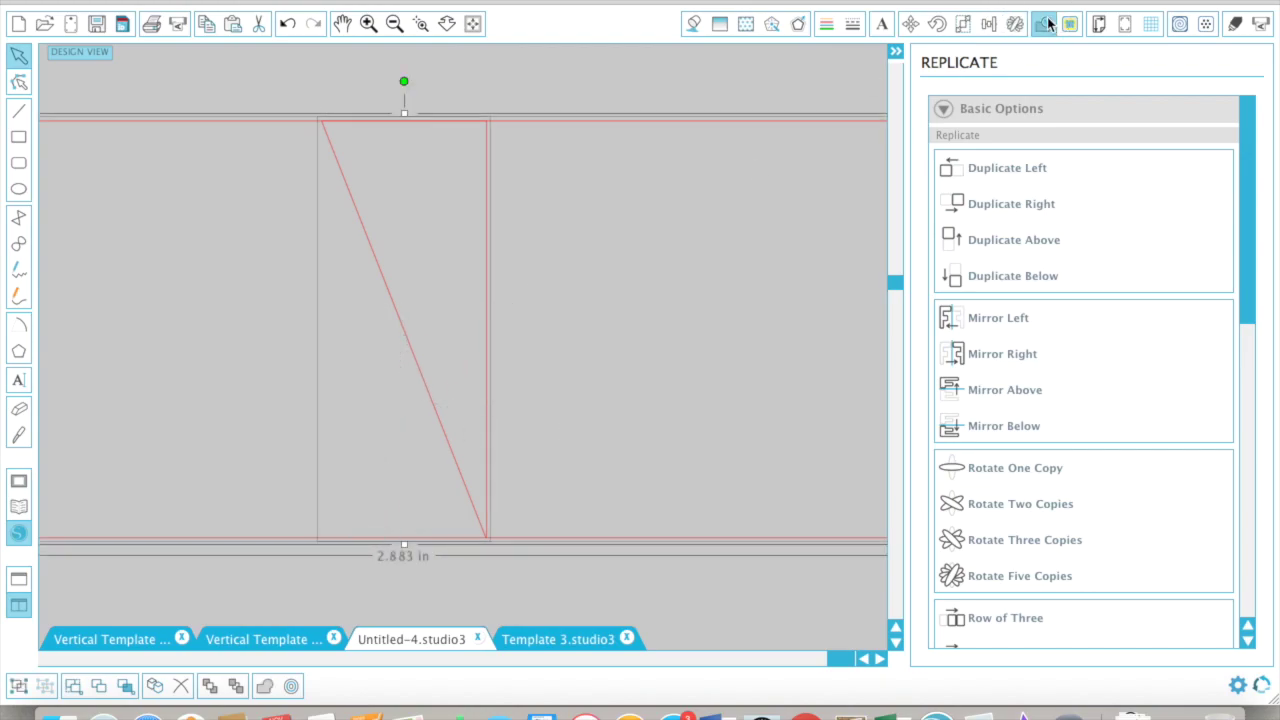
{"action": "left_click", "coordinate": [1000, 316]}
{"action": "left_click", "coordinate": [281, 163]}
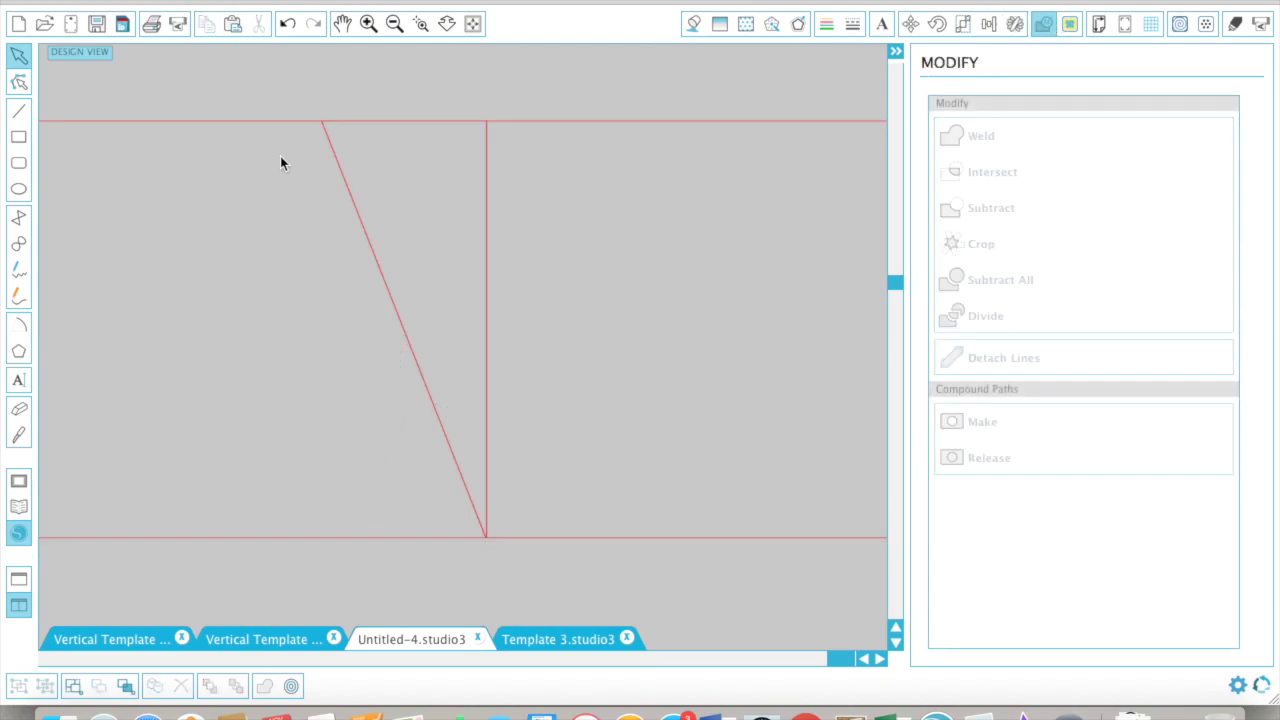
{"action": "left_click_drag", "start_coordinate": [267, 128], "coordinate": [203, 143]}
{"action": "left_click", "coordinate": [203, 143]}
{"action": "left_click_drag", "start_coordinate": [401, 53], "coordinate": [612, 515]}
{"action": "key", "text": "Delete"}
- Add a rounded outward offset of 0.030 in around the parallelogram
{"action": "left_click", "coordinate": [396, 24]}
{"action": "left_click", "coordinate": [396, 24]}
{"action": "left_click", "coordinate": [396, 24]}
{"action": "left_click", "coordinate": [396, 24]}
{"action": "scroll", "coordinate": [494, 476], "scroll_direction": "left", "scroll_amount": 3}
{"action": "scroll", "coordinate": [498, 487], "scroll_direction": "left", "scroll_amount": 2}
{"action": "left_click", "coordinate": [398, 22]}
{"action": "left_click", "coordinate": [561, 320]}
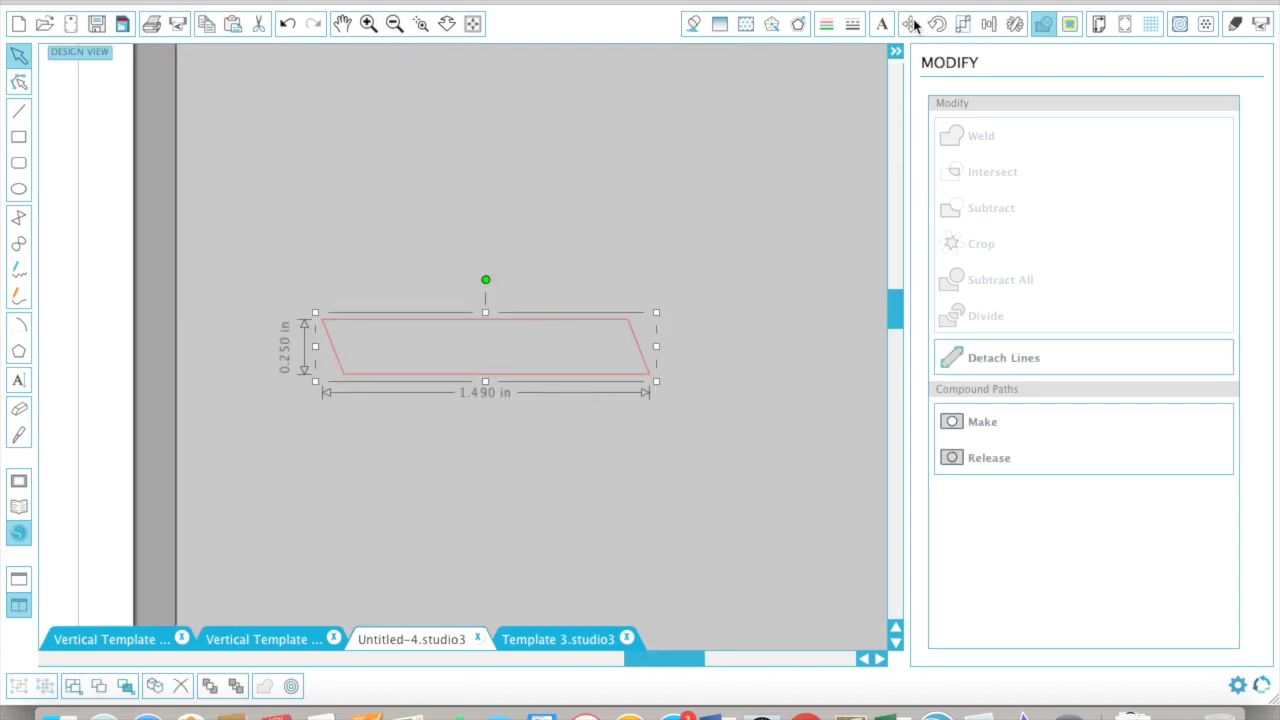
{"action": "left_click", "coordinate": [798, 23]}
{"action": "left_click", "coordinate": [988, 137]}
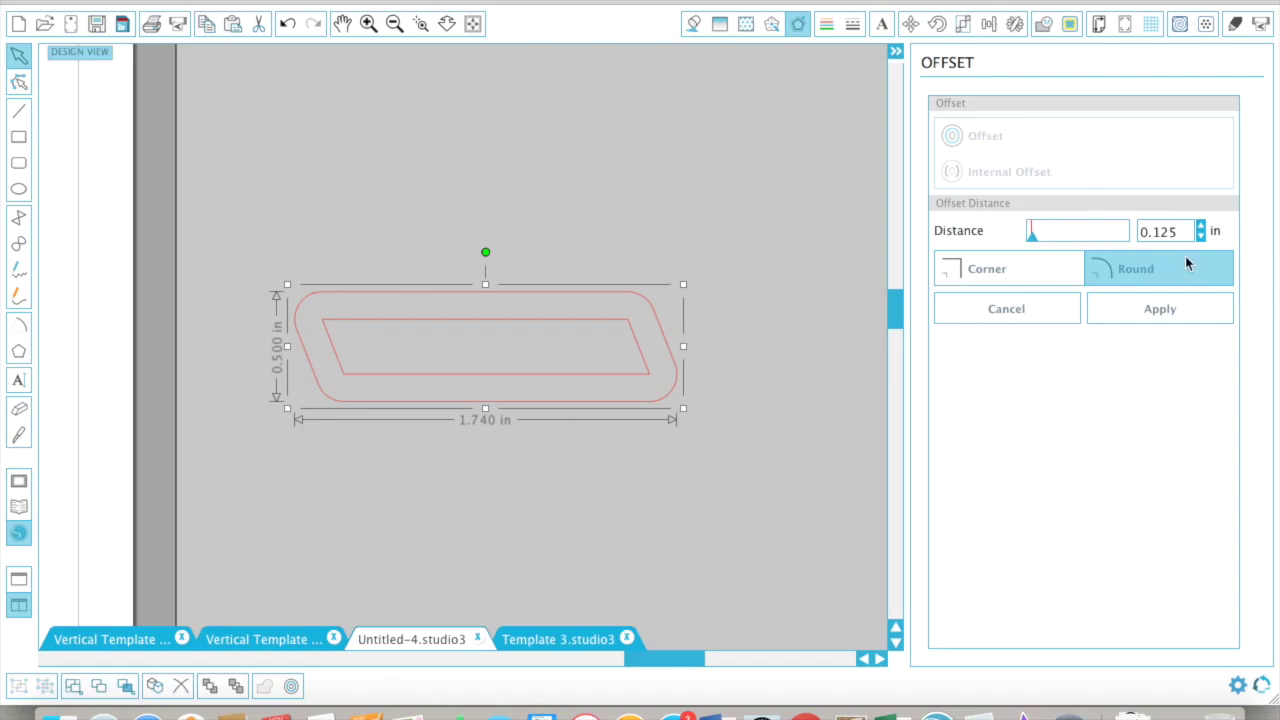
{"action": "type", "text": "30"}
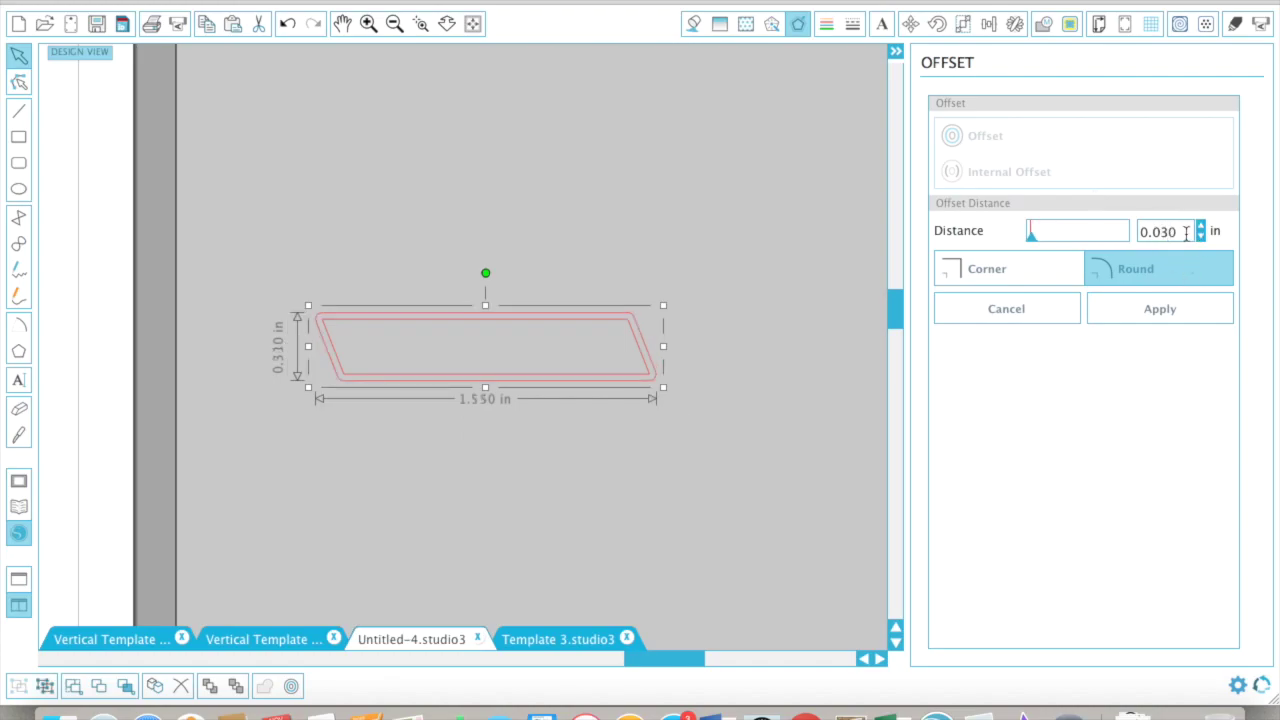
{"action": "left_click", "coordinate": [1207, 314]}
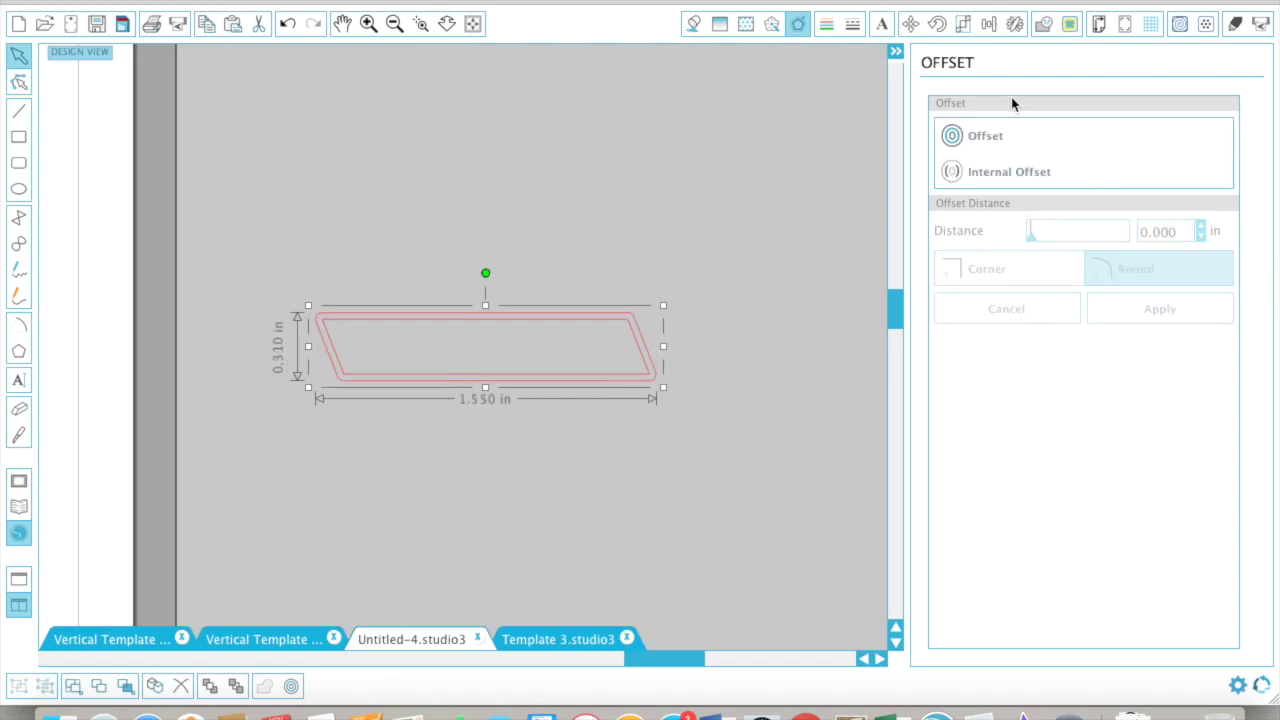
- Set the offset outline's line color to blue (0A0AFF)
{"action": "left_click", "coordinate": [826, 24]}
{"action": "left_click", "coordinate": [1147, 181]}
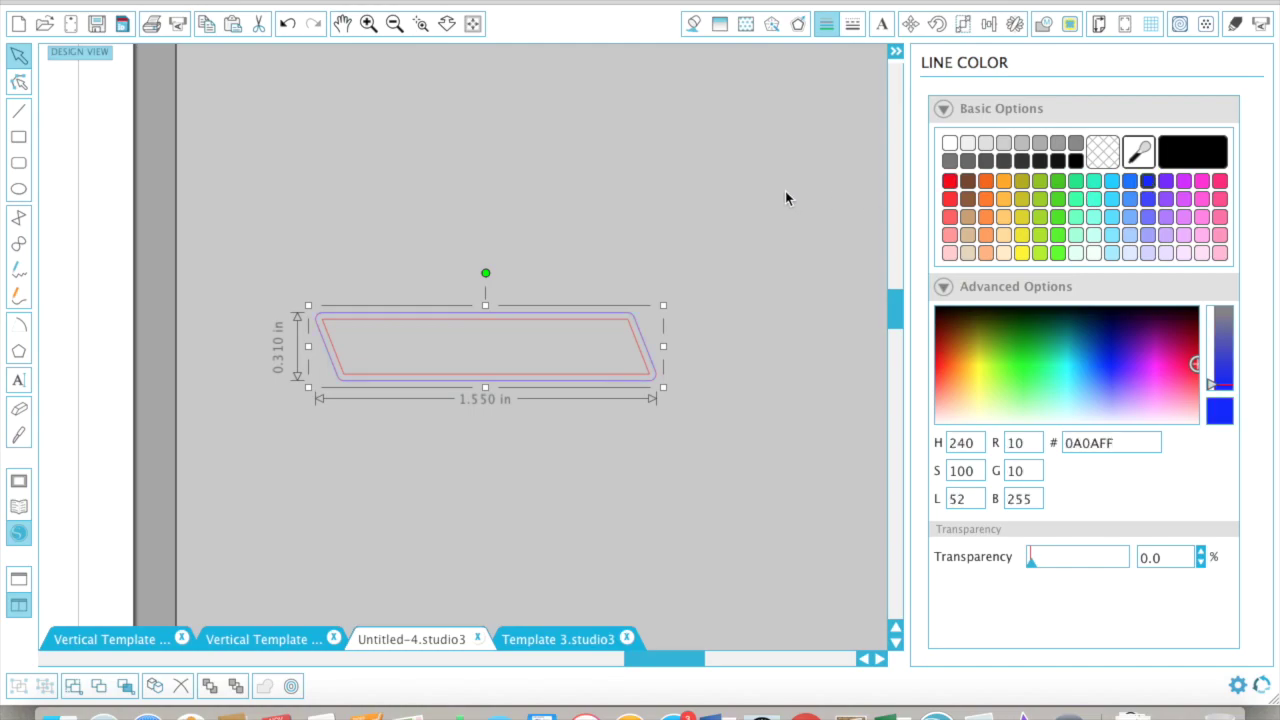
{"action": "left_click", "coordinate": [784, 193]}
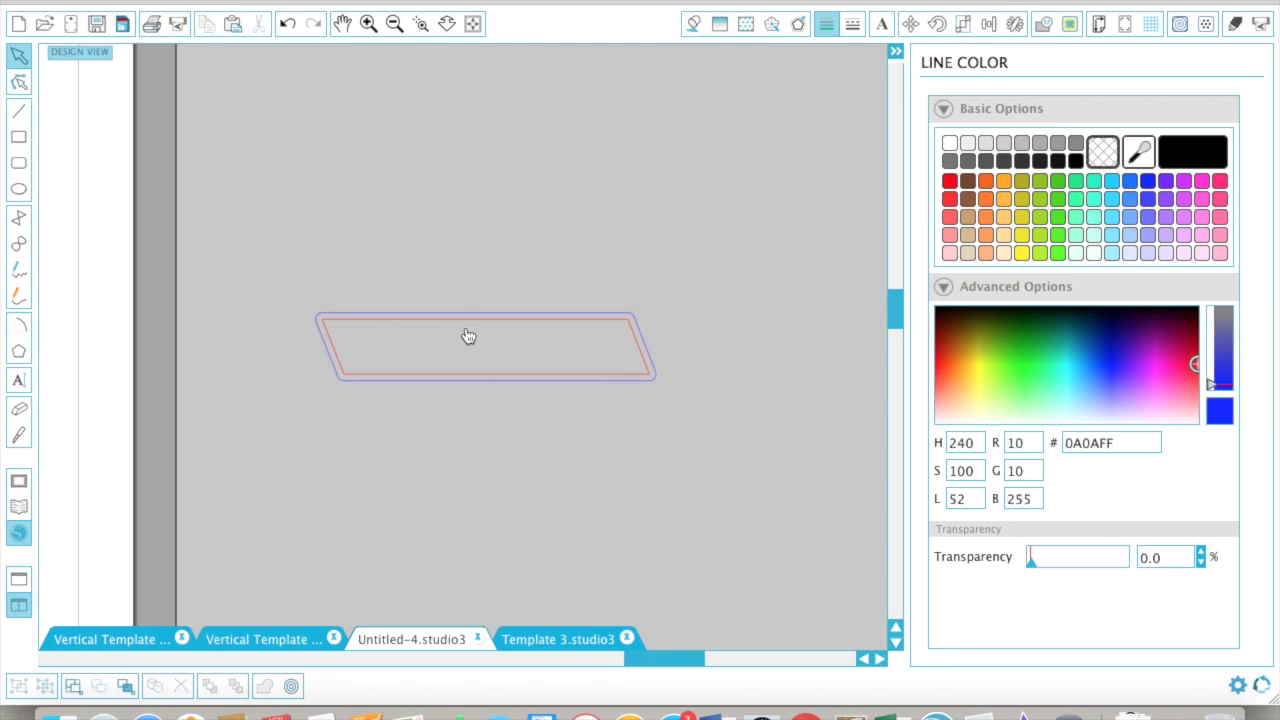
- Add the text CANCELLED near the parallelogram and fill it with white
{"action": "left_click", "coordinate": [18, 380]}
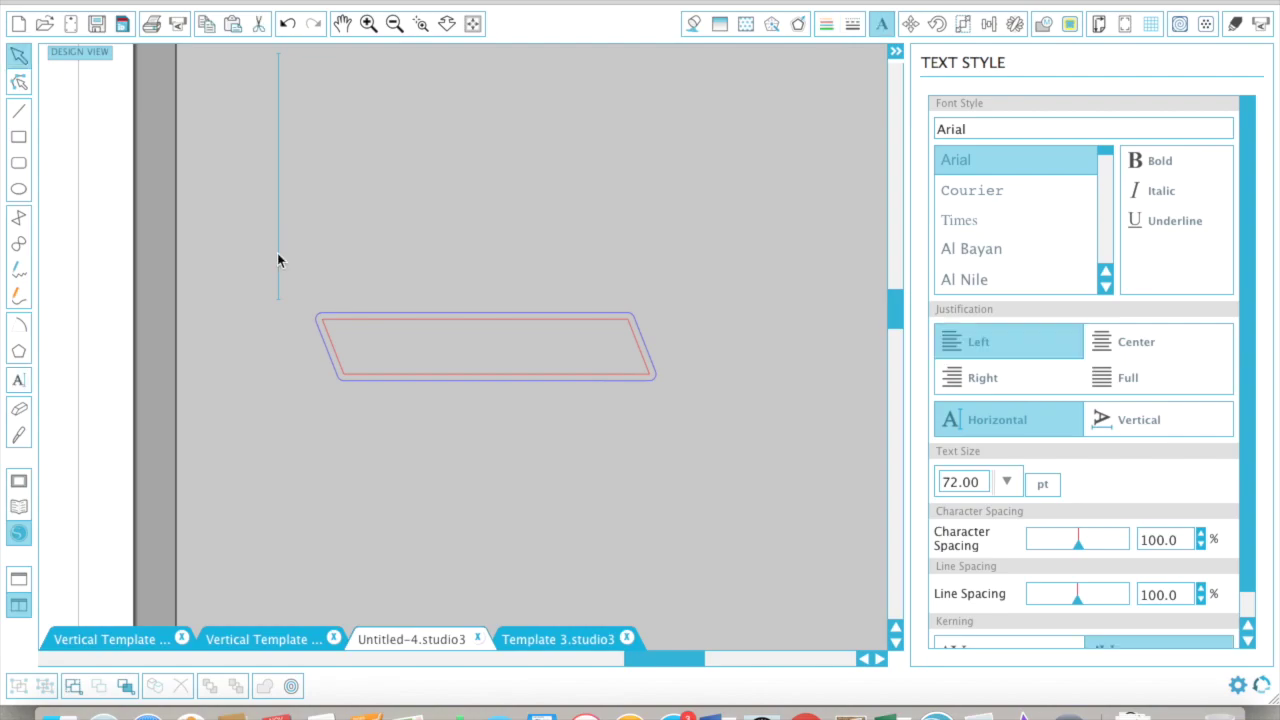
{"action": "left_click", "coordinate": [277, 253]}
{"action": "left_click", "coordinate": [278, 253]}
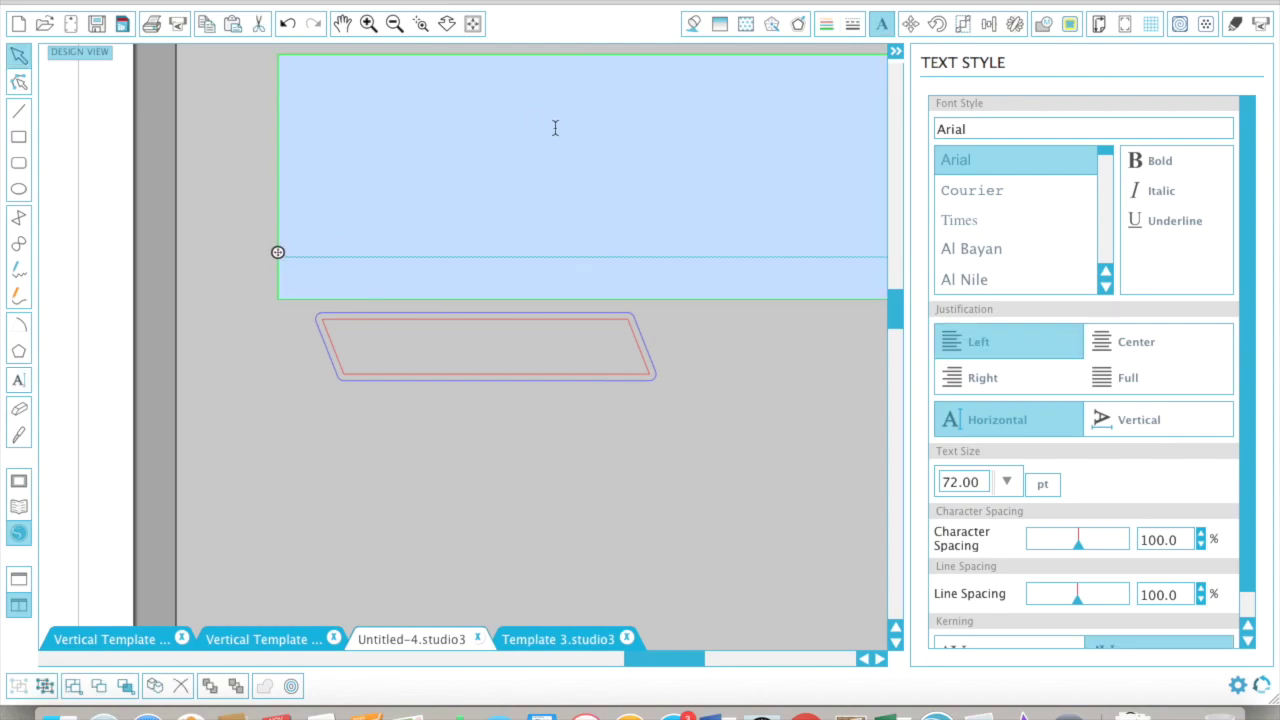
{"action": "left_click", "coordinate": [687, 46]}
{"action": "key", "text": "super+a"}
{"action": "double_click", "coordinate": [507, 257]}
{"action": "left_click", "coordinate": [674, 425]}
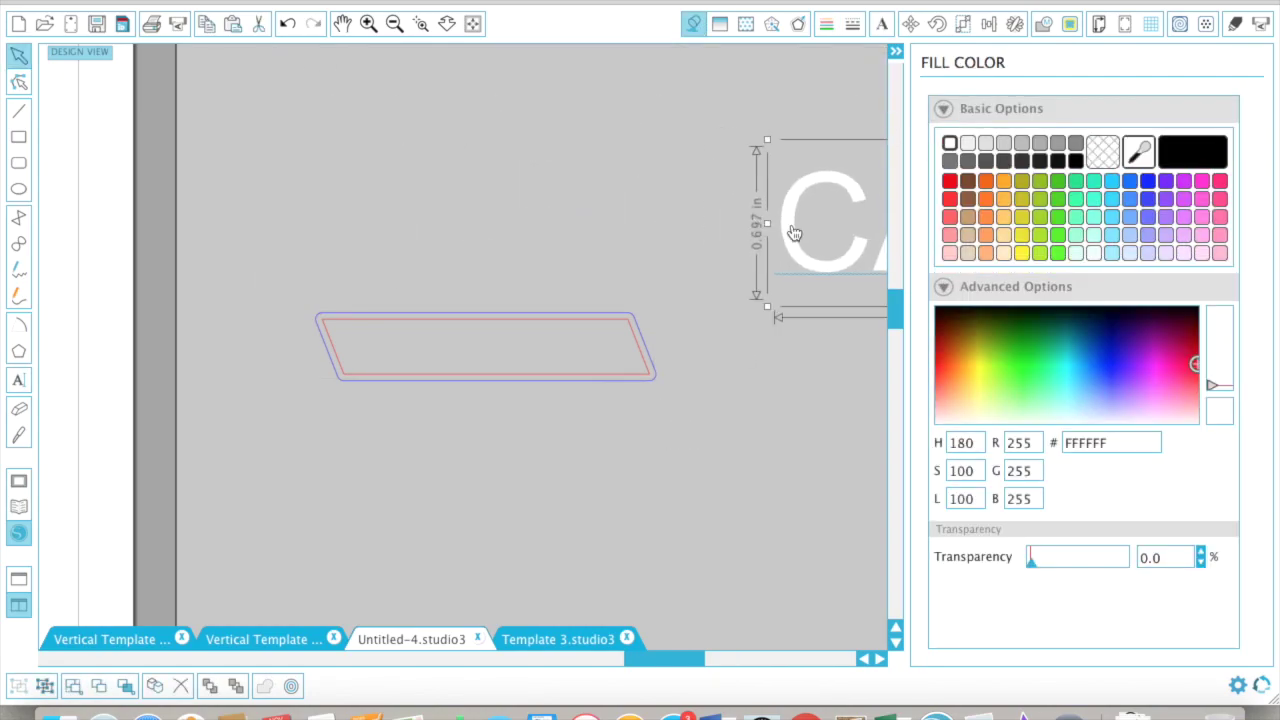
- Shrink the CANCELLED text and place it just above the parallelogram
{"action": "left_click_drag", "start_coordinate": [794, 233], "coordinate": [220, 226]}
{"action": "left_click_drag", "start_coordinate": [193, 133], "coordinate": [529, 195]}
{"action": "left_click_drag", "start_coordinate": [591, 240], "coordinate": [305, 243]}
- Set the CANCELLED text's font to American Typewriter and scale it to fit centered inside the parallelogram
{"action": "double_click", "coordinate": [305, 243]}
{"action": "scroll", "coordinate": [1055, 238], "scroll_direction": "down", "scroll_amount": 3}
{"action": "left_click", "coordinate": [1040, 200]}
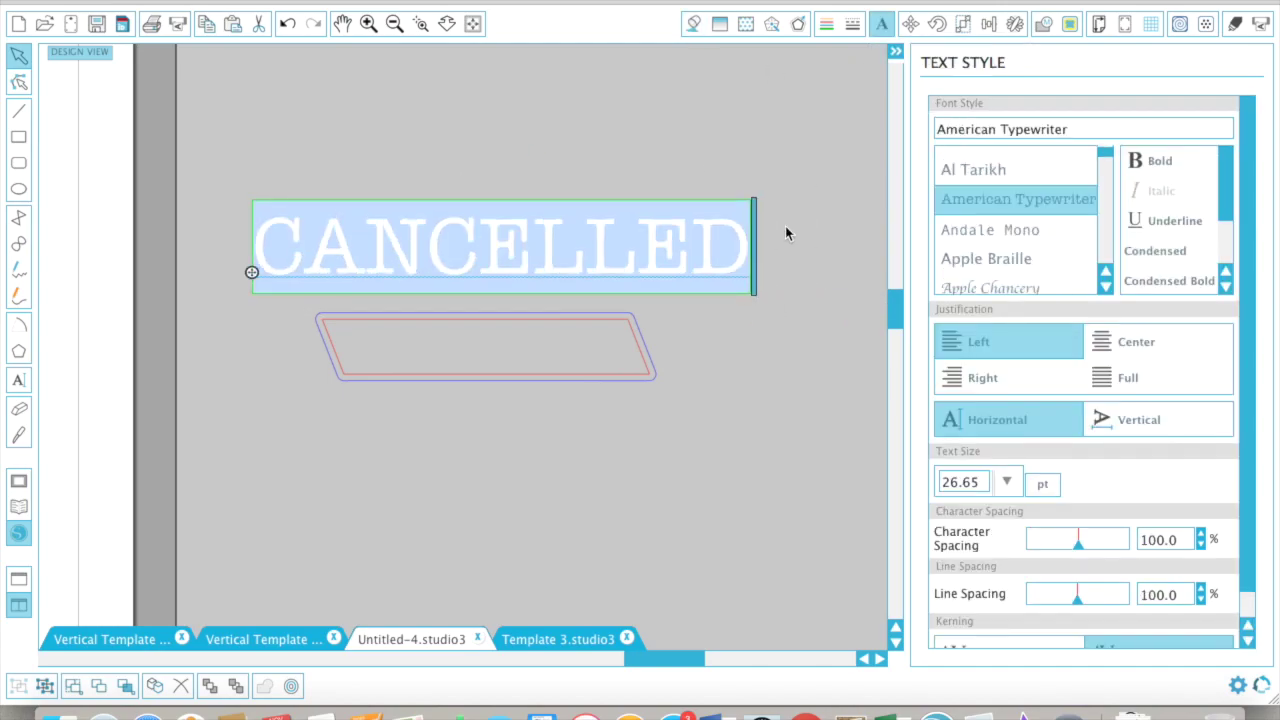
{"action": "left_click", "coordinate": [786, 234]}
{"action": "left_click_drag", "start_coordinate": [758, 205], "coordinate": [530, 239]}
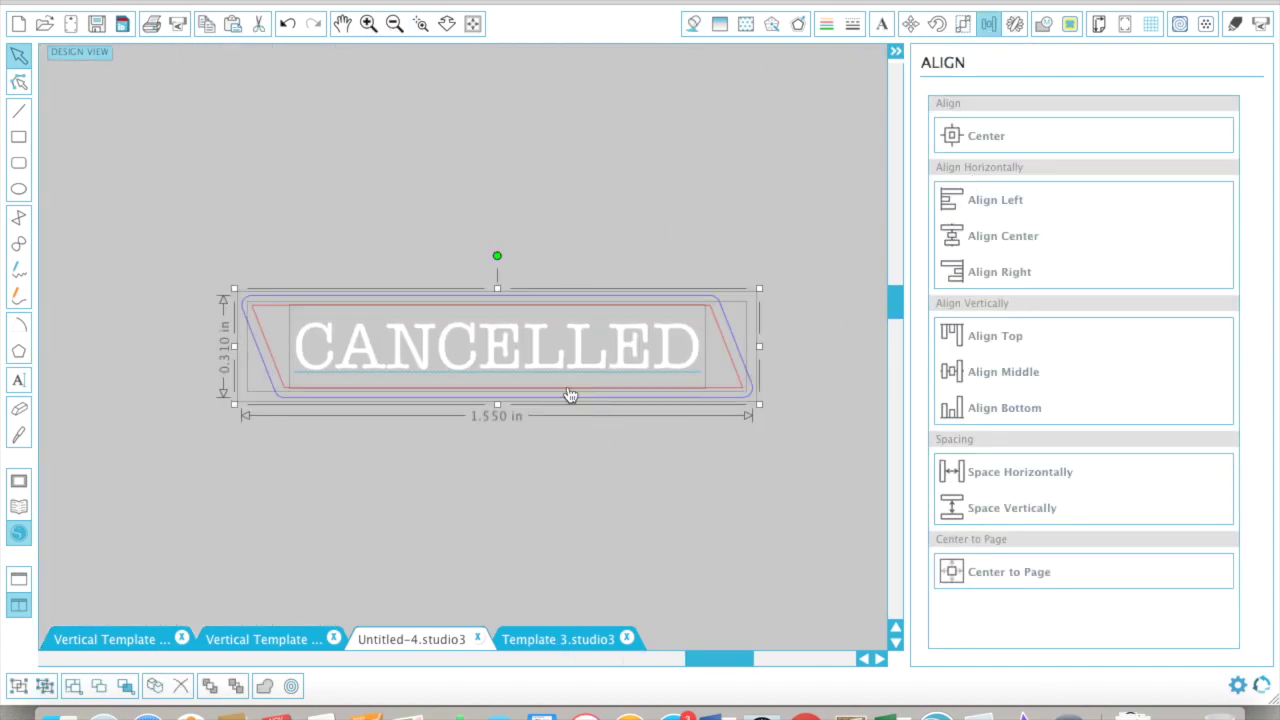
- Stack three copies of the CANCELLED label above it and change their texts to FORGOT, NOPE and RESCHEDULED
{"action": "left_click", "coordinate": [1015, 24]}
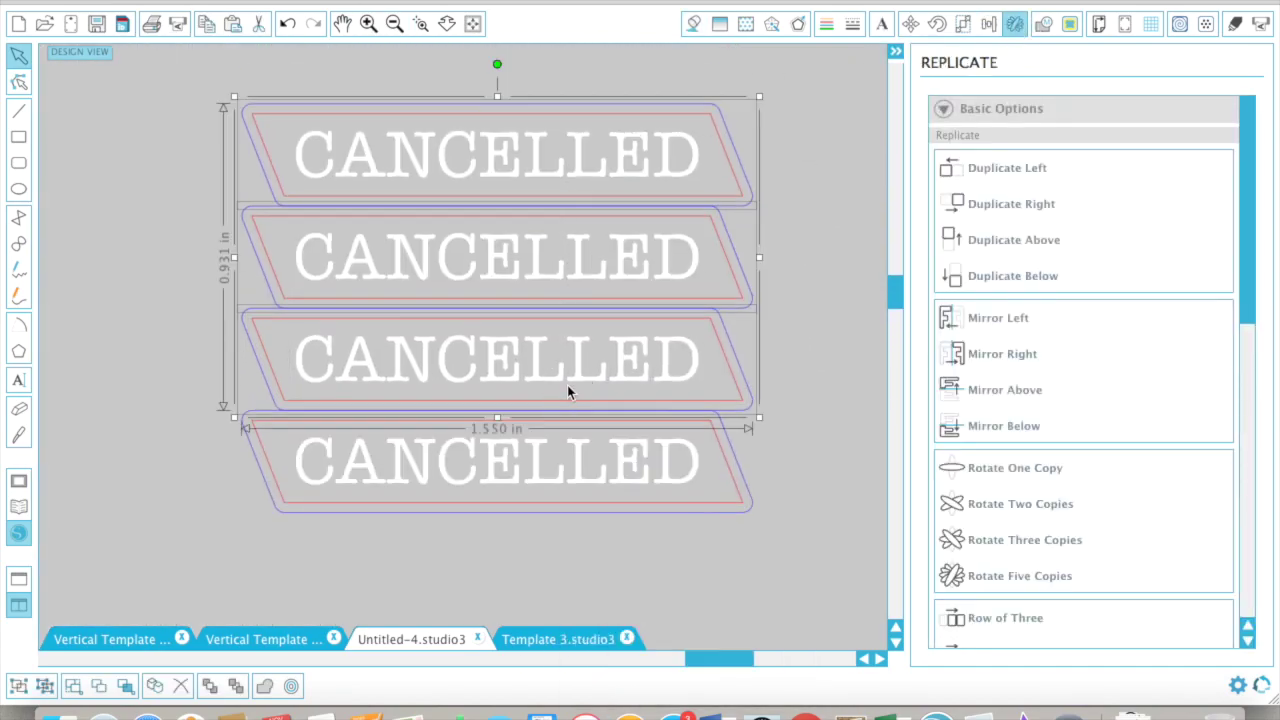
{"action": "double_click", "coordinate": [625, 368]}
{"action": "type", "text": "RESCHEDULED"}
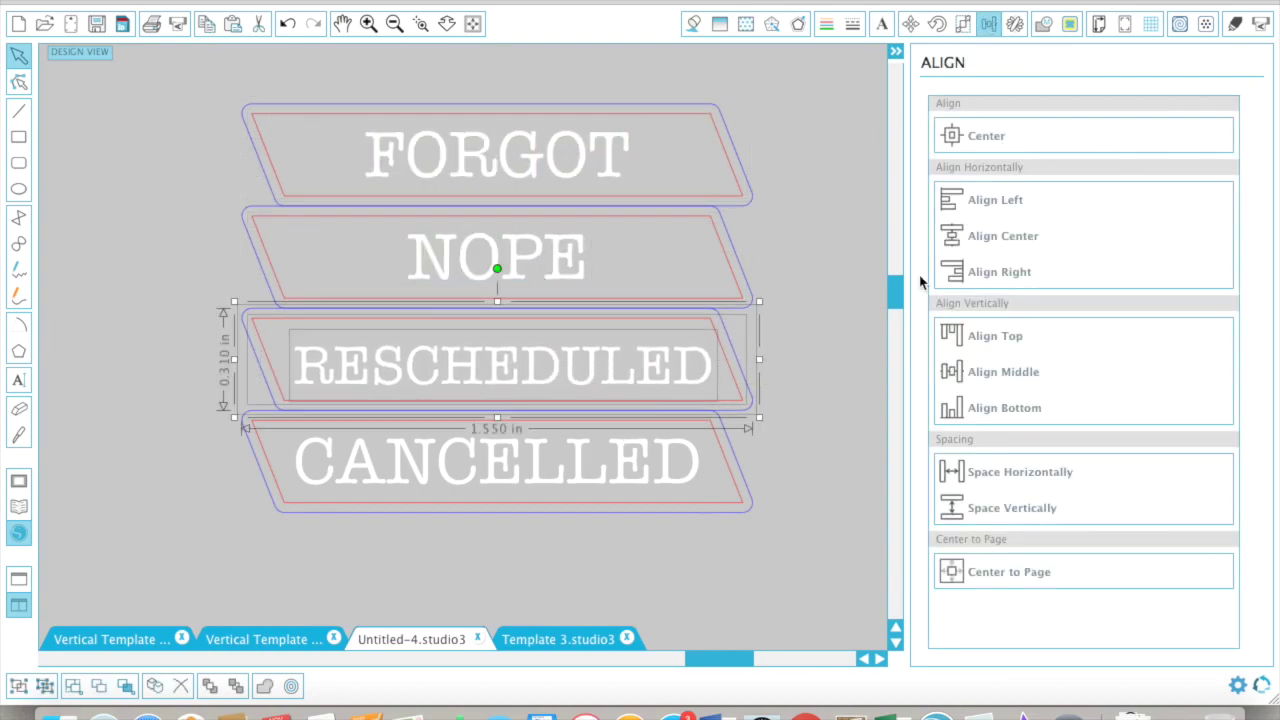
- Center the RESCHEDULED text in its shape, and group the RESCHEDULED, NOPE and FORGOT labels each with their outlines
{"action": "right_click", "coordinate": [608, 365]}
{"action": "left_click", "coordinate": [796, 260]}
{"action": "left_click", "coordinate": [349, 263]}
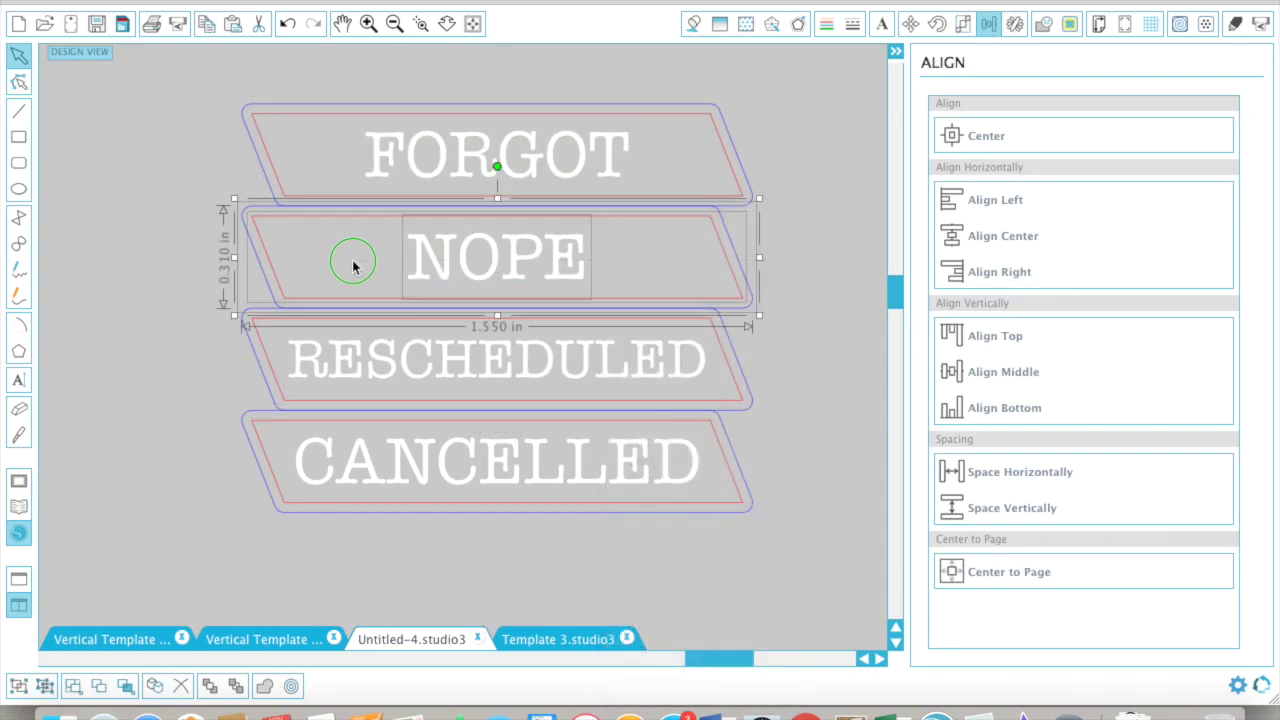
{"action": "right_click", "coordinate": [355, 263]}
{"action": "left_click", "coordinate": [395, 511]}
{"action": "left_click", "coordinate": [749, 149]}
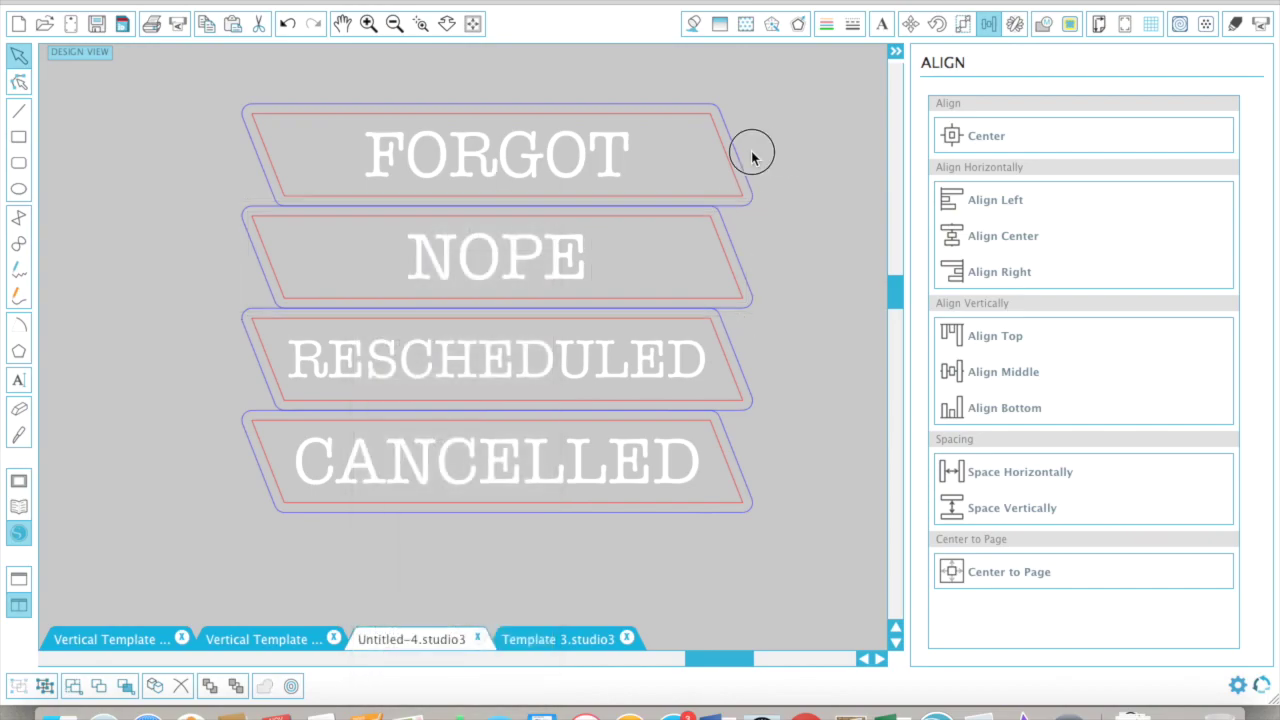
{"action": "right_click", "coordinate": [513, 157]}
{"action": "left_click", "coordinate": [573, 456]}
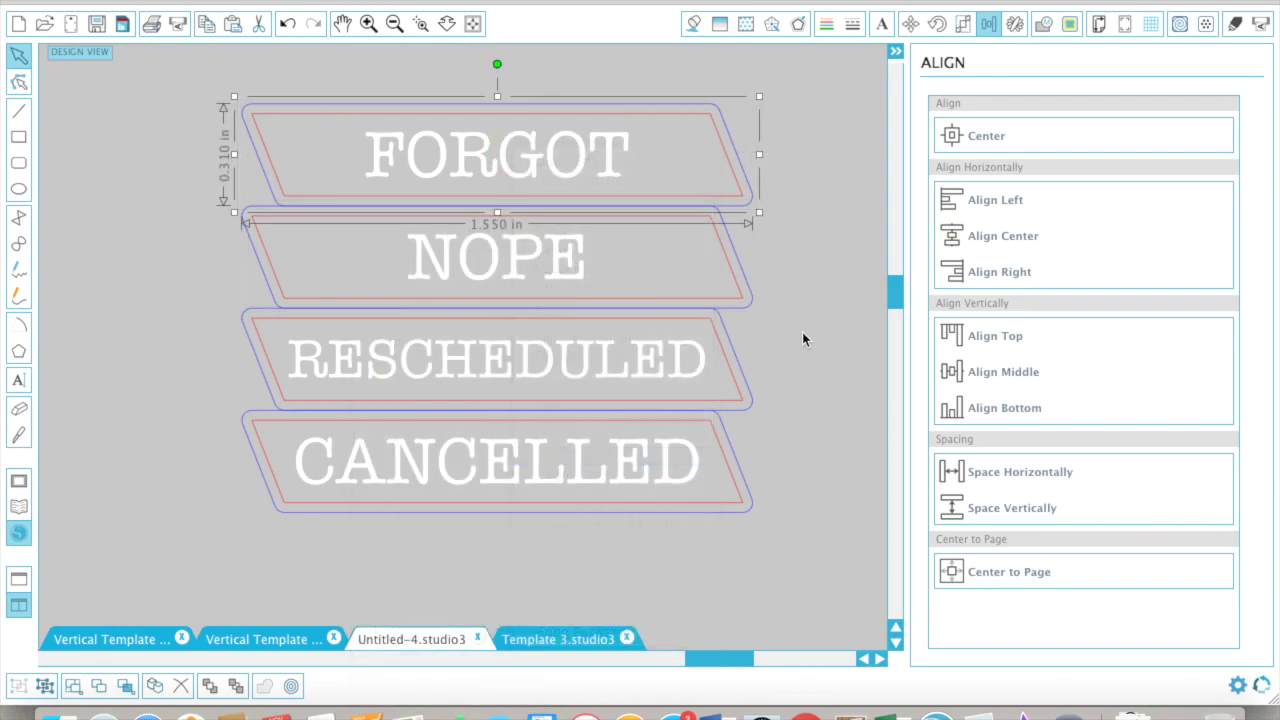
{"action": "left_click_drag", "start_coordinate": [630, 365], "coordinate": [512, 365]}
{"action": "key", "text": "super+z"}
{"action": "left_click", "coordinate": [517, 456]}
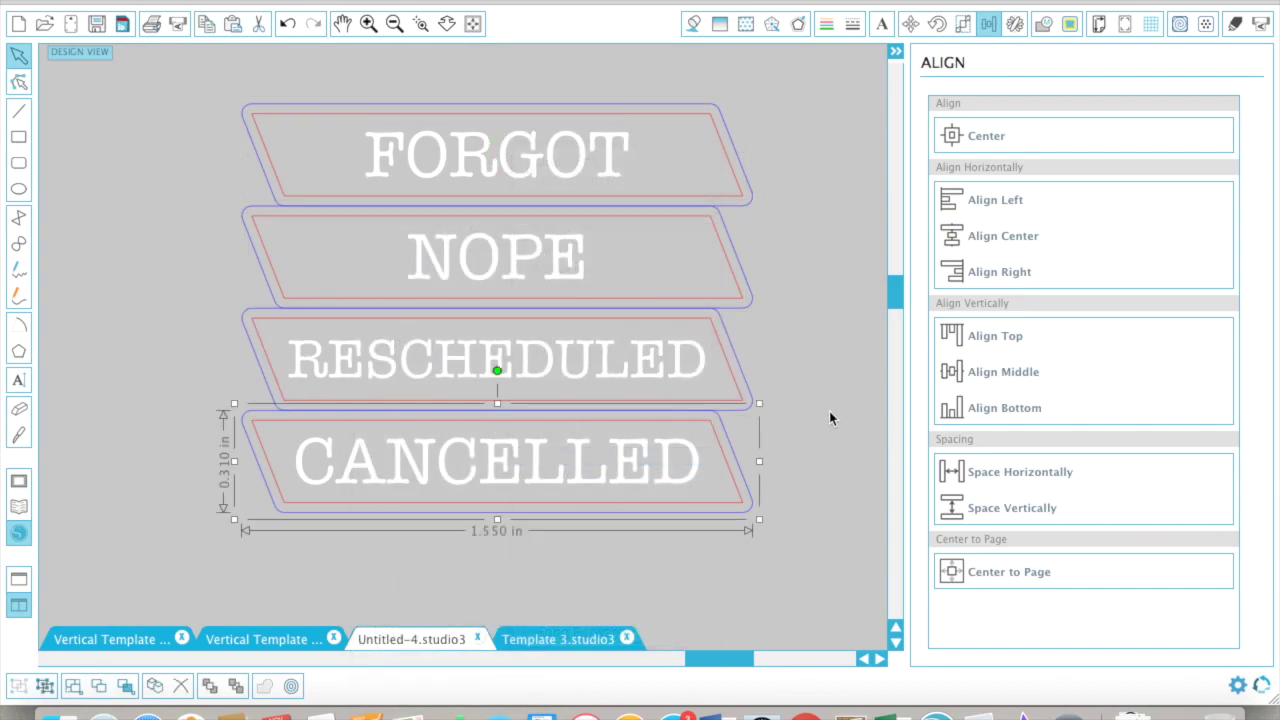
{"action": "left_click", "coordinate": [829, 414]}
{"action": "left_click", "coordinate": [394, 23]}
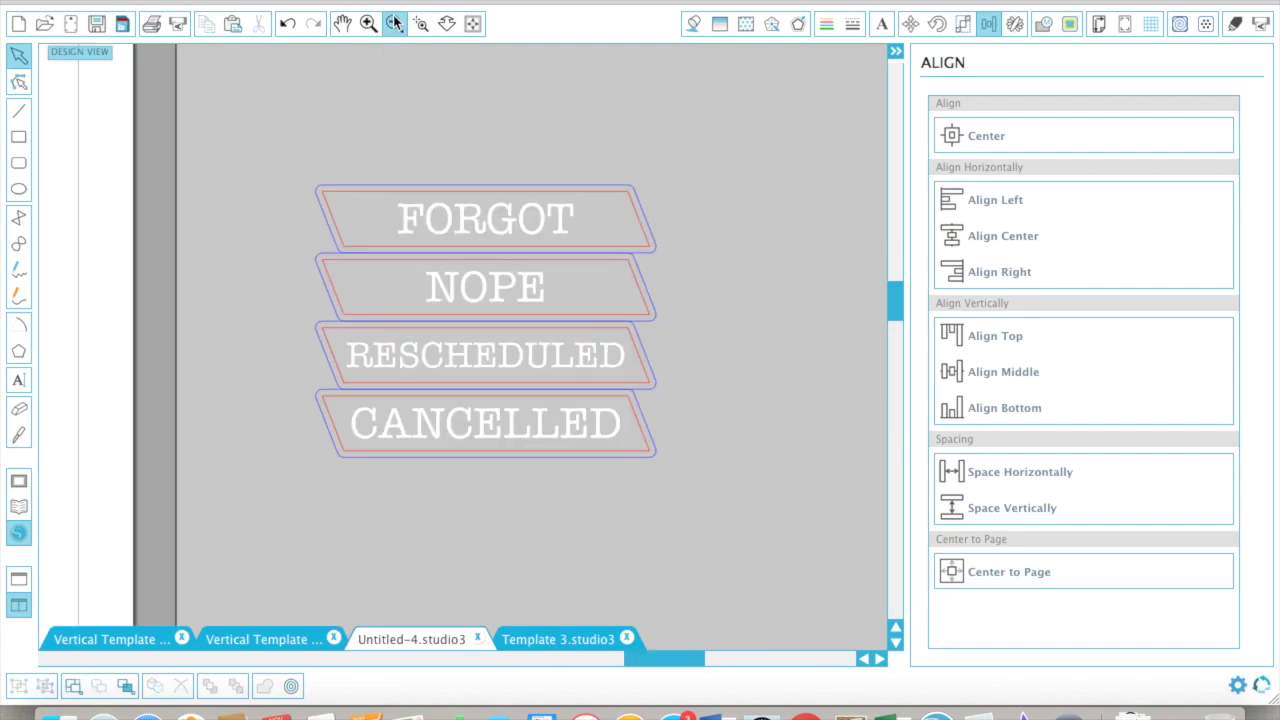
{"action": "left_click", "coordinate": [394, 23]}
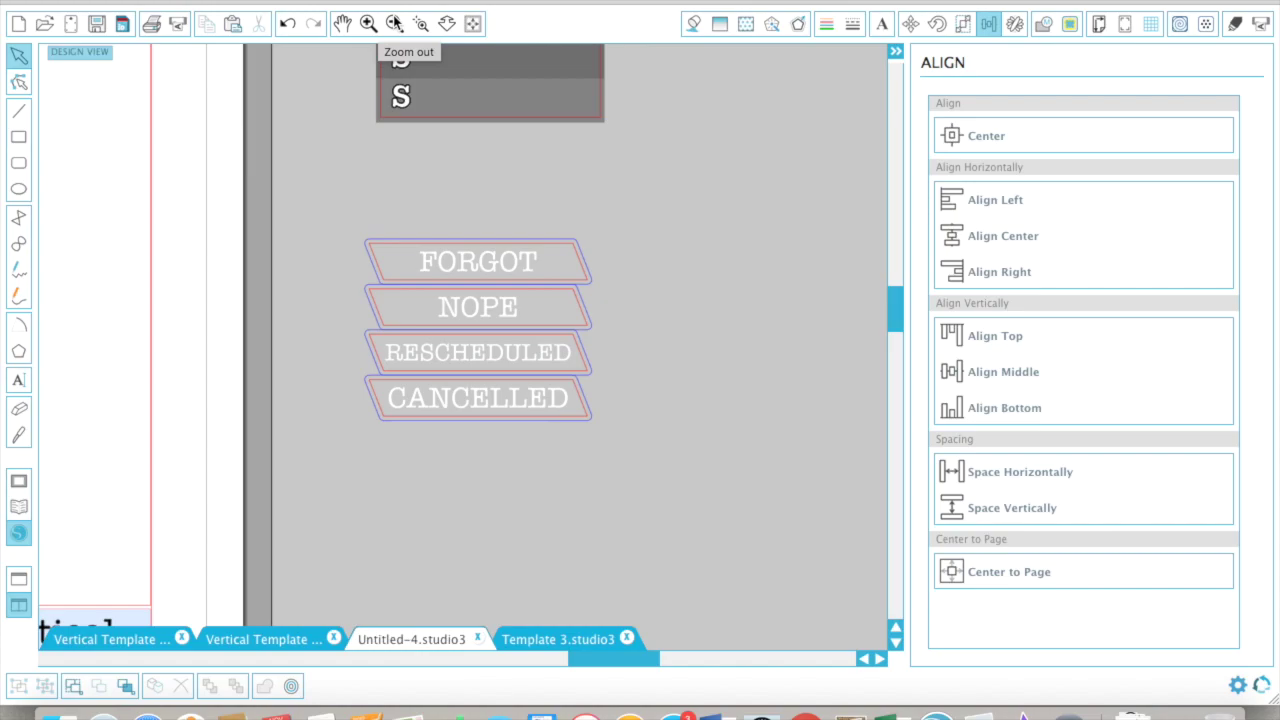
- Review the sticker layout in the Template 3 document for reference and return to the working document
{"action": "left_click", "coordinate": [552, 642]}
{"action": "left_click", "coordinate": [781, 482]}
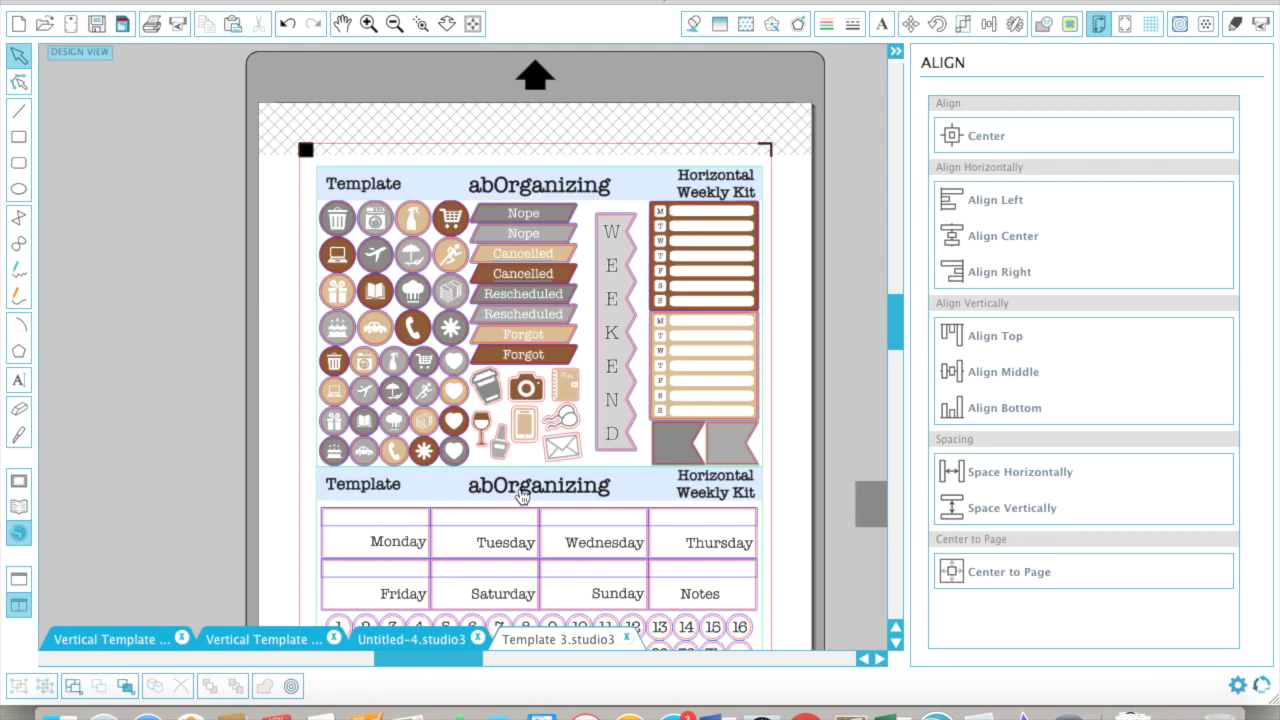
{"action": "left_click", "coordinate": [257, 640]}
{"action": "left_click", "coordinate": [380, 640]}
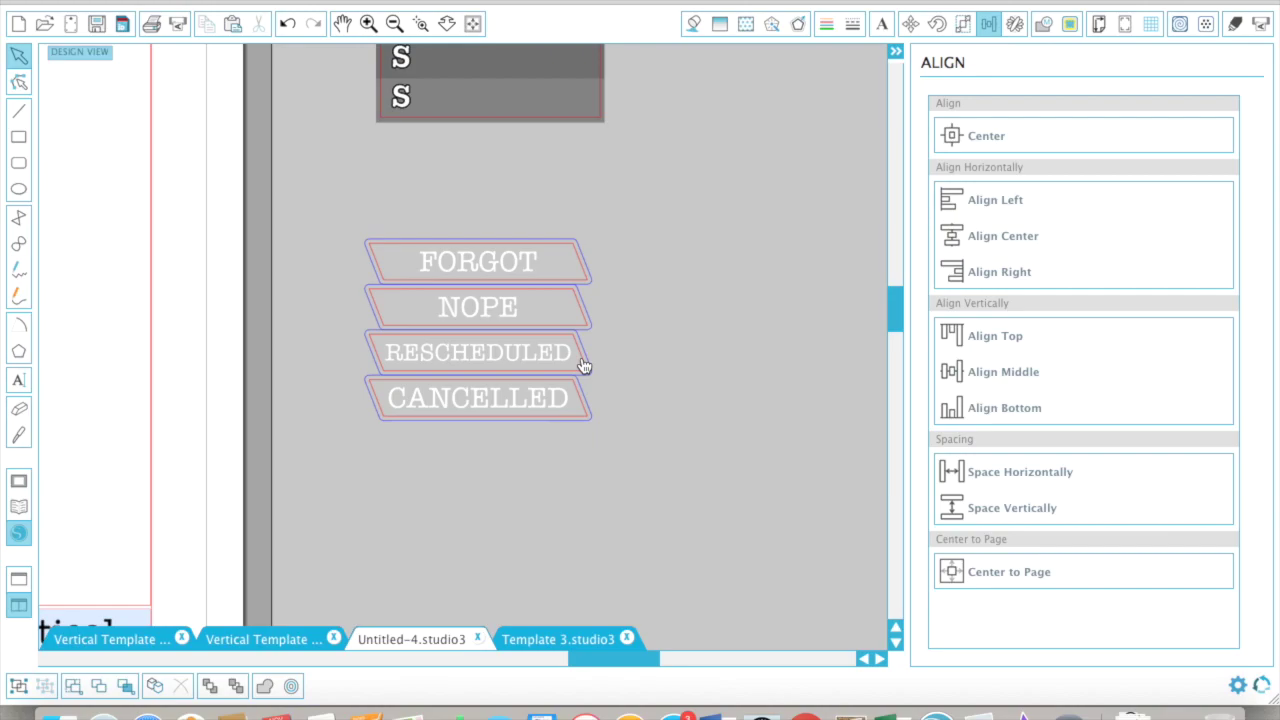
{"action": "left_click", "coordinate": [395, 23]}
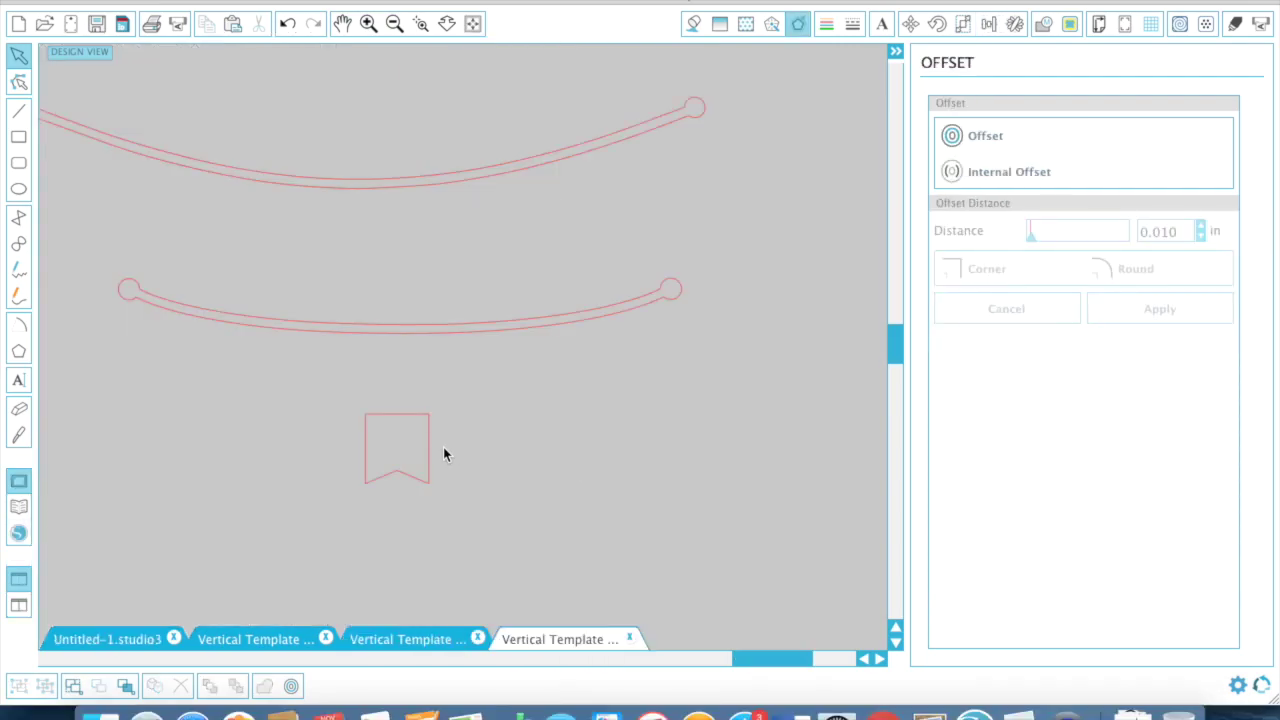
- Place the pennant flag over the middle of the lower curved string, and give the string a black fill with no outline
{"action": "left_click", "coordinate": [414, 350]}
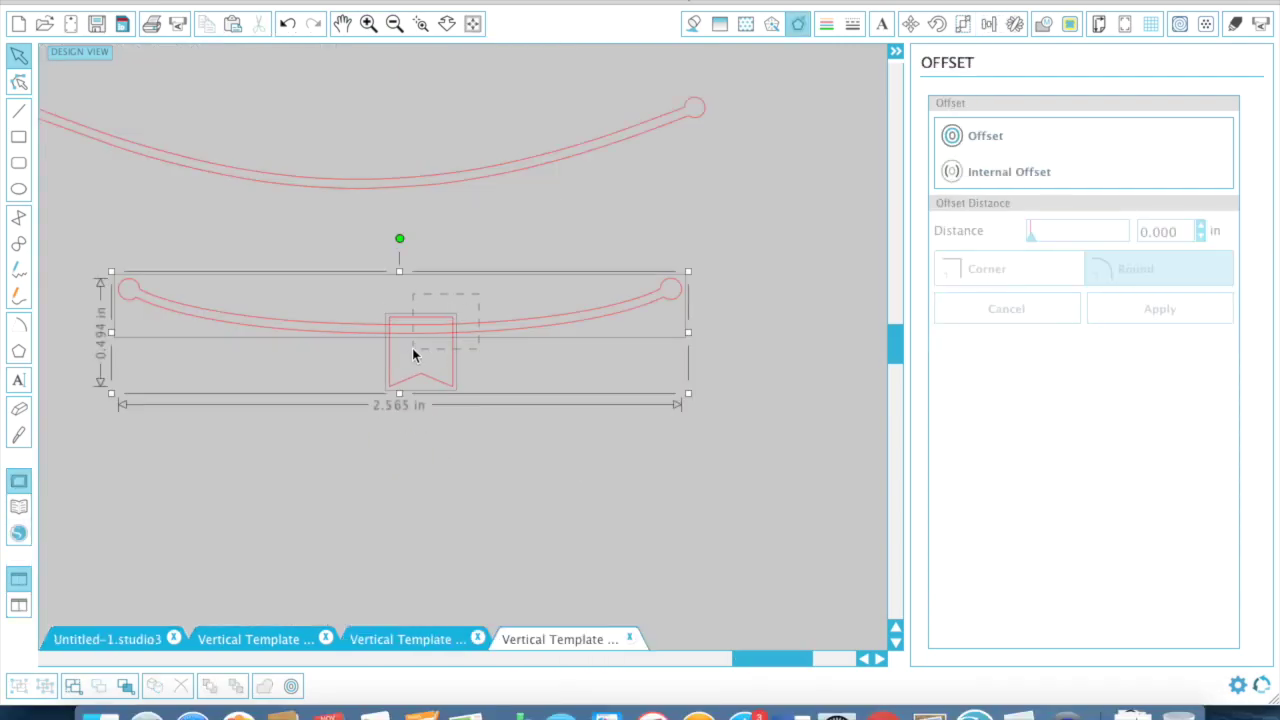
{"action": "left_click", "coordinate": [350, 344]}
{"action": "left_click", "coordinate": [501, 327]}
{"action": "left_click", "coordinate": [722, 24]}
{"action": "left_click", "coordinate": [1175, 157]}
{"action": "left_click", "coordinate": [826, 24]}
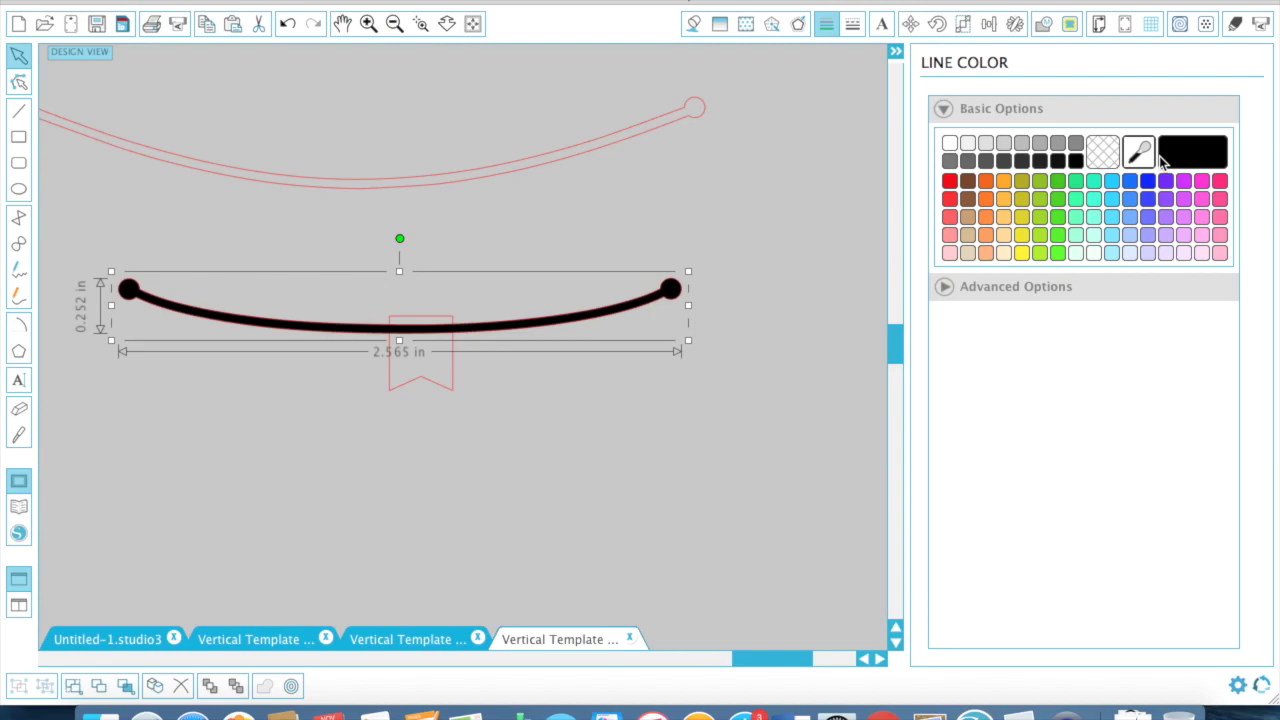
{"action": "left_click", "coordinate": [1102, 151]}
- Give the pennant flag a white fill with no outline and bring it in front of the string
{"action": "left_click", "coordinate": [453, 342]}
{"action": "left_click", "coordinate": [693, 24]}
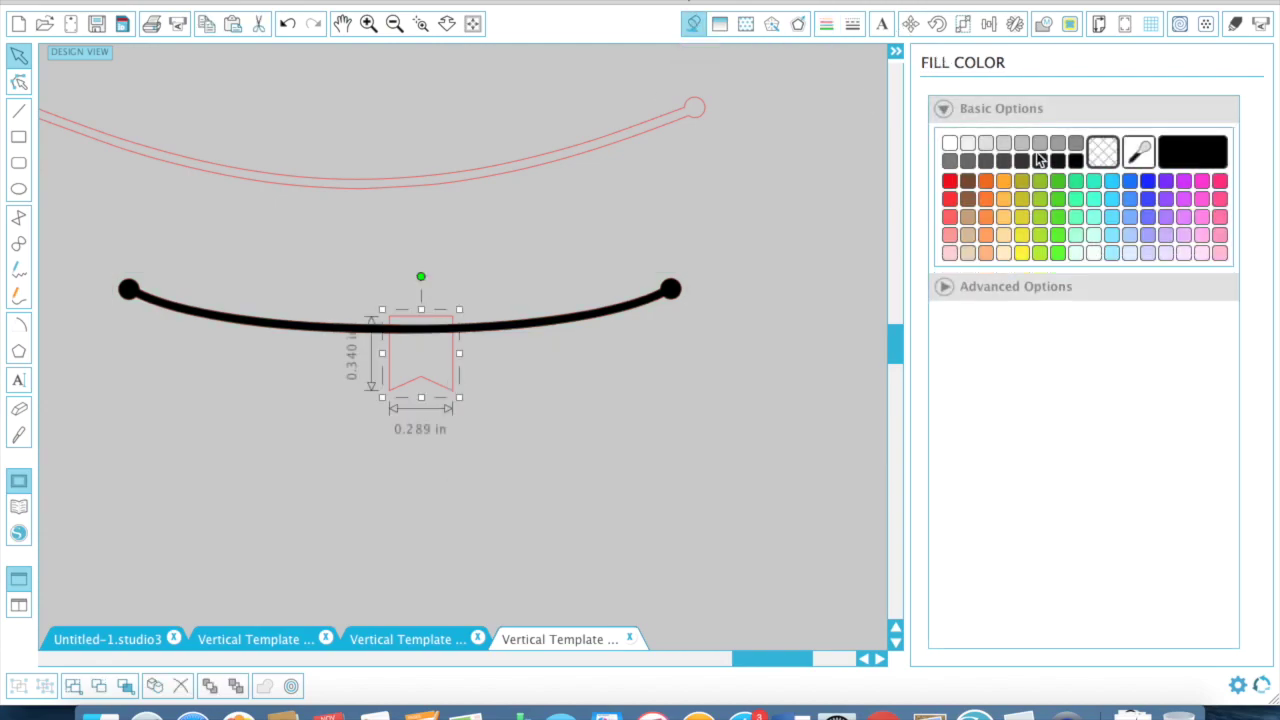
{"action": "left_click", "coordinate": [949, 142]}
{"action": "left_click", "coordinate": [826, 24]}
{"action": "left_click", "coordinate": [1102, 151]}
{"action": "right_click", "coordinate": [438, 367]}
{"action": "left_click", "coordinate": [504, 666]}
- Paste four copies of the white pennant flag and spread them out along the string
{"action": "left_click", "coordinate": [443, 374]}
{"action": "key", "text": "super+c"}
{"action": "key", "text": "super+v"}
{"action": "key", "text": "super+v"}
{"action": "key", "text": "super+v"}
{"action": "key", "text": "super+v"}
{"action": "left_click_drag", "start_coordinate": [468, 406], "coordinate": [533, 352]}
{"action": "left_click_drag", "start_coordinate": [501, 430], "coordinate": [316, 346]}
{"action": "left_click_drag", "start_coordinate": [540, 470], "coordinate": [225, 298]}
{"action": "left_click_drag", "start_coordinate": [592, 535], "coordinate": [620, 364]}
- Paste two more flags and arrange all seven in a row across the string
{"action": "key", "text": "super+v"}
{"action": "key", "text": "super+v"}
{"action": "left_click_drag", "start_coordinate": [216, 330], "coordinate": [172, 360]}
{"action": "left_click_drag", "start_coordinate": [309, 337], "coordinate": [262, 328]}
{"action": "left_click_drag", "start_coordinate": [418, 348], "coordinate": [406, 348]}
{"action": "left_click_drag", "start_coordinate": [525, 338], "coordinate": [488, 338]}
{"action": "left_click_drag", "start_coordinate": [589, 336], "coordinate": [516, 336]}
{"action": "left_click_drag", "start_coordinate": [650, 375], "coordinate": [499, 374]}
{"action": "left_click_drag", "start_coordinate": [684, 390], "coordinate": [617, 298]}
- Space the seven flags evenly in the horizontal direction and align their top edges
{"action": "left_click", "coordinate": [180, 325]}
{"action": "left_click", "coordinate": [630, 308], "text": "shift"}
{"action": "left_click", "coordinate": [988, 24]}
{"action": "left_click", "coordinate": [473, 411], "text": "shift"}
{"action": "left_click", "coordinate": [1018, 471]}
{"action": "left_click", "coordinate": [1018, 342]}
{"action": "left_click", "coordinate": [653, 402]}
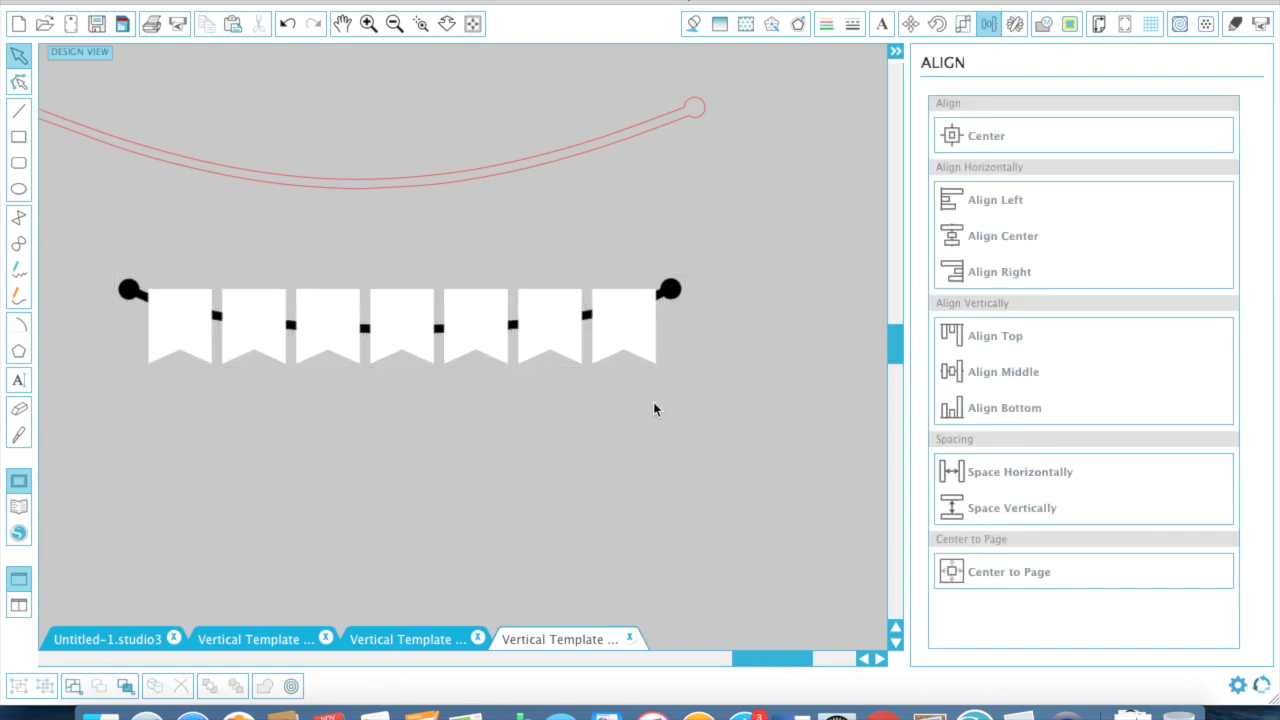
{"action": "key", "text": "super+z"}
{"action": "left_click", "coordinate": [675, 300], "text": "shift"}
{"action": "left_click", "coordinate": [1043, 23]}
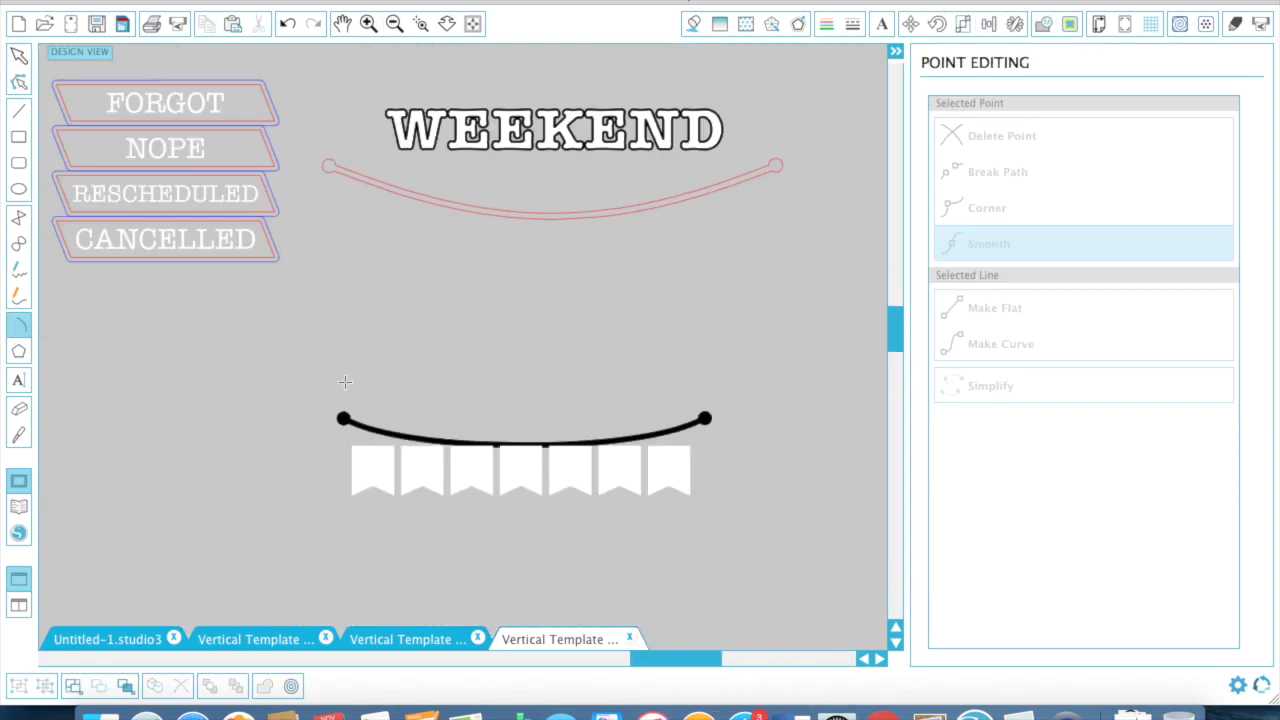
{"action": "mouse_move", "coordinate": [344, 418]}
{"action": "left_mouse_down"}
{"action": "mouse_move", "coordinate": [706, 418]}
{"action": "mouse_move", "coordinate": [514, 715]}
{"action": "left_mouse_up"}
{"action": "scroll", "coordinate": [552, 517], "scroll_direction": "down", "scroll_amount": 3}
{"action": "mouse_move", "coordinate": [614, 538]}
{"action": "left_mouse_down"}
{"action": "mouse_move", "coordinate": [552, 517]}
{"action": "mouse_move", "coordinate": [432, 411]}
{"action": "left_mouse_up"}
{"action": "left_click_drag", "start_coordinate": [492, 366], "coordinate": [460, 378]}
{"action": "left_click", "coordinate": [19, 82]}
{"action": "left_click_drag", "start_coordinate": [480, 318], "coordinate": [602, 149]}
{"action": "left_click_drag", "start_coordinate": [554, 67], "coordinate": [673, 142]}
{"action": "left_click_drag", "start_coordinate": [588, 232], "coordinate": [548, 291]}
{"action": "left_click_drag", "start_coordinate": [532, 376], "coordinate": [532, 352]}
{"action": "left_click", "coordinate": [532, 429]}
{"action": "scroll", "coordinate": [471, 264], "scroll_direction": "down", "scroll_amount": 2}
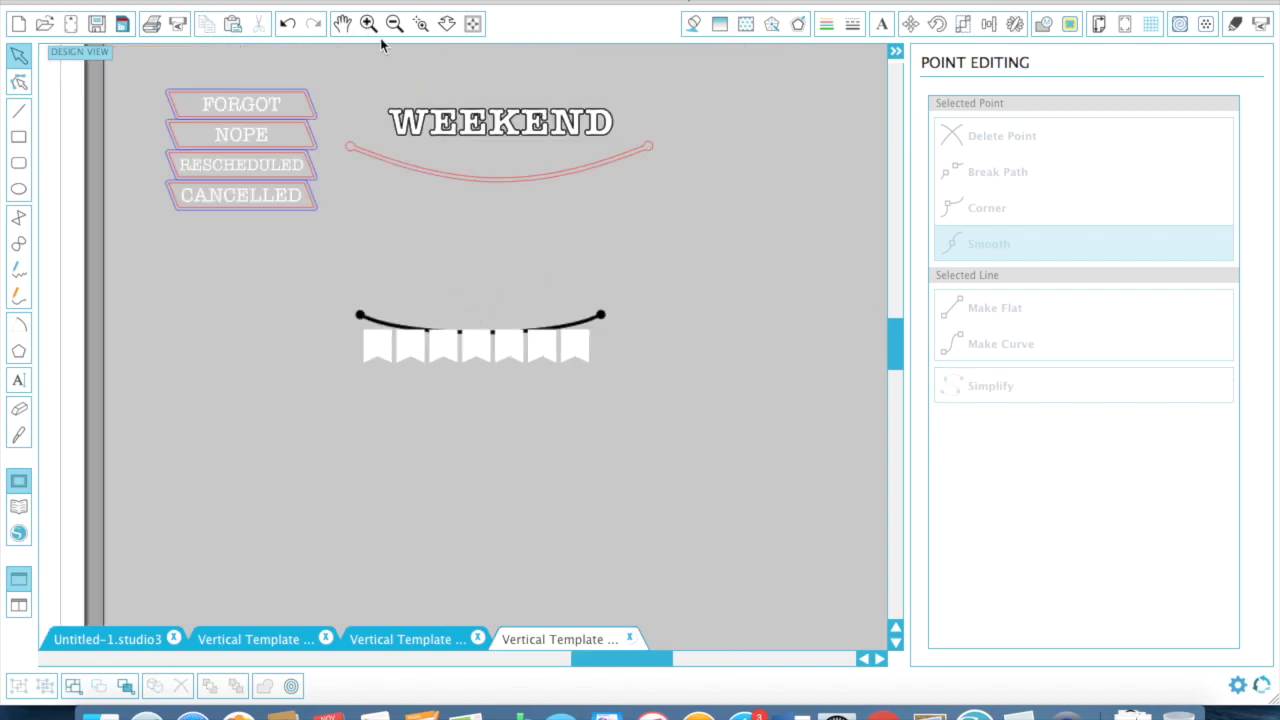
- Center the row of flags horizontally on the string, move it up onto the string, and ungroup the flags
{"action": "double_click", "coordinate": [369, 24]}
{"action": "left_click_drag", "start_coordinate": [120, 230], "coordinate": [740, 420]}
{"action": "left_click", "coordinate": [988, 24]}
{"action": "left_click", "coordinate": [1003, 236]}
{"action": "left_click", "coordinate": [760, 290]}
{"action": "left_click_drag", "start_coordinate": [449, 348], "coordinate": [447, 341]}
{"action": "right_click", "coordinate": [508, 342]}
{"action": "left_click", "coordinate": [564, 506]}
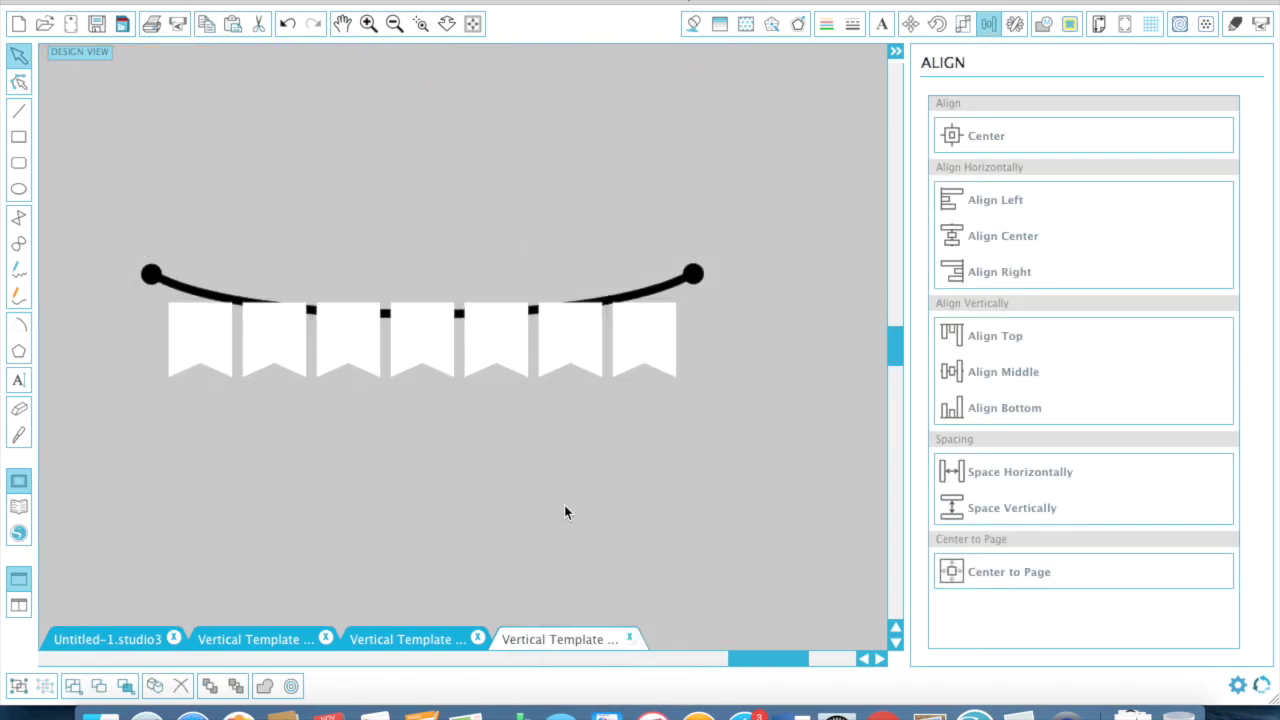
- Tilt the three flags right of the center one to follow the string's curve and move them up onto it
{"action": "left_click", "coordinate": [496, 338]}
{"action": "left_click", "coordinate": [369, 24]}
{"action": "left_click", "coordinate": [734, 335]}
{"action": "left_click_drag", "start_coordinate": [734, 240], "coordinate": [714, 243]}
{"action": "left_click_drag", "start_coordinate": [766, 334], "coordinate": [774, 300]}
{"action": "left_click", "coordinate": [623, 334]}
{"action": "left_click_drag", "start_coordinate": [623, 240], "coordinate": [606, 242]}
{"action": "left_click_drag", "start_coordinate": [612, 328], "coordinate": [620, 317]}
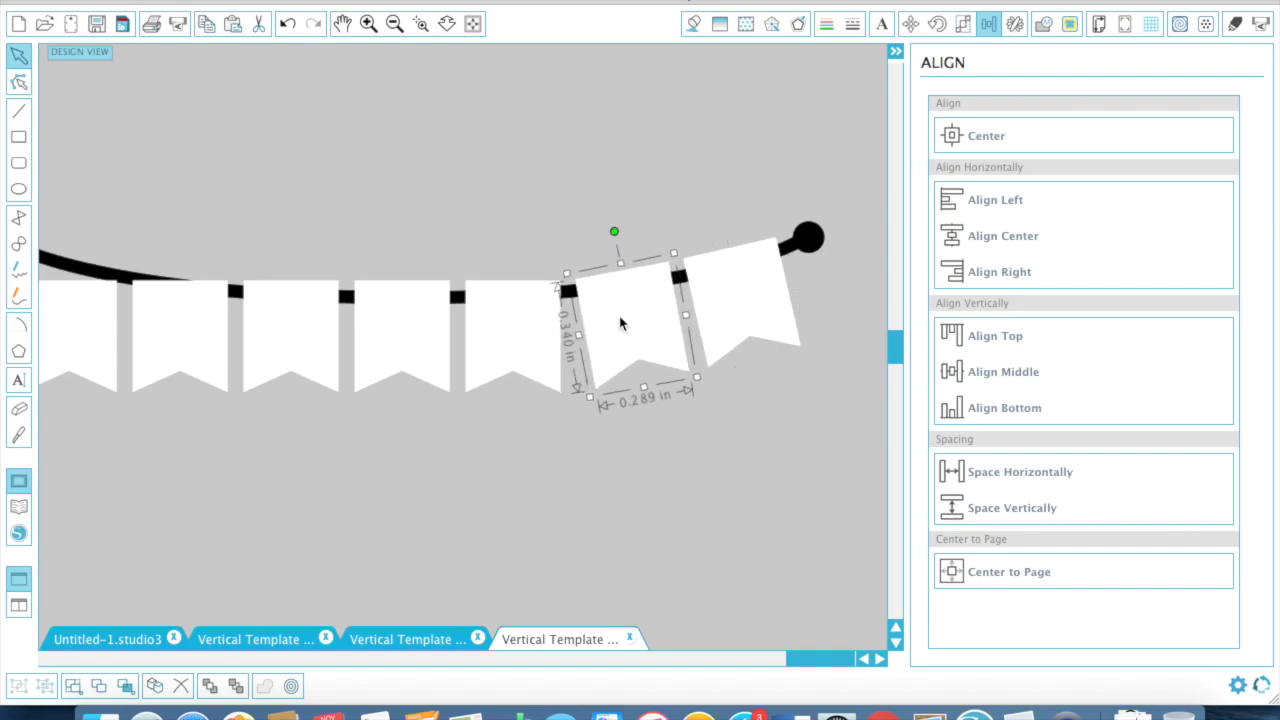
{"action": "left_click_drag", "start_coordinate": [614, 231], "coordinate": [617, 231]}
{"action": "left_click", "coordinate": [520, 316]}
{"action": "left_click_drag", "start_coordinate": [513, 240], "coordinate": [506, 241]}
{"action": "left_click_drag", "start_coordinate": [514, 314], "coordinate": [518, 308]}
- Tilt the leftmost flag to mirror the rightmost one and move it up onto the string
{"action": "scroll", "coordinate": [291, 355], "scroll_direction": "left", "scroll_amount": 2}
{"action": "left_click", "coordinate": [223, 309]}
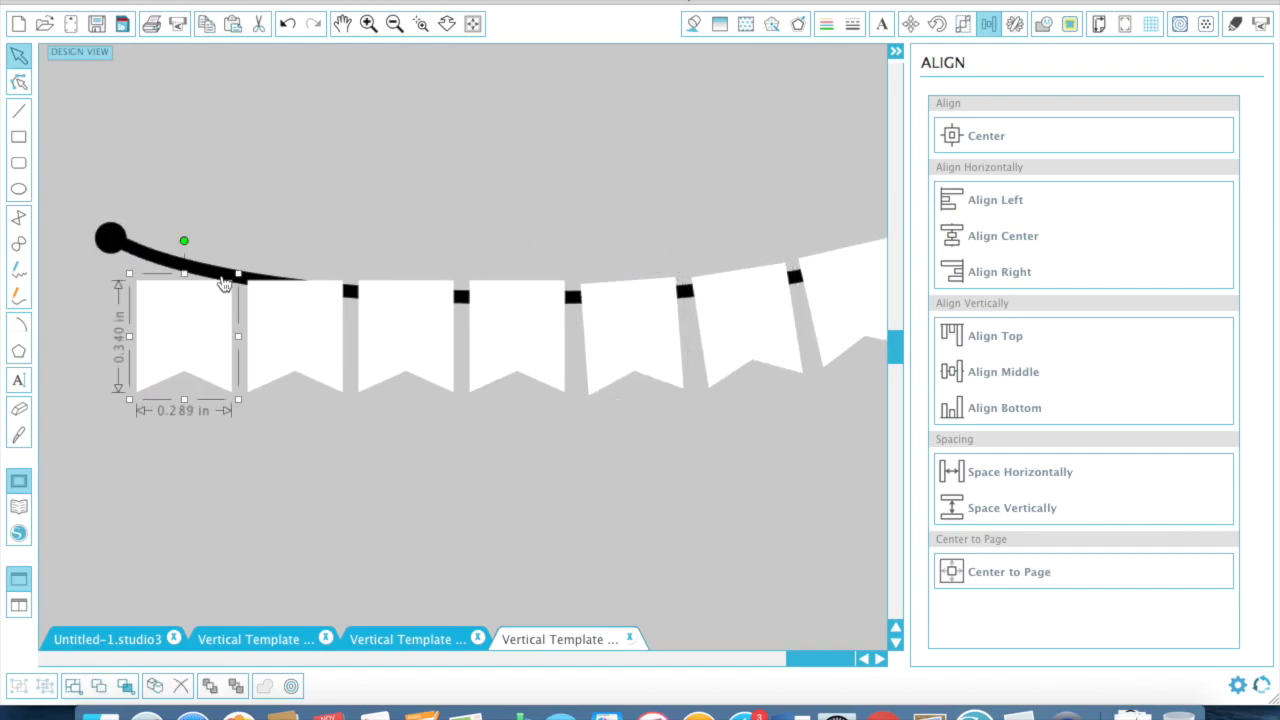
{"action": "left_click_drag", "start_coordinate": [184, 240], "coordinate": [201, 242]}
{"action": "left_click_drag", "start_coordinate": [195, 331], "coordinate": [200, 295]}
{"action": "scroll", "coordinate": [200, 295], "scroll_direction": "right", "scroll_amount": 2}
{"action": "left_click", "coordinate": [812, 300], "text": "shift"}
- Align the second flag's top with its counterpart on the right side and tilt it to mirror that flag
{"action": "left_click", "coordinate": [250, 330]}
{"action": "left_click", "coordinate": [702, 320], "text": "shift"}
{"action": "left_click", "coordinate": [998, 336]}
{"action": "left_click_drag", "start_coordinate": [250, 224], "coordinate": [267, 227]}
- Align the third flag with the fifth, tilt it to mirror it, and fine-tune the positions of the center and second flags
{"action": "left_click", "coordinate": [362, 335]}
{"action": "left_click", "coordinate": [590, 335], "text": "shift"}
{"action": "left_click", "coordinate": [998, 336]}
{"action": "left_click", "coordinate": [600, 420]}
{"action": "left_click", "coordinate": [360, 330]}
{"action": "left_click_drag", "start_coordinate": [361, 242], "coordinate": [369, 239]}
{"action": "left_click_drag", "start_coordinate": [491, 371], "coordinate": [494, 374]}
{"action": "left_click_drag", "start_coordinate": [290, 357], "coordinate": [290, 360]}
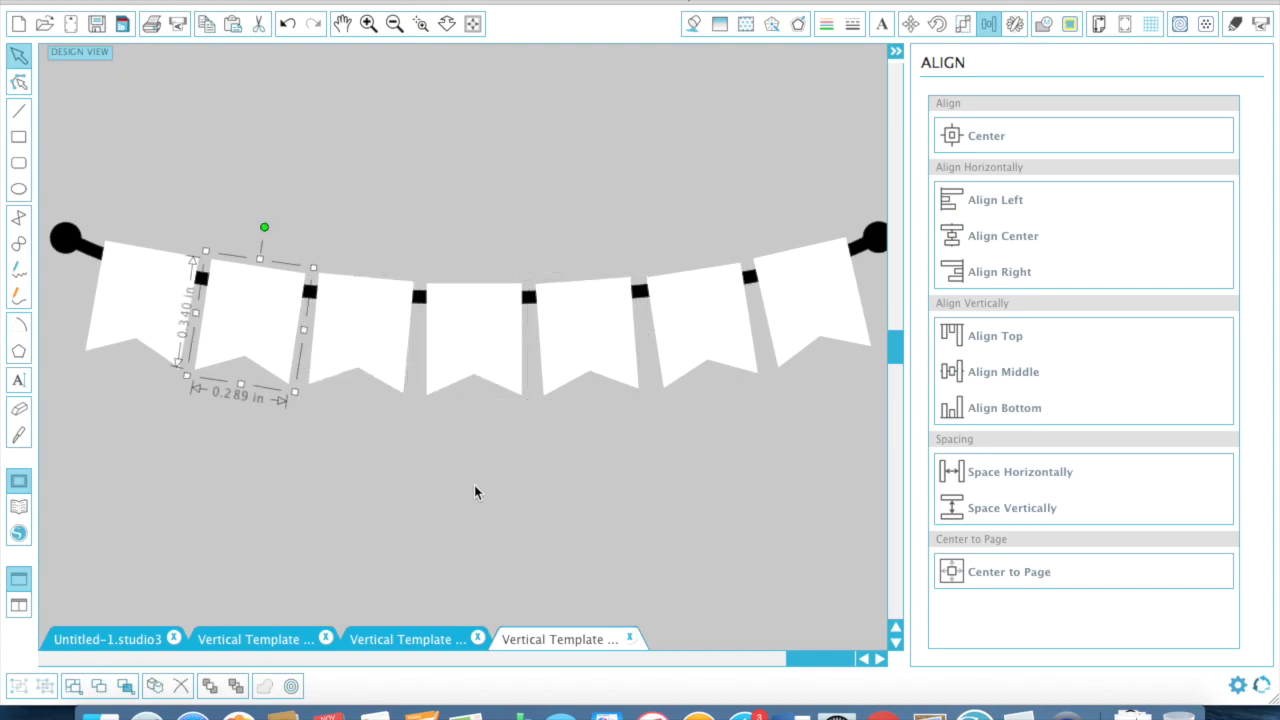
{"action": "left_click", "coordinate": [456, 478]}
- Duplicate the black string and place the copy slightly above the original, along the flags' top edges
{"action": "key", "text": "super+minus"}
{"action": "left_click_drag", "start_coordinate": [172, 230], "coordinate": [765, 354]}
{"action": "left_click", "coordinate": [810, 485]}
{"action": "left_click", "coordinate": [619, 343]}
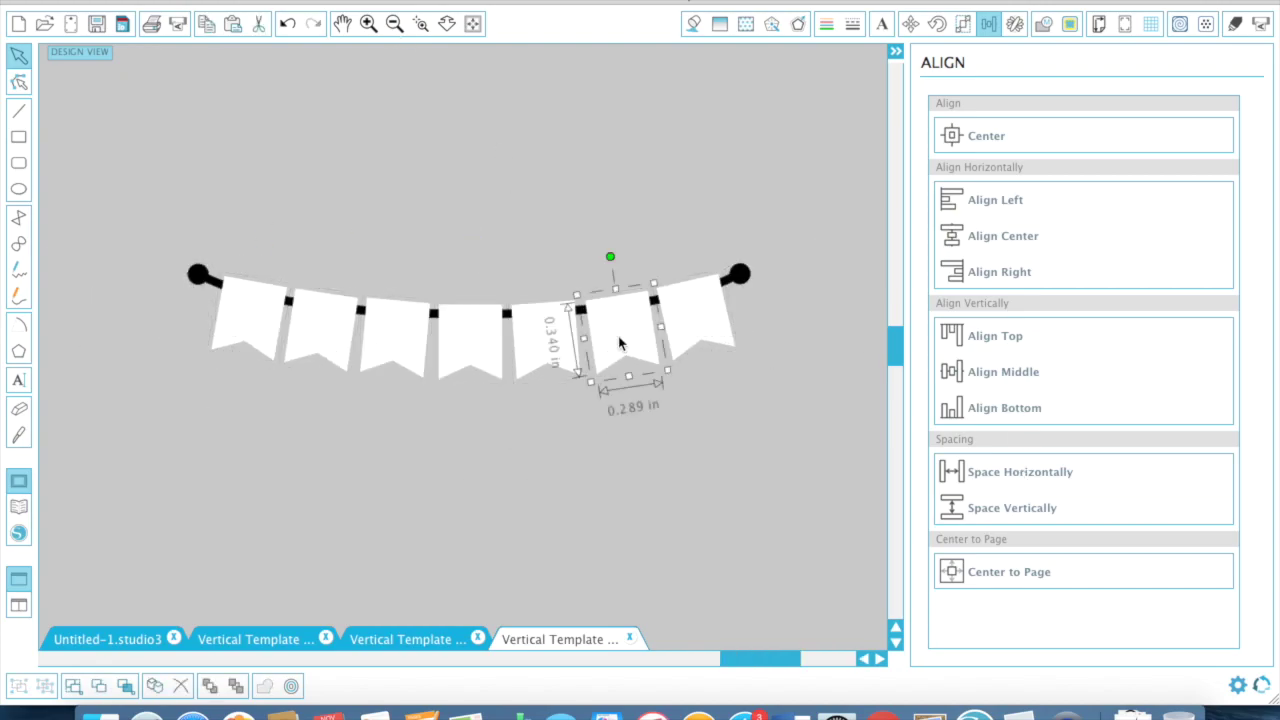
{"action": "scroll", "coordinate": [619, 338], "scroll_direction": "up", "scroll_amount": 3}
{"action": "left_click", "coordinate": [340, 462]}
{"action": "left_click", "coordinate": [398, 470]}
{"action": "left_click", "coordinate": [798, 433]}
{"action": "left_click", "coordinate": [740, 411]}
{"action": "key", "text": "super+c"}
{"action": "key", "text": "super+v"}
{"action": "left_click_drag", "start_coordinate": [757, 466], "coordinate": [717, 406]}
{"action": "key", "text": "super+plus"}
- Fine-tune the position and tilt of the three flags left of center so their tops follow the string copy
{"action": "left_click", "coordinate": [94, 330]}
{"action": "left_click", "coordinate": [547, 356]}
{"action": "left_click_drag", "start_coordinate": [547, 356], "coordinate": [545, 359]}
{"action": "left_click", "coordinate": [180, 385]}
{"action": "left_click_drag", "start_coordinate": [197, 299], "coordinate": [197, 300]}
{"action": "left_click_drag", "start_coordinate": [200, 371], "coordinate": [200, 368]}
{"action": "left_click", "coordinate": [290, 400]}
{"action": "left_click_drag", "start_coordinate": [297, 317], "coordinate": [294, 316]}
{"action": "left_click", "coordinate": [400, 410]}
{"action": "left_click_drag", "start_coordinate": [403, 330], "coordinate": [399, 329]}
- Nudge the center flag and the three right-hand flags up to the string copy, and delete the copy
{"action": "left_click_drag", "start_coordinate": [513, 429], "coordinate": [513, 423]}
{"action": "left_click_drag", "start_coordinate": [643, 467], "coordinate": [643, 460]}
{"action": "scroll", "coordinate": [643, 460], "scroll_direction": "right", "scroll_amount": 2}
{"action": "left_click_drag", "start_coordinate": [638, 374], "coordinate": [637, 369]}
{"action": "left_click_drag", "start_coordinate": [634, 320], "coordinate": [637, 320]}
{"action": "left_click_drag", "start_coordinate": [750, 384], "coordinate": [750, 378]}
{"action": "left_click", "coordinate": [797, 318]}
{"action": "key", "text": "Delete"}
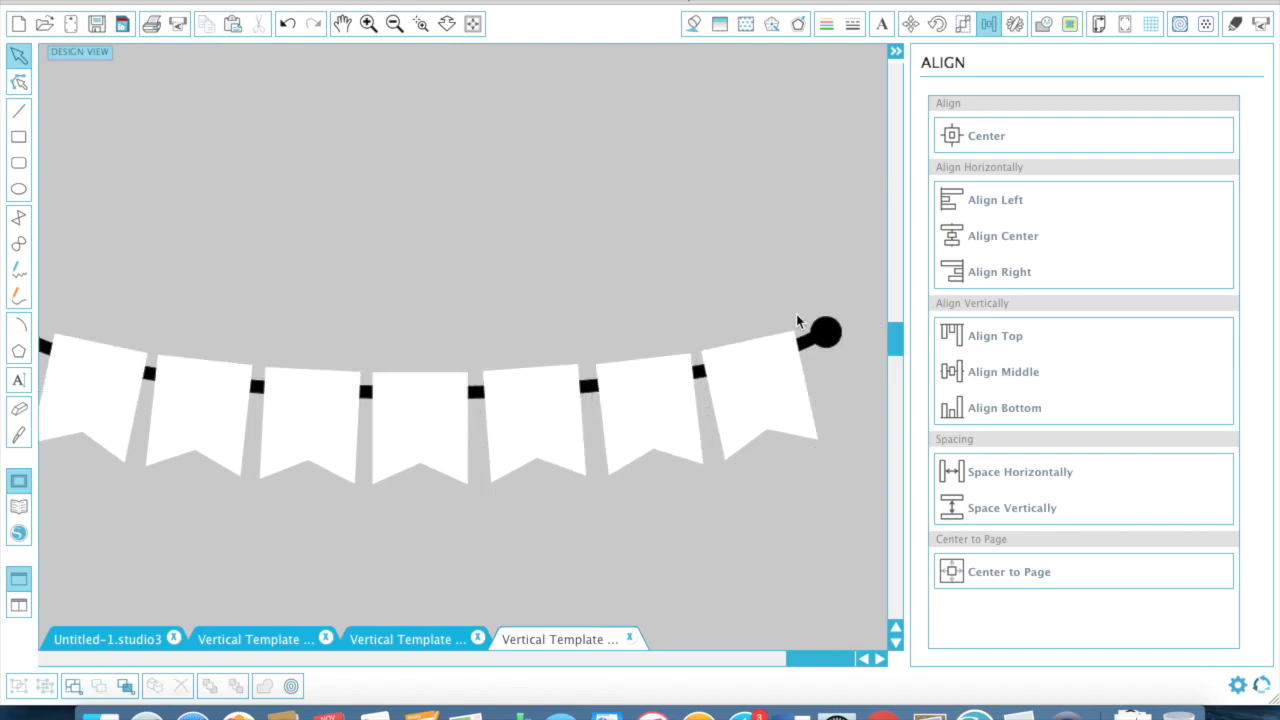
- Move the WEEKEND lettering down close to the flag banner, undoing the stray changes made to it
{"action": "left_click", "coordinate": [394, 23]}
{"action": "left_click", "coordinate": [394, 23]}
{"action": "left_click_drag", "start_coordinate": [426, 223], "coordinate": [422, 329]}
{"action": "left_click", "coordinate": [368, 23]}
{"action": "double_click", "coordinate": [477, 280]}
{"action": "double_click", "coordinate": [521, 225]}
{"action": "left_click_drag", "start_coordinate": [222, 290], "coordinate": [152, 430]}
{"action": "key", "text": "super+z"}
{"action": "key", "text": "super+z"}
- Bring the WEEKEND lettering to the front and shrink it to sit centered just above the flags
{"action": "right_click", "coordinate": [737, 395]}
{"action": "left_click", "coordinate": [810, 668]}
{"action": "left_click_drag", "start_coordinate": [758, 466], "coordinate": [608, 427]}
{"action": "left_click_drag", "start_coordinate": [520, 390], "coordinate": [510, 310]}
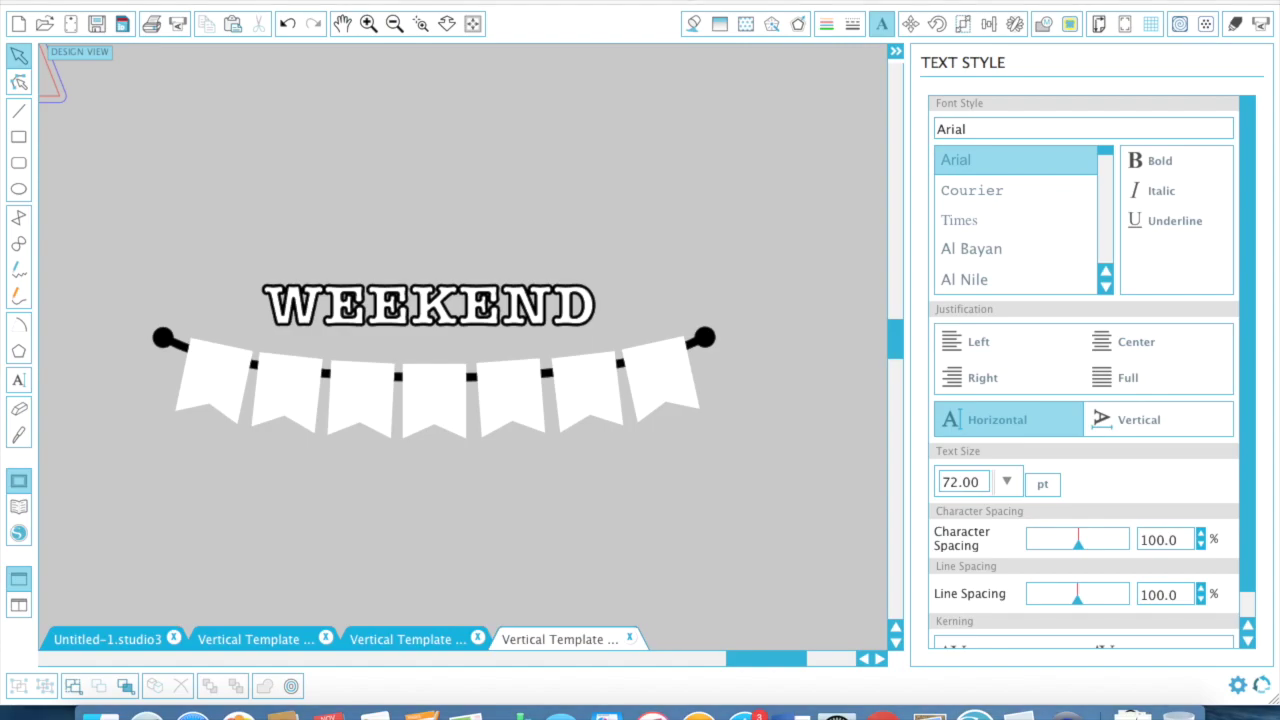
- Separate the WEEKEND lettering and place one letter on each of the seven flags in order
{"action": "left_click", "coordinate": [530, 300]}
{"action": "left_click_drag", "start_coordinate": [433, 305], "coordinate": [433, 396]}
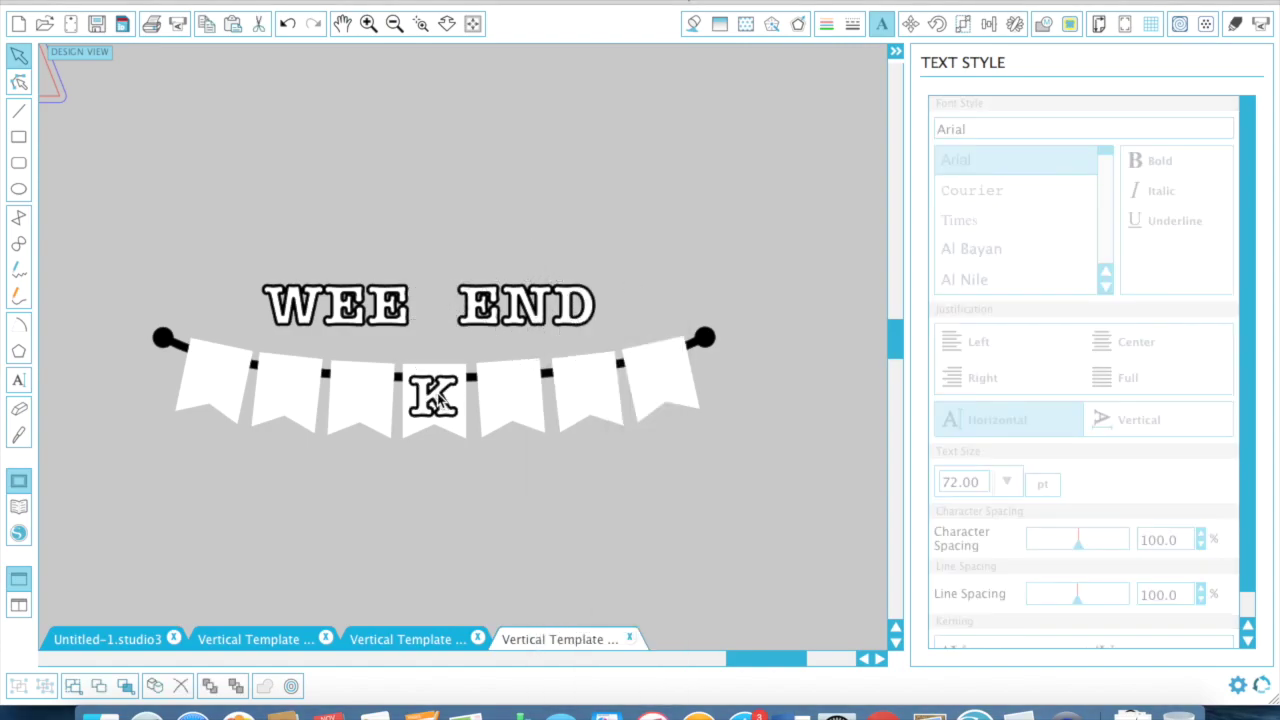
{"action": "left_click_drag", "start_coordinate": [480, 305], "coordinate": [508, 389]}
{"action": "left_click_drag", "start_coordinate": [527, 305], "coordinate": [583, 386]}
{"action": "left_click_drag", "start_coordinate": [573, 305], "coordinate": [656, 374]}
{"action": "left_click_drag", "start_coordinate": [386, 305], "coordinate": [364, 394]}
{"action": "left_click_drag", "start_coordinate": [336, 314], "coordinate": [288, 394]}
{"action": "left_click_drag", "start_coordinate": [293, 305], "coordinate": [217, 377]}
{"action": "left_click", "coordinate": [240, 405]}
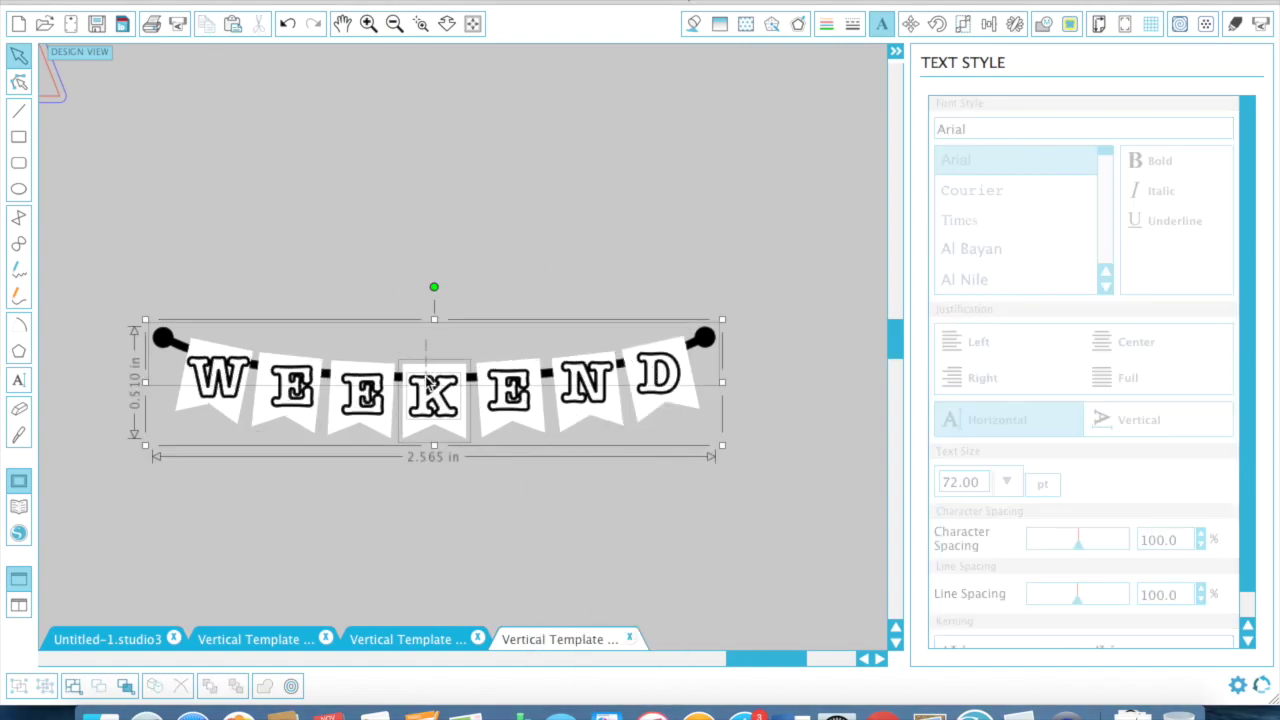
- Center the K on the middle flag of the WEEKEND banner
{"action": "left_click", "coordinate": [434, 425]}
{"action": "left_click", "coordinate": [434, 396], "text": "shift"}
{"action": "left_click", "coordinate": [988, 24]}
{"action": "left_click", "coordinate": [986, 136]}
{"action": "left_click", "coordinate": [434, 396]}
- Rotate the third E, on the fifth flag, to 355.8° so it follows its flag
{"action": "left_click", "coordinate": [505, 420]}
{"action": "left_click", "coordinate": [506, 398], "text": "shift"}
{"action": "left_click", "coordinate": [509, 308]}
{"action": "left_click", "coordinate": [525, 372]}
{"action": "left_click", "coordinate": [937, 24]}
{"action": "left_click", "coordinate": [506, 400]}
{"action": "left_click_drag", "start_coordinate": [1178, 593], "coordinate": [1080, 600]}
{"action": "type", "text": "355.8"}
{"action": "left_click", "coordinate": [1083, 628]}
- Rotate the N to 352° and tilt the D slightly counterclockwise to match their flags
{"action": "left_click", "coordinate": [606, 414]}
{"action": "left_click", "coordinate": [590, 386]}
{"action": "left_click_drag", "start_coordinate": [1178, 593], "coordinate": [1108, 601]}
{"action": "type", "text": "352."}
{"action": "left_click", "coordinate": [660, 378]}
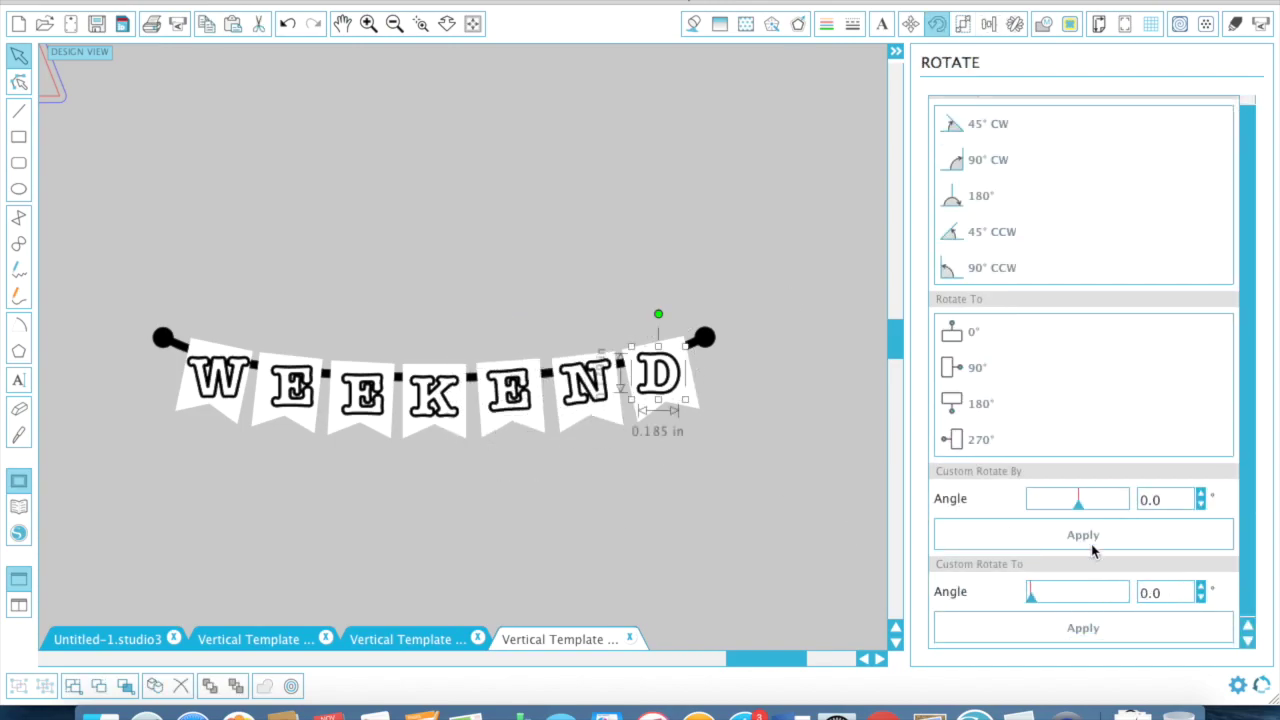
{"action": "left_click_drag", "start_coordinate": [657, 322], "coordinate": [646, 316]}
- Rotate the first E to 6.2° and the W to 12° to match the slant of their flags
{"action": "left_click", "coordinate": [363, 395]}
{"action": "left_click", "coordinate": [293, 398]}
{"action": "left_click", "coordinate": [295, 400]}
{"action": "left_click_drag", "start_coordinate": [1178, 593], "coordinate": [1114, 591]}
{"action": "type", "text": "6.2"}
{"action": "left_click", "coordinate": [1083, 628]}
{"action": "left_click", "coordinate": [222, 405]}
{"action": "left_click", "coordinate": [218, 380]}
{"action": "type", "text": "12"}
{"action": "scroll", "coordinate": [244, 422], "scroll_direction": "right", "scroll_amount": 1}
- Align the W with the first flag, centered both horizontally and vertically
{"action": "left_click", "coordinate": [244, 420]}
{"action": "left_click", "coordinate": [240, 380], "text": "shift"}
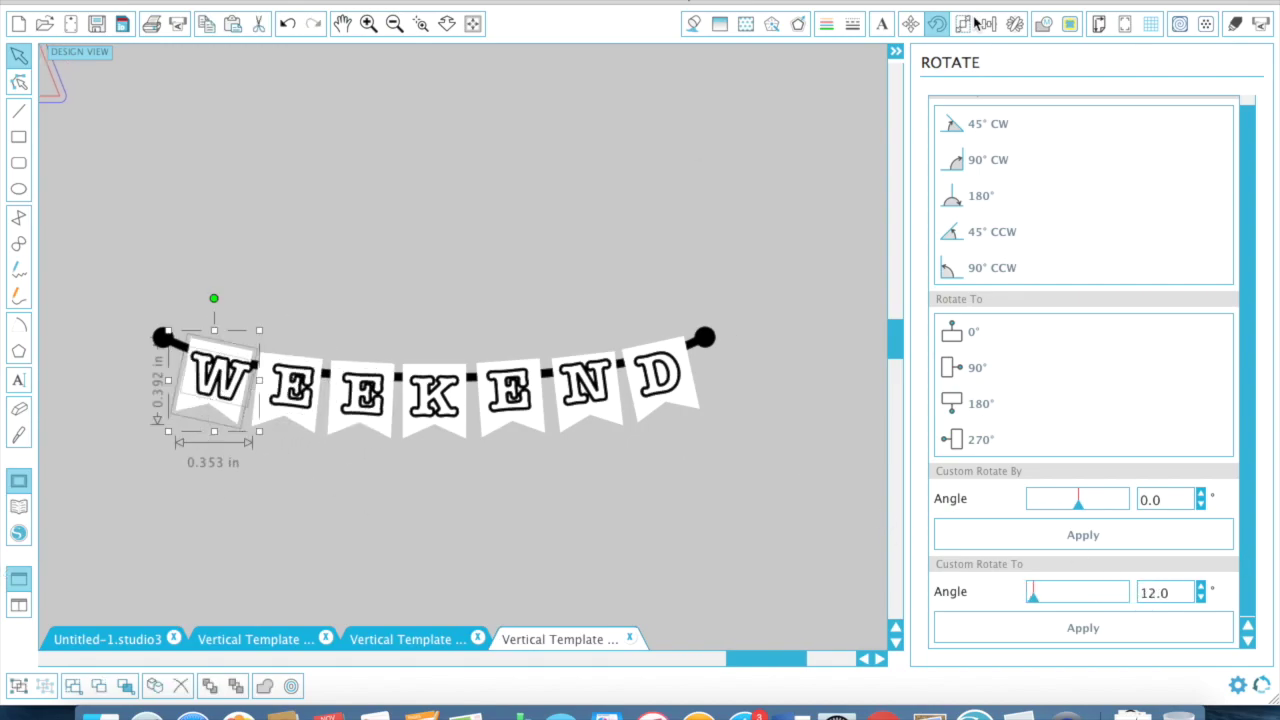
{"action": "left_click", "coordinate": [988, 24]}
{"action": "left_click", "coordinate": [996, 236]}
{"action": "left_click", "coordinate": [1003, 371]}
{"action": "left_click", "coordinate": [307, 109]}
- Shift the W slightly on its flag and shrink it to about 0.265 in wide
{"action": "scroll", "coordinate": [307, 109], "scroll_direction": "left", "scroll_amount": 3}
{"action": "left_click", "coordinate": [368, 24]}
{"action": "left_click", "coordinate": [368, 24]}
{"action": "left_click", "coordinate": [205, 423]}
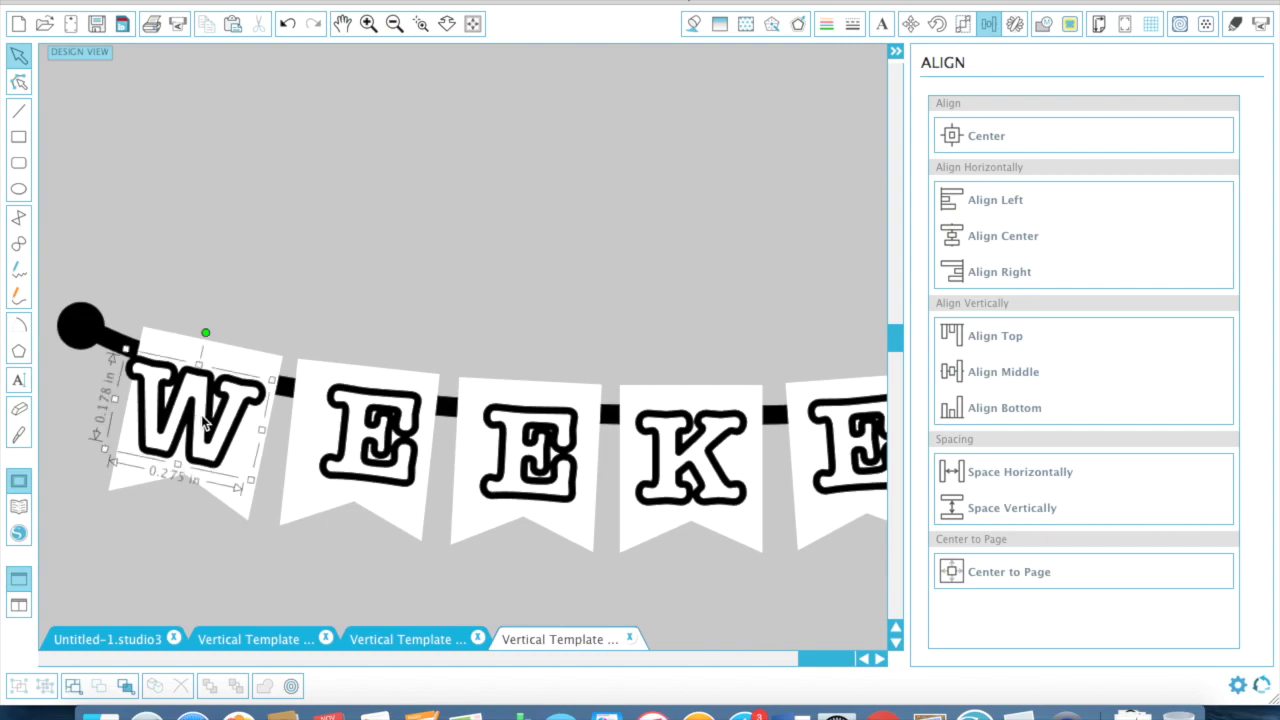
{"action": "left_click_drag", "start_coordinate": [205, 423], "coordinate": [214, 420]}
{"action": "left_click_drag", "start_coordinate": [257, 483], "coordinate": [252, 480]}
- Align the first two E letters and the K with their own flags
{"action": "left_click", "coordinate": [322, 463]}
{"action": "left_click", "coordinate": [305, 480], "text": "shift"}
{"action": "left_click", "coordinate": [1003, 236]}
{"action": "left_click", "coordinate": [525, 455]}
{"action": "left_click", "coordinate": [470, 500], "text": "shift"}
{"action": "left_click", "coordinate": [1003, 371]}
{"action": "left_click", "coordinate": [690, 455]}
{"action": "left_click", "coordinate": [640, 525], "text": "shift"}
- Line up the N and the D with the last two flags
{"action": "scroll", "coordinate": [758, 475], "scroll_direction": "right", "scroll_amount": 3}
{"action": "scroll", "coordinate": [757, 474], "scroll_direction": "right", "scroll_amount": 3}
{"action": "left_click", "coordinate": [595, 458]}
{"action": "left_click", "coordinate": [600, 505], "text": "shift"}
{"action": "left_click", "coordinate": [757, 430]}
{"action": "left_click", "coordinate": [765, 480], "text": "shift"}
{"action": "left_click", "coordinate": [805, 271]}
{"action": "left_click", "coordinate": [757, 435]}
{"action": "left_click", "coordinate": [594, 458]}
{"action": "left_click", "coordinate": [757, 435]}
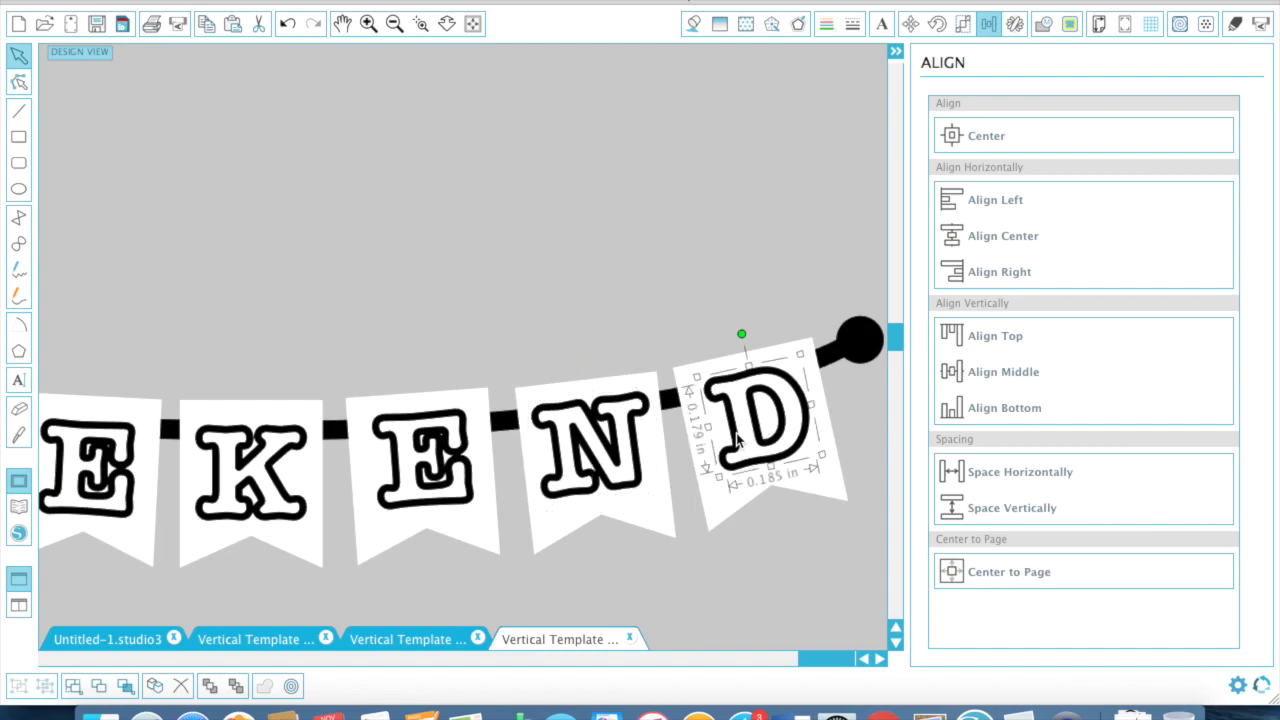
- Nudge the K, the first two E letters and the W slightly upward on their flags
{"action": "left_click", "coordinate": [437, 498]}
{"action": "scroll", "coordinate": [437, 504], "scroll_direction": "left", "scroll_amount": 3}
{"action": "left_click", "coordinate": [525, 470]}
{"action": "key", "text": "Up"}
{"action": "left_click", "coordinate": [368, 466]}
{"action": "key", "text": "Up"}
{"action": "scroll", "coordinate": [366, 466], "scroll_direction": "left", "scroll_amount": 2}
{"action": "left_click", "coordinate": [368, 466]}
{"action": "key", "text": "Up"}
{"action": "left_click", "coordinate": [254, 430]}
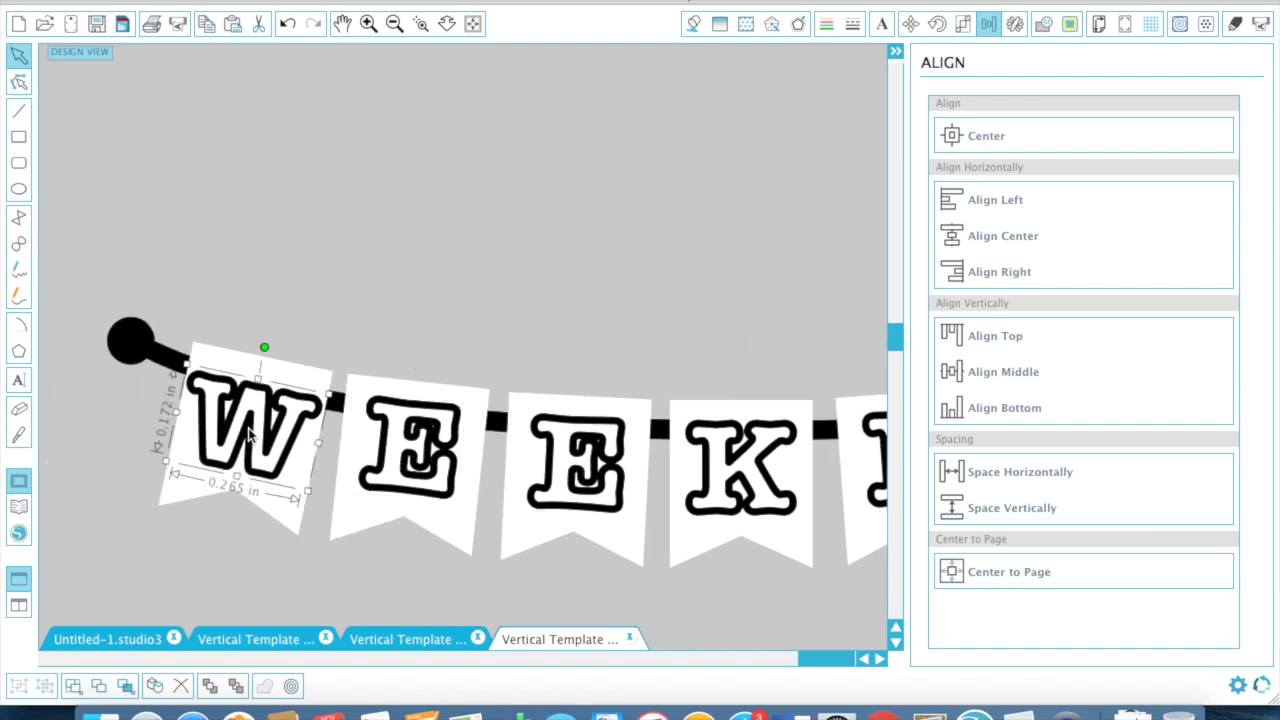
{"action": "key", "text": "Up"}
- Group the string, flags and letters of the WEEKEND banner into one object
{"action": "key", "text": "super+minus"}
{"action": "key", "text": "super+minus"}
{"action": "key", "text": "super+minus"}
{"action": "key", "text": "Escape"}
{"action": "left_click_drag", "start_coordinate": [330, 318], "coordinate": [857, 451]}
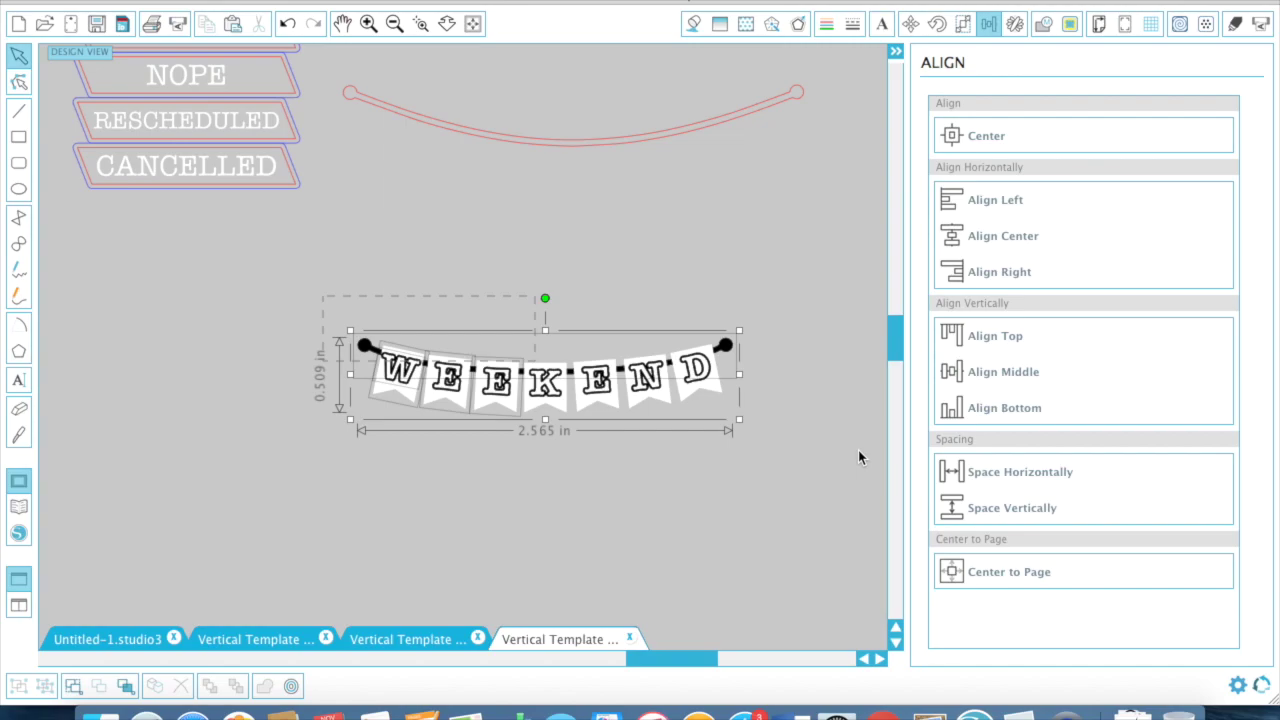
{"action": "right_click", "coordinate": [632, 400]}
{"action": "left_click", "coordinate": [722, 535]}
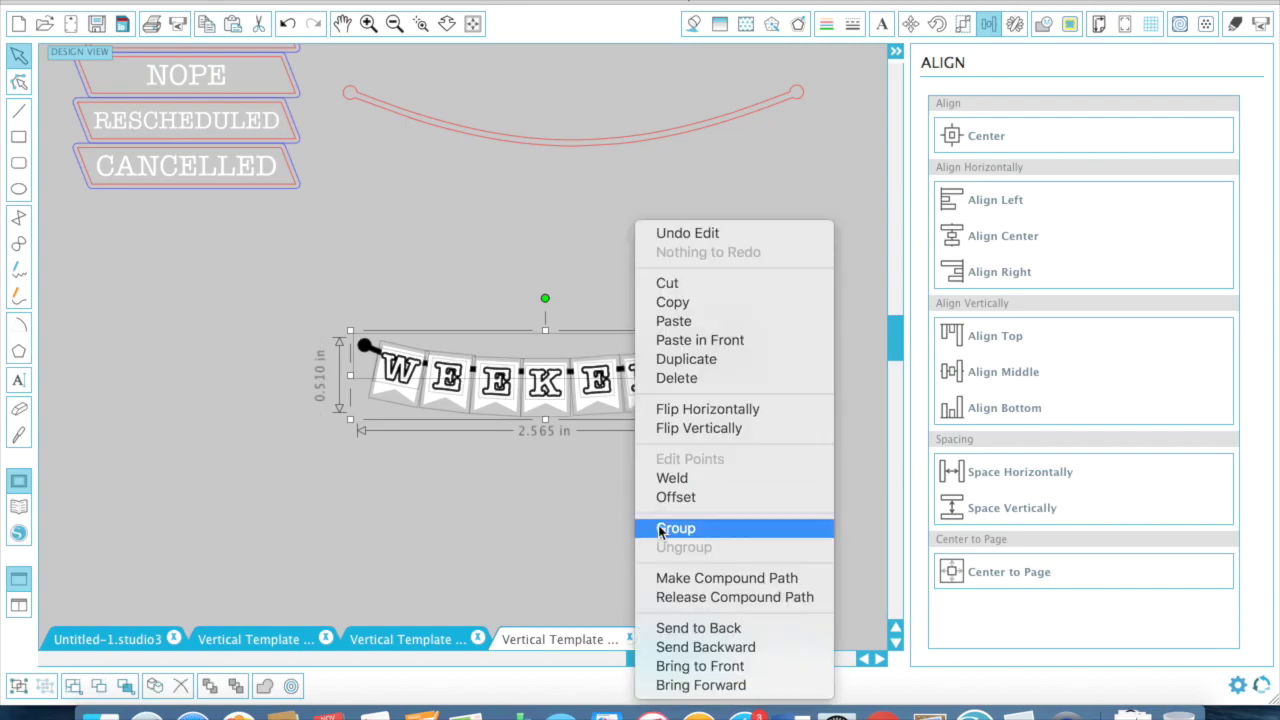
{"action": "left_click", "coordinate": [634, 480]}
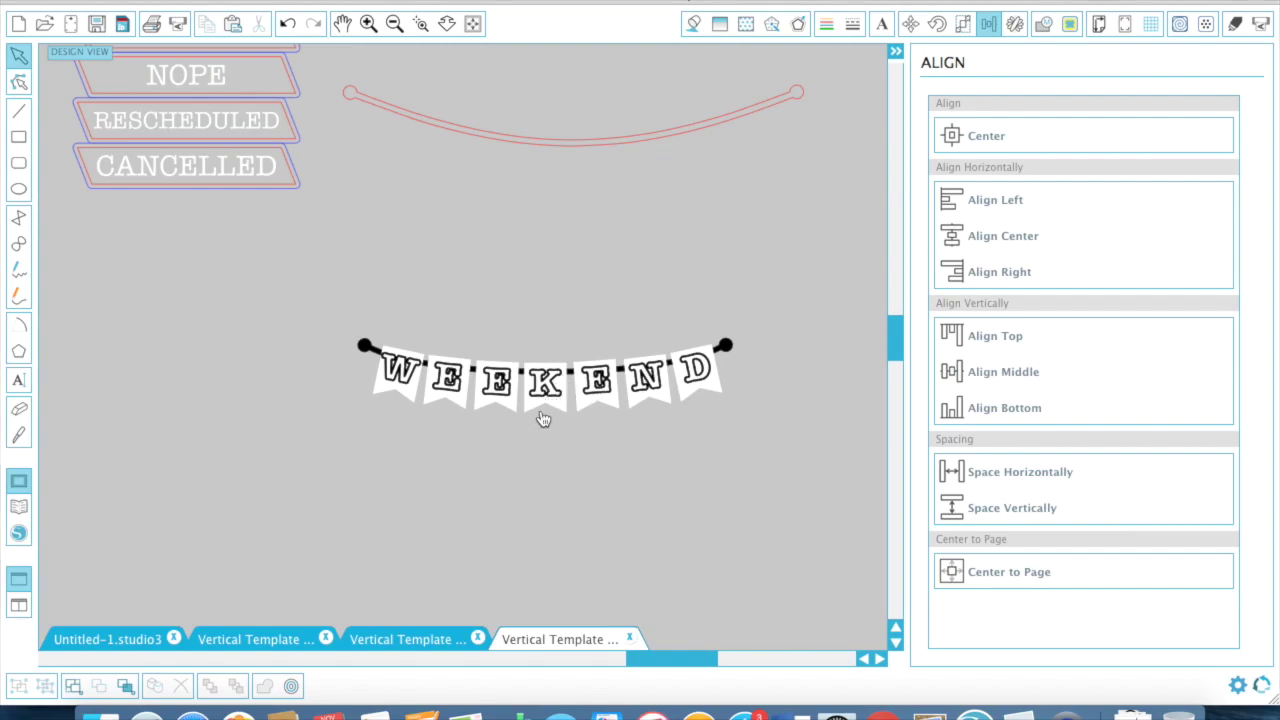
{"action": "left_click_drag", "start_coordinate": [340, 258], "coordinate": [752, 427]}
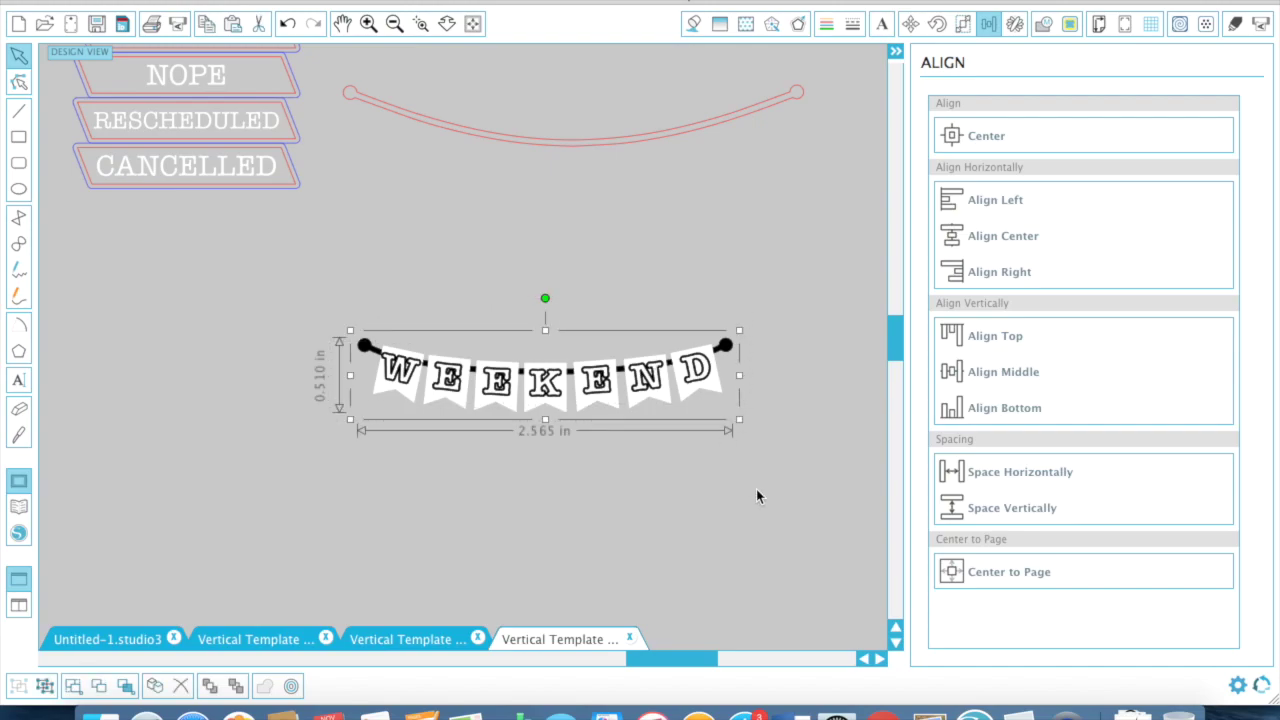
- Scale the grouped WEEKEND banner to 3.062 in wide with its aspect ratio locked
{"action": "left_click", "coordinate": [962, 23]}
{"action": "left_click_drag", "start_coordinate": [1188, 323], "coordinate": [1106, 324]}
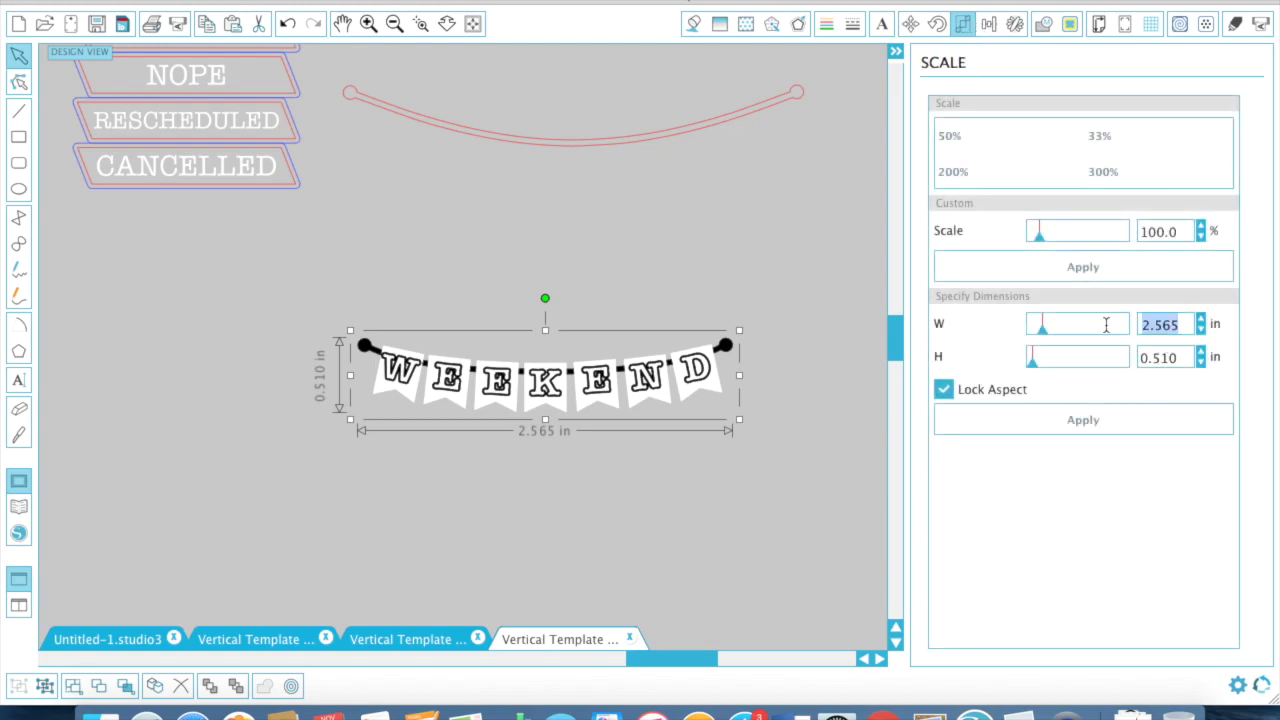
{"action": "type", "text": "3."}
{"action": "key", "text": "Return"}
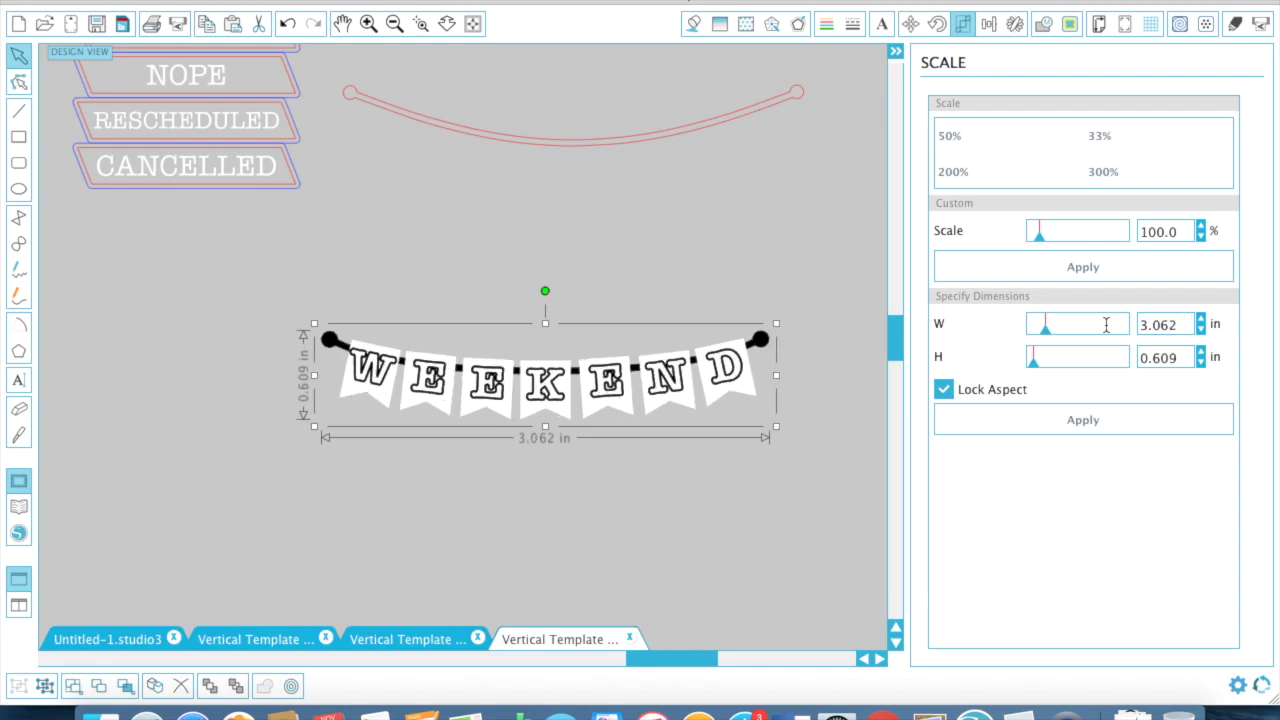
- Move the WEEKEND banner up beside the weekday strip and delete the leftover red string outline
{"action": "left_click", "coordinate": [395, 23]}
{"action": "left_click", "coordinate": [395, 23]}
{"action": "left_click", "coordinate": [553, 329]}
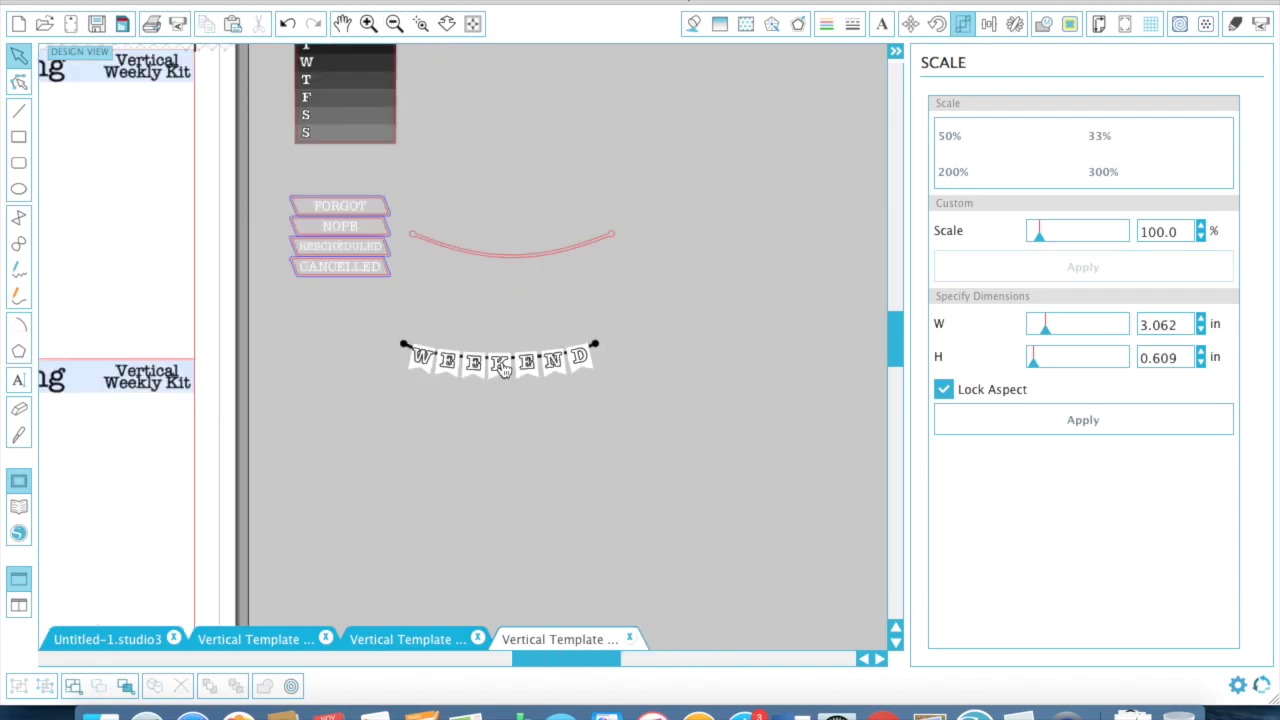
{"action": "left_click_drag", "start_coordinate": [503, 370], "coordinate": [503, 115]}
{"action": "left_click", "coordinate": [503, 252]}
{"action": "key", "text": "Delete"}
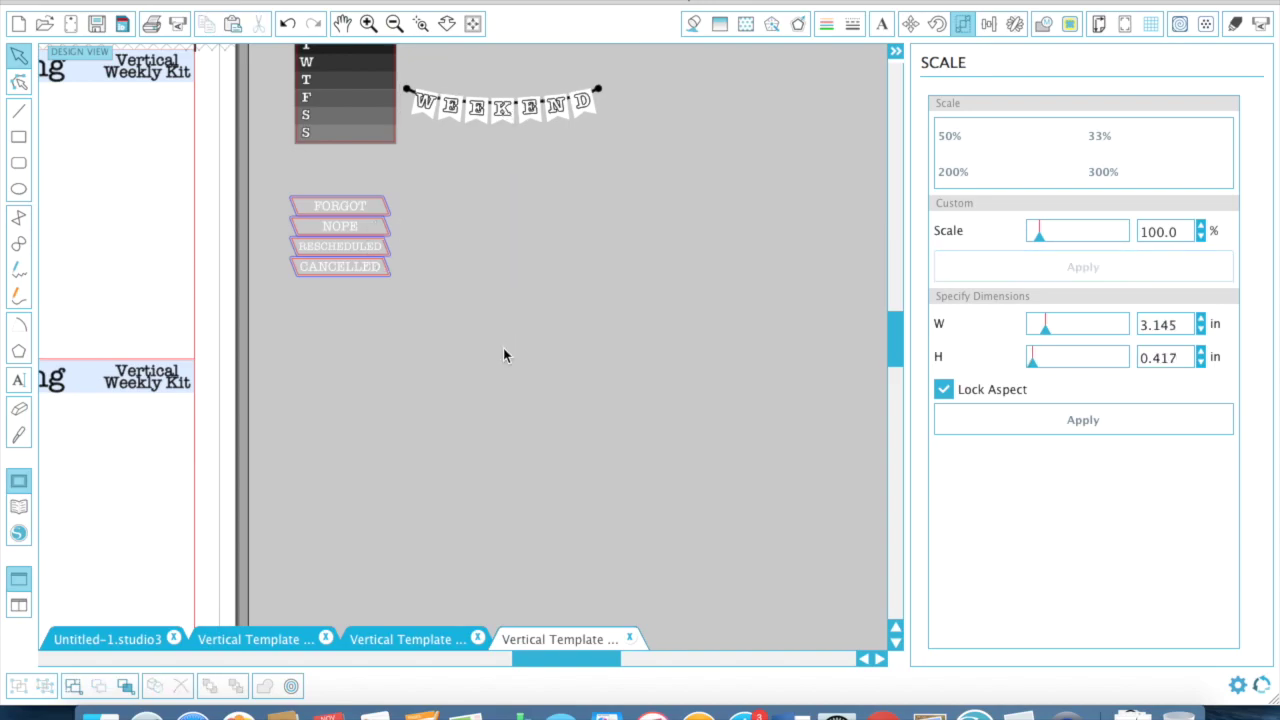
- Move the weekday strip onto the page beside the small icon circles
{"action": "scroll", "coordinate": [503, 348], "scroll_direction": "left", "scroll_amount": 10}
{"action": "scroll", "coordinate": [786, 218], "scroll_direction": "right", "scroll_amount": 1}
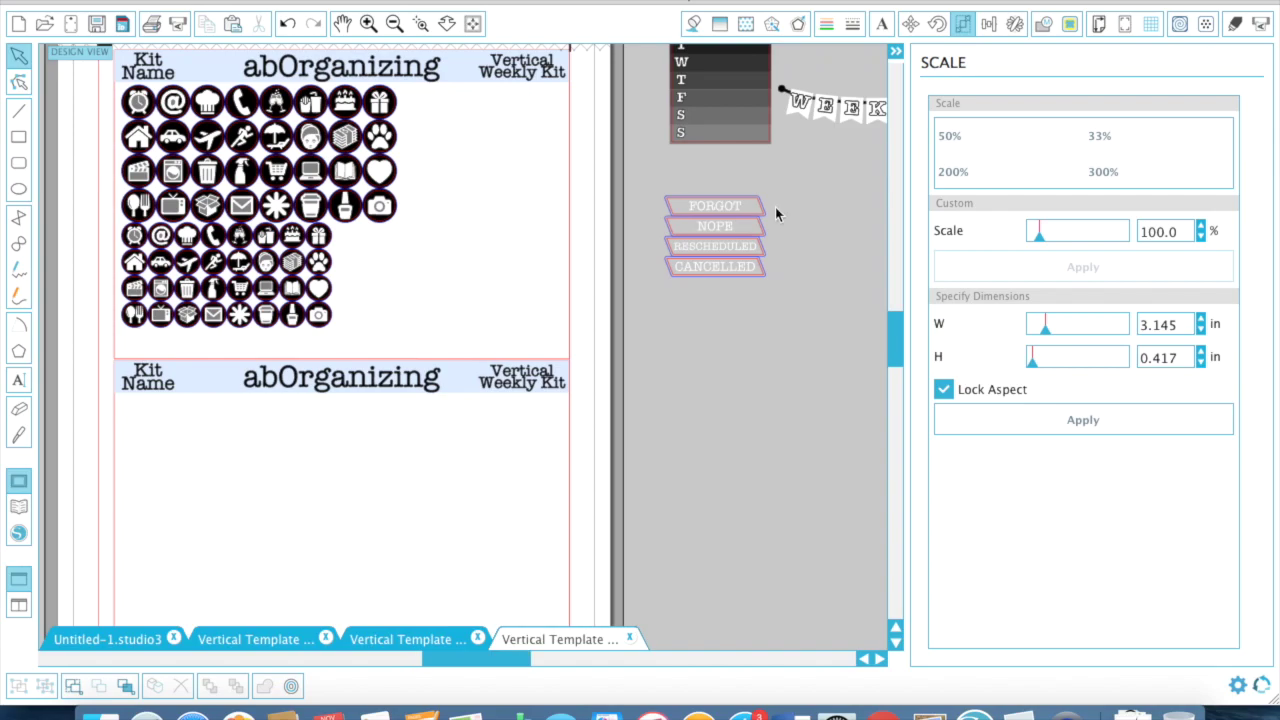
{"action": "left_click_drag", "start_coordinate": [683, 62], "coordinate": [362, 272]}
- Test the WEEKEND banner on the icon sheet and move it back off the page below the slanted labels
{"action": "left_click_drag", "start_coordinate": [877, 115], "coordinate": [443, 268]}
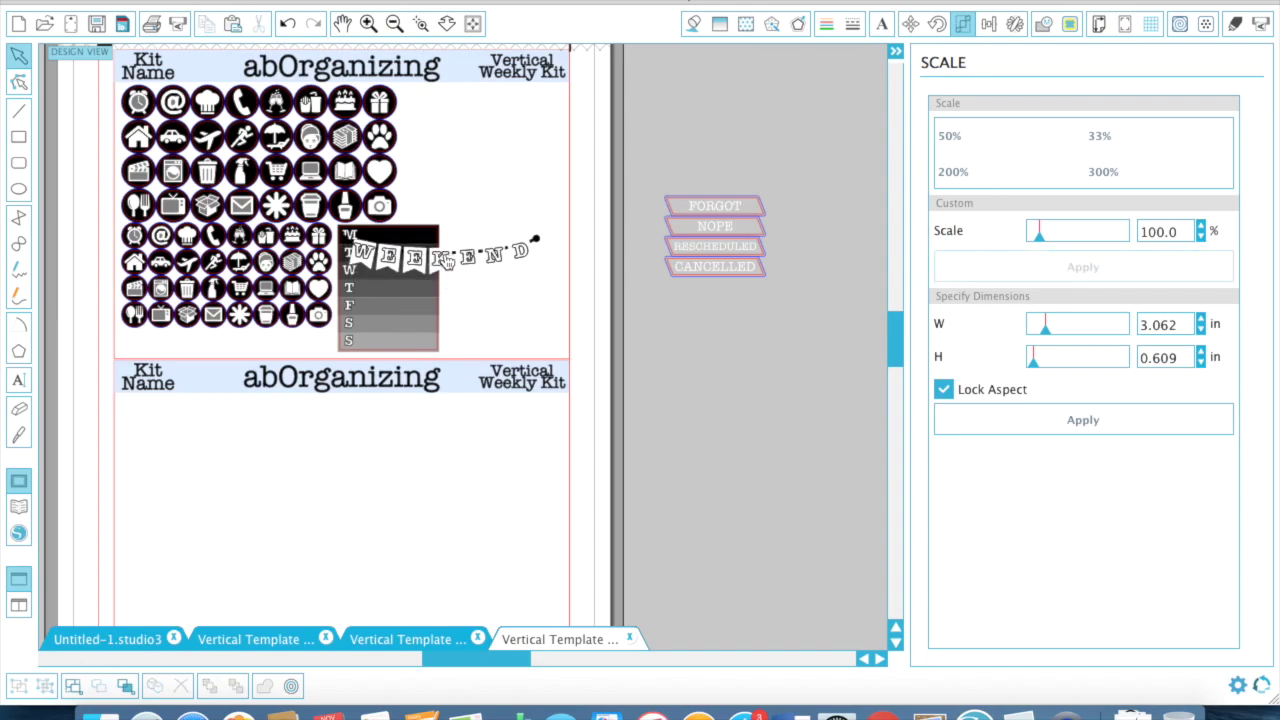
{"action": "left_click_drag", "start_coordinate": [443, 262], "coordinate": [234, 333]}
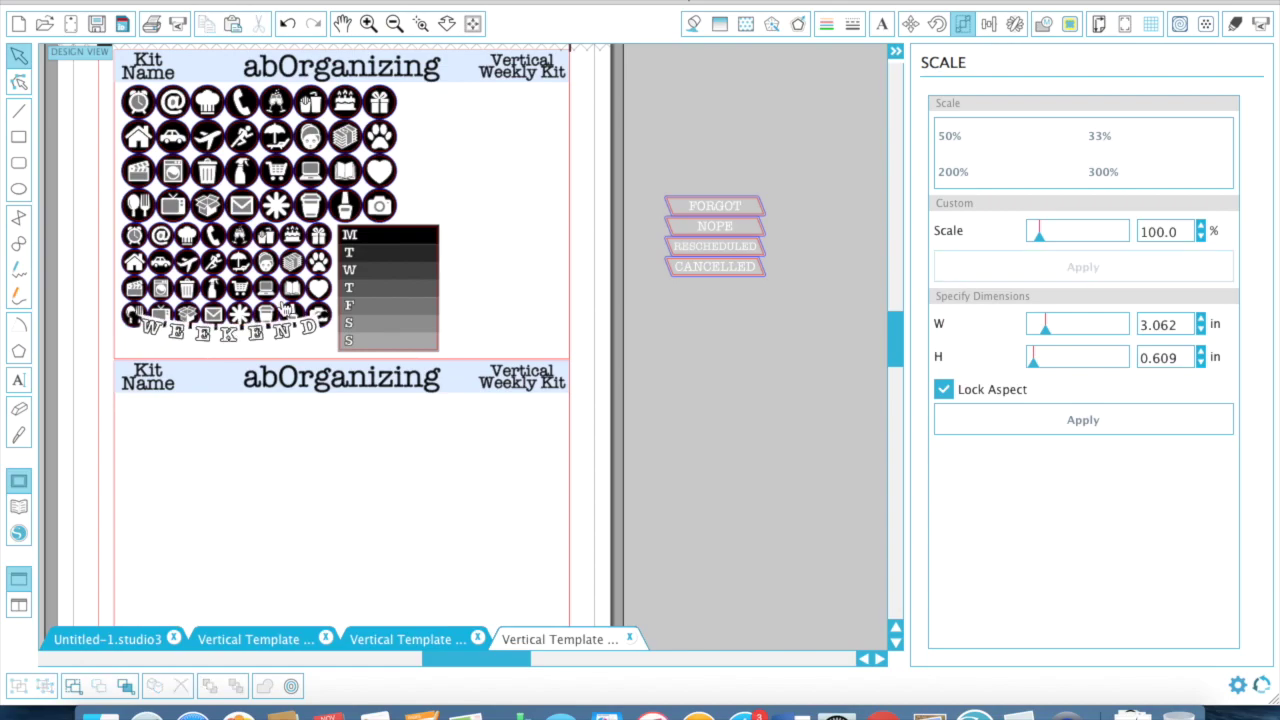
{"action": "left_click_drag", "start_coordinate": [258, 349], "coordinate": [770, 410]}
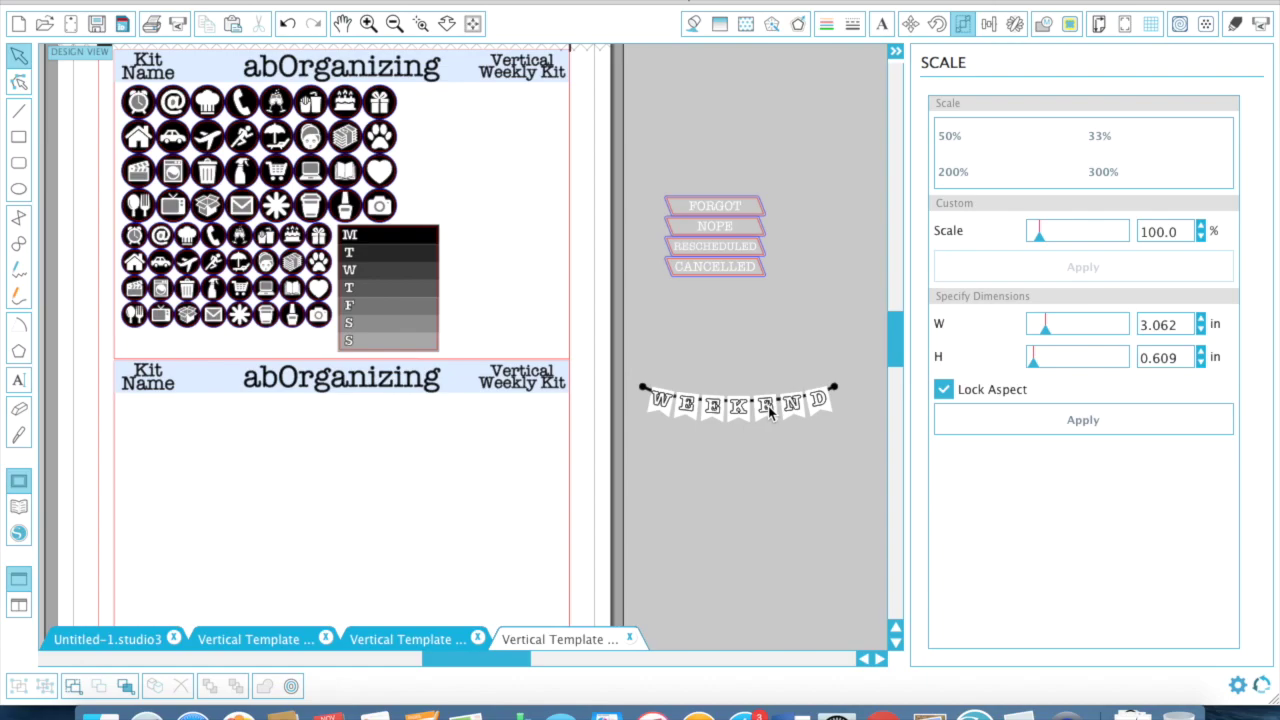
{"action": "left_click_drag", "start_coordinate": [770, 410], "coordinate": [770, 410]}
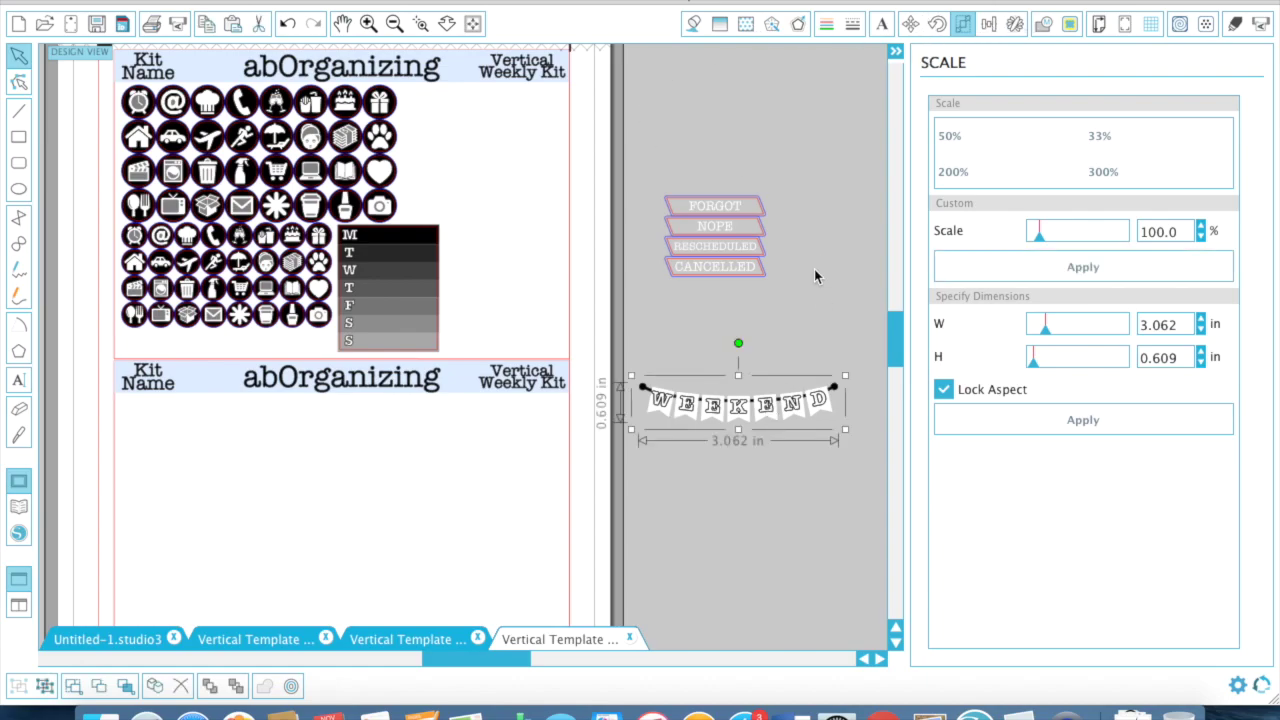
- Try a rounded 0.040 in offset around the WEEKEND banner
{"action": "scroll", "coordinate": [814, 277], "scroll_direction": "right", "scroll_amount": 3}
{"action": "scroll", "coordinate": [814, 277], "scroll_direction": "down", "scroll_amount": 3}
{"action": "left_click", "coordinate": [369, 24]}
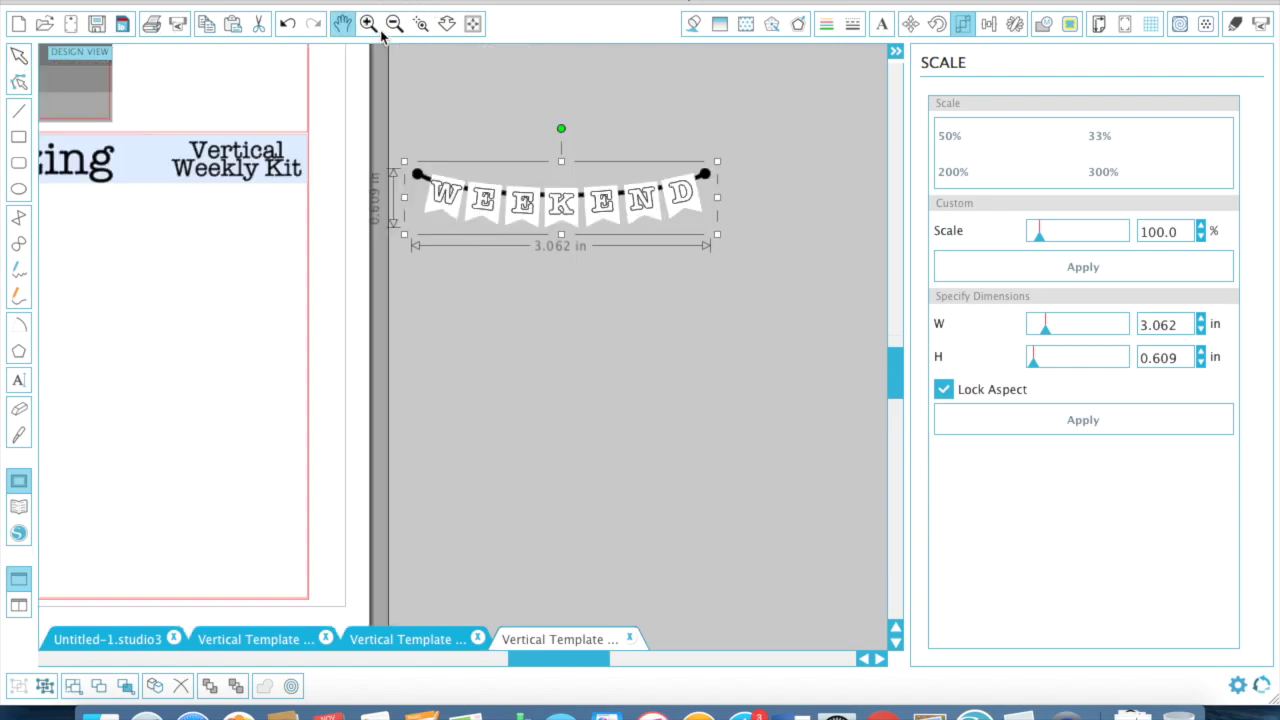
{"action": "left_click", "coordinate": [369, 24]}
{"action": "left_click", "coordinate": [776, 189]}
{"action": "scroll", "coordinate": [776, 189], "scroll_direction": "up", "scroll_amount": 1}
{"action": "scroll", "coordinate": [776, 189], "scroll_direction": "right", "scroll_amount": 2}
{"action": "left_click", "coordinate": [714, 150]}
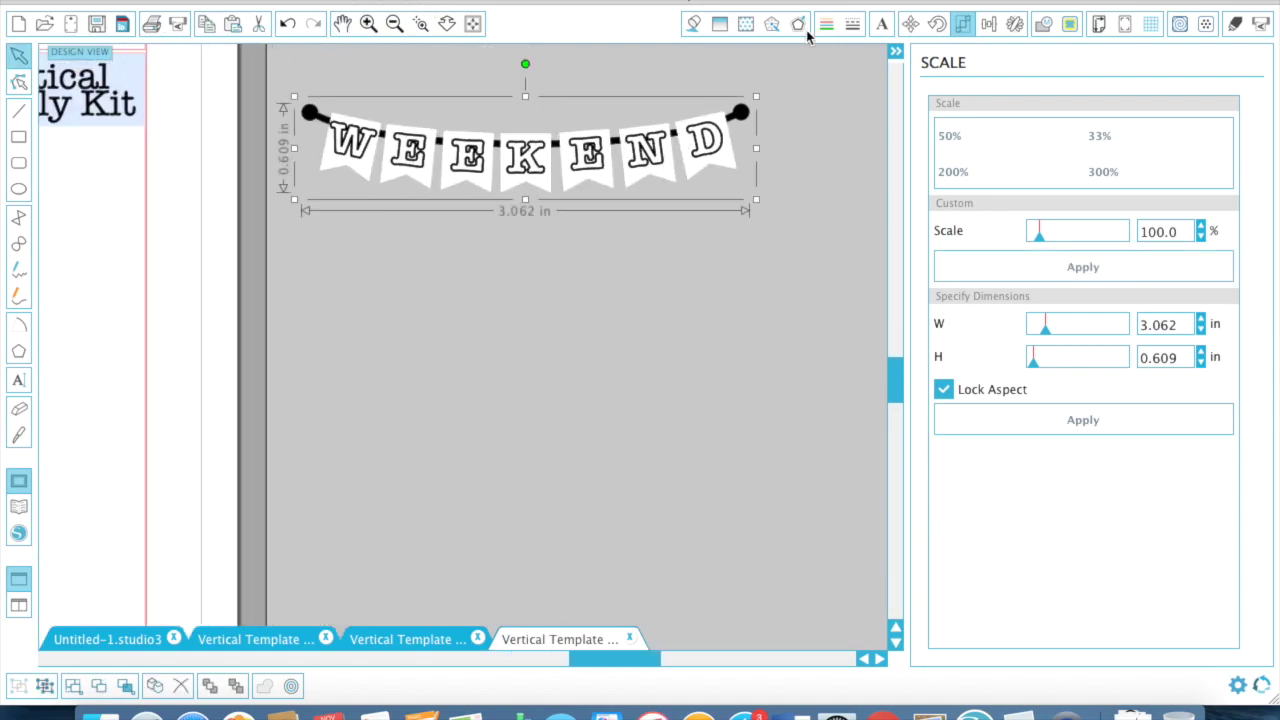
{"action": "left_click", "coordinate": [826, 23]}
{"action": "left_click", "coordinate": [798, 23]}
{"action": "left_click", "coordinate": [1029, 155]}
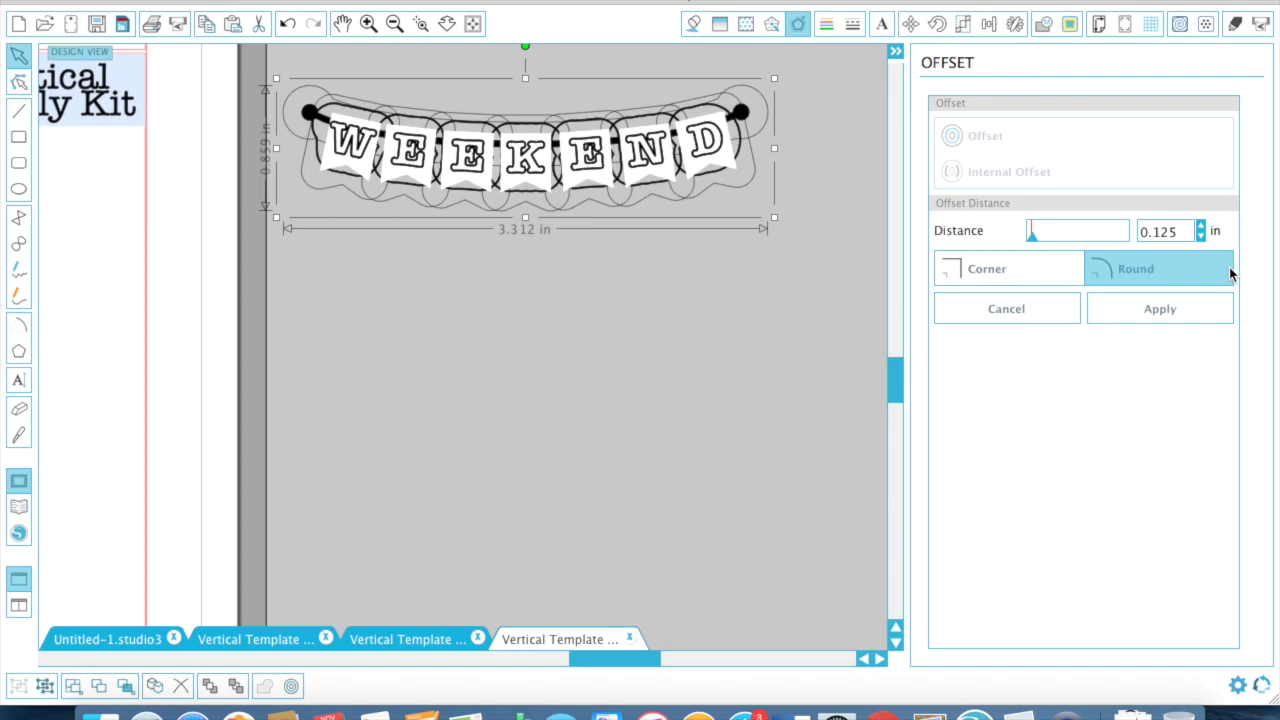
{"action": "type", "text": ".03"}
{"action": "key", "text": "Return"}
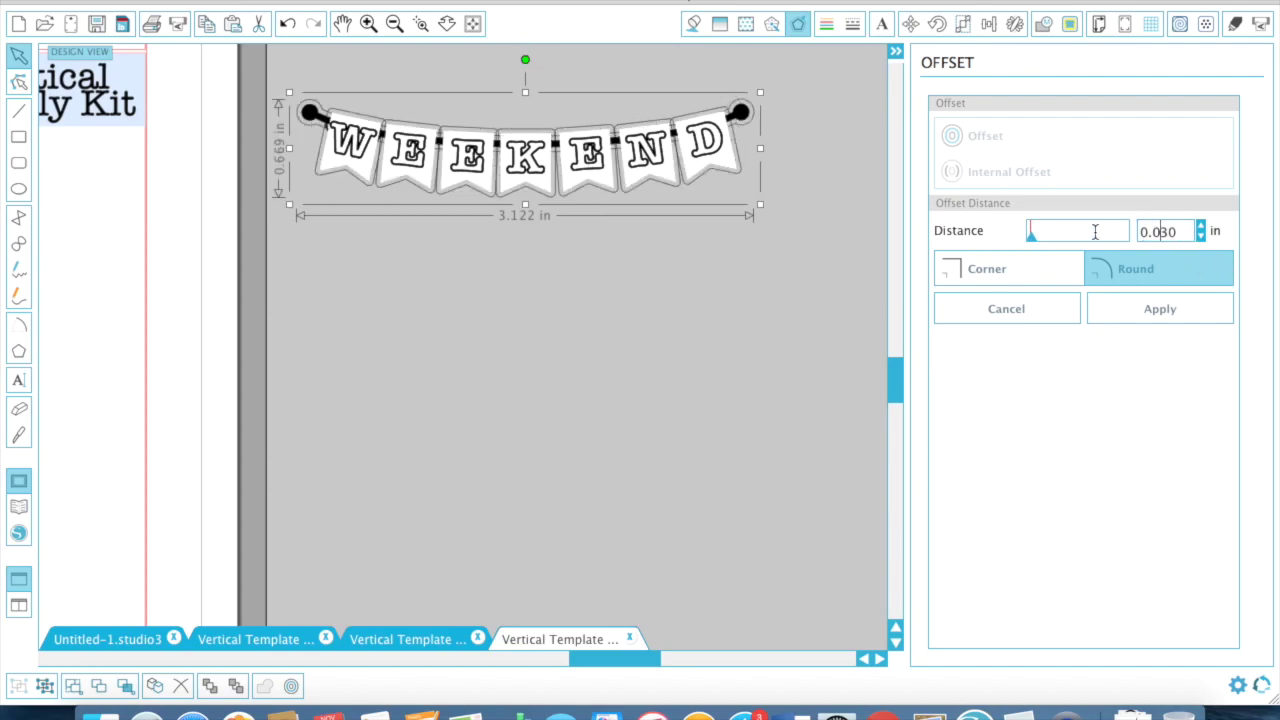
{"action": "key", "text": "Return"}
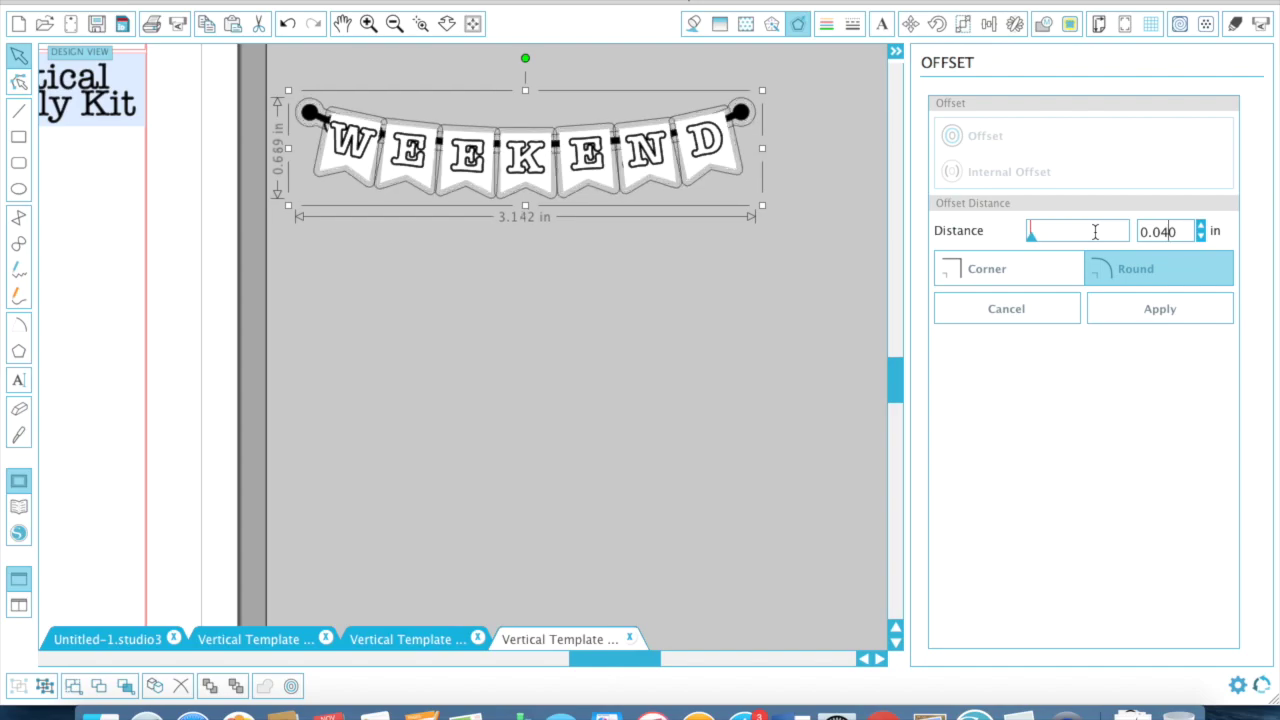
{"action": "left_click", "coordinate": [1127, 306]}
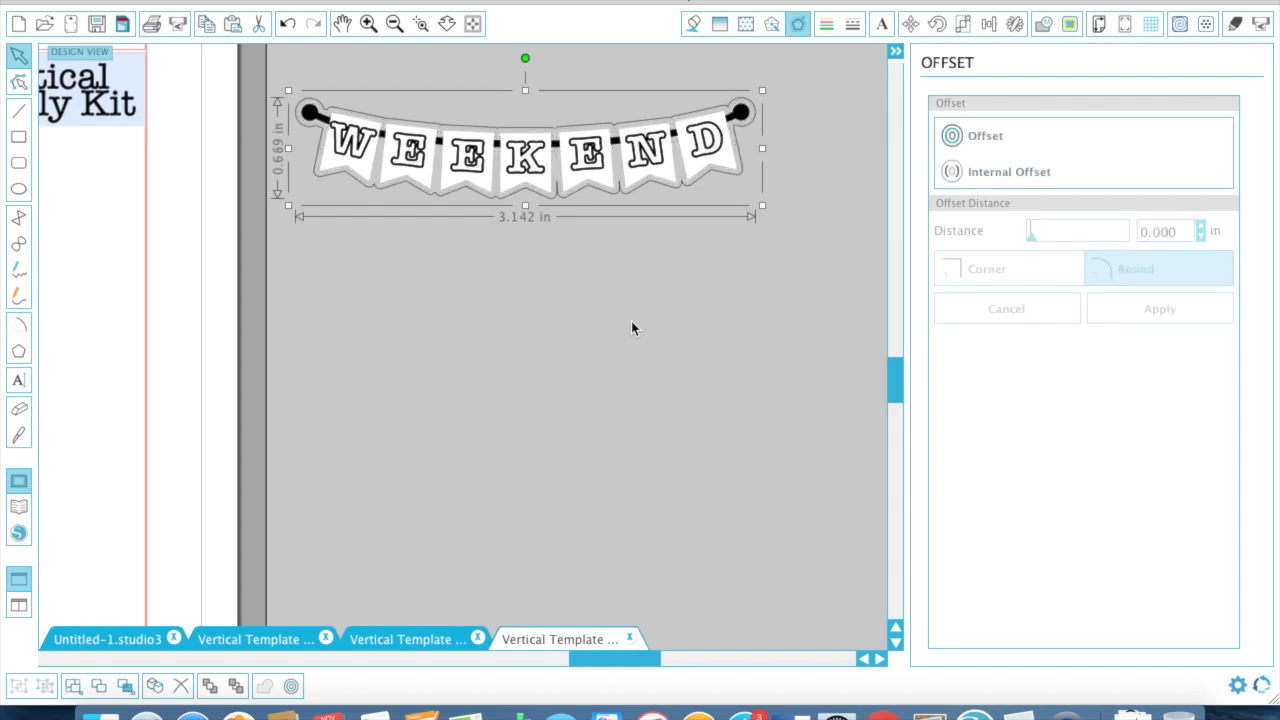
- Apply a rounded 0.050 in offset around the WEEKEND banner in place of the narrower one
{"action": "left_click_drag", "start_coordinate": [631, 323], "coordinate": [625, 195]}
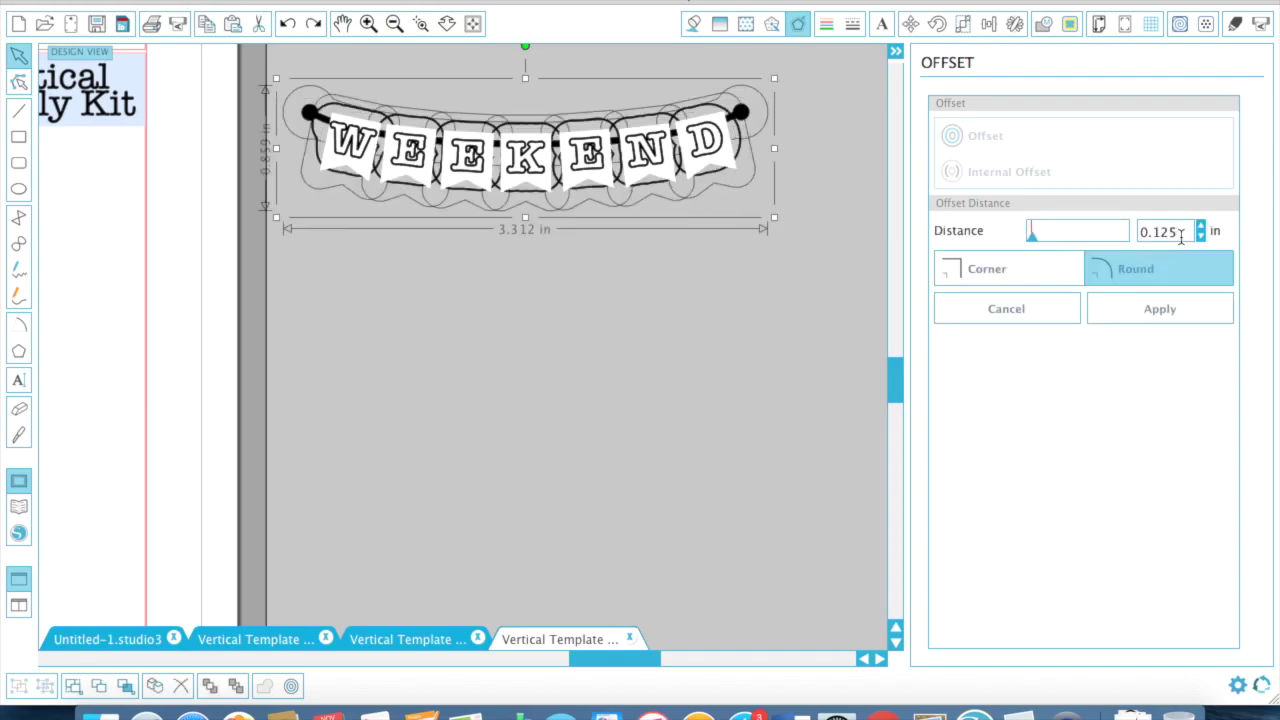
{"action": "type", "text": "050"}
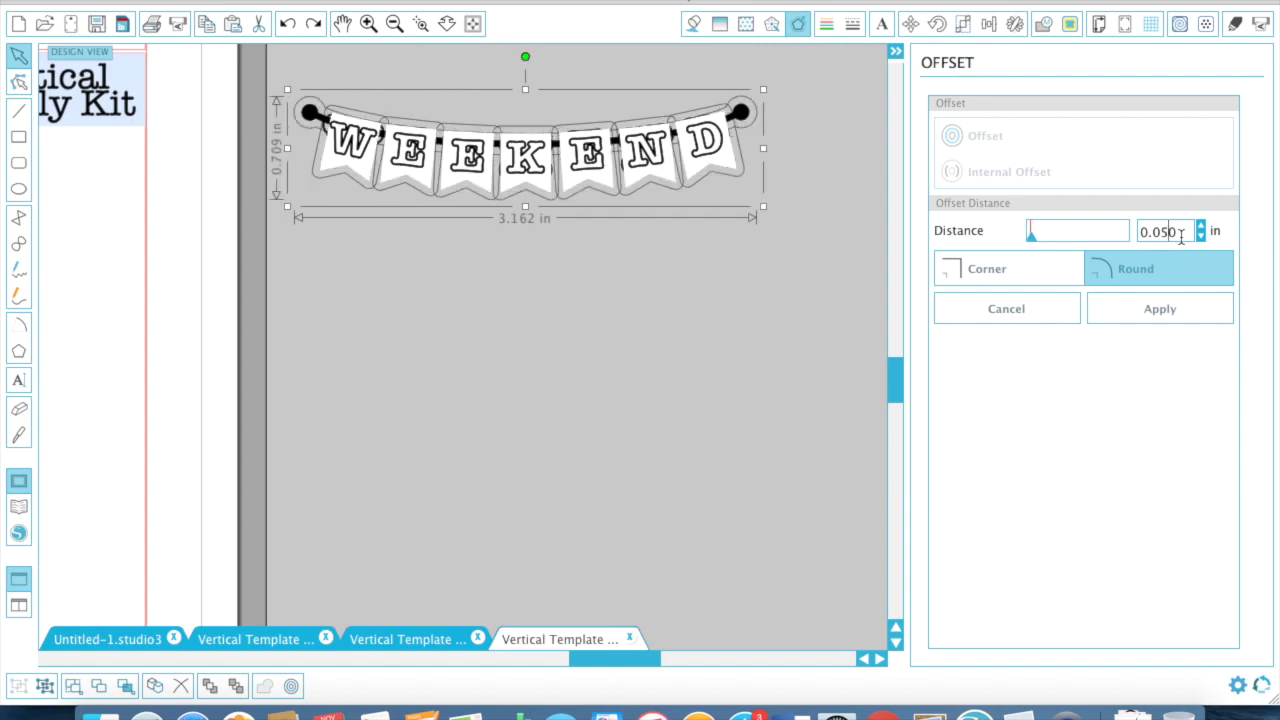
{"action": "left_click", "coordinate": [1158, 312]}
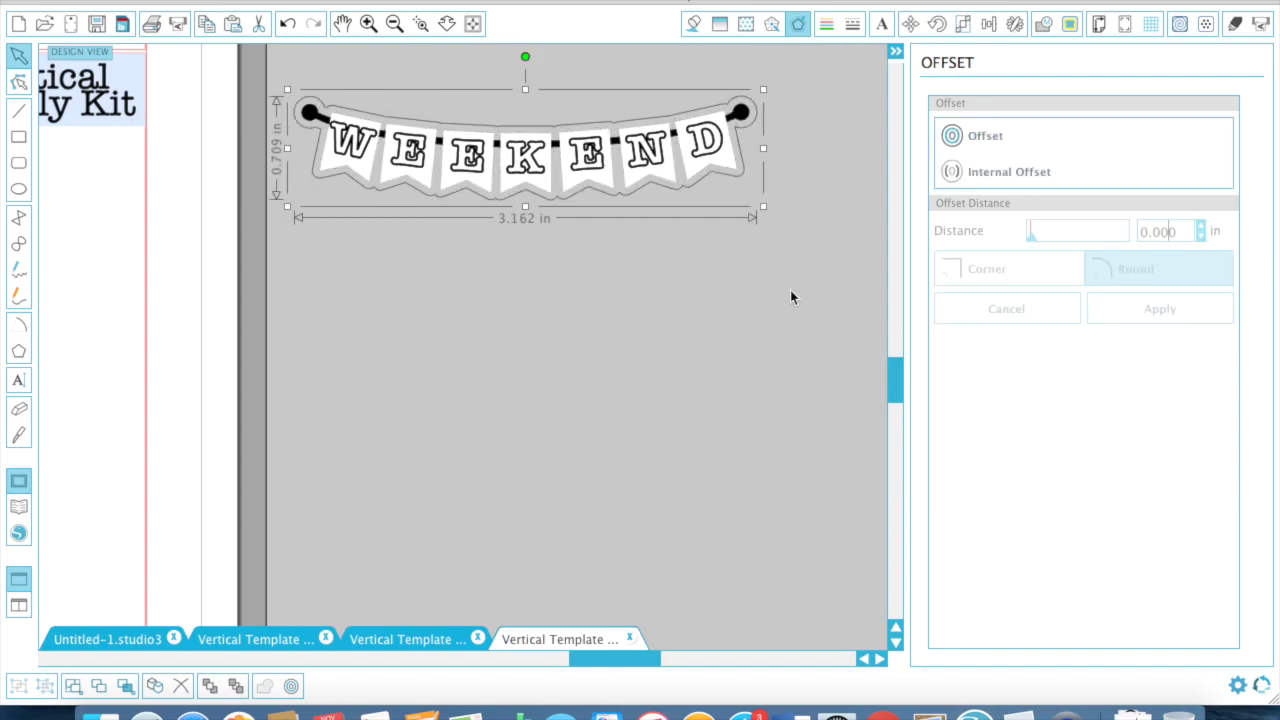
{"action": "left_click", "coordinate": [791, 293]}
{"action": "left_click", "coordinate": [745, 185]}
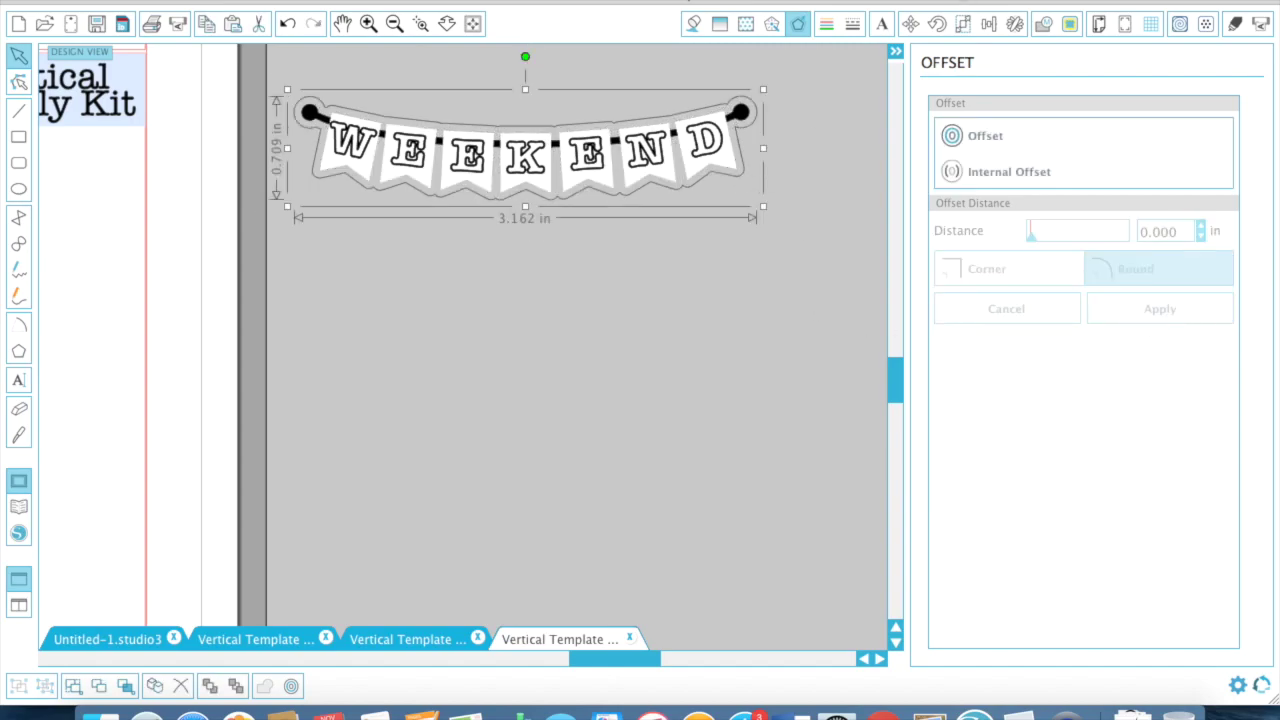
- Color the banner's offset outline red and group it with the WEEKEND banner
{"action": "left_click", "coordinate": [827, 25]}
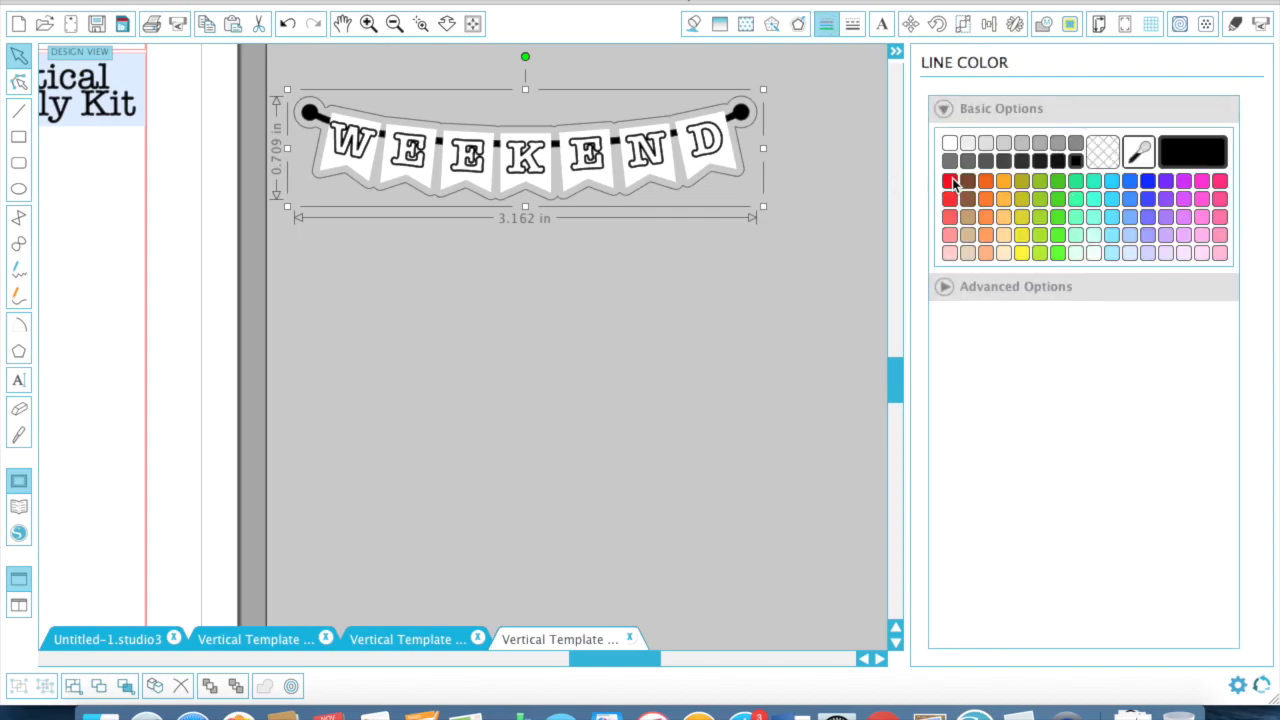
{"action": "left_click", "coordinate": [462, 142]}
{"action": "right_click", "coordinate": [462, 142]}
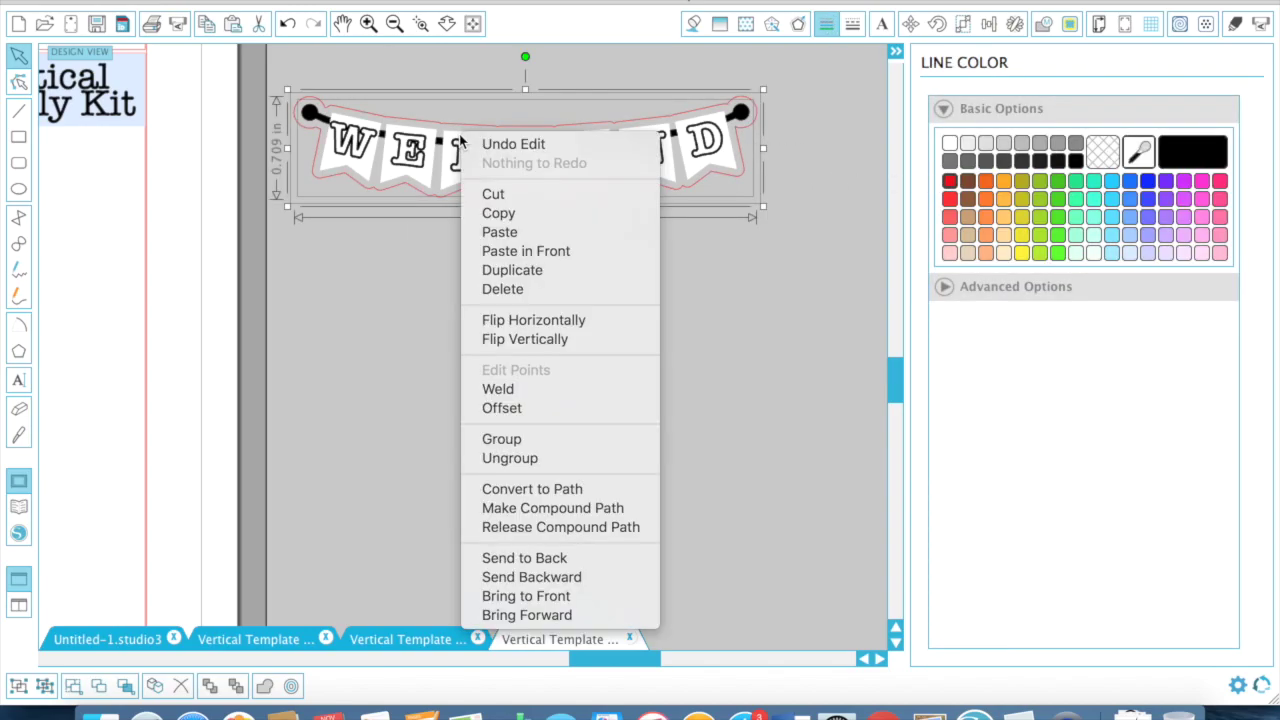
{"action": "left_click", "coordinate": [514, 447]}
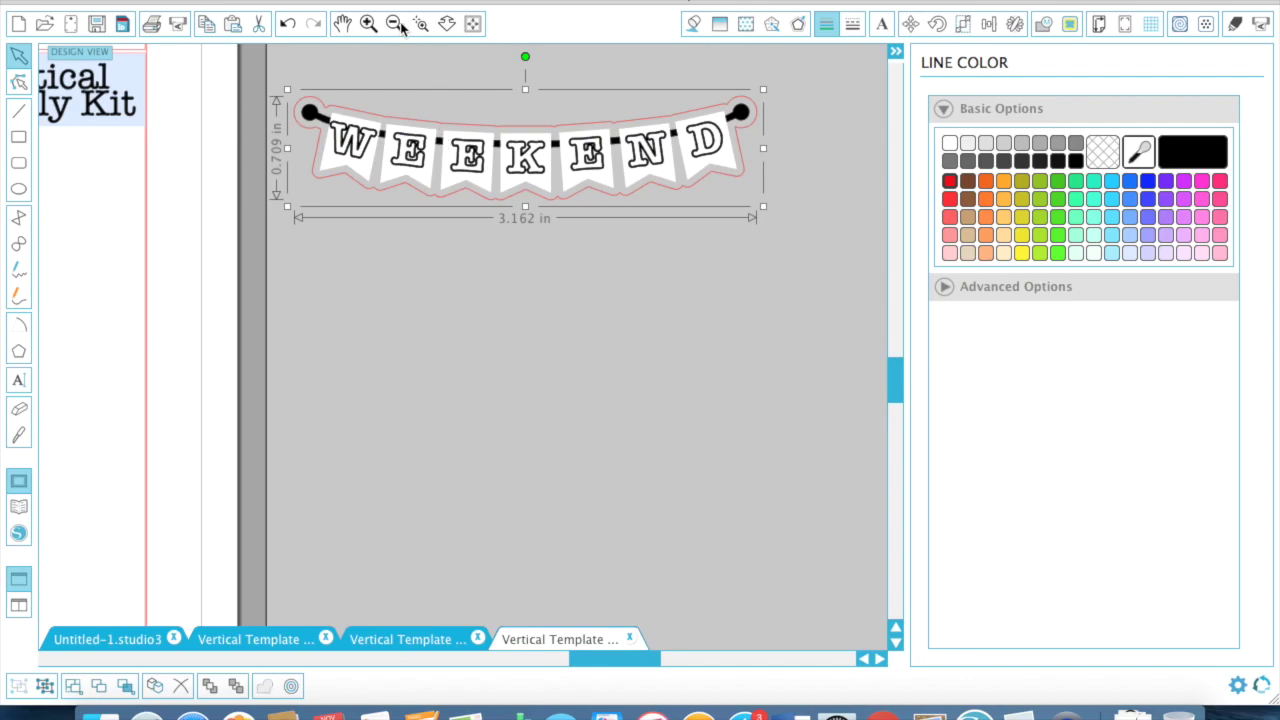
- Test the outlined WEEKEND banner on the page and park it off the page just below the slanted labels
{"action": "left_click", "coordinate": [403, 26]}
{"action": "left_click", "coordinate": [403, 26]}
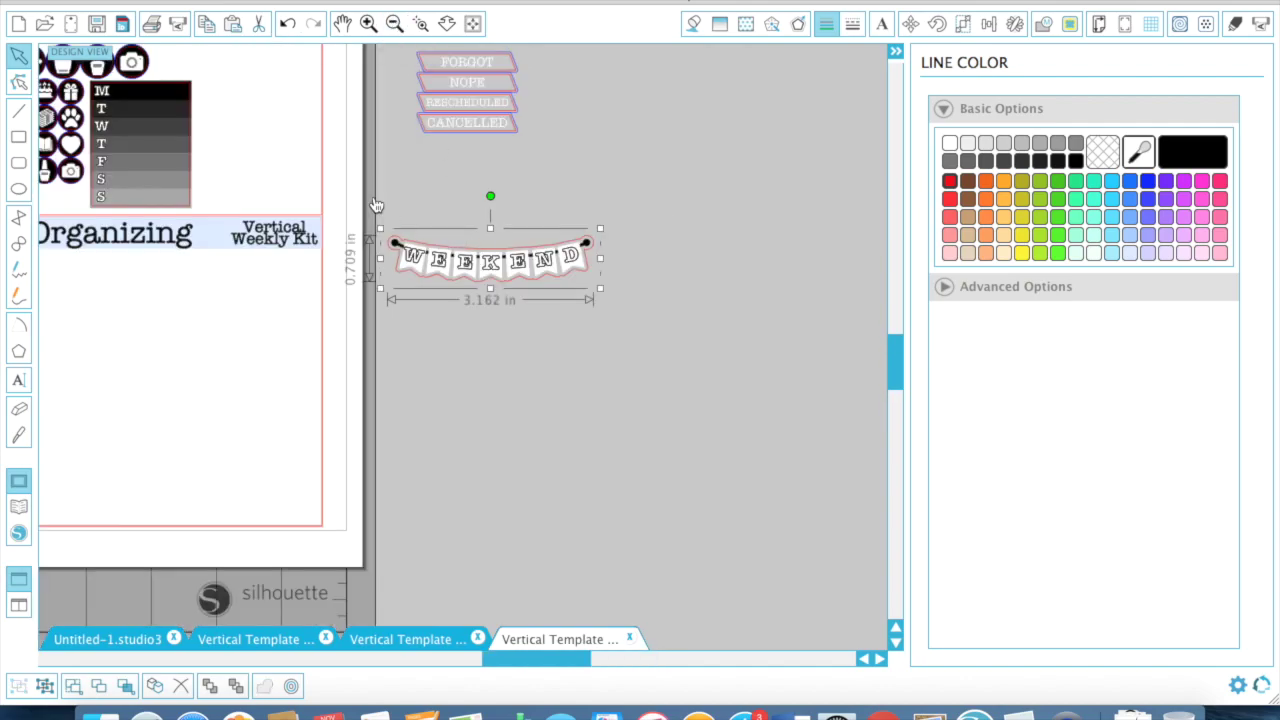
{"action": "left_click_drag", "start_coordinate": [471, 251], "coordinate": [313, 149]}
{"action": "scroll", "coordinate": [313, 149], "scroll_direction": "up", "scroll_amount": 3}
{"action": "left_click_drag", "start_coordinate": [340, 260], "coordinate": [649, 324]}
{"action": "scroll", "coordinate": [213, 104], "scroll_direction": "left", "scroll_amount": 1}
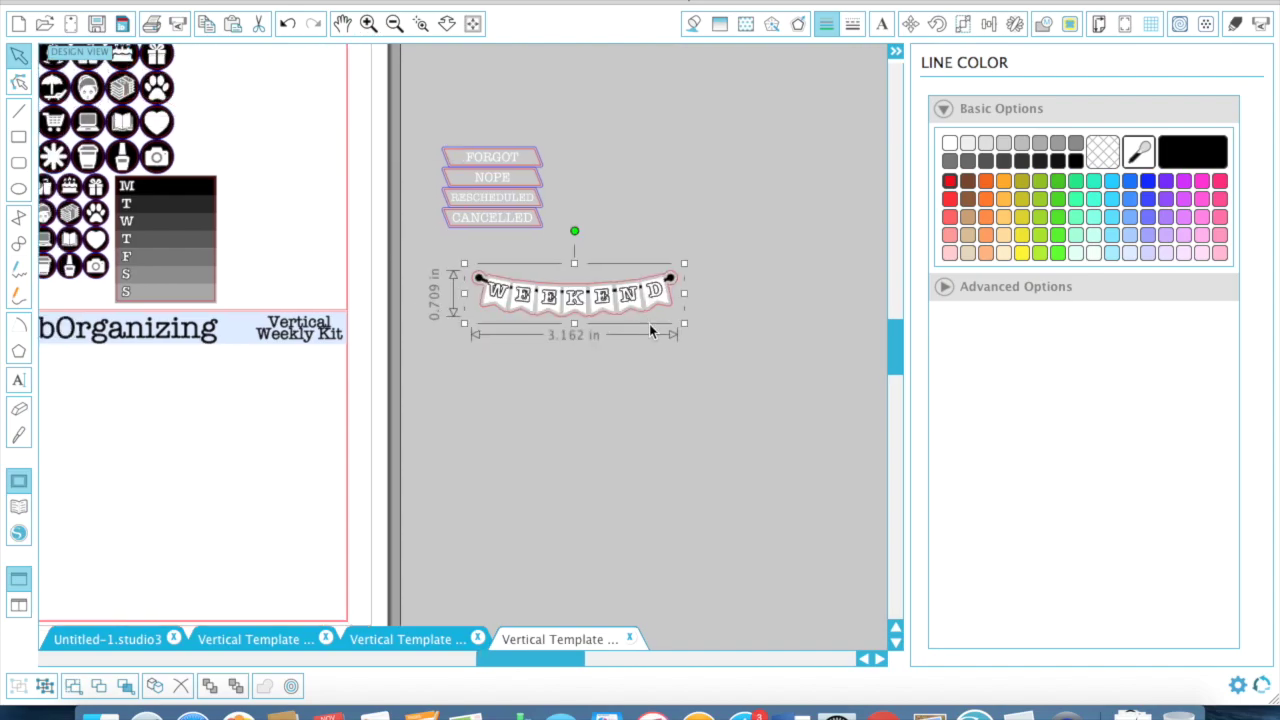
{"action": "scroll", "coordinate": [649, 324], "scroll_direction": "left", "scroll_amount": 1}
{"action": "scroll", "coordinate": [649, 324], "scroll_direction": "up", "scroll_amount": 1}
{"action": "left_click", "coordinate": [527, 267]}
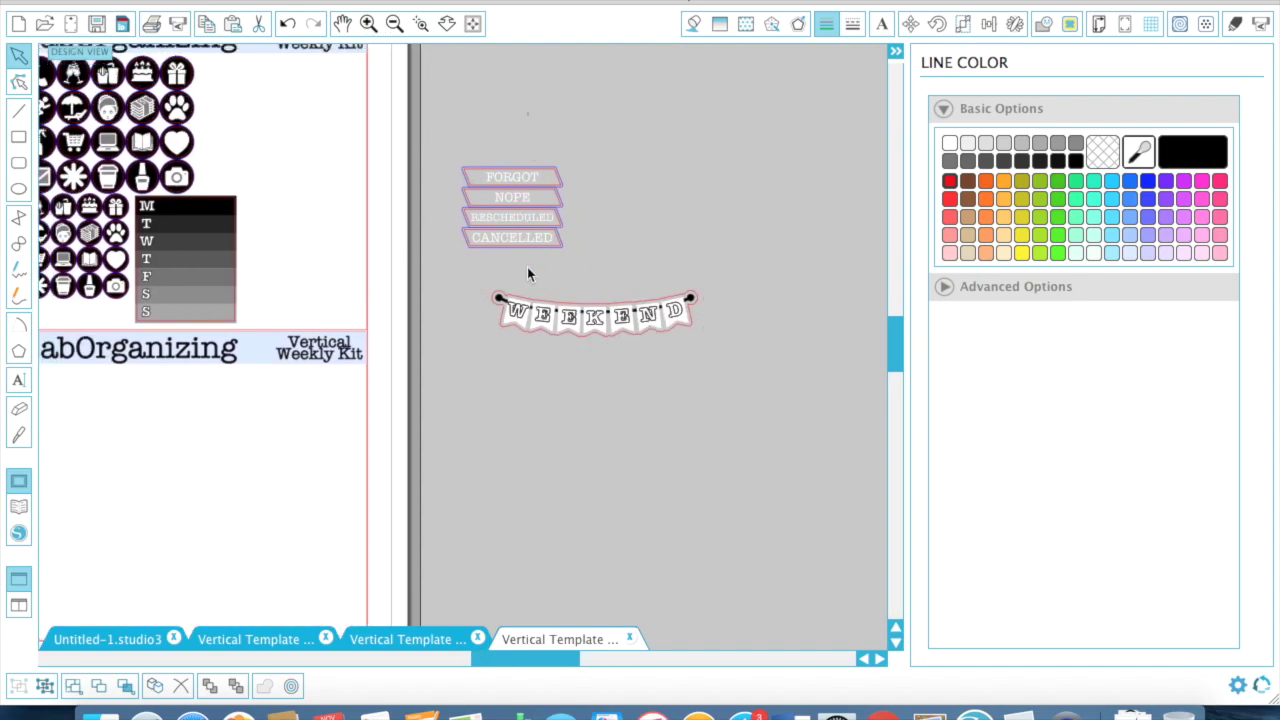
- Shift the weekday strip to the page's right side and move the slanted labels off the page's left edge
{"action": "left_click", "coordinate": [543, 245]}
{"action": "left_click_drag", "start_coordinate": [178, 238], "coordinate": [288, 159]}
{"action": "left_click_drag", "start_coordinate": [522, 218], "coordinate": [220, 312]}
{"action": "scroll", "coordinate": [220, 312], "scroll_direction": "left", "scroll_amount": 5}
{"action": "left_click_drag", "start_coordinate": [466, 271], "coordinate": [133, 262]}
{"action": "left_click", "coordinate": [150, 315]}
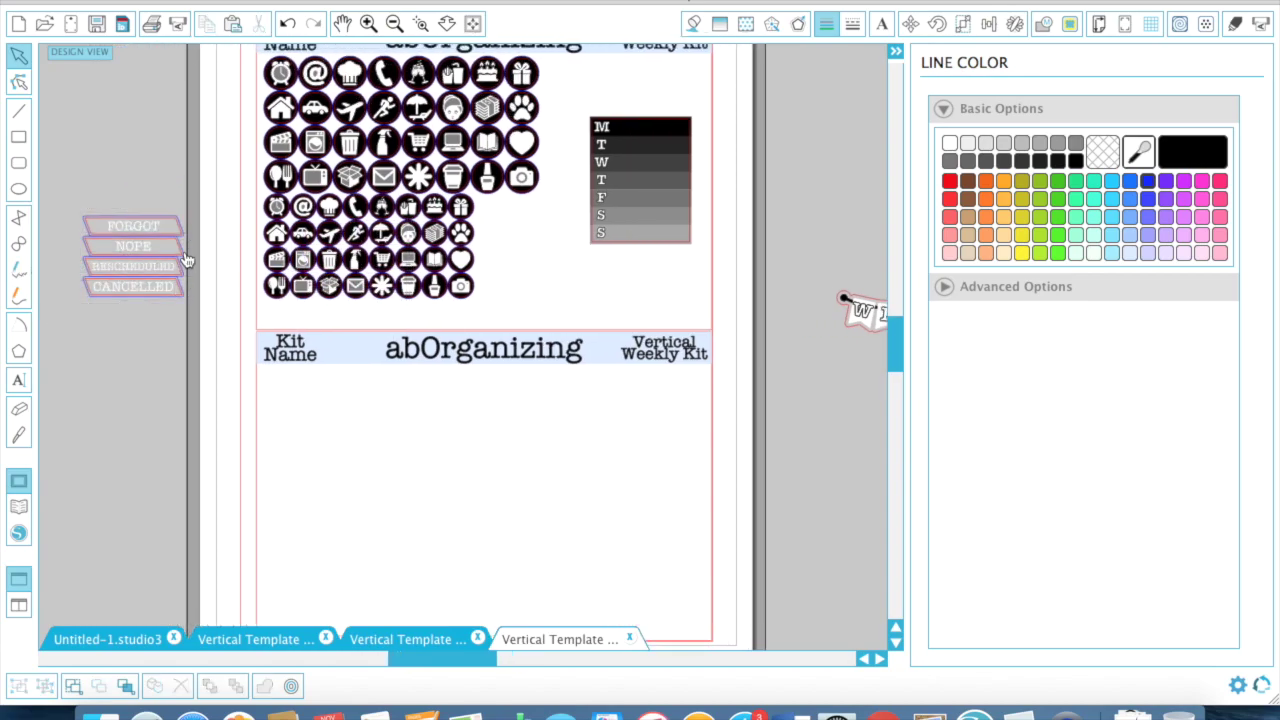
- Ungroup the four slanted word labels FORGOT, NOPE, RESCHEDULED and CANCELLED beside the page
{"action": "left_click", "coordinate": [181, 226]}
{"action": "left_click", "coordinate": [178, 201]}
{"action": "scroll", "coordinate": [167, 172], "scroll_direction": "left", "scroll_amount": 5}
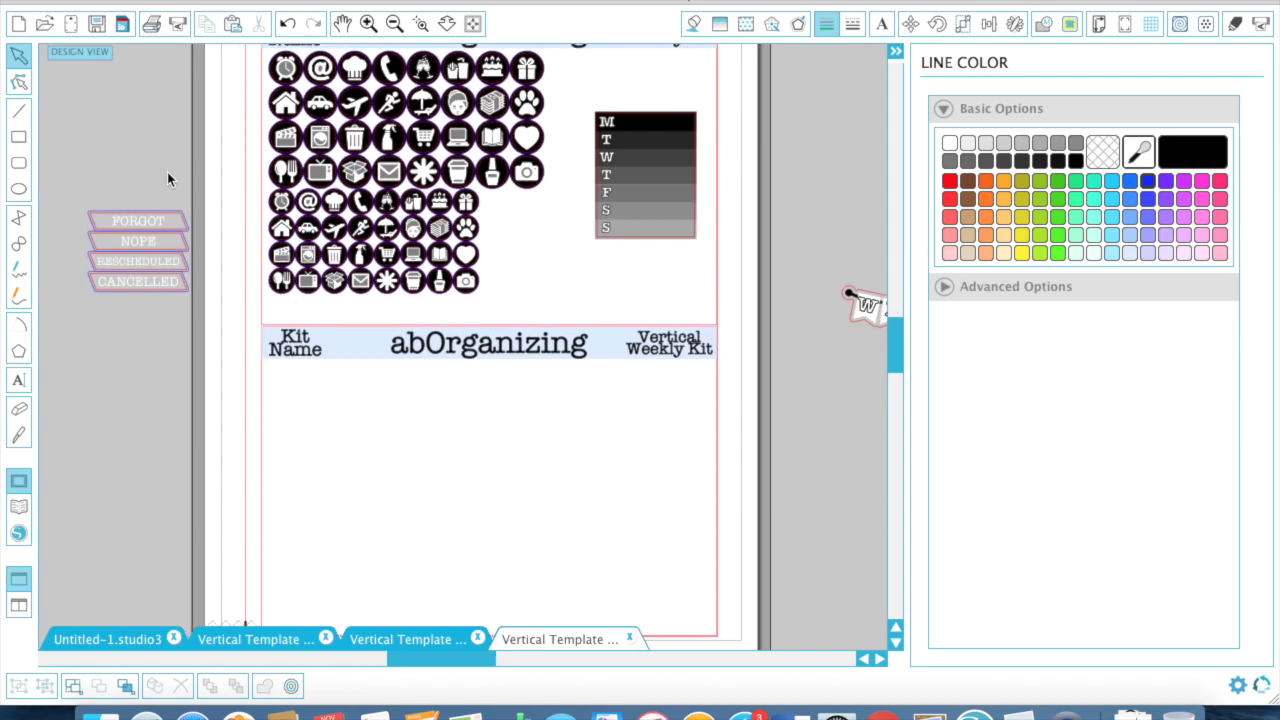
{"action": "scroll", "coordinate": [425, 80], "scroll_direction": "right", "scroll_amount": 3}
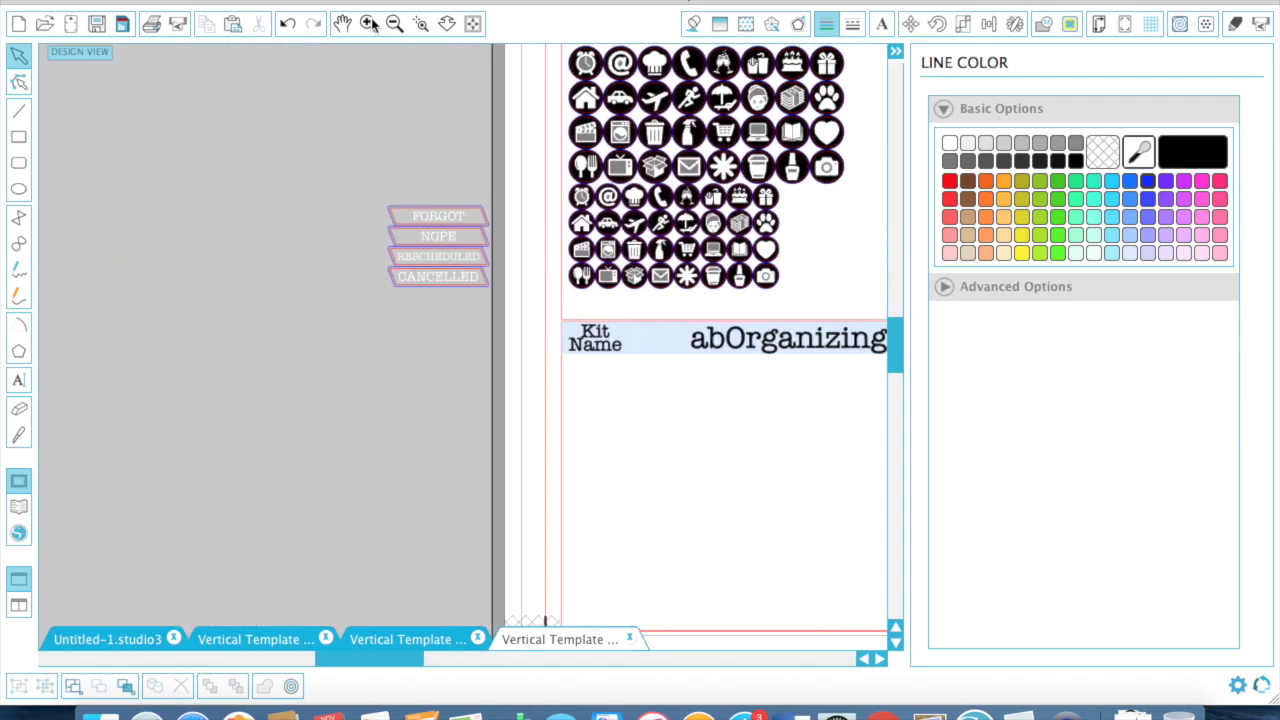
{"action": "left_click", "coordinate": [370, 23]}
{"action": "left_click", "coordinate": [371, 23]}
{"action": "scroll", "coordinate": [480, 280], "scroll_direction": "up", "scroll_amount": 3}
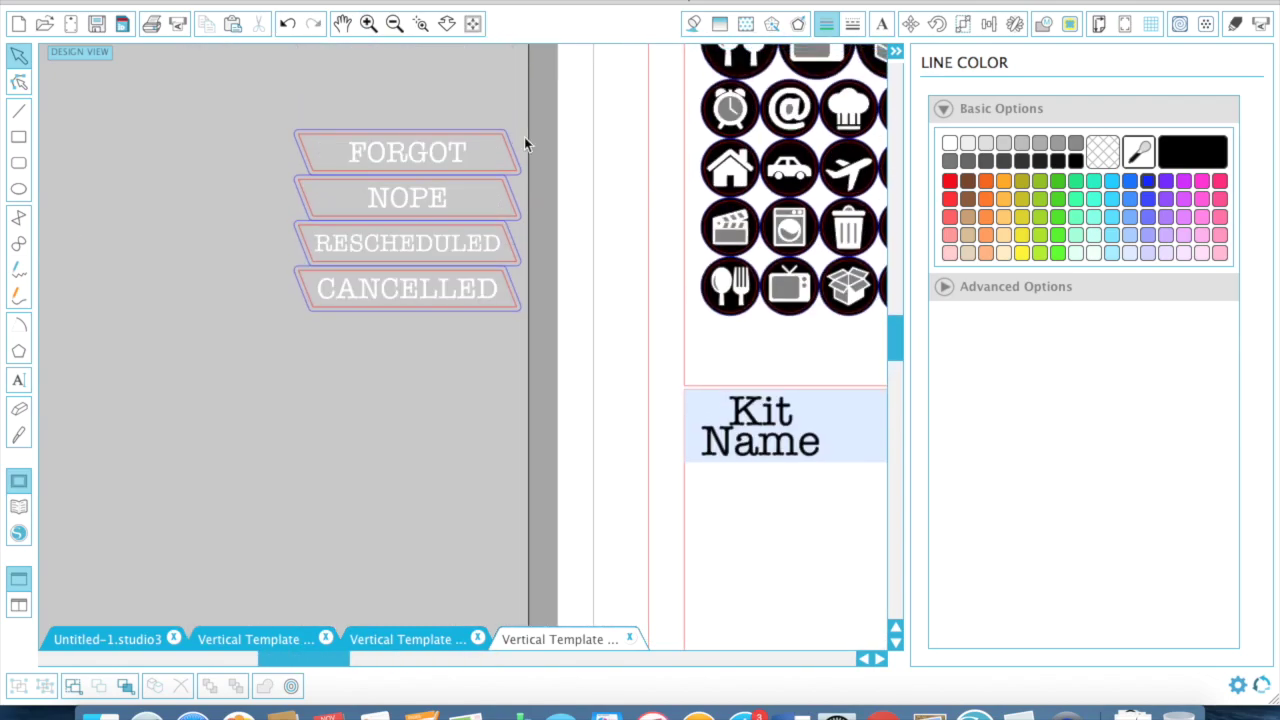
{"action": "left_click", "coordinate": [504, 158]}
{"action": "left_click", "coordinate": [512, 203], "text": "shift"}
{"action": "left_click", "coordinate": [510, 255], "text": "shift"}
{"action": "left_click", "coordinate": [510, 300], "text": "shift"}
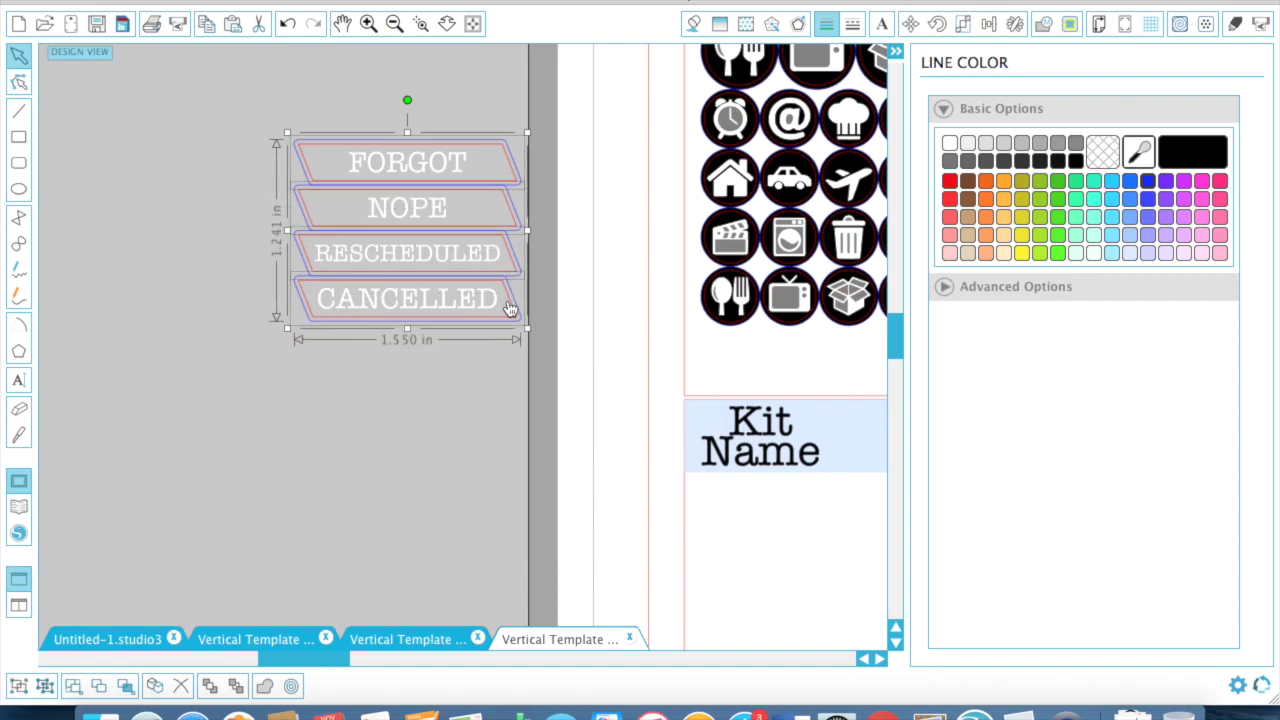
{"action": "right_click", "coordinate": [509, 305]}
{"action": "left_click", "coordinate": [587, 510]}
{"action": "key", "text": "super+z"}
{"action": "right_click", "coordinate": [486, 166]}
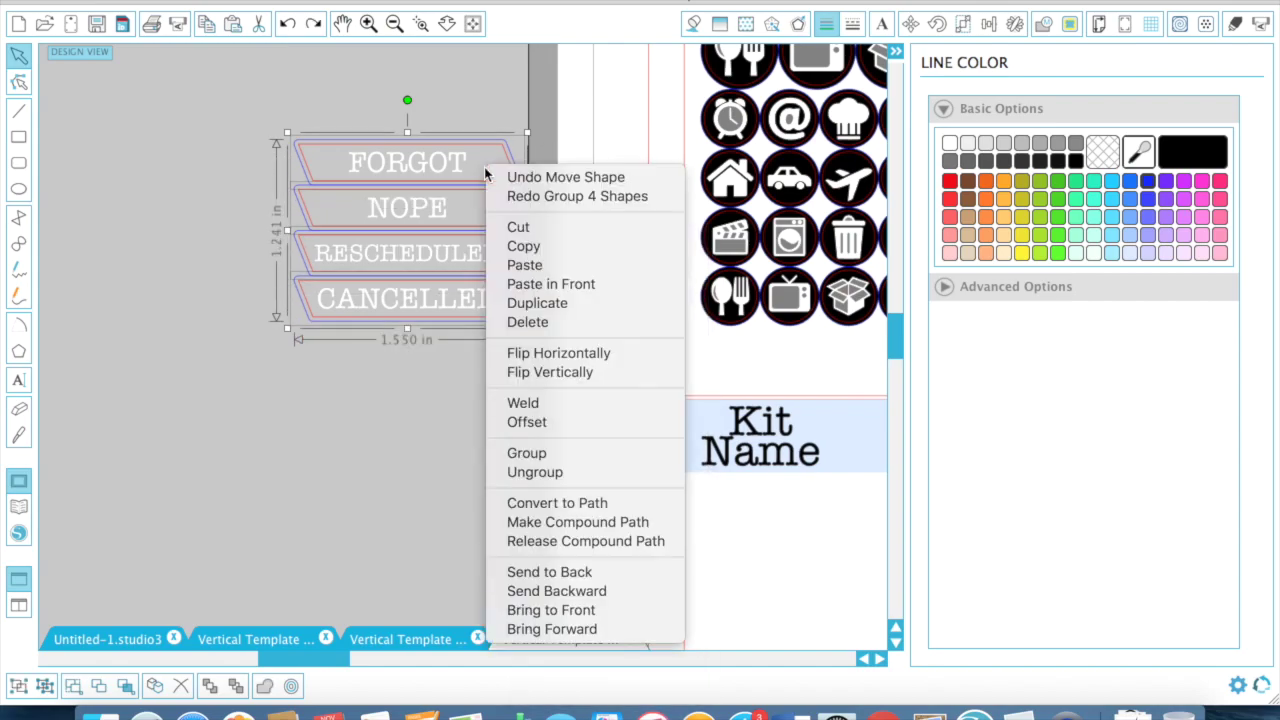
{"action": "left_click", "coordinate": [580, 473]}
{"action": "left_click", "coordinate": [562, 160]}
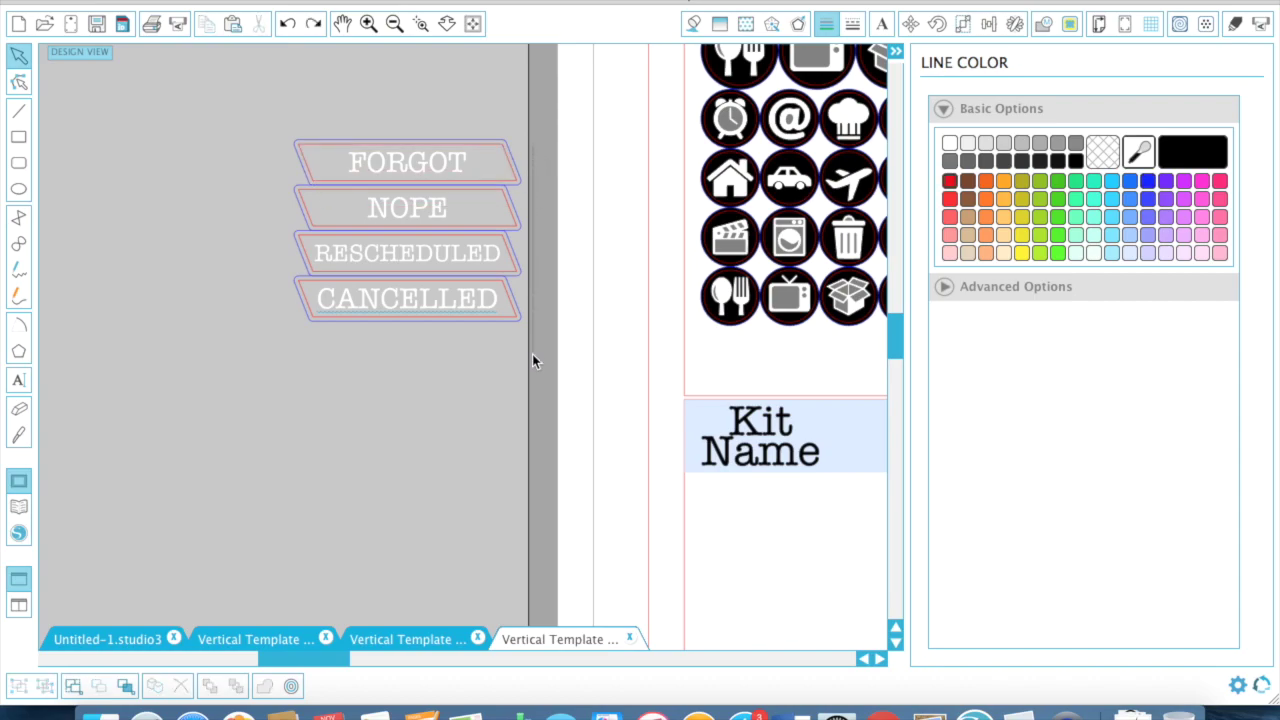
- Fill the slanted shapes of all four word labels with black
{"action": "left_click_drag", "start_coordinate": [521, 354], "coordinate": [520, 353]}
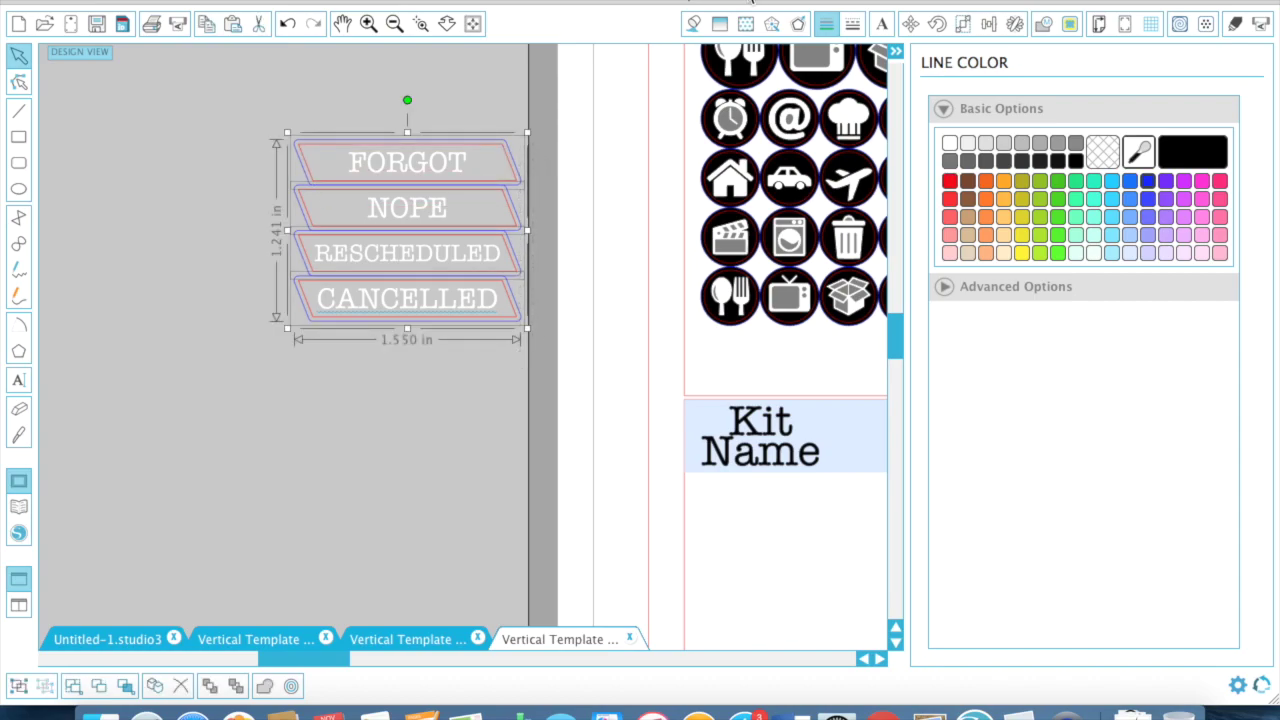
{"action": "left_click", "coordinate": [694, 23]}
{"action": "left_click", "coordinate": [1076, 160]}
- Group the parts of the FORGOT label
{"action": "left_click", "coordinate": [398, 126]}
{"action": "left_click", "coordinate": [400, 150]}
{"action": "right_click", "coordinate": [514, 170]}
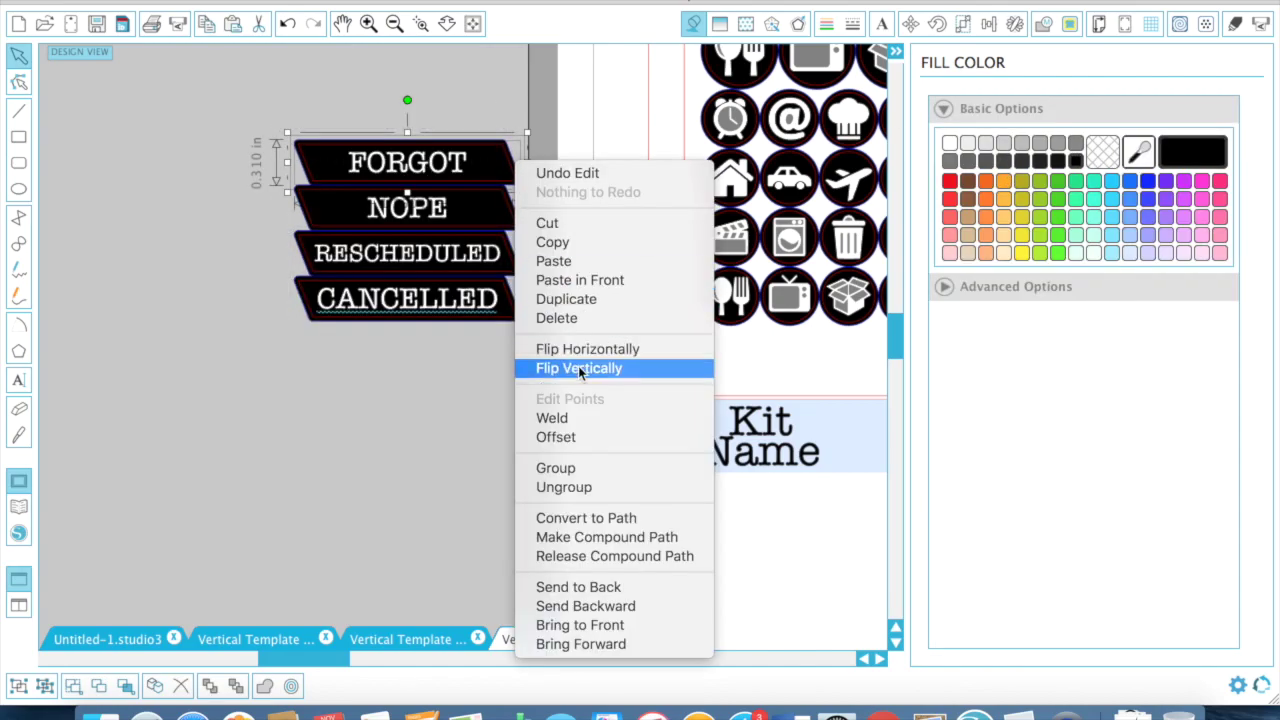
{"action": "left_click", "coordinate": [573, 485]}
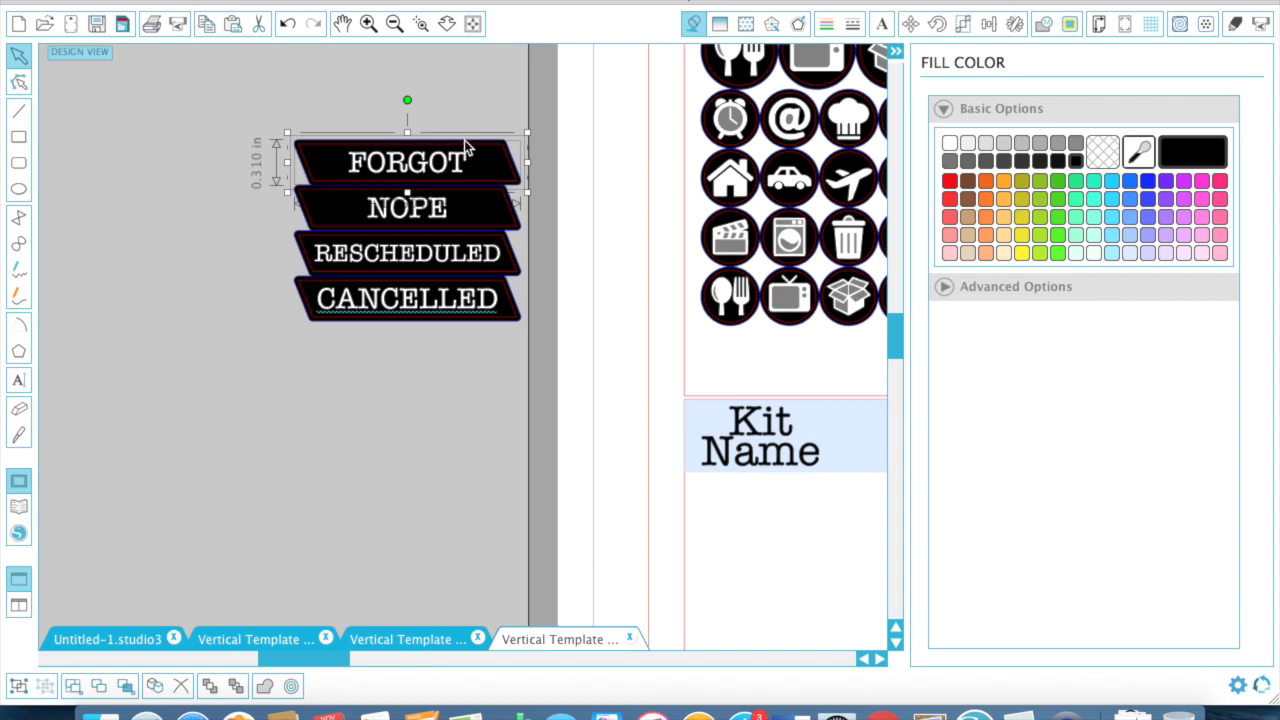
{"action": "right_click", "coordinate": [462, 138]}
{"action": "left_click", "coordinate": [555, 448]}
- Group the NOPE, RESCHEDULED and CANCELLED labels individually, each with its own text
{"action": "left_click", "coordinate": [465, 205]}
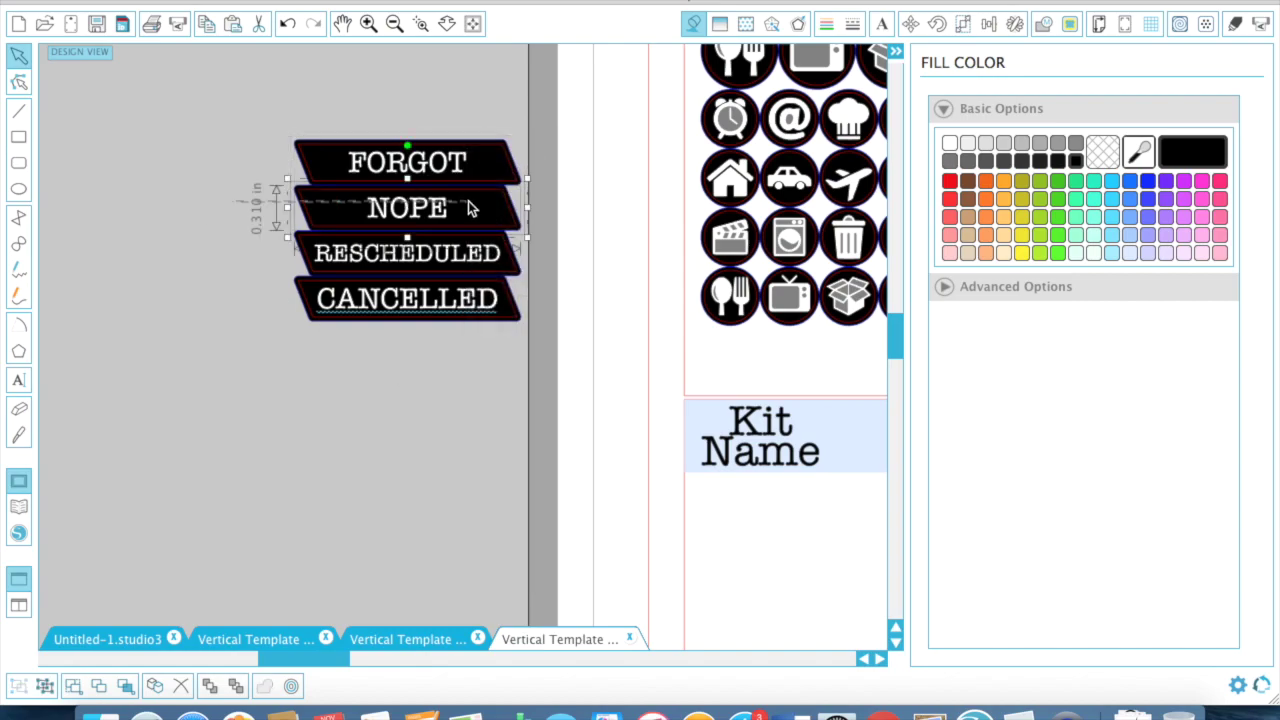
{"action": "right_click", "coordinate": [468, 205]}
{"action": "left_click", "coordinate": [543, 505]}
{"action": "left_click", "coordinate": [473, 257]}
{"action": "right_click", "coordinate": [473, 257]}
{"action": "left_click", "coordinate": [520, 508]}
{"action": "left_click", "coordinate": [470, 300]}
{"action": "right_click", "coordinate": [470, 300]}
{"action": "left_click", "coordinate": [529, 513]}
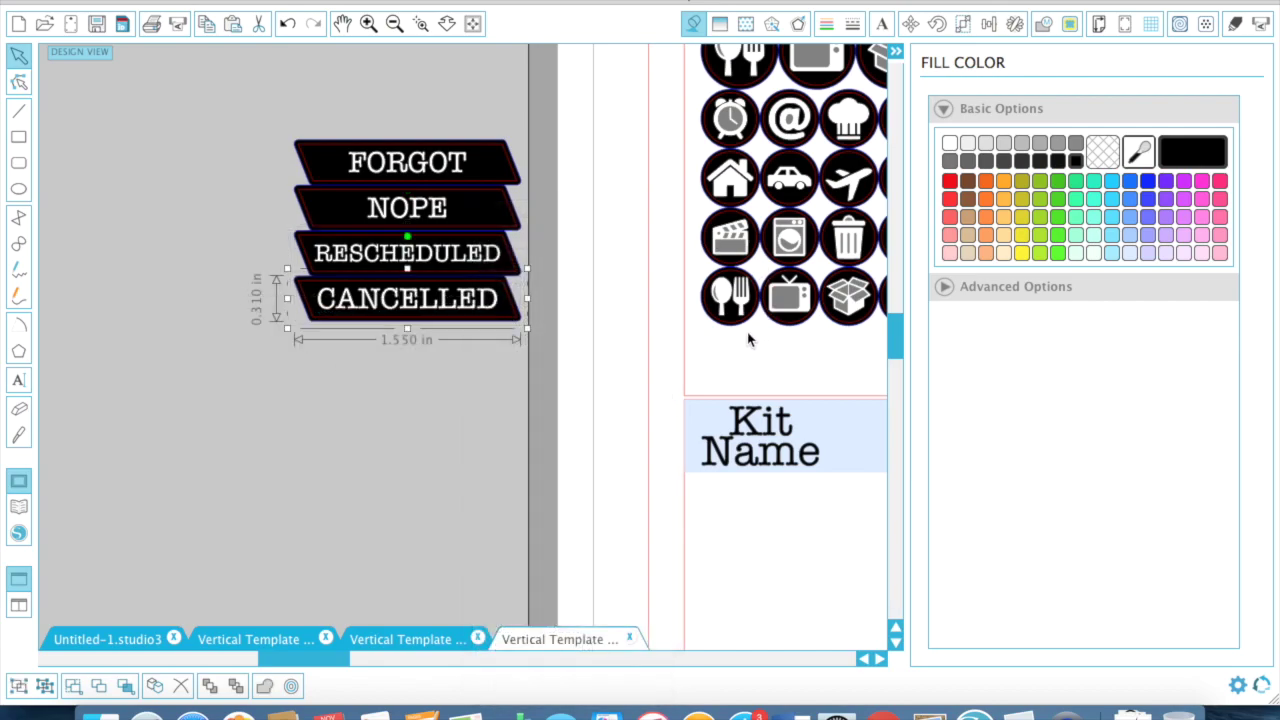
- Place the CANCELLED label on the page below the small icons, flush with their left edge
{"action": "left_click_drag", "start_coordinate": [420, 308], "coordinate": [804, 366]}
{"action": "left_click", "coordinate": [724, 312], "text": "shift"}
{"action": "left_click", "coordinate": [988, 24]}
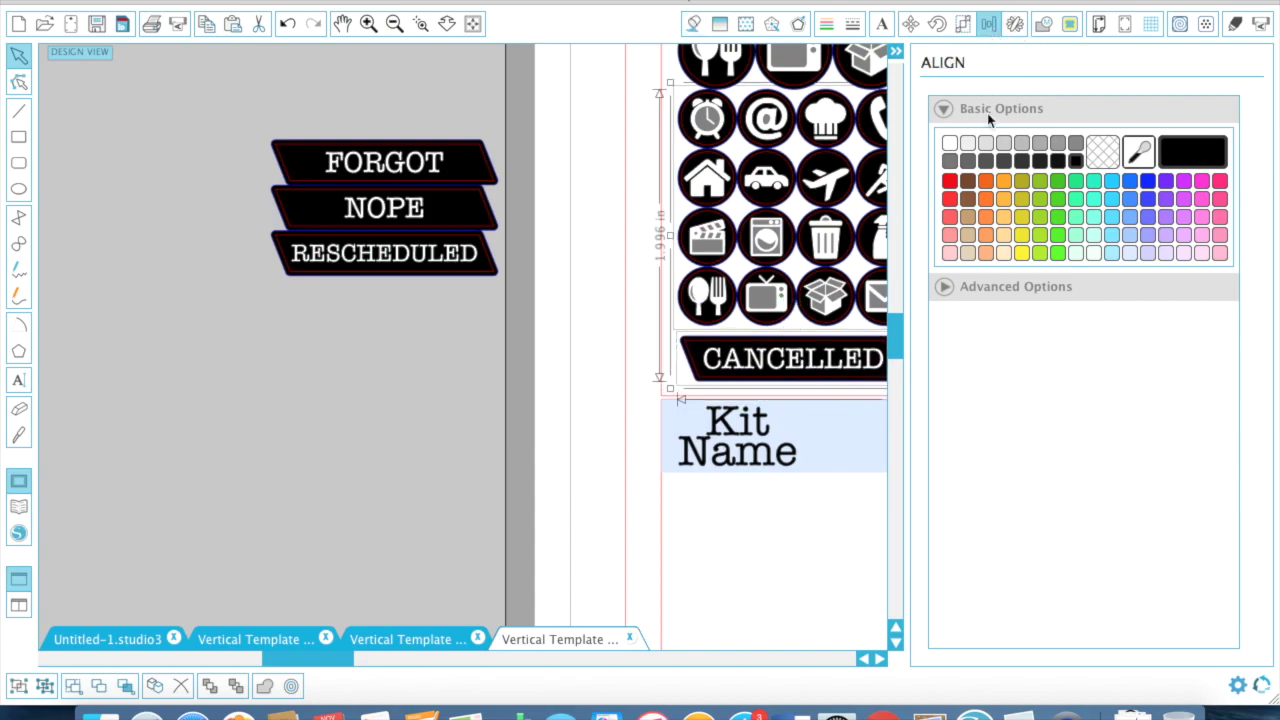
{"action": "left_click", "coordinate": [580, 374]}
- Bring the RESCHEDULED and NOPE labels onto the page in a row to the right of CANCELLED
{"action": "scroll", "coordinate": [417, 272], "scroll_direction": "right", "scroll_amount": 8}
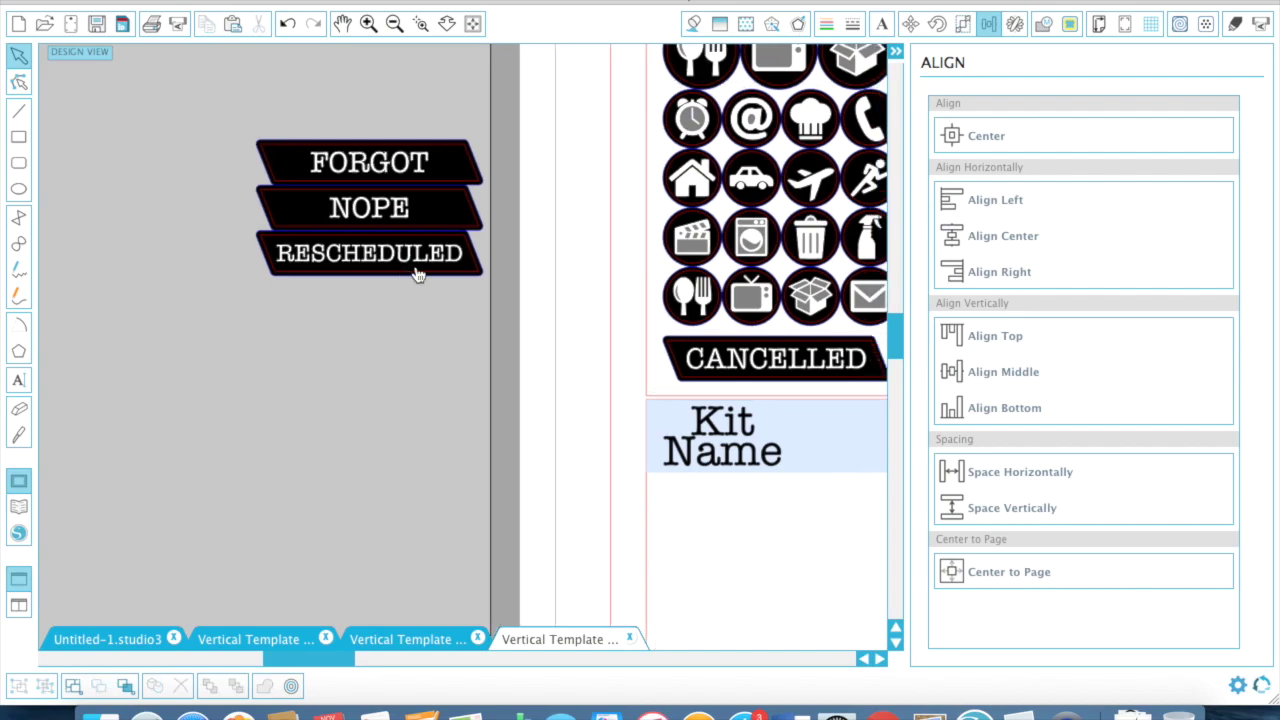
{"action": "left_click_drag", "start_coordinate": [170, 272], "coordinate": [800, 378]}
{"action": "left_click_drag", "start_coordinate": [222, 219], "coordinate": [957, 374]}
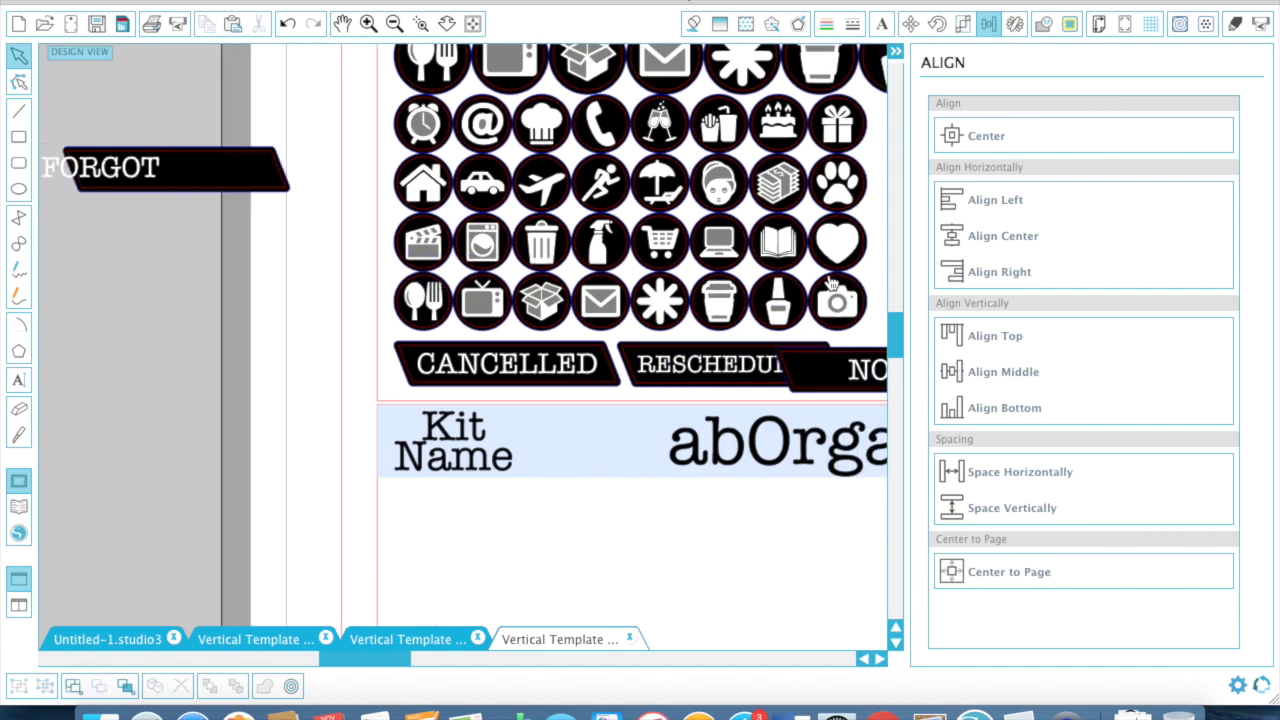
- Try to shift the NOPE label right and add the FORGOT label beside it, and undo these moves
{"action": "left_click_drag", "start_coordinate": [814, 278], "coordinate": [876, 297]}
{"action": "scroll", "coordinate": [876, 298], "scroll_direction": "right", "scroll_amount": 10}
{"action": "left_click_drag", "start_coordinate": [509, 388], "coordinate": [558, 385]}
{"action": "left_click_drag", "start_coordinate": [525, 343], "coordinate": [781, 355]}
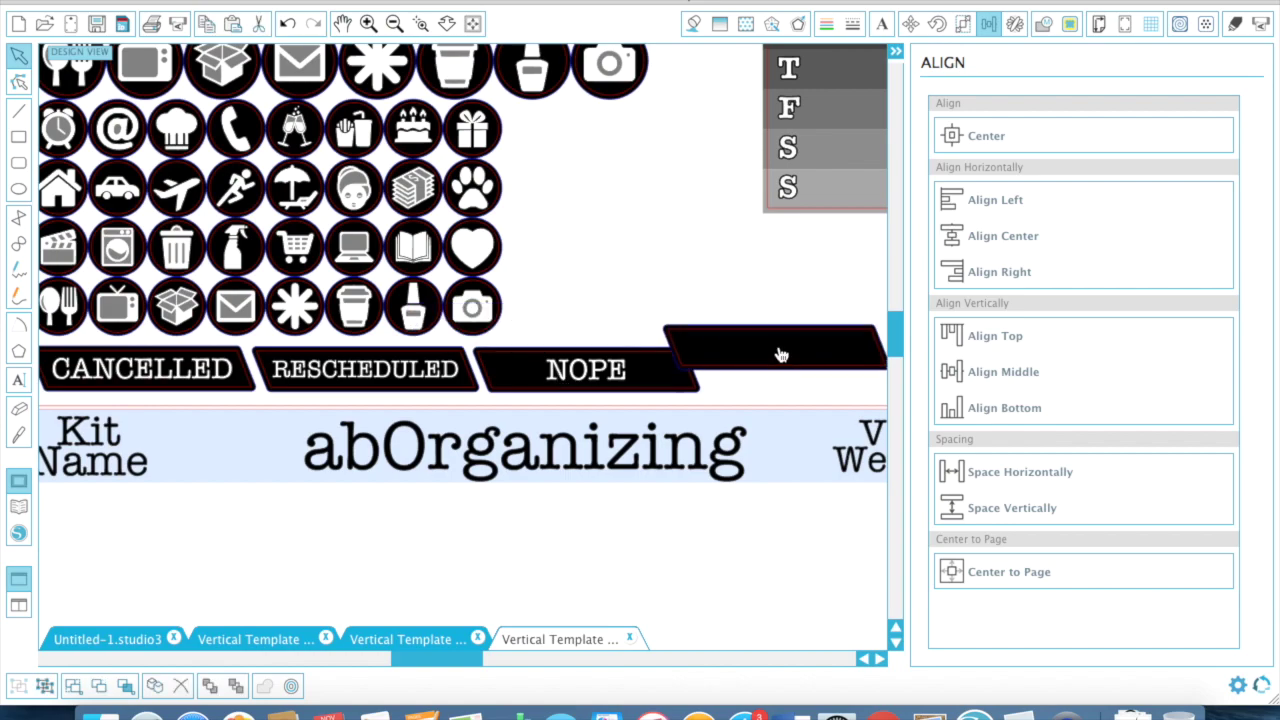
{"action": "key", "text": "super+z"}
{"action": "key", "text": "super+z"}
{"action": "key", "text": "super+z"}
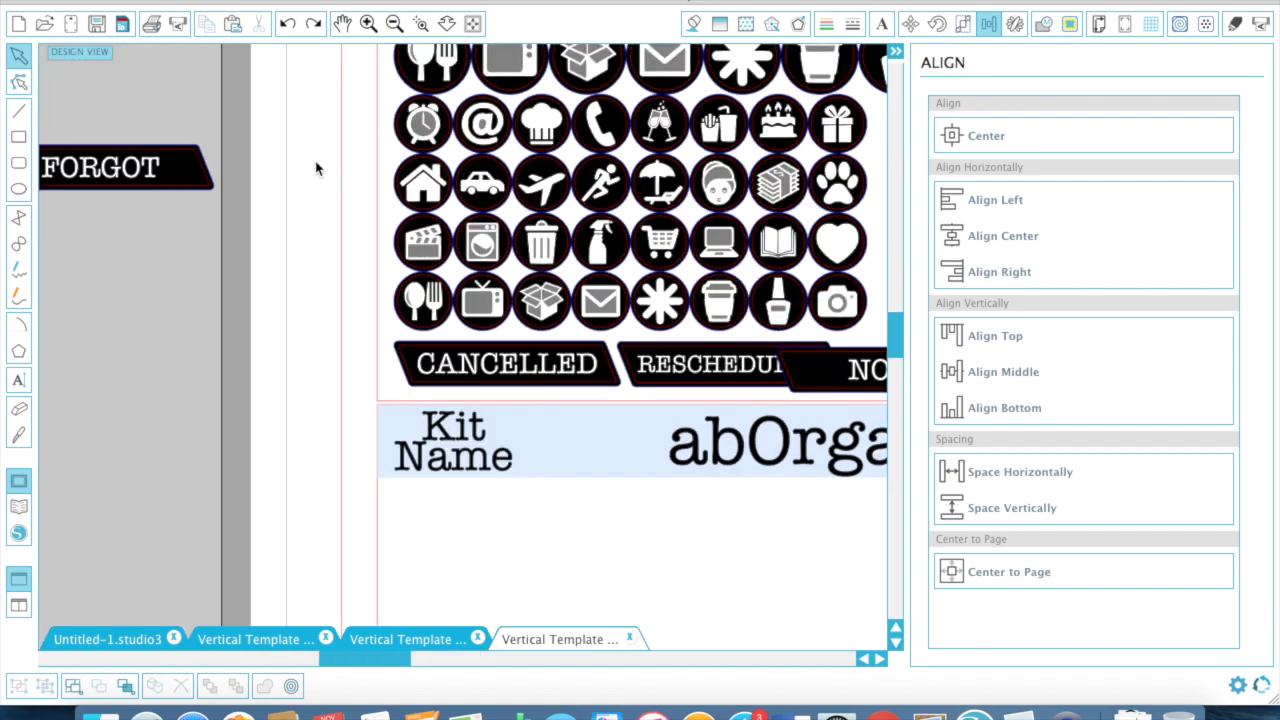
- Group the FORGOT label's shape with its text and move it to the end of the row after NOPE
{"action": "right_click", "coordinate": [106, 199]}
{"action": "left_click", "coordinate": [148, 488]}
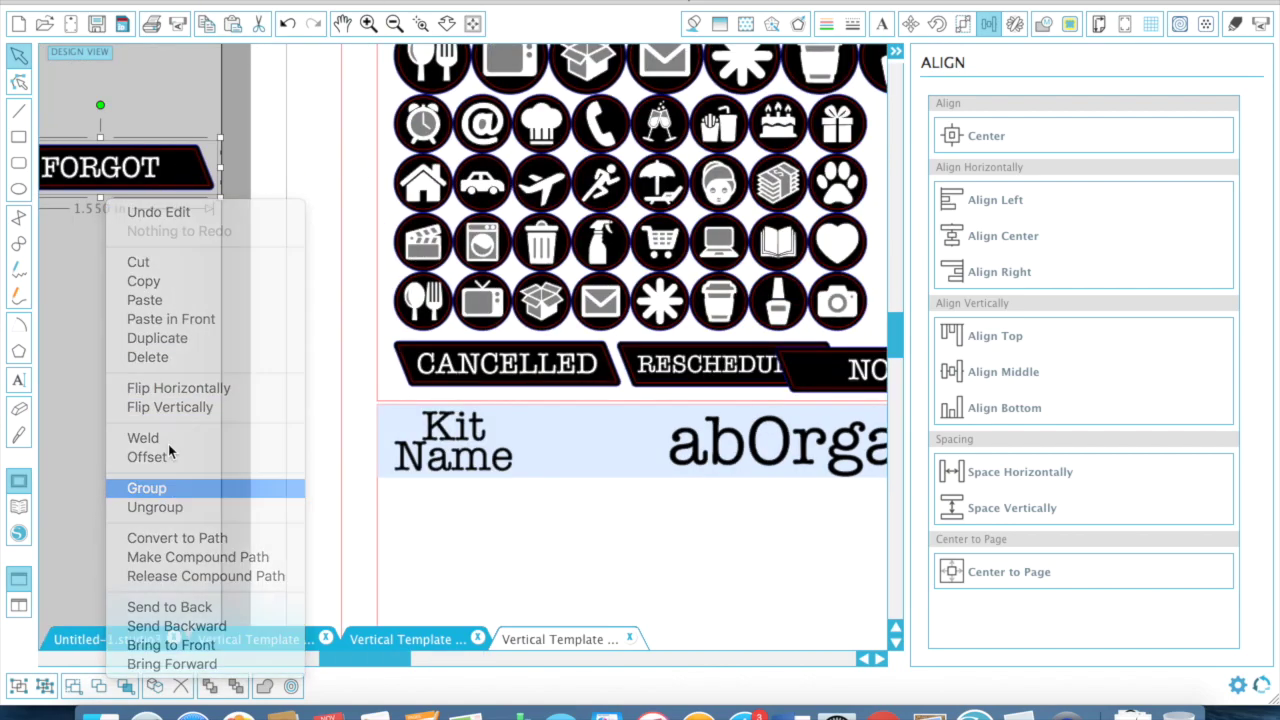
{"action": "left_click_drag", "start_coordinate": [118, 170], "coordinate": [873, 371]}
{"action": "scroll", "coordinate": [874, 371], "scroll_direction": "right", "scroll_amount": 5}
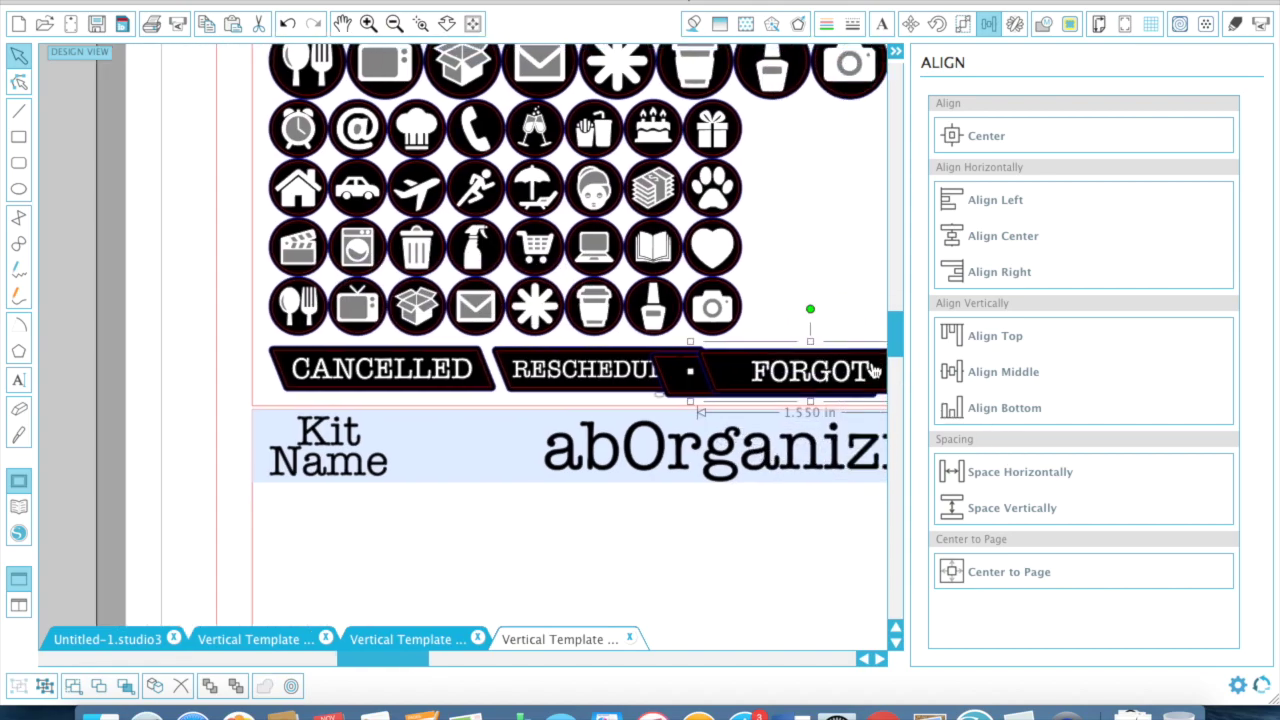
{"action": "left_click", "coordinate": [393, 28]}
{"action": "left_click_drag", "start_coordinate": [388, 382], "coordinate": [531, 383]}
{"action": "left_click_drag", "start_coordinate": [340, 373], "coordinate": [380, 370]}
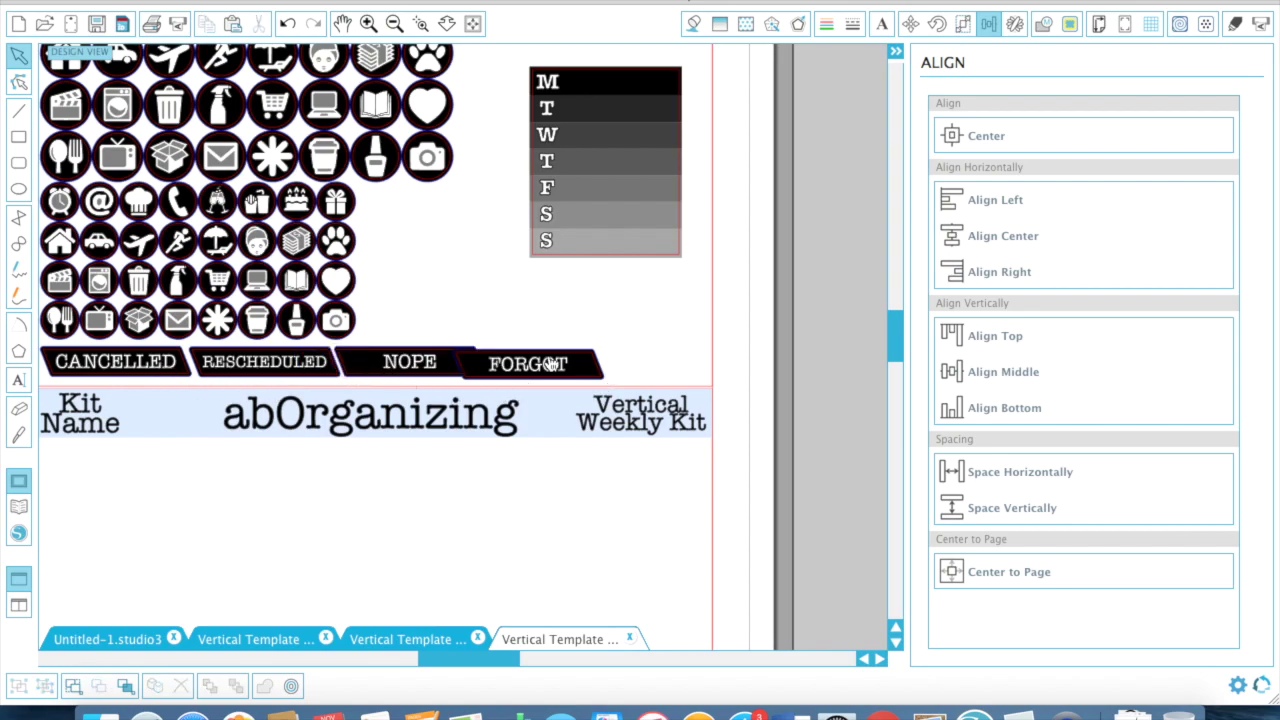
- Align the tops of the four word labels and space them evenly in the horizontal direction
{"action": "left_click_drag", "start_coordinate": [642, 369], "coordinate": [36, 400]}
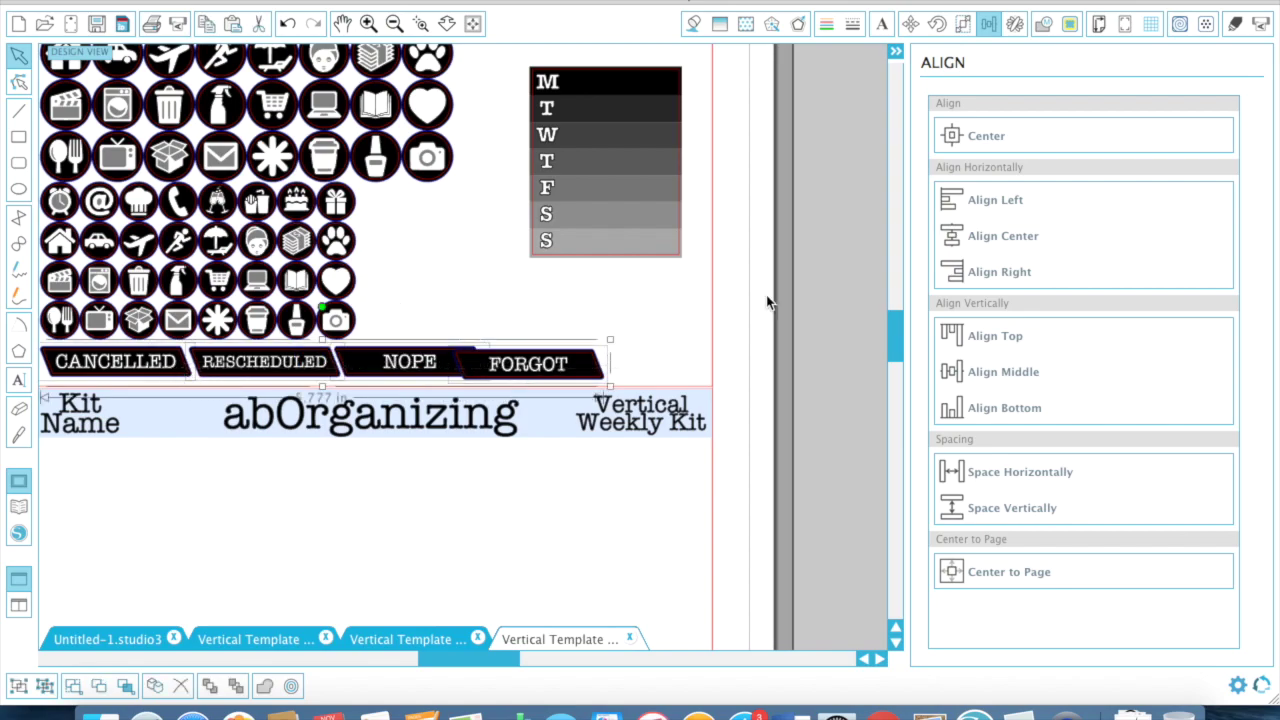
{"action": "left_click", "coordinate": [1023, 331]}
{"action": "left_click", "coordinate": [1018, 481]}
{"action": "left_click", "coordinate": [750, 425]}
{"action": "left_click_drag", "start_coordinate": [575, 364], "coordinate": [158, 366]}
{"action": "left_click", "coordinate": [1063, 465]}
- Nudge the FORGOT label to the right and redistribute the four labels evenly across the wider row
{"action": "left_click", "coordinate": [730, 363]}
{"action": "left_click", "coordinate": [597, 366]}
{"action": "left_click_drag", "start_coordinate": [647, 368], "coordinate": [142, 361]}
{"action": "left_click", "coordinate": [667, 336]}
{"action": "left_click", "coordinate": [585, 370]}
{"action": "key", "text": "Right"}
{"action": "key", "text": "Right"}
{"action": "key", "text": "Right"}
{"action": "left_click_drag", "start_coordinate": [629, 371], "coordinate": [134, 365]}
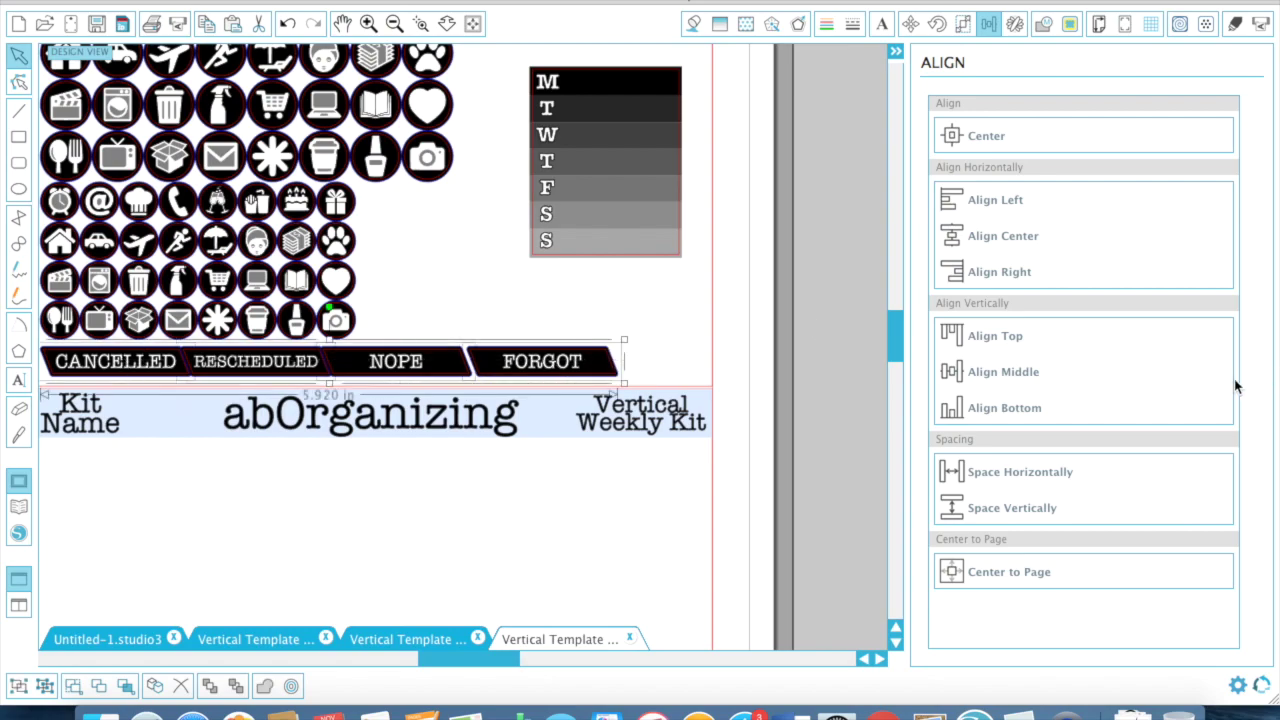
{"action": "left_click", "coordinate": [1063, 470]}
{"action": "left_click", "coordinate": [778, 397]}
- Duplicate the FORGOT label to the right and nudge the copy left until it sits close to the original
{"action": "scroll", "coordinate": [778, 396], "scroll_direction": "left", "scroll_amount": 3}
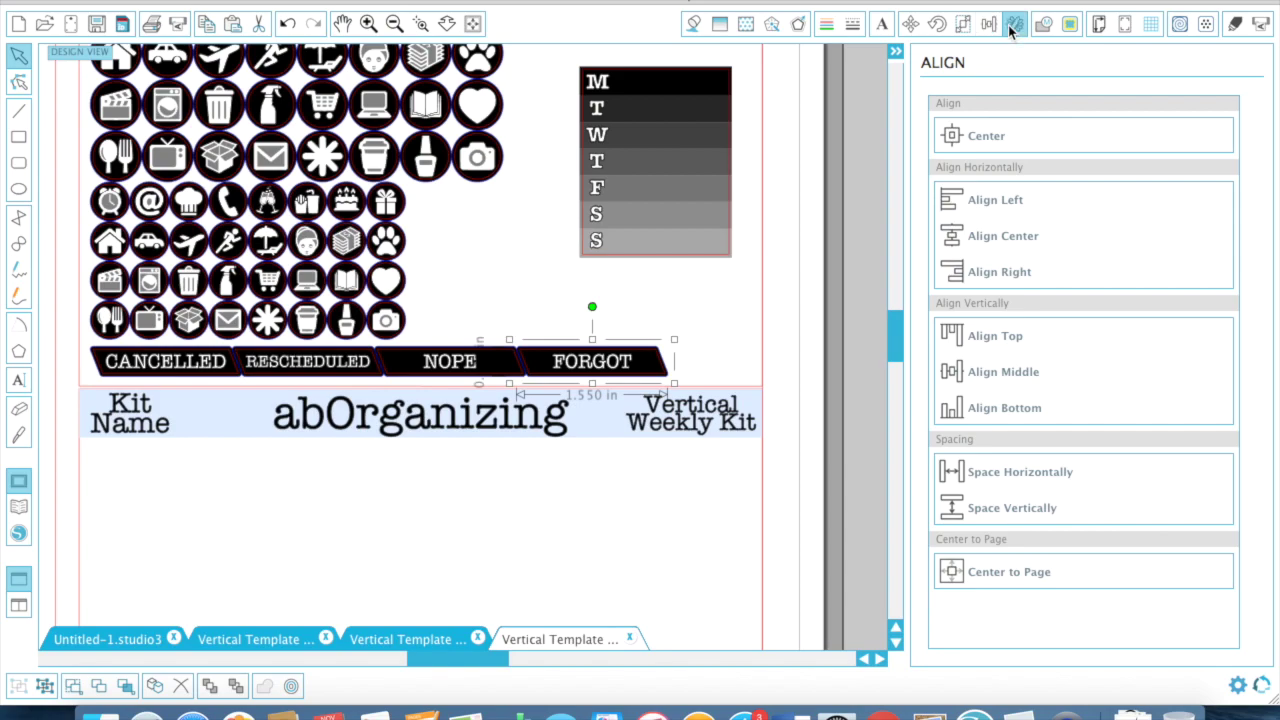
{"action": "left_click", "coordinate": [1010, 28]}
{"action": "left_click", "coordinate": [997, 205]}
{"action": "left_click", "coordinate": [812, 298]}
{"action": "left_click", "coordinate": [805, 357]}
{"action": "left_click", "coordinate": [726, 331]}
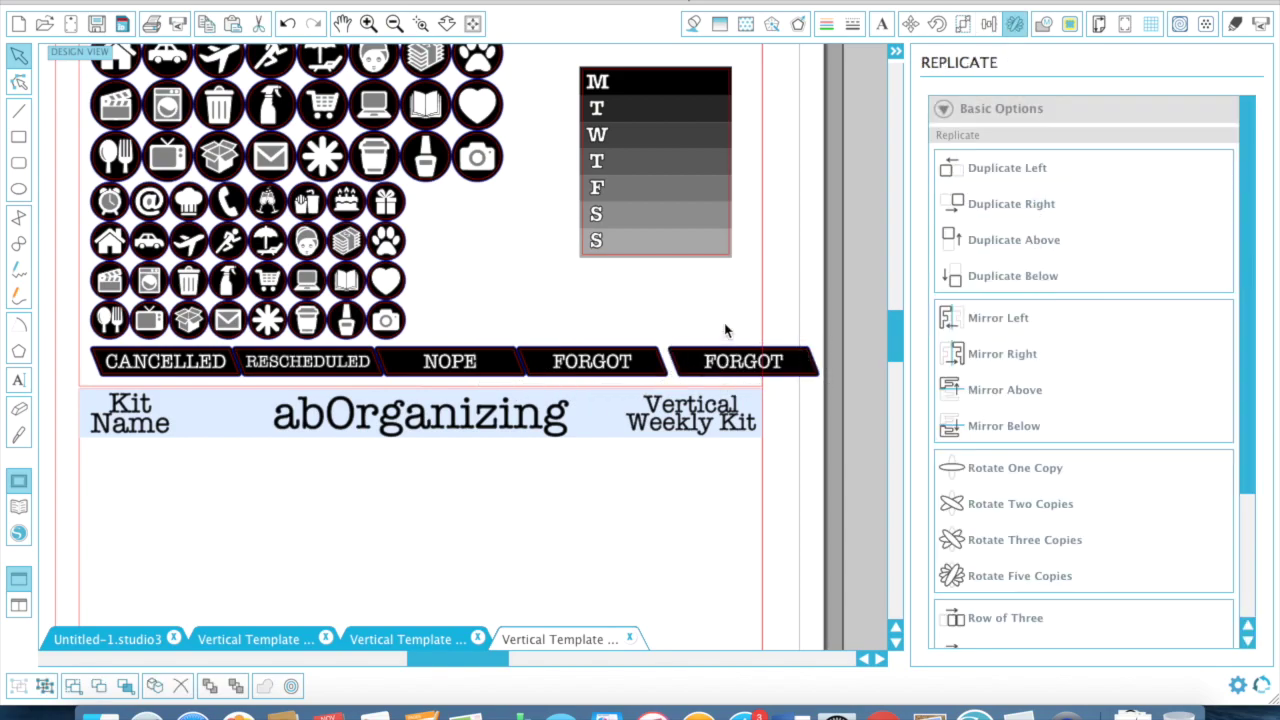
{"action": "key", "text": "Left"}
{"action": "key", "text": "Left"}
{"action": "key", "text": "Left"}
{"action": "key", "text": "Left"}
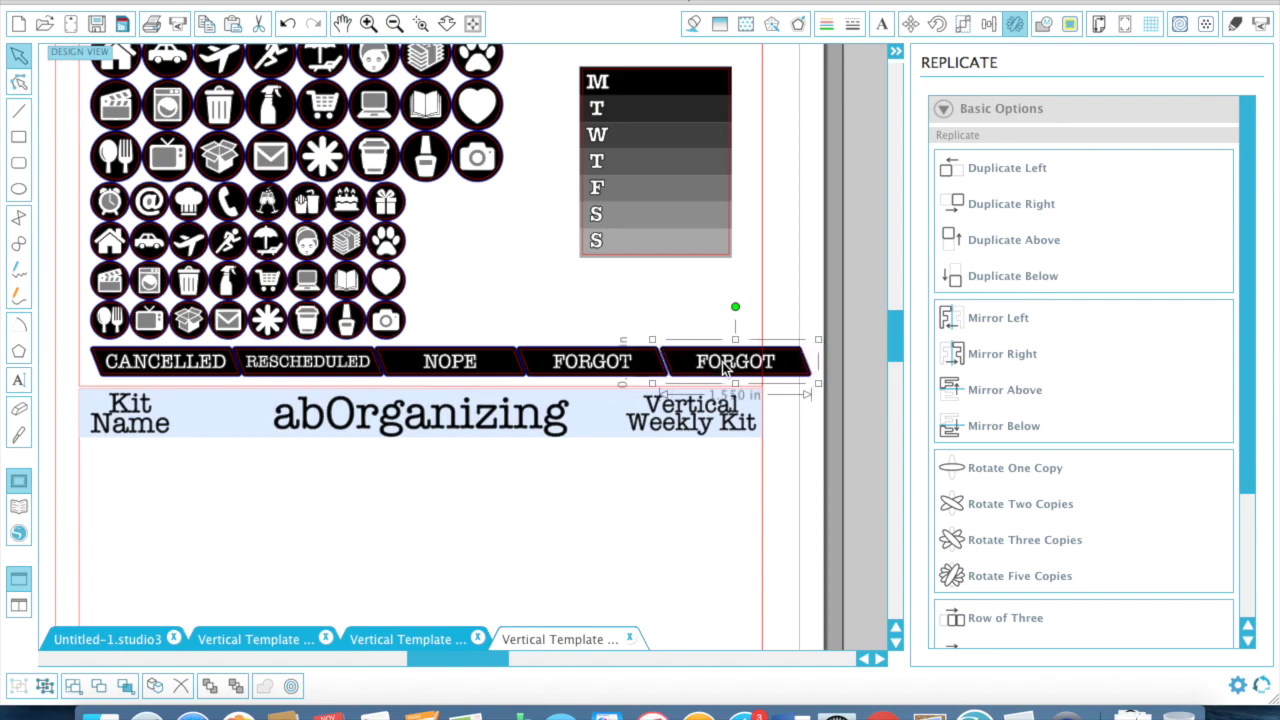
- Nudge the row of five labels left and delete the duplicate FORGOT label
{"action": "left_click_drag", "start_coordinate": [697, 331], "coordinate": [210, 389]}
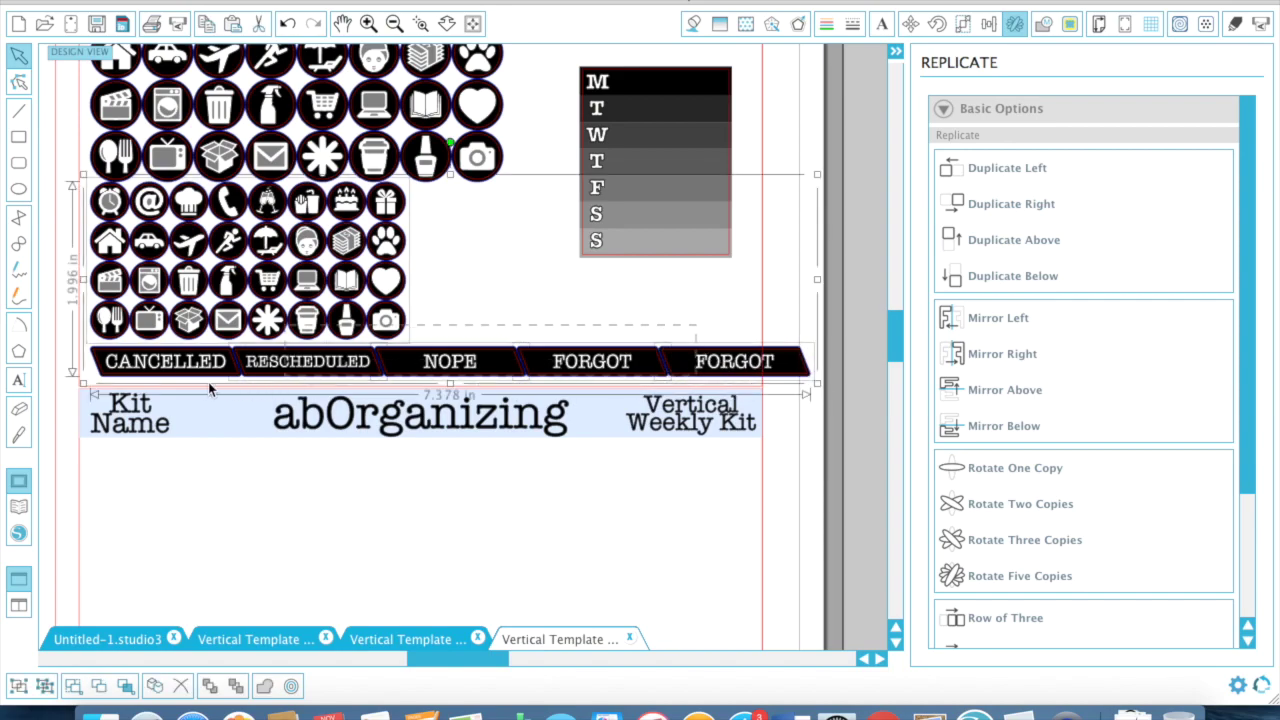
{"action": "left_click", "coordinate": [179, 377]}
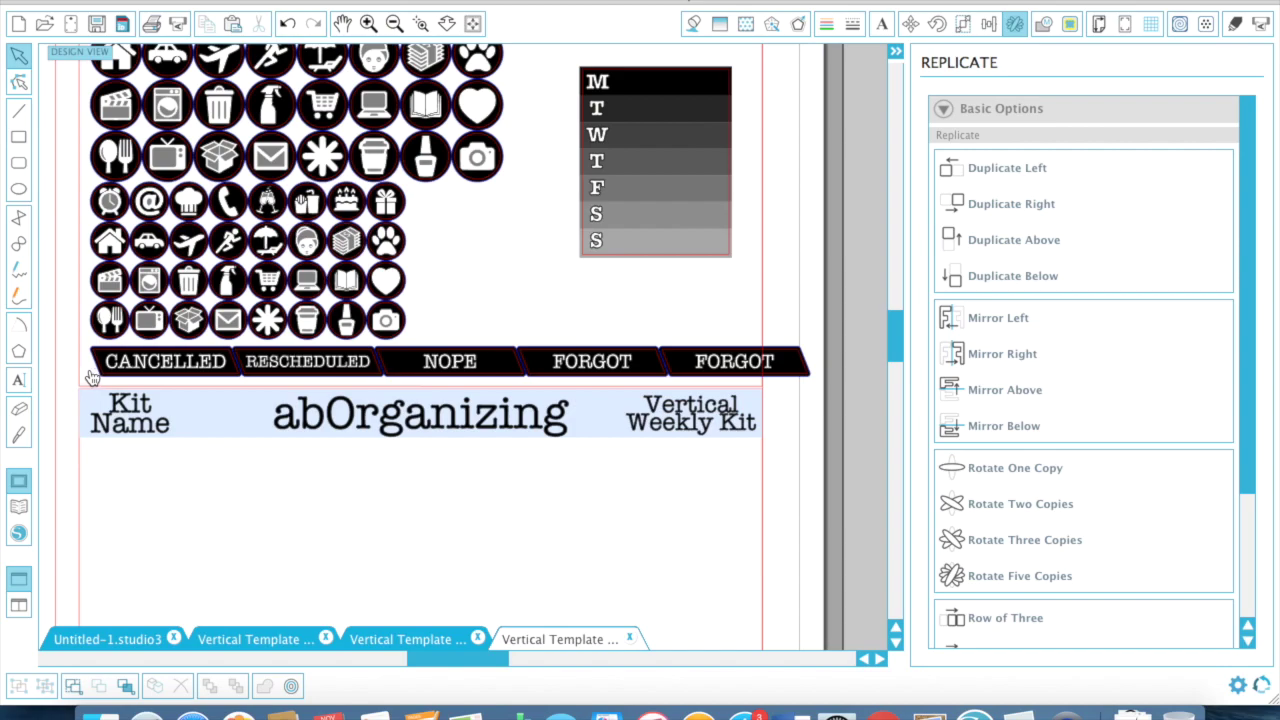
{"action": "left_click_drag", "start_coordinate": [84, 398], "coordinate": [820, 338]}
{"action": "key", "text": "Left"}
{"action": "key", "text": "Left"}
{"action": "key", "text": "Left"}
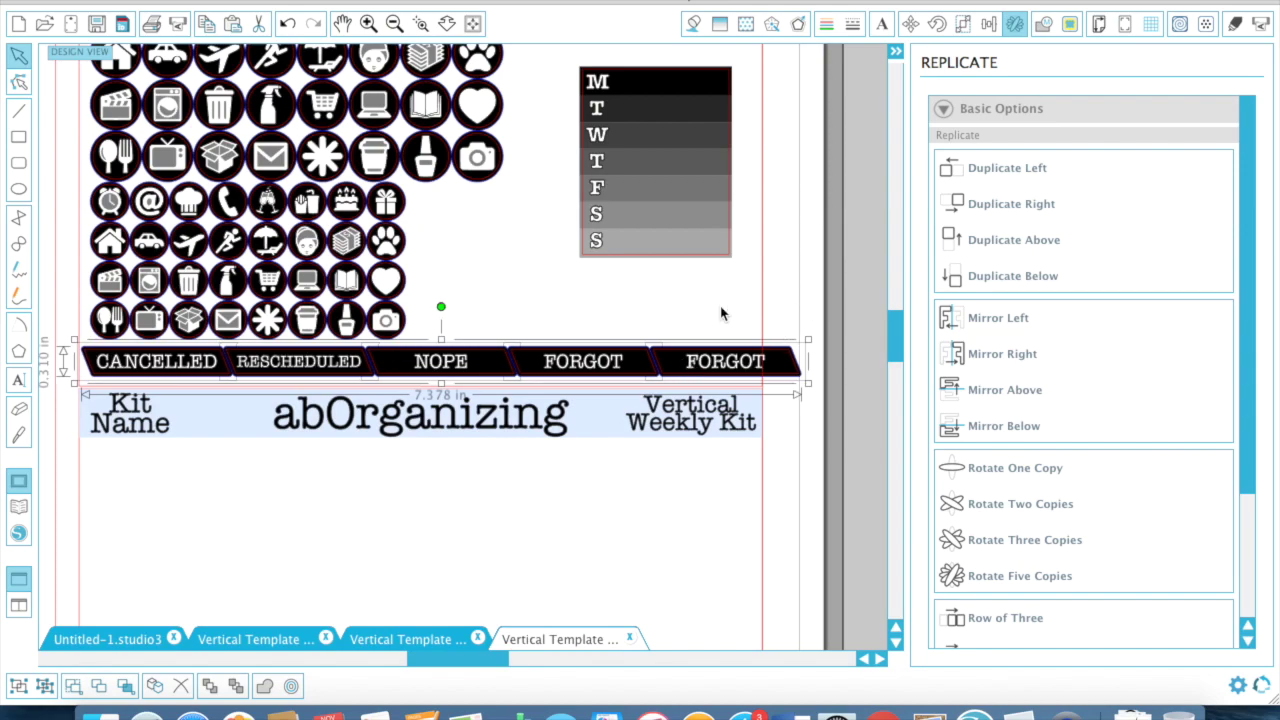
{"action": "left_click", "coordinate": [720, 374]}
{"action": "key", "text": "Delete"}
- Check the gaps between the four remaining word labels up close and group them into one row
{"action": "left_click_drag", "start_coordinate": [700, 378], "coordinate": [153, 366]}
{"action": "scroll", "coordinate": [153, 366], "scroll_direction": "left", "scroll_amount": 2}
{"action": "left_click", "coordinate": [368, 24]}
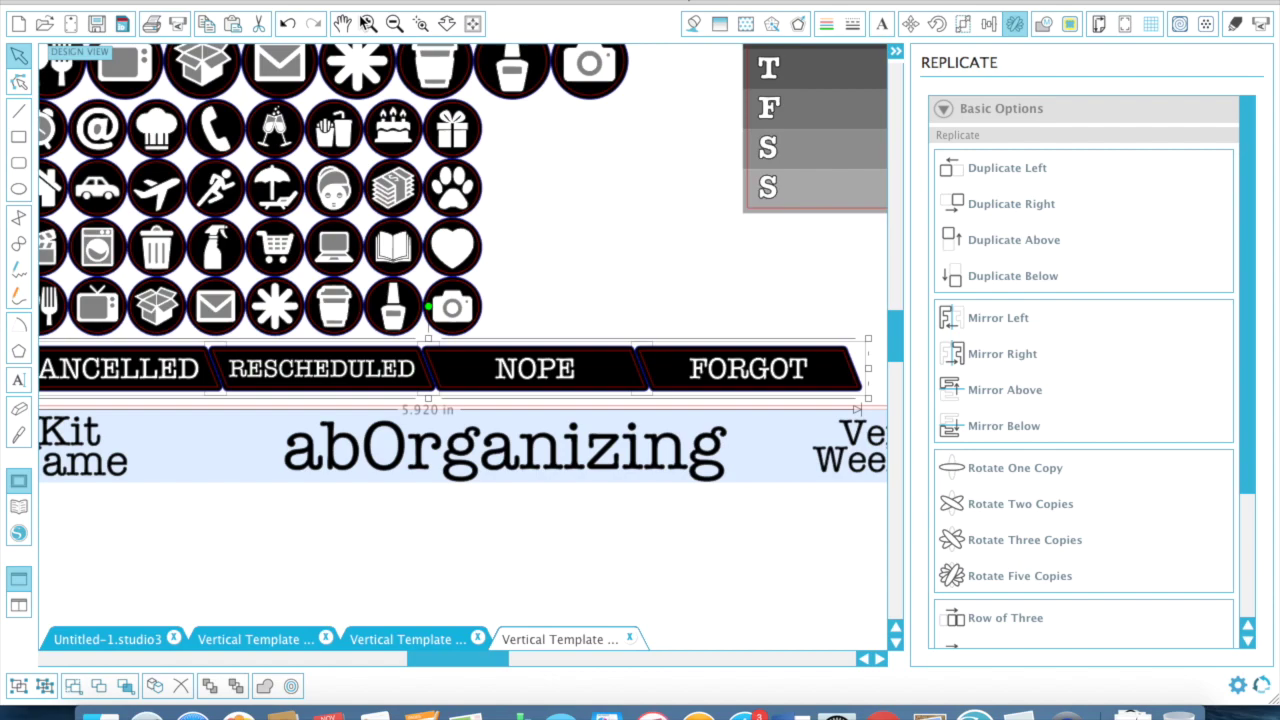
{"action": "left_click", "coordinate": [368, 24]}
{"action": "left_click", "coordinate": [636, 202]}
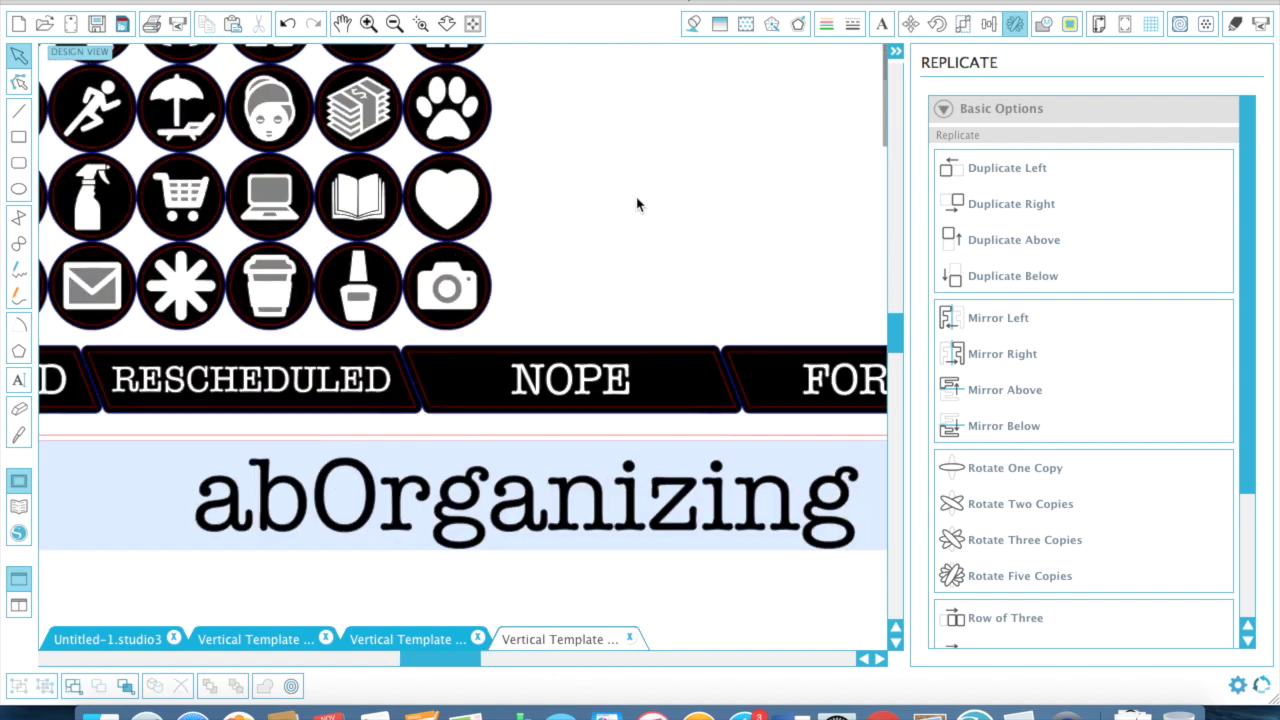
{"action": "left_click", "coordinate": [395, 24]}
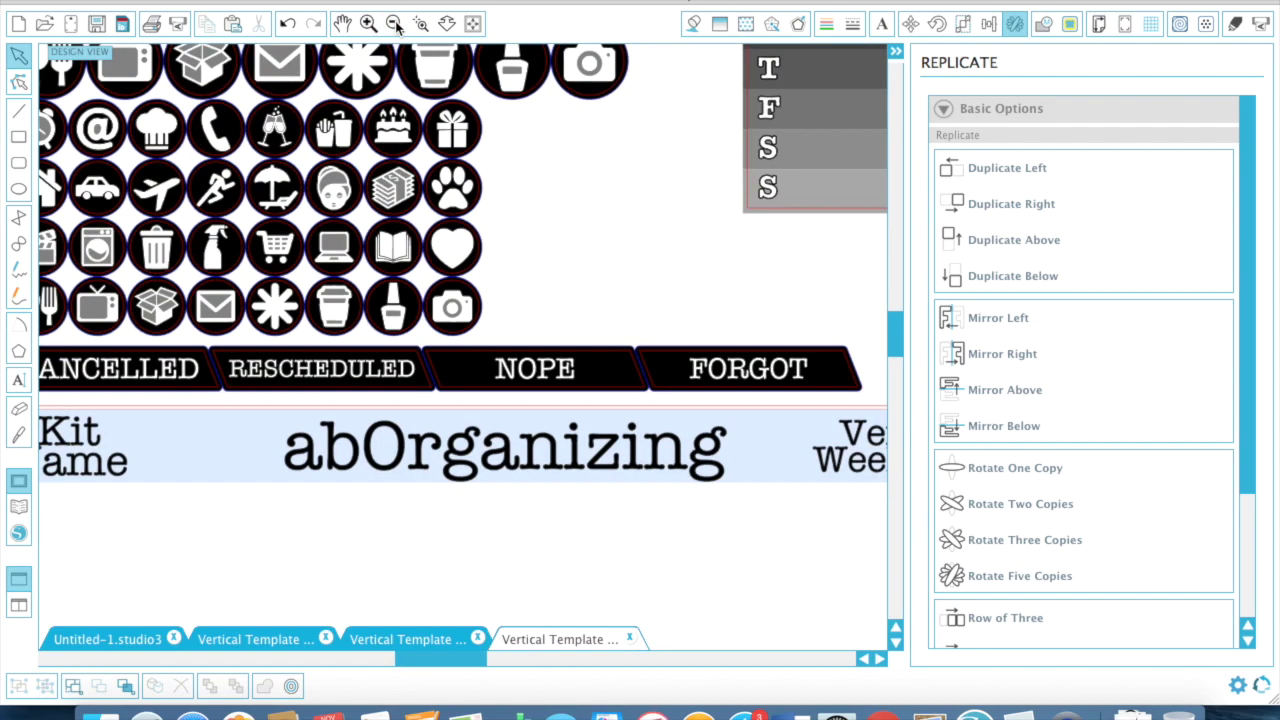
{"action": "left_click", "coordinate": [395, 24]}
{"action": "left_click", "coordinate": [712, 362]}
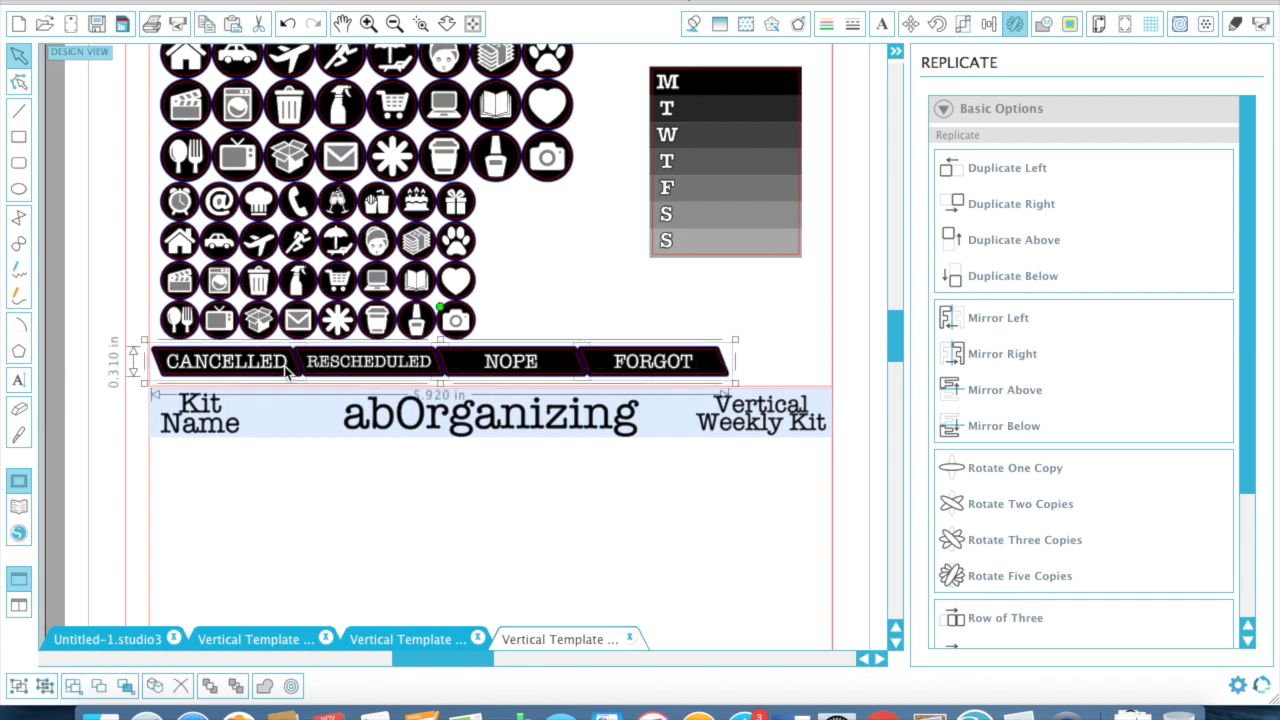
{"action": "right_click", "coordinate": [287, 362]}
{"action": "left_click", "coordinate": [400, 509]}
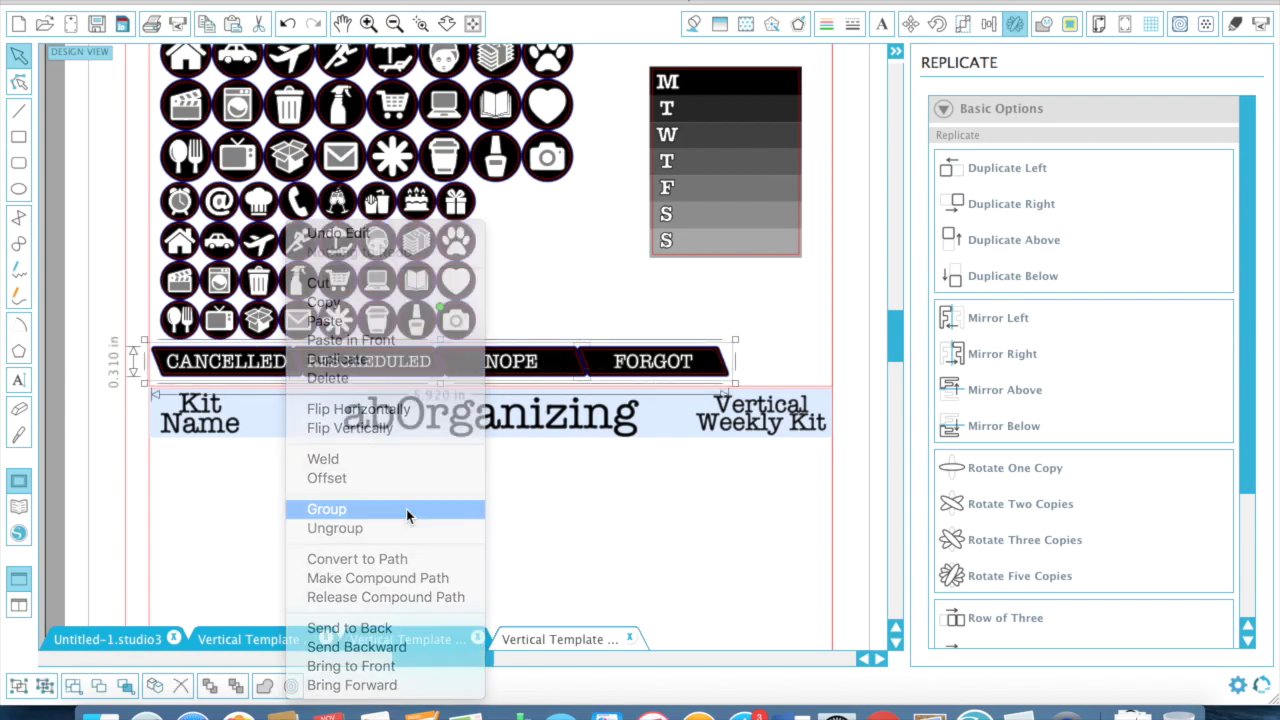
- Center the grouped label row horizontally on the page
{"action": "left_click", "coordinate": [988, 22]}
{"action": "left_click", "coordinate": [1034, 243]}
{"action": "left_click", "coordinate": [860, 318]}
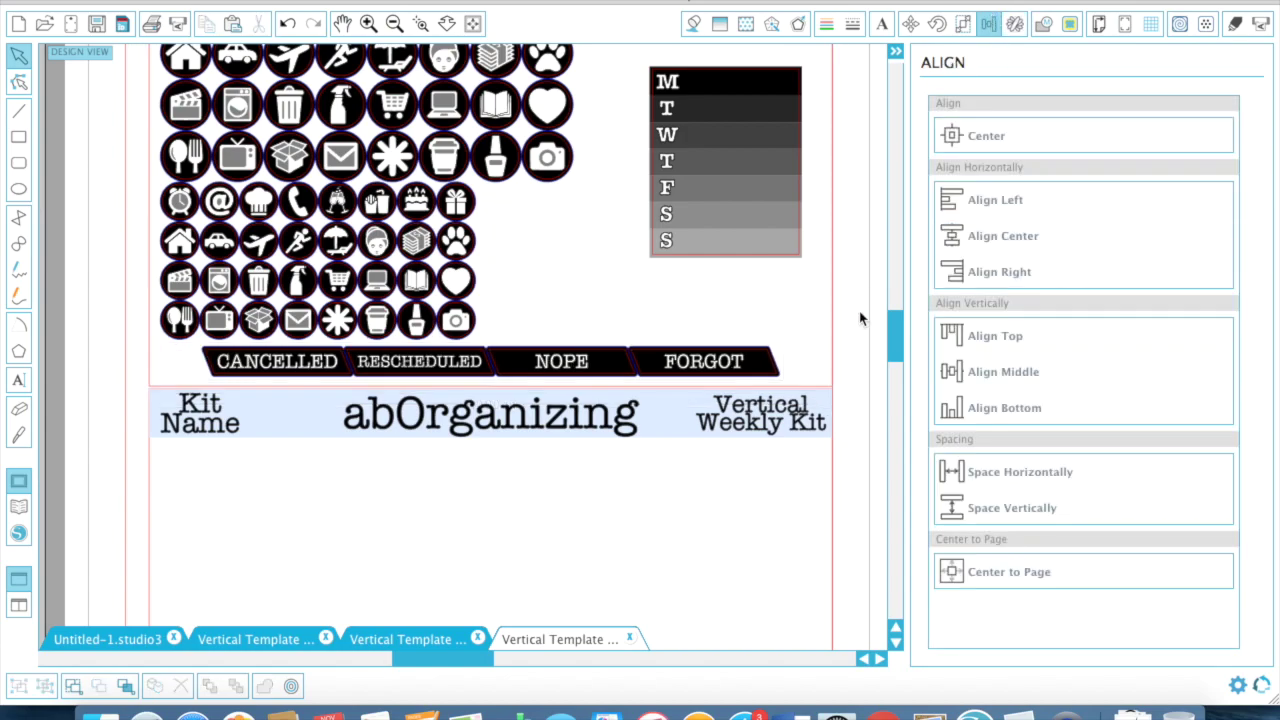
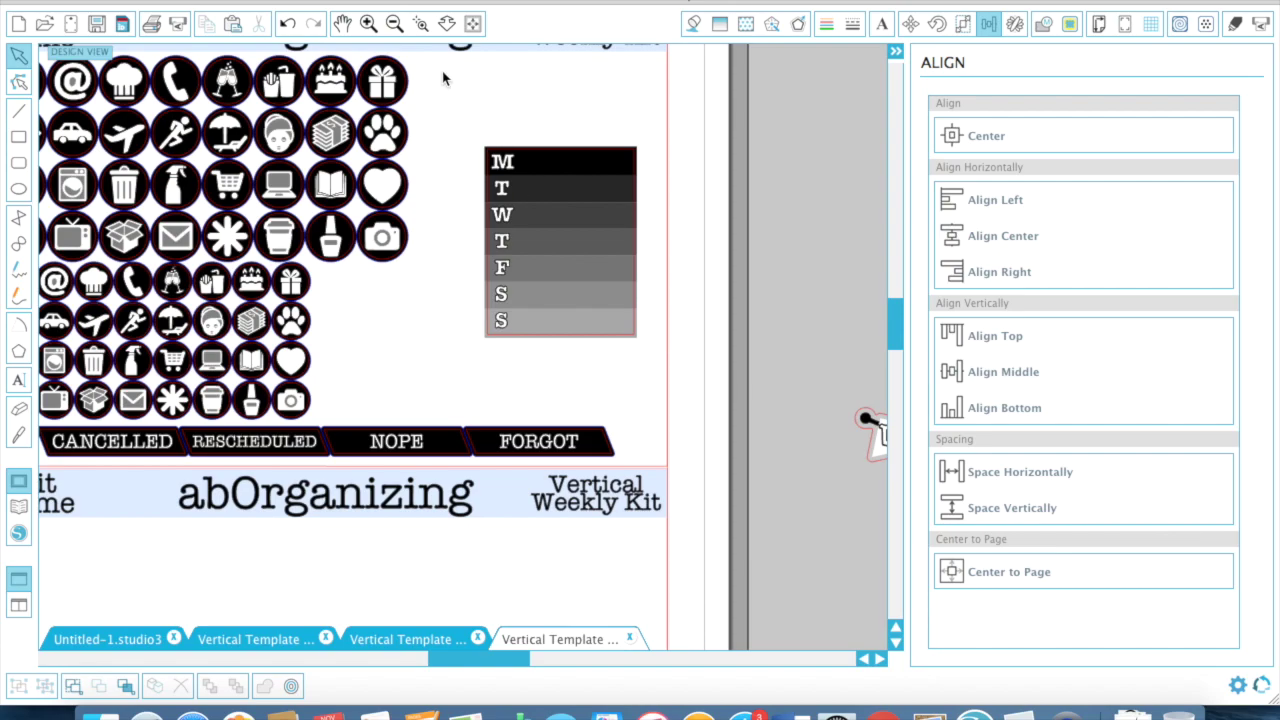
- Move the weekday strip up and left to sit directly beside the large icons, just below the header
{"action": "left_click", "coordinate": [394, 24]}
{"action": "left_click_drag", "start_coordinate": [543, 256], "coordinate": [496, 198]}
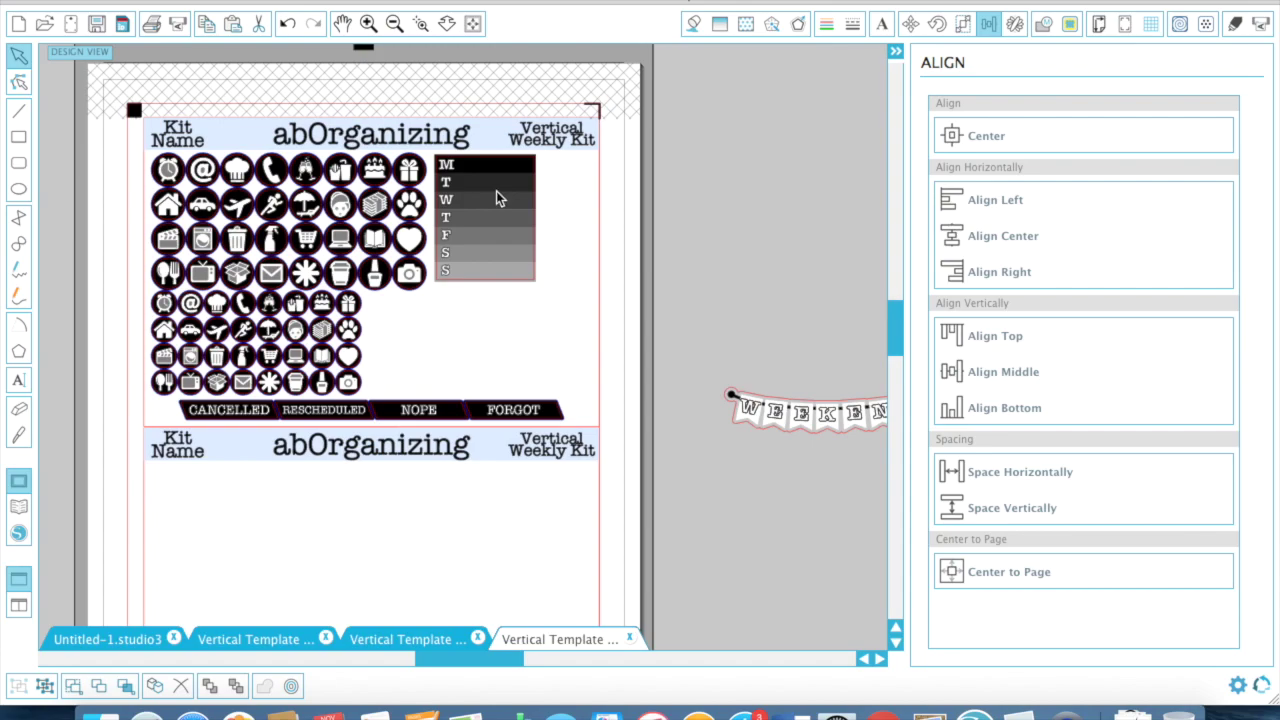
- Try a duplicate of the weekday strip beside the small icons and remove the copy
{"action": "left_click", "coordinate": [1014, 24]}
{"action": "left_click", "coordinate": [997, 275]}
{"action": "left_click_drag", "start_coordinate": [508, 333], "coordinate": [554, 332]}
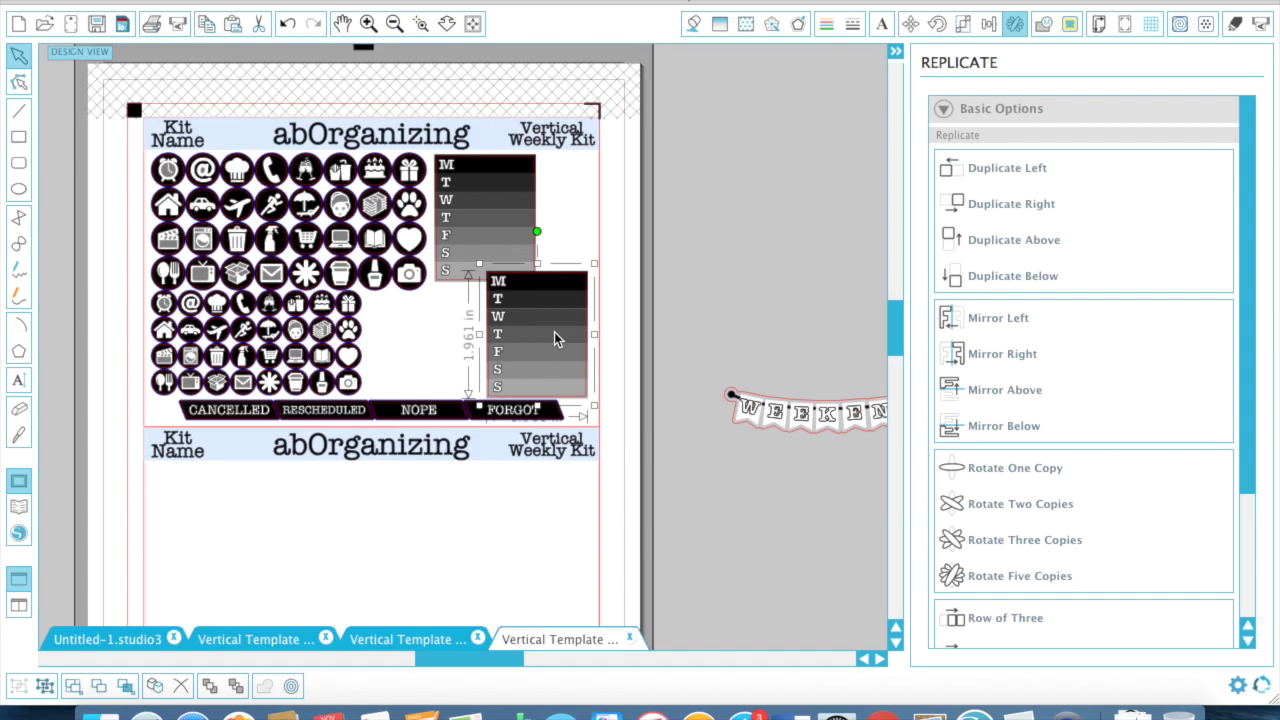
{"action": "key", "text": "Delete"}
- Align the row of black word labels to the left edge of the small icon group
{"action": "left_click", "coordinate": [474, 414]}
{"action": "left_click", "coordinate": [297, 384], "text": "shift"}
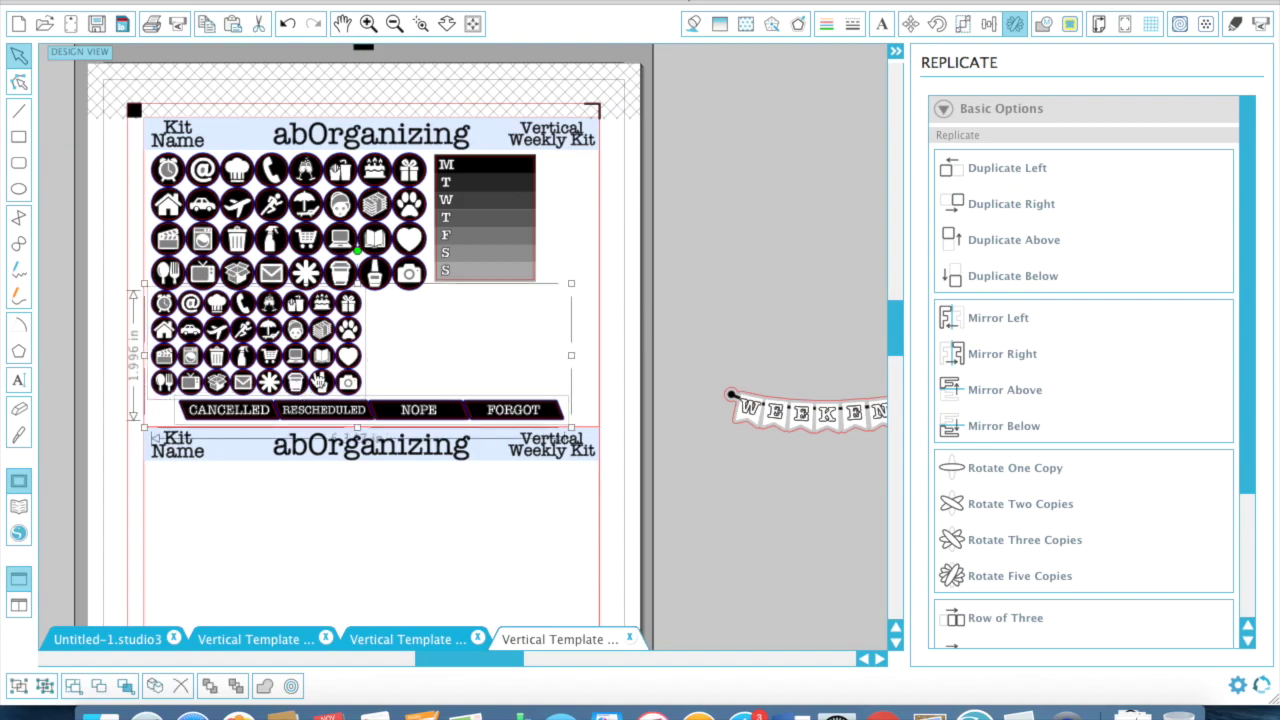
{"action": "left_click", "coordinate": [989, 27]}
{"action": "left_click", "coordinate": [995, 199]}
{"action": "left_click", "coordinate": [623, 322]}
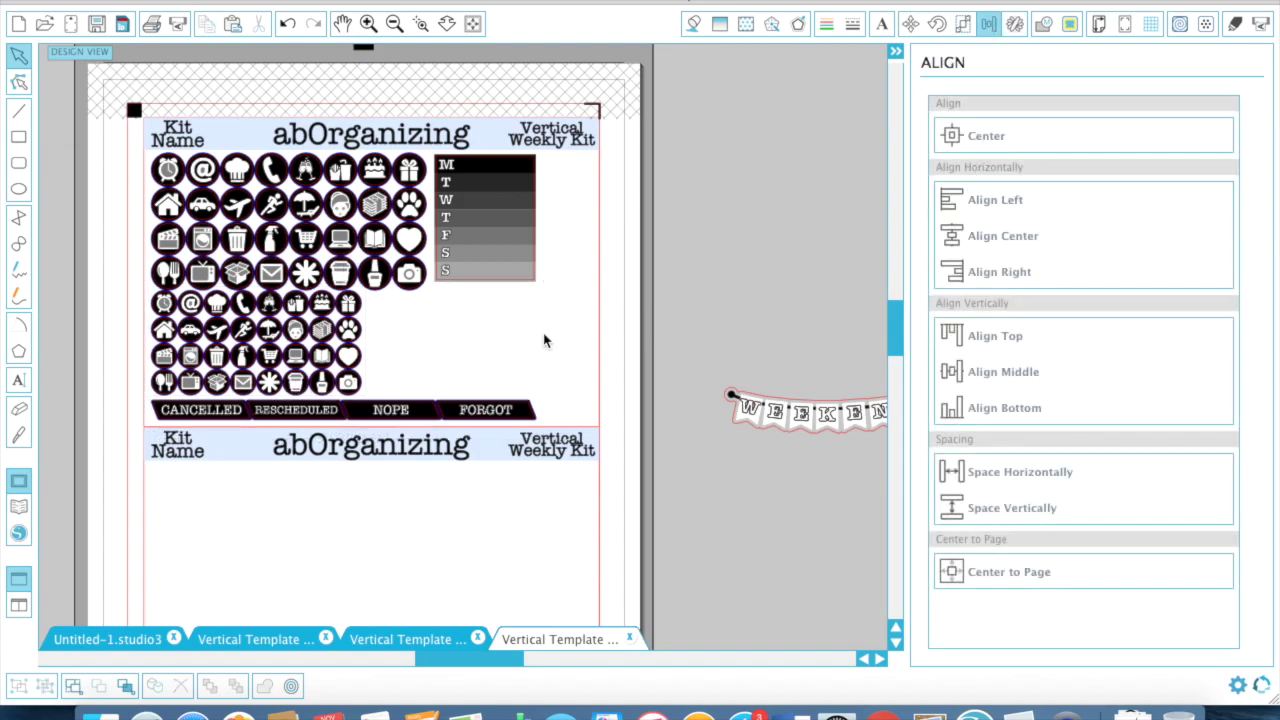
- Set the weekday strip aside near the FORGOT label and nudge both icon groups and the label row slightly left
{"action": "left_click_drag", "start_coordinate": [511, 245], "coordinate": [564, 359]}
{"action": "scroll", "coordinate": [564, 359], "scroll_direction": "up", "scroll_amount": 1}
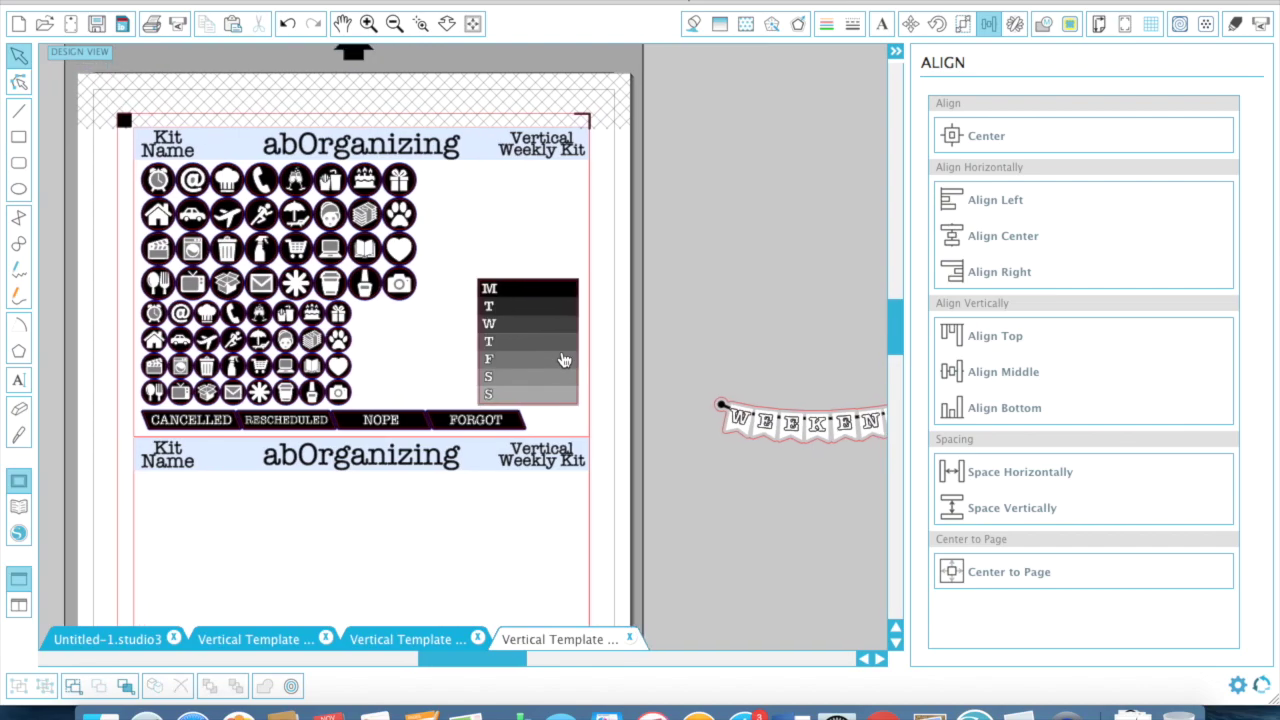
{"action": "left_click", "coordinate": [403, 358]}
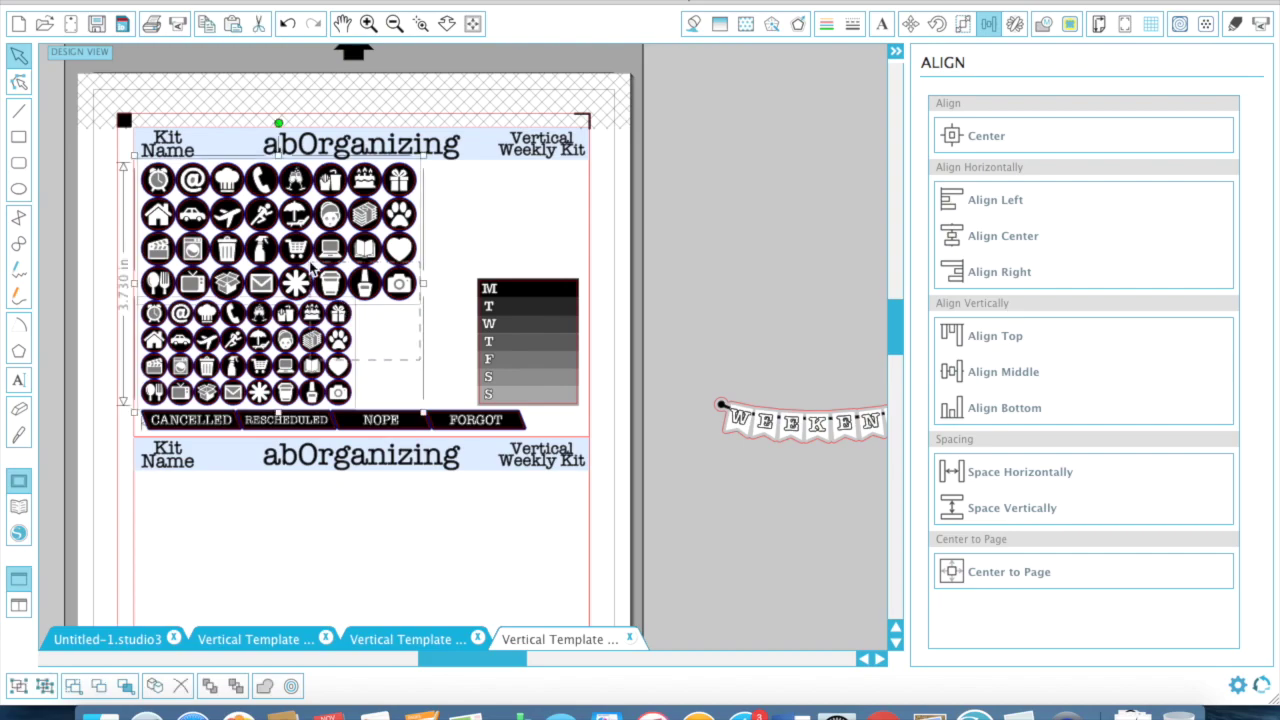
{"action": "left_click", "coordinate": [436, 430], "text": "shift"}
{"action": "key", "text": "Left"}
{"action": "key", "text": "Left"}
{"action": "key", "text": "Left"}
{"action": "key", "text": "Left"}
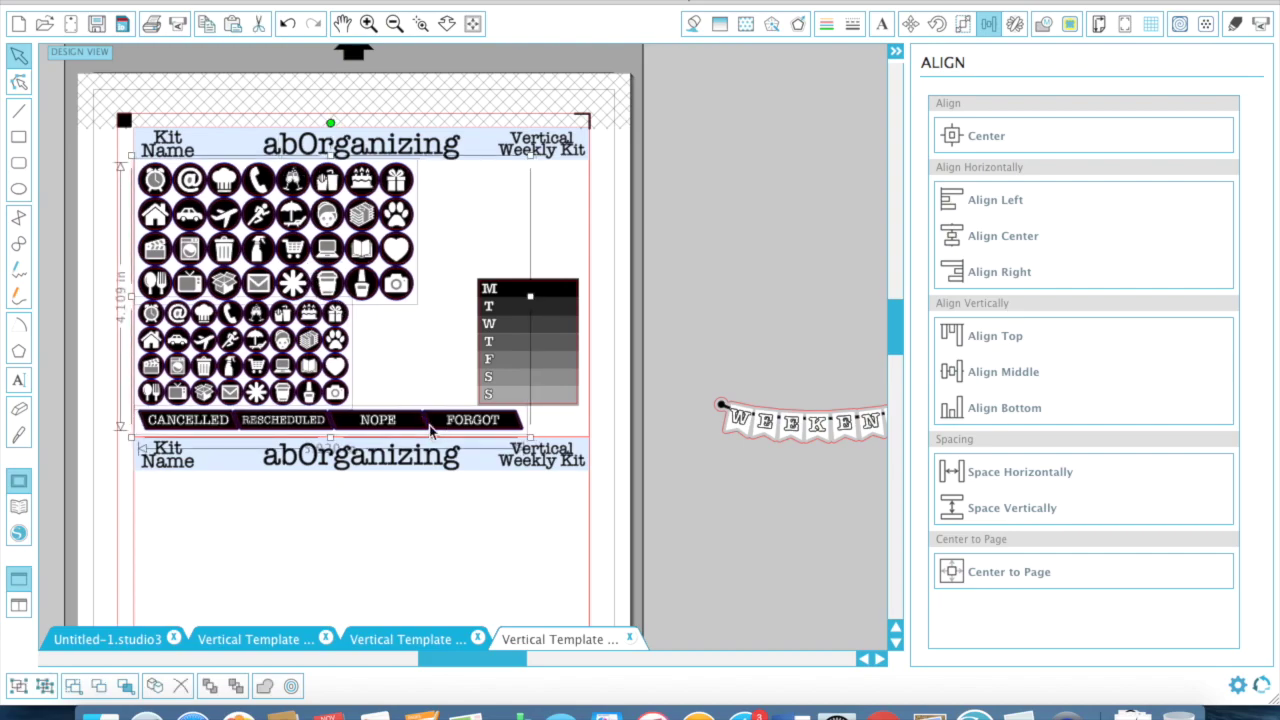
- Move the weekday strip back beside the large icons and duplicate it to the right
{"action": "left_click", "coordinate": [518, 338]}
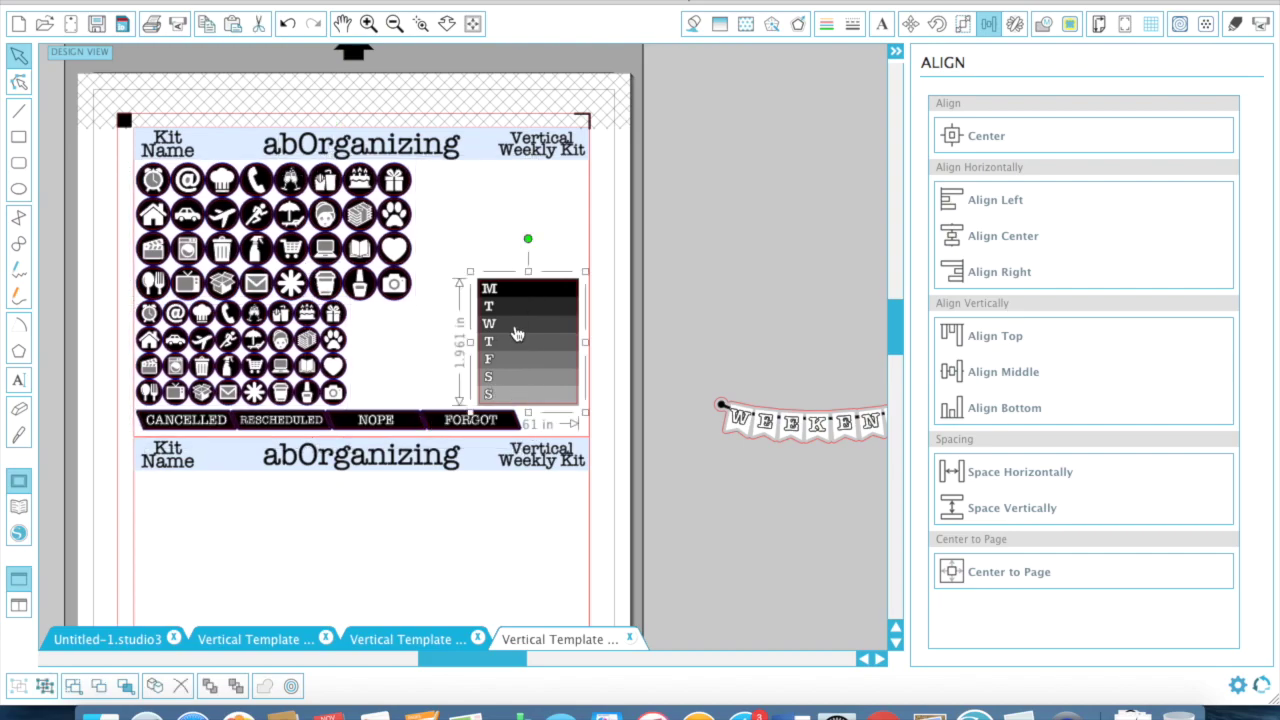
{"action": "left_click_drag", "start_coordinate": [518, 338], "coordinate": [450, 243]}
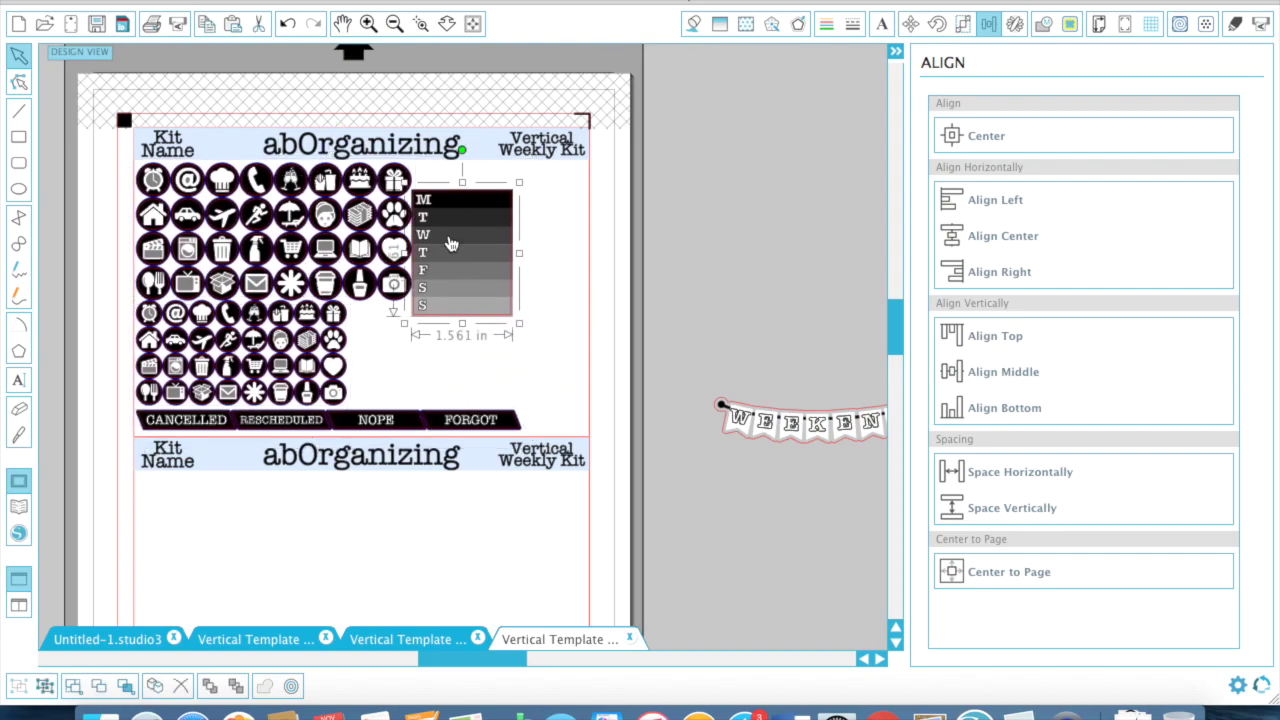
{"action": "left_click", "coordinate": [1015, 23]}
{"action": "left_click", "coordinate": [1011, 203]}
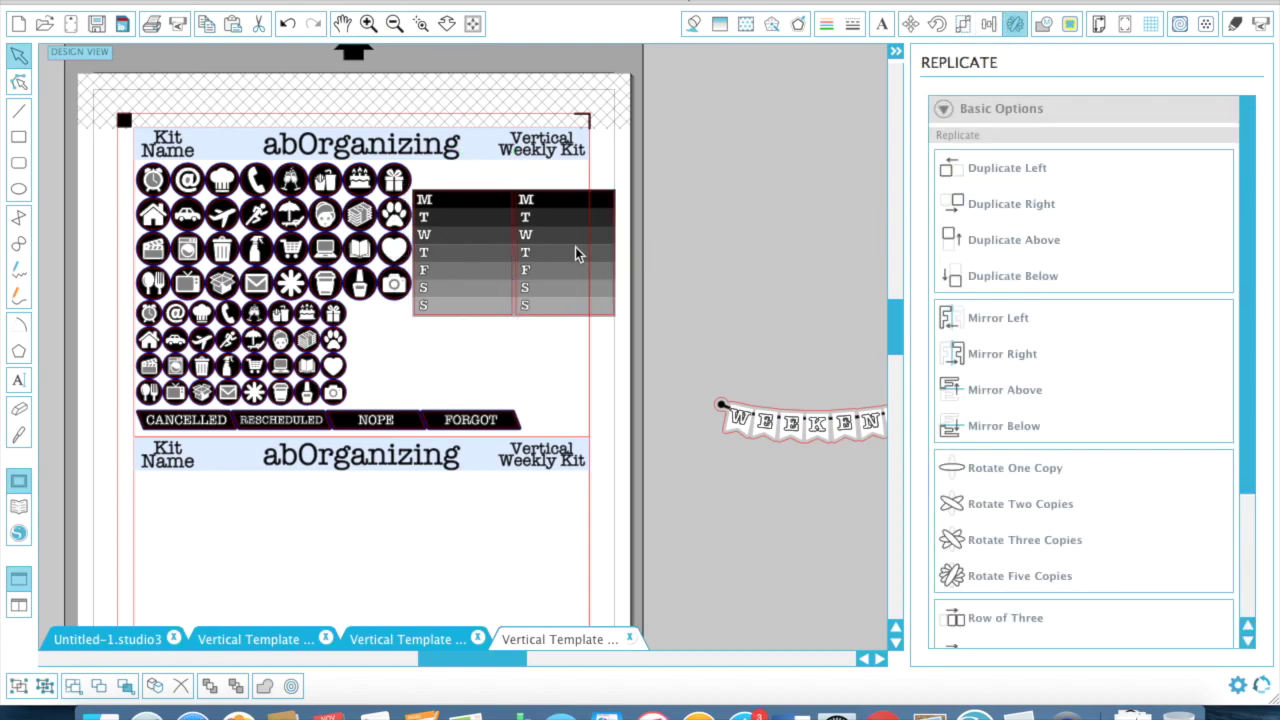
- Place the original weekday strip beside the large icons just below the header and delete the duplicate strip
{"action": "left_click_drag", "start_coordinate": [457, 257], "coordinate": [460, 236]}
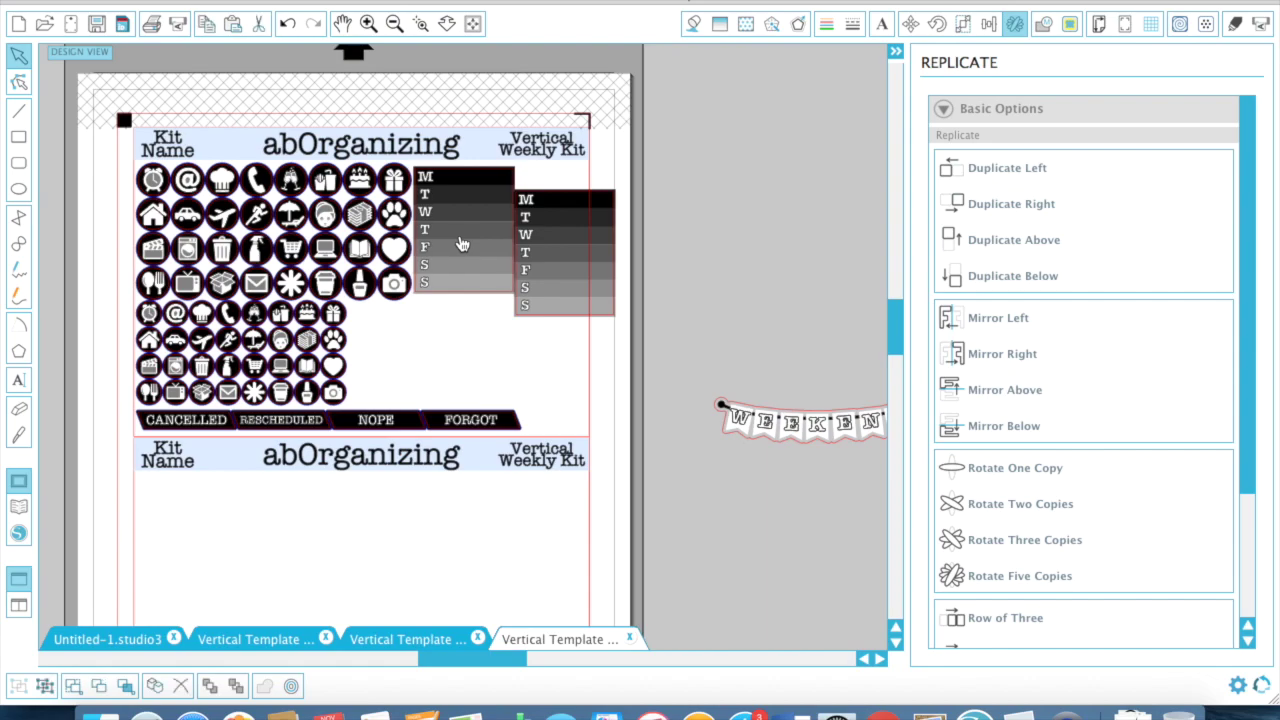
{"action": "left_click_drag", "start_coordinate": [605, 275], "coordinate": [718, 310]}
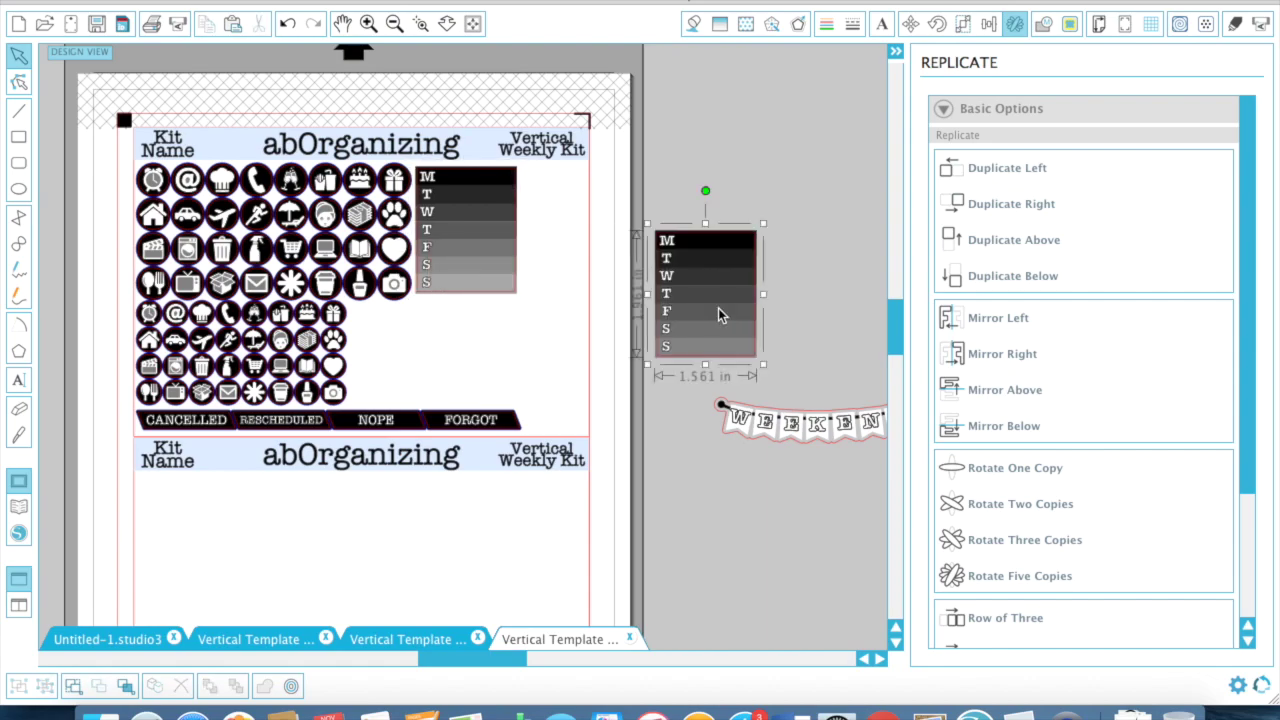
{"action": "key", "text": "Delete"}
- Try the WEEKEND banner beside the small icons, and move both the banner and the weekday strip off the page
{"action": "left_click_drag", "start_coordinate": [795, 425], "coordinate": [430, 385]}
{"action": "left_click", "coordinate": [614, 366]}
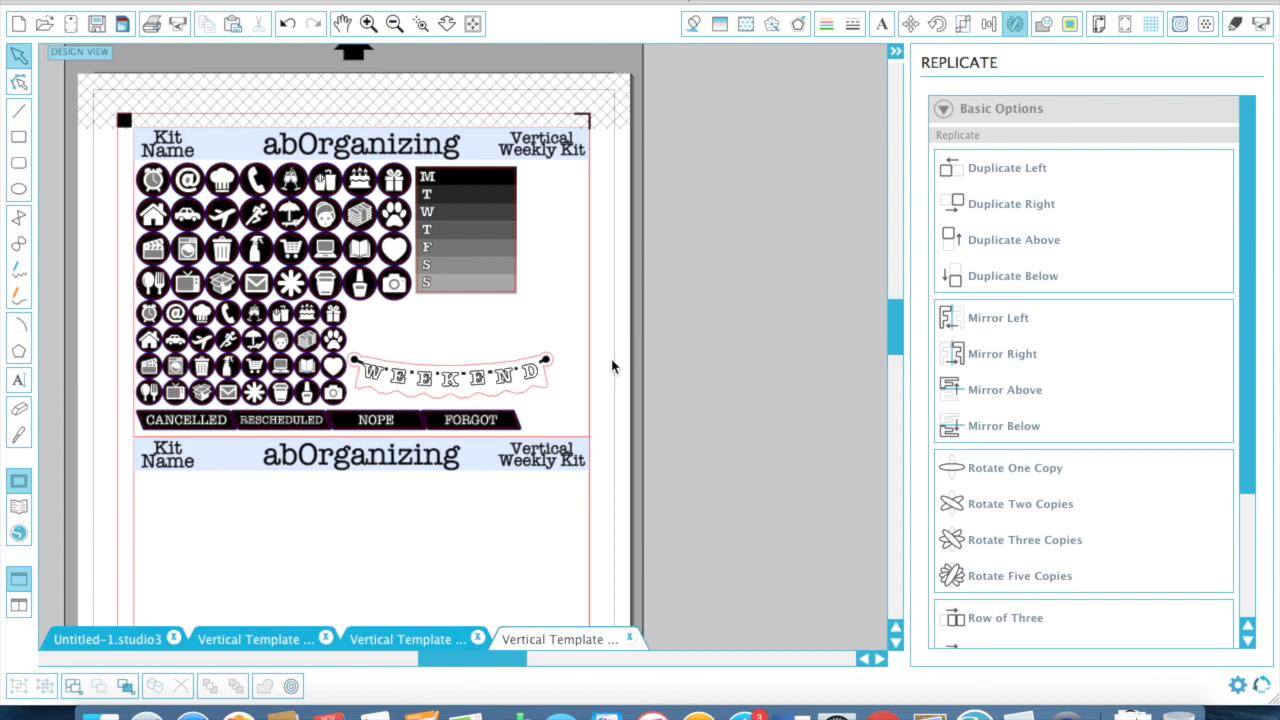
{"action": "left_click_drag", "start_coordinate": [472, 383], "coordinate": [749, 363]}
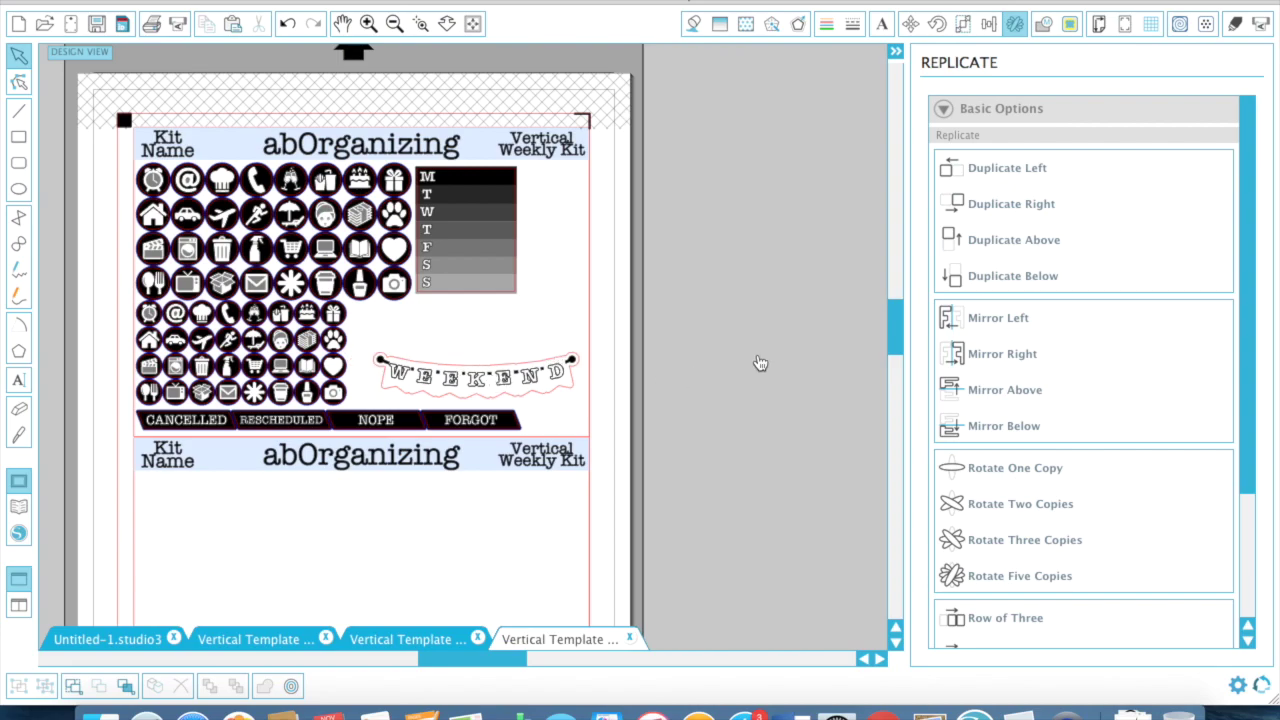
{"action": "left_click_drag", "start_coordinate": [466, 230], "coordinate": [824, 239]}
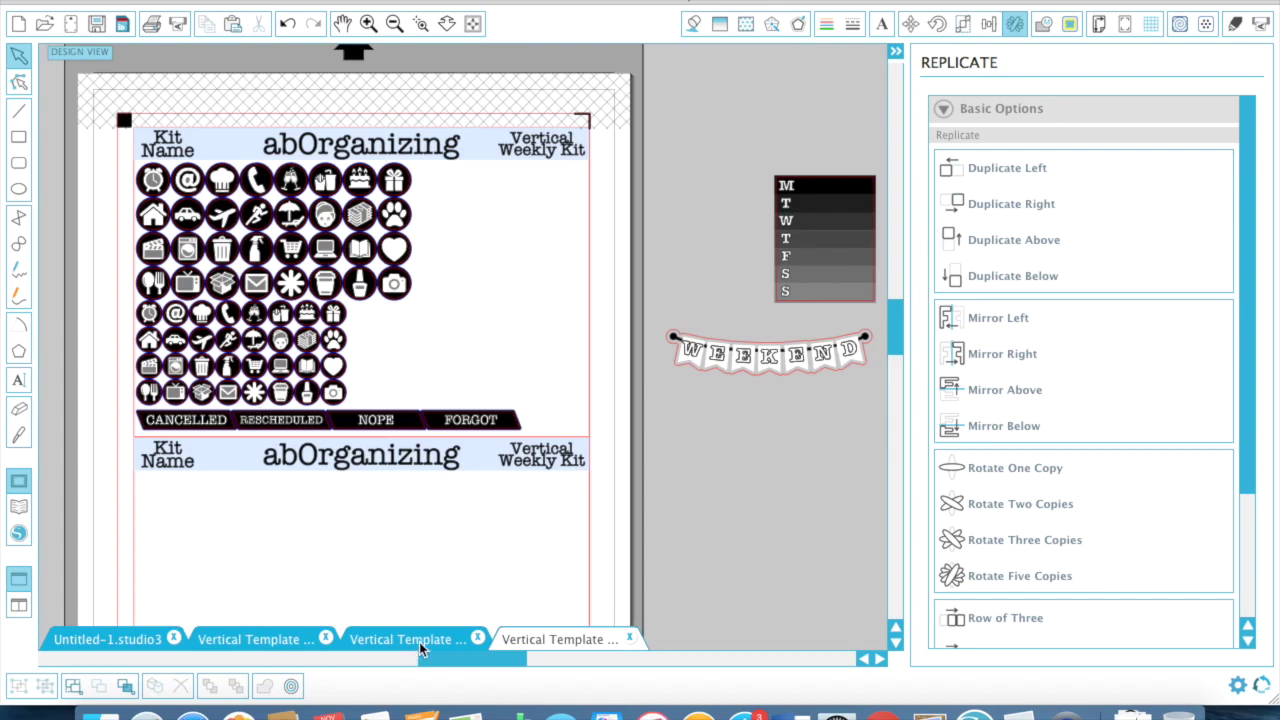
- Open Template 3.studio3, copy its 1–31 date circles and paste them into the vertical template below the second header
{"action": "left_click", "coordinate": [204, 2]}
{"action": "mouse_move", "coordinate": [277, 33]}
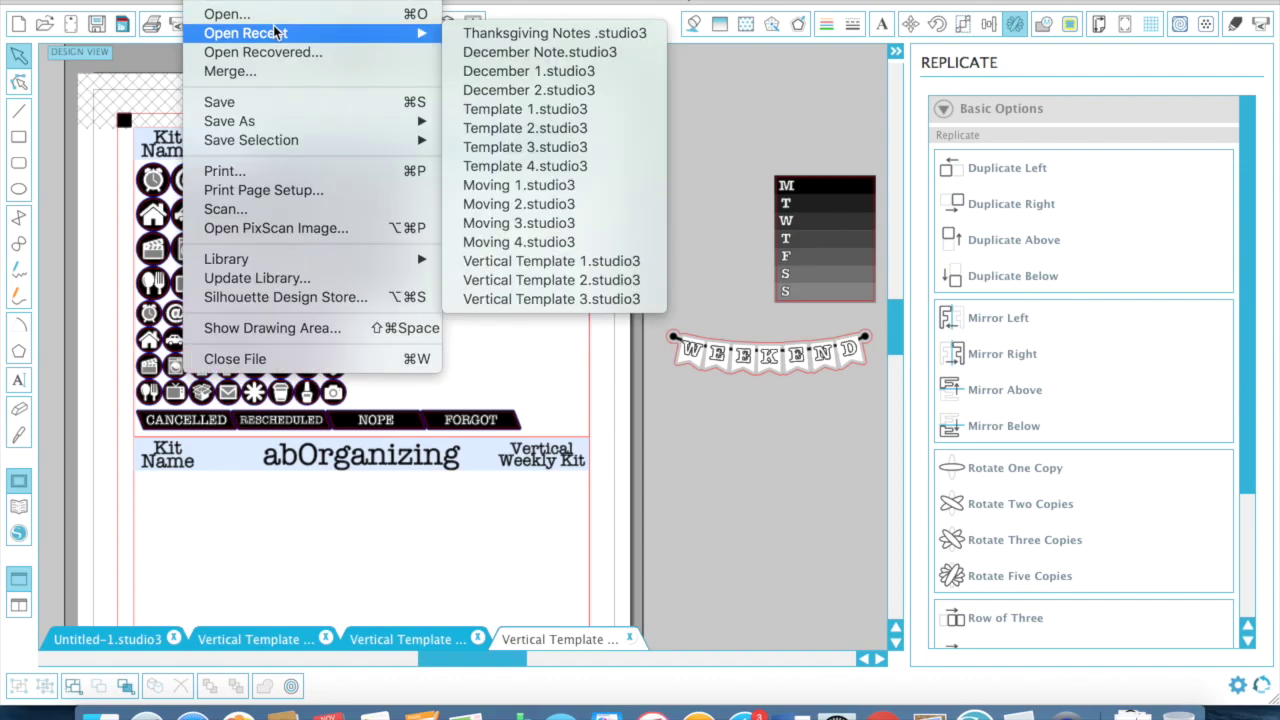
{"action": "left_click", "coordinate": [569, 144]}
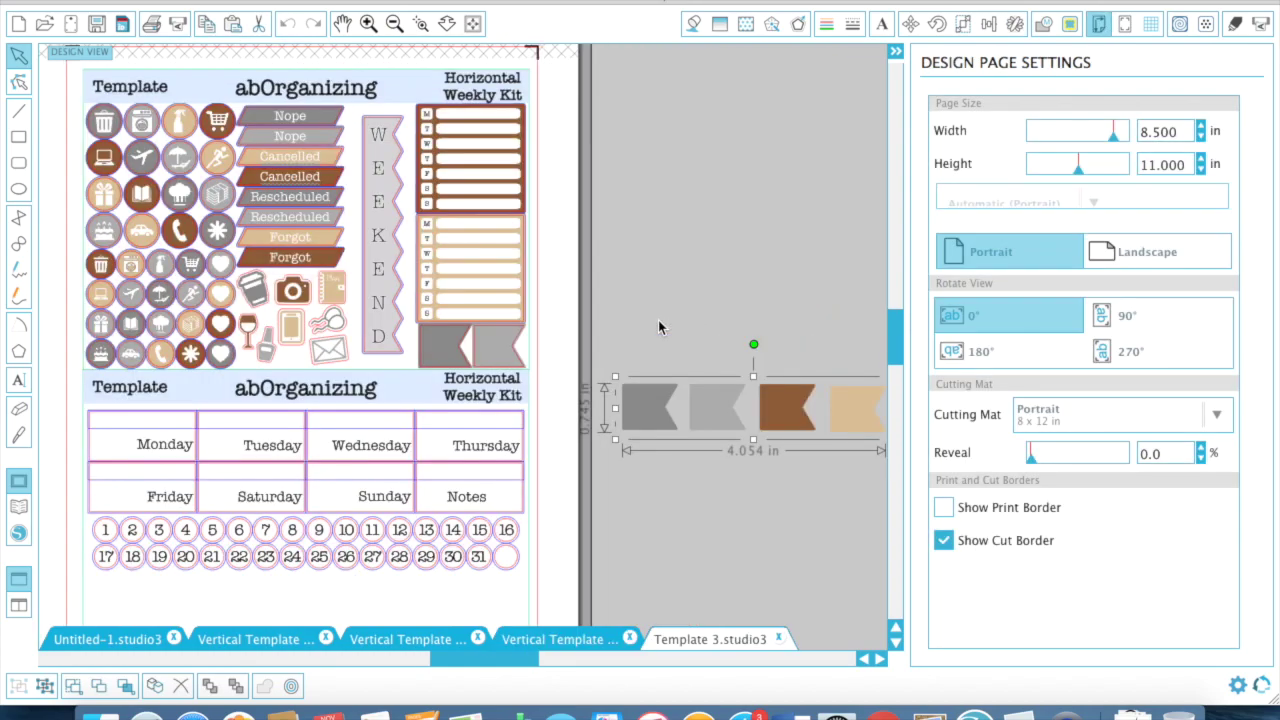
{"action": "left_click", "coordinate": [468, 548]}
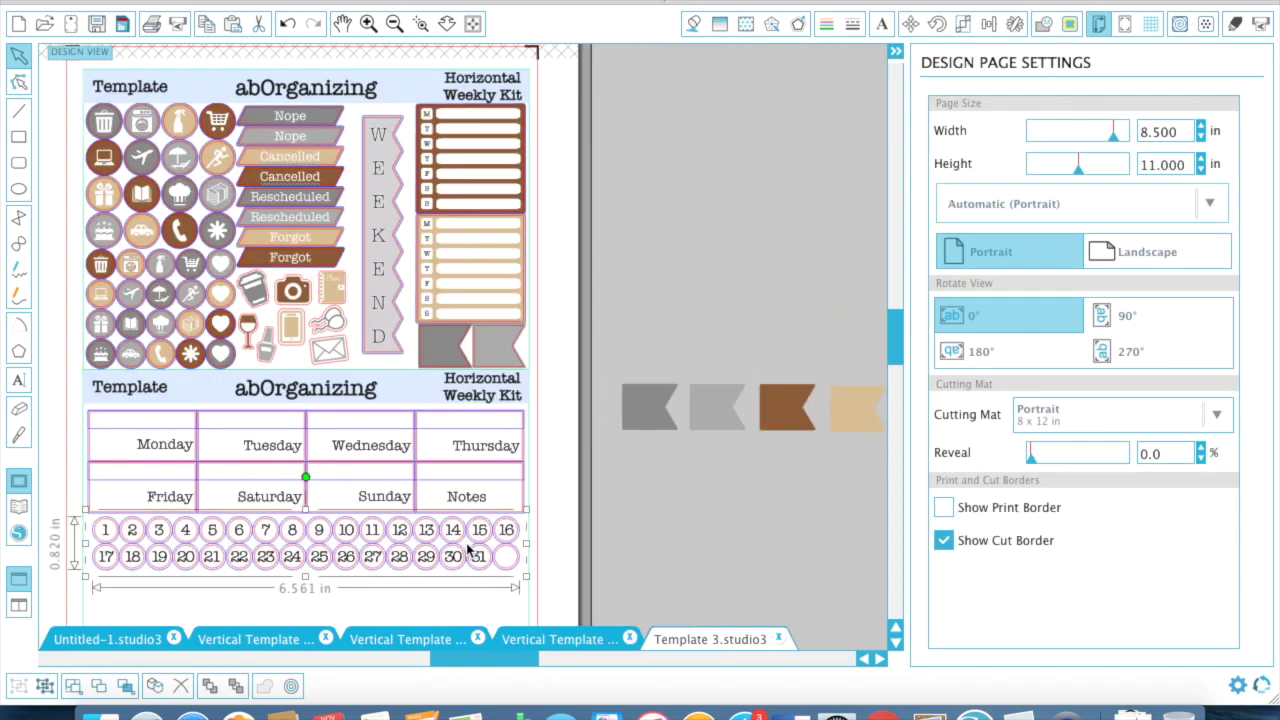
{"action": "left_click", "coordinate": [517, 631]}
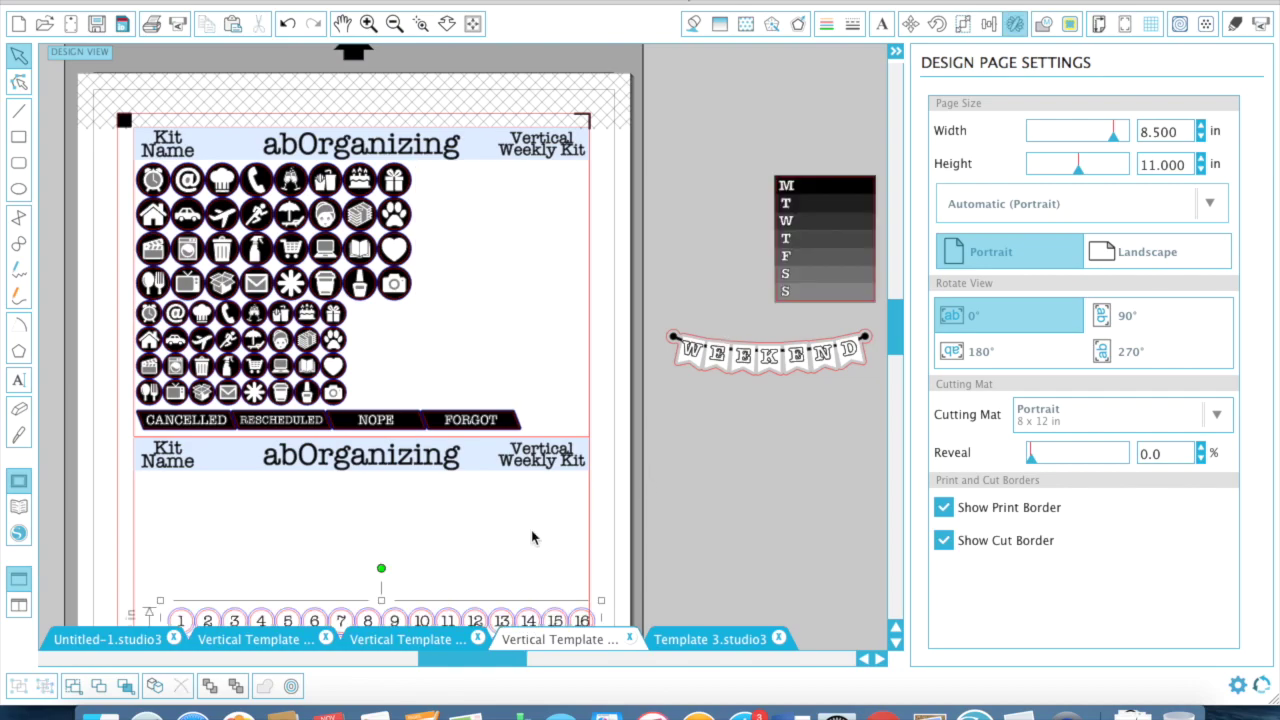
{"action": "scroll", "coordinate": [532, 538], "scroll_direction": "down", "scroll_amount": 3}
{"action": "left_click_drag", "start_coordinate": [495, 535], "coordinate": [515, 479]}
- Ungroup the pasted date circles into two rows and the lower row into individual circles
{"action": "right_click", "coordinate": [515, 479]}
{"action": "left_click", "coordinate": [548, 527]}
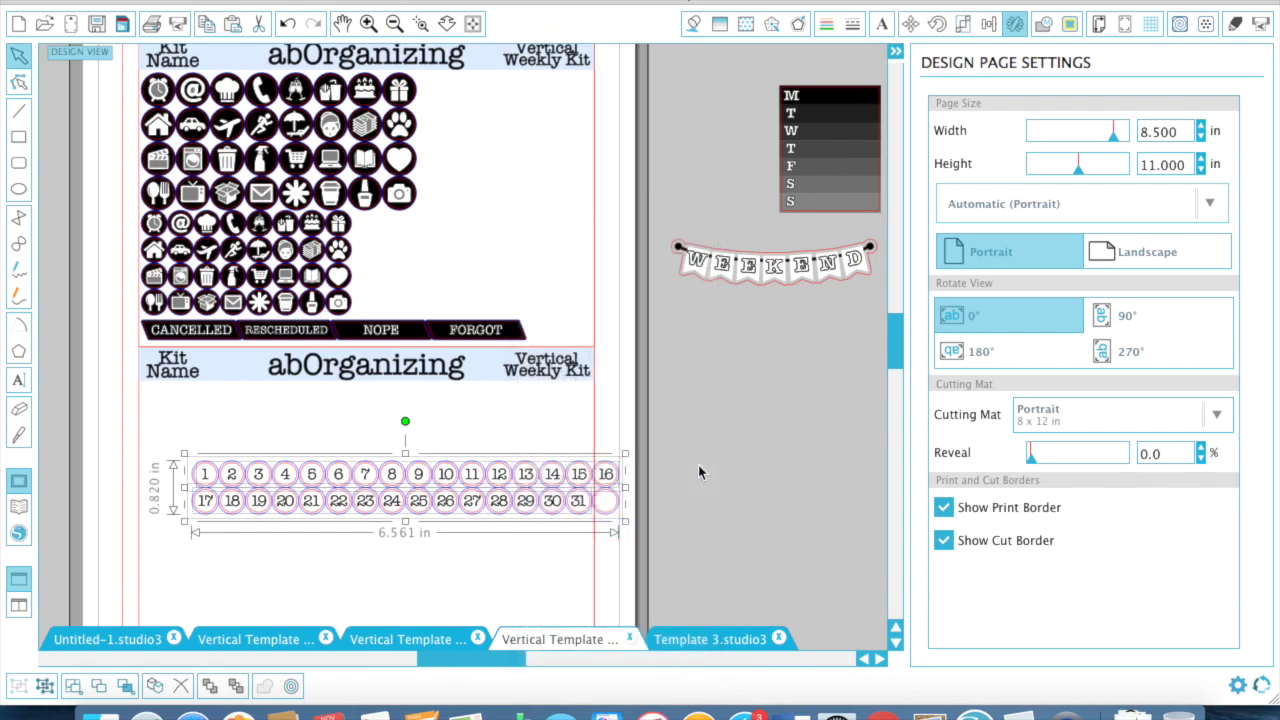
{"action": "left_click", "coordinate": [698, 465]}
{"action": "scroll", "coordinate": [494, 471], "scroll_direction": "down", "scroll_amount": 5}
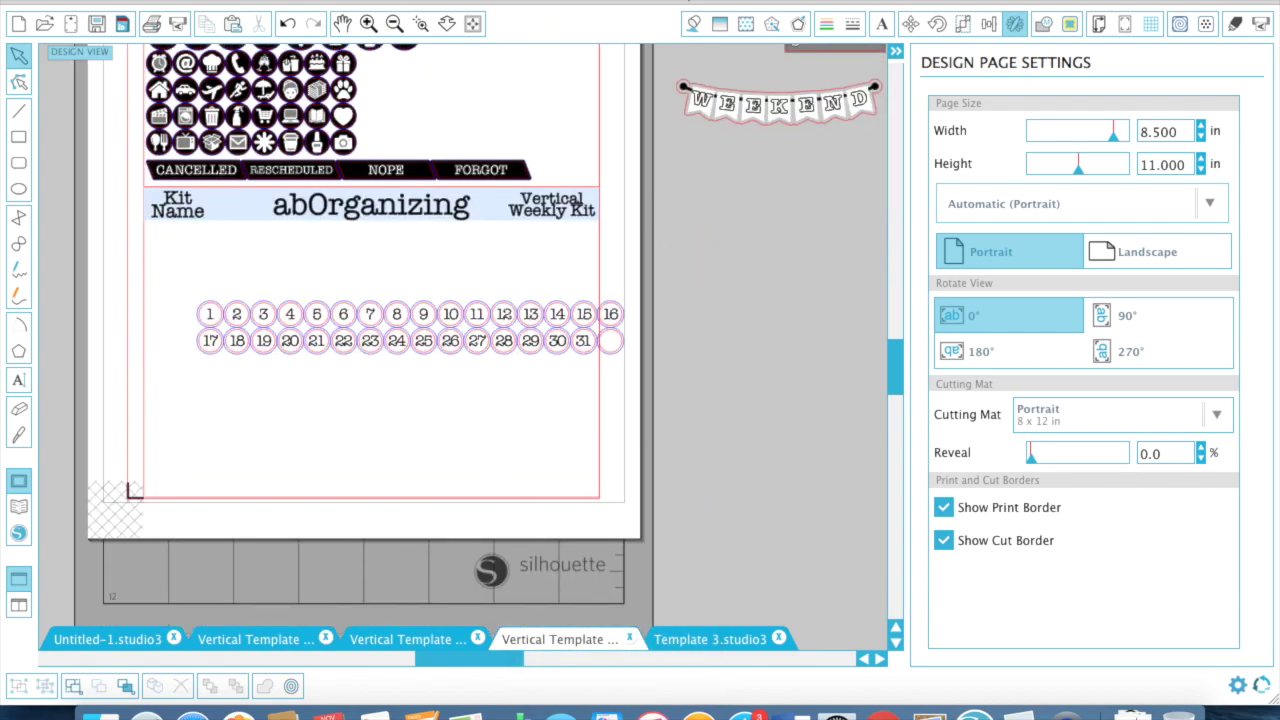
{"action": "left_click", "coordinate": [368, 23]}
{"action": "right_click", "coordinate": [430, 320]}
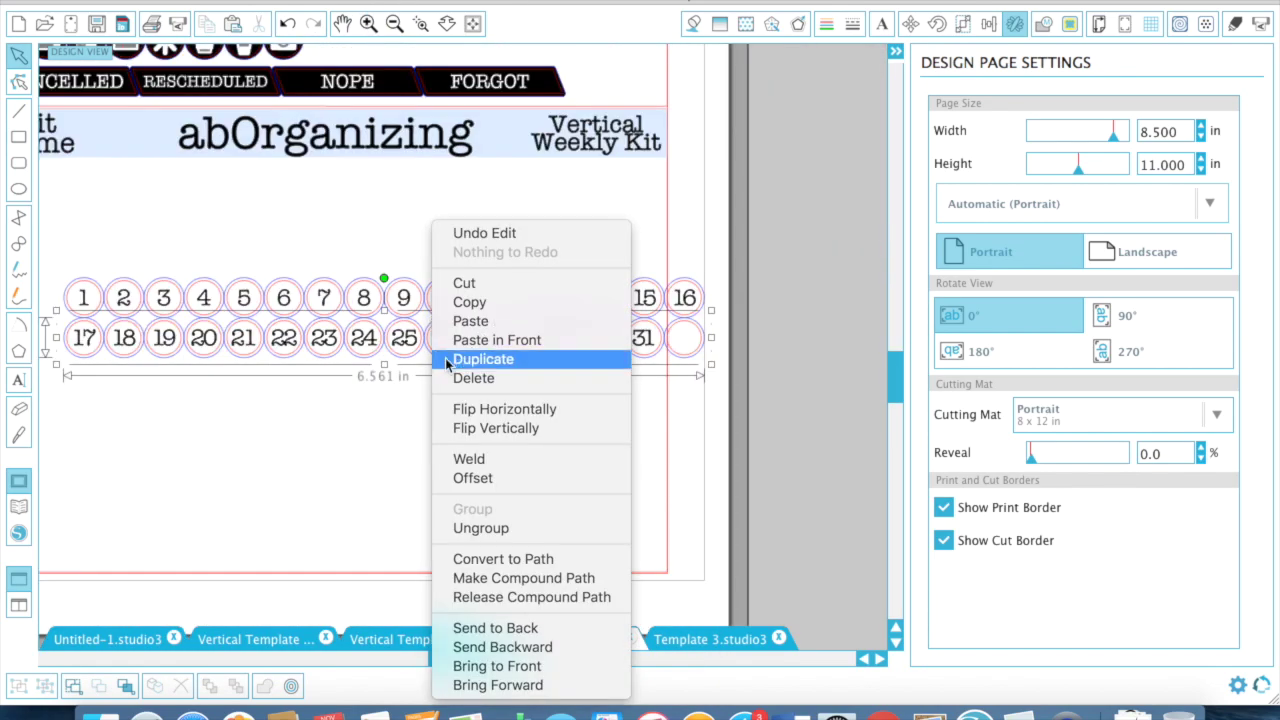
{"action": "left_click", "coordinate": [497, 527]}
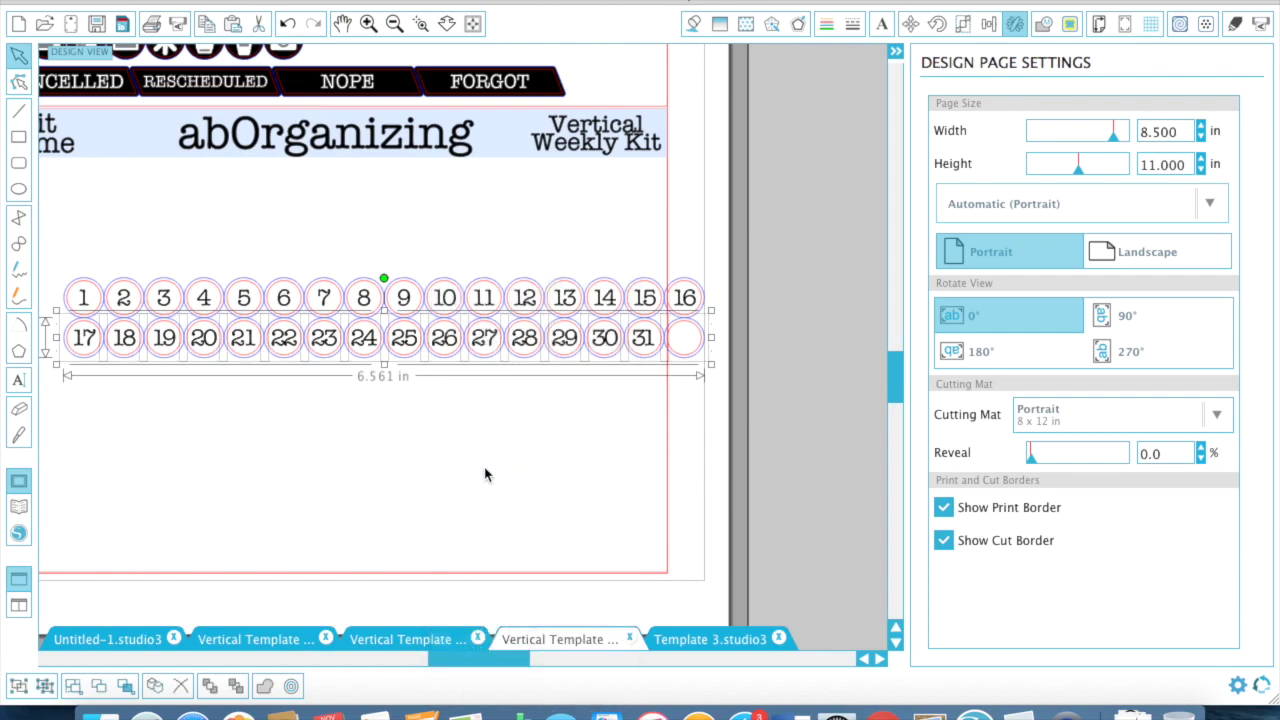
- Try shifting the 26 date circle out of its row and undo the move
{"action": "left_click", "coordinate": [486, 470]}
{"action": "mouse_move", "coordinate": [455, 348]}
{"action": "left_mouse_down"}
{"action": "mouse_move", "coordinate": [455, 397]}
{"action": "mouse_move", "coordinate": [446, 359]}
{"action": "mouse_move", "coordinate": [446, 391]}
{"action": "mouse_move", "coordinate": [447, 372]}
{"action": "left_mouse_up"}
{"action": "key", "text": "super+z"}
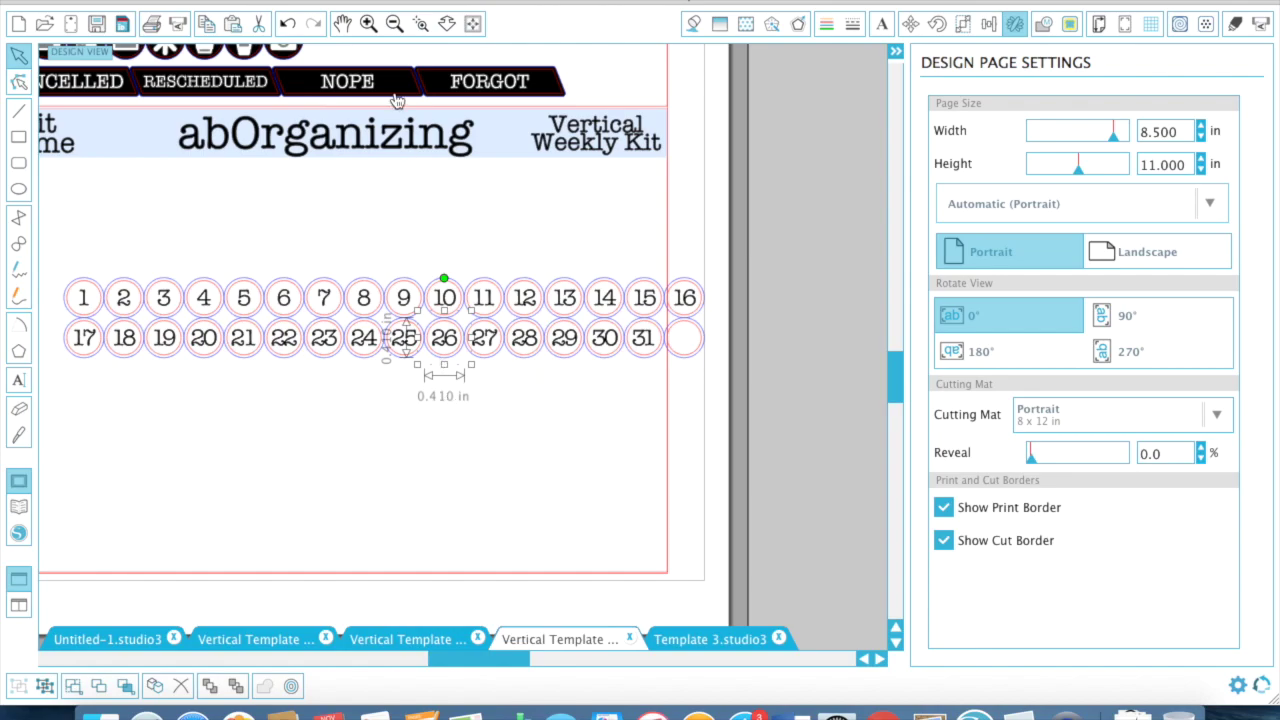
{"action": "left_click", "coordinate": [393, 24]}
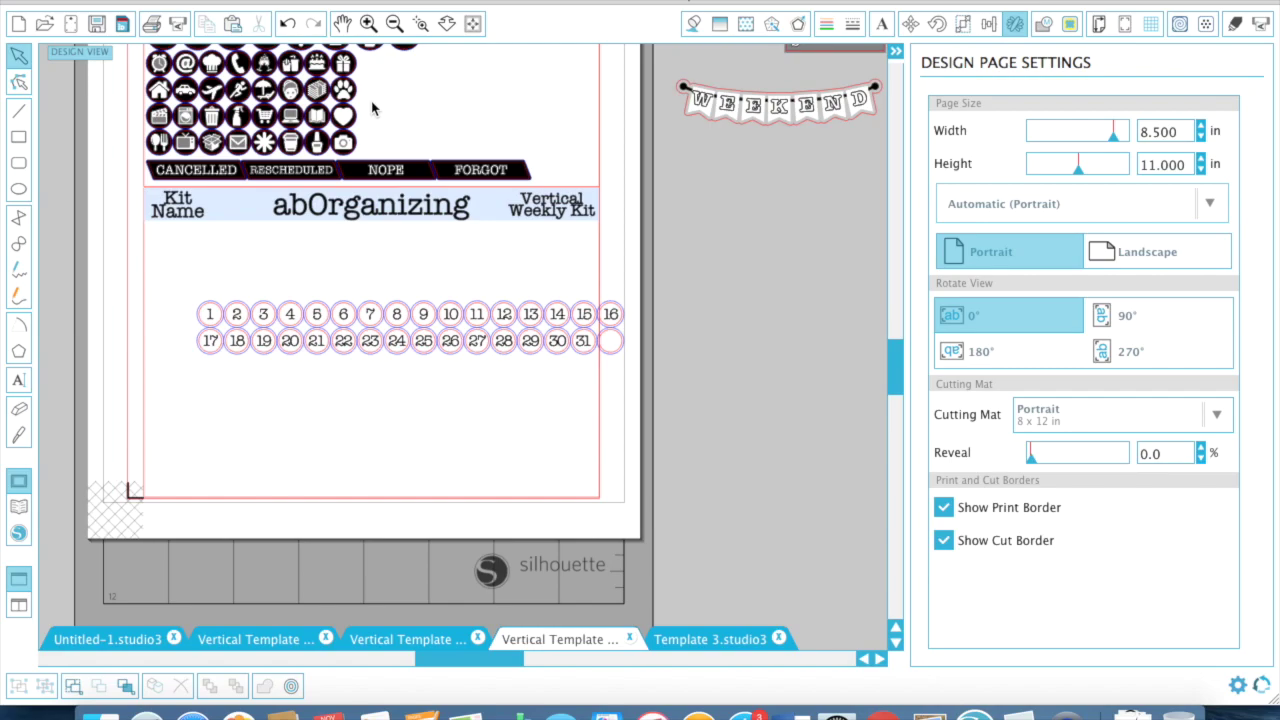
- Gather both rows of date circles back into one set without the surrounding page frame
{"action": "left_click_drag", "start_coordinate": [188, 291], "coordinate": [469, 418]}
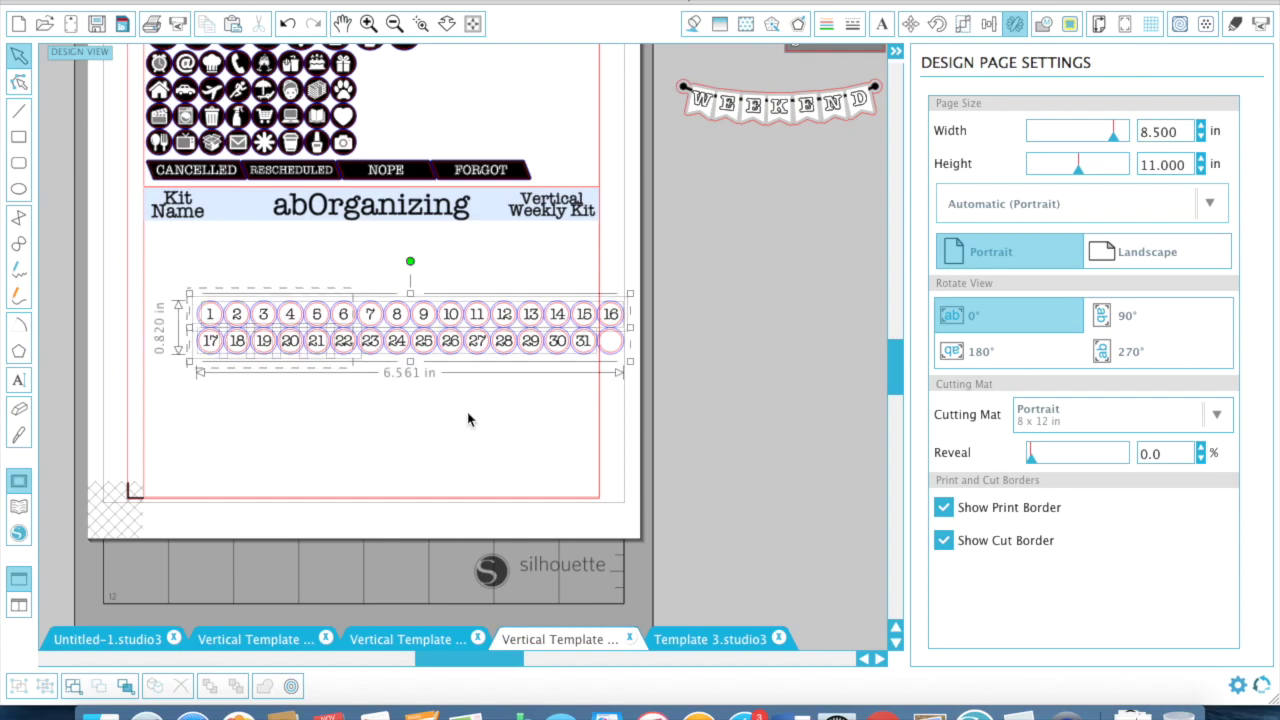
{"action": "left_click_drag", "start_coordinate": [689, 379], "coordinate": [102, 282]}
{"action": "left_click", "coordinate": [238, 341], "text": "shift"}
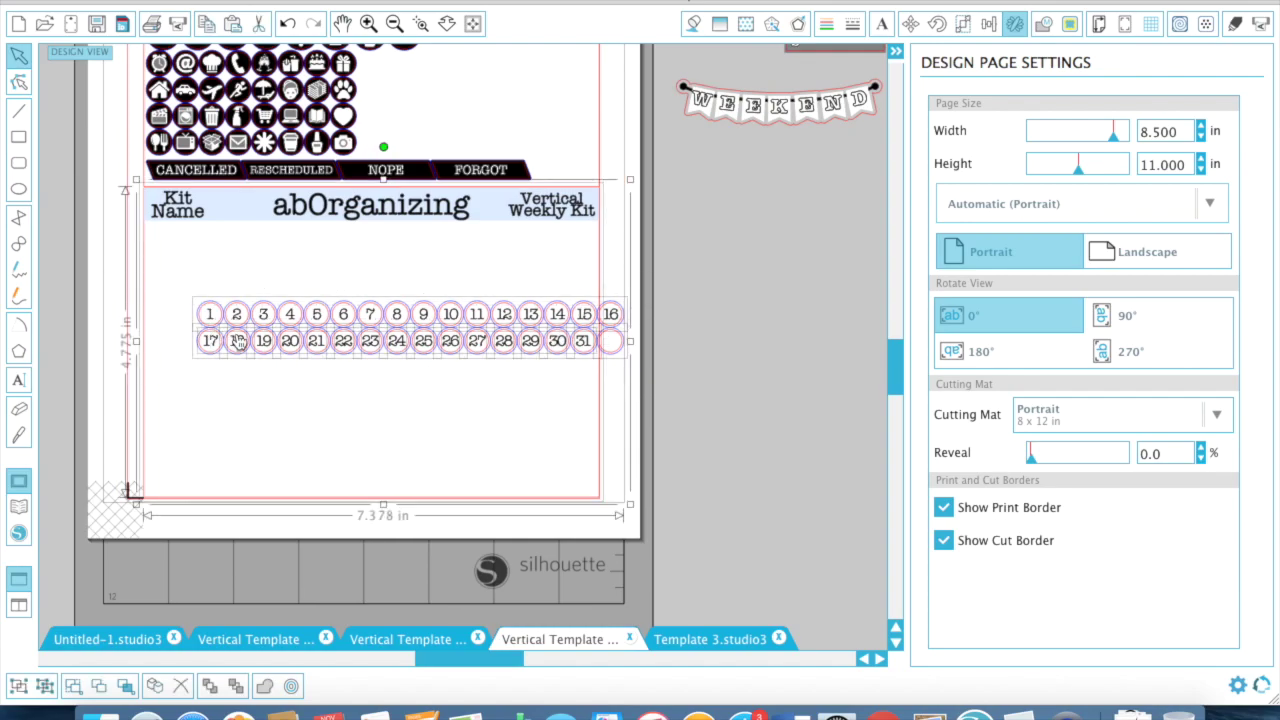
{"action": "left_click", "coordinate": [250, 388], "text": "shift"}
{"action": "key", "text": "super+plus"}
{"action": "left_click", "coordinate": [250, 388]}
{"action": "key", "text": "super+minus"}
{"action": "left_click", "coordinate": [326, 416]}
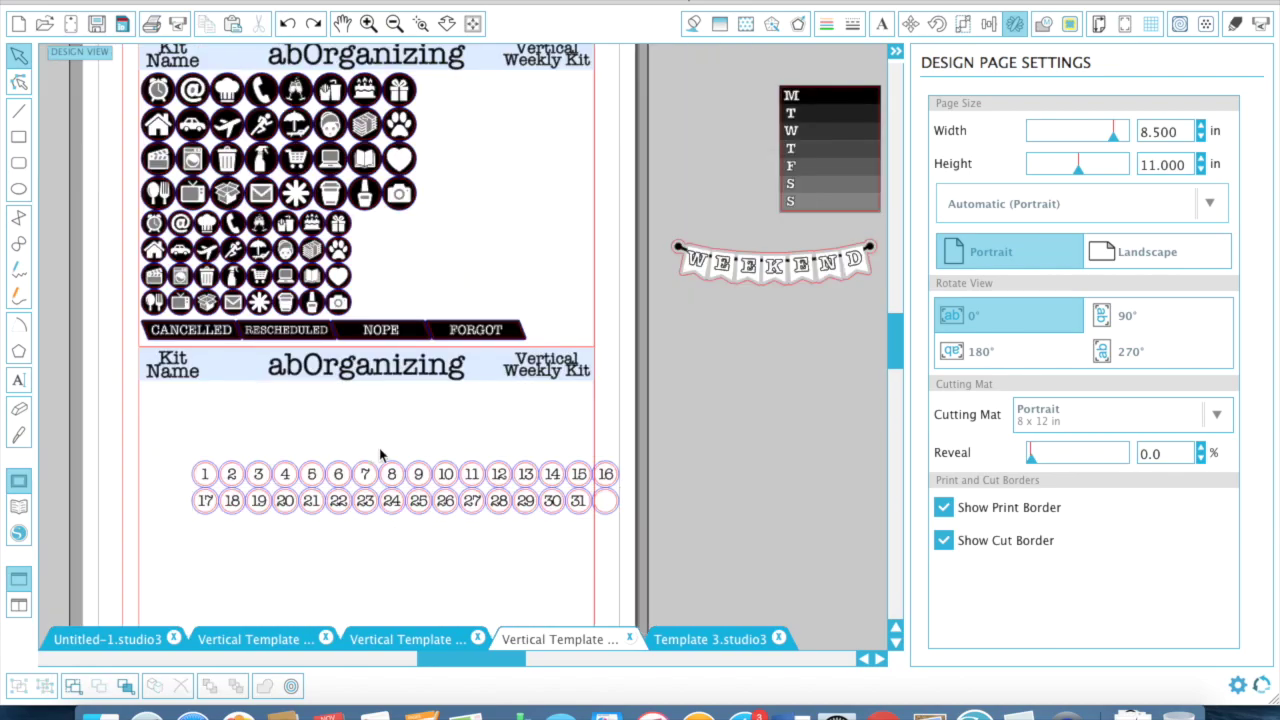
- Shift the date circles up across the page's right edge and reposition the weekday strip and WEEKEND banner around them
{"action": "left_click_drag", "start_coordinate": [390, 474], "coordinate": [600, 107]}
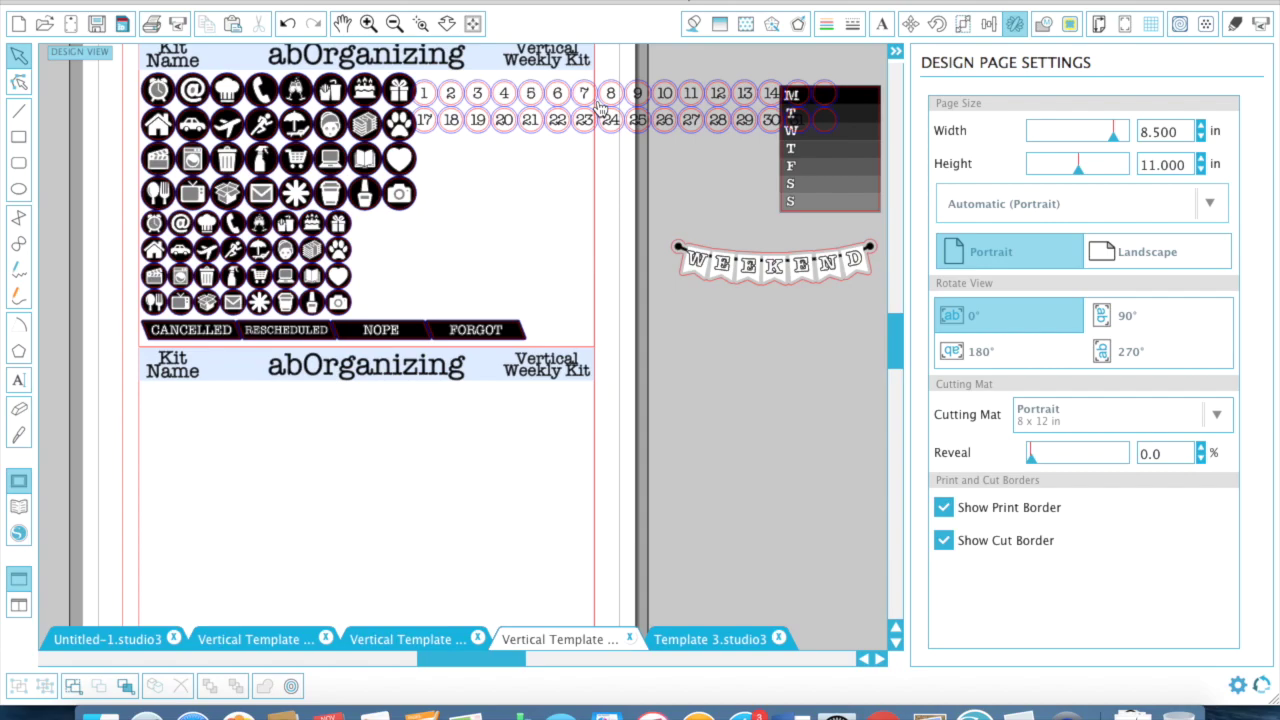
{"action": "key", "text": "super+z"}
{"action": "key", "text": "super+z"}
{"action": "key", "text": "super+z"}
{"action": "key", "text": "super+z"}
{"action": "key", "text": "super+z"}
{"action": "key", "text": "super+z"}
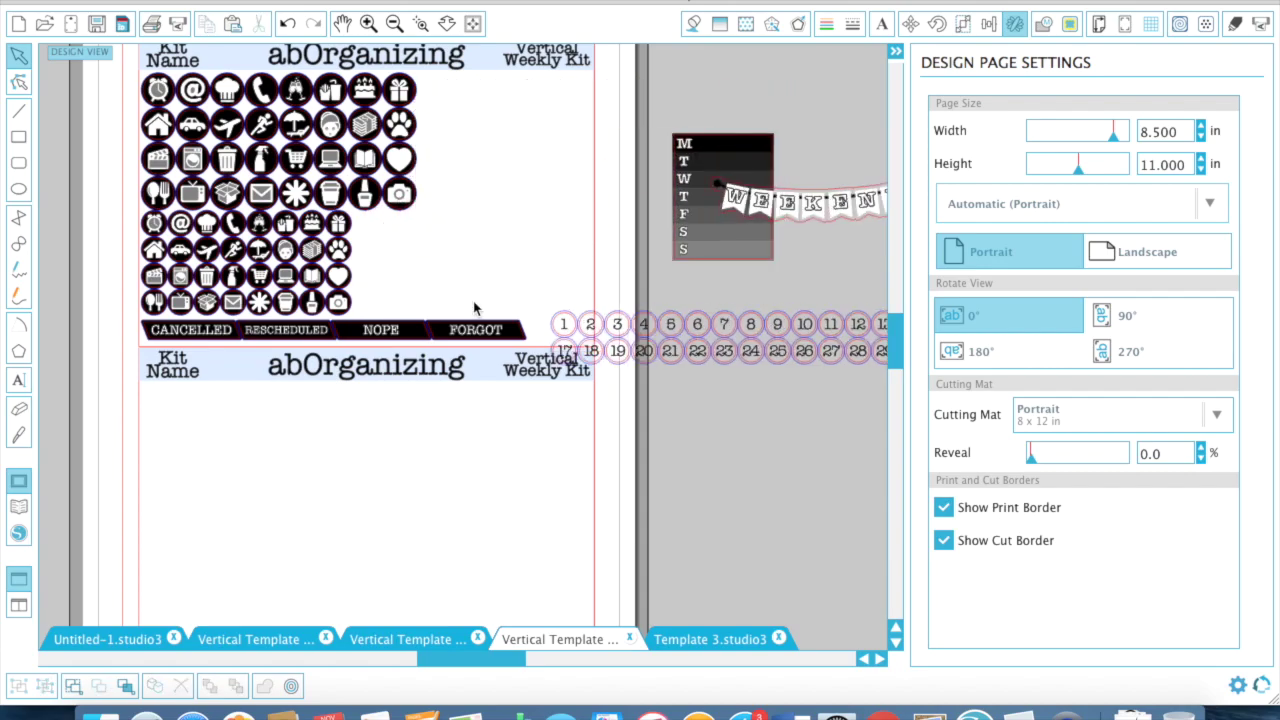
{"action": "key", "text": "super+z"}
{"action": "key", "text": "super+z"}
{"action": "key", "text": "super+z"}
{"action": "key", "text": "super+z"}
{"action": "key", "text": "super+z"}
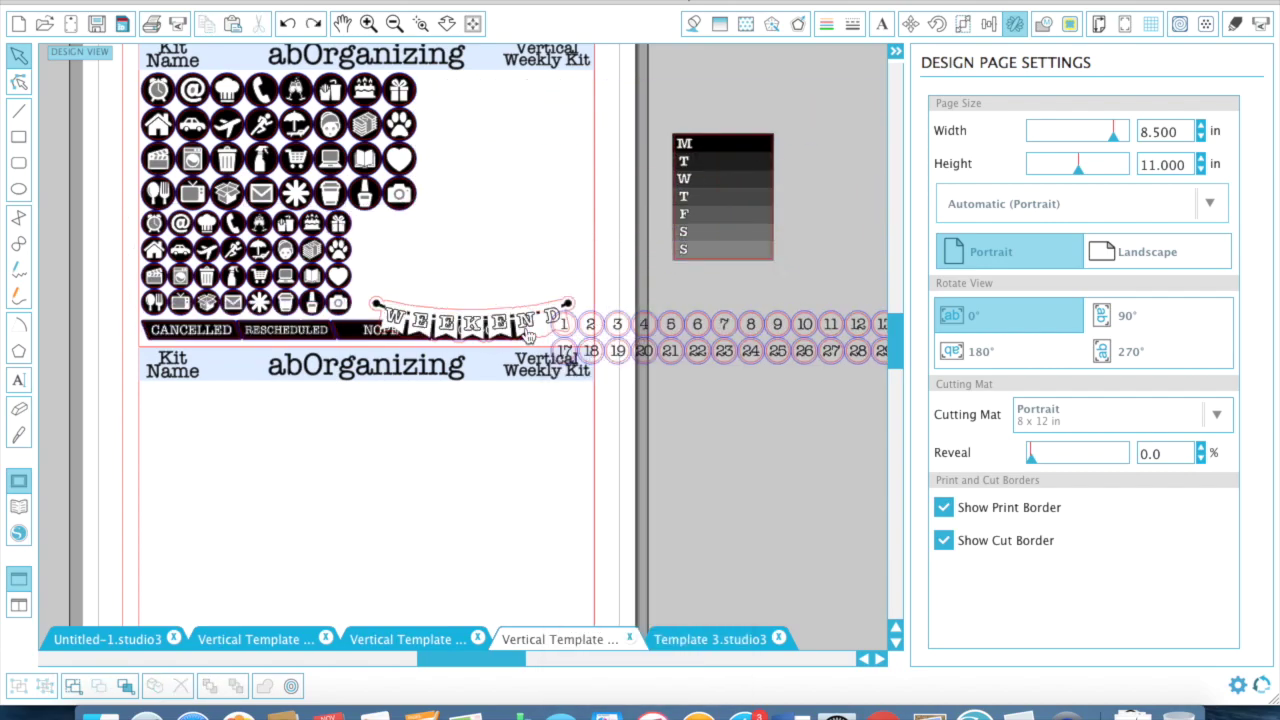
- Place the weekday strip beside the large icons and rotate the WEEKEND banner 90° clockwise
{"action": "left_click_drag", "start_coordinate": [528, 335], "coordinate": [542, 247]}
{"action": "left_click_drag", "start_coordinate": [743, 216], "coordinate": [497, 160]}
{"action": "left_click", "coordinate": [520, 236]}
{"action": "left_click", "coordinate": [936, 23]}
{"action": "left_click", "coordinate": [952, 172]}
- Try the rotated banner beside the weekday strip and the date circles beside the small icons, and move the banner away
{"action": "left_click_drag", "start_coordinate": [486, 233], "coordinate": [566, 178]}
{"action": "left_click_drag", "start_coordinate": [701, 322], "coordinate": [505, 225]}
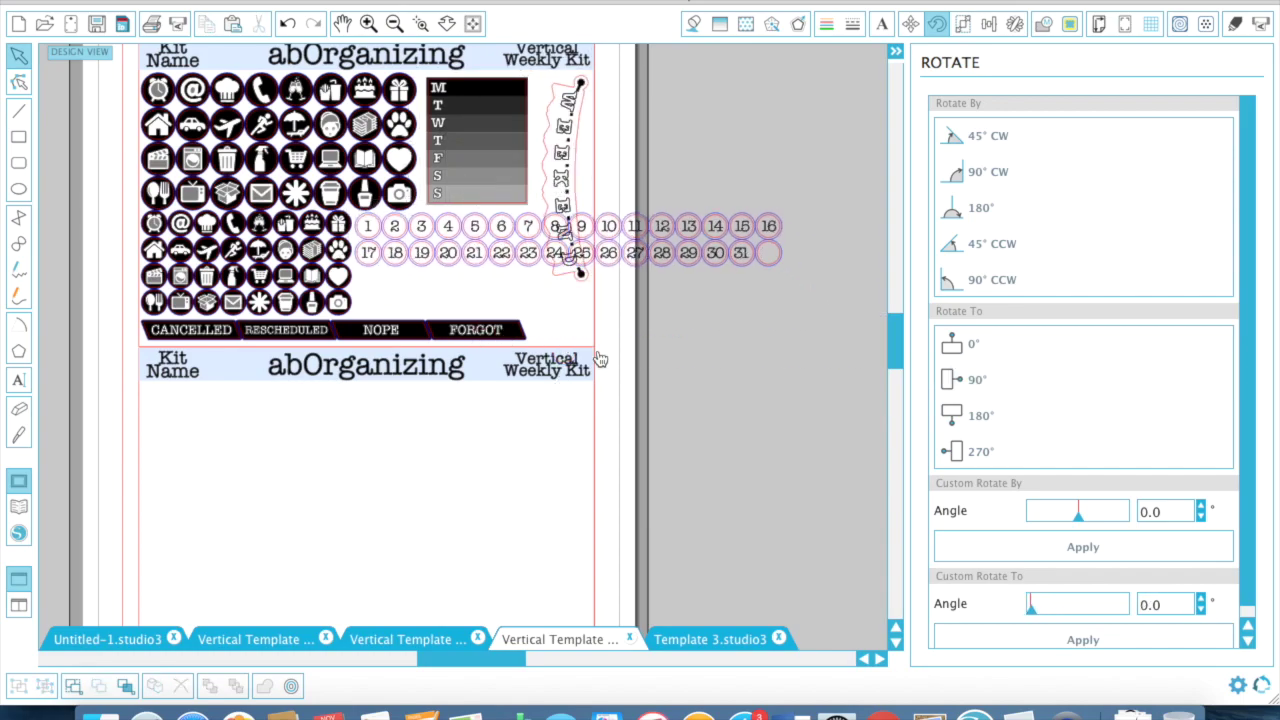
{"action": "left_click_drag", "start_coordinate": [586, 264], "coordinate": [935, 256]}
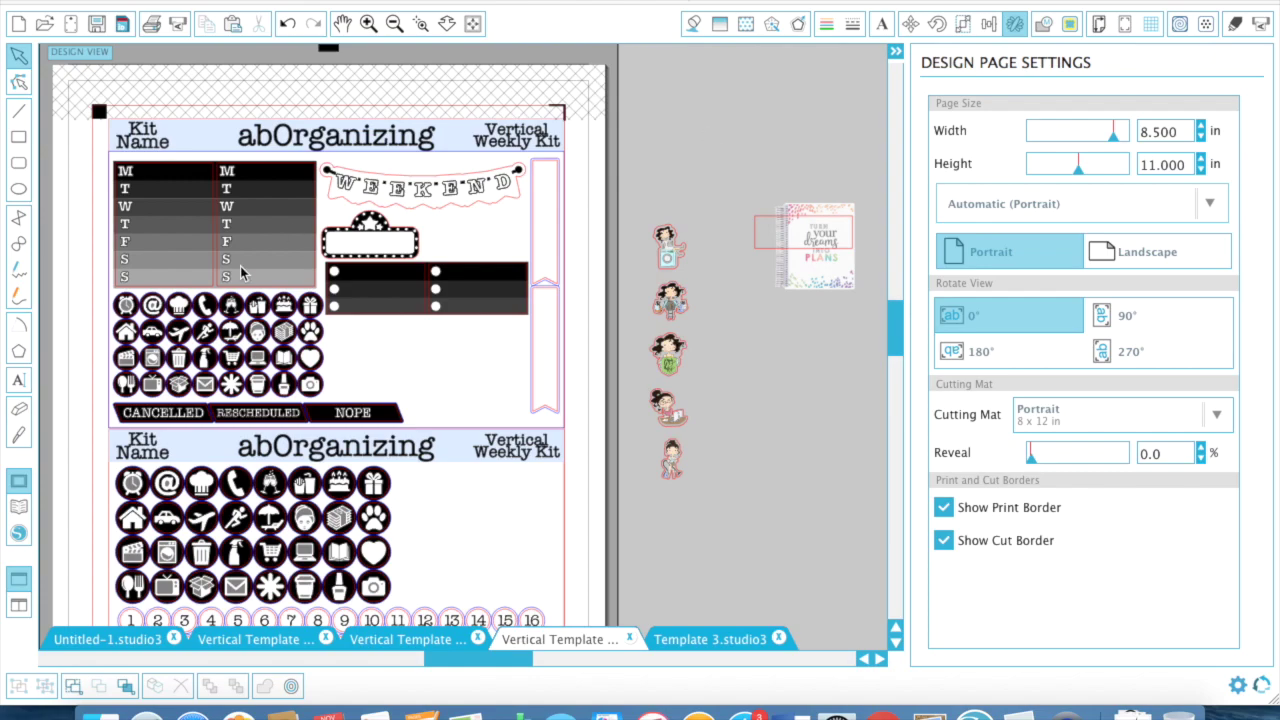
{"action": "scroll", "coordinate": [336, 408], "scroll_direction": "down", "scroll_amount": 3}
{"action": "scroll", "coordinate": [336, 408], "scroll_direction": "left", "scroll_amount": 2}
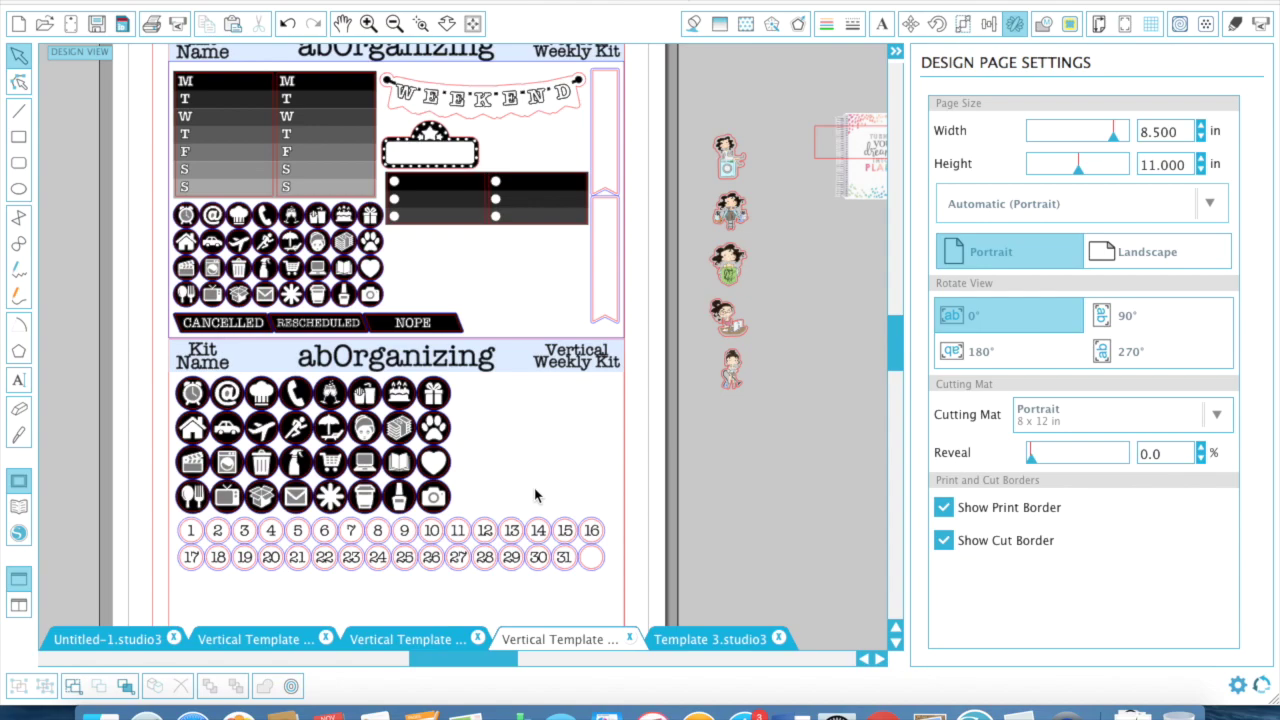
{"action": "scroll", "coordinate": [535, 495], "scroll_direction": "up", "scroll_amount": 1}
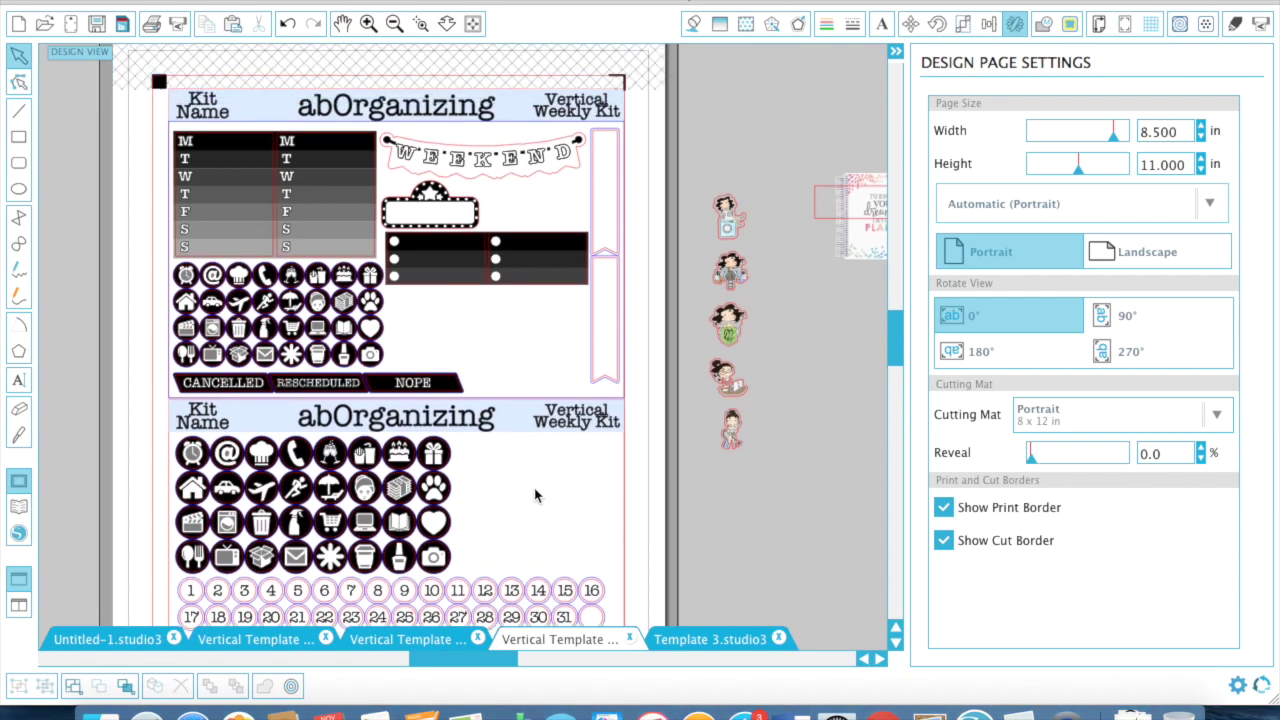
{"action": "scroll", "coordinate": [349, 510], "scroll_direction": "up", "scroll_amount": 1}
{"action": "scroll", "coordinate": [349, 510], "scroll_direction": "up", "scroll_amount": 1}
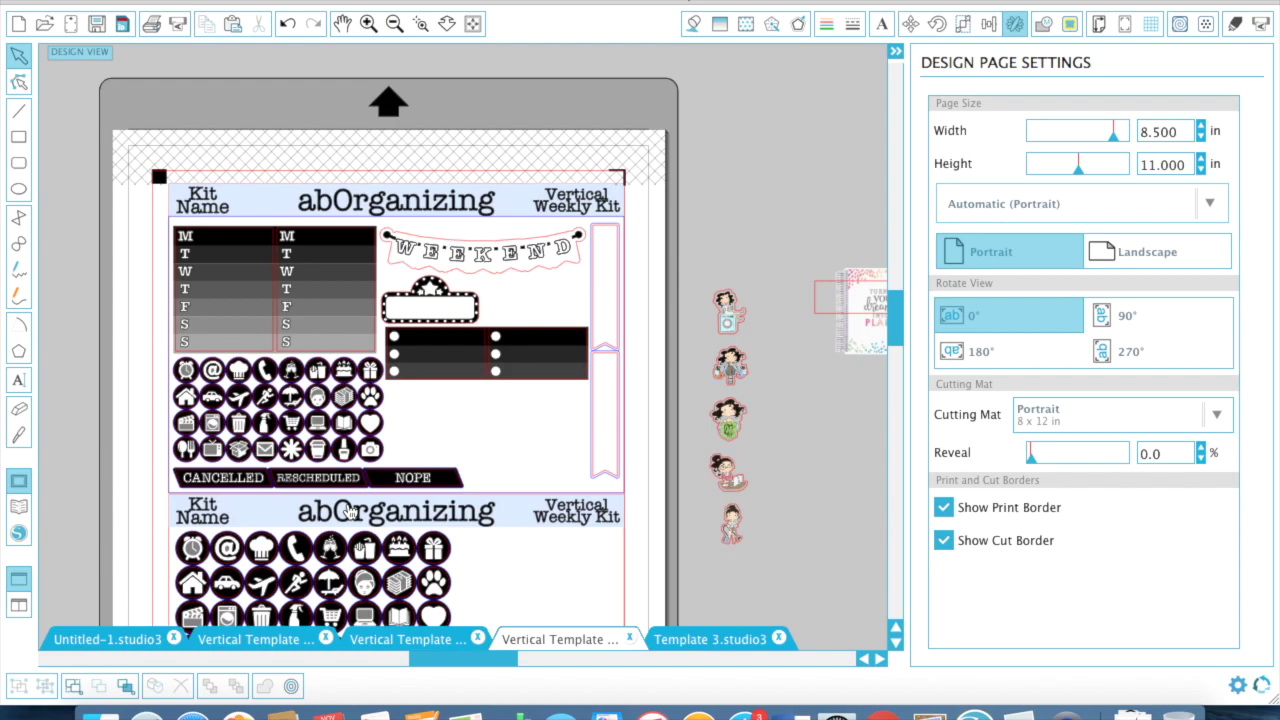
- Ungroup the row of CANCELLED, RESCHEDULED and NOPE word labels
{"action": "left_click", "coordinate": [446, 483]}
{"action": "scroll", "coordinate": [510, 470], "scroll_direction": "right", "scroll_amount": 3}
{"action": "scroll", "coordinate": [510, 470], "scroll_direction": "down", "scroll_amount": 2}
{"action": "left_click", "coordinate": [424, 440]}
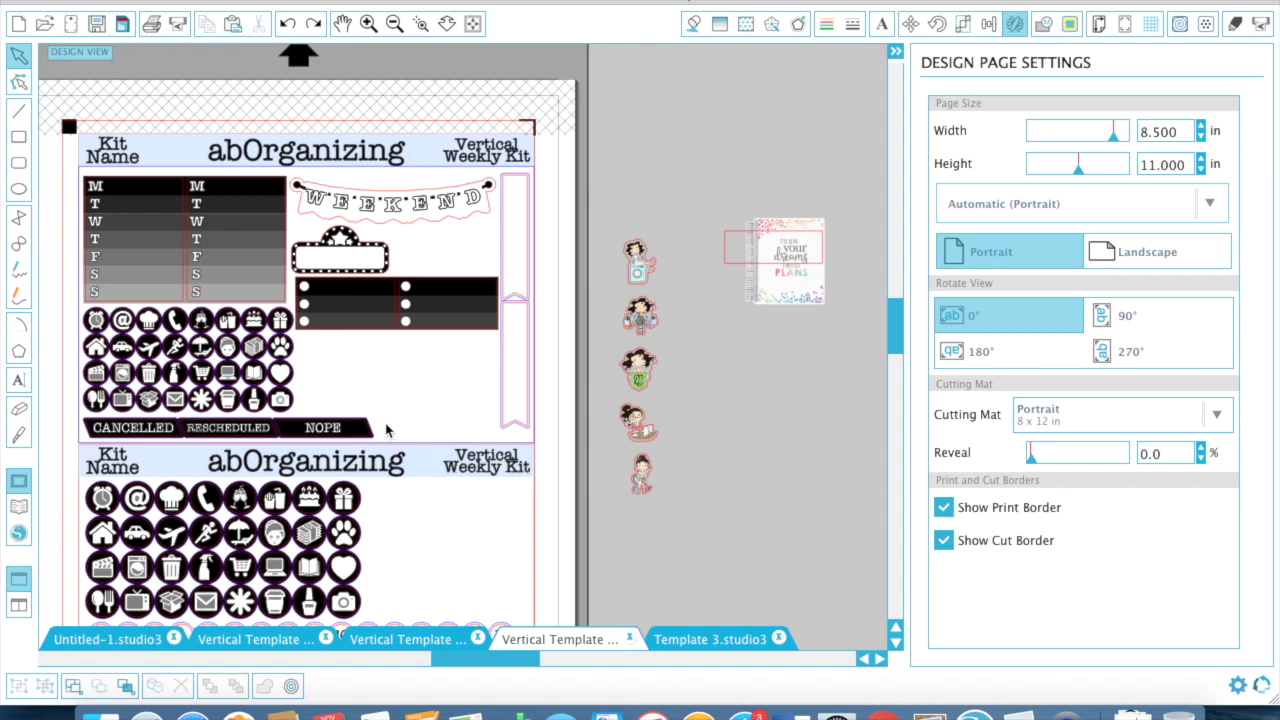
{"action": "right_click", "coordinate": [388, 430]}
{"action": "left_click", "coordinate": [420, 527]}
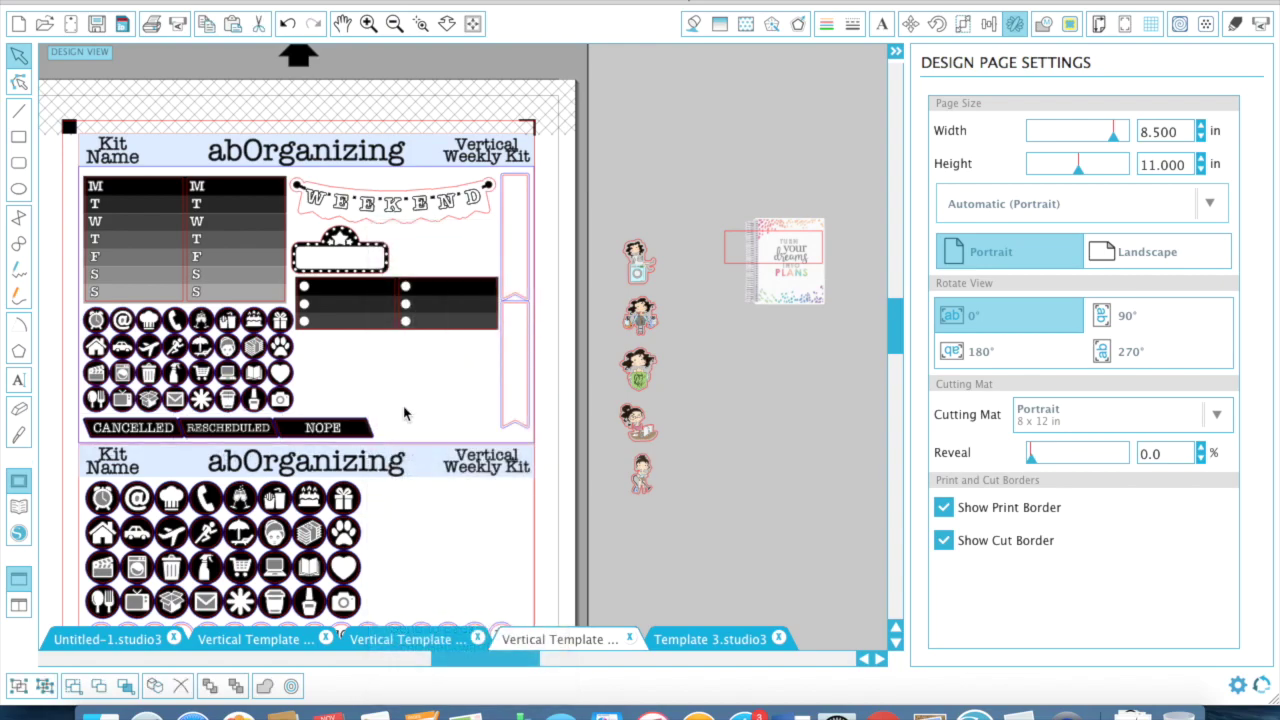
- Duplicate the NOPE label to its right and select the copy
{"action": "left_click", "coordinate": [348, 424]}
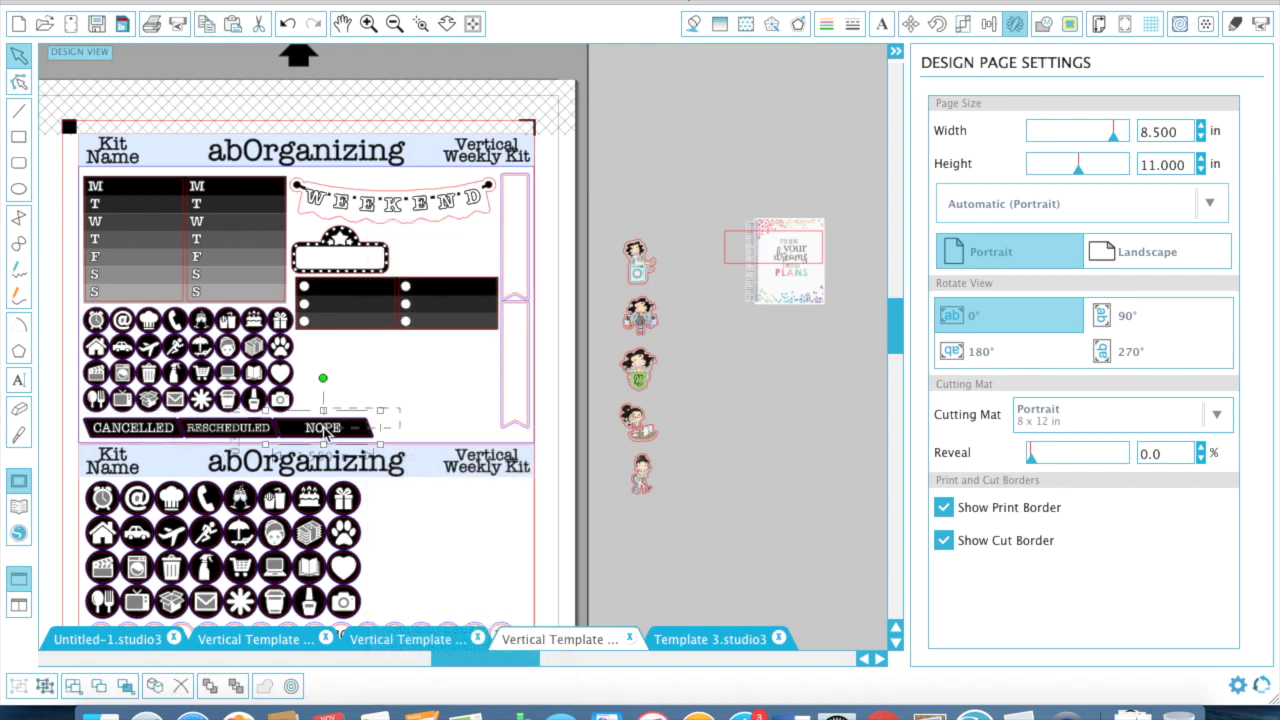
{"action": "left_click", "coordinate": [988, 28]}
{"action": "left_click", "coordinate": [1015, 24]}
{"action": "left_click", "coordinate": [985, 210]}
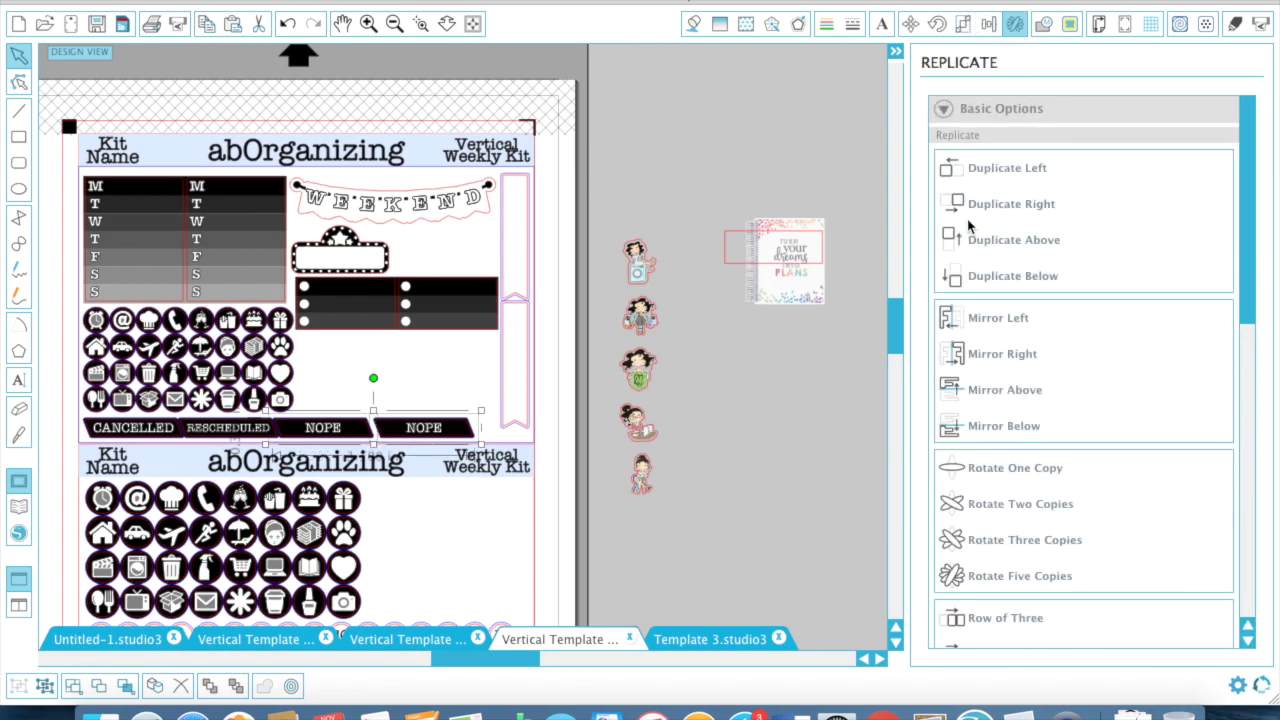
{"action": "left_click", "coordinate": [726, 406]}
{"action": "left_click", "coordinate": [448, 432]}
{"action": "scroll", "coordinate": [450, 430], "scroll_direction": "left", "scroll_amount": 1}
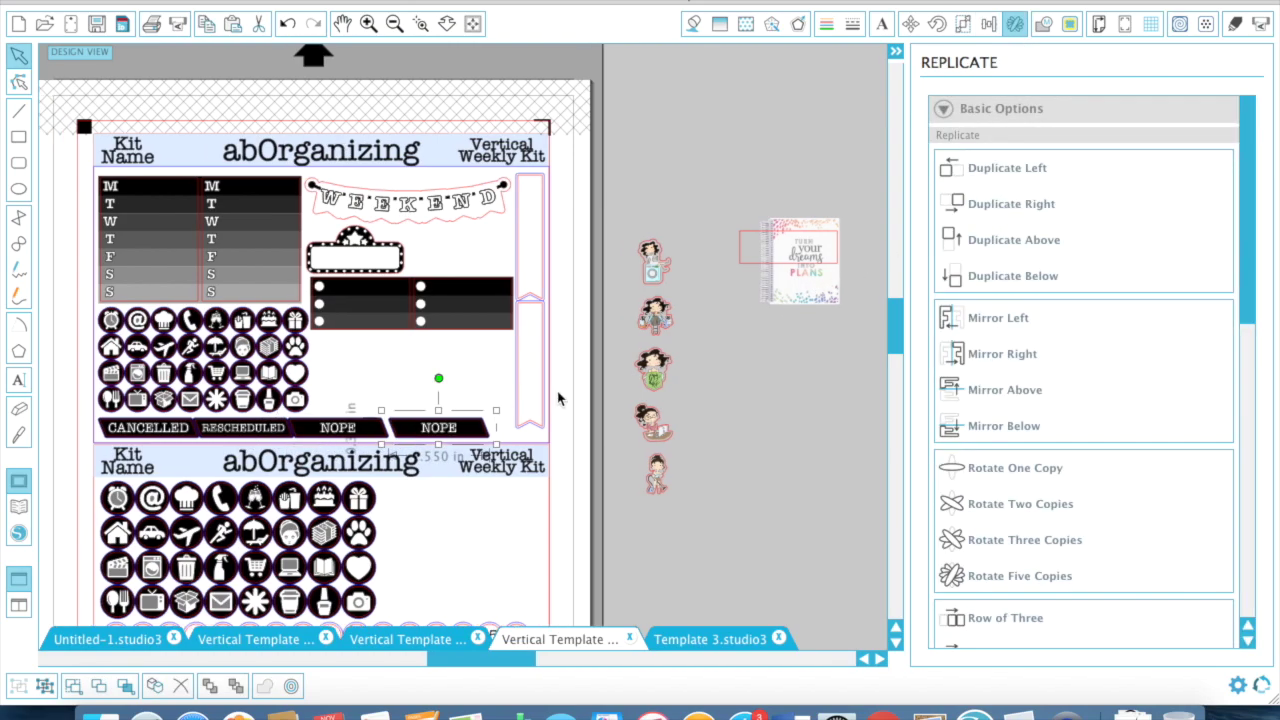
- Ungroup the copied NOPE label and change its text to FORGOT
{"action": "left_click", "coordinate": [368, 23]}
{"action": "left_click", "coordinate": [368, 23]}
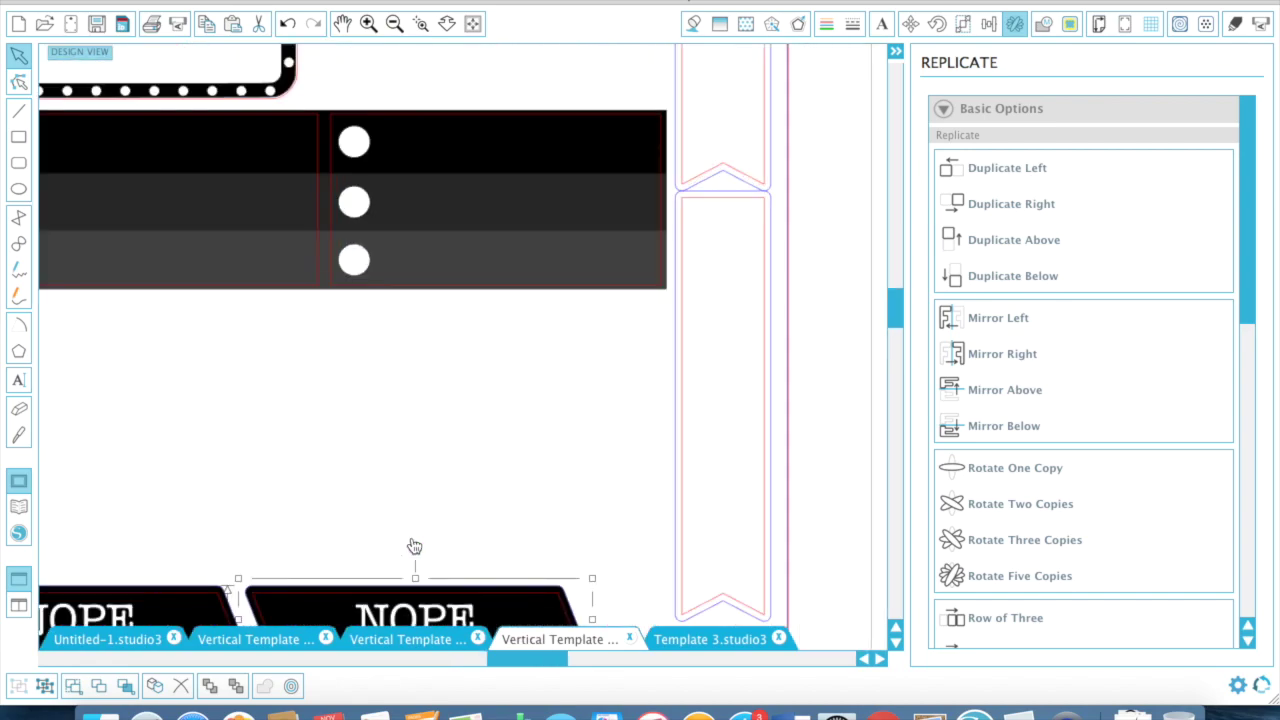
{"action": "right_click", "coordinate": [402, 533]}
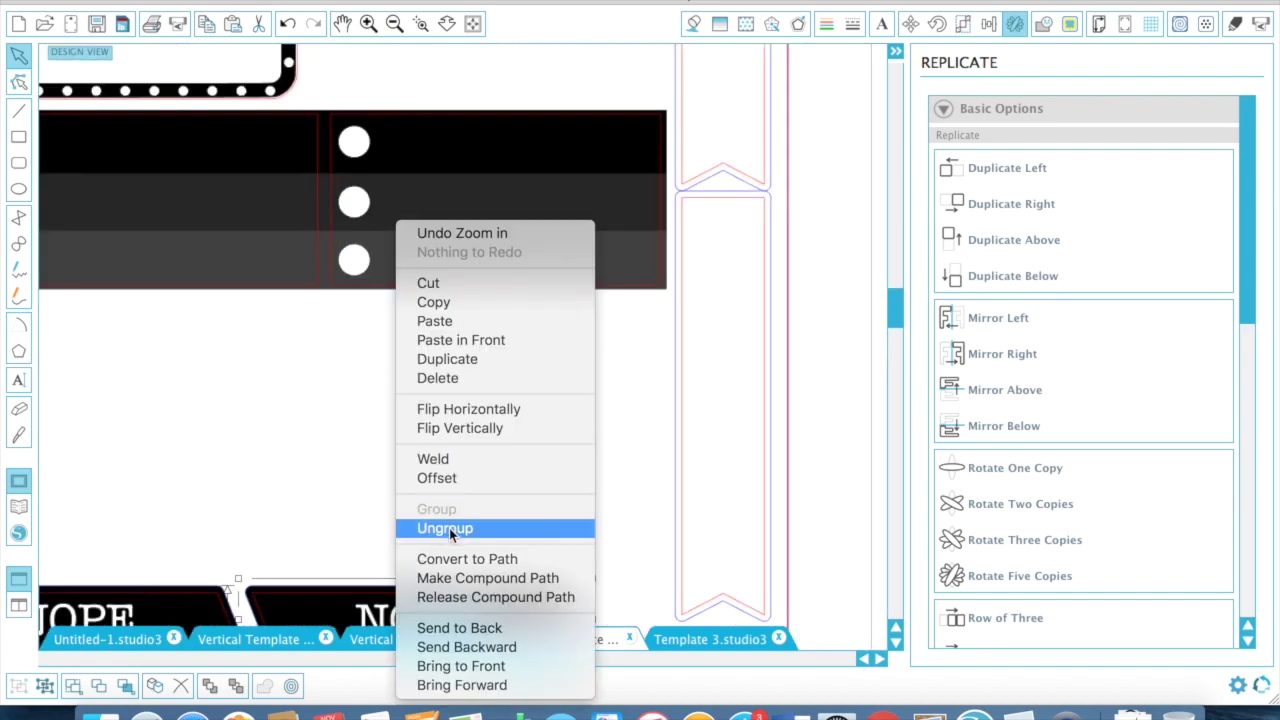
{"action": "left_click", "coordinate": [449, 527]}
{"action": "left_click", "coordinate": [403, 509]}
{"action": "scroll", "coordinate": [443, 531], "scroll_direction": "down", "scroll_amount": 1}
{"action": "left_click", "coordinate": [427, 563]}
{"action": "double_click", "coordinate": [354, 571]}
{"action": "key", "text": "ctrl+a"}
{"action": "type", "text": "Forgo"}
{"action": "key", "text": "ctrl+a"}
{"action": "type", "text": "FORGOT"}
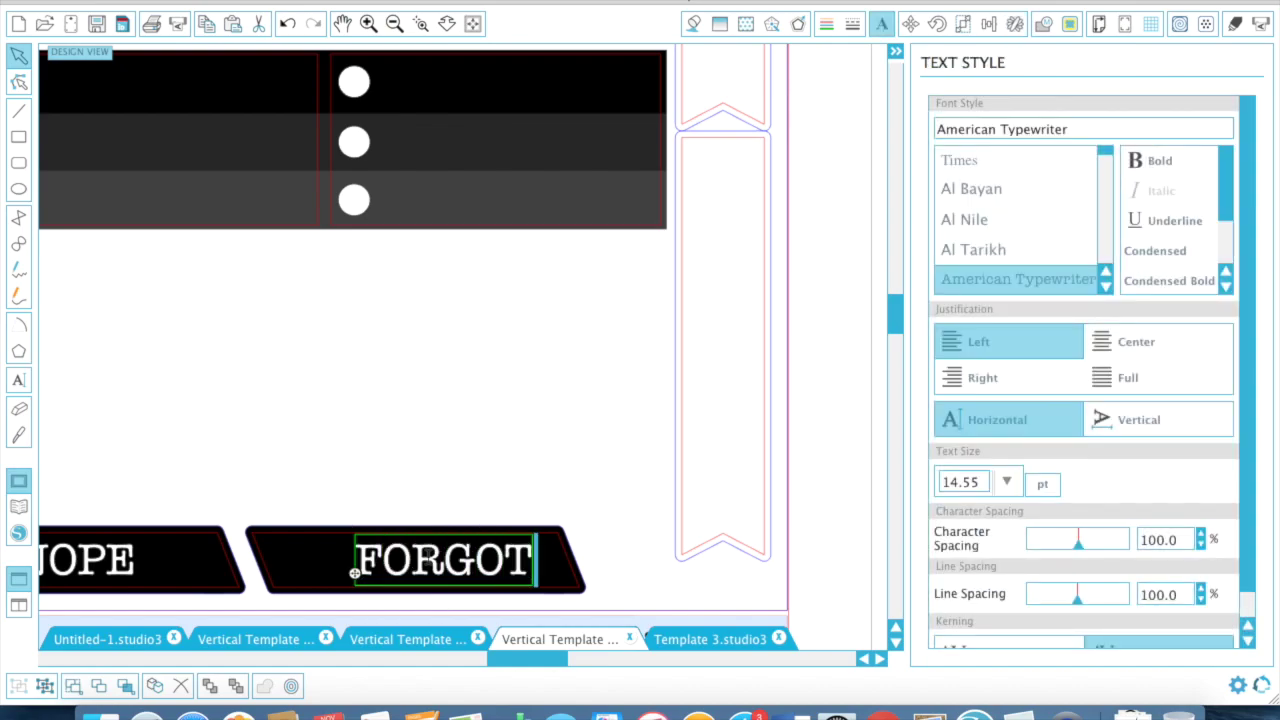
- Center the FORGOT text on its black label shape
{"action": "left_click", "coordinate": [286, 563]}
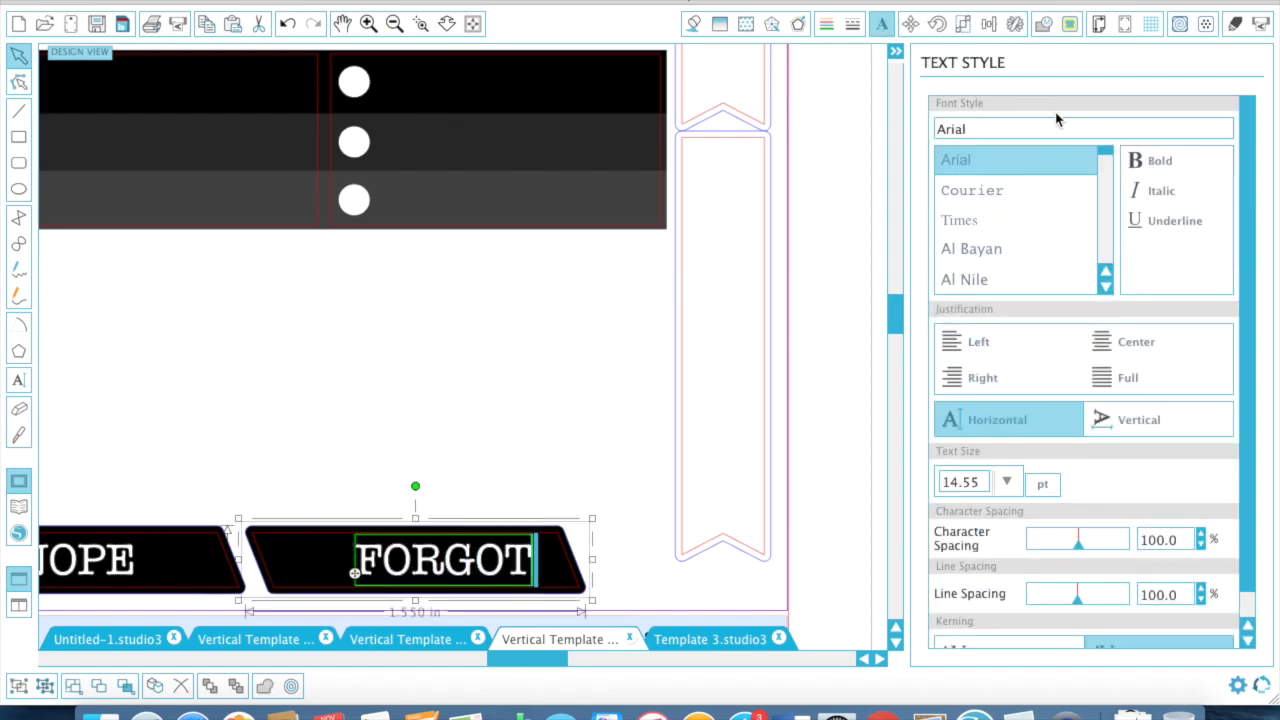
{"action": "left_click", "coordinate": [995, 22]}
{"action": "left_click", "coordinate": [983, 134]}
{"action": "left_click", "coordinate": [390, 594]}
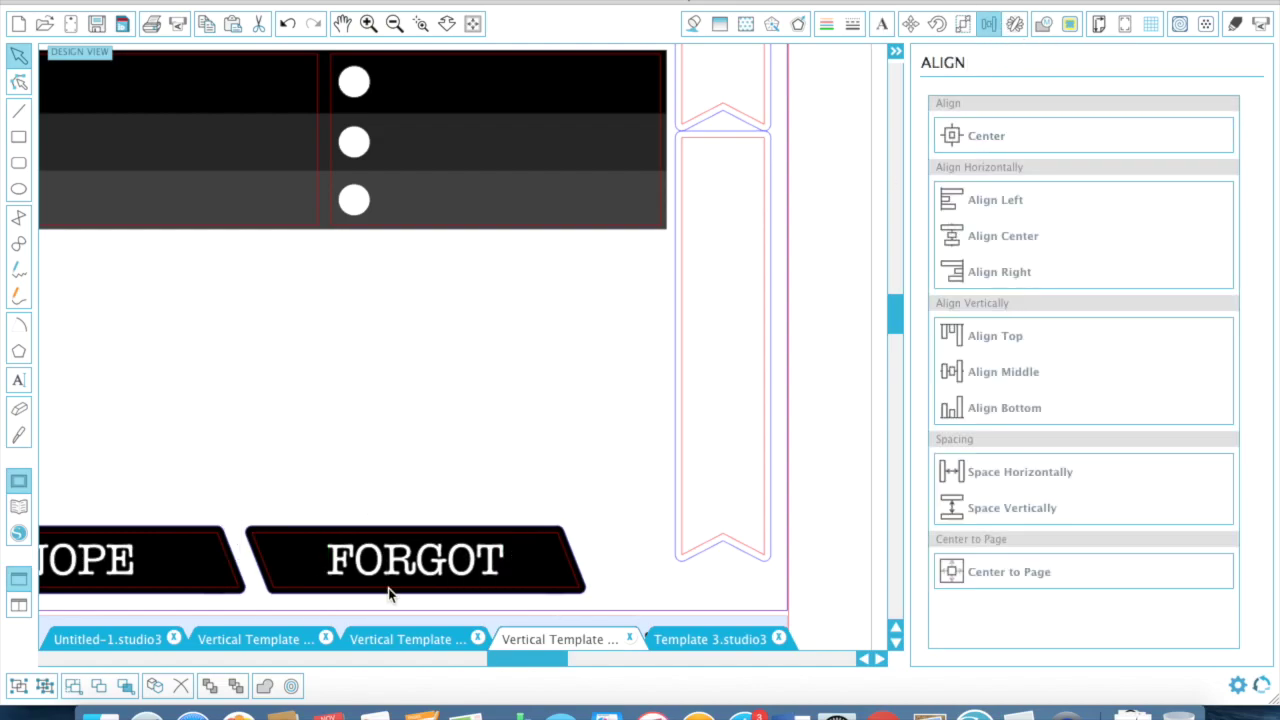
- Group the FORGOT text with its label and nudge it left until it meets the NOPE label
{"action": "left_click", "coordinate": [390, 593]}
{"action": "right_click", "coordinate": [390, 593]}
{"action": "left_click", "coordinate": [464, 512]}
{"action": "key", "text": "Left"}
{"action": "key", "text": "Left"}
{"action": "key", "text": "Left"}
{"action": "key", "text": "Left"}
{"action": "key", "text": "Left"}
{"action": "key", "text": "Left"}
{"action": "key", "text": "Left"}
{"action": "key", "text": "Left"}
{"action": "key", "text": "Left"}
{"action": "key", "text": "Left"}
{"action": "key", "text": "Left"}
{"action": "key", "text": "Left"}
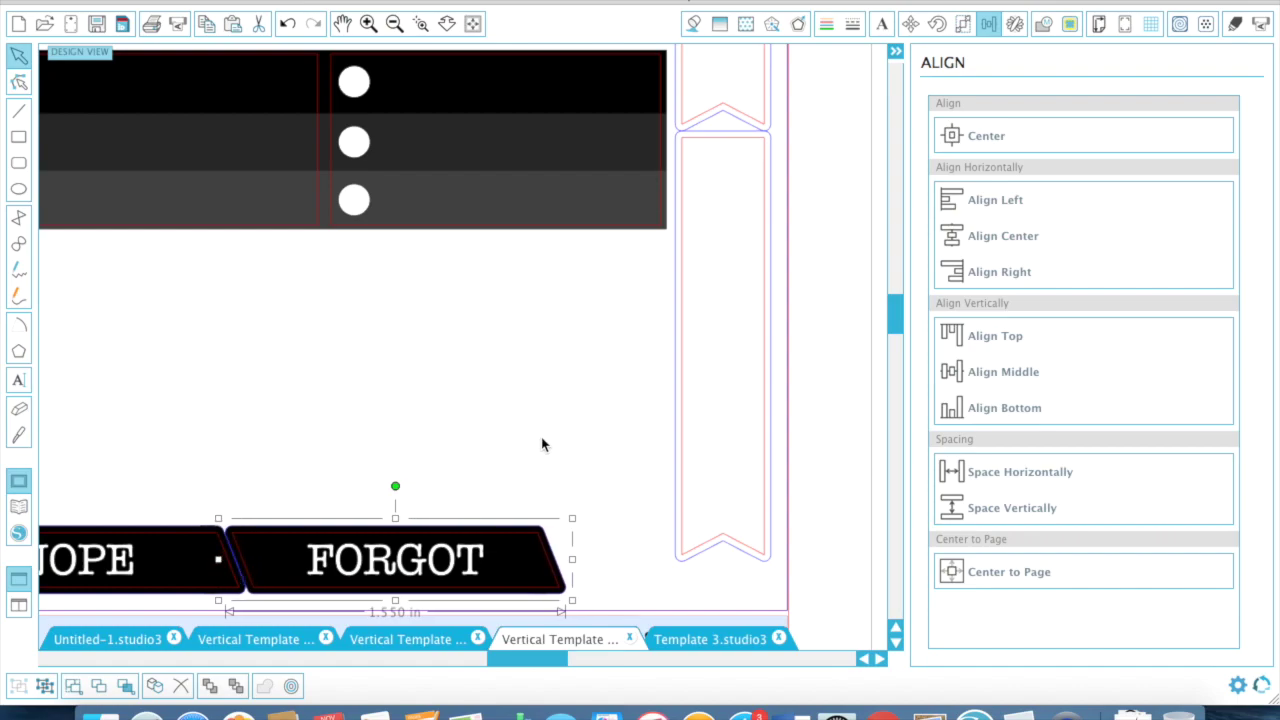
{"action": "left_click", "coordinate": [542, 444]}
- Look over the other two vertical template documents and return to the icon sticker page
{"action": "left_click", "coordinate": [396, 24]}
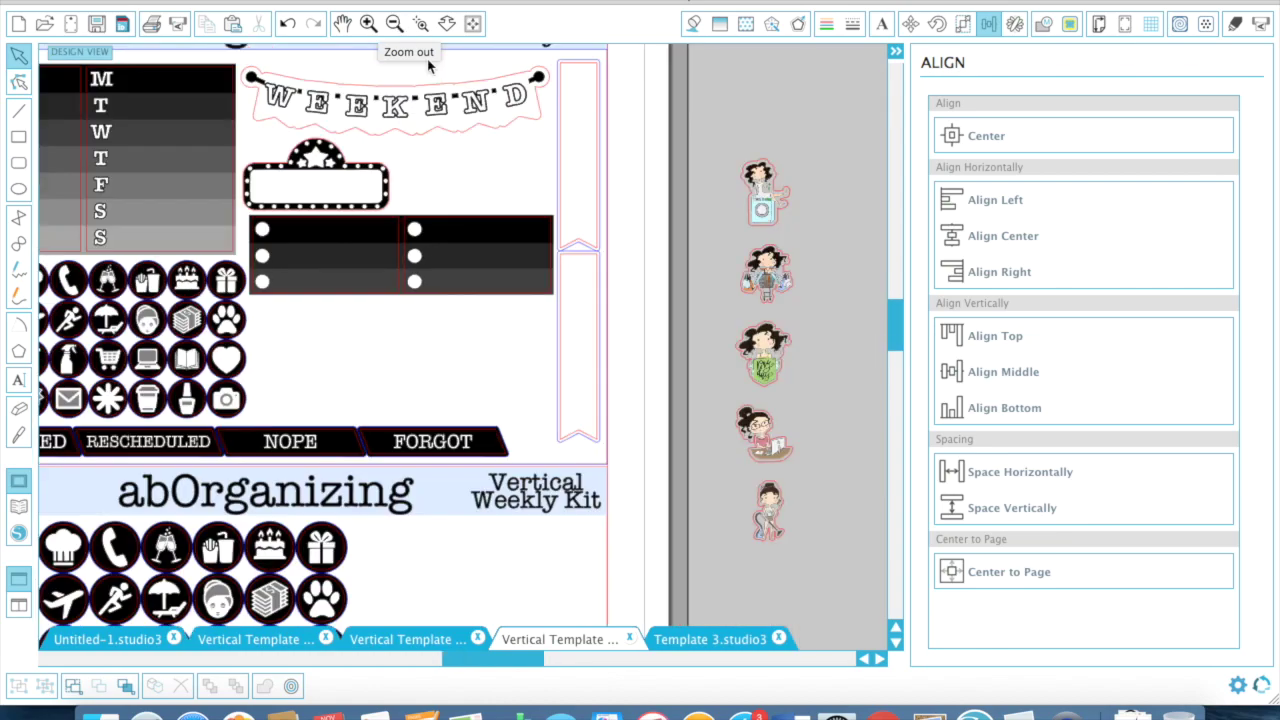
{"action": "left_click", "coordinate": [395, 24]}
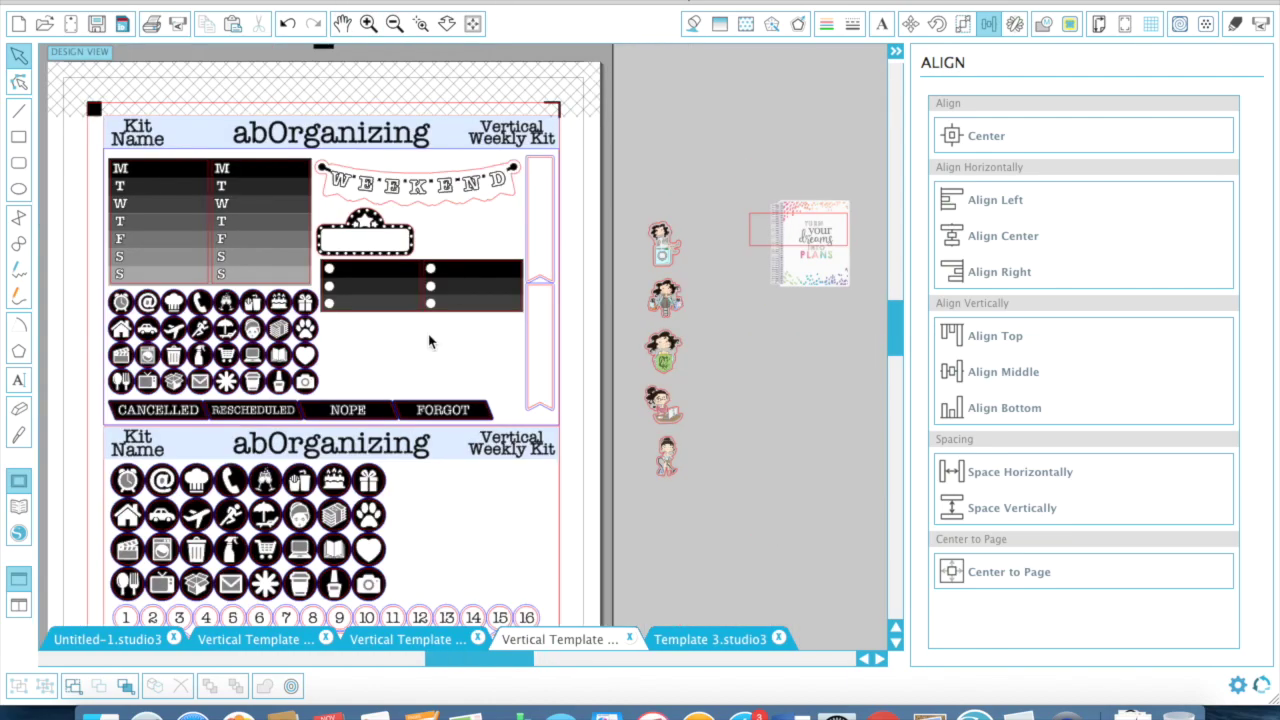
{"action": "left_click", "coordinate": [231, 641]}
{"action": "left_click", "coordinate": [697, 558]}
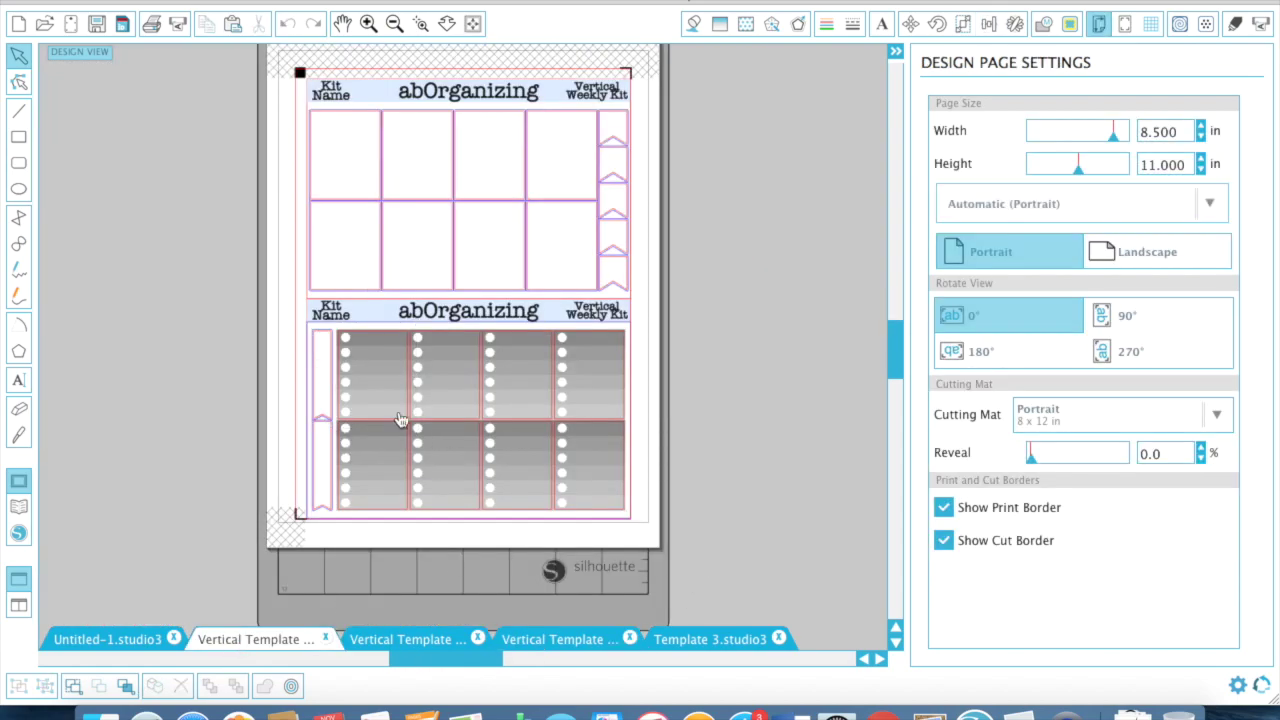
{"action": "left_click", "coordinate": [391, 645]}
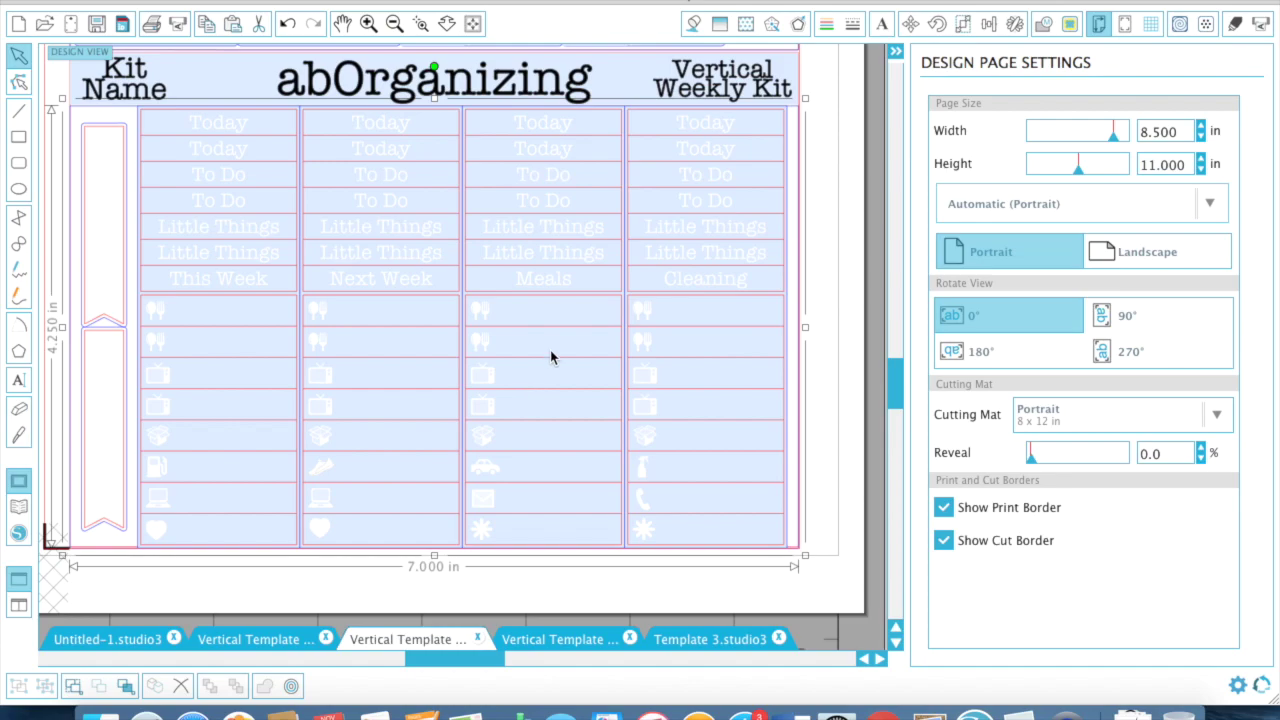
{"action": "left_click", "coordinate": [395, 25]}
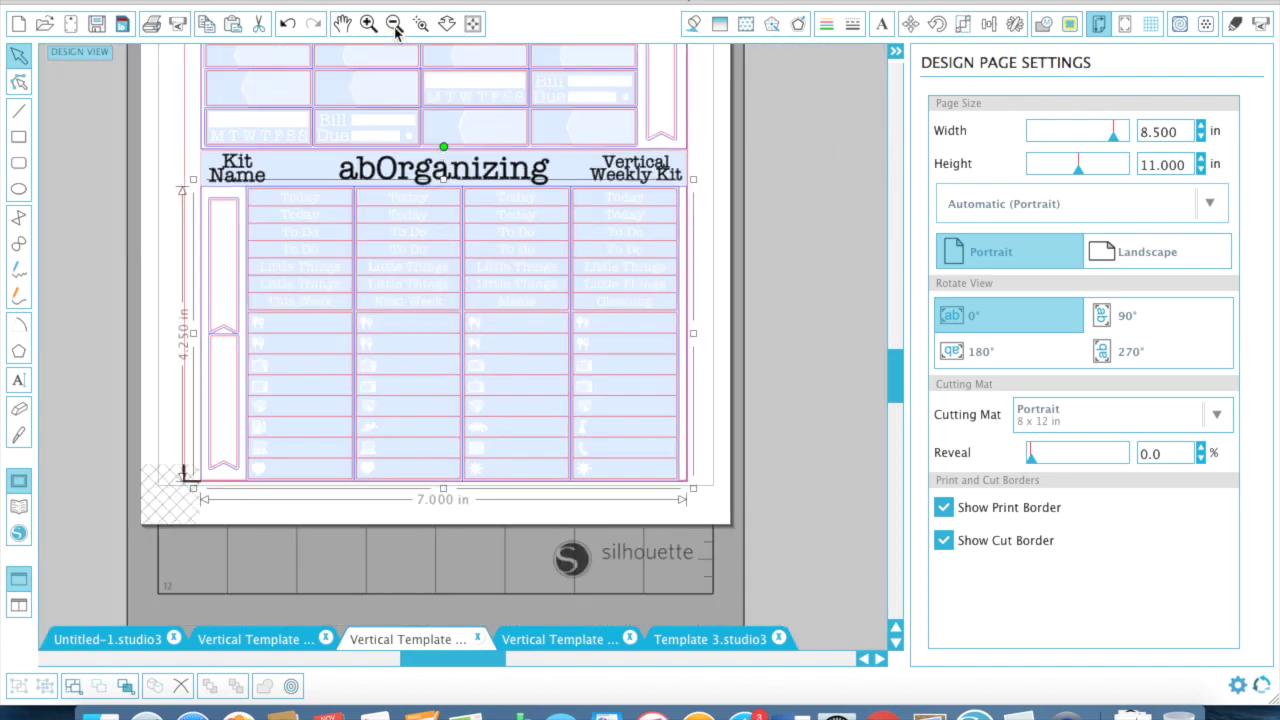
{"action": "left_click", "coordinate": [395, 25]}
{"action": "left_click", "coordinate": [638, 155]}
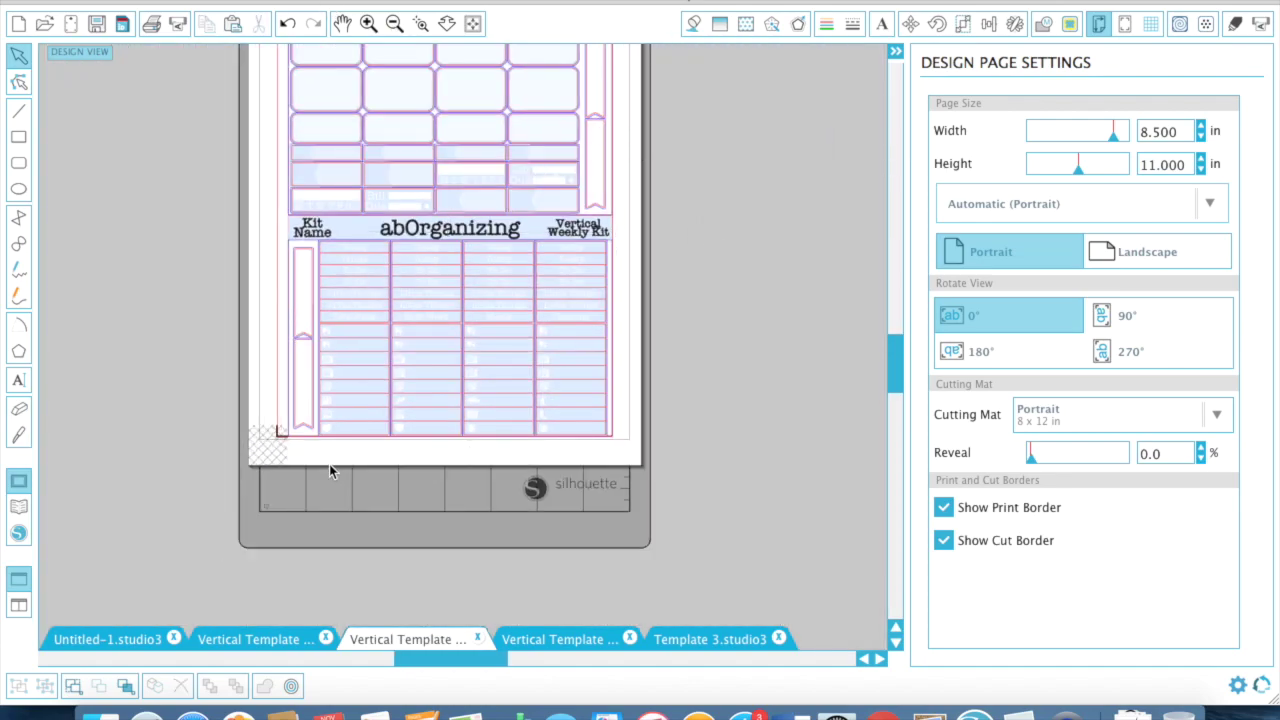
{"action": "left_click", "coordinate": [584, 634]}
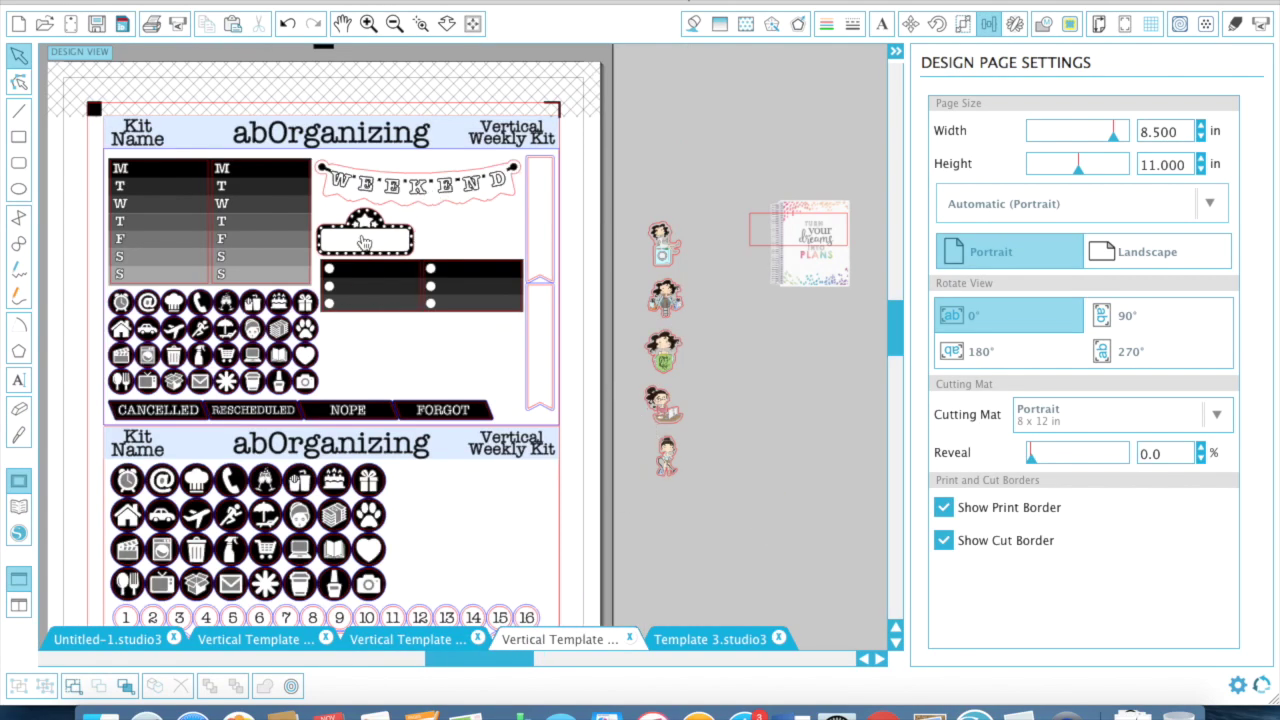
- Examine the WEEKEND banner, marquee sign and checklist strips up close for fit and free space
{"action": "scroll", "coordinate": [380, 150], "scroll_direction": "up", "scroll_amount": 2}
{"action": "left_click", "coordinate": [369, 28]}
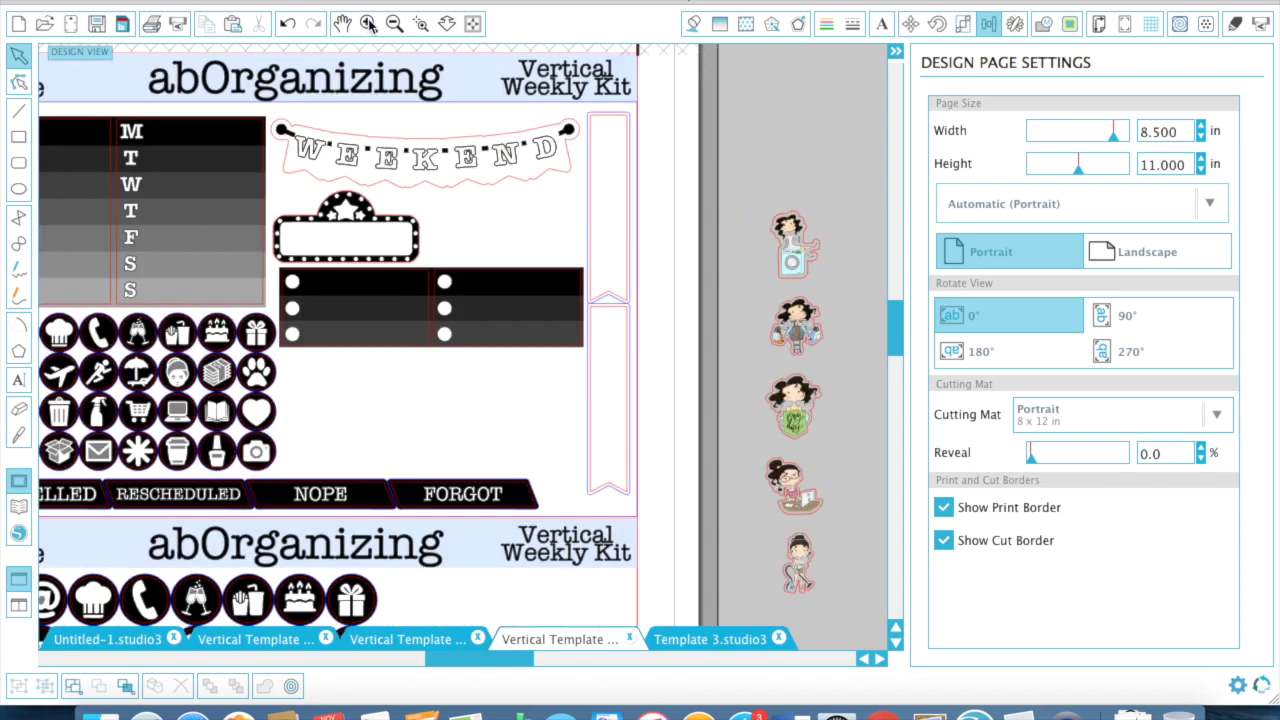
{"action": "left_click", "coordinate": [369, 28]}
{"action": "scroll", "coordinate": [414, 352], "scroll_direction": "up", "scroll_amount": 3}
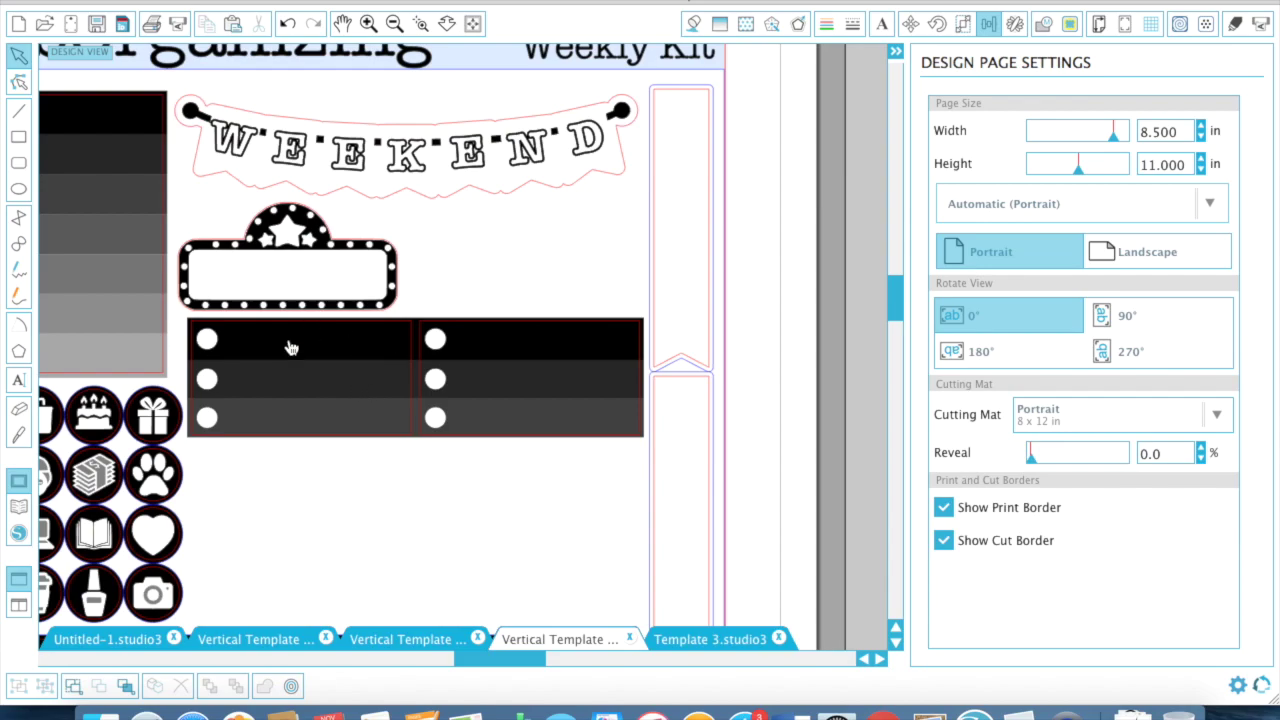
{"action": "left_click", "coordinate": [396, 24]}
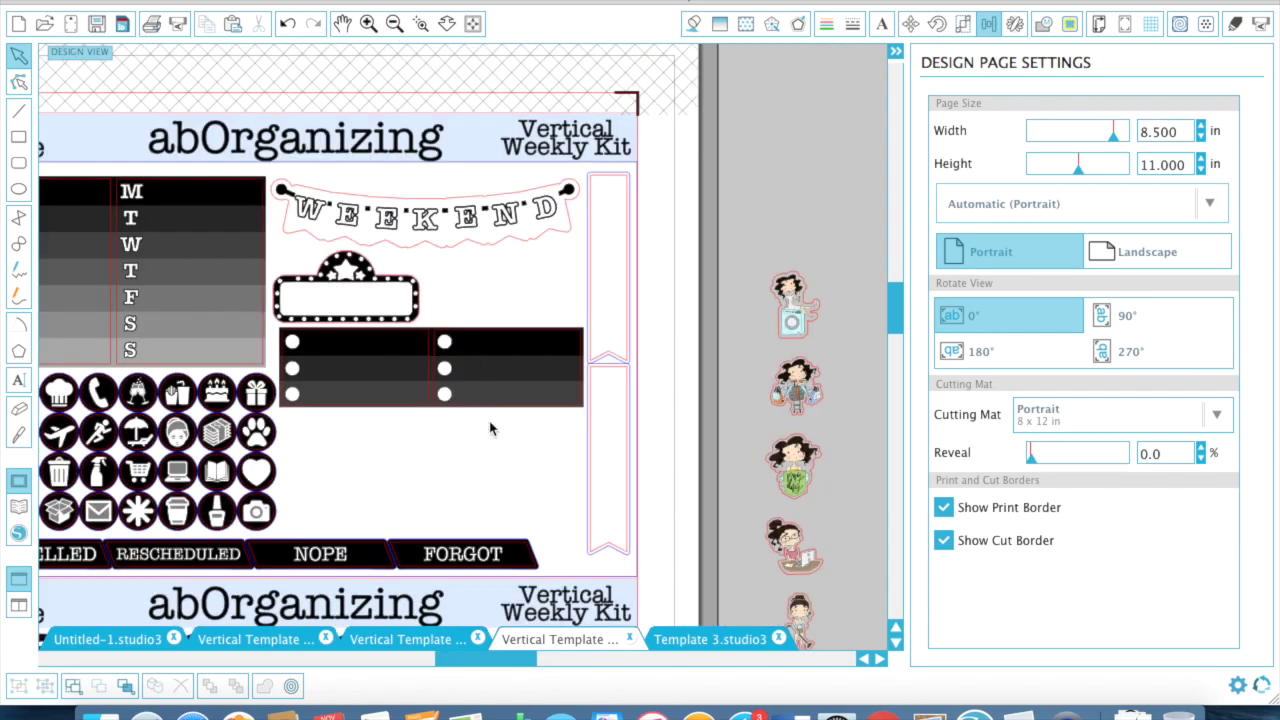
{"action": "left_click", "coordinate": [397, 24]}
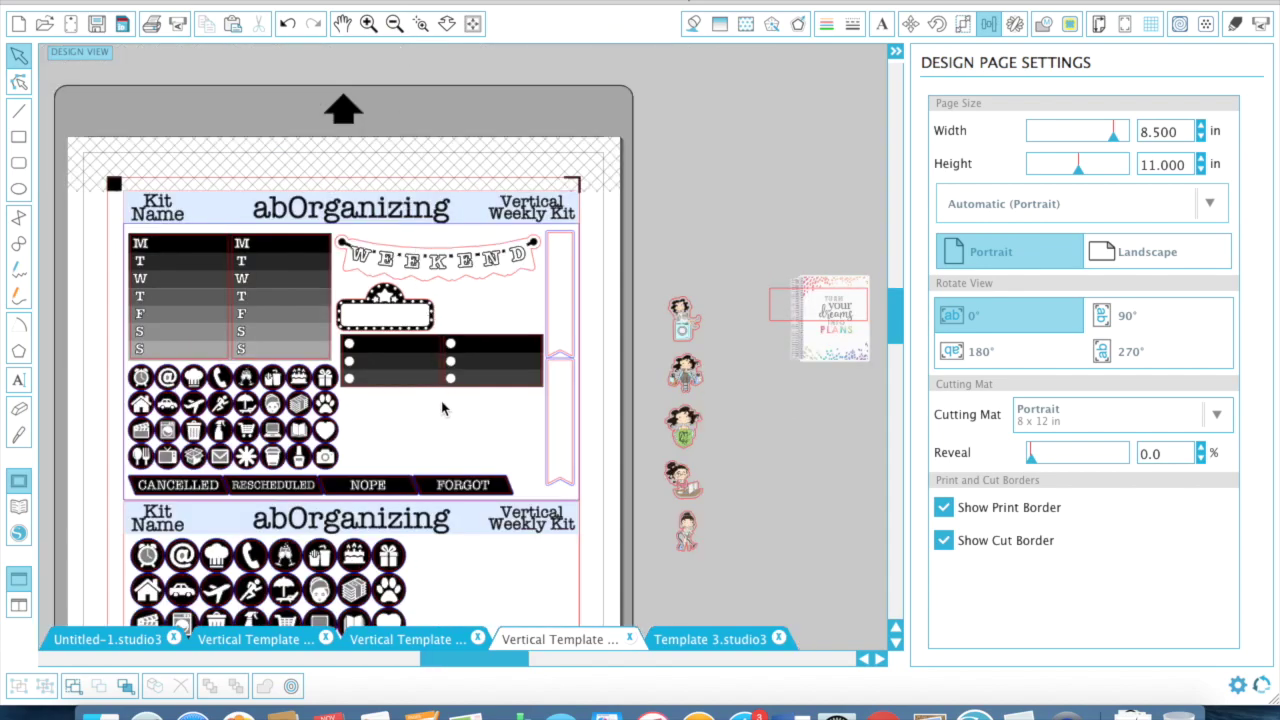
- Move all five character stickers farther right of the page, beyond the planner cover image
{"action": "scroll", "coordinate": [479, 340], "scroll_direction": "right", "scroll_amount": 5}
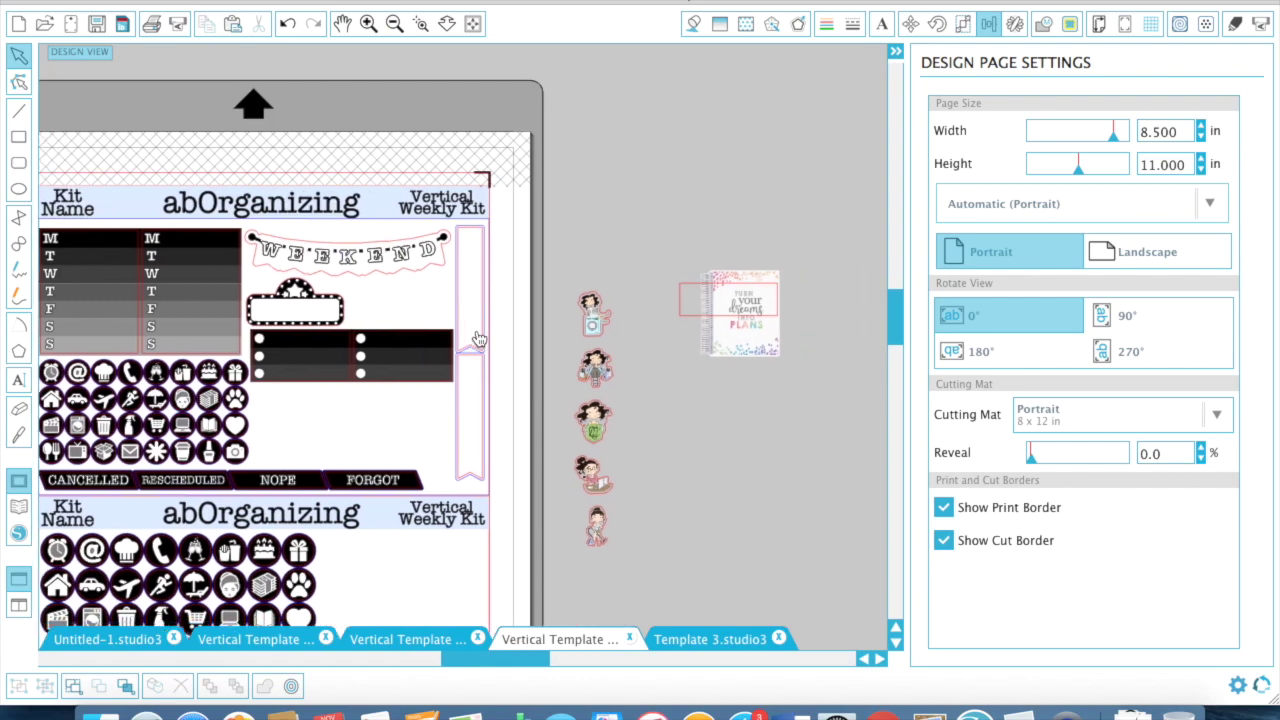
{"action": "left_click", "coordinate": [651, 311]}
{"action": "left_click", "coordinate": [697, 377]}
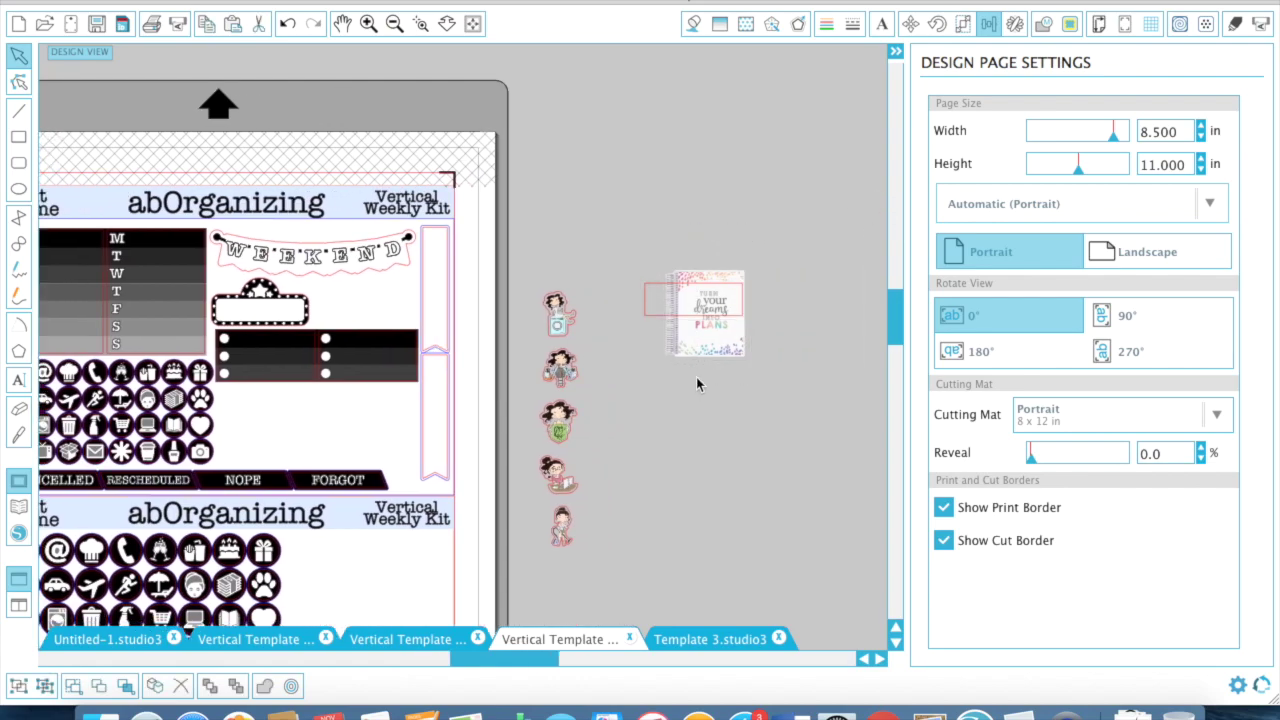
{"action": "scroll", "coordinate": [697, 377], "scroll_direction": "right", "scroll_amount": 6}
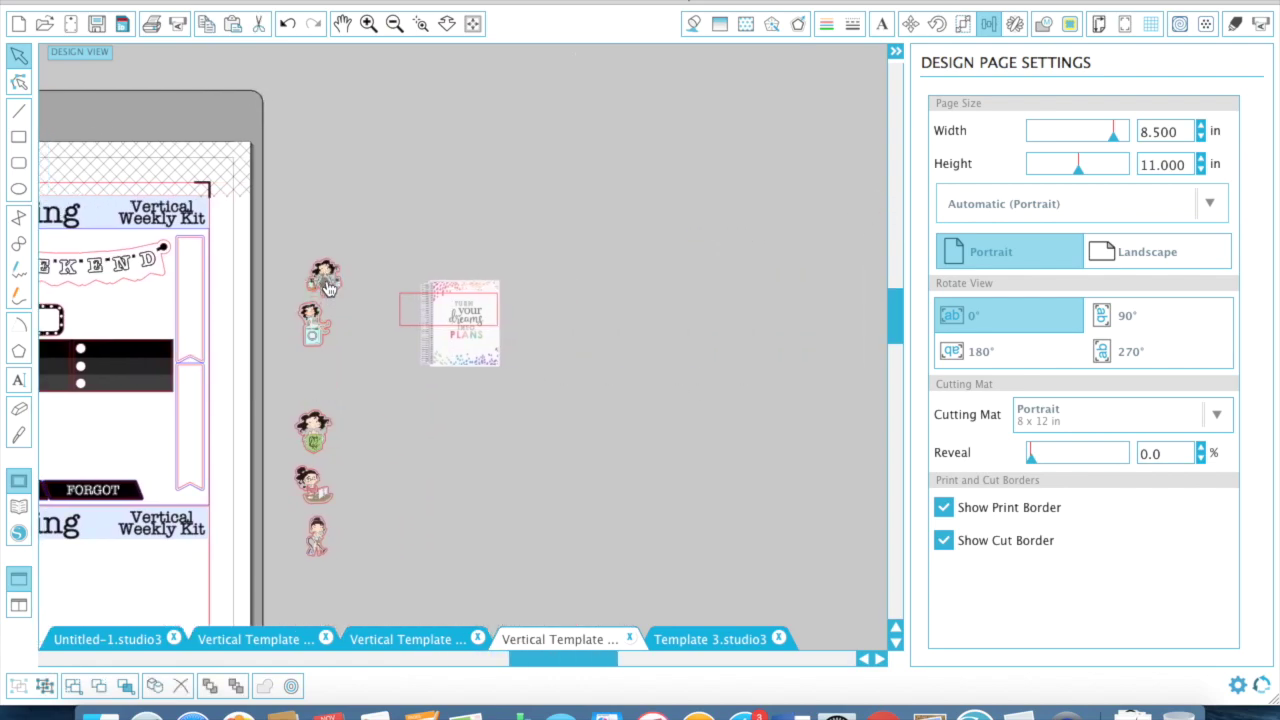
{"action": "scroll", "coordinate": [330, 292], "scroll_direction": "left", "scroll_amount": 8}
{"action": "left_click_drag", "start_coordinate": [561, 495], "coordinate": [890, 550]}
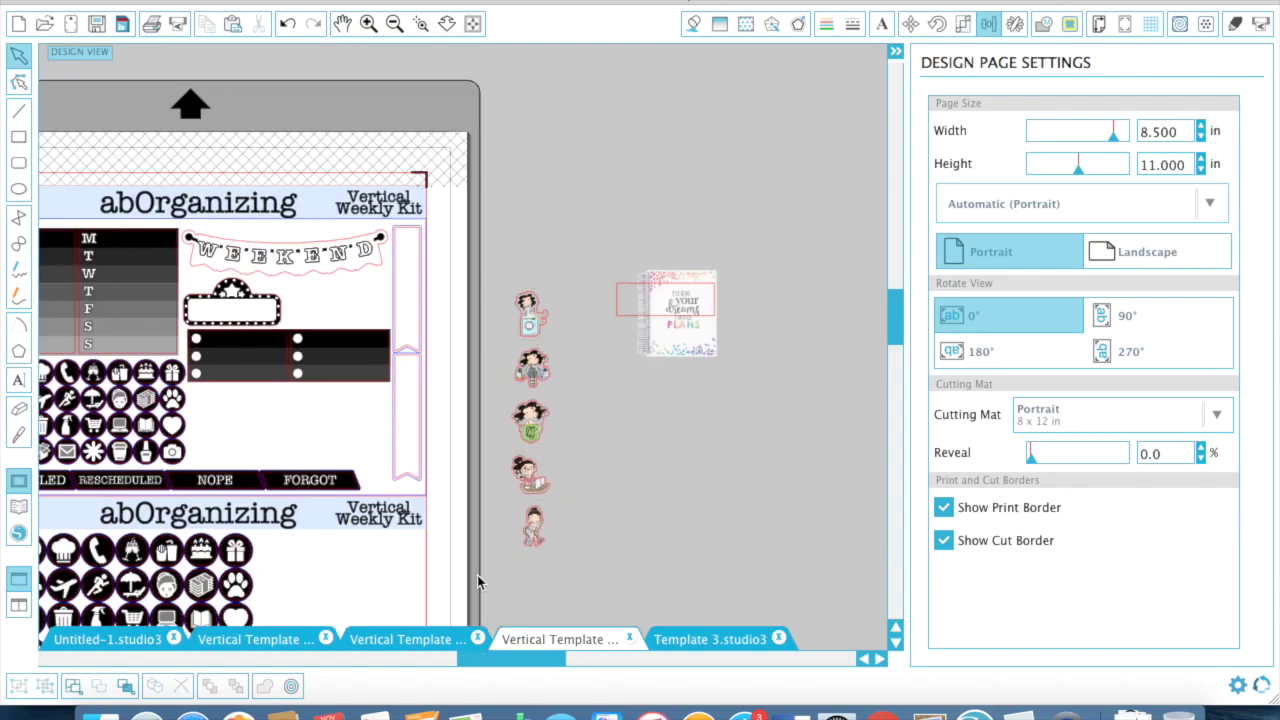
{"action": "left_click", "coordinate": [545, 345]}
{"action": "left_click_drag", "start_coordinate": [530, 306], "coordinate": [872, 308]}
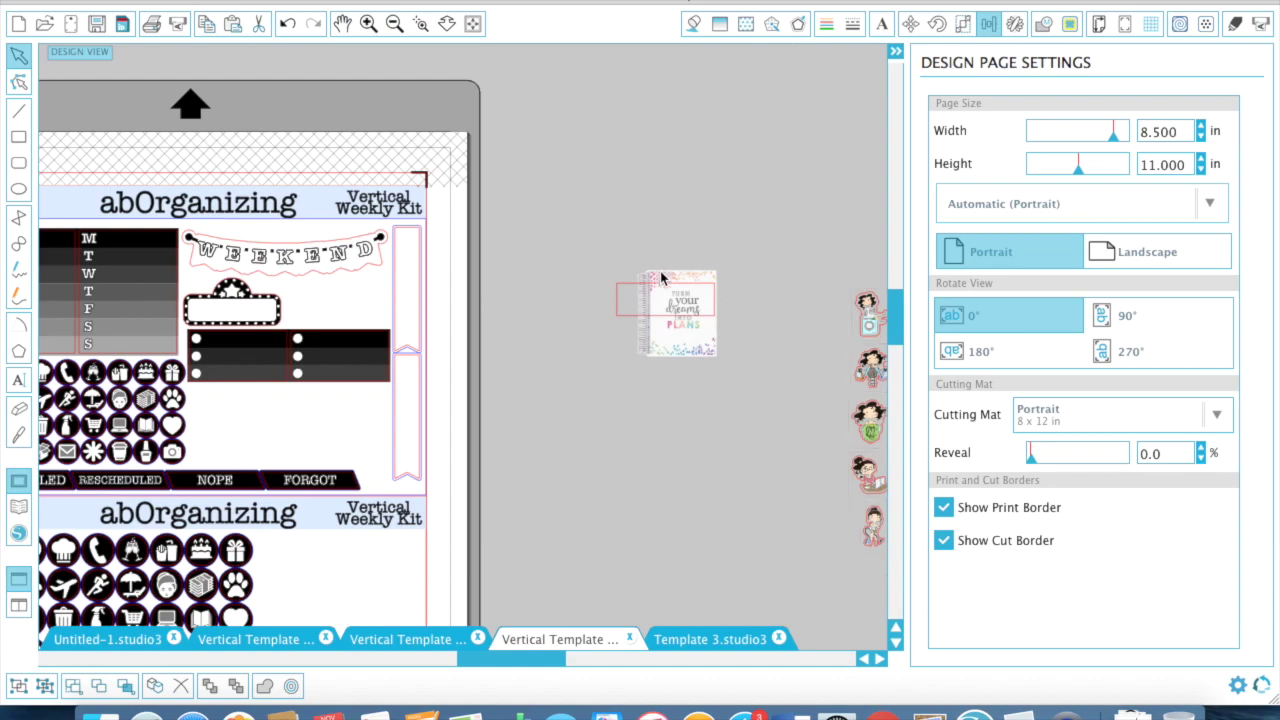
- Bring the planner cover image with its rectangle closer to the page and move the 1.5 by 0.5 in rectangle above it
{"action": "left_click", "coordinate": [670, 330]}
{"action": "left_click_drag", "start_coordinate": [706, 334], "coordinate": [630, 360]}
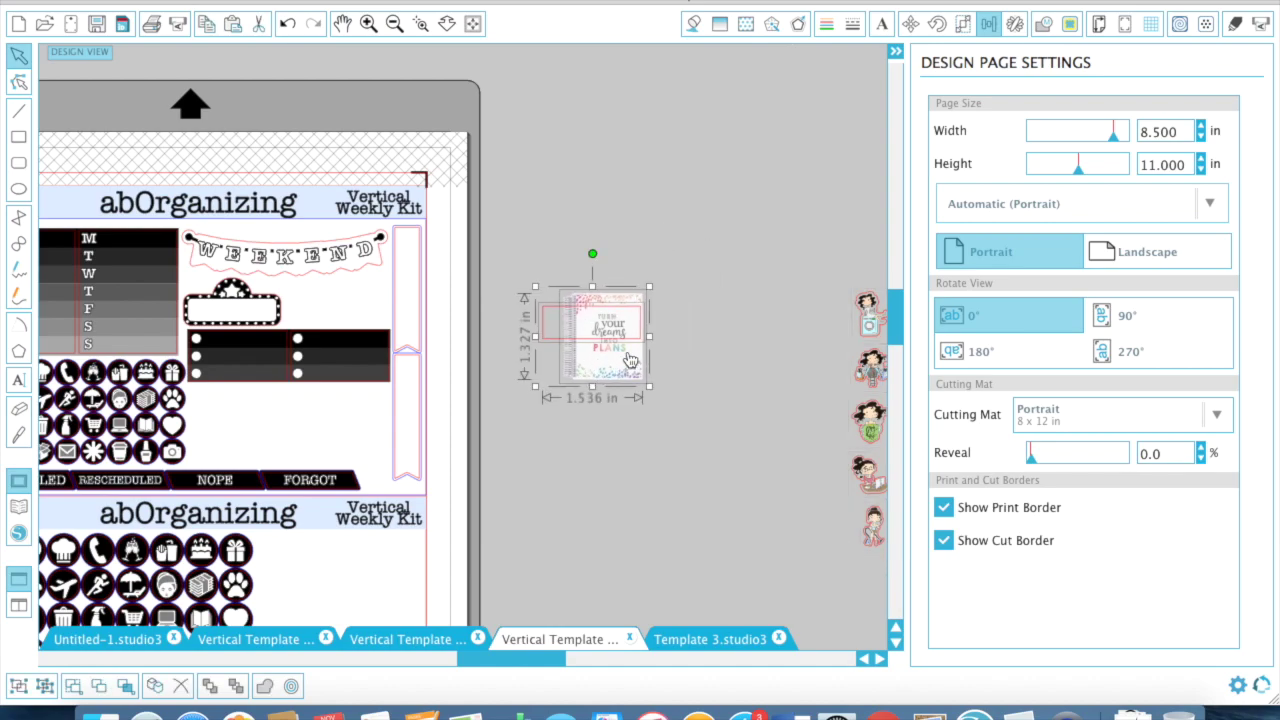
{"action": "left_click", "coordinate": [720, 330]}
{"action": "left_click", "coordinate": [368, 24]}
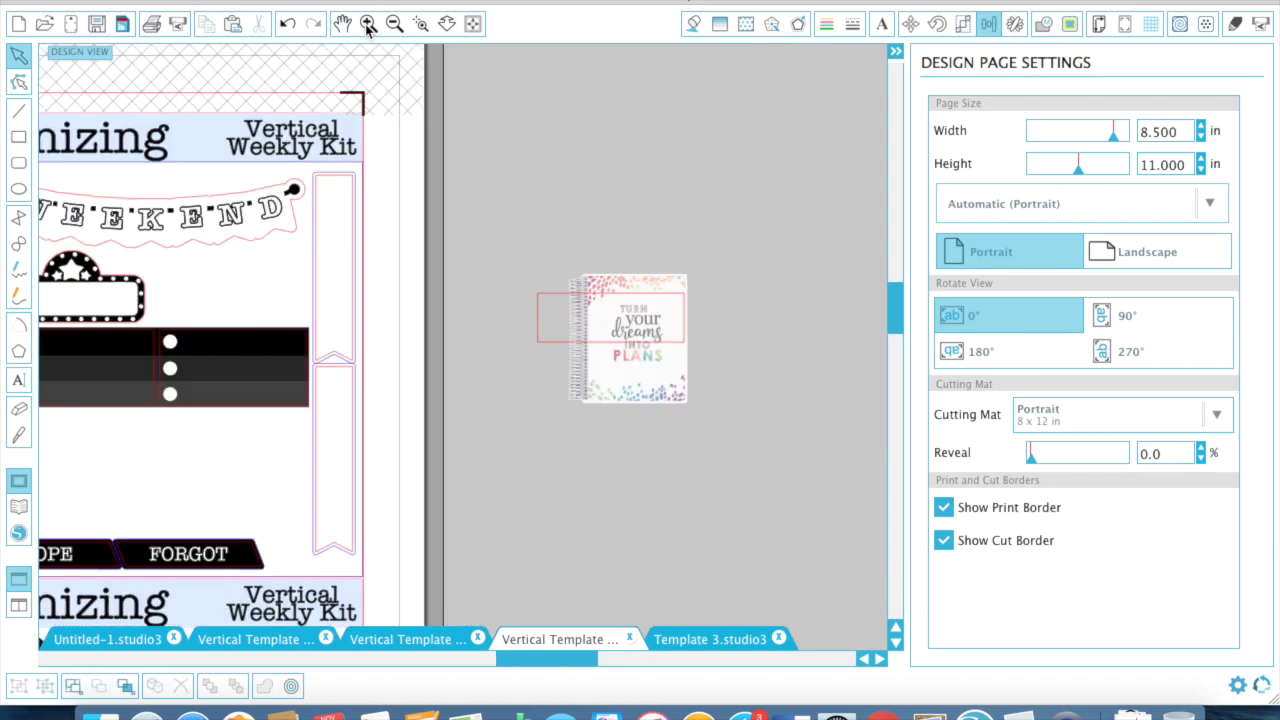
{"action": "left_click", "coordinate": [368, 25]}
{"action": "scroll", "coordinate": [617, 361], "scroll_direction": "right", "scroll_amount": 3}
{"action": "left_click_drag", "start_coordinate": [412, 271], "coordinate": [403, 143]}
{"action": "scroll", "coordinate": [403, 143], "scroll_direction": "up", "scroll_amount": 2}
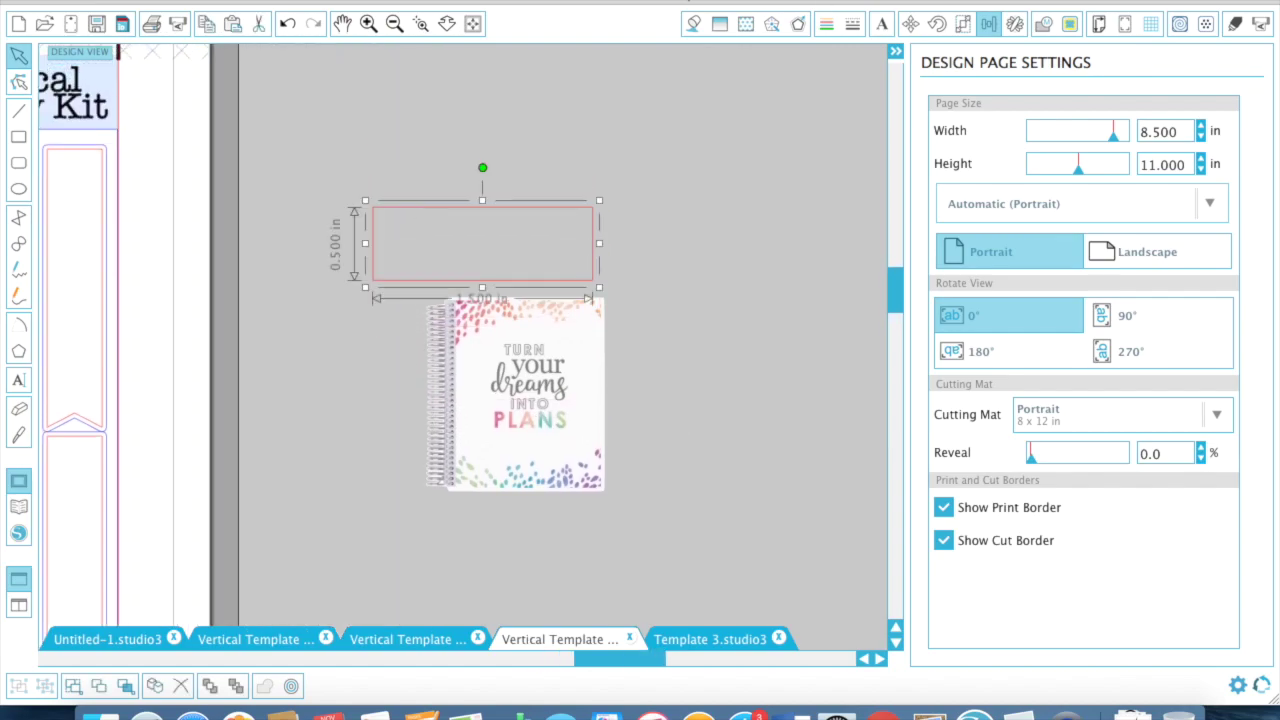
- Offset the rectangle outward by 0.030 in with round corners
{"action": "left_click", "coordinate": [798, 26]}
{"action": "left_click", "coordinate": [992, 130]}
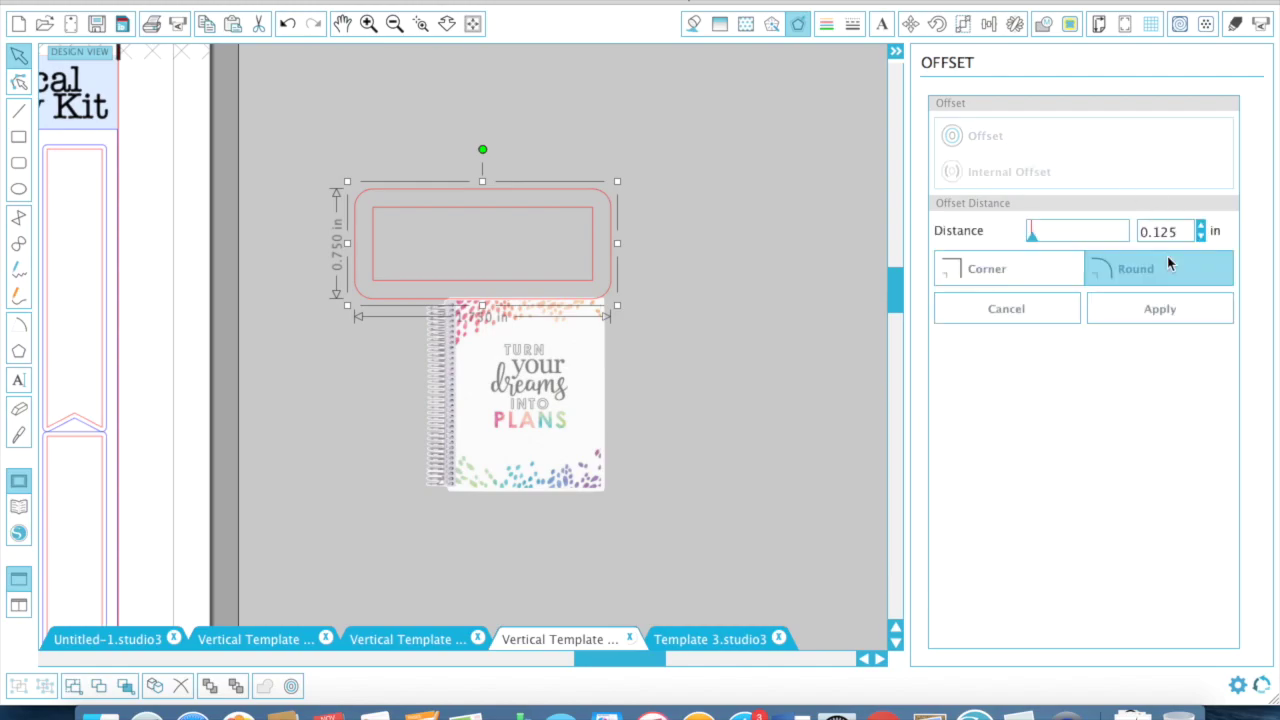
{"action": "left_click_drag", "start_coordinate": [1152, 228], "coordinate": [1229, 228]}
{"action": "key", "text": "BackSpace"}
{"action": "type", "text": "030"}
{"action": "left_click", "coordinate": [1208, 314]}
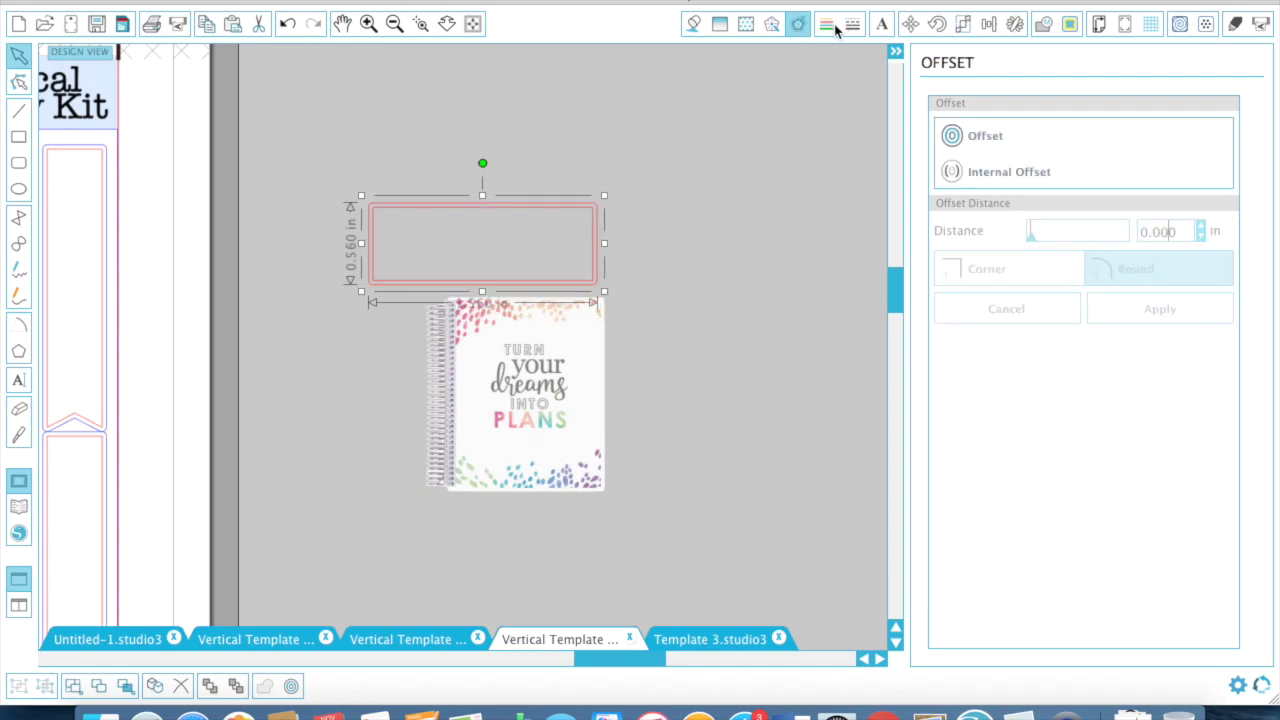
- Set the line color of the rectangle's offset outline to blue
{"action": "left_click", "coordinate": [828, 24]}
{"action": "left_click", "coordinate": [1148, 181]}
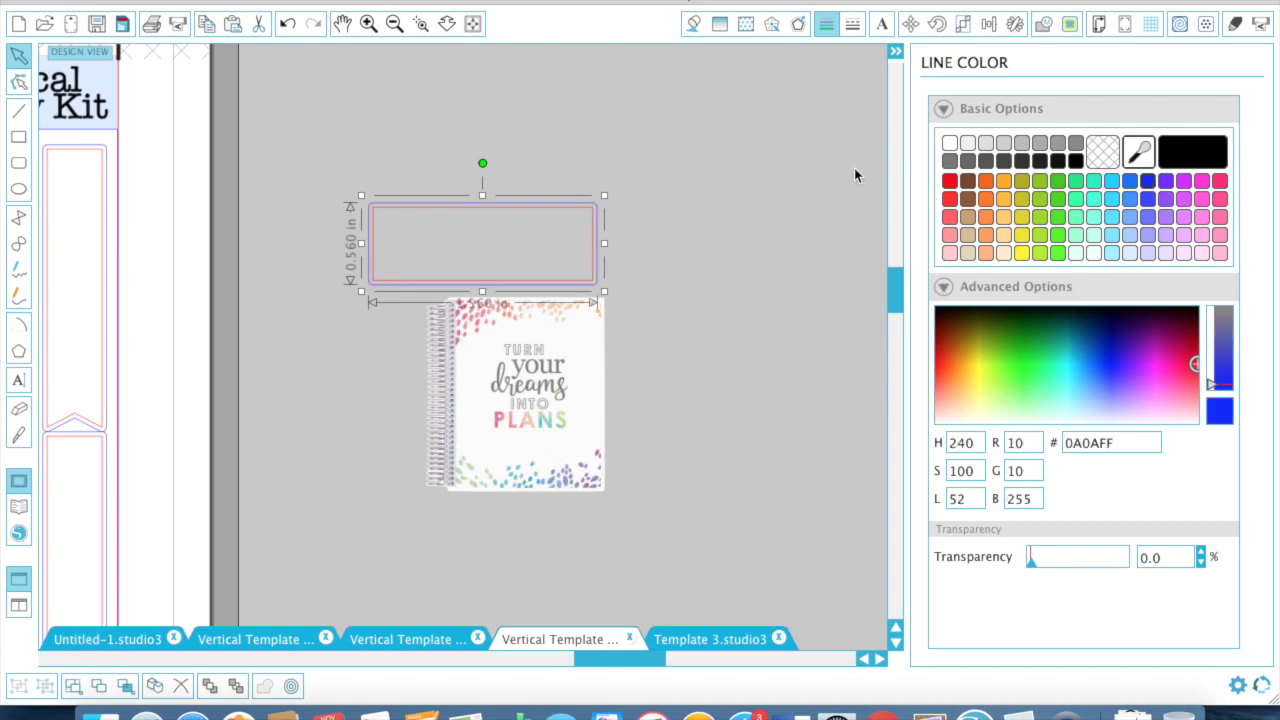
{"action": "left_click", "coordinate": [619, 221]}
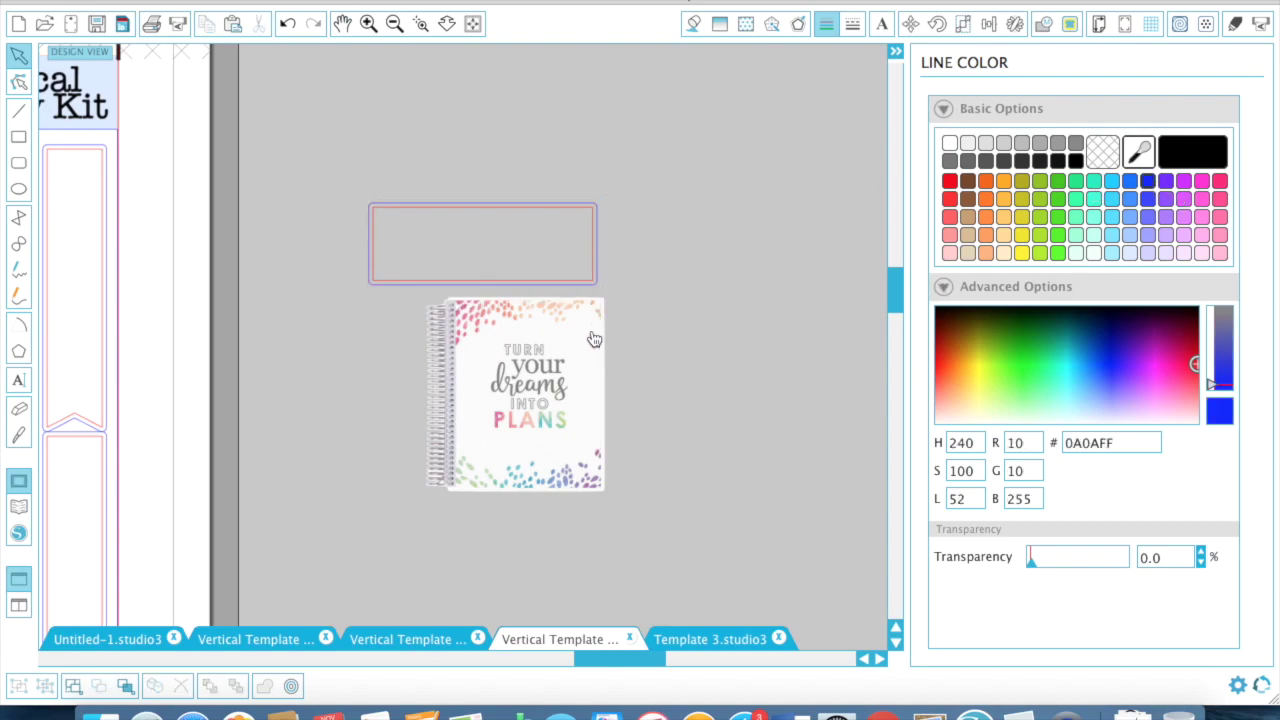
{"action": "left_click", "coordinate": [596, 259]}
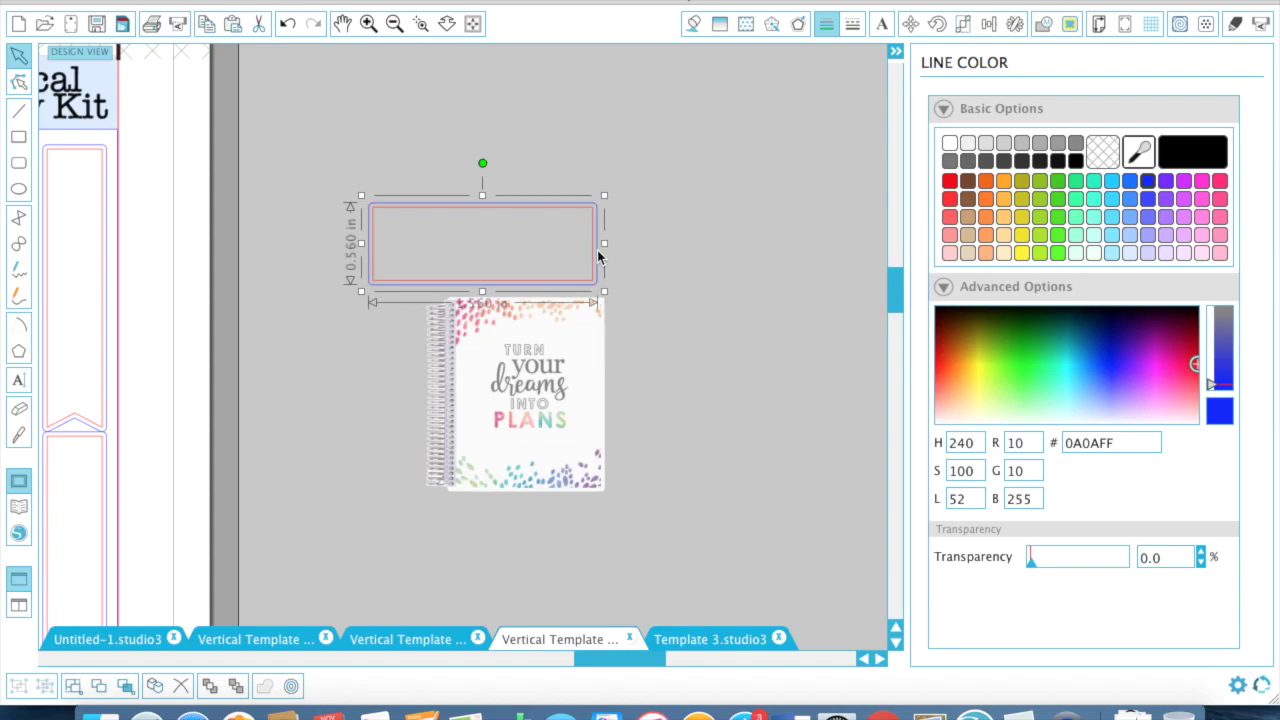
- Fill the rectangle's offset outline with black
{"action": "left_click", "coordinate": [693, 23]}
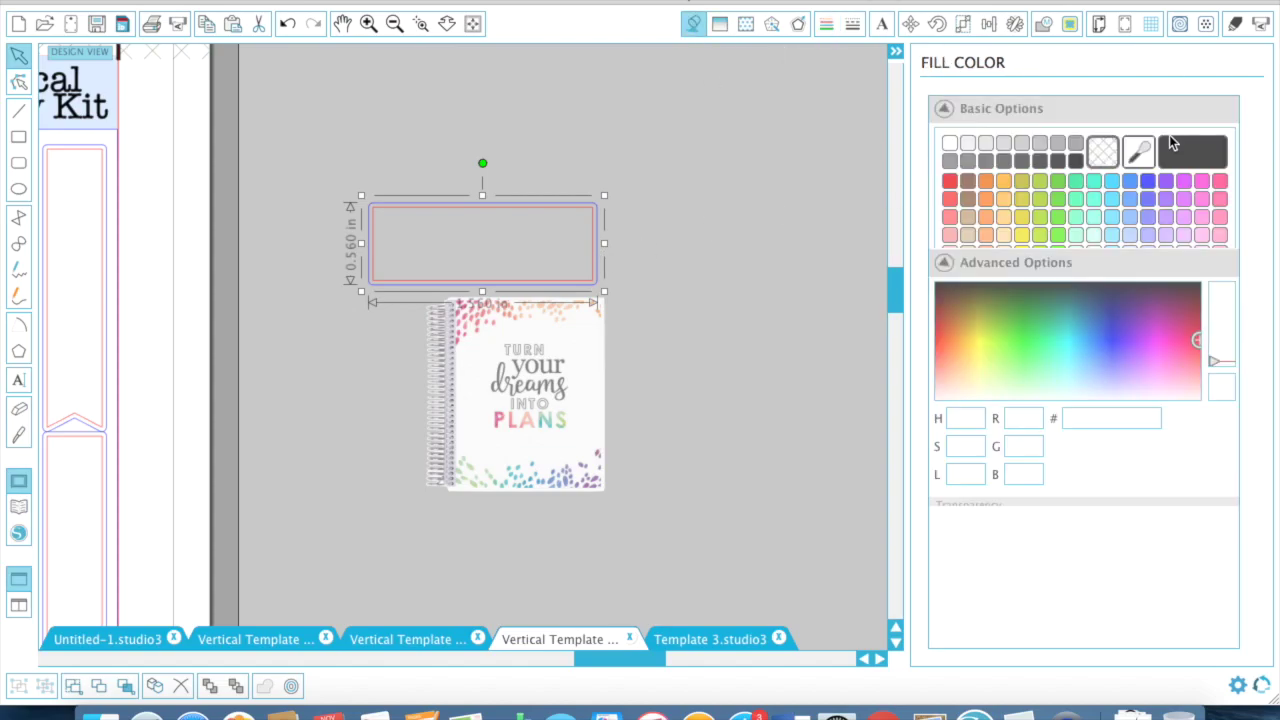
{"action": "left_click", "coordinate": [1190, 152]}
{"action": "left_click", "coordinate": [757, 218]}
- Shrink the planner cover image to less than half its size, place it over the black label, and send the label shapes behind it
{"action": "left_click", "coordinate": [549, 371]}
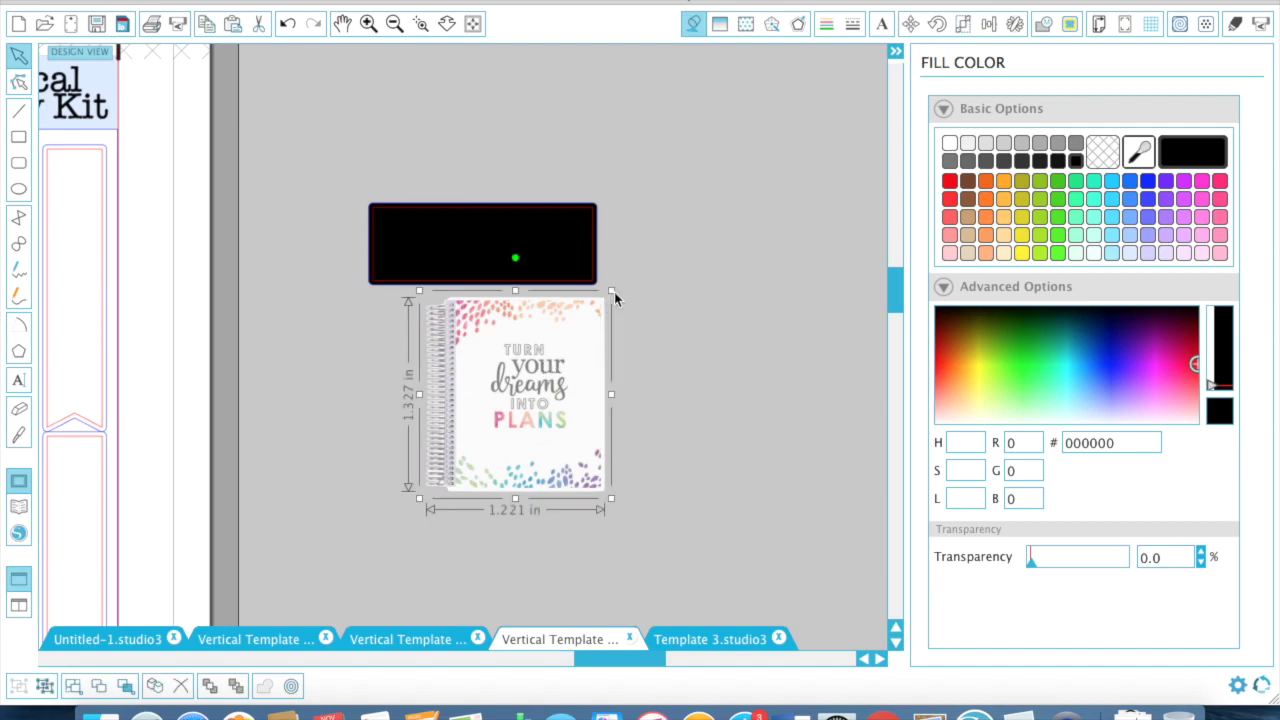
{"action": "left_click_drag", "start_coordinate": [614, 289], "coordinate": [450, 265]}
{"action": "left_click", "coordinate": [586, 280]}
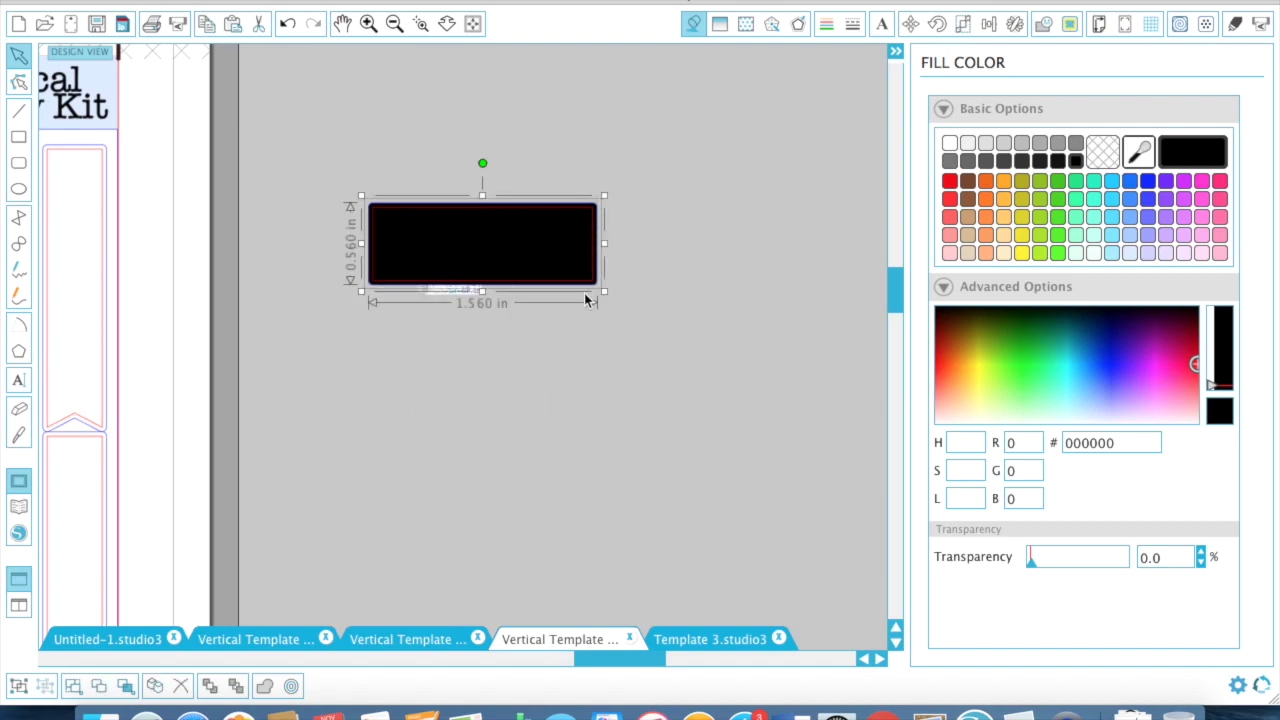
{"action": "right_click", "coordinate": [584, 293]}
{"action": "left_click", "coordinate": [650, 627]}
{"action": "left_click", "coordinate": [641, 424]}
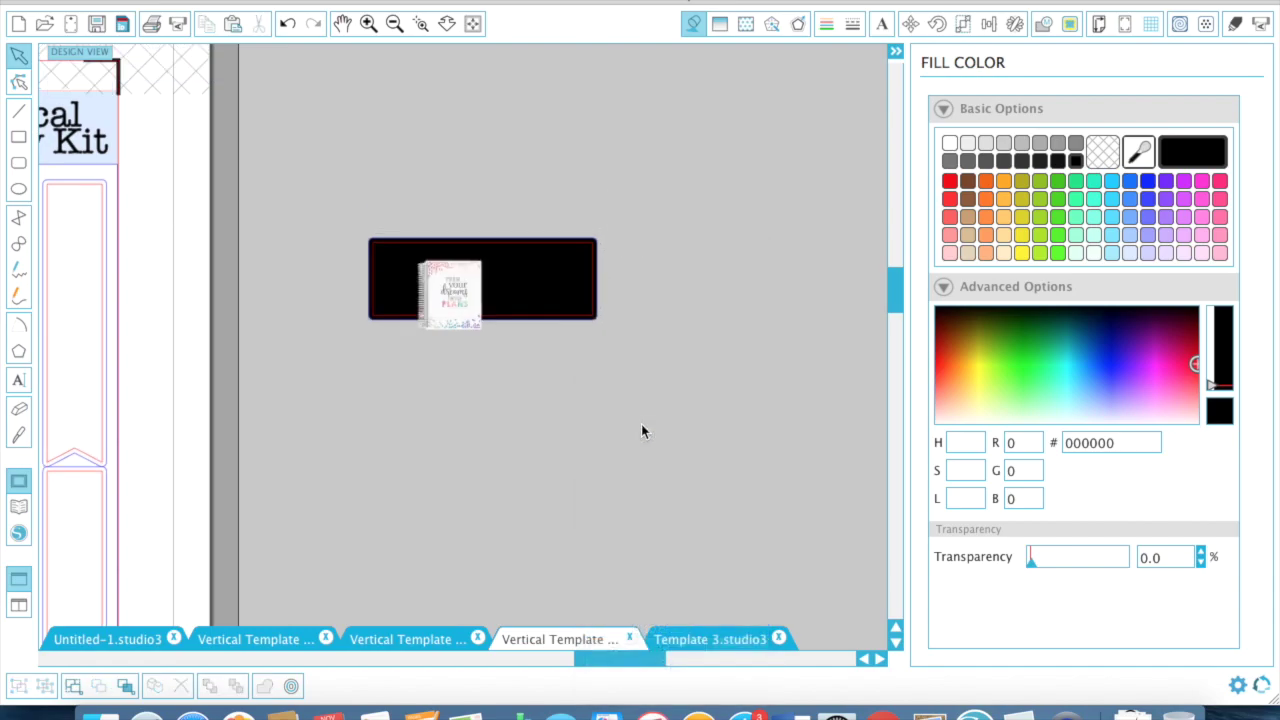
- Add the two-line text "PLAN NEXT WEEK!" below the black label and set its font to American Typewriter
{"action": "left_click", "coordinate": [368, 23]}
{"action": "left_click", "coordinate": [368, 23]}
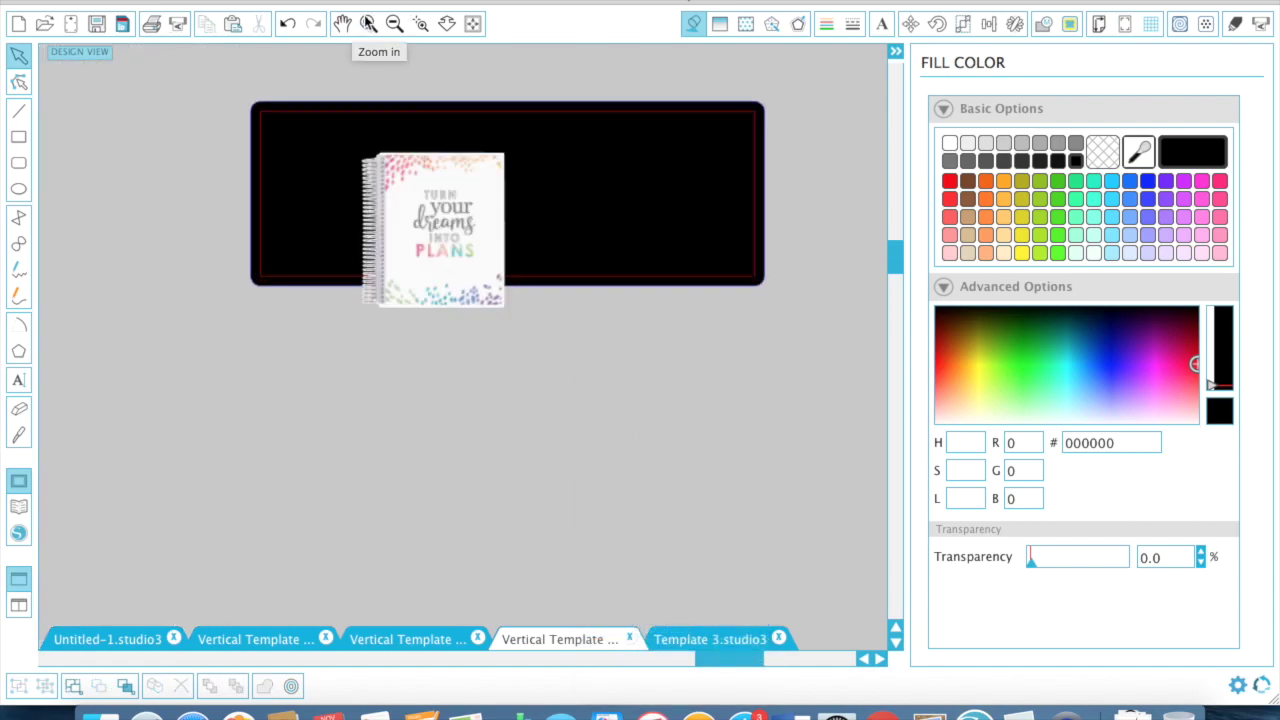
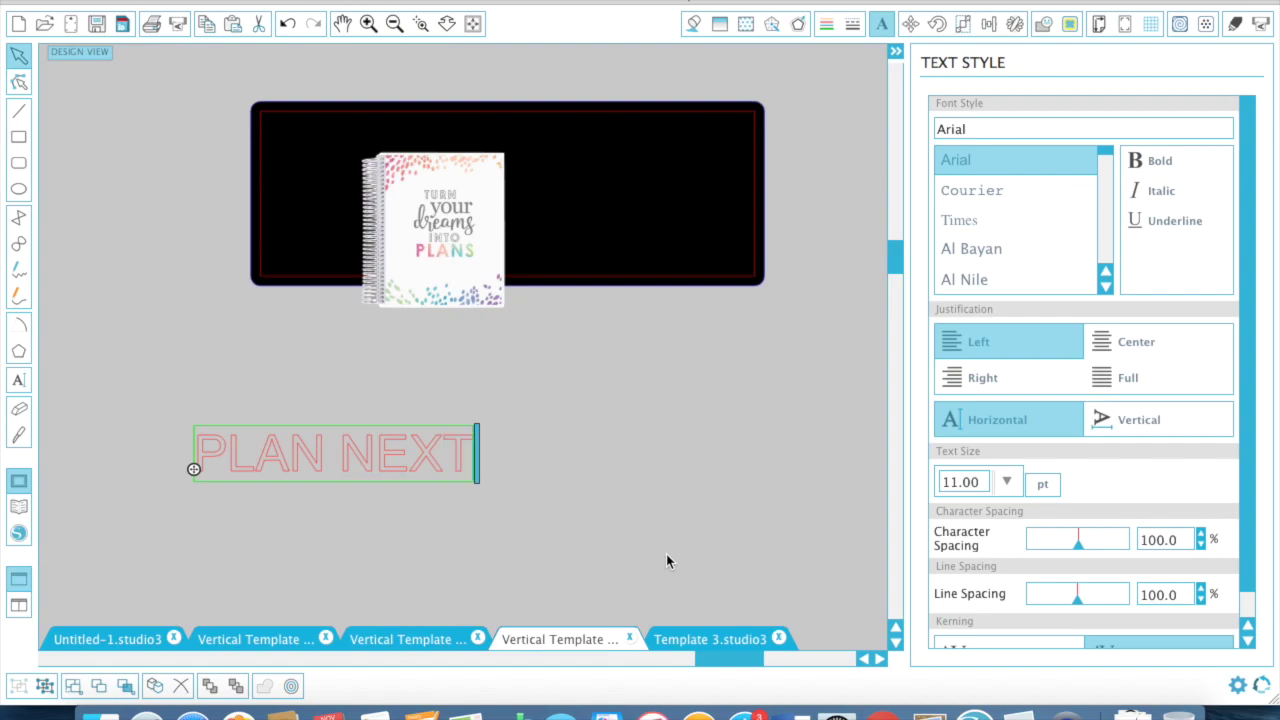
{"action": "key", "text": "super+a"}
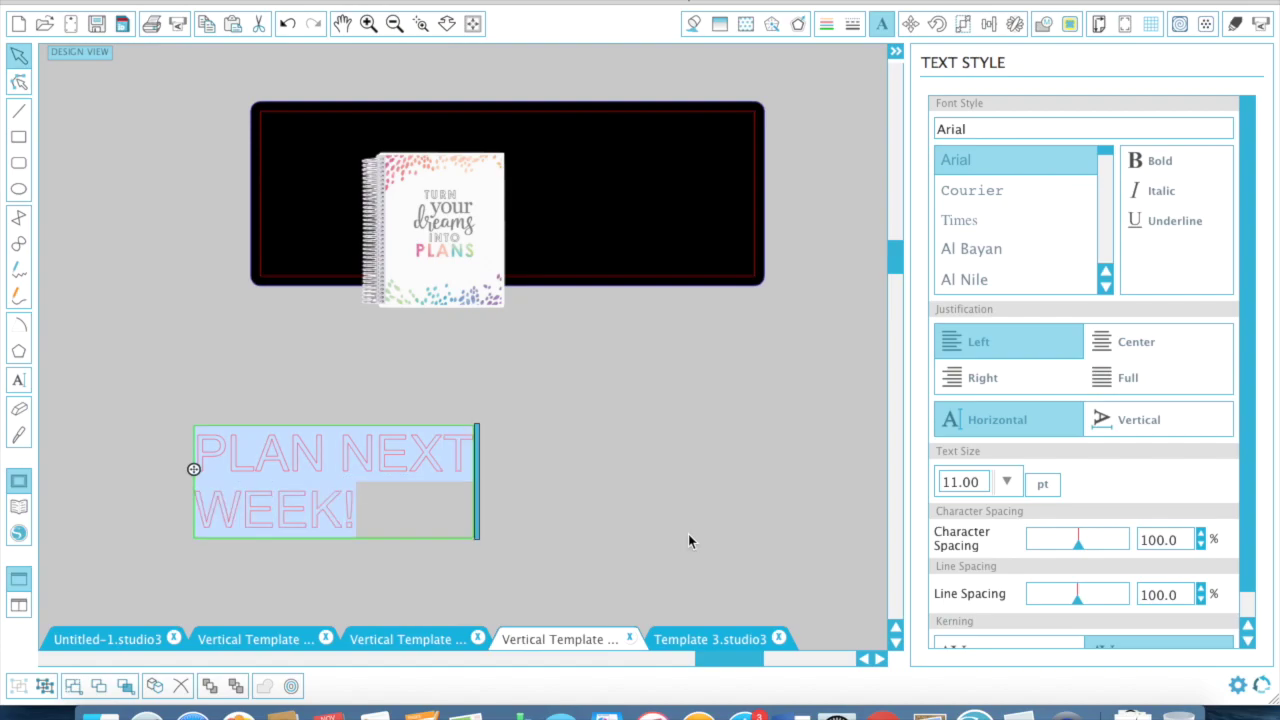
{"action": "scroll", "coordinate": [1010, 255], "scroll_direction": "down", "scroll_amount": 3}
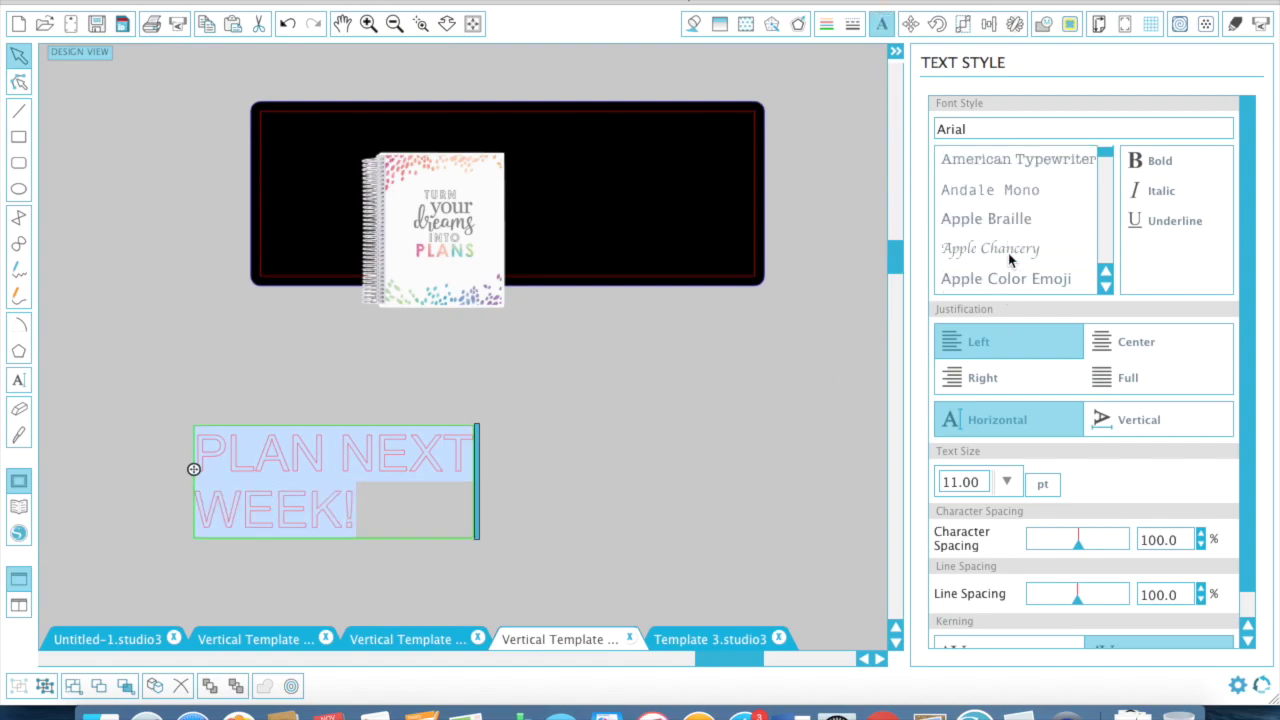
{"action": "scroll", "coordinate": [1010, 258], "scroll_direction": "up", "scroll_amount": 1}
{"action": "left_click", "coordinate": [990, 205]}
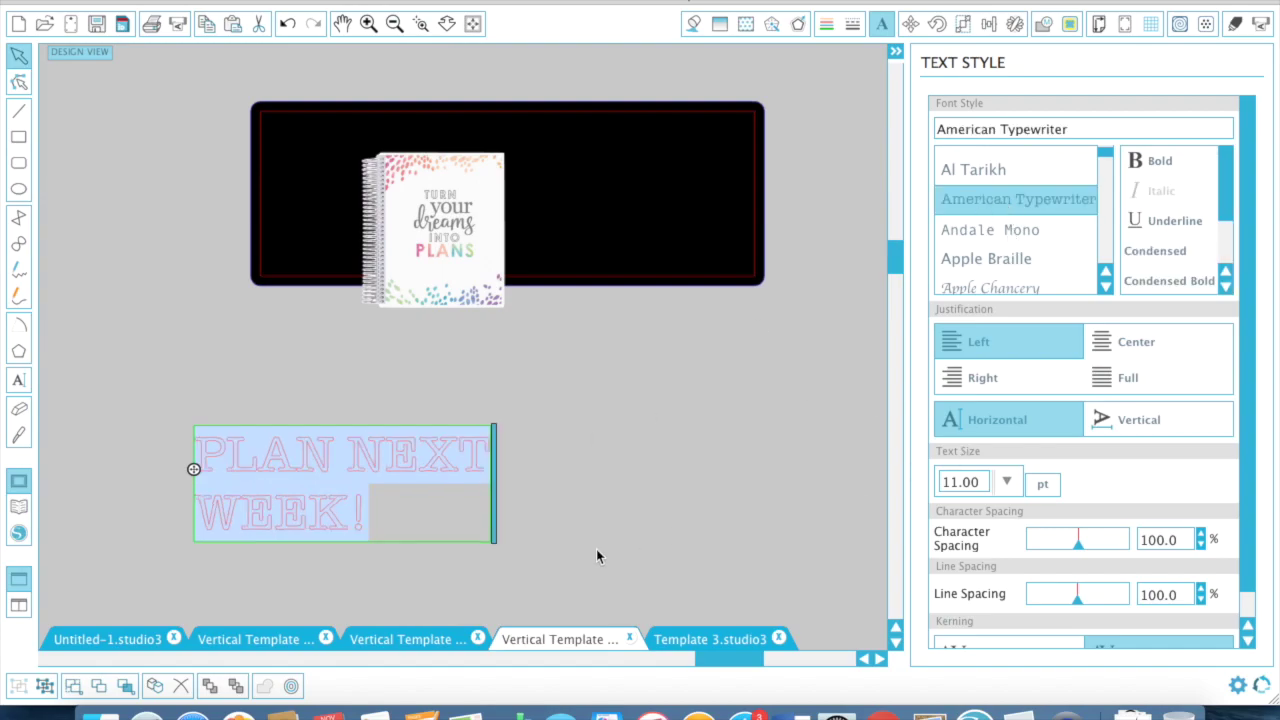
- Set the text size of the word "WEEK!" to 18 pt
{"action": "left_click", "coordinate": [300, 535]}
{"action": "left_click_drag", "start_coordinate": [392, 527], "coordinate": [200, 527]}
{"action": "left_click", "coordinate": [1006, 481]}
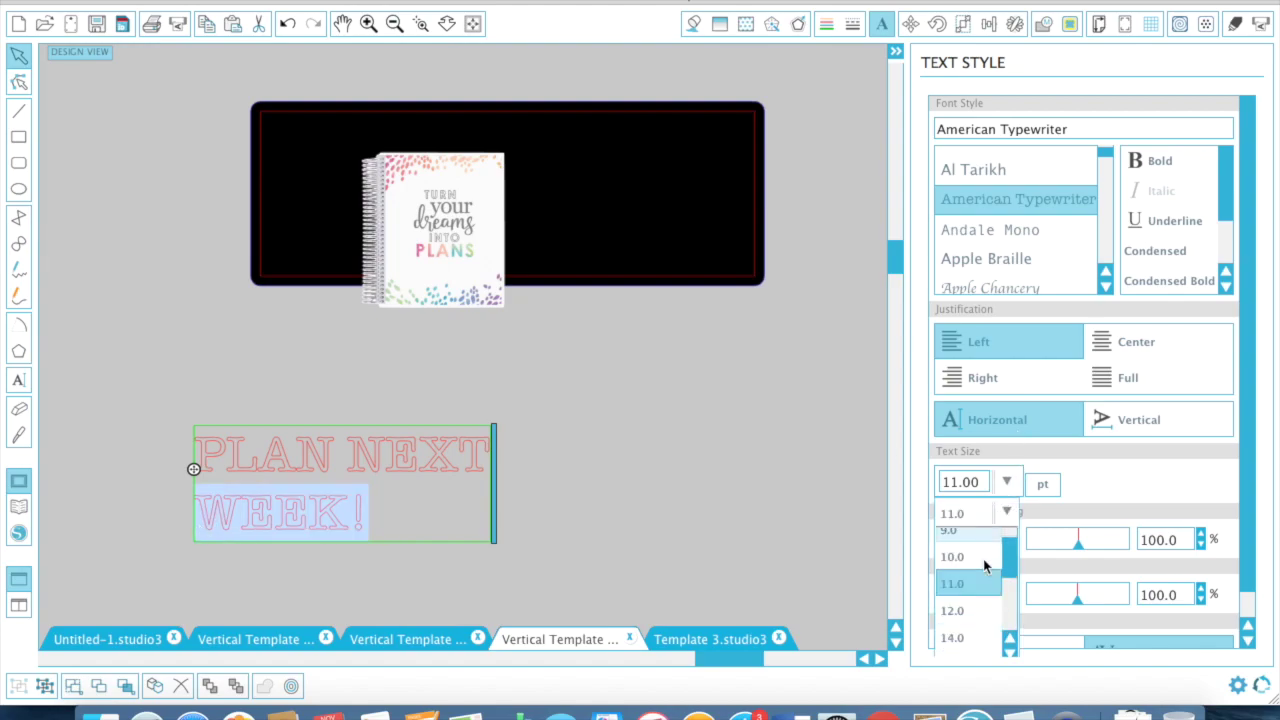
{"action": "left_click", "coordinate": [955, 612]}
{"action": "left_click", "coordinate": [593, 490]}
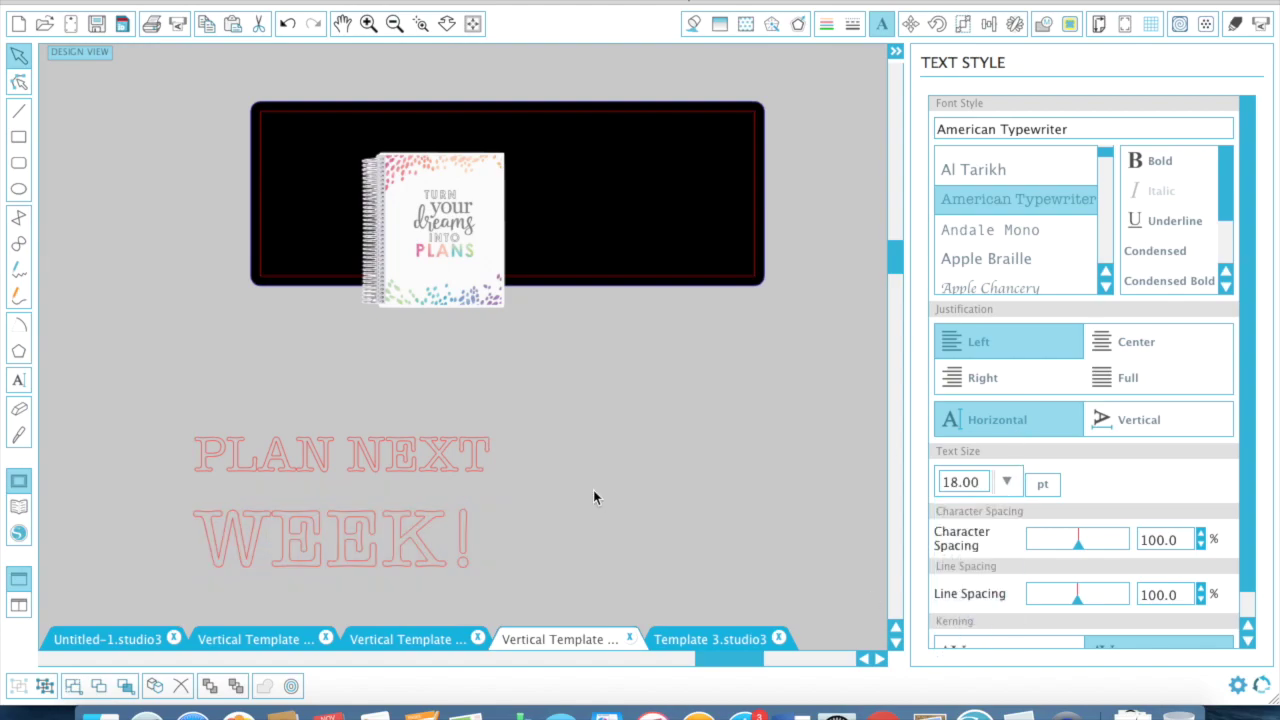
- Center-justify the "PLAN NEXT WEEK!" text and reduce its line spacing to 66.4%
{"action": "left_click", "coordinate": [410, 544]}
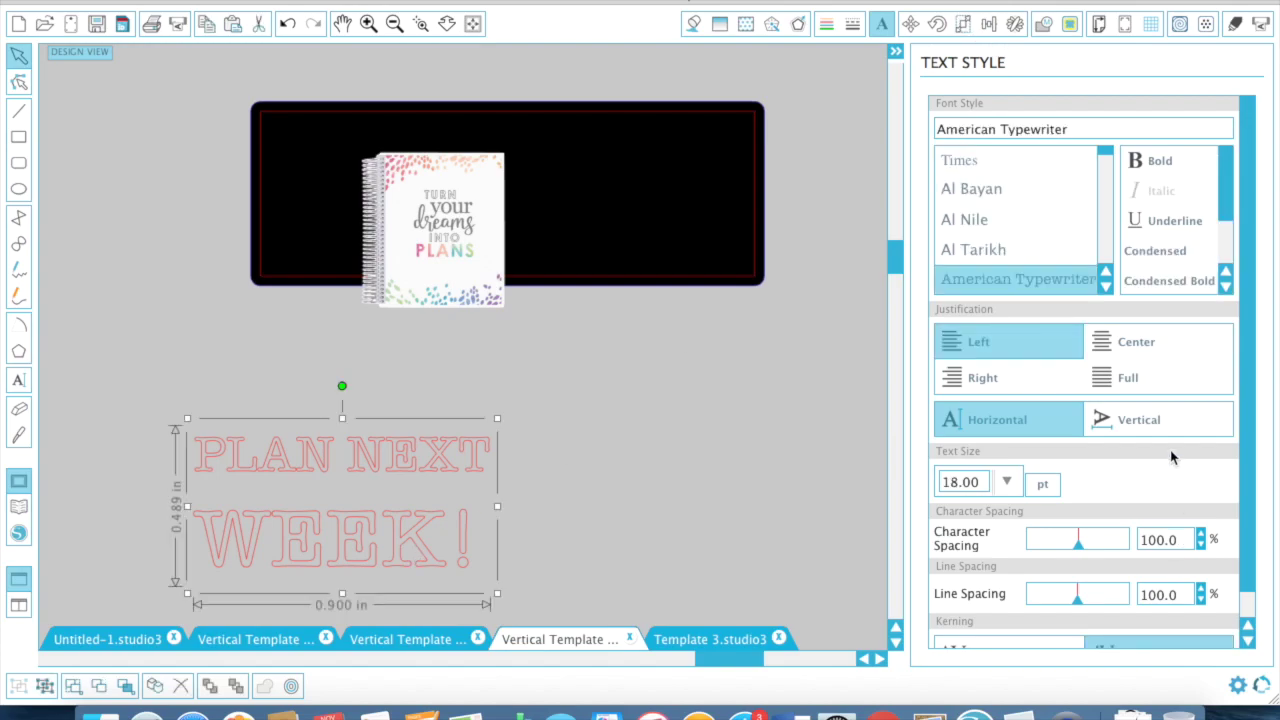
{"action": "left_click", "coordinate": [1140, 344]}
{"action": "left_click_drag", "start_coordinate": [1083, 597], "coordinate": [1062, 603]}
- Fill the "PLAN NEXT WEEK!" text with white and set its line color to black
{"action": "left_click", "coordinate": [692, 25]}
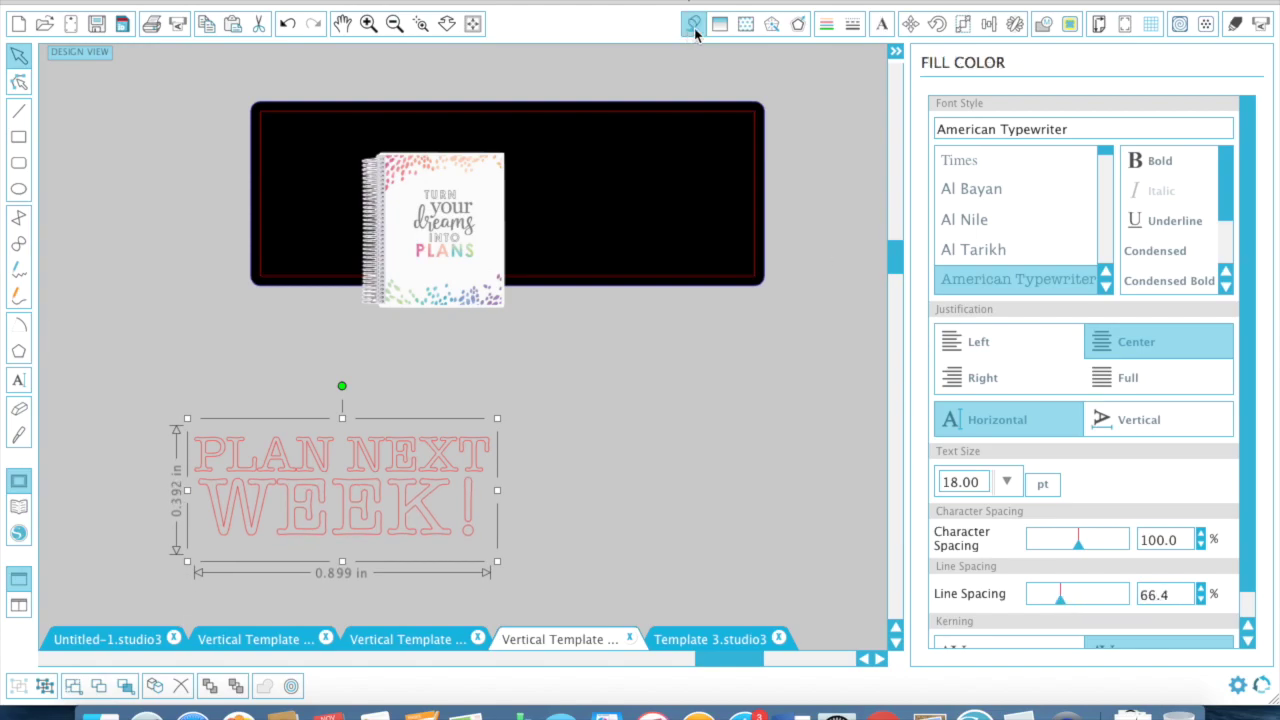
{"action": "left_click", "coordinate": [949, 144]}
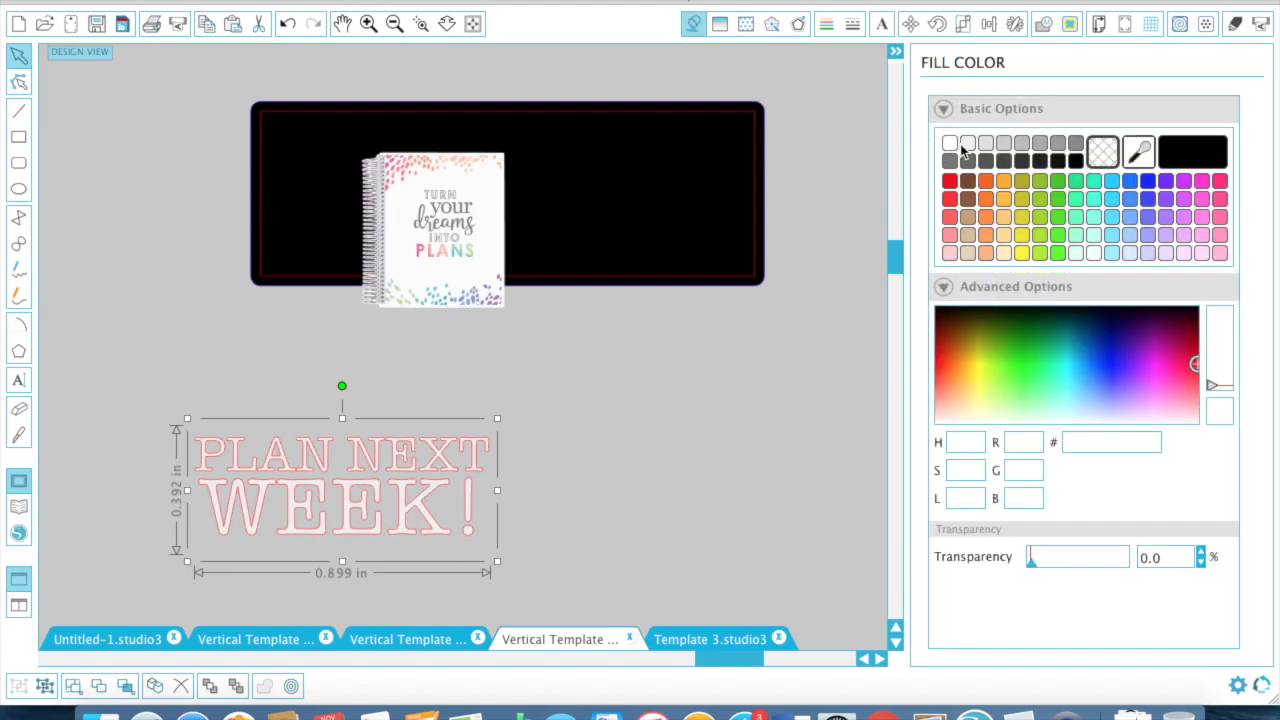
{"action": "left_click", "coordinate": [827, 22]}
{"action": "left_click", "coordinate": [1172, 160]}
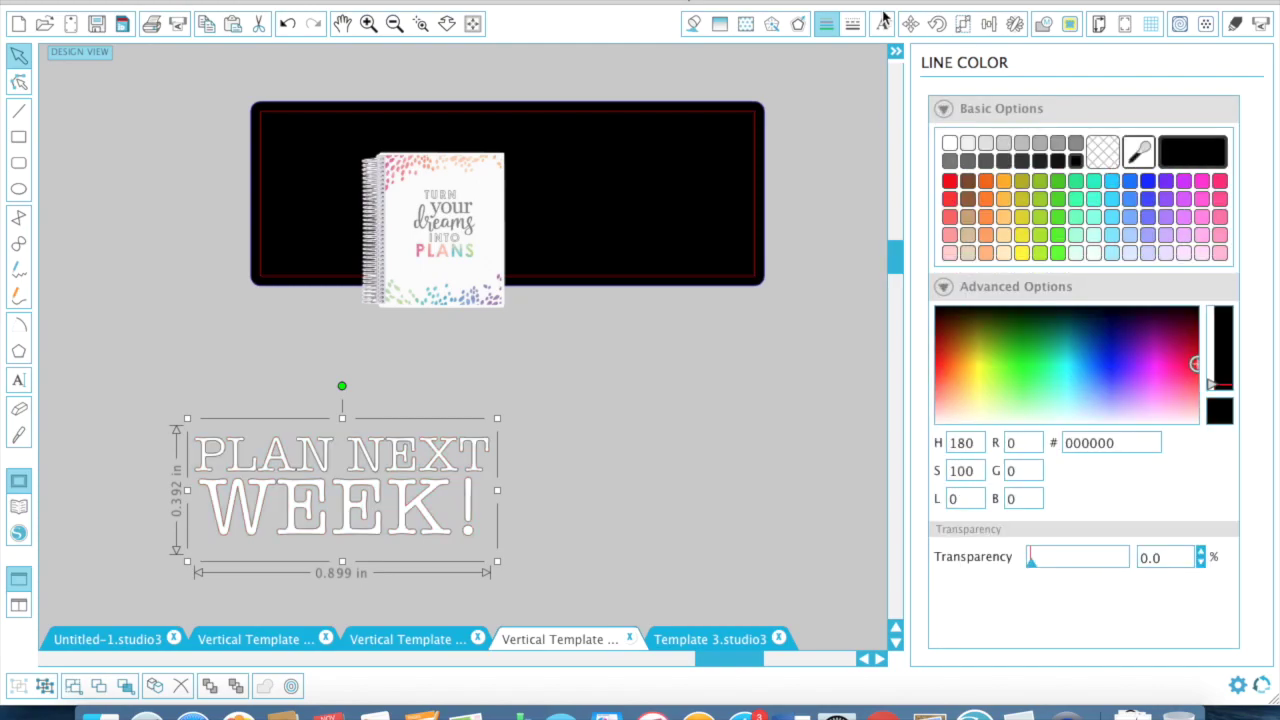
- Set the line thickness of the "PLAN NEXT WEEK!" text to 0.4 pt
{"action": "left_click", "coordinate": [852, 23]}
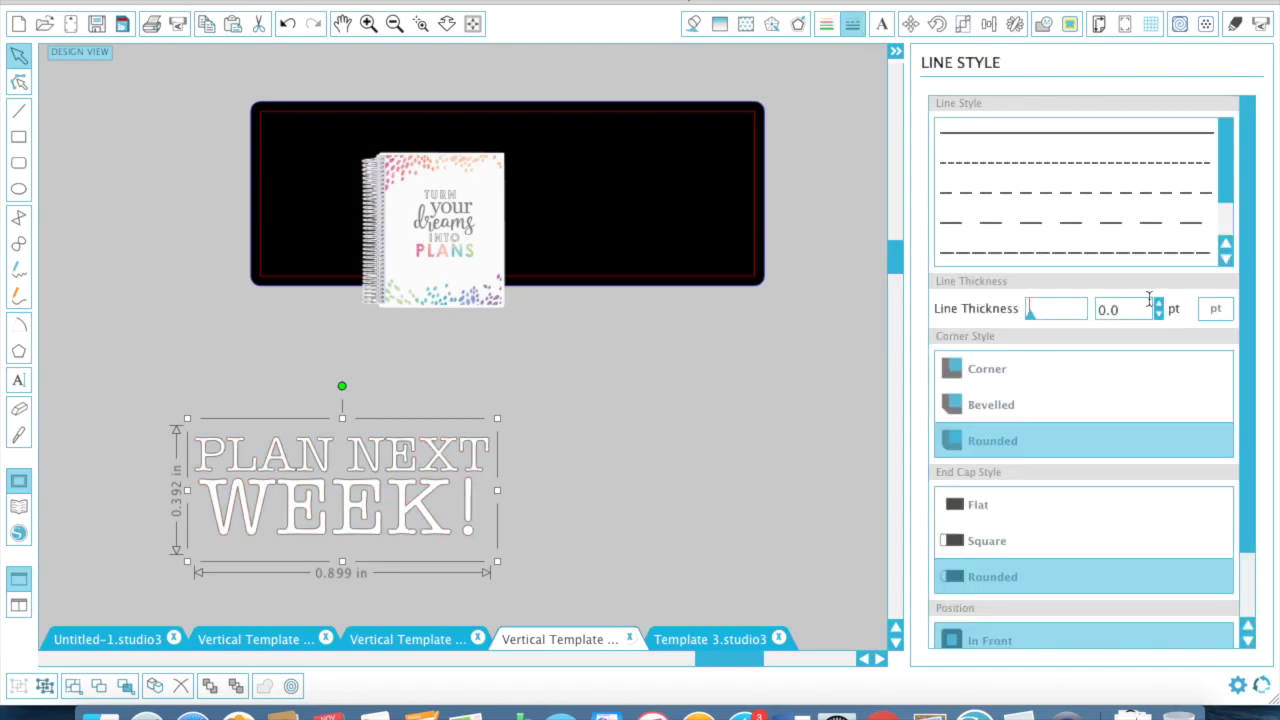
{"action": "left_click", "coordinate": [1160, 304]}
{"action": "left_click", "coordinate": [1160, 304]}
{"action": "left_click", "coordinate": [1160, 304]}
{"action": "left_click", "coordinate": [1160, 304]}
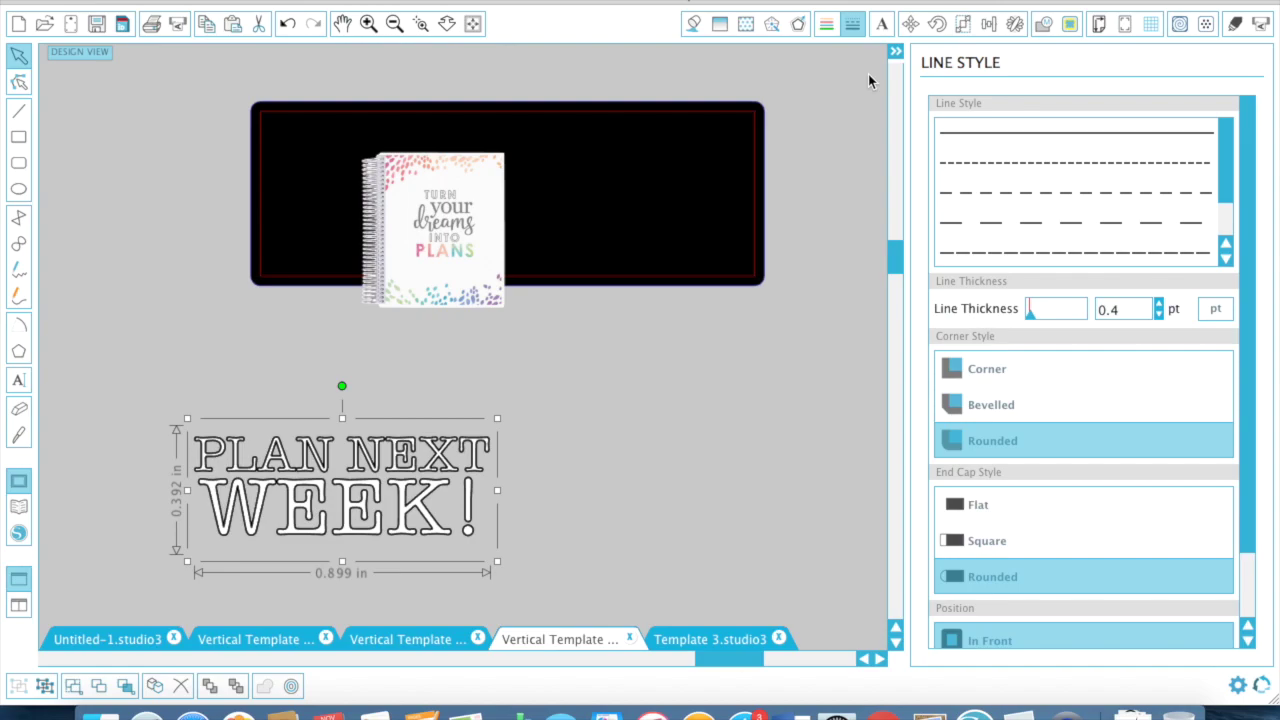
- Make the "PLAN NEXT WEEK!" text bold and scale it down to fit beside the planner image
{"action": "left_click", "coordinate": [881, 23]}
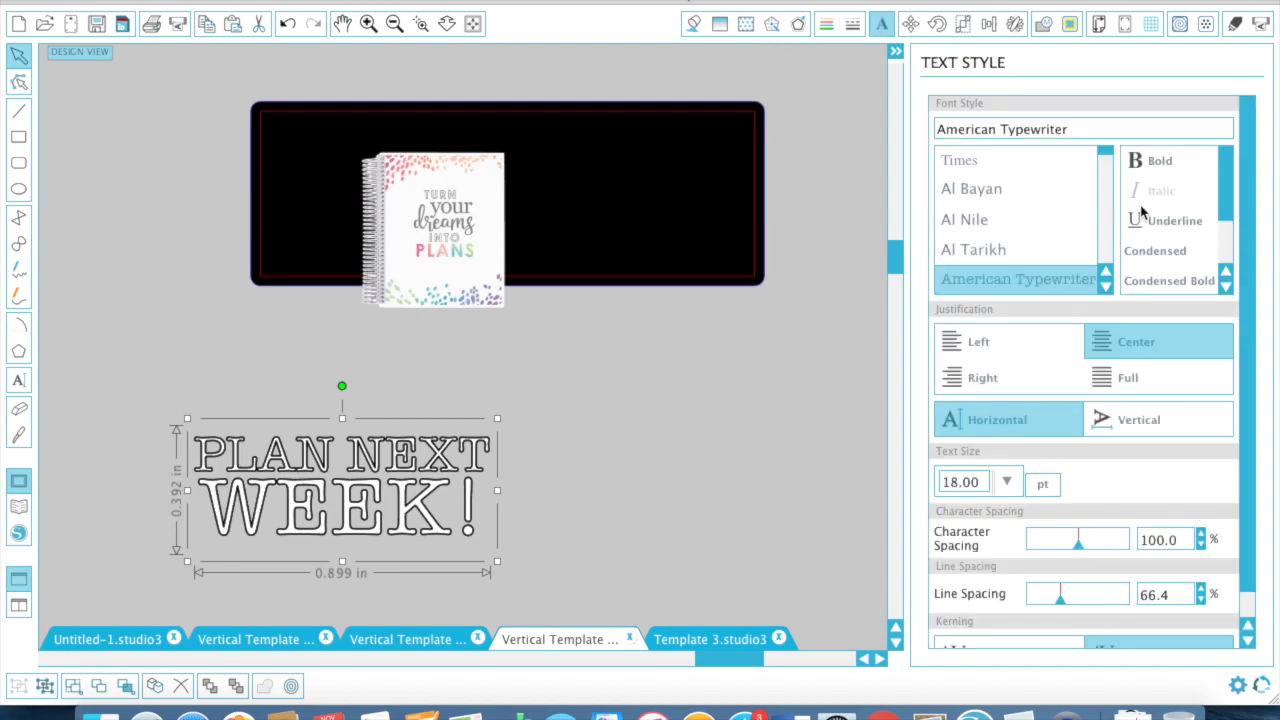
{"action": "left_click", "coordinate": [1164, 163]}
{"action": "left_click", "coordinate": [606, 488]}
{"action": "left_click", "coordinate": [515, 547]}
{"action": "left_click_drag", "start_coordinate": [520, 577], "coordinate": [449, 528]}
- Tilt the planner cover image counterclockwise and fit it inside the left end of the black label
{"action": "left_click", "coordinate": [406, 218]}
{"action": "left_click_drag", "start_coordinate": [406, 218], "coordinate": [360, 174]}
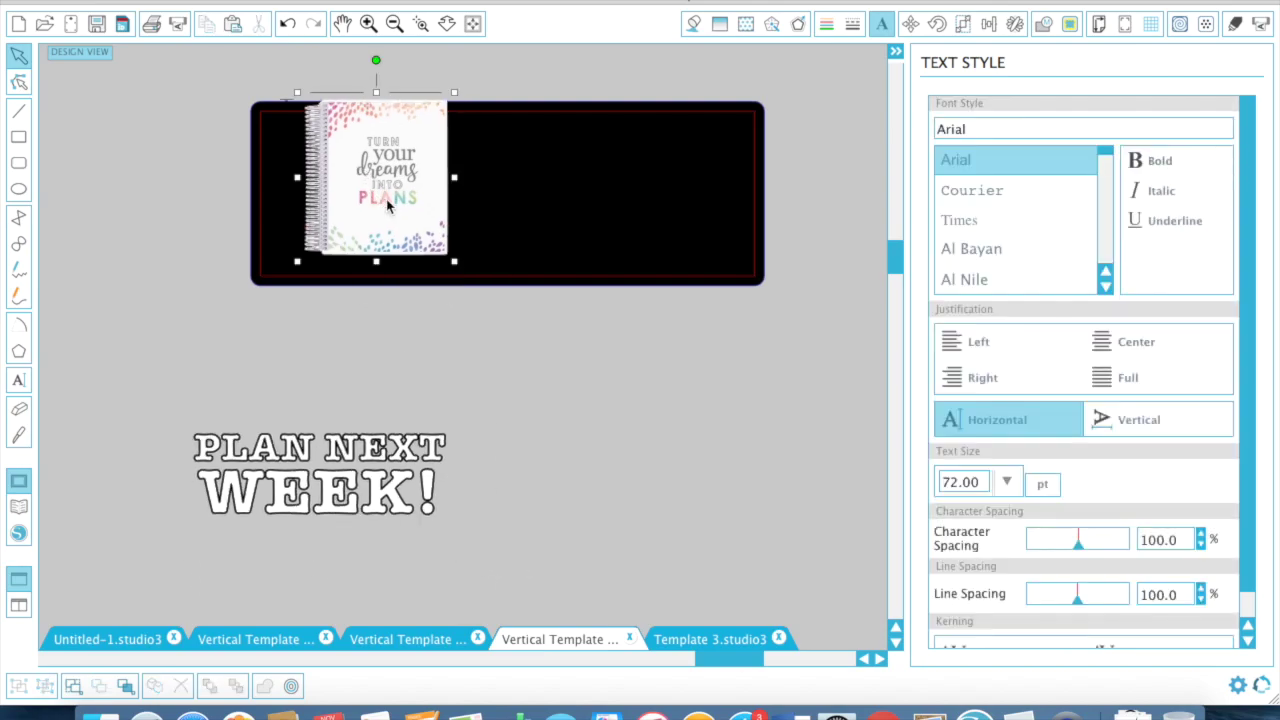
{"action": "left_click_drag", "start_coordinate": [377, 63], "coordinate": [335, 44]}
{"action": "left_click_drag", "start_coordinate": [343, 184], "coordinate": [336, 199]}
{"action": "left_click_drag", "start_coordinate": [421, 90], "coordinate": [398, 123]}
{"action": "left_click_drag", "start_coordinate": [377, 210], "coordinate": [373, 195]}
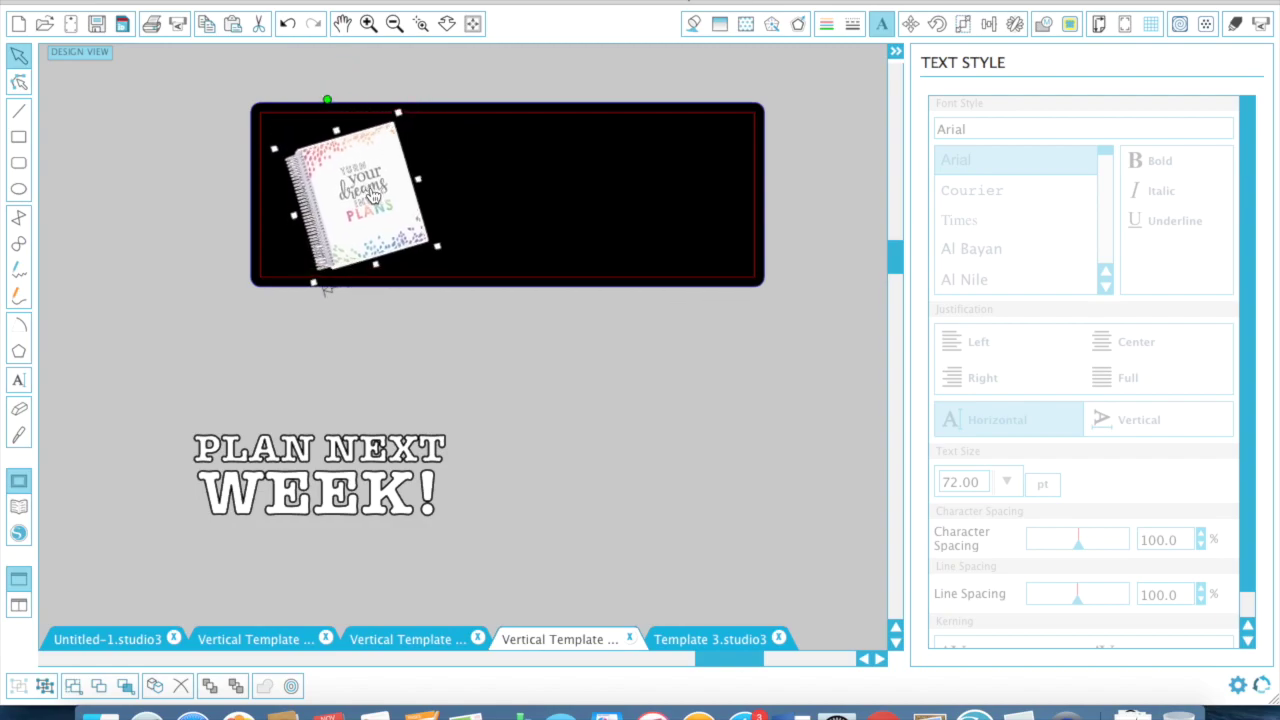
- Move the "PLAN NEXT WEEK!" text onto the label beside the planner image and tilt it counterclockwise
{"action": "left_click", "coordinate": [417, 368]}
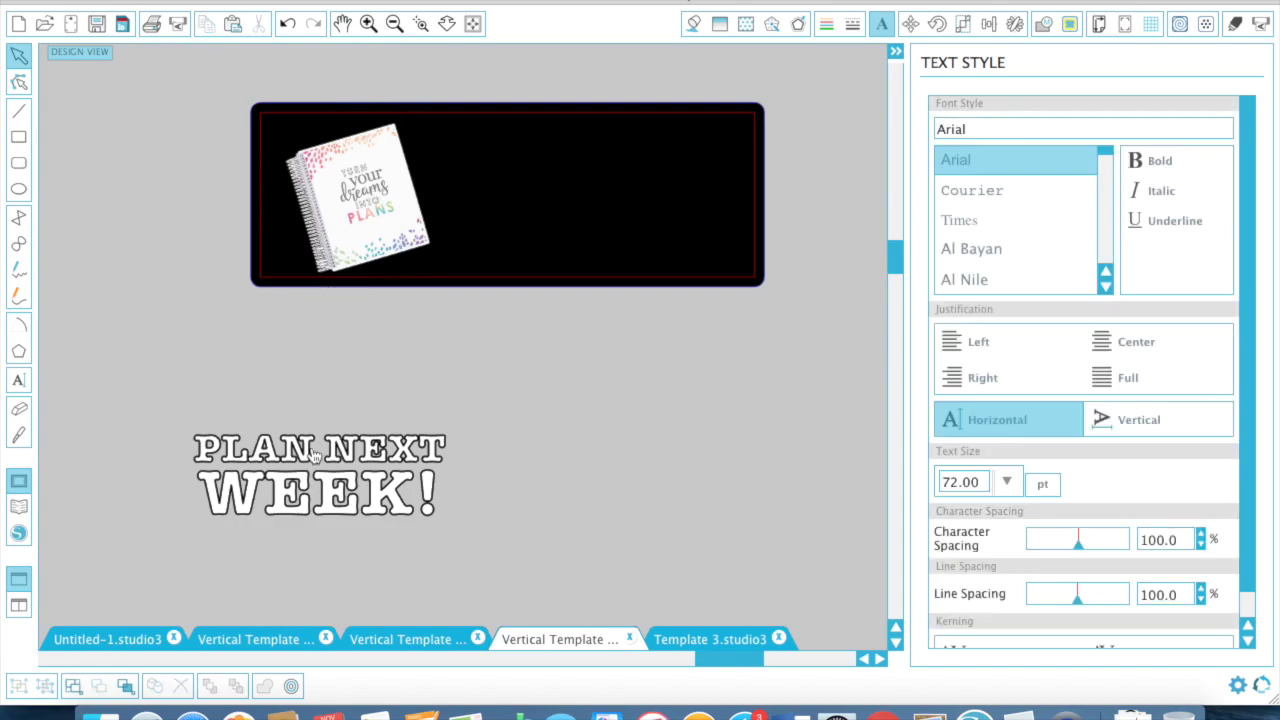
{"action": "left_click_drag", "start_coordinate": [313, 458], "coordinate": [580, 168]}
{"action": "left_click_drag", "start_coordinate": [594, 107], "coordinate": [572, 94]}
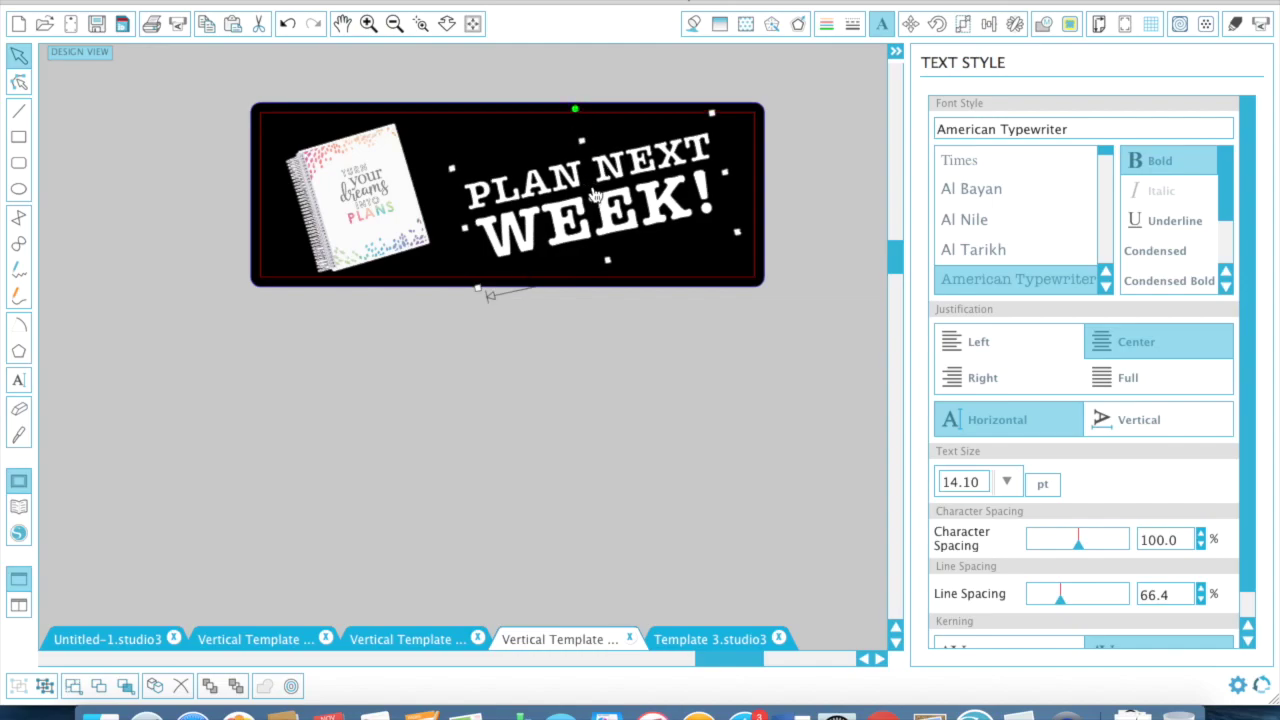
- Rotate the planner cover image slightly clockwise to lessen its tilt on the label
{"action": "left_click", "coordinate": [398, 200]}
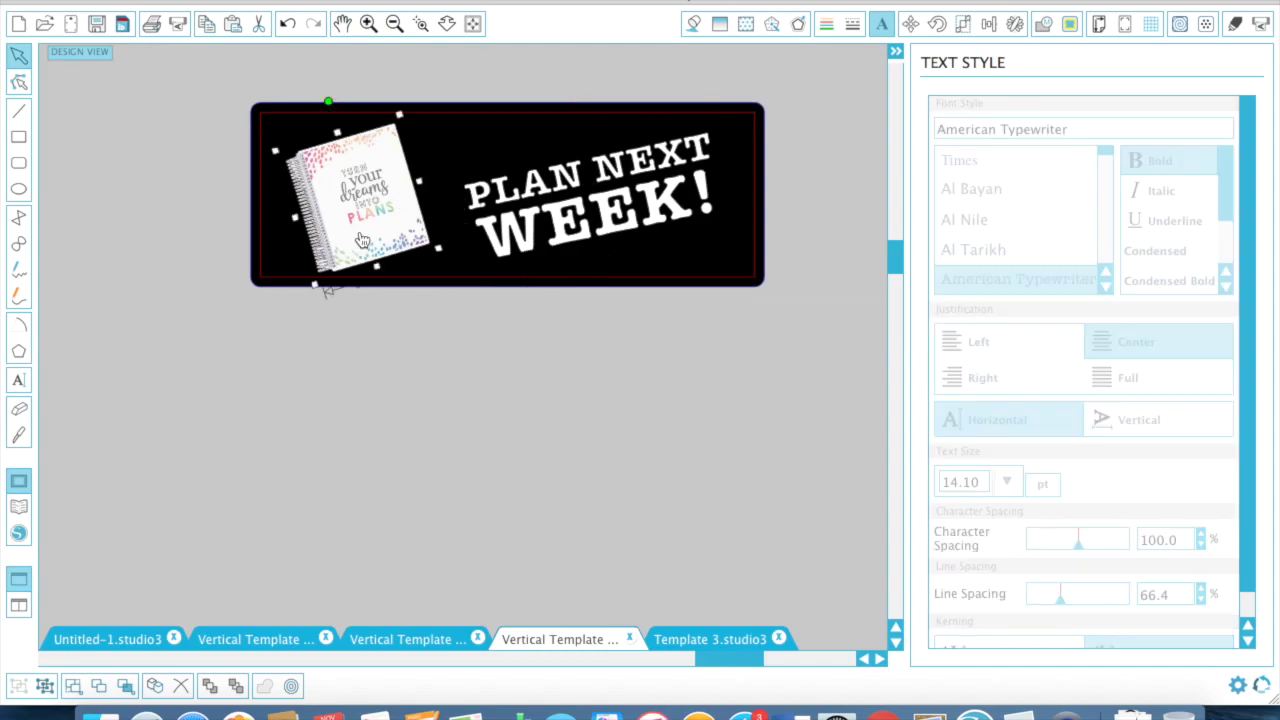
{"action": "left_click", "coordinate": [331, 102]}
{"action": "left_click", "coordinate": [342, 272]}
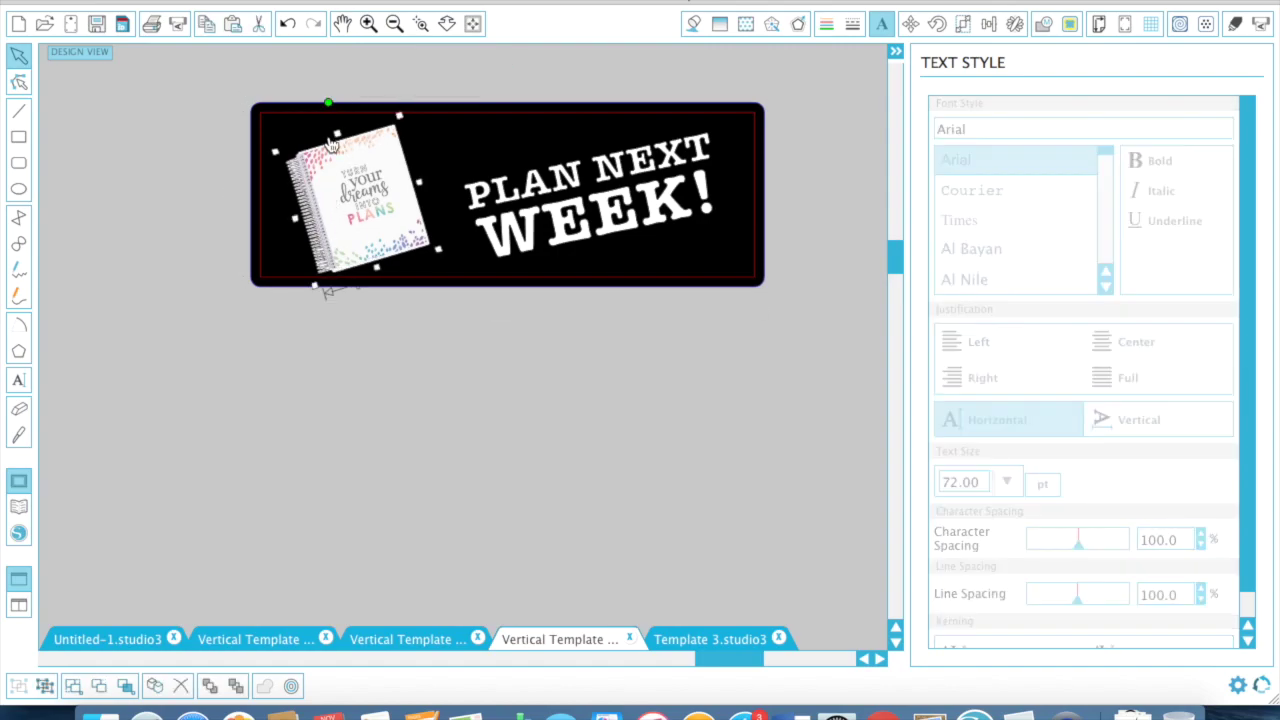
{"action": "mouse_move", "coordinate": [330, 100]}
{"action": "left_mouse_down"}
{"action": "mouse_move", "coordinate": [383, 103]}
{"action": "mouse_move", "coordinate": [345, 99]}
{"action": "left_mouse_up"}
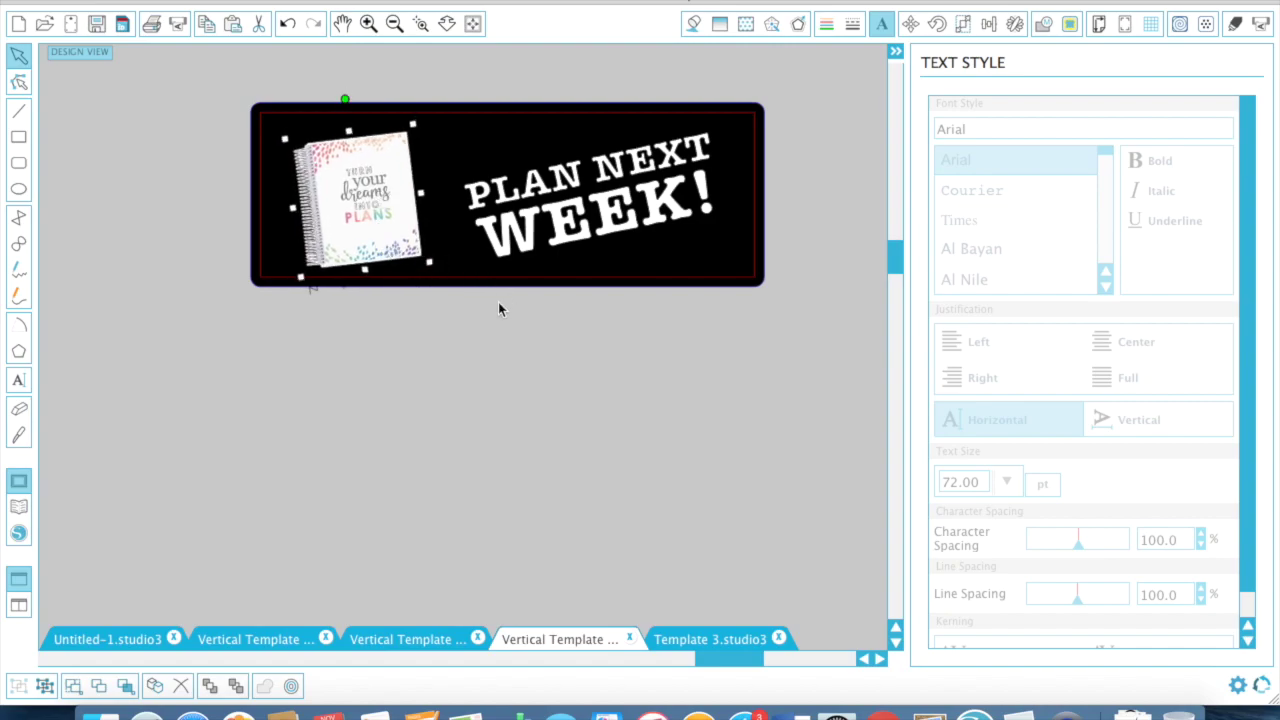
- Align the planner cover image vertically to the middle of the black label
{"action": "left_click", "coordinate": [386, 100]}
{"action": "left_click", "coordinate": [988, 23]}
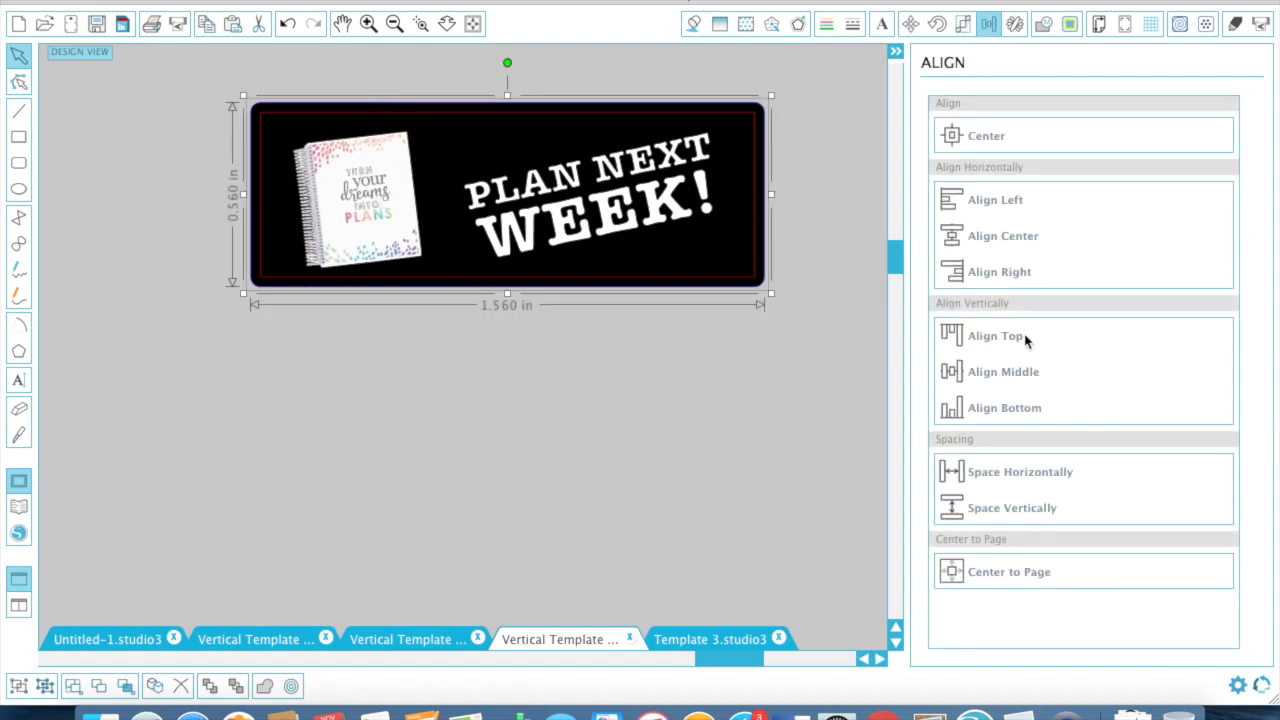
{"action": "left_click", "coordinate": [1012, 373]}
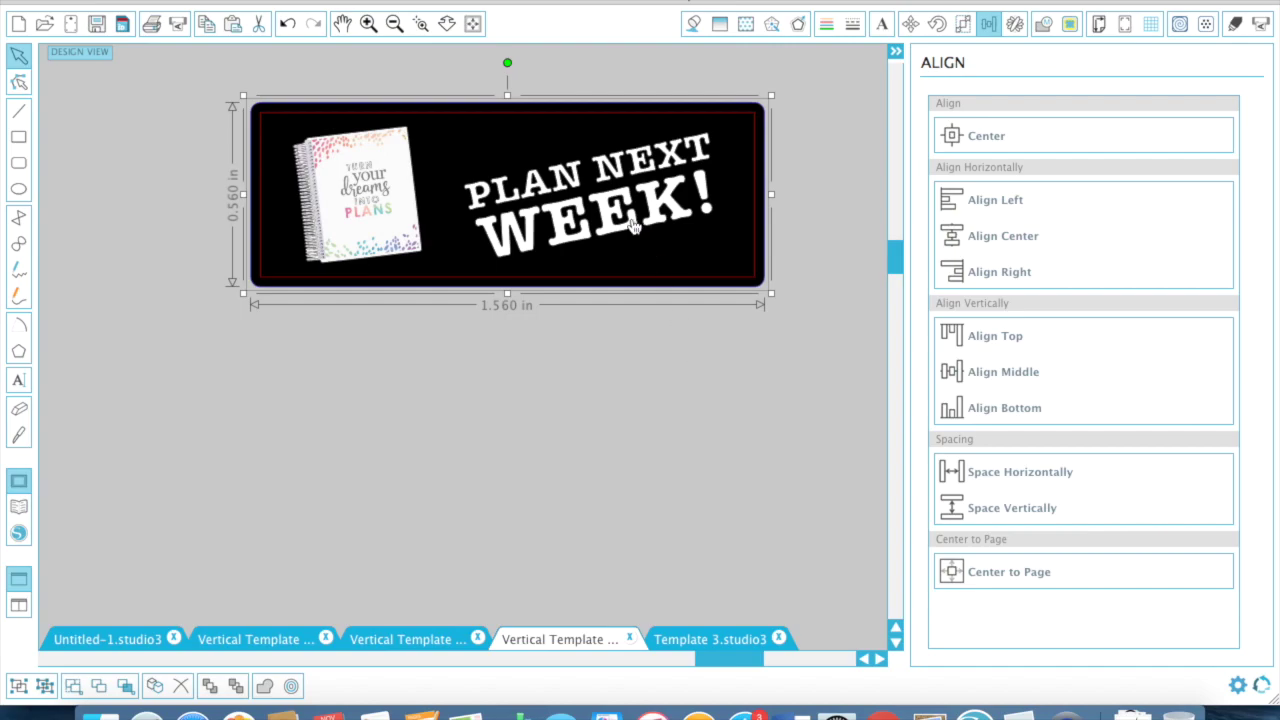
{"action": "left_click", "coordinate": [602, 356]}
- Enlarge the tilted "PLAN NEXT WEEK!" text and position it to fill the label's space beside the planner image
{"action": "left_click_drag", "start_coordinate": [571, 237], "coordinate": [567, 253]}
{"action": "left_click_drag", "start_coordinate": [707, 124], "coordinate": [734, 108]}
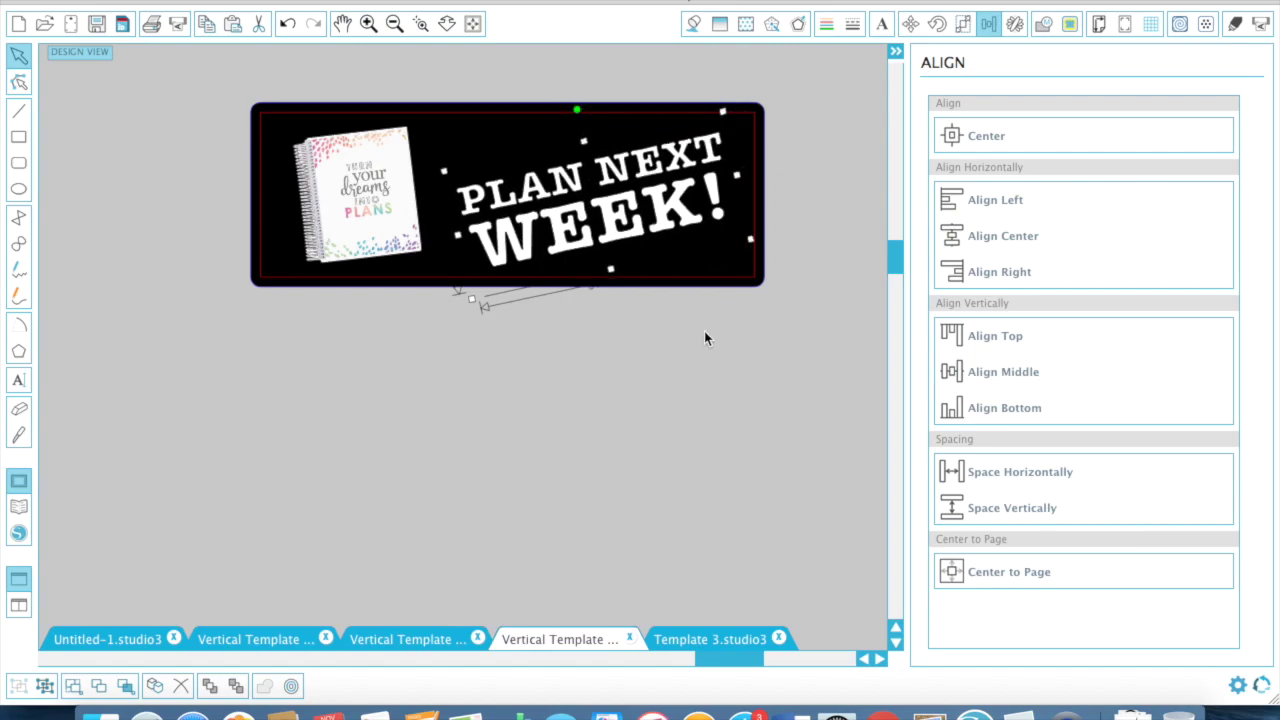
{"action": "left_click", "coordinate": [731, 118]}
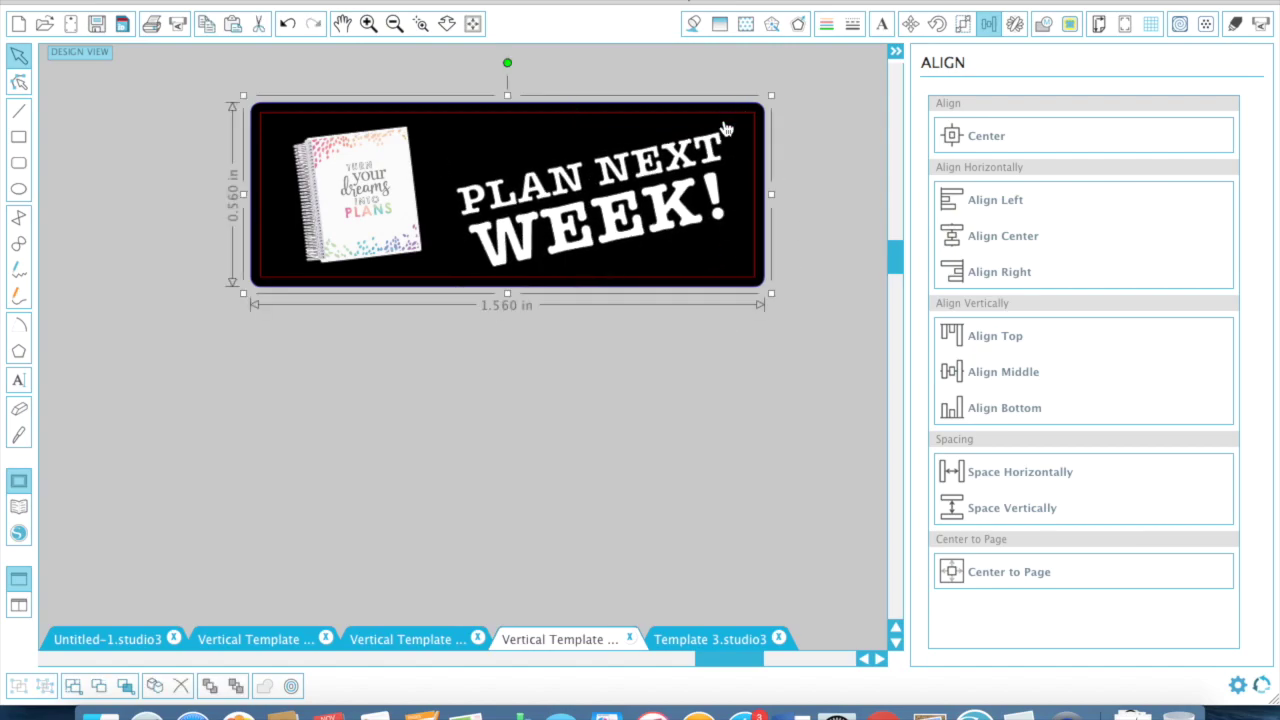
{"action": "left_click_drag", "start_coordinate": [726, 108], "coordinate": [818, 154]}
- Group the black label, planner image and "PLAN NEXT WEEK!" text into one object
{"action": "left_click", "coordinate": [266, 276]}
{"action": "right_click", "coordinate": [266, 276]}
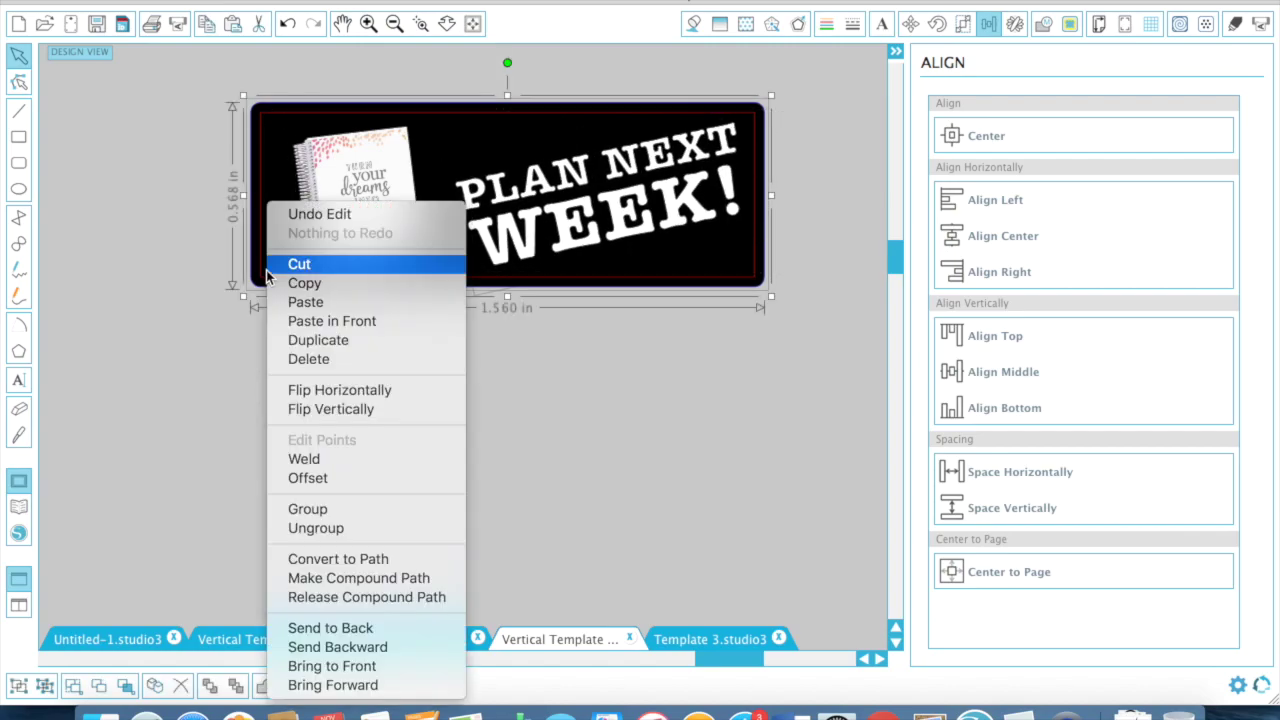
{"action": "left_click", "coordinate": [322, 508]}
- Move the grouped "PLAN NEXT WEEK!" label onto the page, beside the marquee sign sticker and above the black checklist strips
{"action": "left_click", "coordinate": [396, 23]}
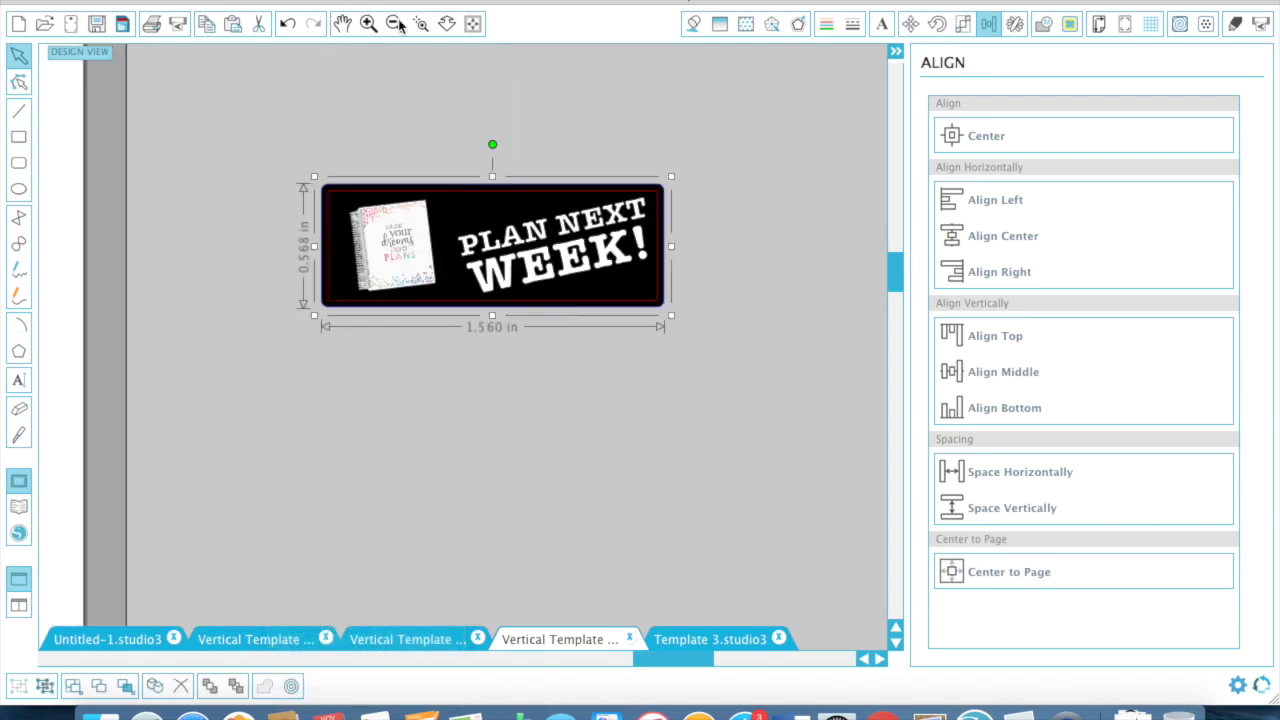
{"action": "left_click", "coordinate": [396, 23]}
{"action": "left_click", "coordinate": [469, 382]}
{"action": "left_click", "coordinate": [460, 295]}
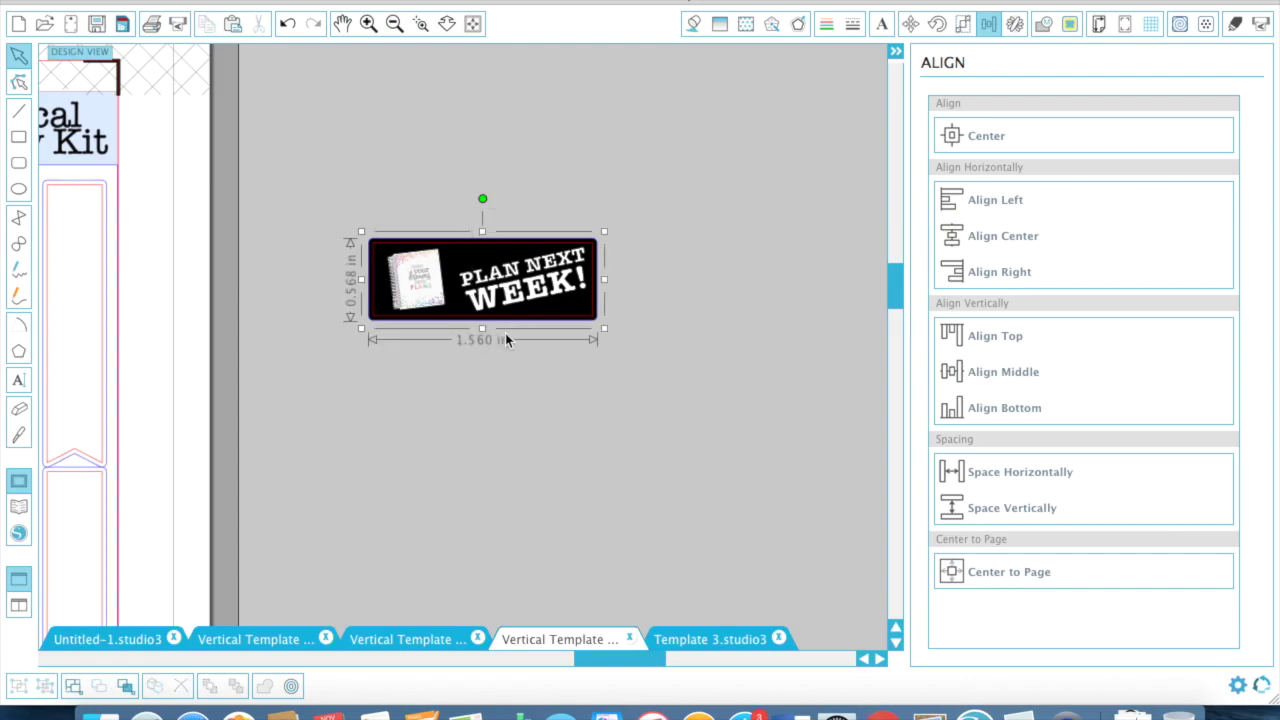
{"action": "left_click_drag", "start_coordinate": [538, 278], "coordinate": [358, 399]}
{"action": "scroll", "coordinate": [358, 396], "scroll_direction": "left", "scroll_amount": 4}
{"action": "left_click_drag", "start_coordinate": [583, 406], "coordinate": [210, 360]}
{"action": "scroll", "coordinate": [290, 370], "scroll_direction": "left", "scroll_amount": 5}
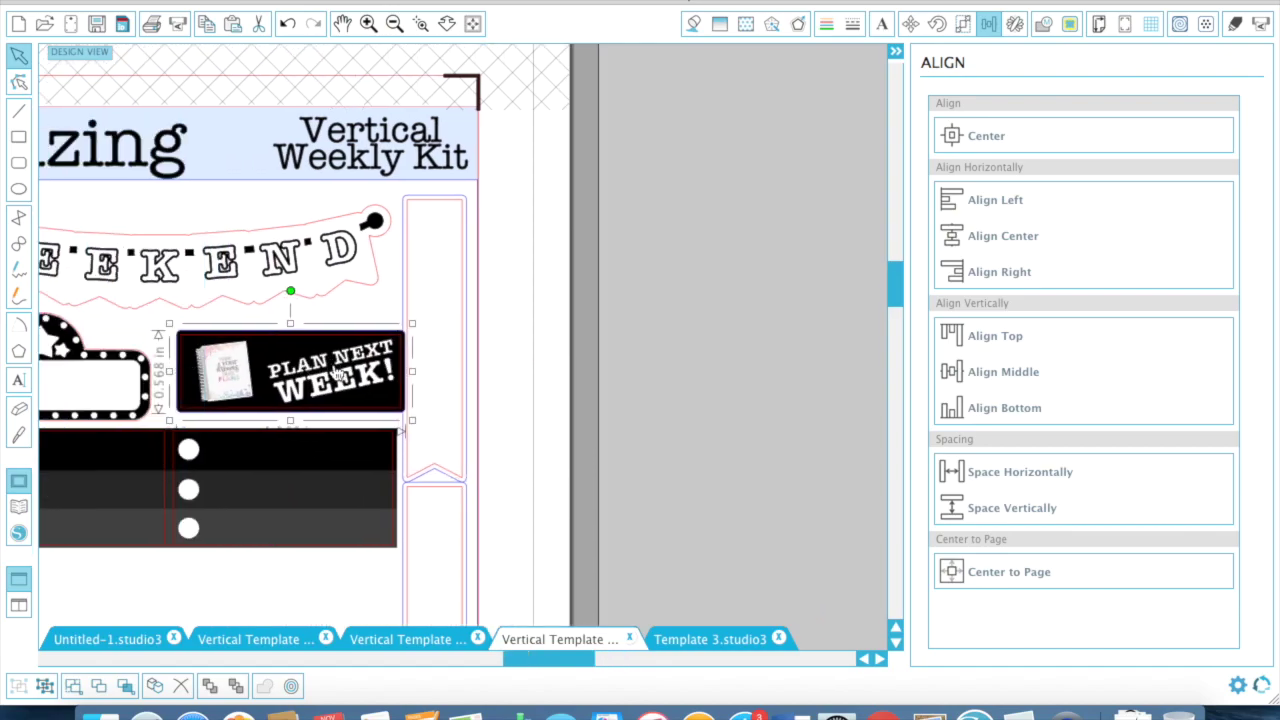
{"action": "left_click_drag", "start_coordinate": [370, 375], "coordinate": [352, 377]}
- Align the "PLAN NEXT WEEK!" label and the marquee sign sticker vertically by their middles
{"action": "left_click", "coordinate": [149, 398], "text": "shift"}
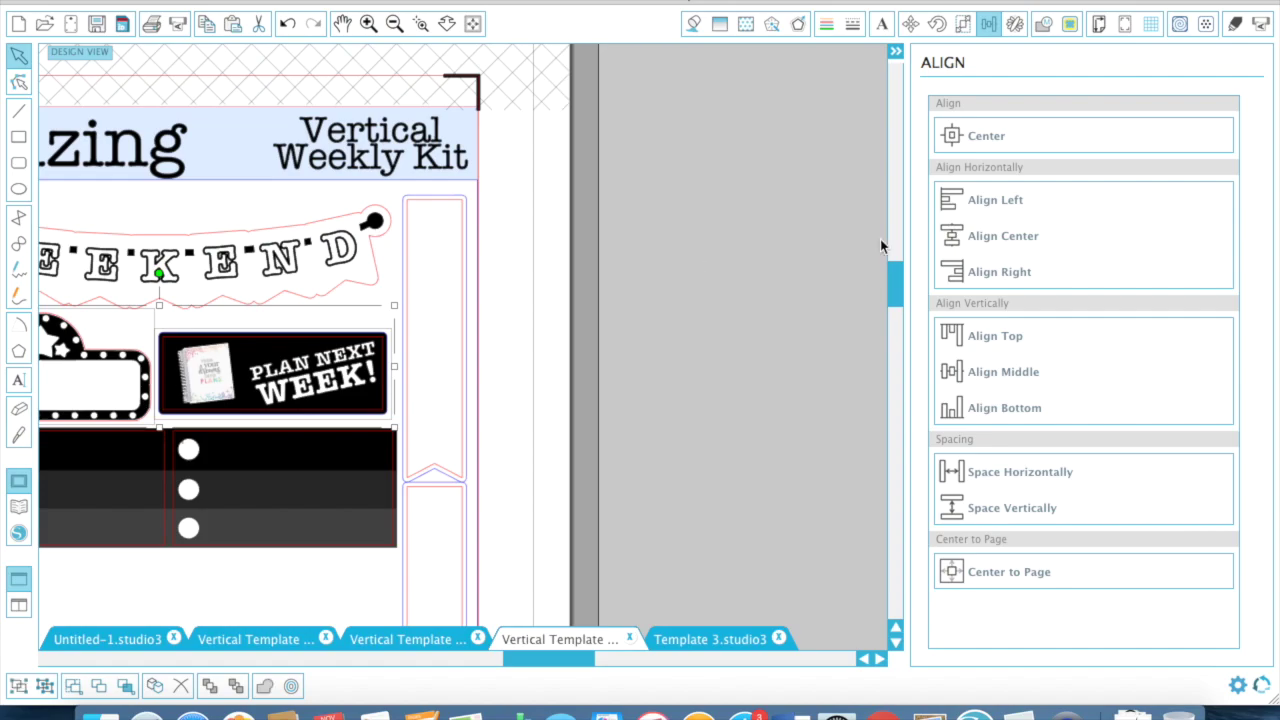
{"action": "left_click", "coordinate": [1005, 372]}
{"action": "left_click", "coordinate": [712, 353]}
{"action": "scroll", "coordinate": [712, 355], "scroll_direction": "left", "scroll_amount": 9}
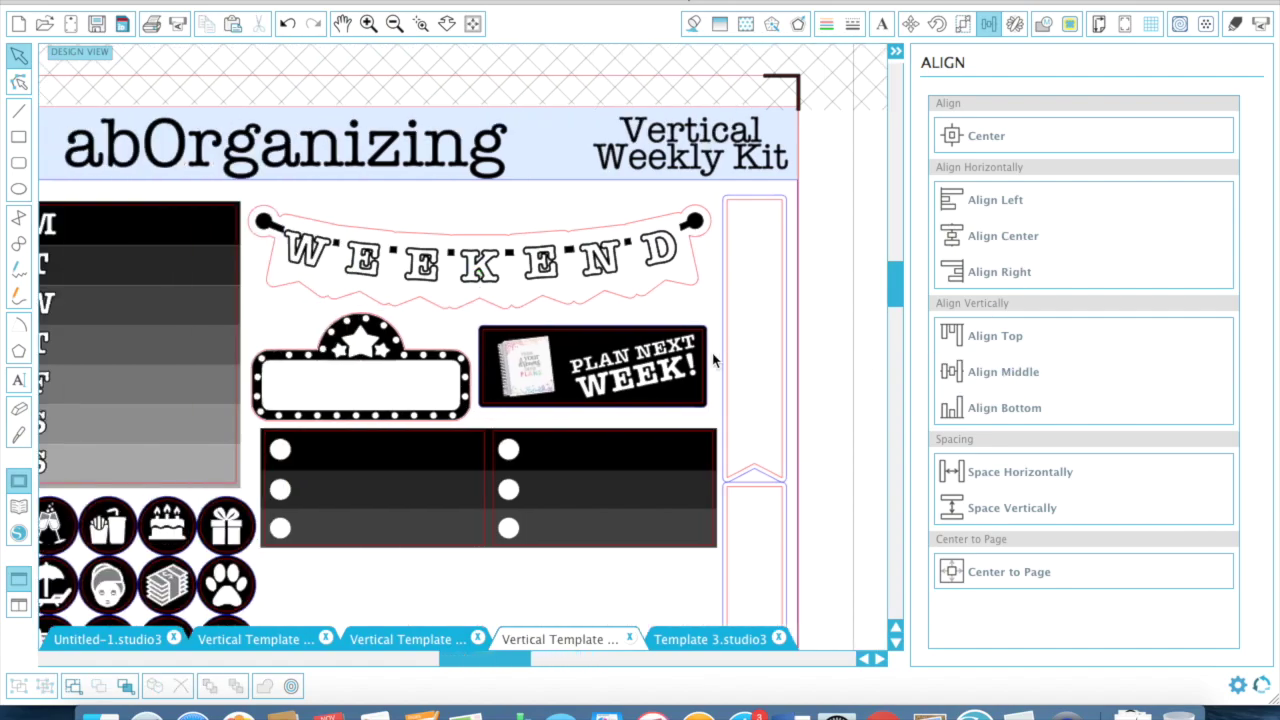
- Align the "PLAN NEXT WEEK!" label and the marquee sign sticker vertically by their bottom edges
{"action": "left_click", "coordinate": [690, 395]}
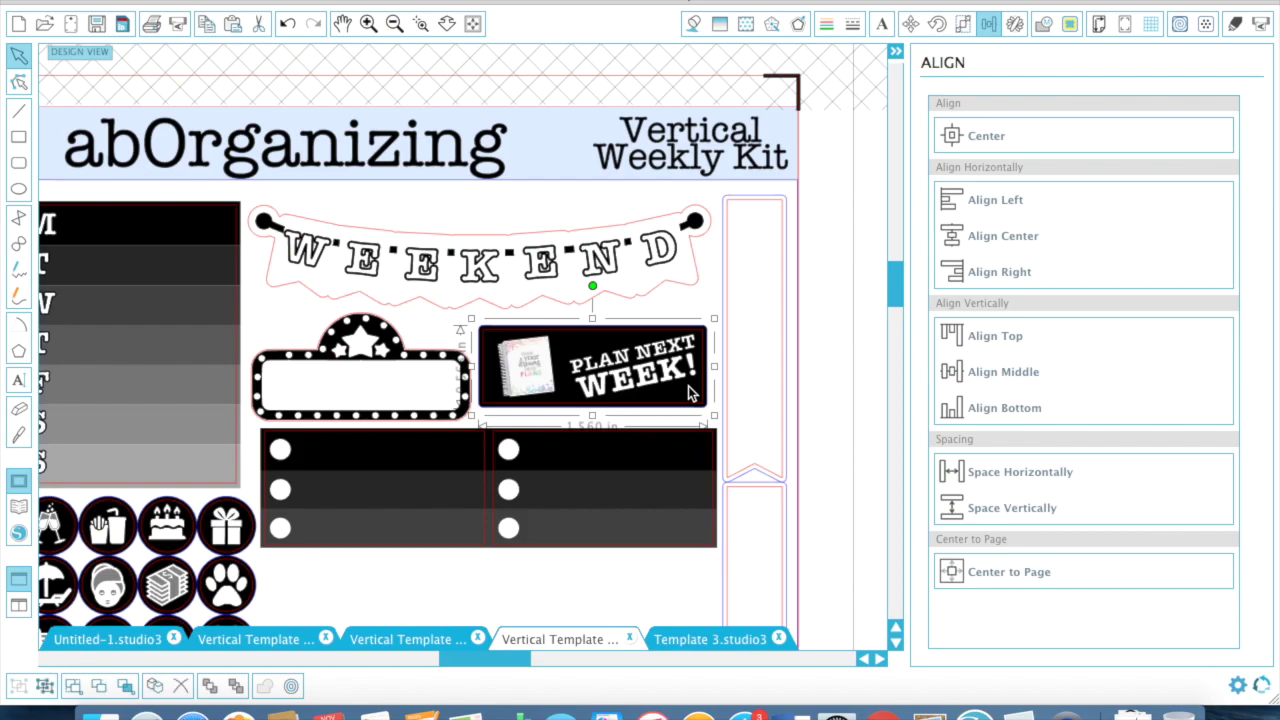
{"action": "left_click", "coordinate": [936, 23]}
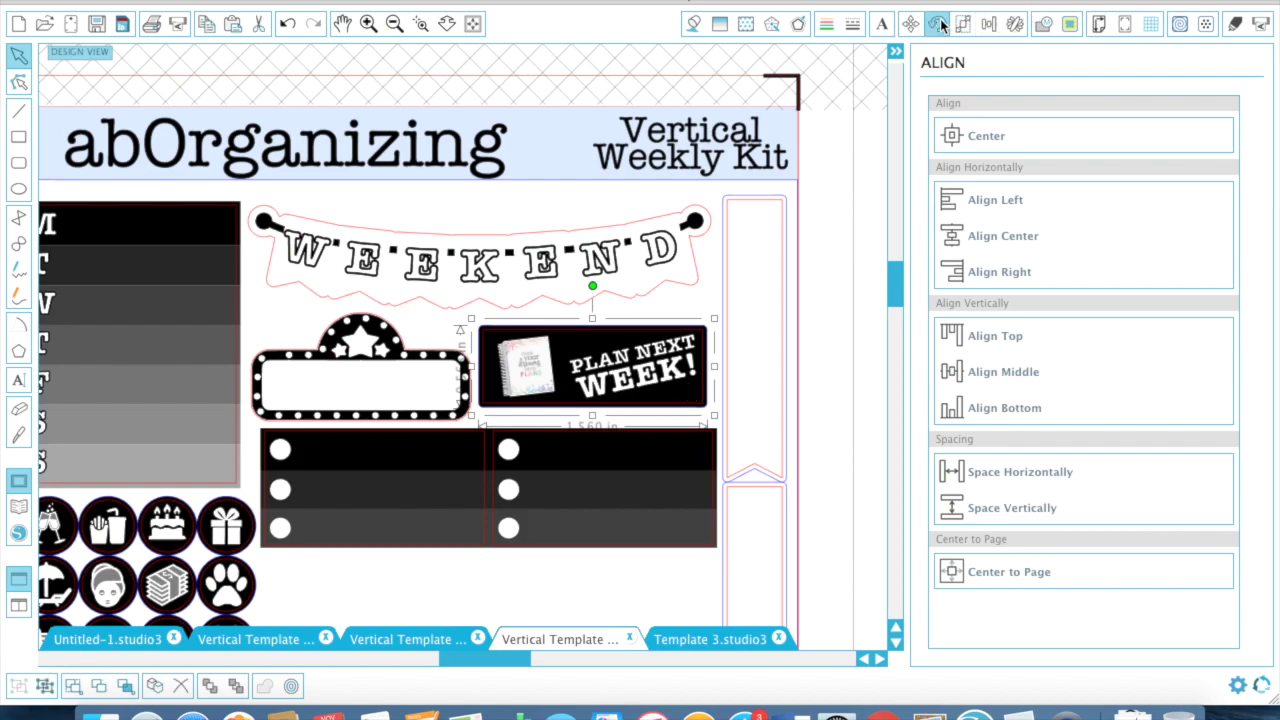
{"action": "left_click", "coordinate": [849, 263]}
{"action": "scroll", "coordinate": [849, 263], "scroll_direction": "down", "scroll_amount": 5}
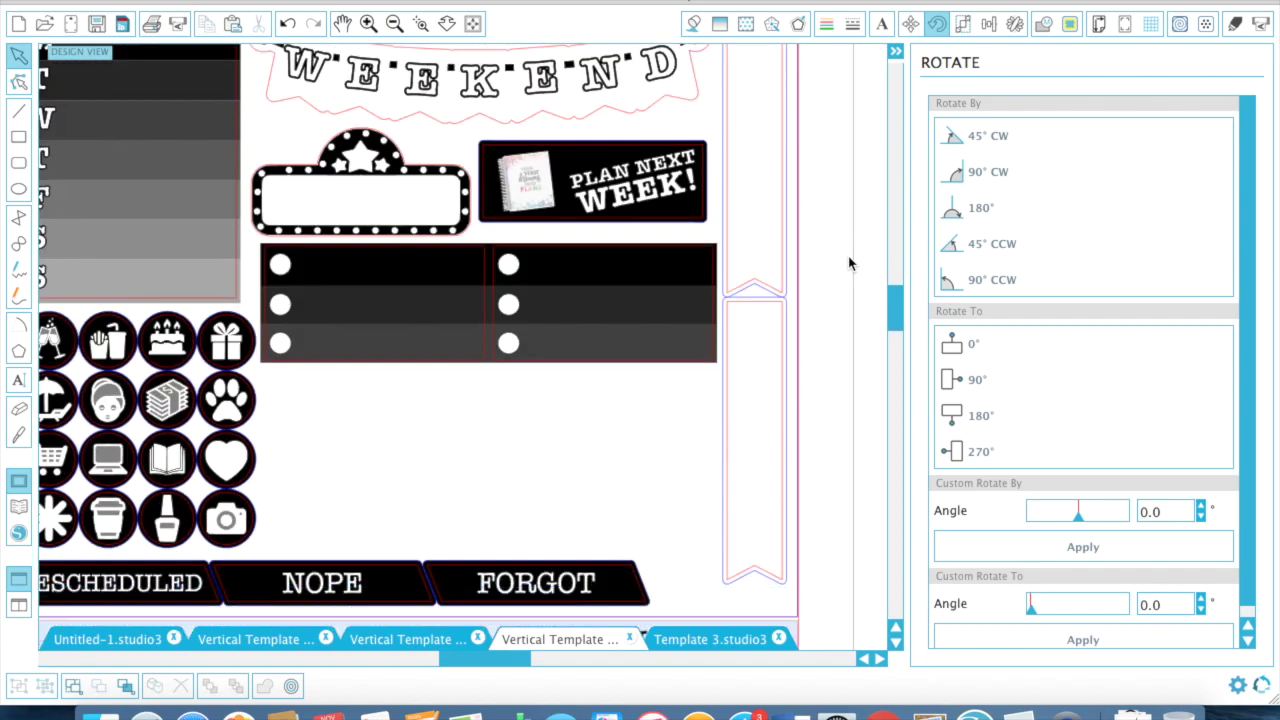
{"action": "left_click", "coordinate": [408, 200]}
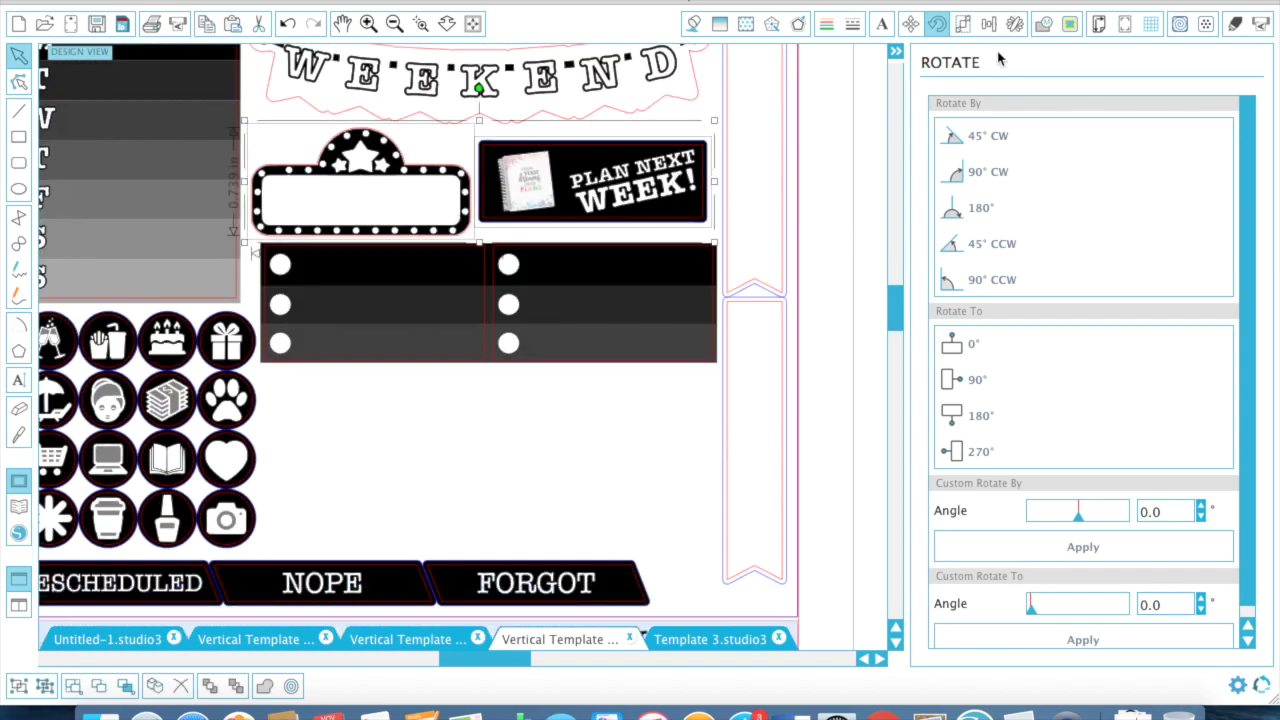
{"action": "left_click", "coordinate": [963, 23]}
{"action": "left_click", "coordinate": [987, 23]}
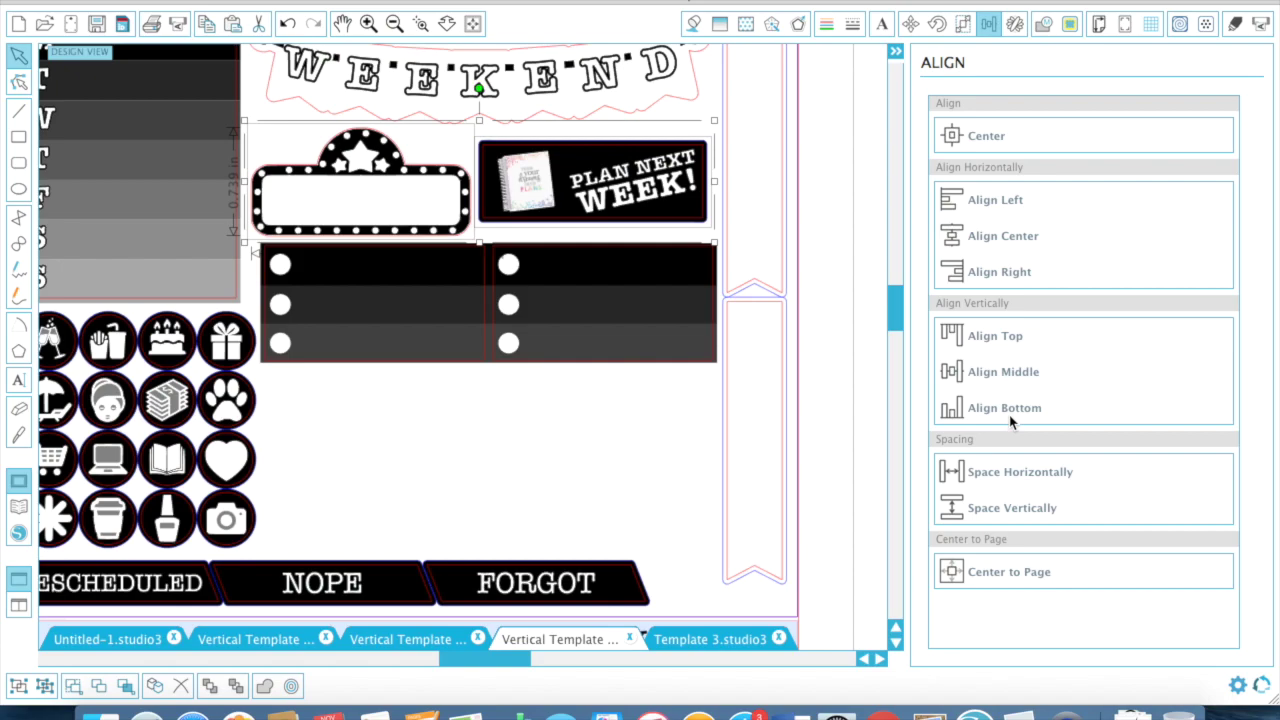
{"action": "left_click", "coordinate": [1011, 421]}
{"action": "left_click", "coordinate": [866, 372]}
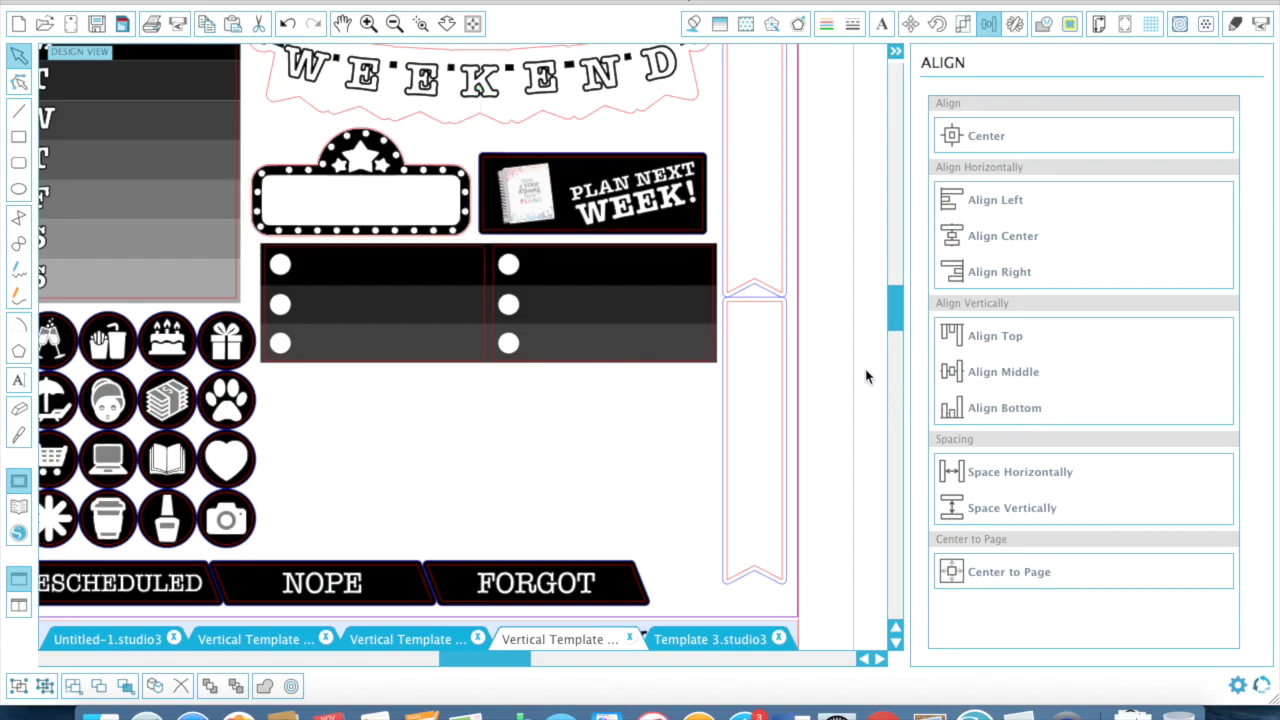
- Nudge the "PLAN NEXT WEEK!" label slightly downward so it sits just above the black checklist strips
{"action": "left_click", "coordinate": [678, 221]}
{"action": "key", "text": "Down"}
{"action": "key", "text": "Down"}
{"action": "key", "text": "Down"}
{"action": "key", "text": "Down"}
{"action": "key", "text": "Down"}
{"action": "key", "text": "Down"}
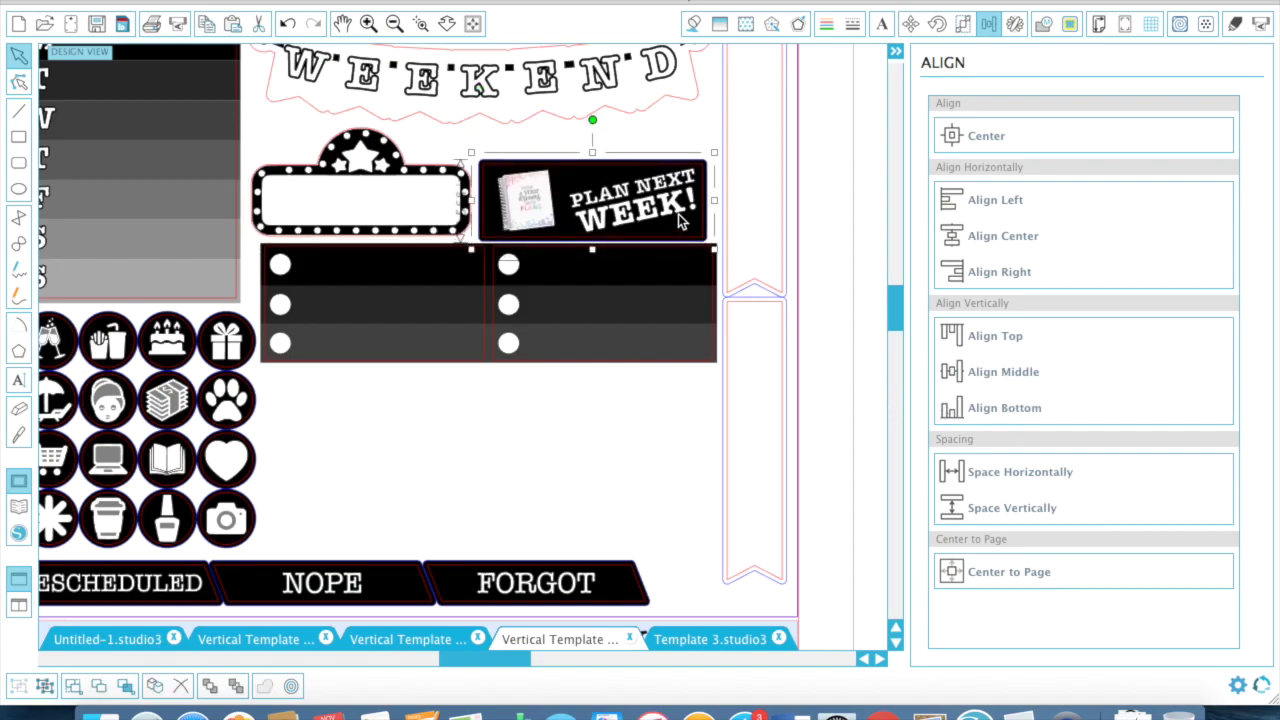
{"action": "key", "text": "Up"}
{"action": "key", "text": "Up"}
{"action": "key", "text": "Up"}
{"action": "key", "text": "Up"}
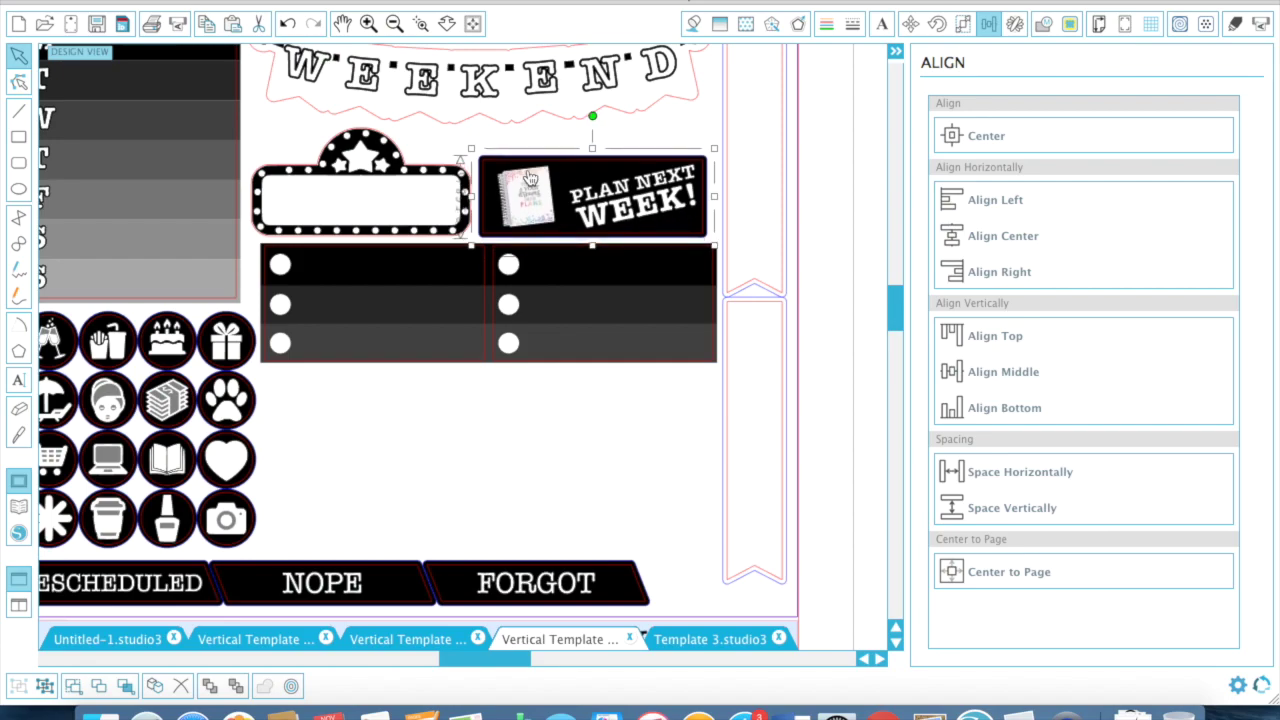
- Align the "PLAN NEXT WEEK!" label with the marquee sign sticker vertically by their middles again
{"action": "left_click", "coordinate": [428, 160], "text": "shift"}
{"action": "left_click", "coordinate": [1126, 234]}
{"action": "key", "text": "super+z"}
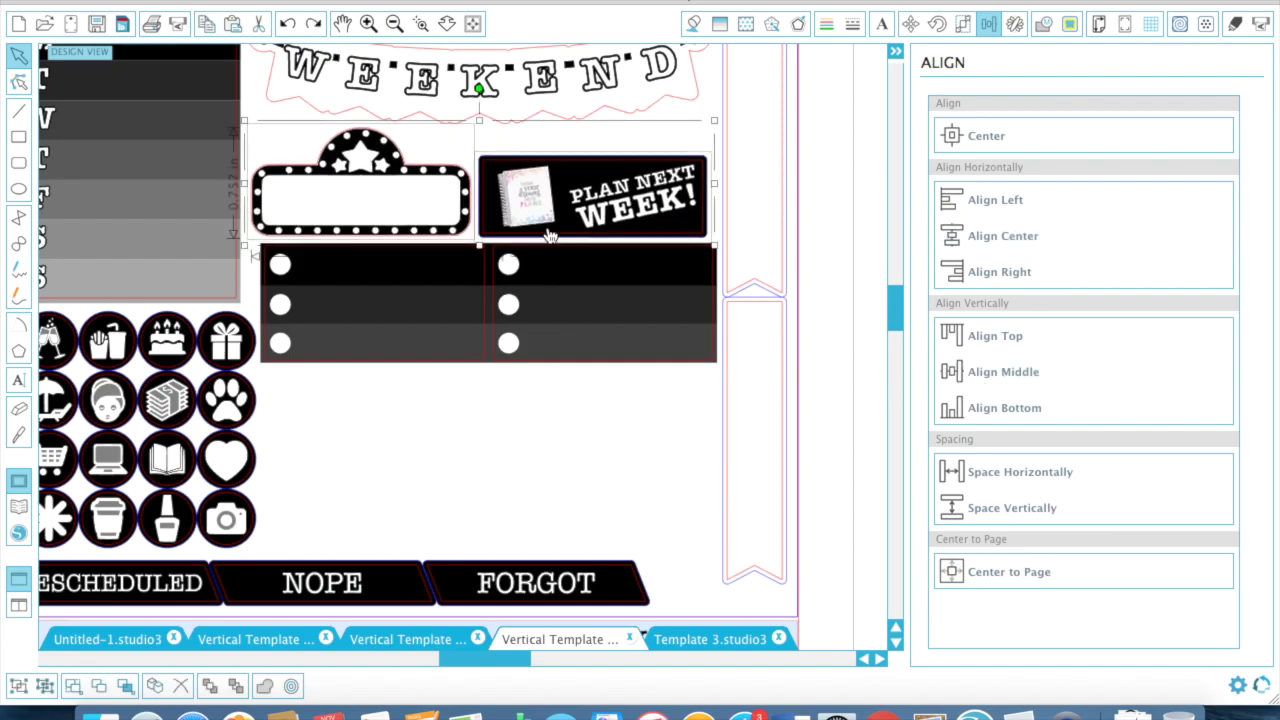
{"action": "left_click", "coordinate": [1011, 368]}
{"action": "left_click", "coordinate": [834, 260]}
- Move the column of five character stickers from the far pasteboard to just outside the page edge
{"action": "left_click", "coordinate": [394, 24]}
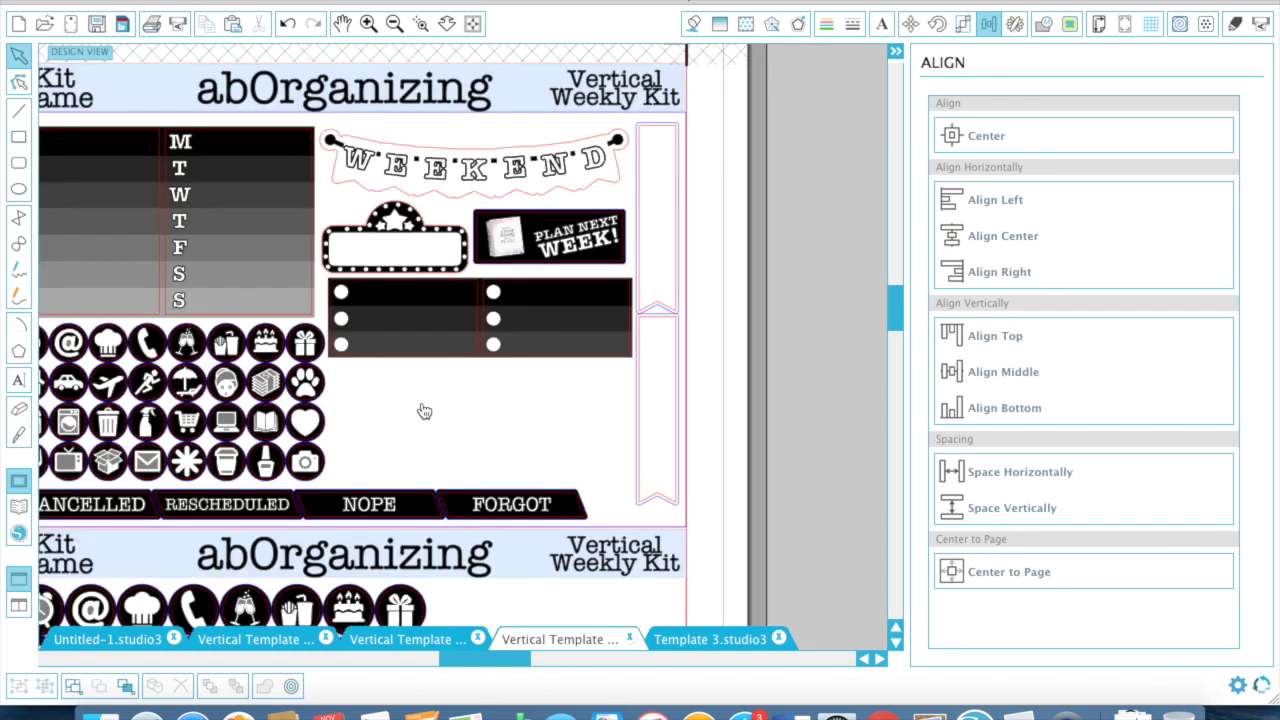
{"action": "scroll", "coordinate": [440, 418], "scroll_direction": "up", "scroll_amount": 3}
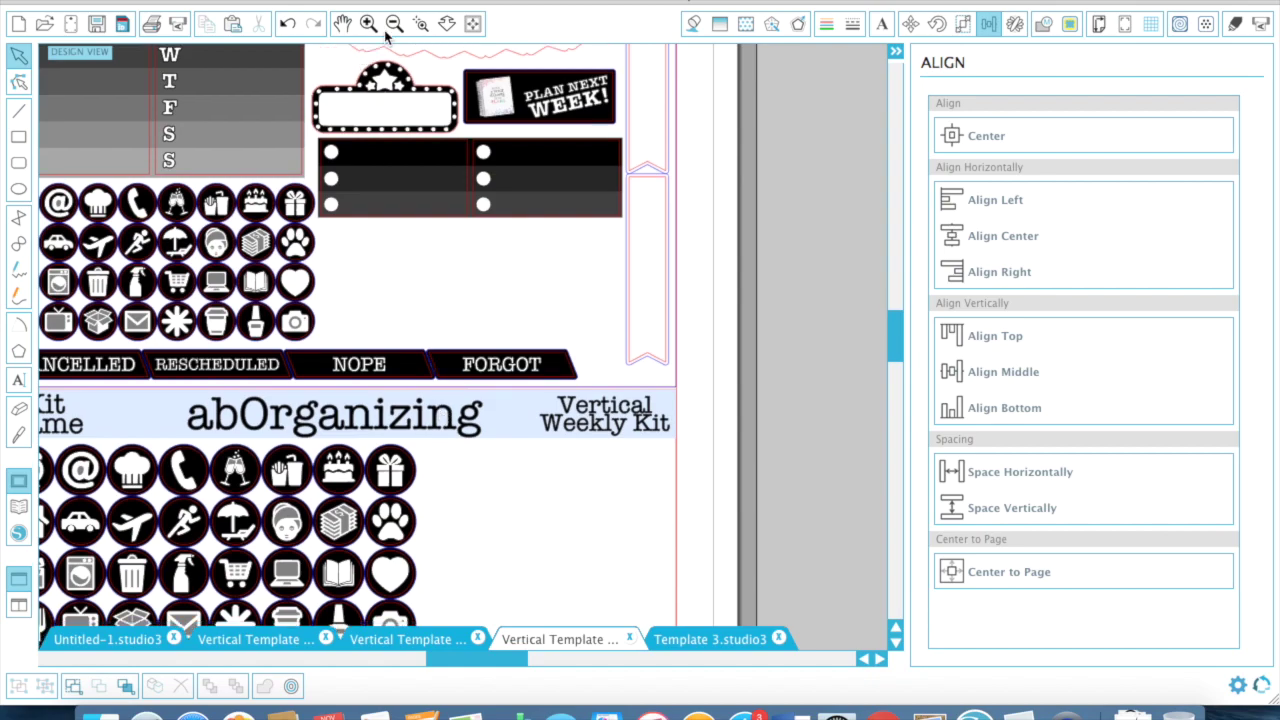
{"action": "left_click", "coordinate": [396, 25]}
{"action": "scroll", "coordinate": [692, 273], "scroll_direction": "right", "scroll_amount": 2}
{"action": "scroll", "coordinate": [718, 184], "scroll_direction": "up", "scroll_amount": 3}
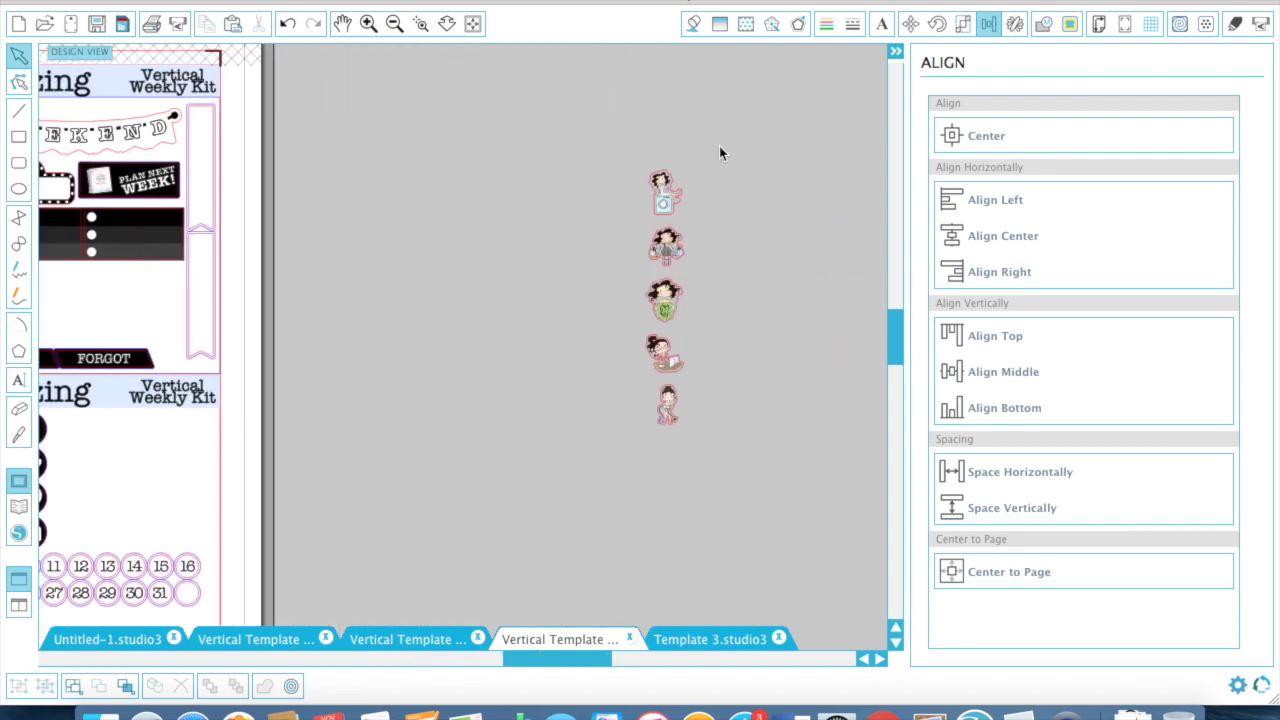
{"action": "left_click_drag", "start_coordinate": [600, 138], "coordinate": [750, 530]}
{"action": "left_click_drag", "start_coordinate": [652, 362], "coordinate": [302, 362]}
{"action": "left_click", "coordinate": [477, 363]}
{"action": "scroll", "coordinate": [477, 363], "scroll_direction": "left", "scroll_amount": 3}
{"action": "scroll", "coordinate": [478, 362], "scroll_direction": "left", "scroll_amount": 3}
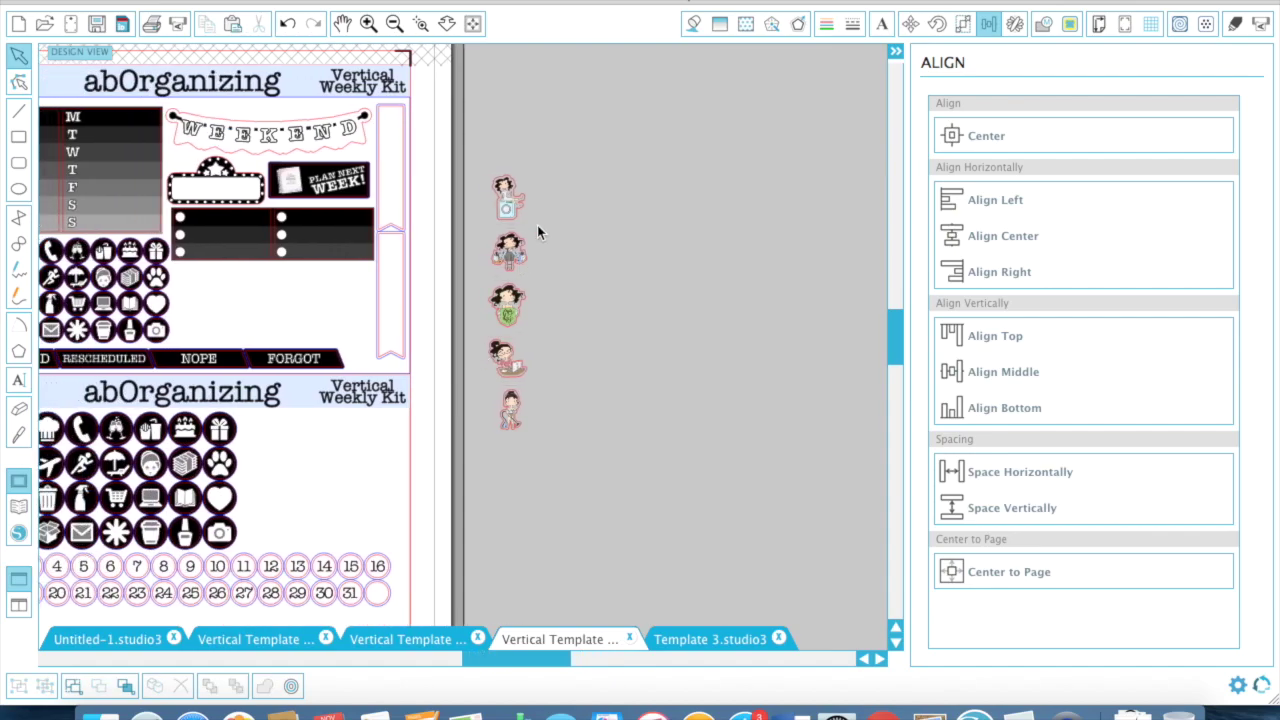
{"action": "left_click", "coordinate": [368, 23]}
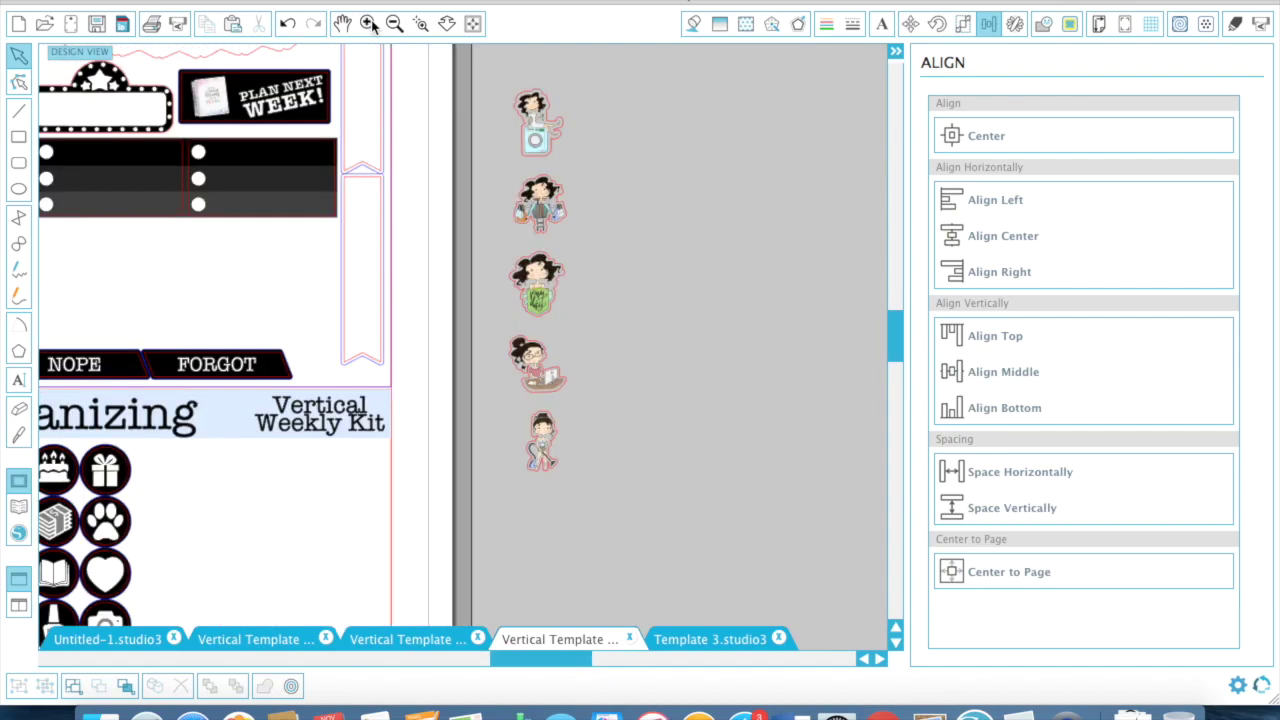
{"action": "left_click", "coordinate": [368, 23]}
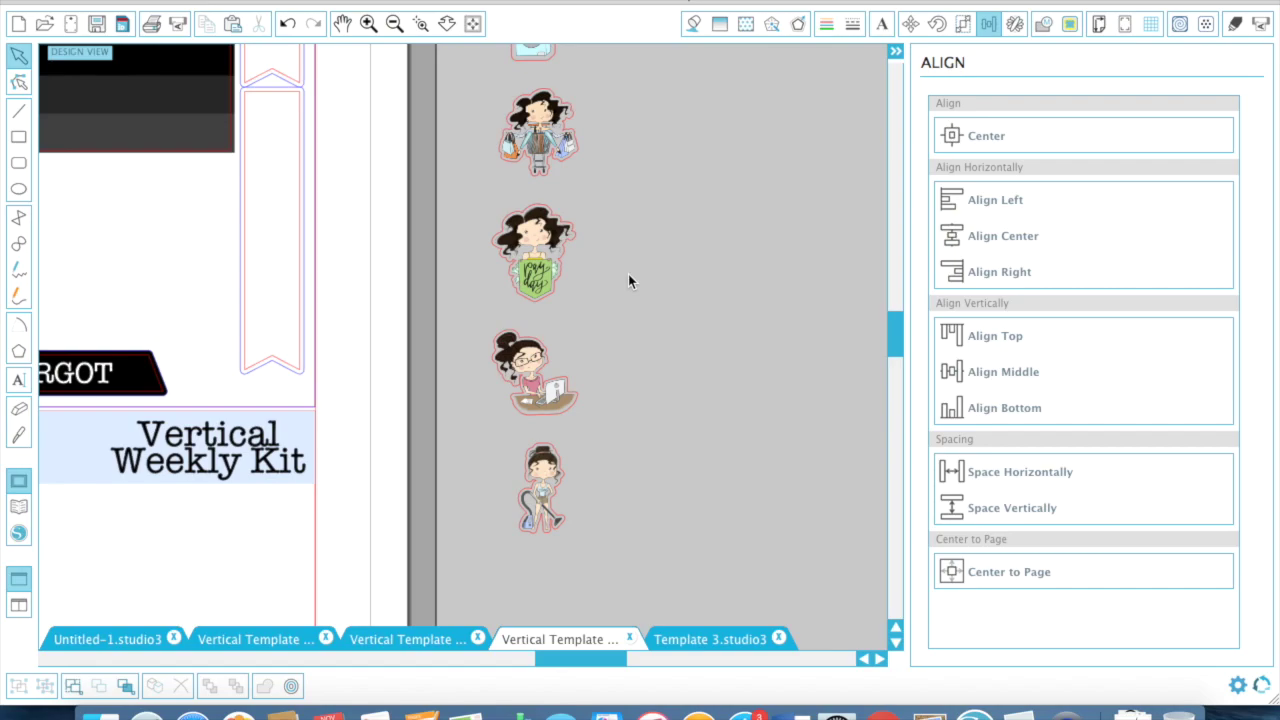
{"action": "scroll", "coordinate": [628, 278], "scroll_direction": "up", "scroll_amount": 3}
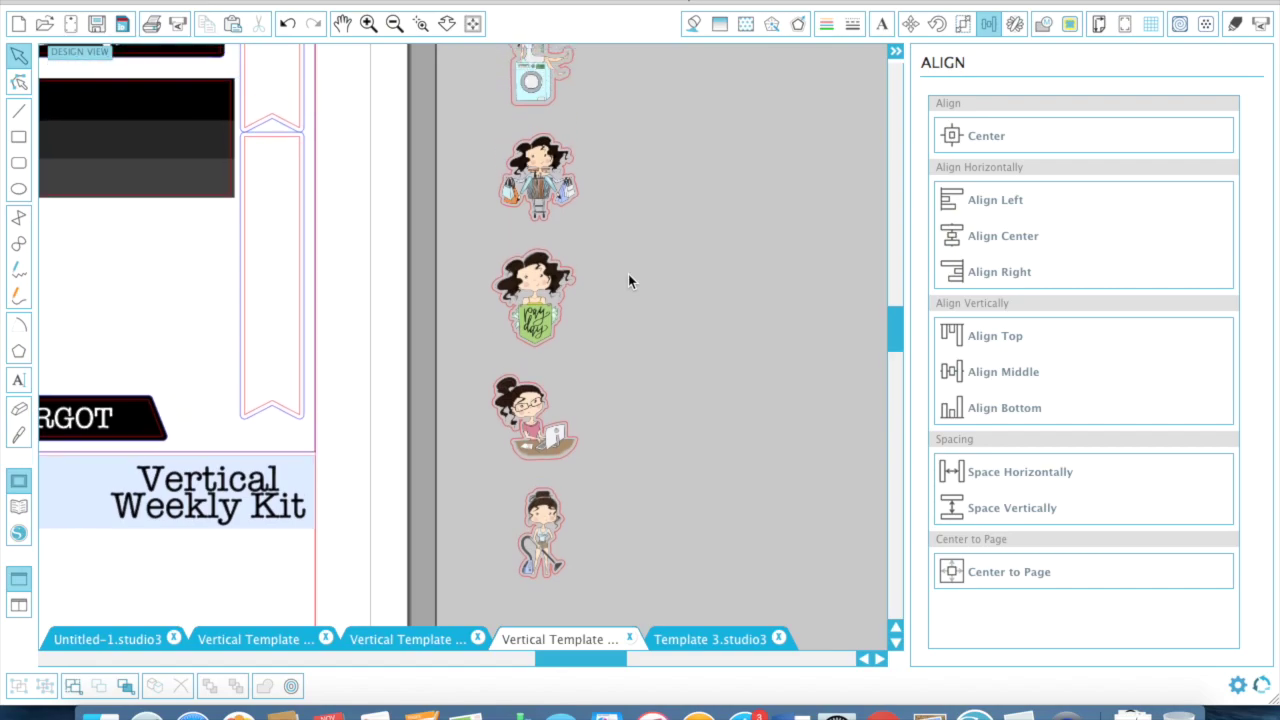
{"action": "left_click", "coordinate": [394, 24]}
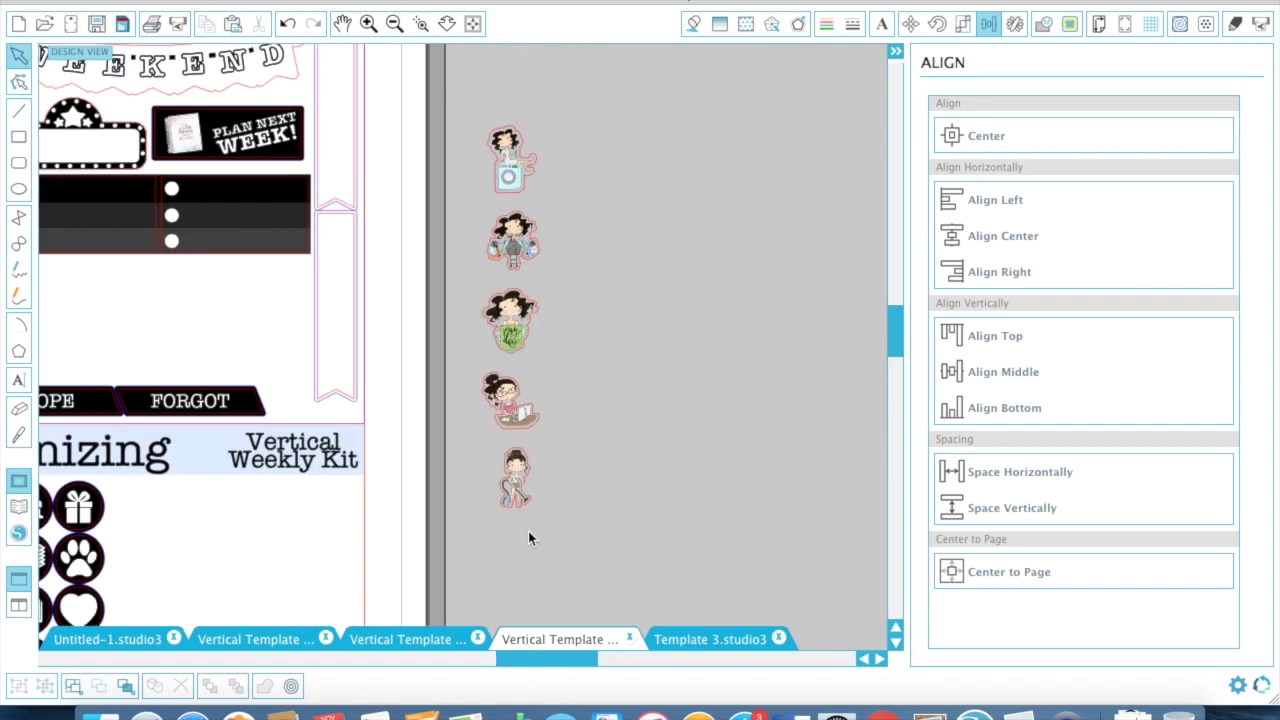
{"action": "scroll", "coordinate": [516, 508], "scroll_direction": "down", "scroll_amount": 1}
{"action": "scroll", "coordinate": [516, 508], "scroll_direction": "left", "scroll_amount": 5}
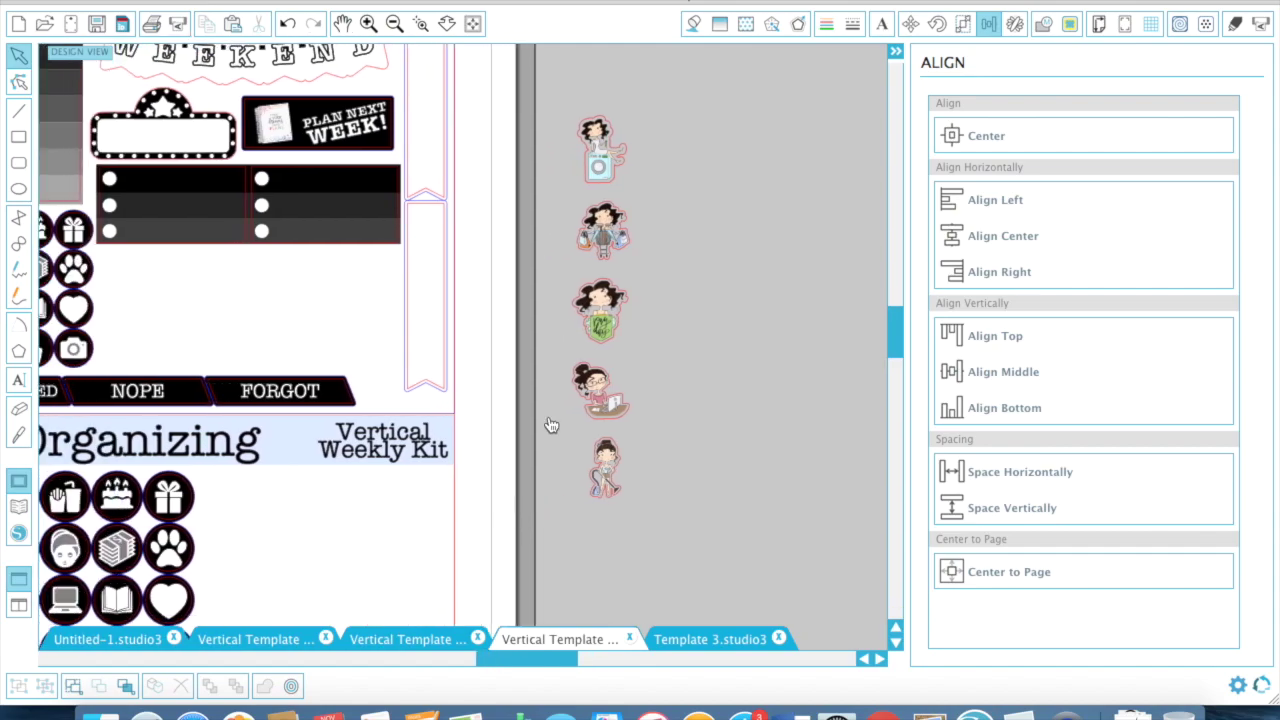
{"action": "left_click_drag", "start_coordinate": [612, 170], "coordinate": [515, 195]}
{"action": "key", "text": "super+z"}
{"action": "key", "text": "super+z"}
- Enlarge the five character stickers together, making the pay-day character about 0.66 in wide
{"action": "left_click_drag", "start_coordinate": [470, 110], "coordinate": [538, 522]}
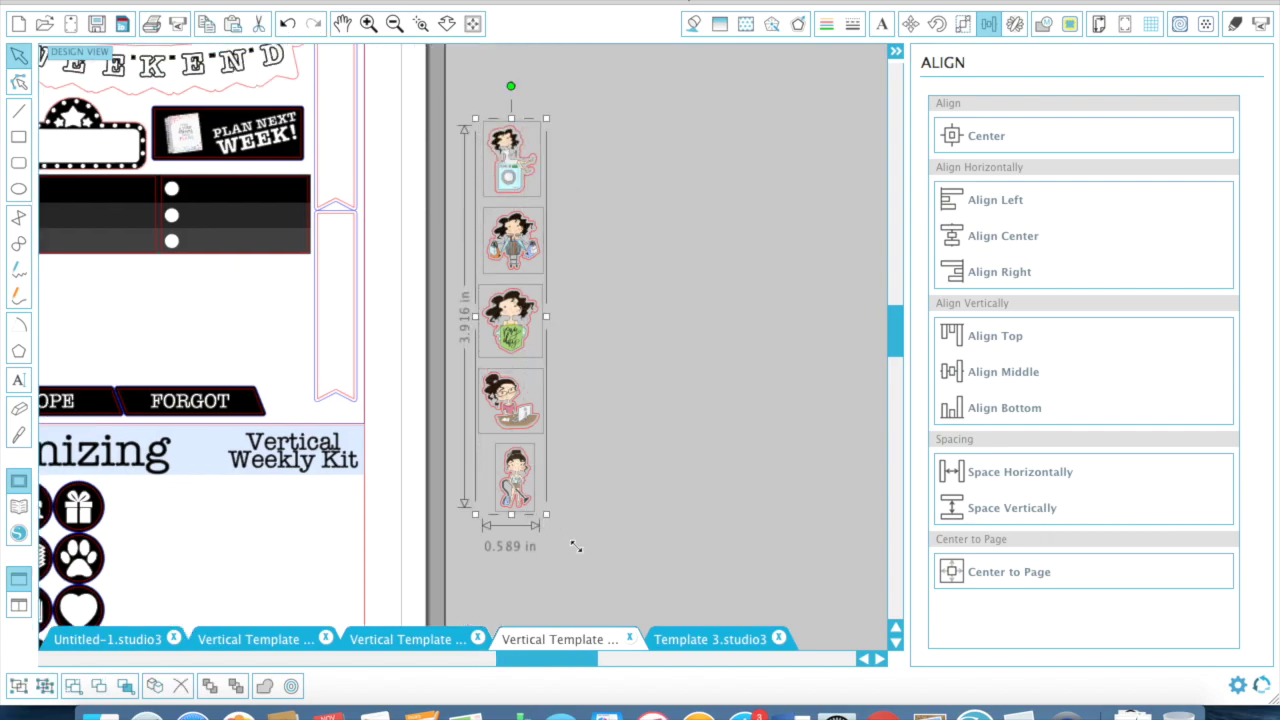
{"action": "left_click", "coordinate": [631, 469]}
- Move the five character stickers individually into the empty page area below the black checklist strips
{"action": "scroll", "coordinate": [631, 469], "scroll_direction": "left", "scroll_amount": 7}
{"action": "left_click_drag", "start_coordinate": [646, 458], "coordinate": [176, 312]}
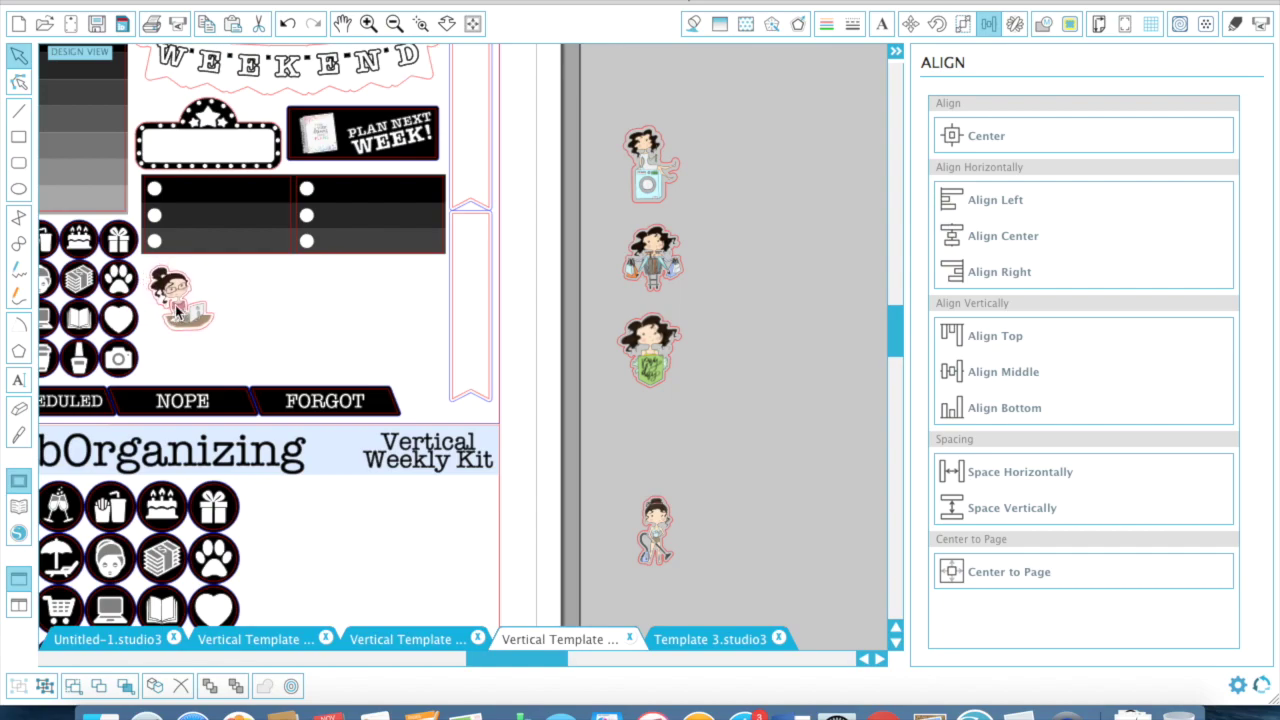
{"action": "left_click_drag", "start_coordinate": [652, 183], "coordinate": [416, 368]}
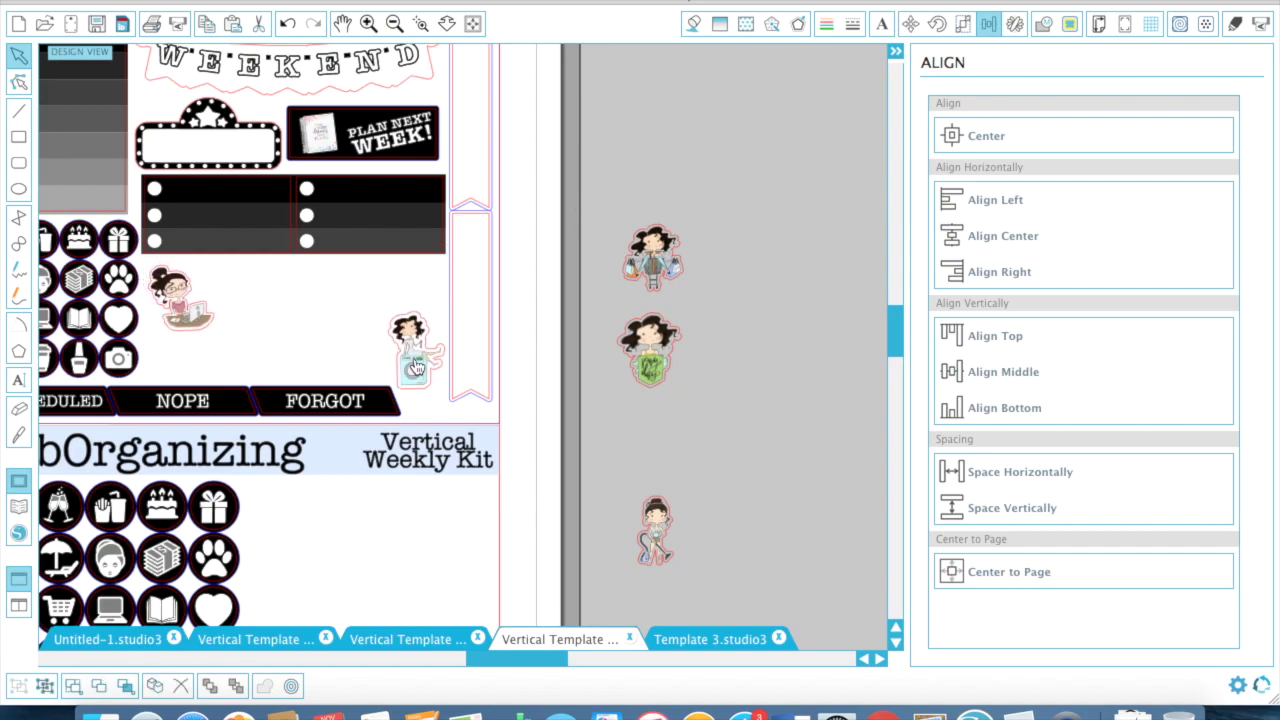
{"action": "left_click_drag", "start_coordinate": [655, 265], "coordinate": [348, 302]}
{"action": "left_click_drag", "start_coordinate": [648, 350], "coordinate": [259, 306]}
{"action": "left_click_drag", "start_coordinate": [603, 517], "coordinate": [294, 369]}
{"action": "left_click_drag", "start_coordinate": [428, 372], "coordinate": [428, 345]}
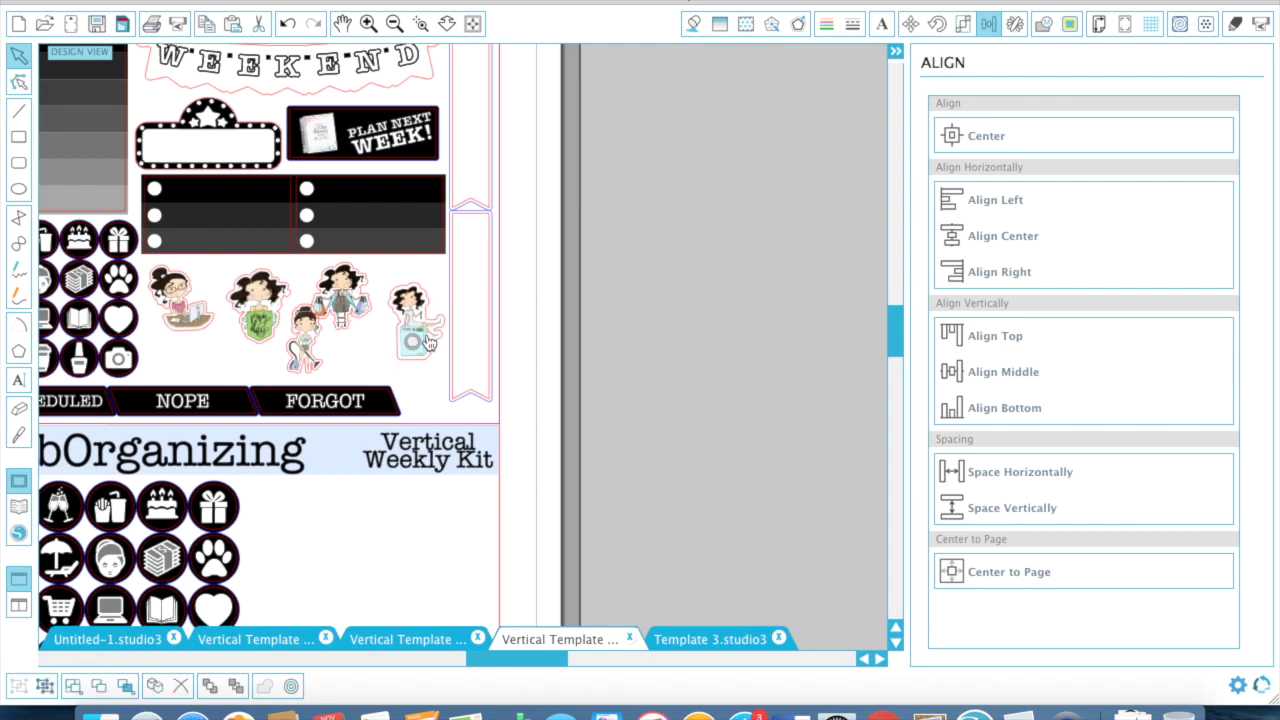
- Stagger the laptop, pay-day, vacuuming and shopping characters so they alternate between low and high without overlapping
{"action": "left_click_drag", "start_coordinate": [340, 300], "coordinate": [355, 308]}
{"action": "left_click_drag", "start_coordinate": [266, 310], "coordinate": [251, 296]}
{"action": "left_click_drag", "start_coordinate": [296, 338], "coordinate": [287, 337]}
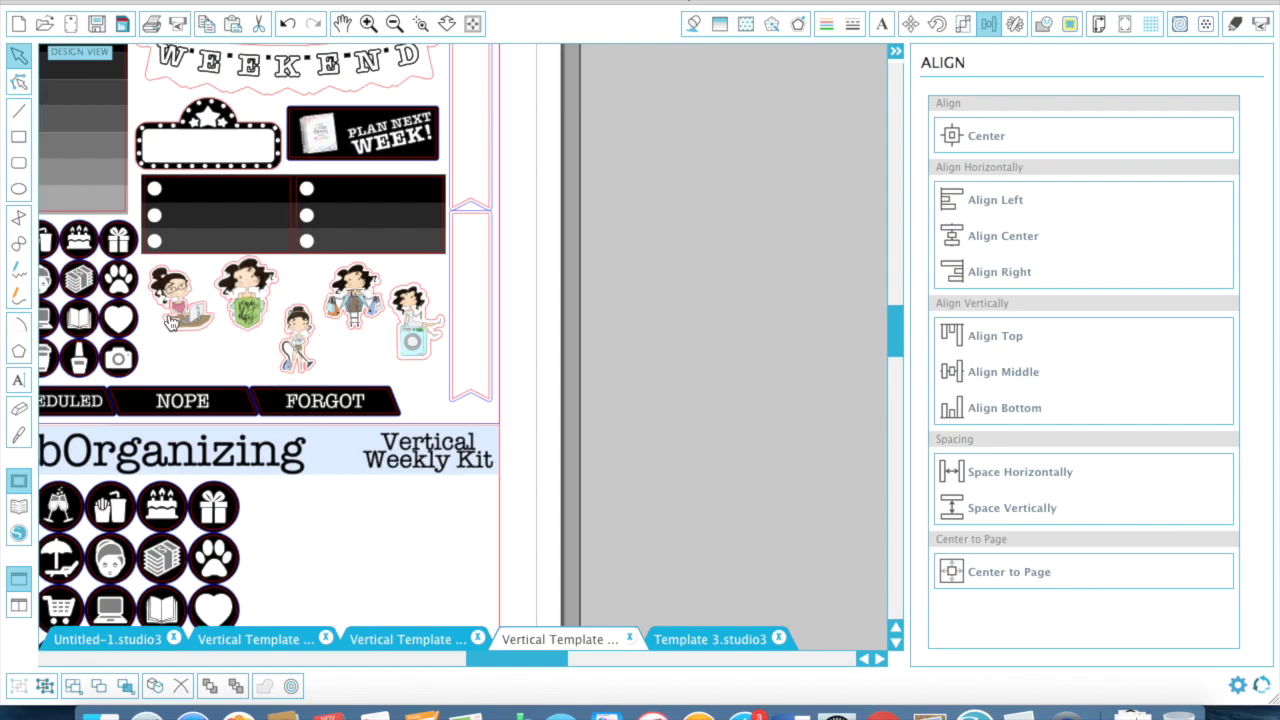
{"action": "left_click_drag", "start_coordinate": [170, 324], "coordinate": [170, 362]}
{"action": "left_click_drag", "start_coordinate": [248, 312], "coordinate": [237, 312]}
- Space the five character stickers evenly in the horizontal direction
{"action": "mouse_move", "coordinate": [155, 273]}
{"action": "left_mouse_down"}
{"action": "mouse_move", "coordinate": [180, 295]}
{"action": "mouse_move", "coordinate": [411, 378]}
{"action": "left_mouse_up"}
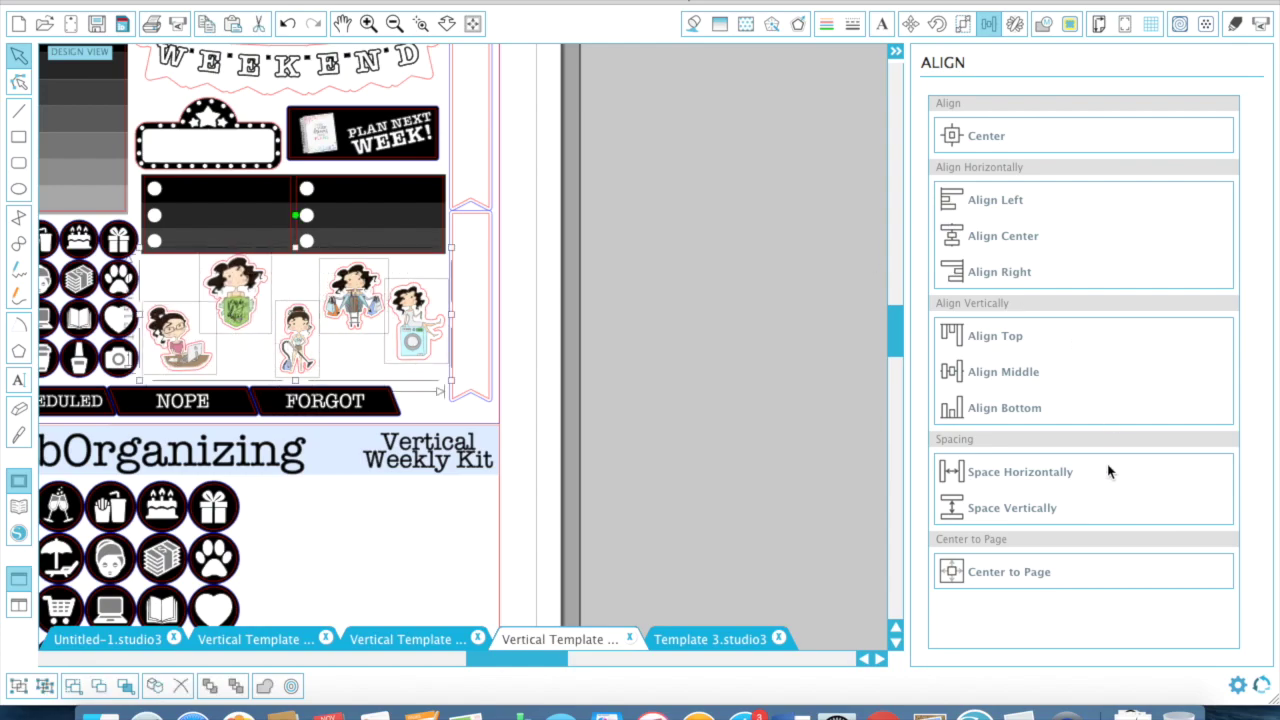
{"action": "left_click", "coordinate": [1070, 471]}
{"action": "left_click", "coordinate": [653, 389]}
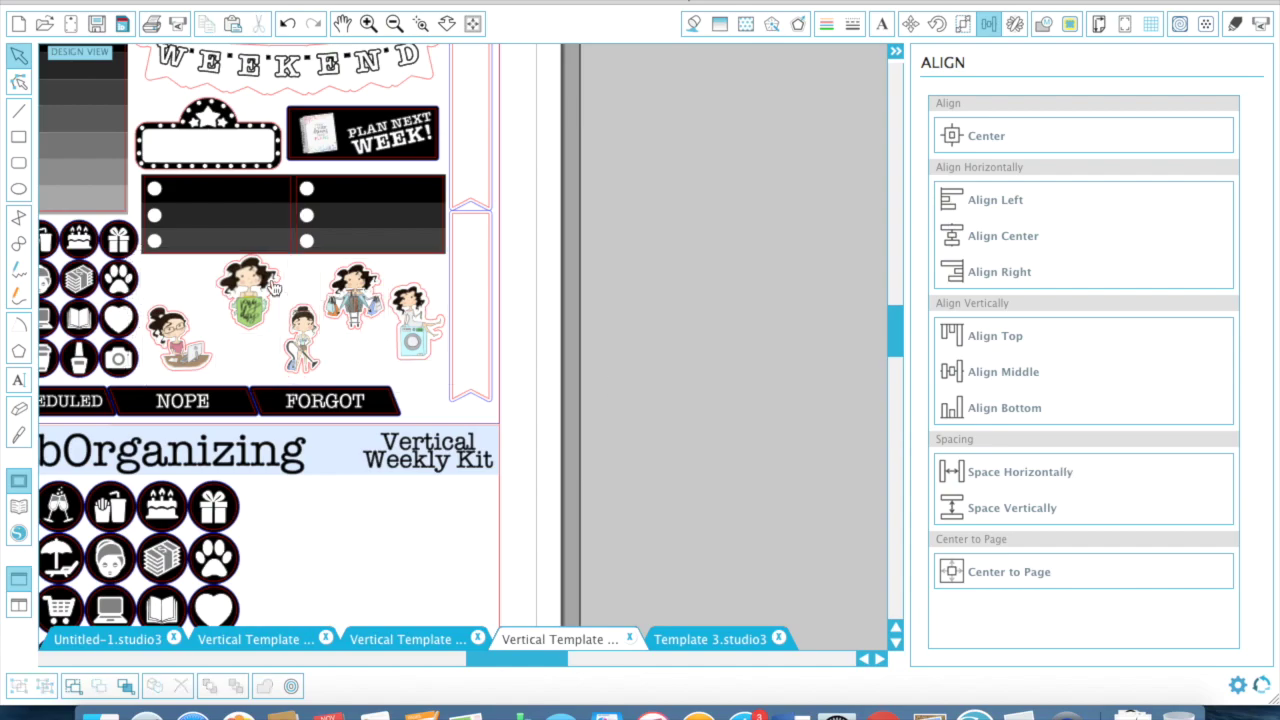
- Nudge the pay-day character left, closer to the laptop character
{"action": "left_click", "coordinate": [239, 306]}
{"action": "key", "text": "Left"}
{"action": "key", "text": "Left"}
{"action": "key", "text": "Left"}
{"action": "key", "text": "Left"}
{"action": "key", "text": "Left"}
{"action": "key", "text": "Left"}
{"action": "key", "text": "Left"}
{"action": "key", "text": "Left"}
{"action": "key", "text": "Left"}
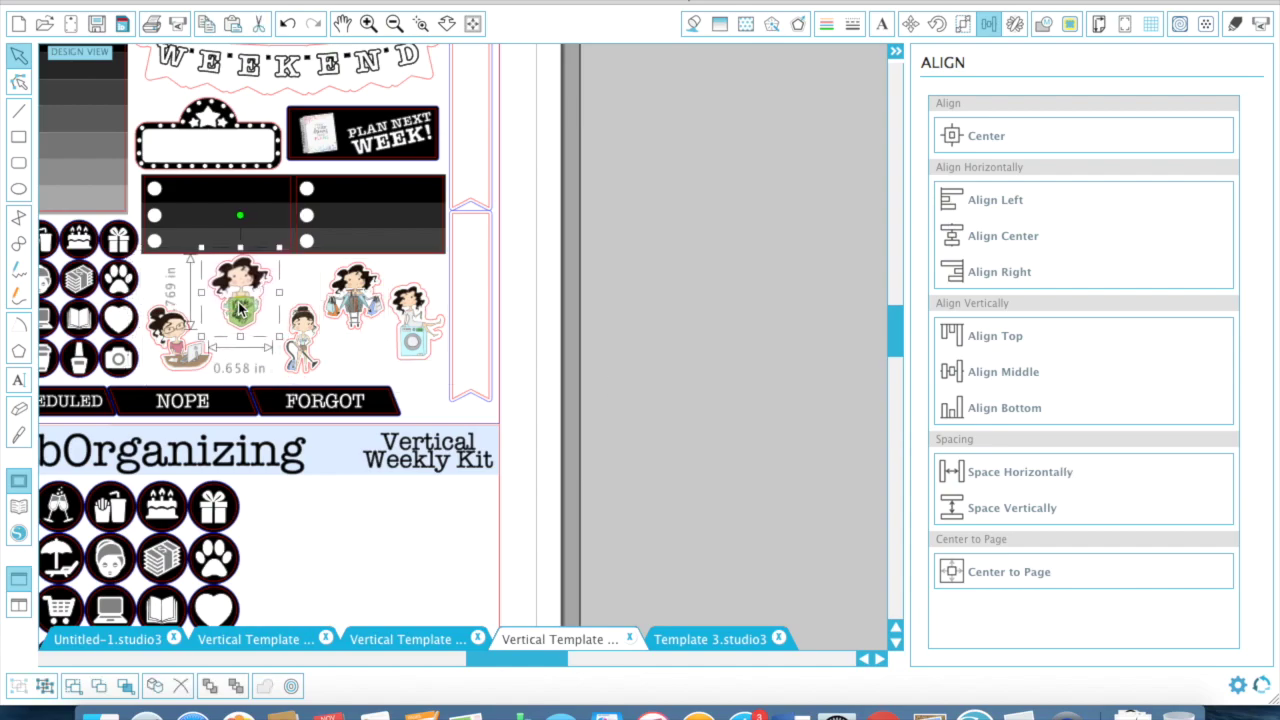
{"action": "key", "text": "Left"}
{"action": "key", "text": "Left"}
{"action": "key", "text": "Left"}
{"action": "key", "text": "Left"}
{"action": "key", "text": "Left"}
{"action": "key", "text": "Left"}
- Shift the vacuuming and shopping characters slightly left and lower the washing-machine character a little
{"action": "left_click", "coordinate": [298, 350]}
{"action": "left_click_drag", "start_coordinate": [300, 352], "coordinate": [290, 352]}
{"action": "left_click", "coordinate": [365, 325]}
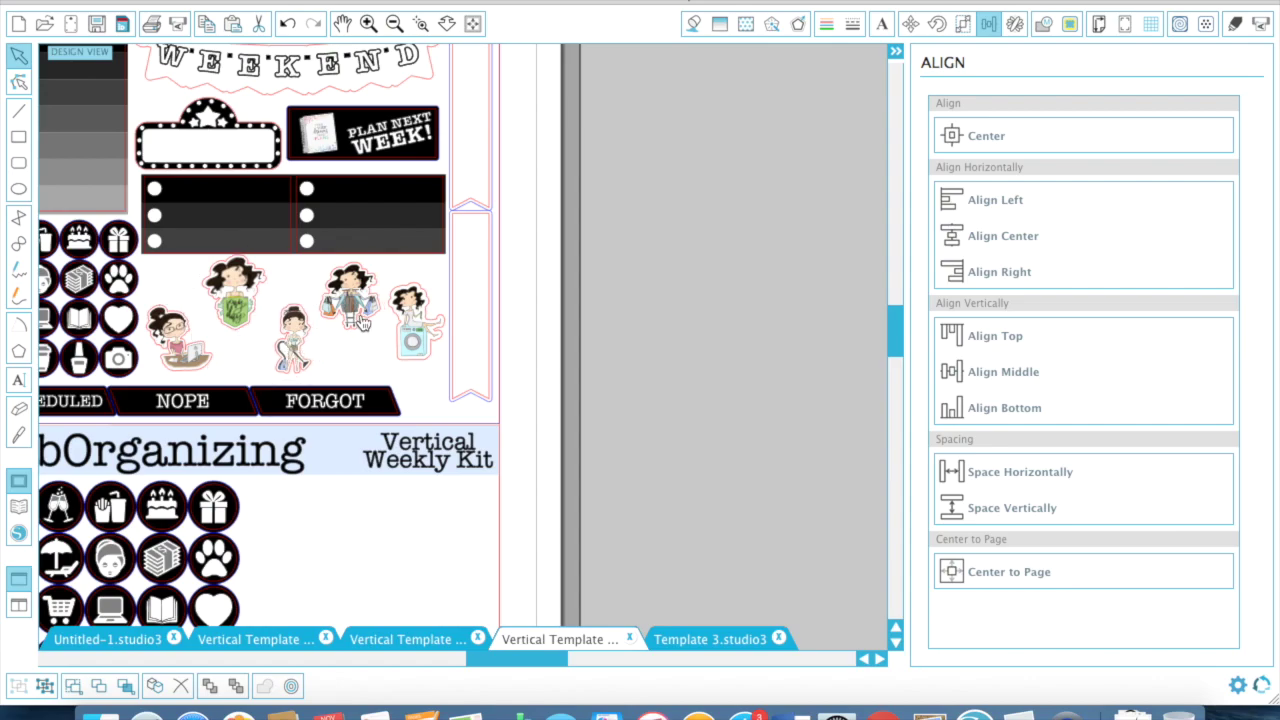
{"action": "left_click_drag", "start_coordinate": [408, 343], "coordinate": [409, 353]}
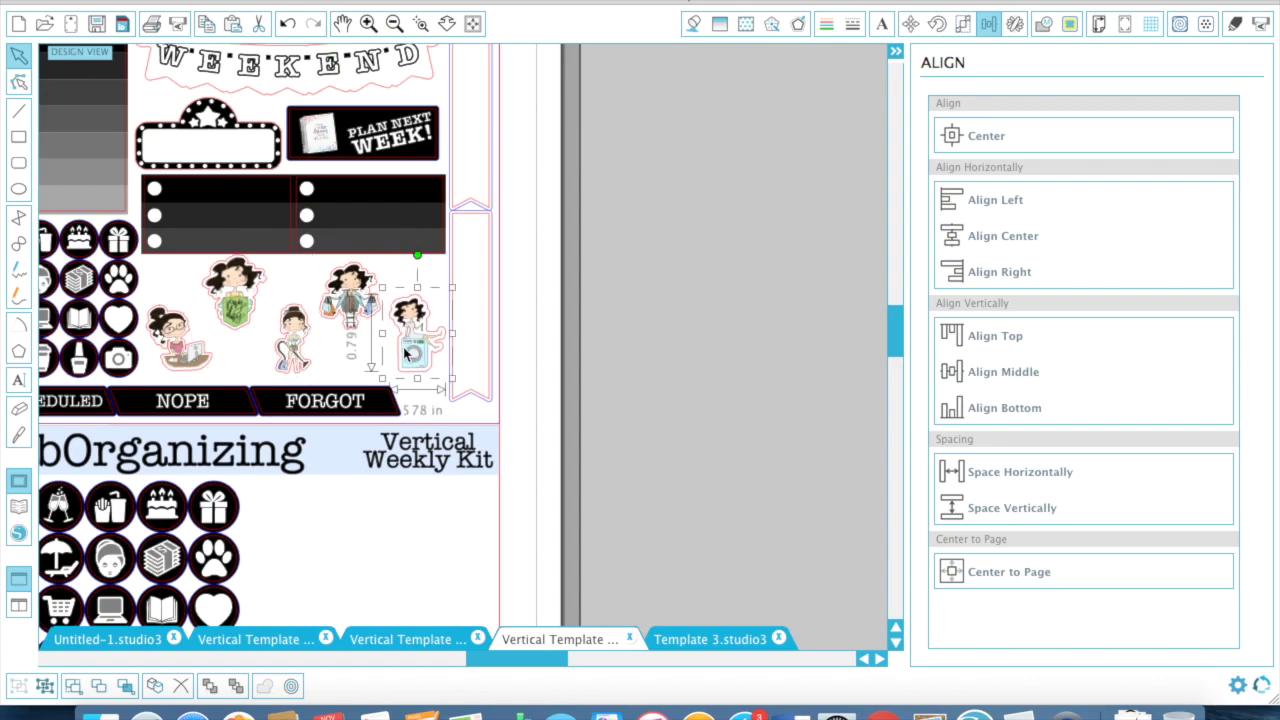
{"action": "left_click", "coordinate": [572, 354]}
- Review the whole planner page, from the kit header down to the date circles
{"action": "left_click", "coordinate": [395, 24]}
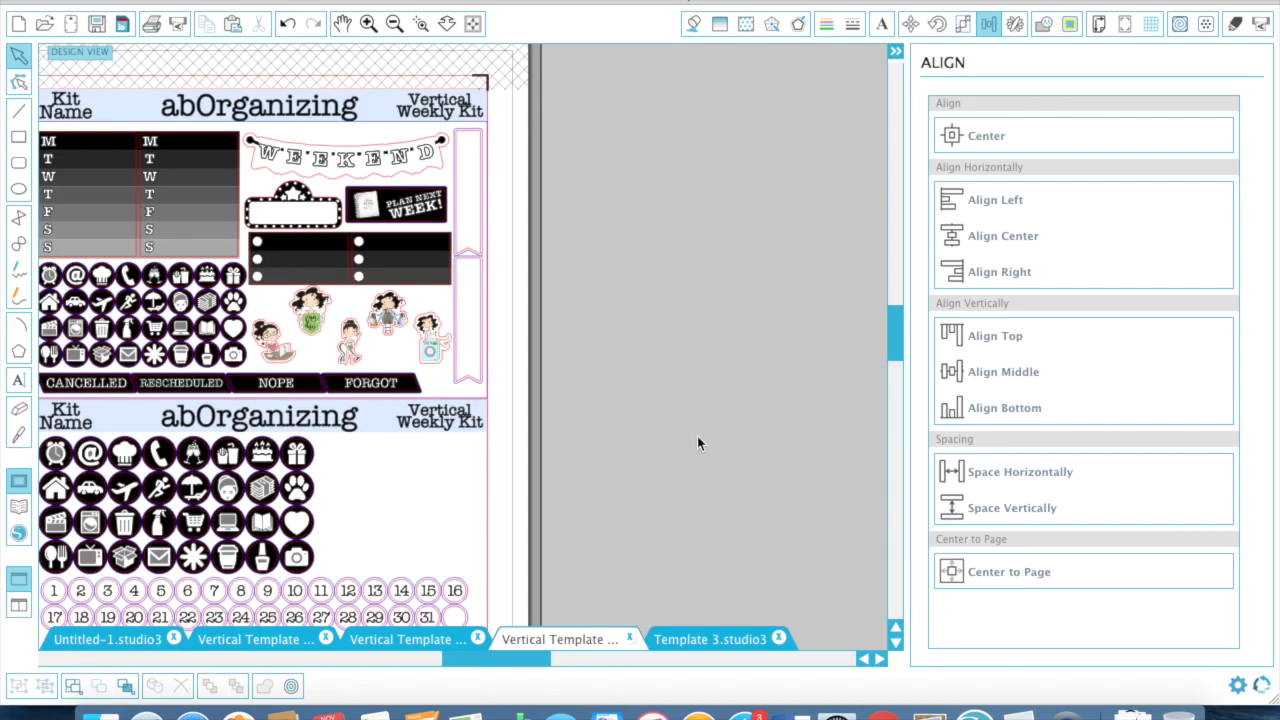
{"action": "scroll", "coordinate": [697, 436], "scroll_direction": "left", "scroll_amount": 2}
{"action": "scroll", "coordinate": [697, 436], "scroll_direction": "left", "scroll_amount": 2}
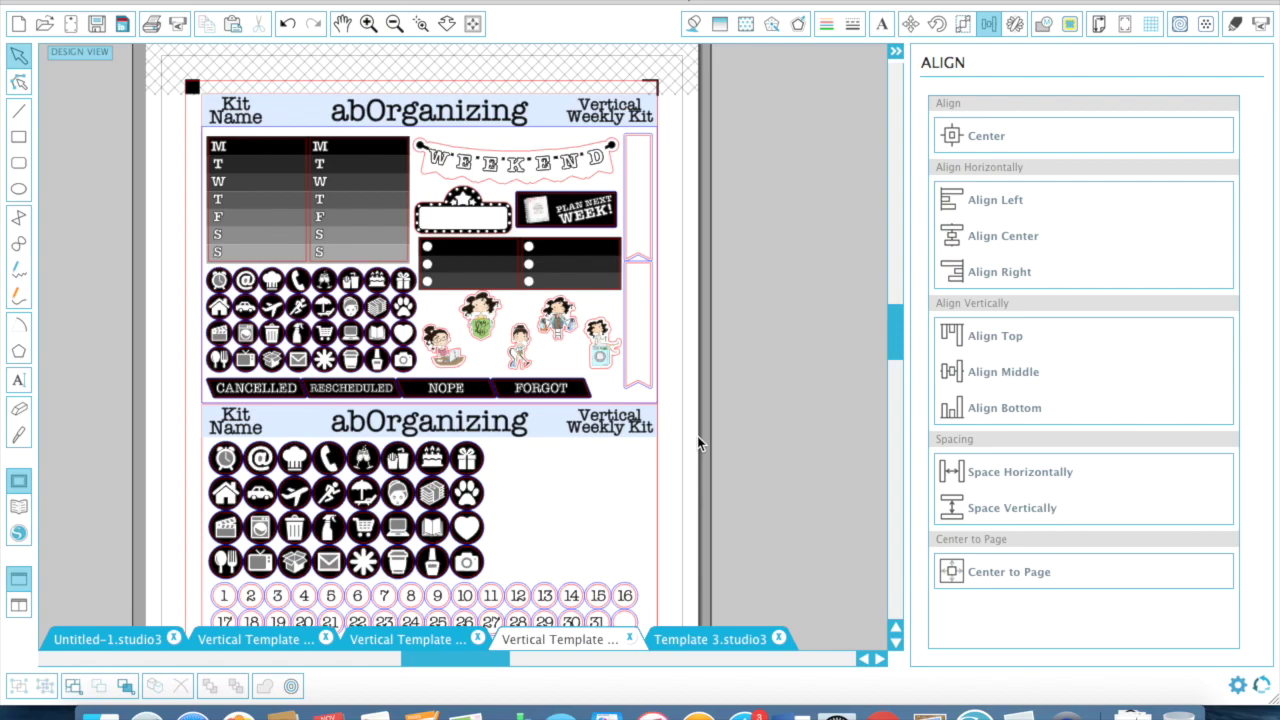
{"action": "scroll", "coordinate": [817, 179], "scroll_direction": "down", "scroll_amount": 2}
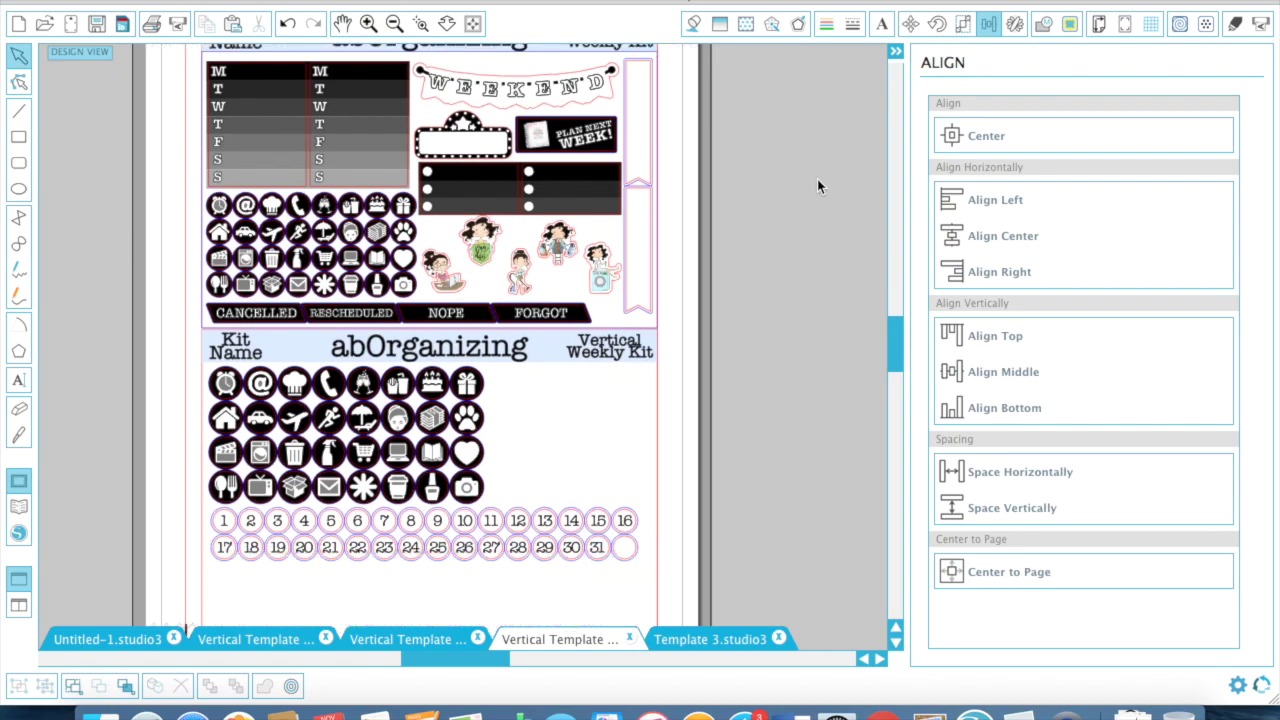
{"action": "scroll", "coordinate": [817, 186], "scroll_direction": "up", "scroll_amount": 3}
{"action": "scroll", "coordinate": [774, 455], "scroll_direction": "down", "scroll_amount": 4}
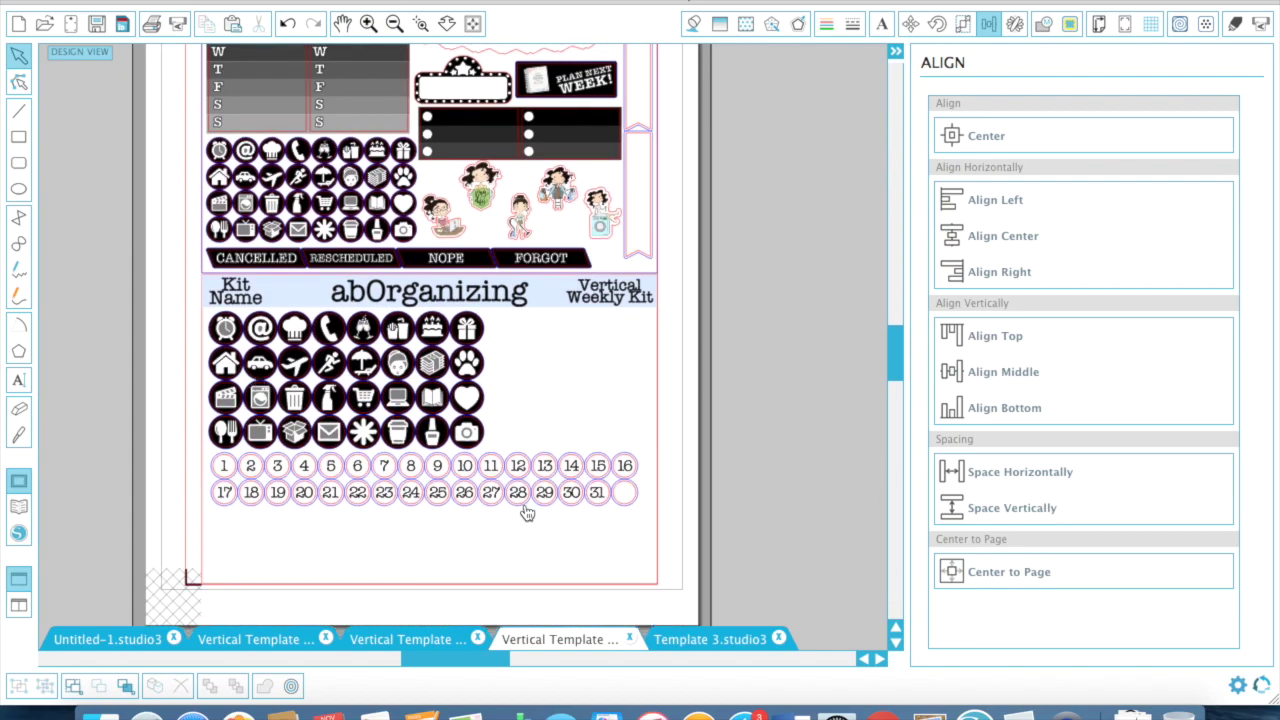
{"action": "scroll", "coordinate": [527, 513], "scroll_direction": "up", "scroll_amount": 6}
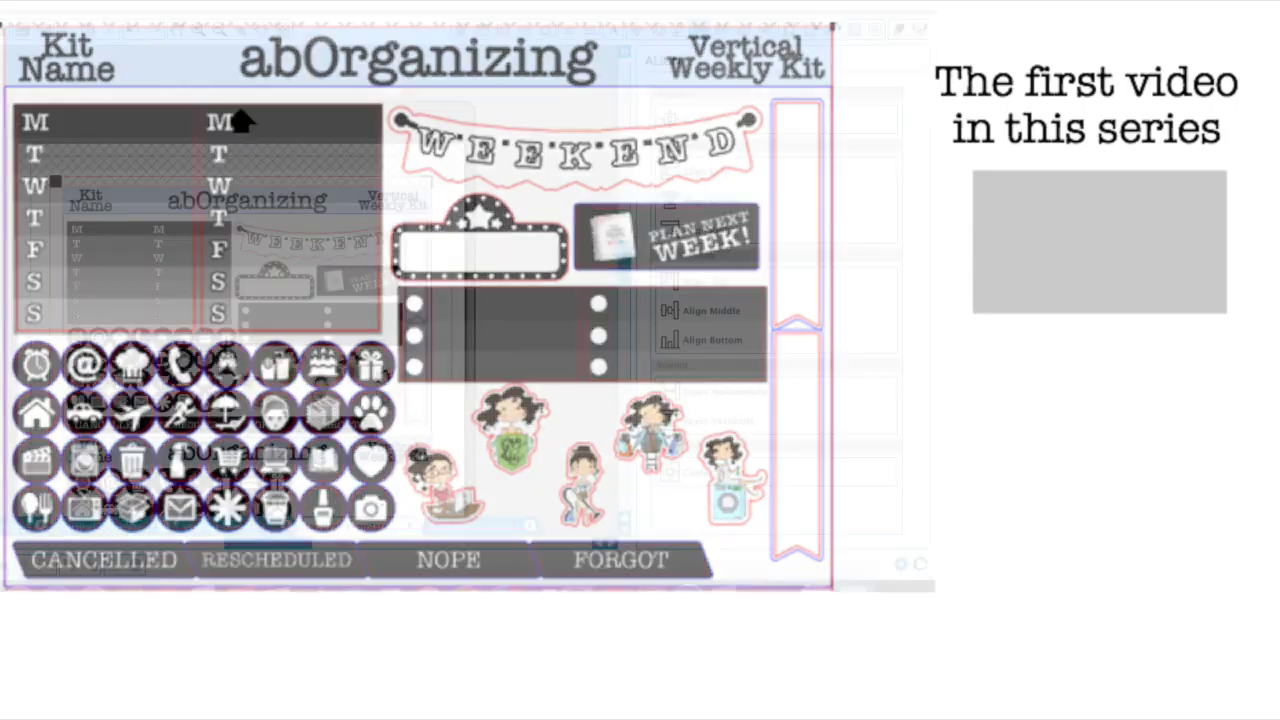